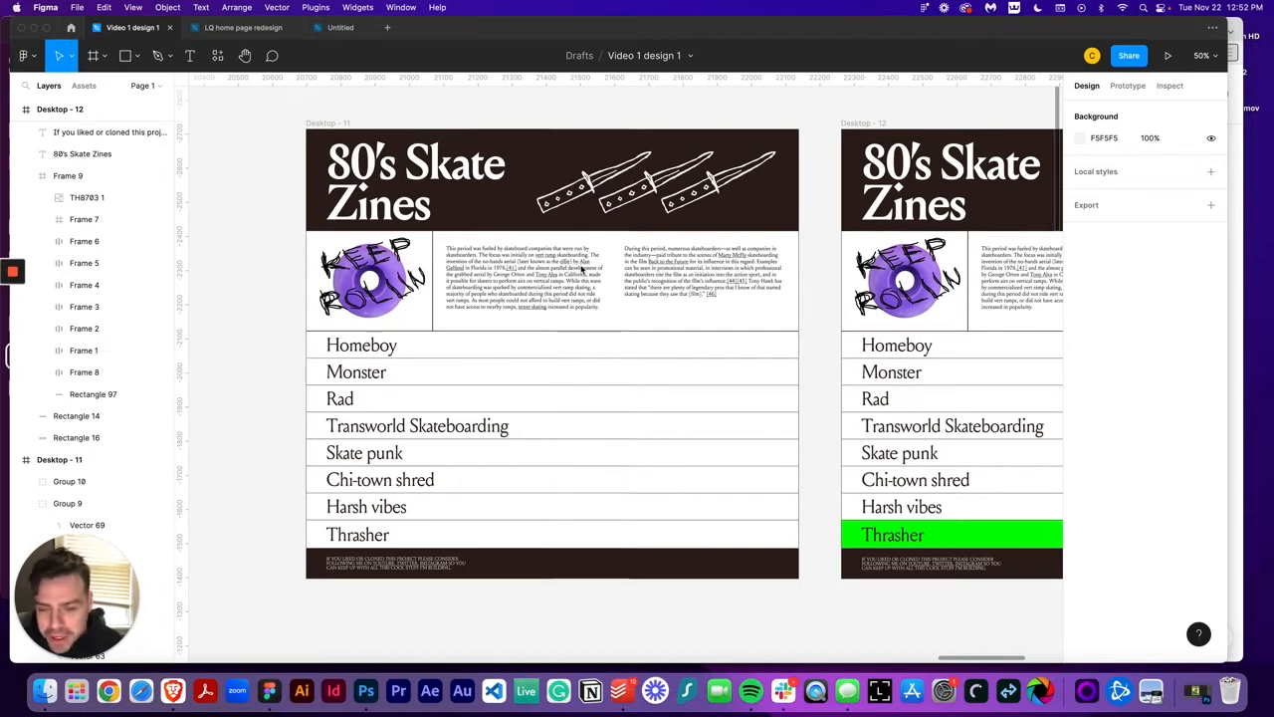
Step: Look over the 80's Skate Zines page designs Desktop - 11 and Desktop - 12 in Figma
{"action": "scroll", "coordinate": [582, 269], "scroll_direction": "right", "scroll_amount": 2}
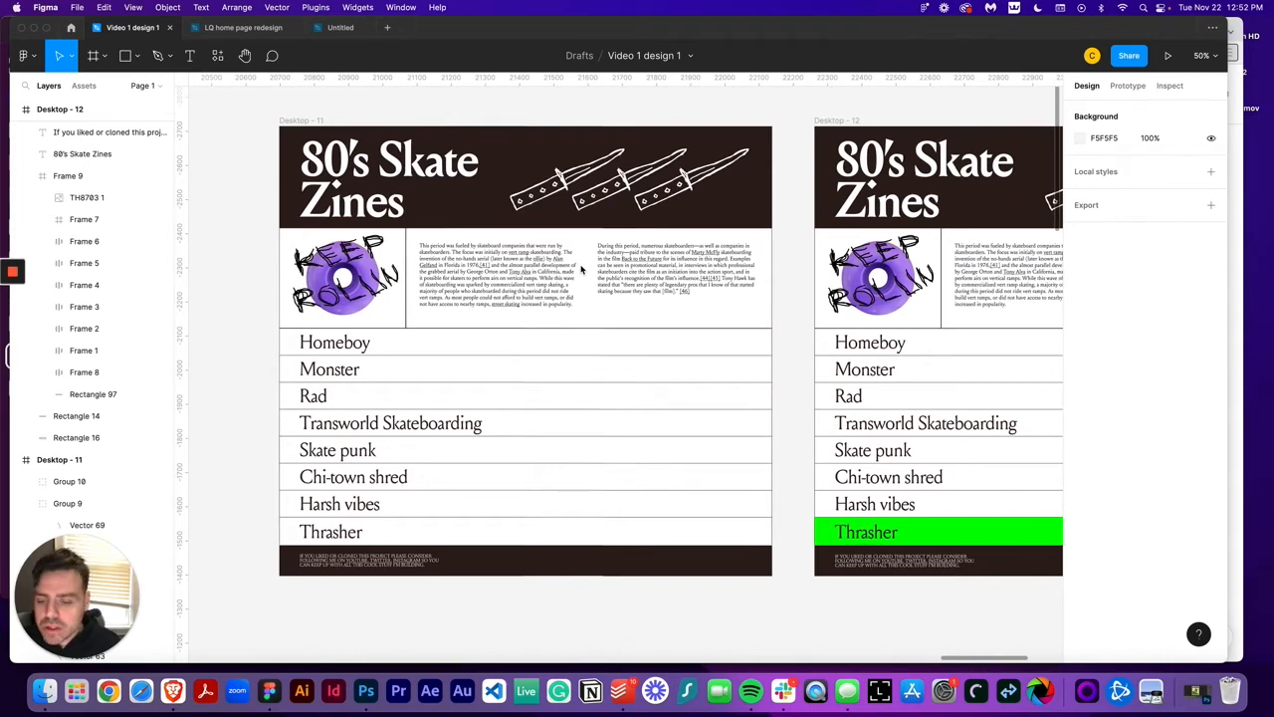
{"action": "scroll", "coordinate": [545, 422], "scroll_direction": "right", "scroll_amount": 3}
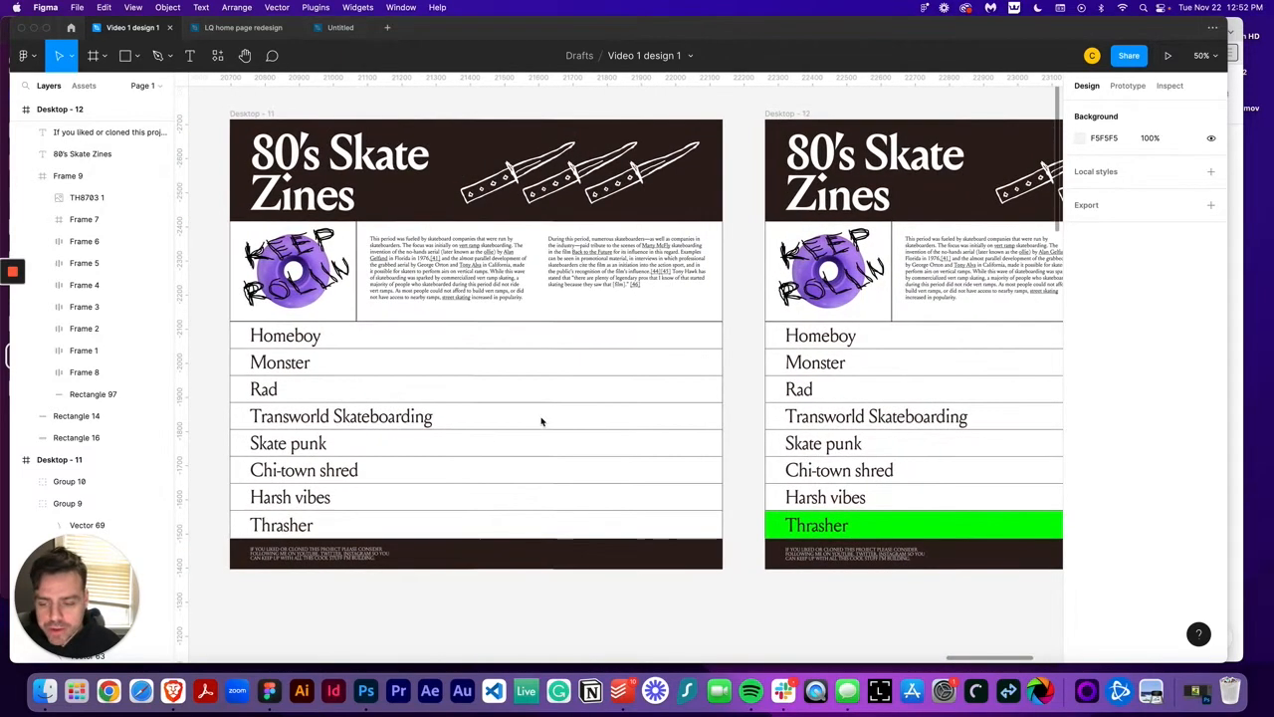
{"action": "scroll", "coordinate": [527, 438], "scroll_direction": "right", "scroll_amount": 5}
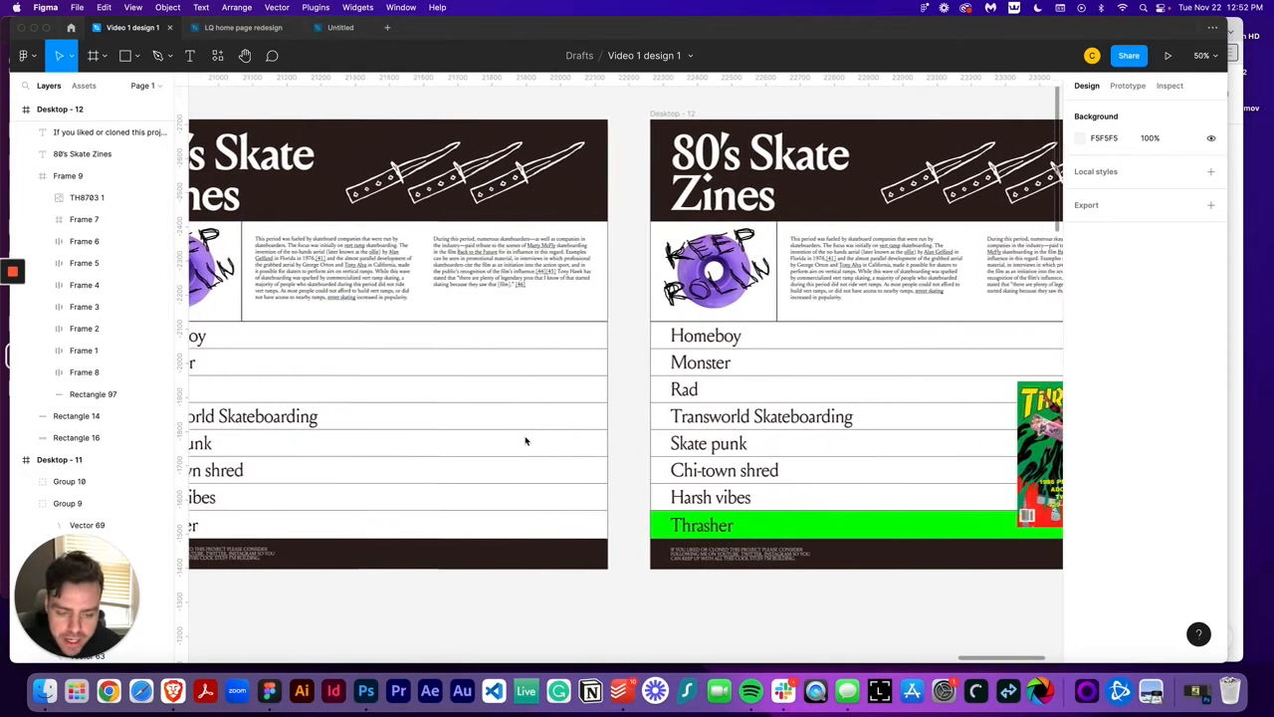
{"action": "scroll", "coordinate": [526, 441], "scroll_direction": "right", "scroll_amount": 12}
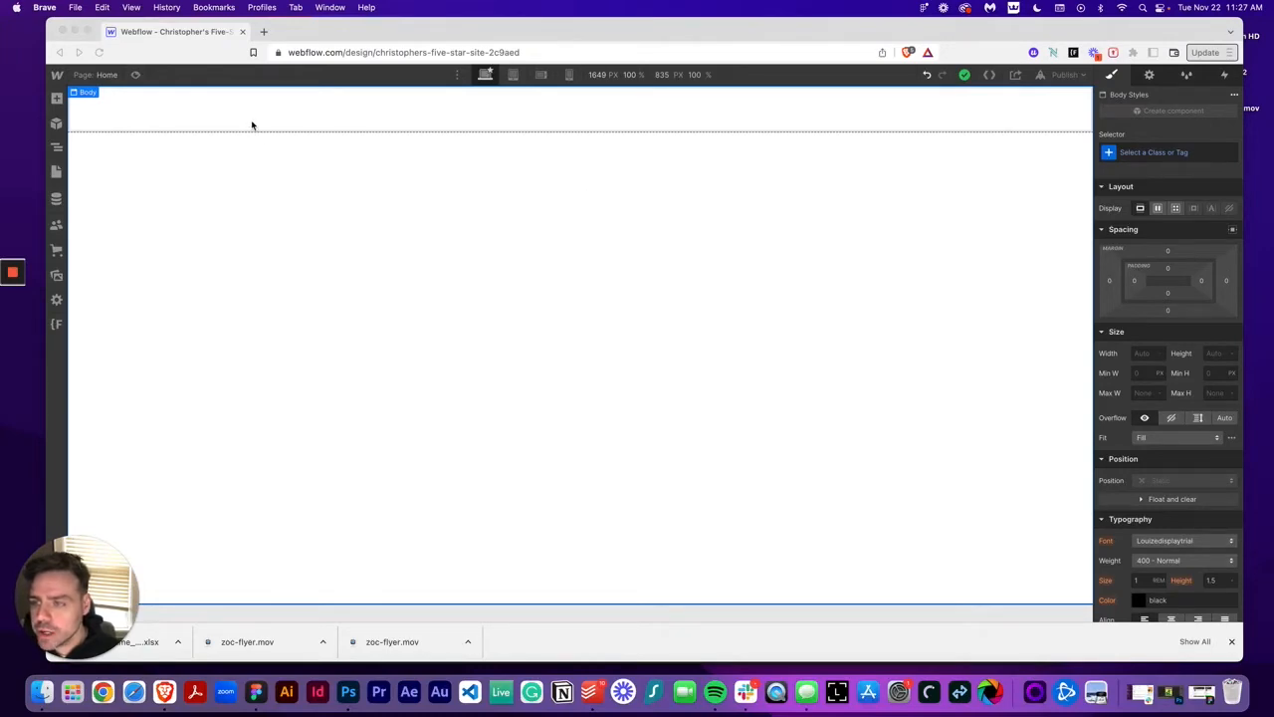
{"action": "left_click", "coordinate": [253, 704]}
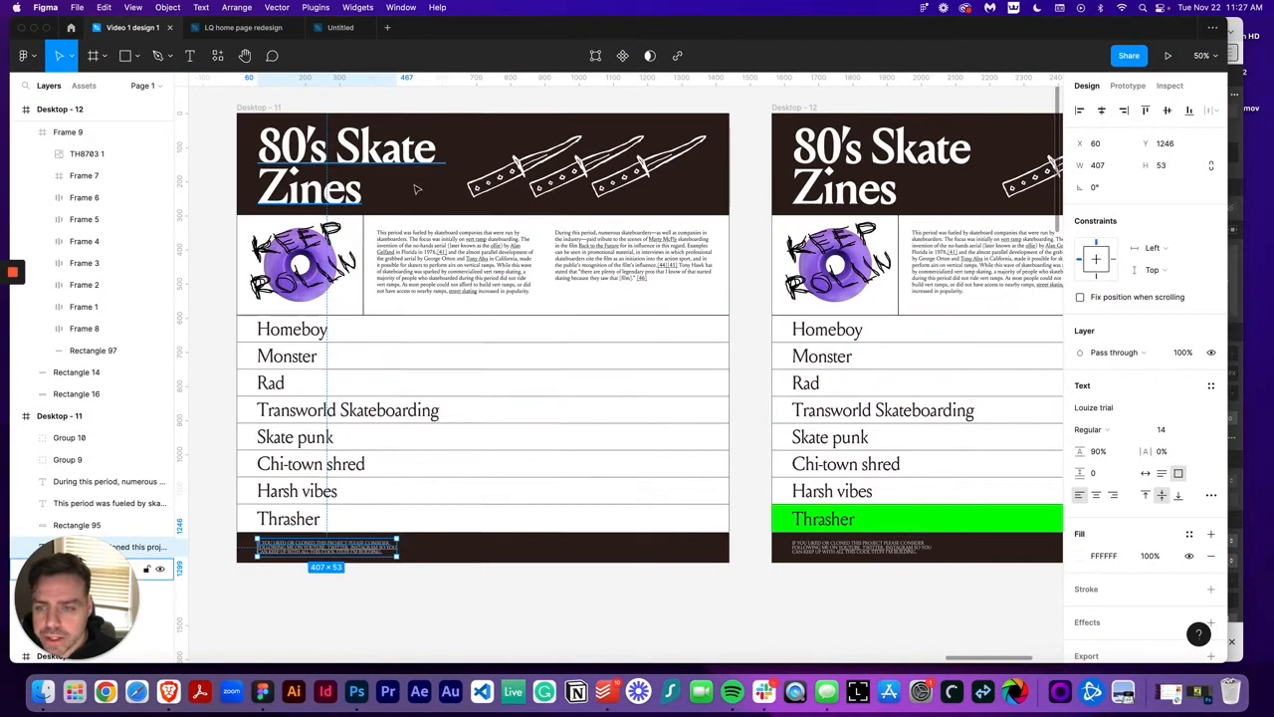
{"action": "scroll", "coordinate": [419, 189], "scroll_direction": "up", "scroll_amount": 2}
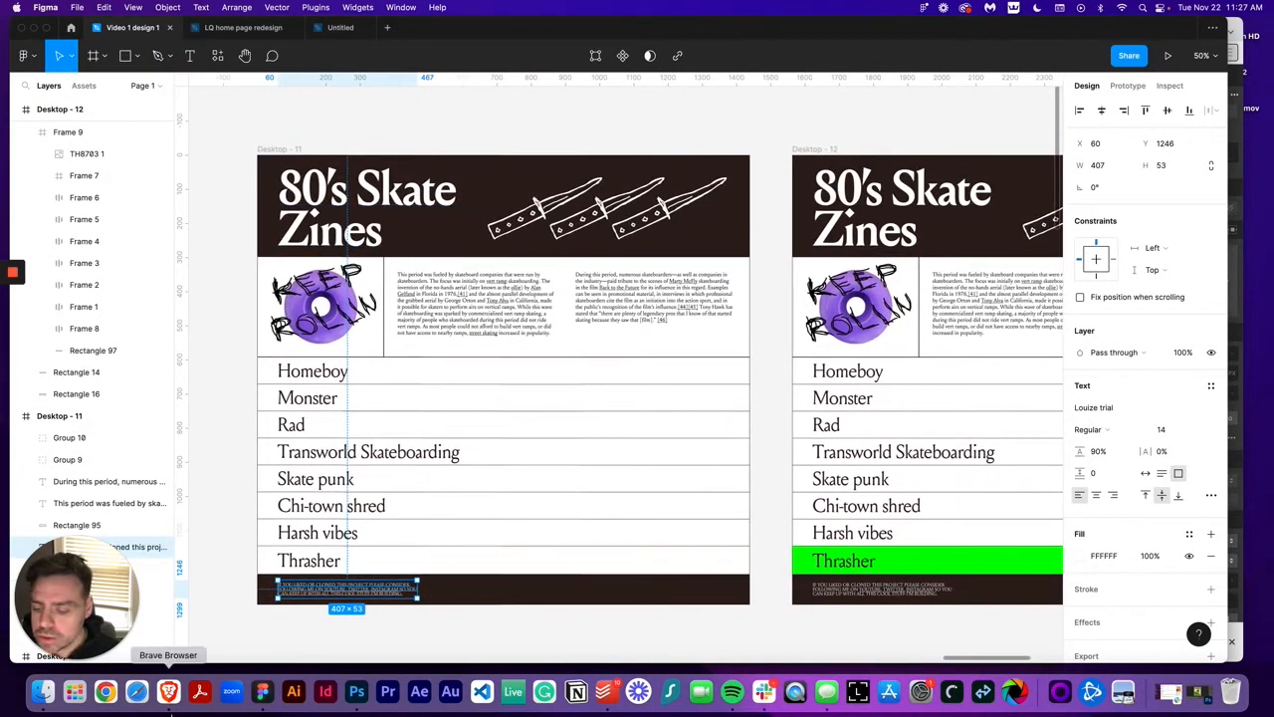
Step: Switch to the Webflow project in Brave and add a div block inside main-wrapper
{"action": "left_click", "coordinate": [168, 691]}
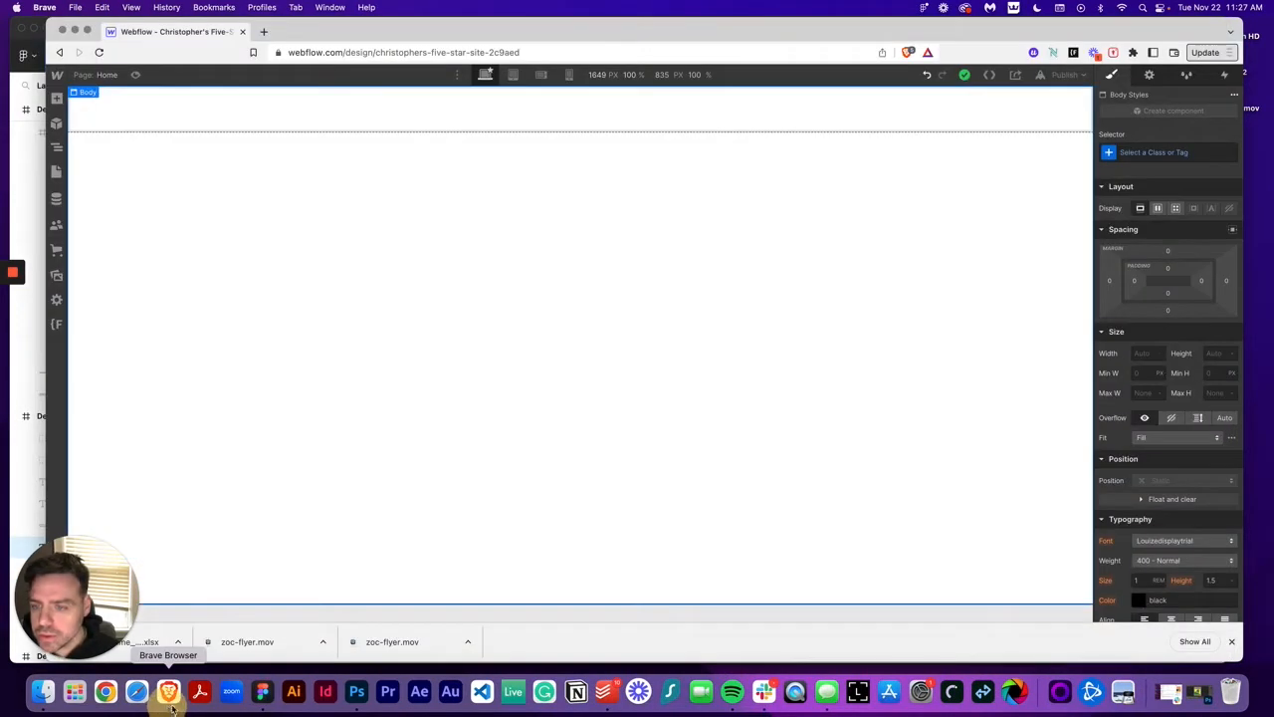
{"action": "left_click", "coordinate": [57, 147]}
{"action": "left_click", "coordinate": [96, 167]}
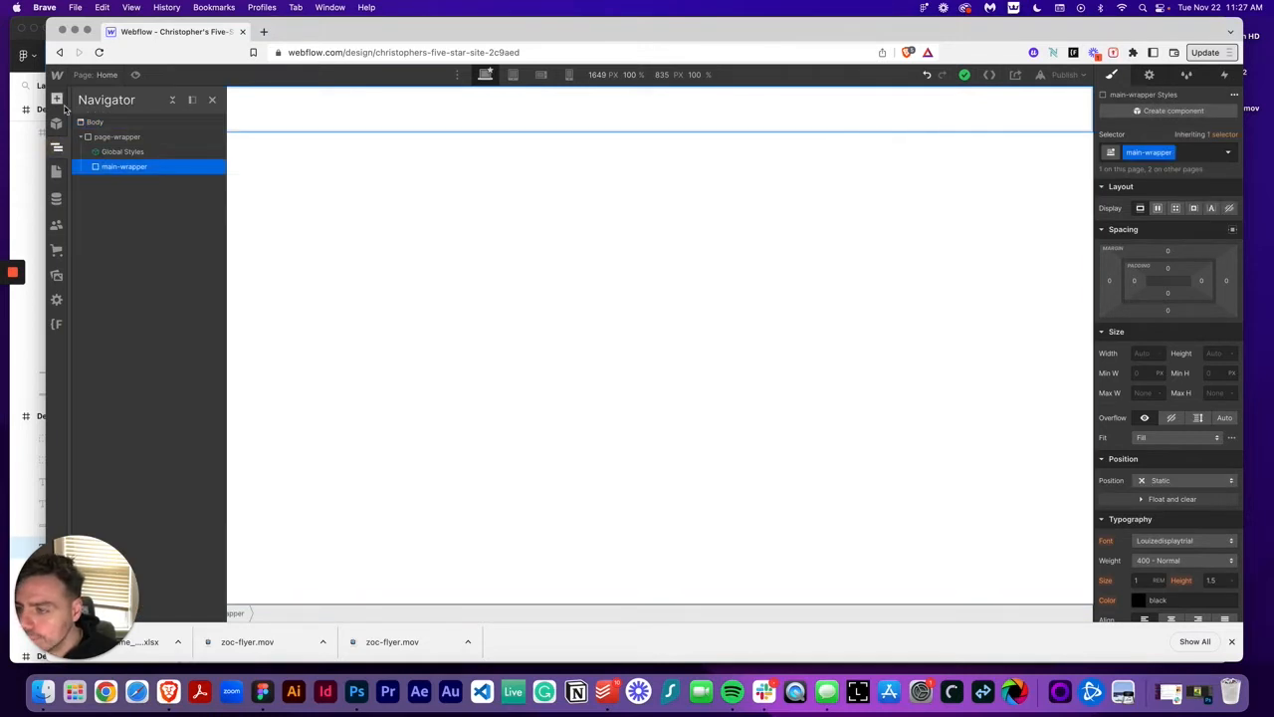
{"action": "left_click", "coordinate": [57, 98]}
{"action": "left_click", "coordinate": [95, 314]}
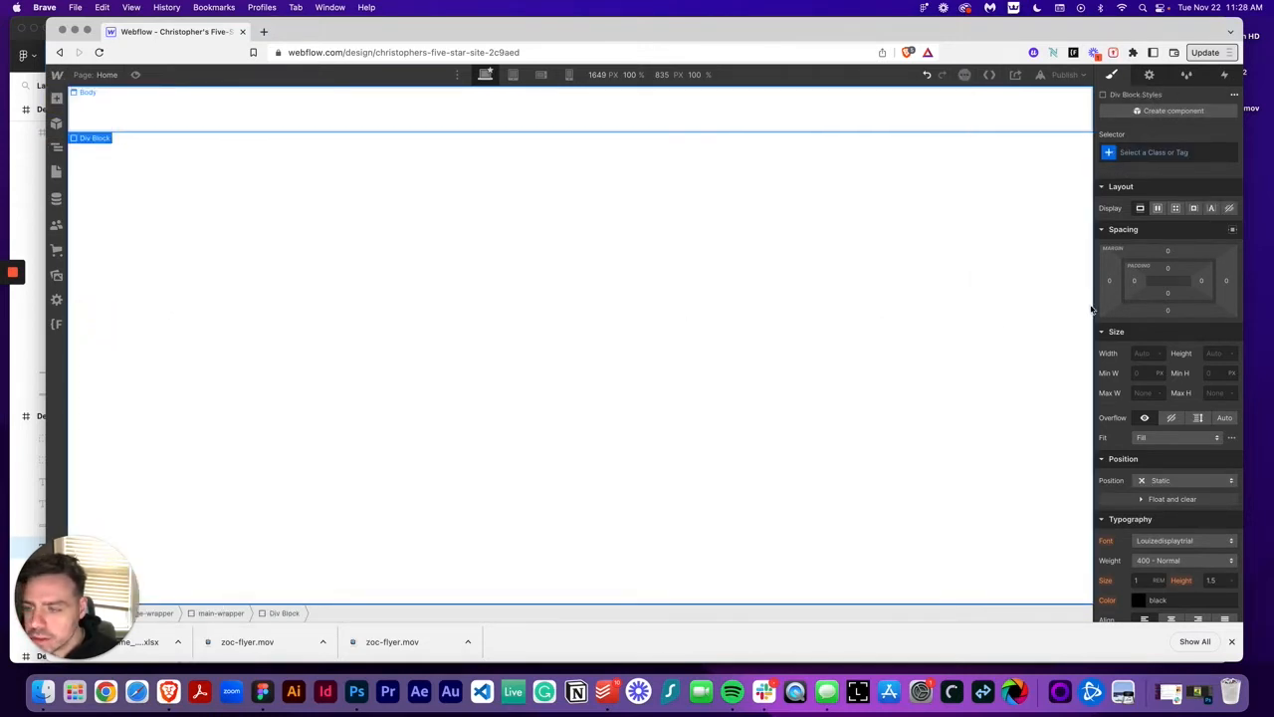
Step: Give the new div block the class section-header
{"action": "left_click", "coordinate": [1163, 155]}
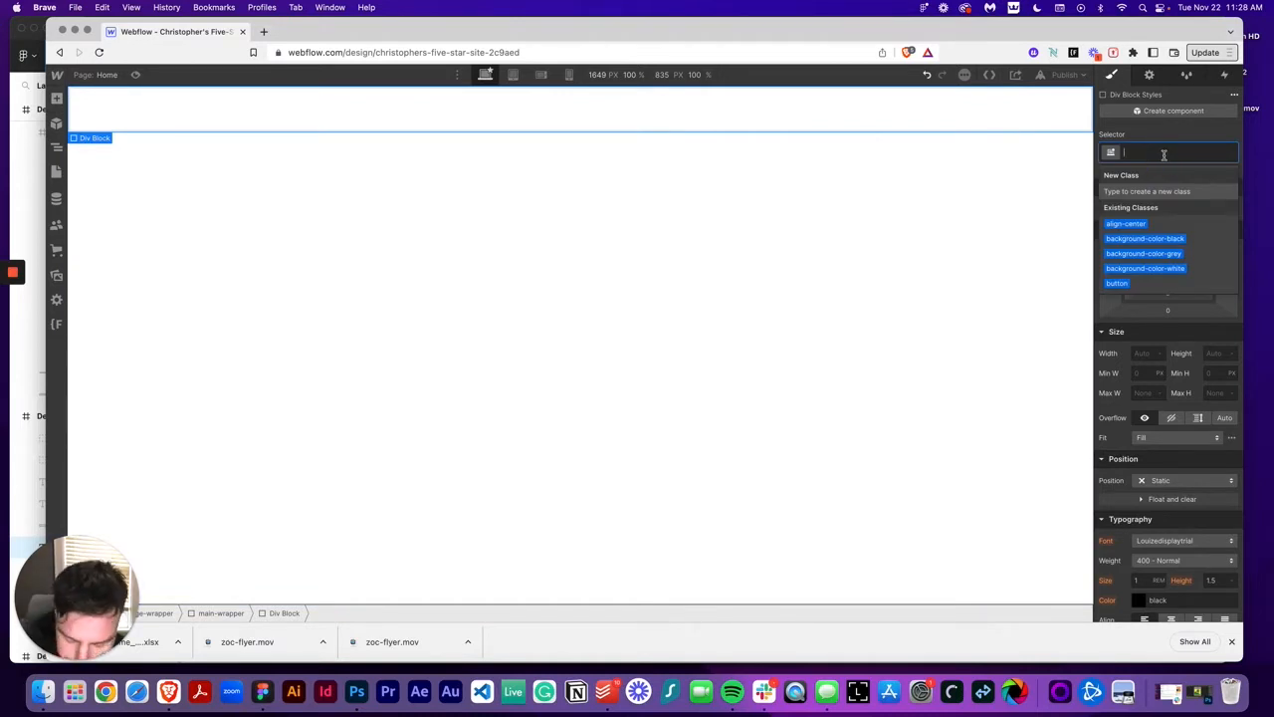
{"action": "type", "text": "section"}
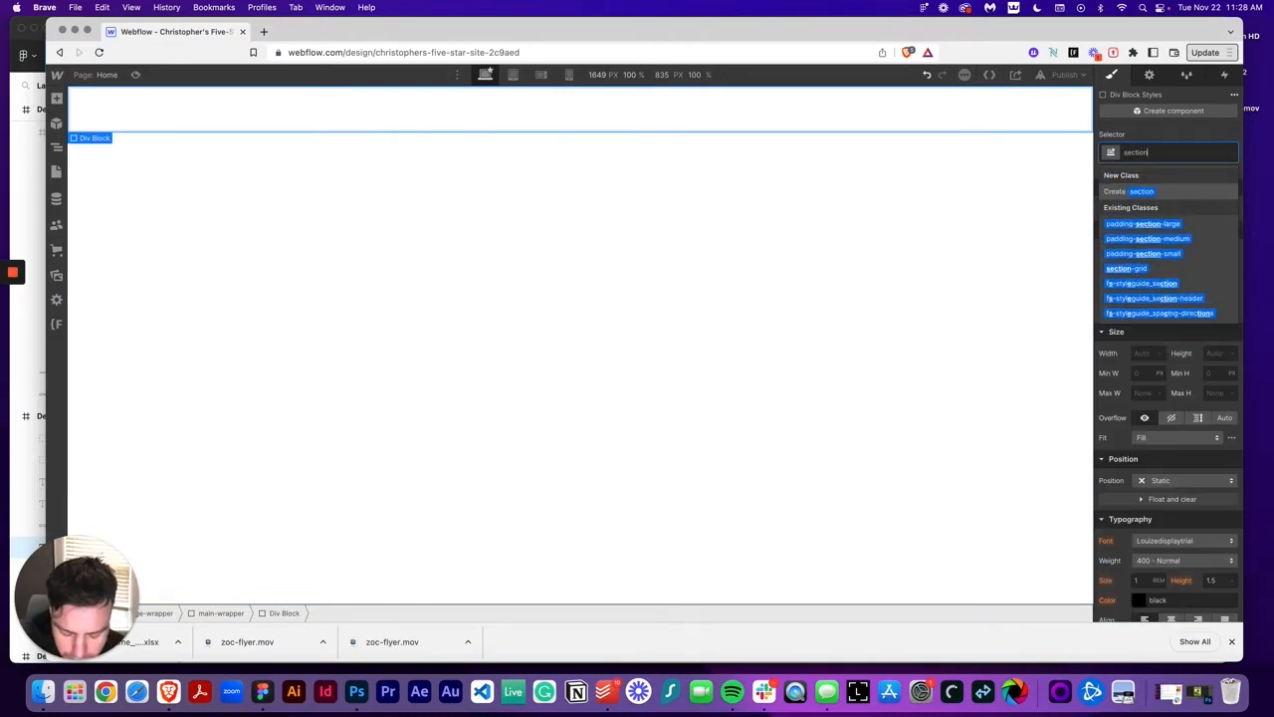
{"action": "type", "text": "-he"}
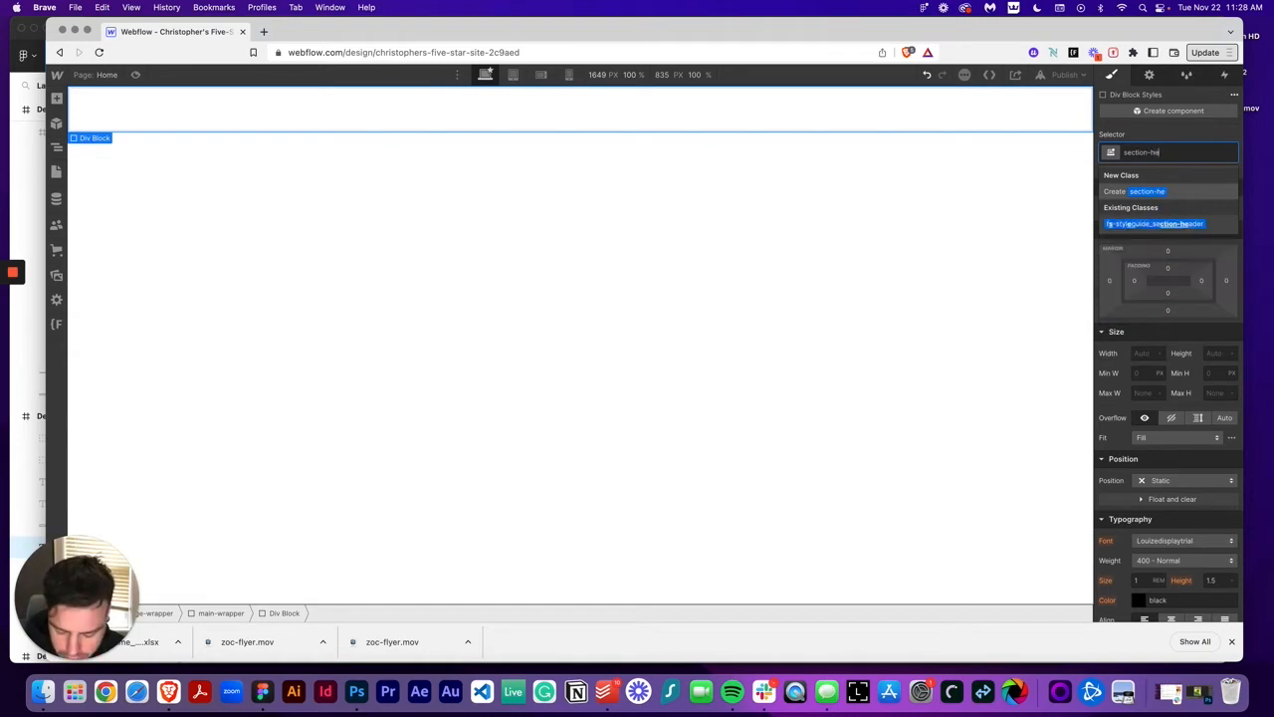
{"action": "type", "text": "ader"}
{"action": "key", "text": "Return"}
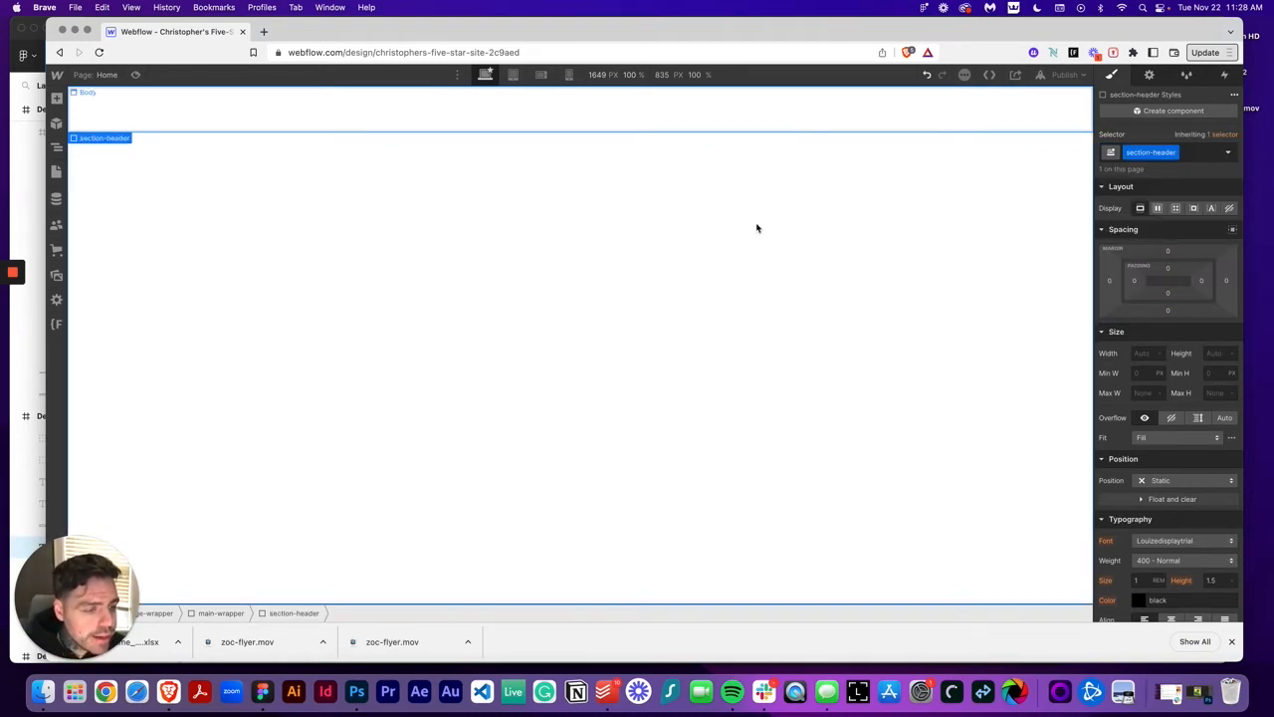
Step: Set the background color of section-header to the saved Black swatch
{"action": "scroll", "coordinate": [1141, 375], "scroll_direction": "down", "scroll_amount": 10}
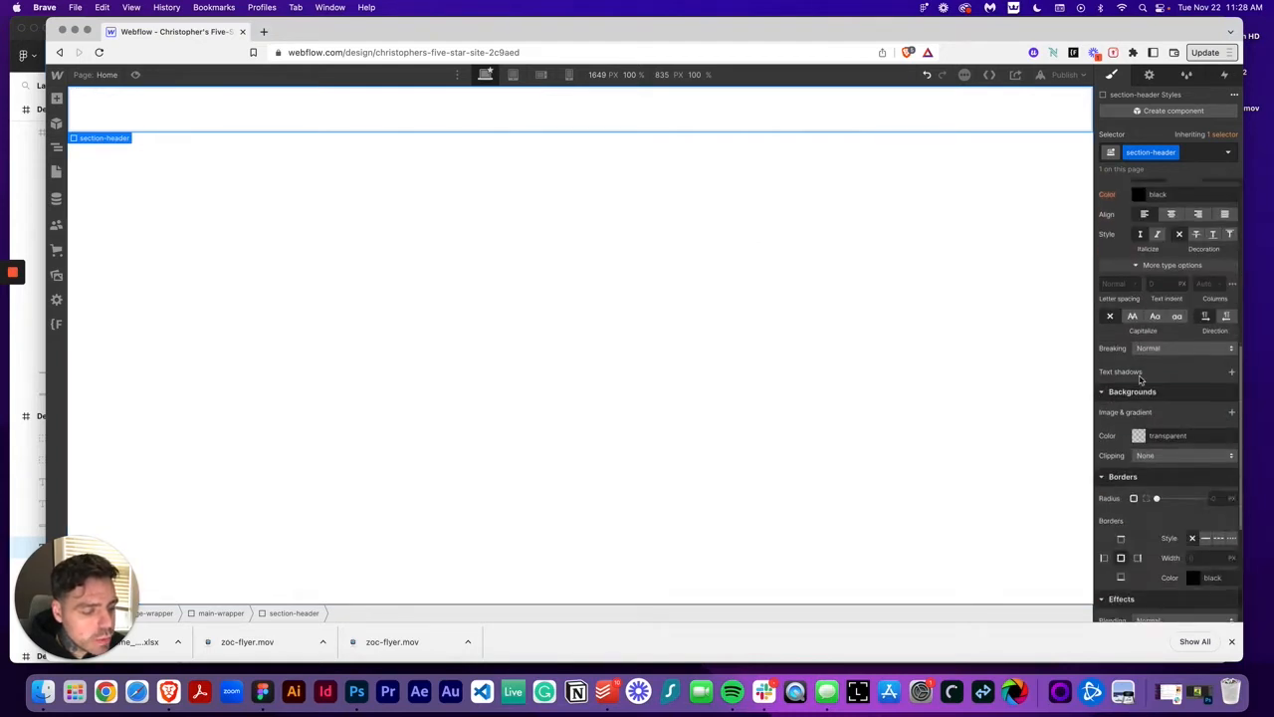
{"action": "left_click", "coordinate": [1138, 240]}
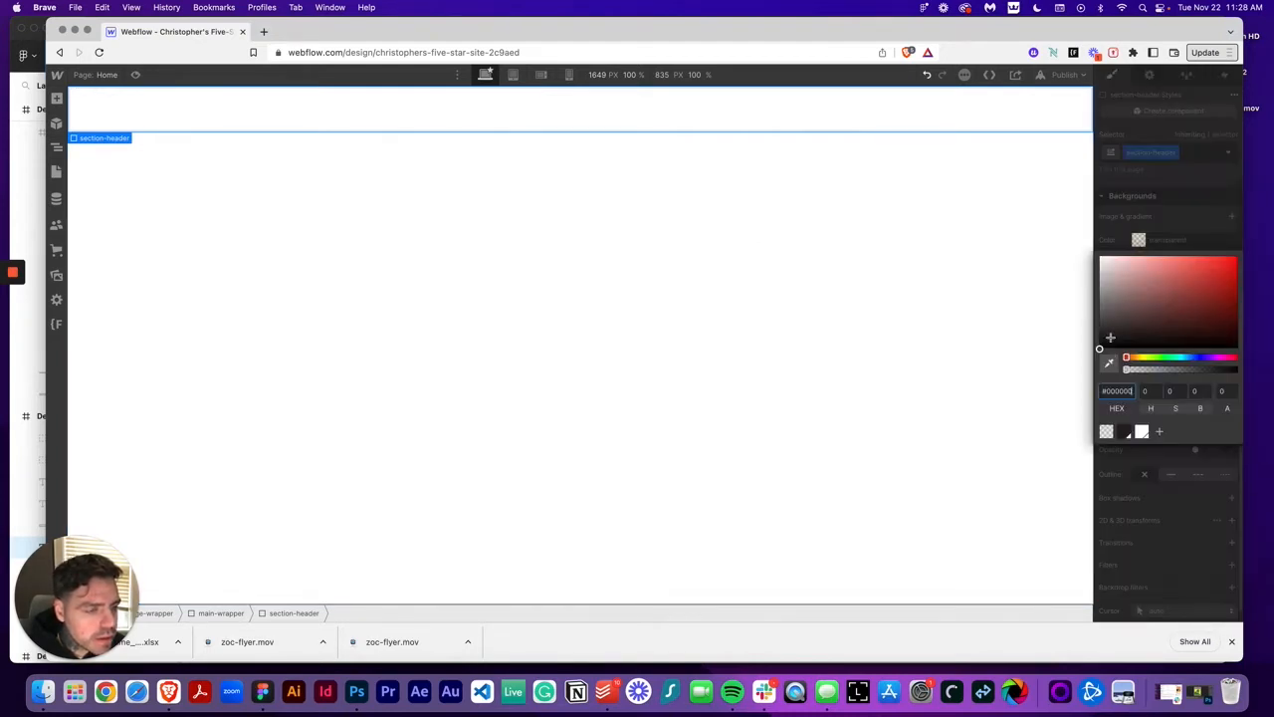
{"action": "left_click", "coordinate": [1123, 432]}
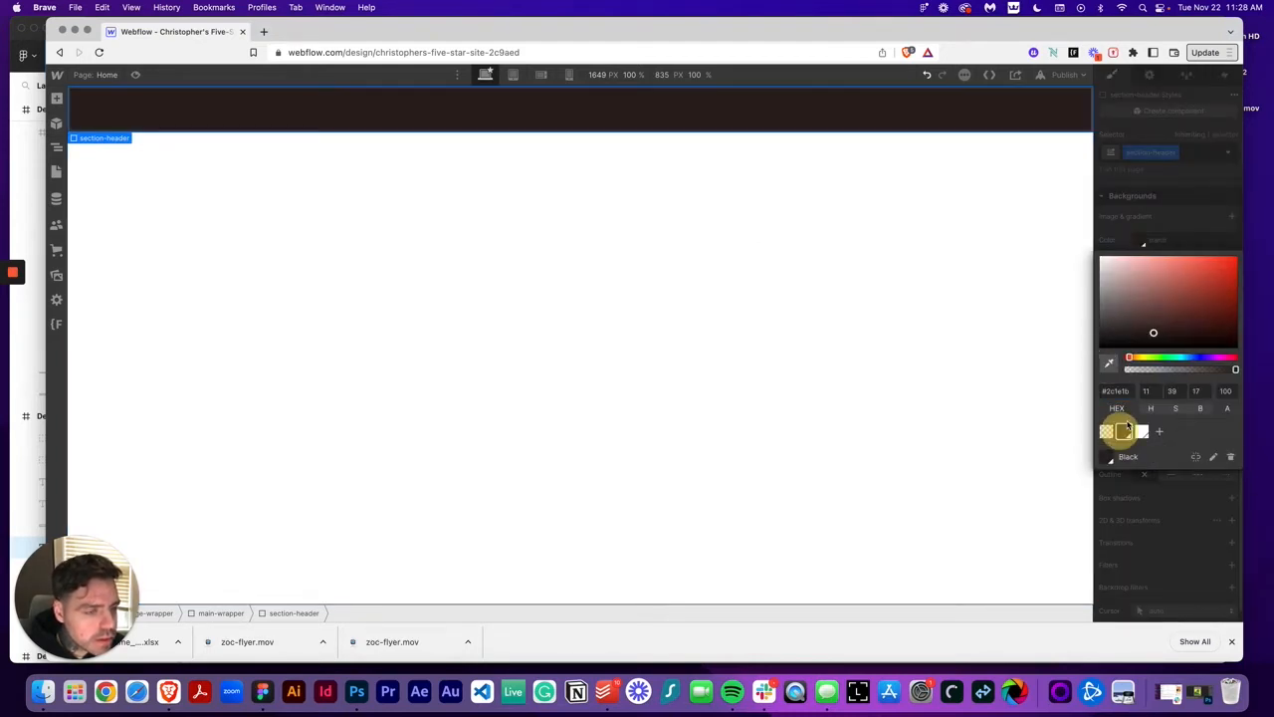
{"action": "left_click", "coordinate": [1159, 196]}
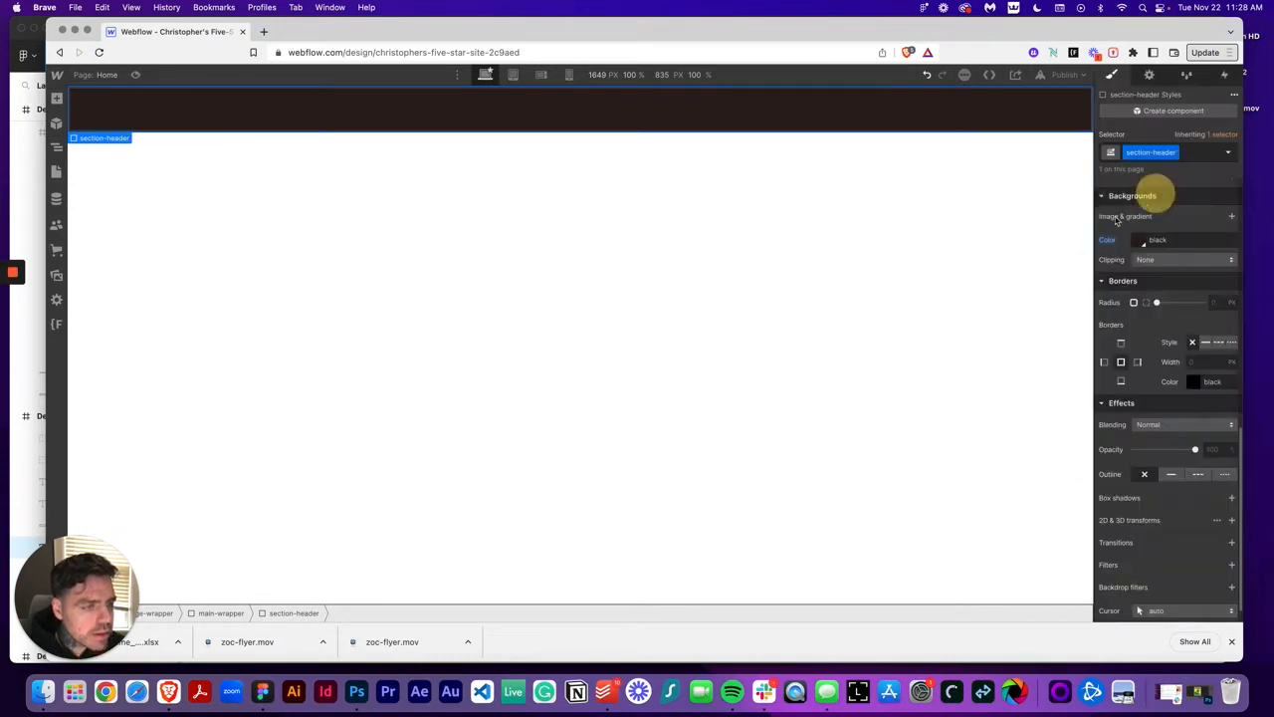
Step: Check the header title's position in the Figma design and set section-header's left padding to 60/16rem in Webflow
{"action": "left_click", "coordinate": [261, 691]}
{"action": "left_click", "coordinate": [403, 189]}
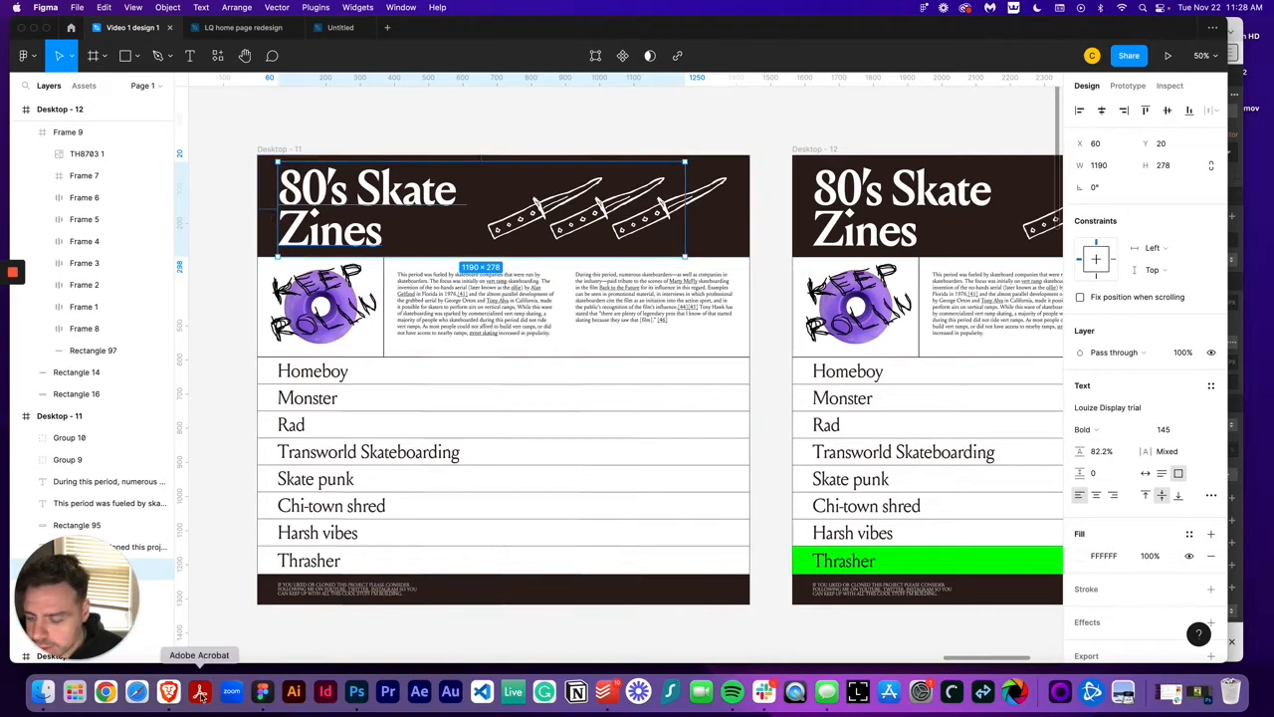
{"action": "left_click", "coordinate": [169, 690]}
{"action": "scroll", "coordinate": [1150, 284], "scroll_direction": "up", "scroll_amount": 10}
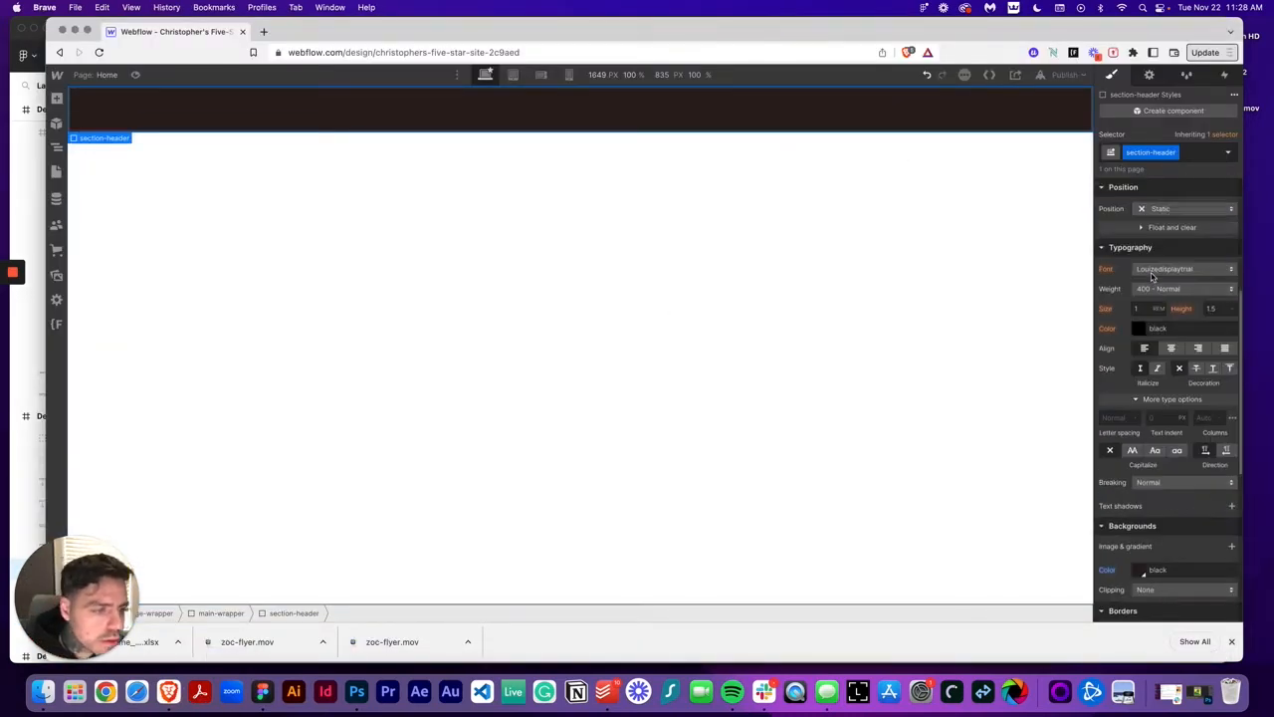
{"action": "left_click", "coordinate": [1134, 279]}
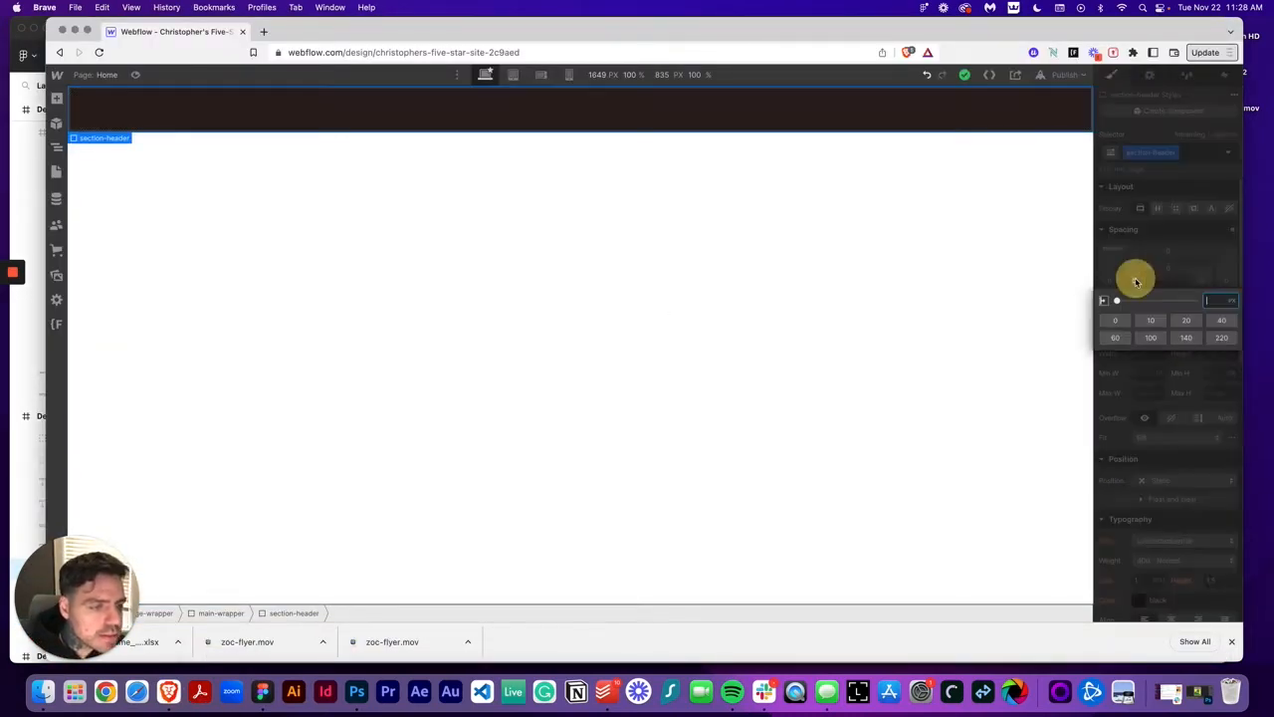
{"action": "type", "text": "60"}
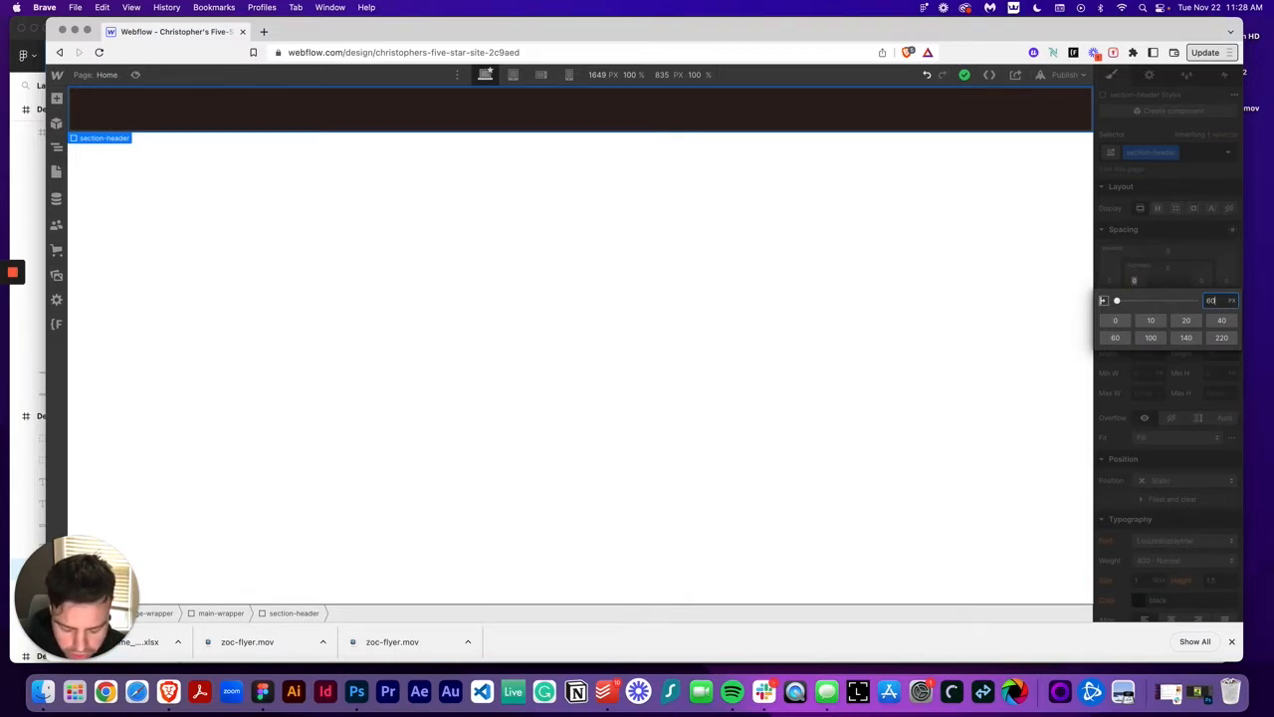
{"action": "type", "text": "/"}
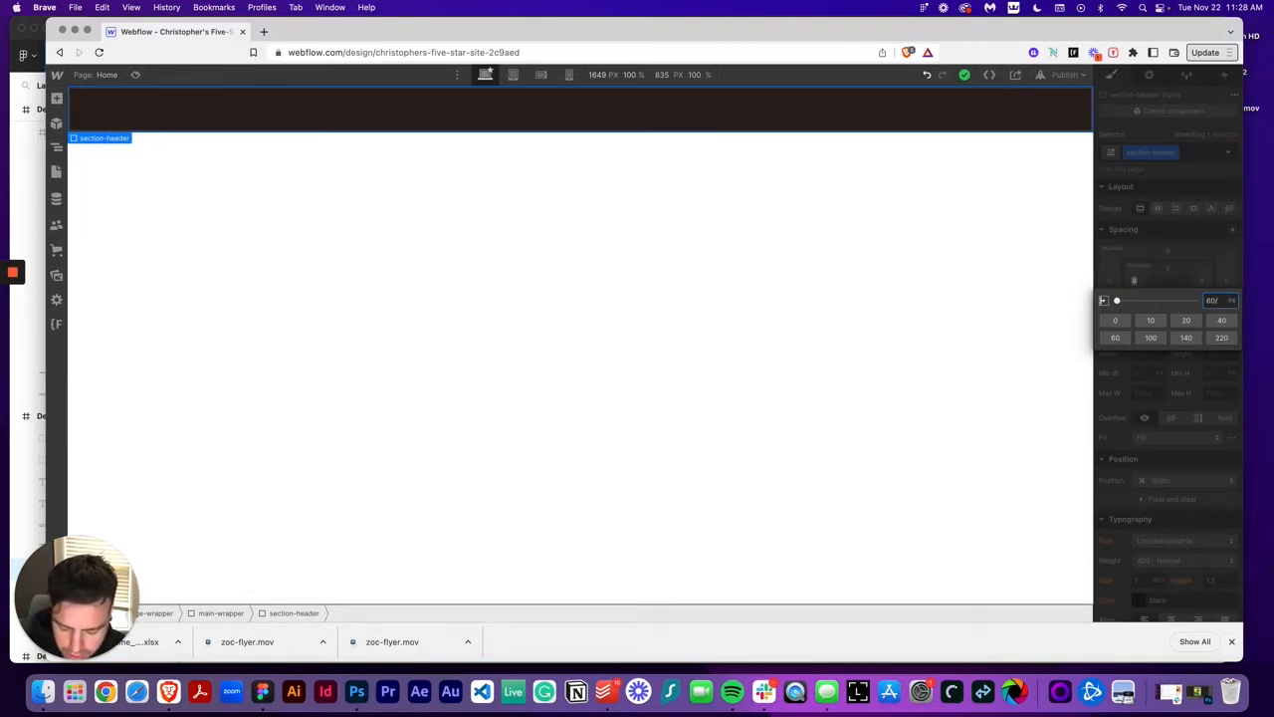
{"action": "type", "text": "16rem"}
{"action": "key", "text": "Return"}
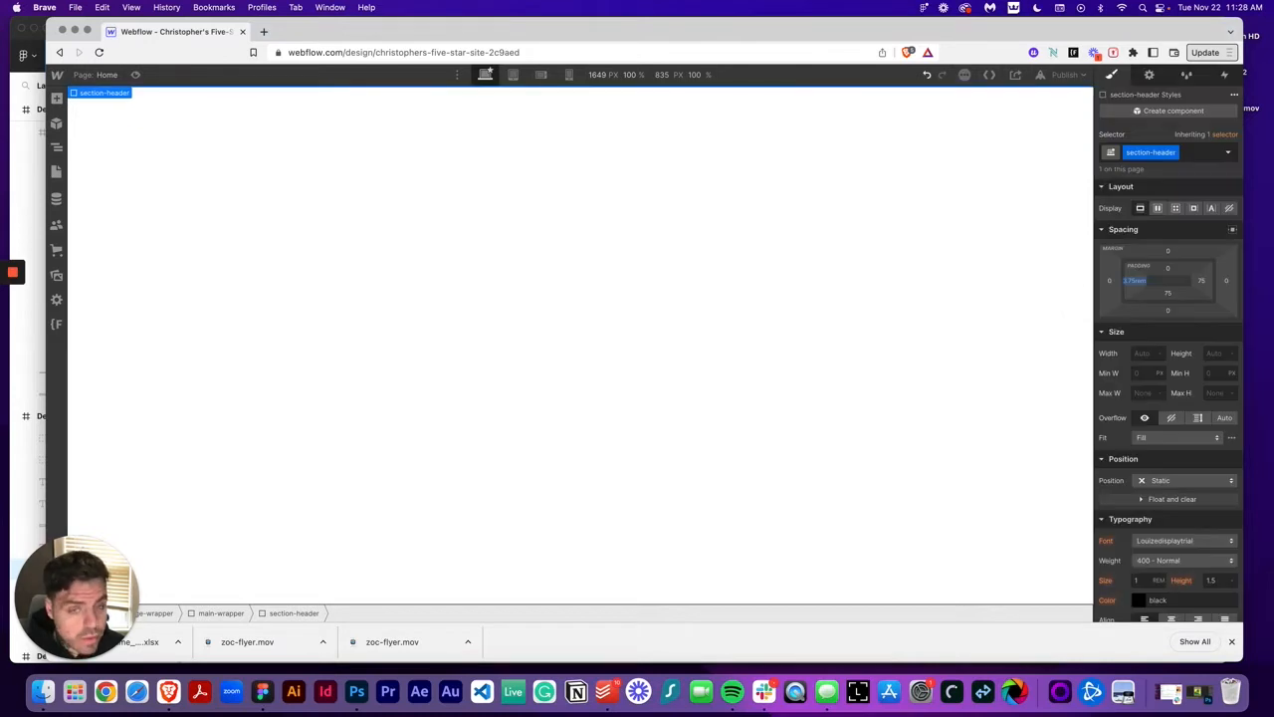
Step: Set the top padding of section-header to 24/16rem
{"action": "left_click", "coordinate": [1170, 270]}
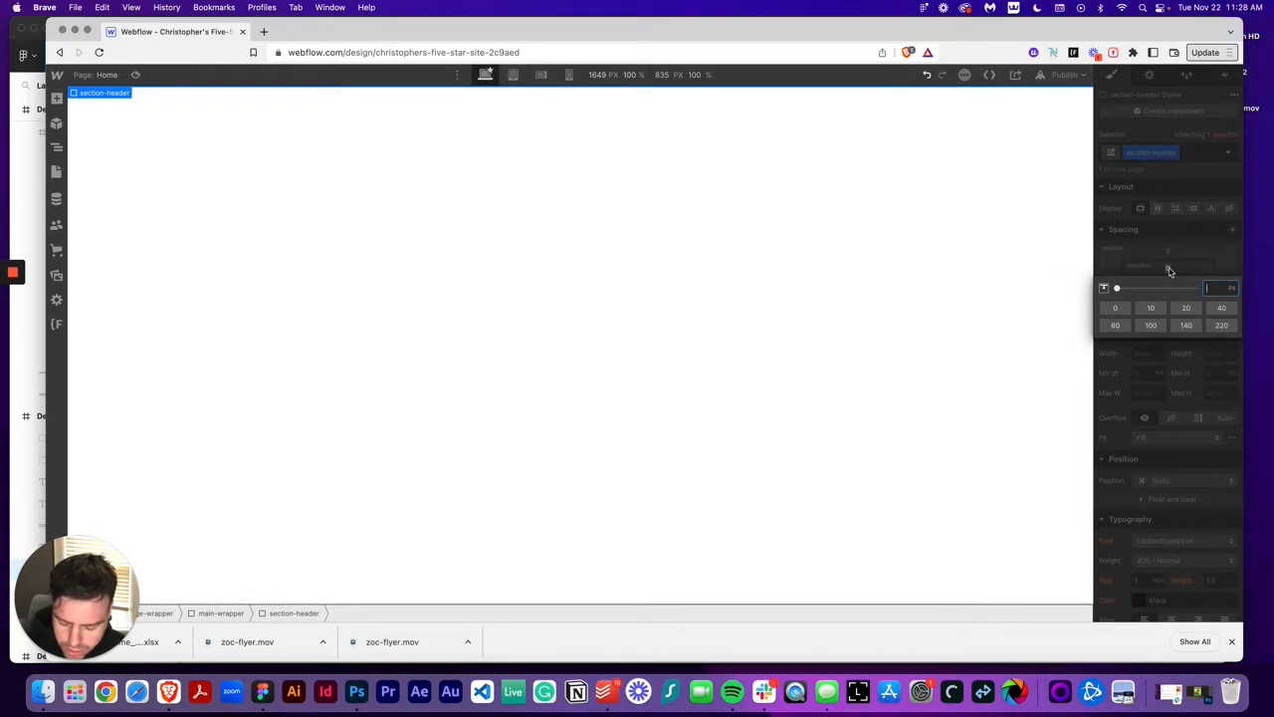
{"action": "type", "text": "24"}
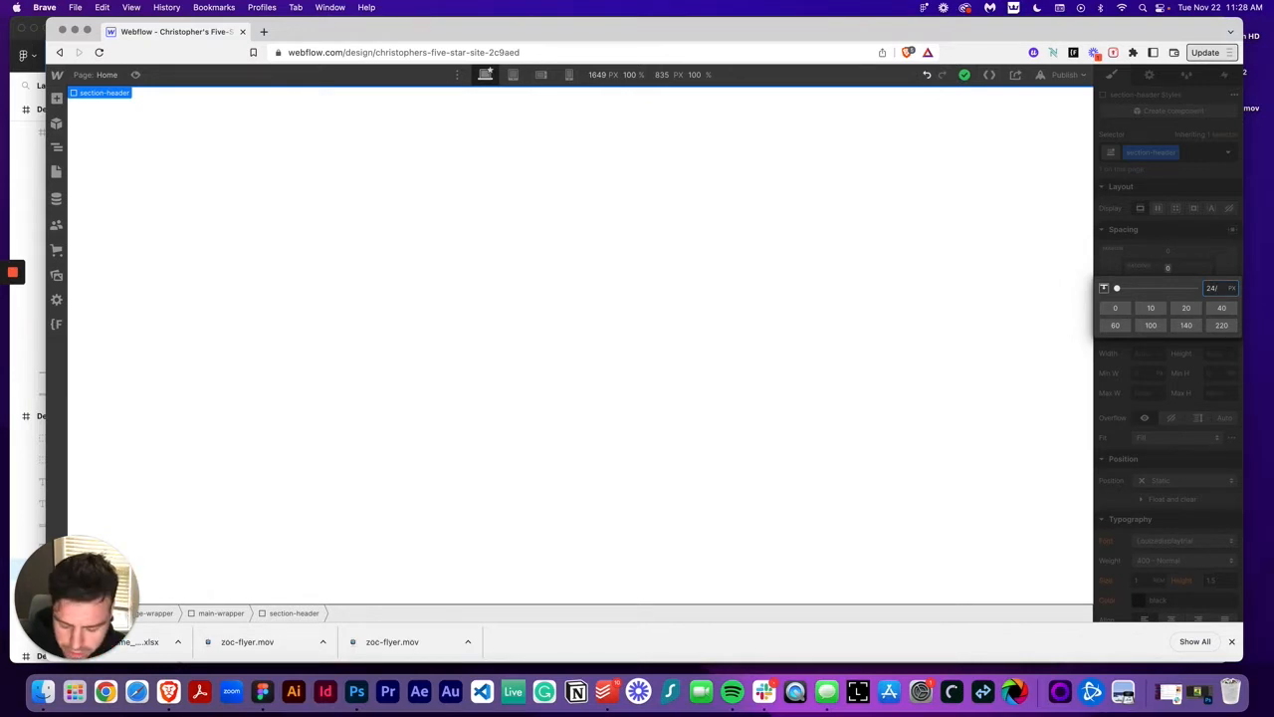
{"action": "type", "text": "/16rem"}
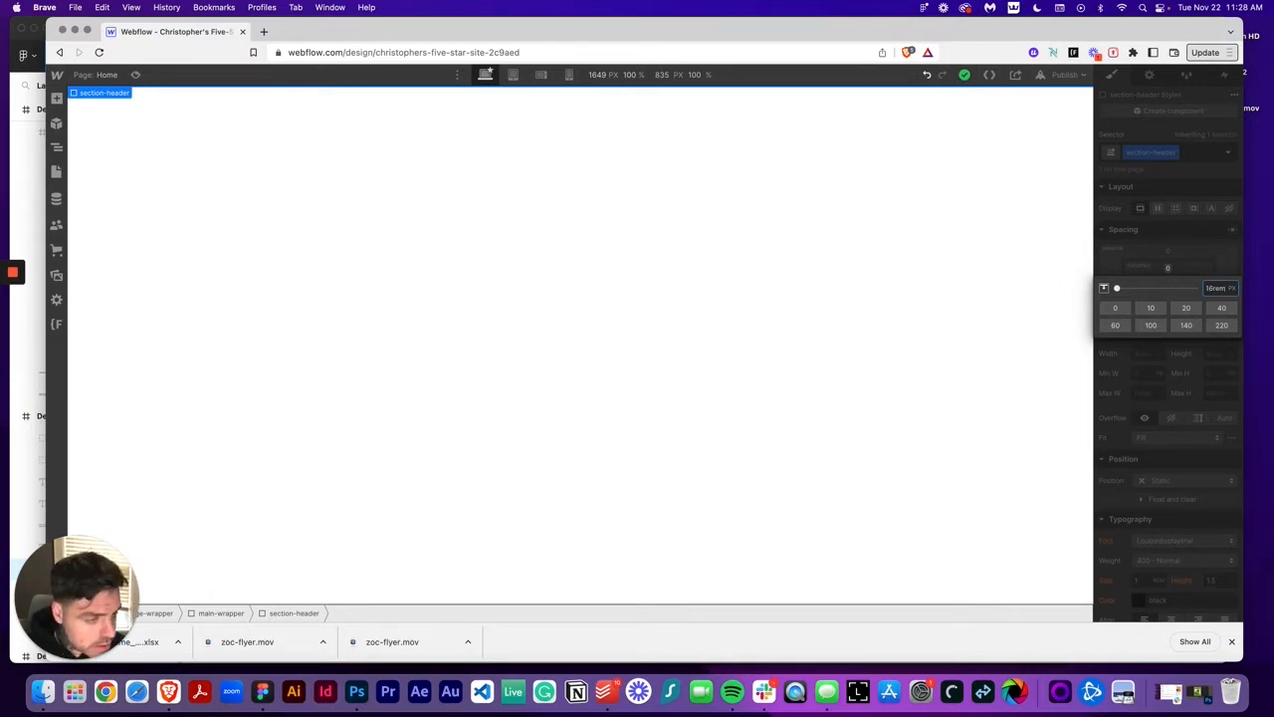
{"action": "key", "text": "Return"}
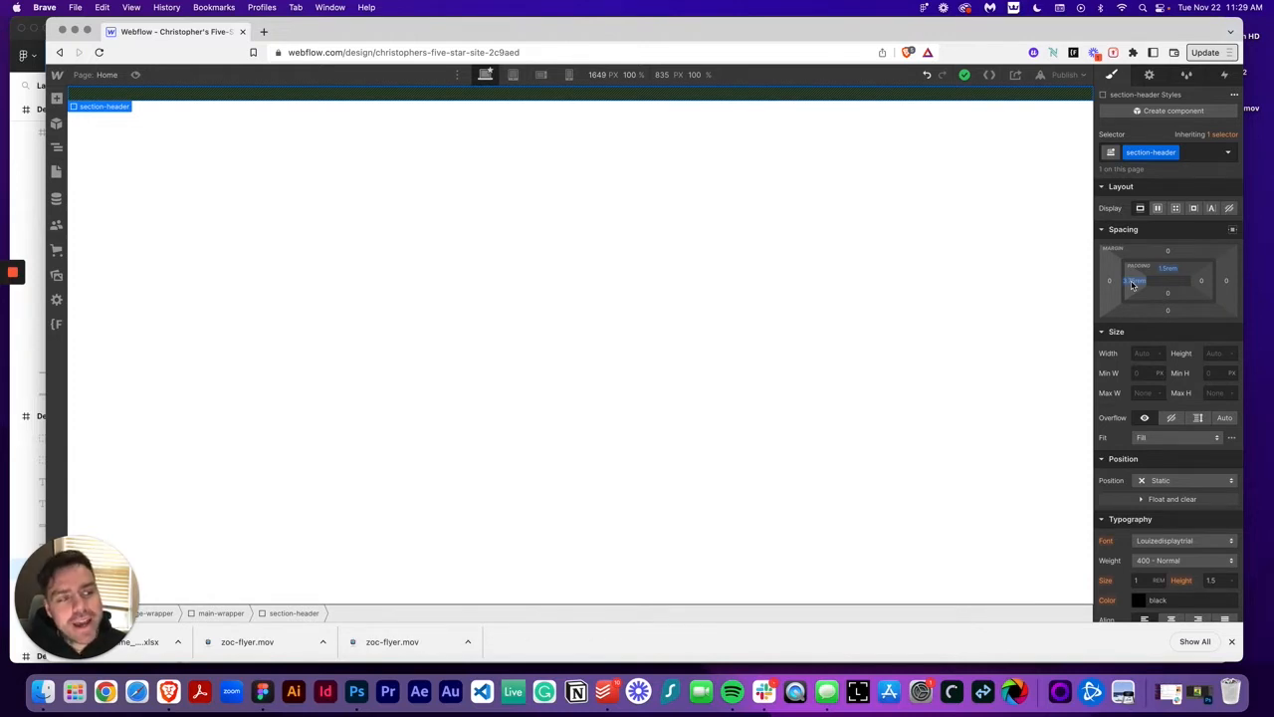
Step: Set the bottom padding of section-header to 24/16rem
{"action": "scroll", "coordinate": [1133, 286], "scroll_direction": "down", "scroll_amount": 1}
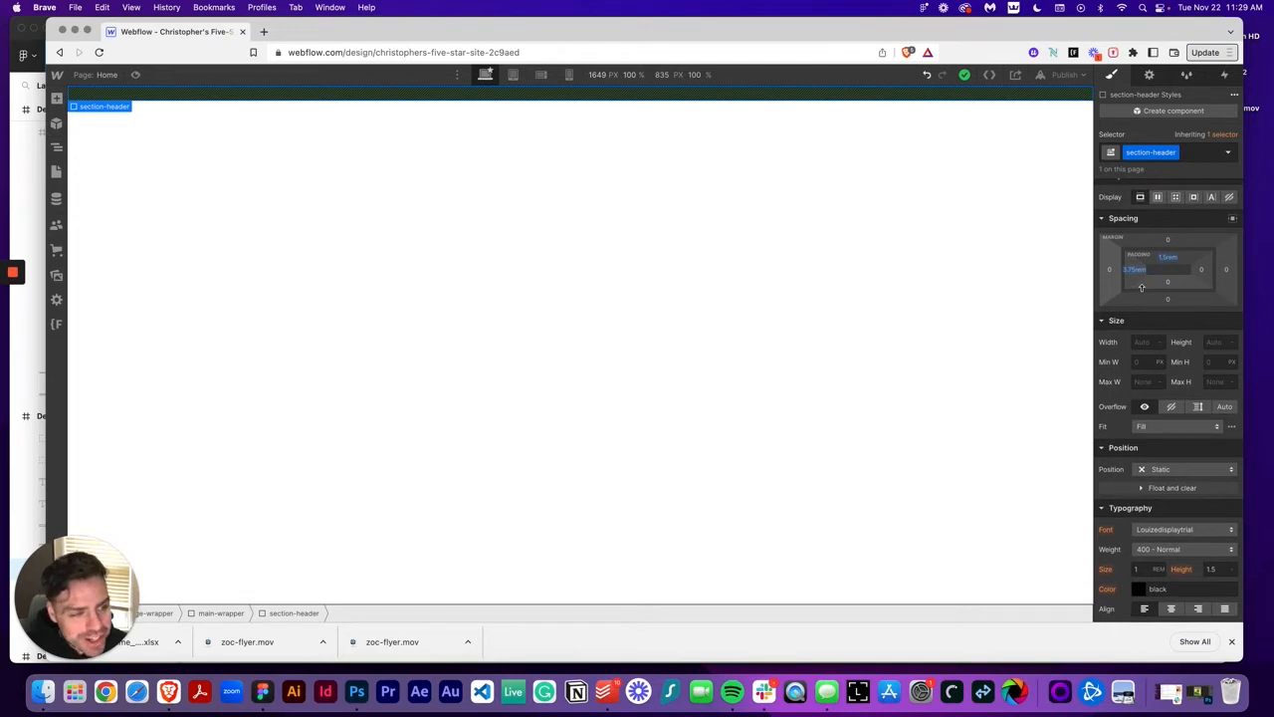
{"action": "scroll", "coordinate": [1145, 290], "scroll_direction": "up", "scroll_amount": 1}
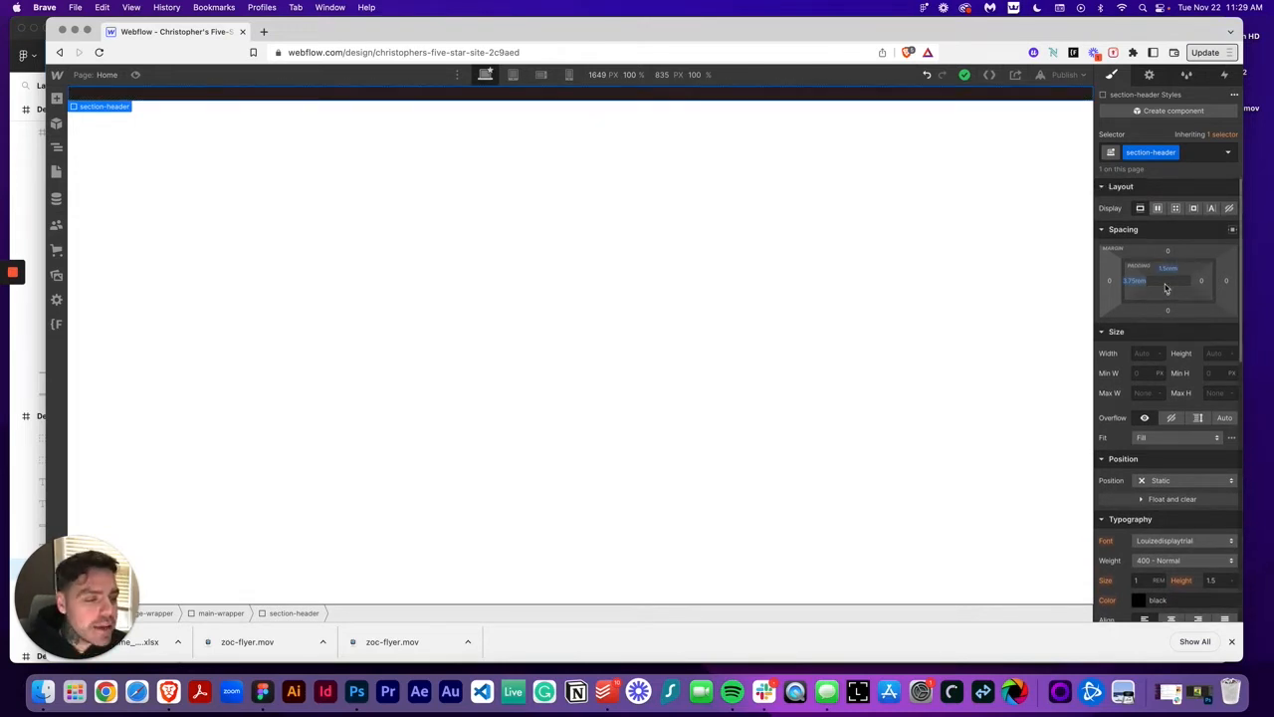
{"action": "left_click", "coordinate": [1170, 293]}
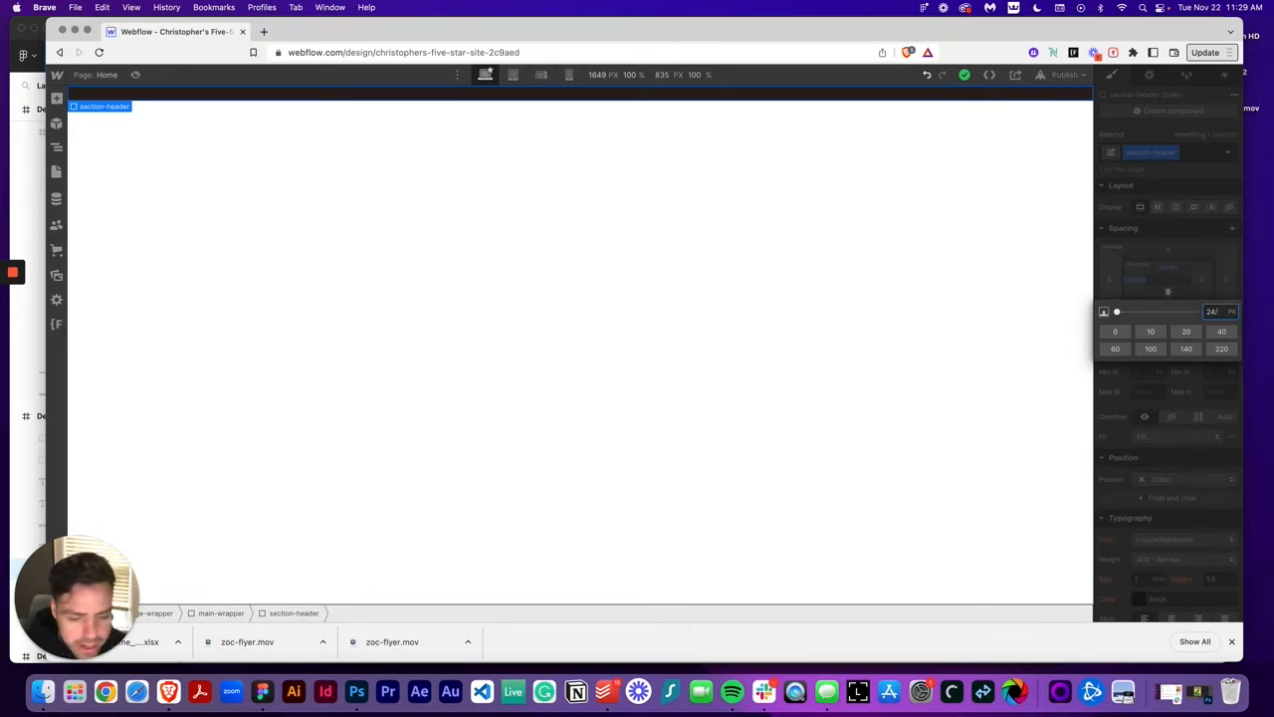
{"action": "type", "text": "24/16re"}
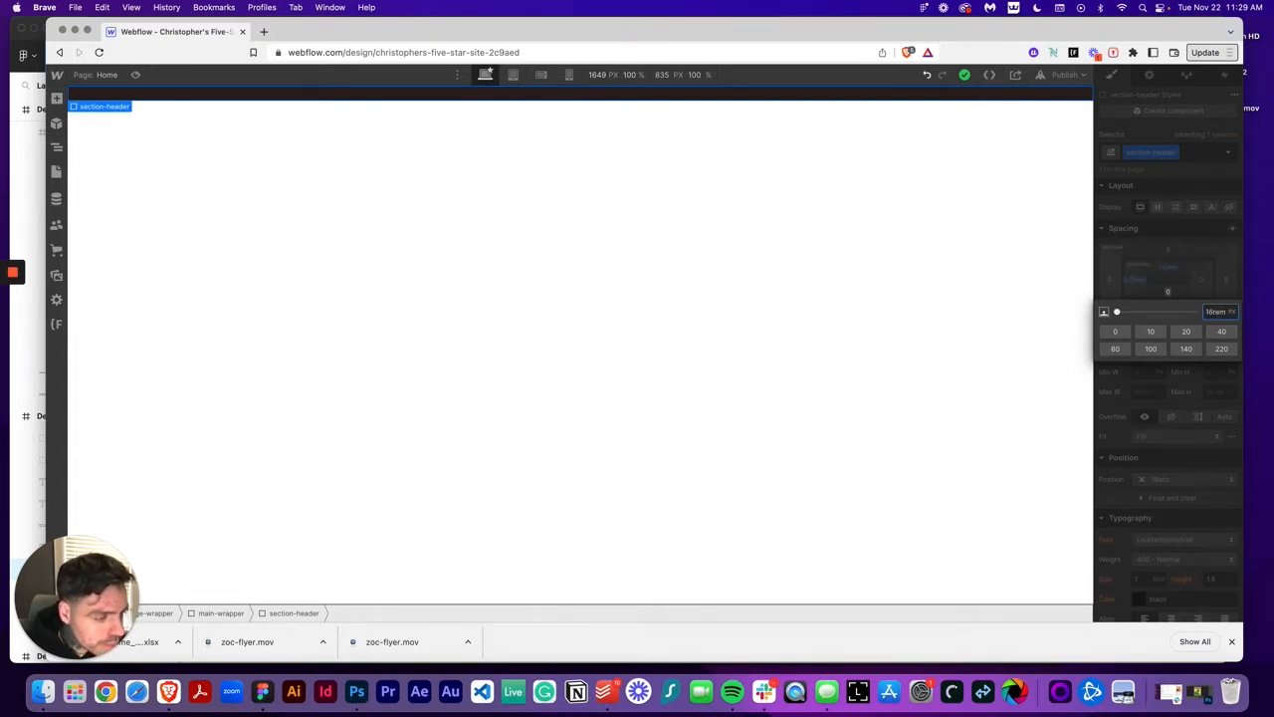
{"action": "type", "text": "m"}
{"action": "key", "text": "Return"}
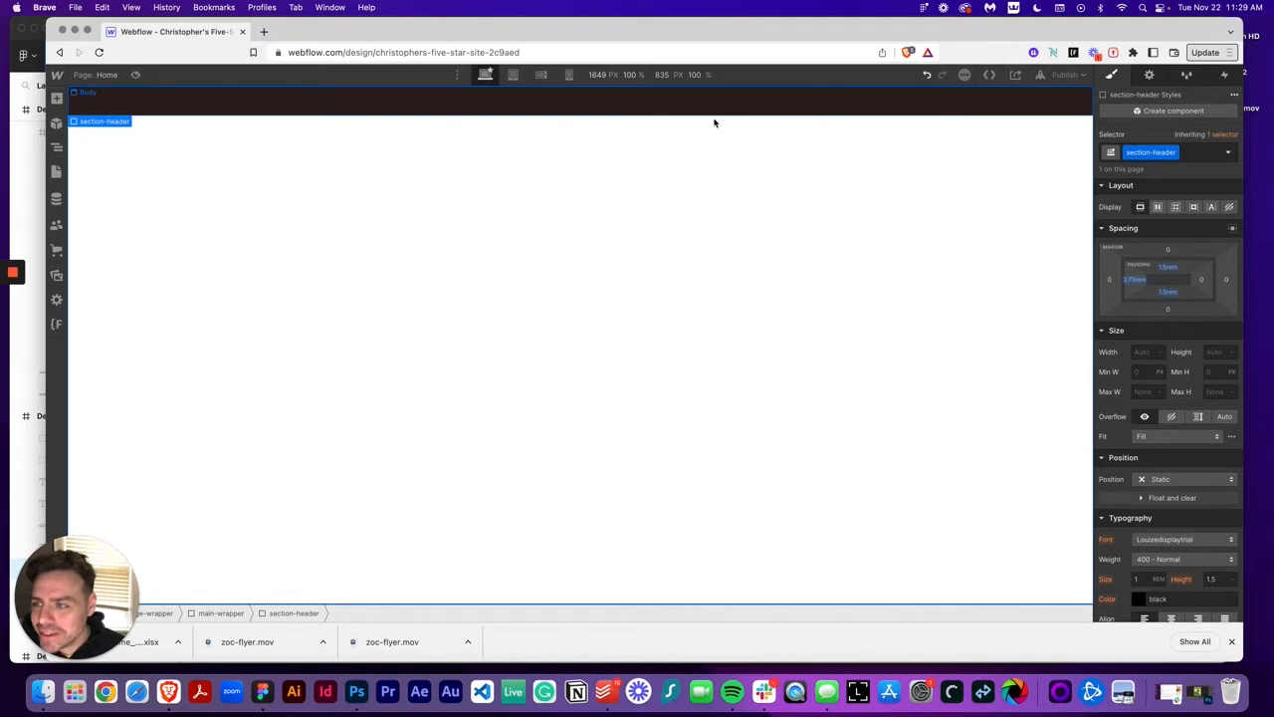
Step: Add a div block inside section-header and give it the new class header-componet
{"action": "left_click", "coordinate": [57, 98]}
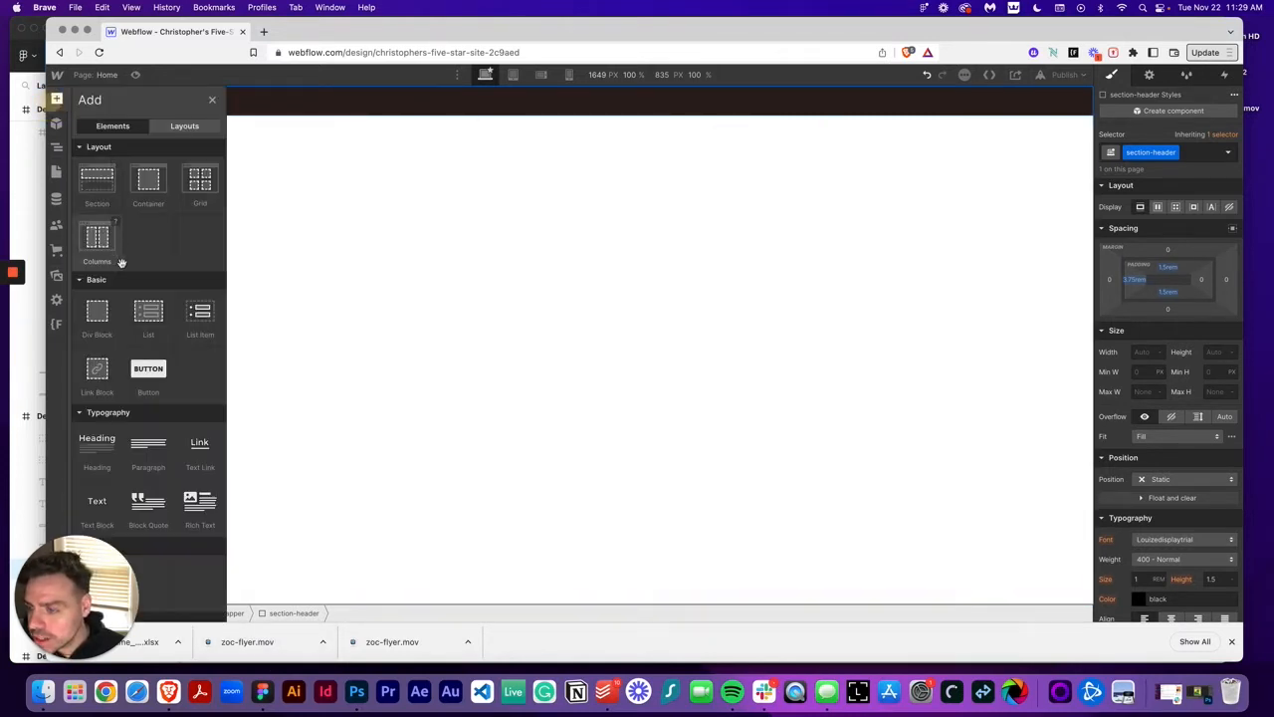
{"action": "left_click", "coordinate": [97, 317]}
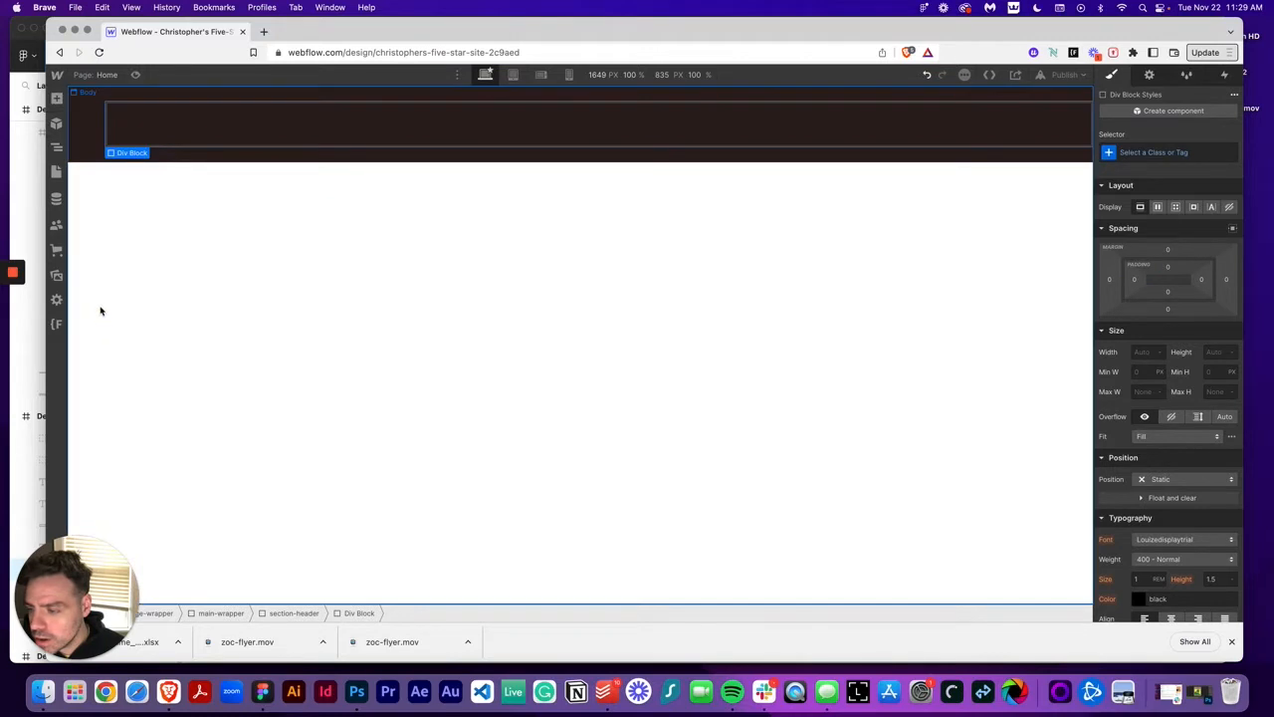
{"action": "left_click", "coordinate": [1157, 152]}
{"action": "type", "text": "hea"}
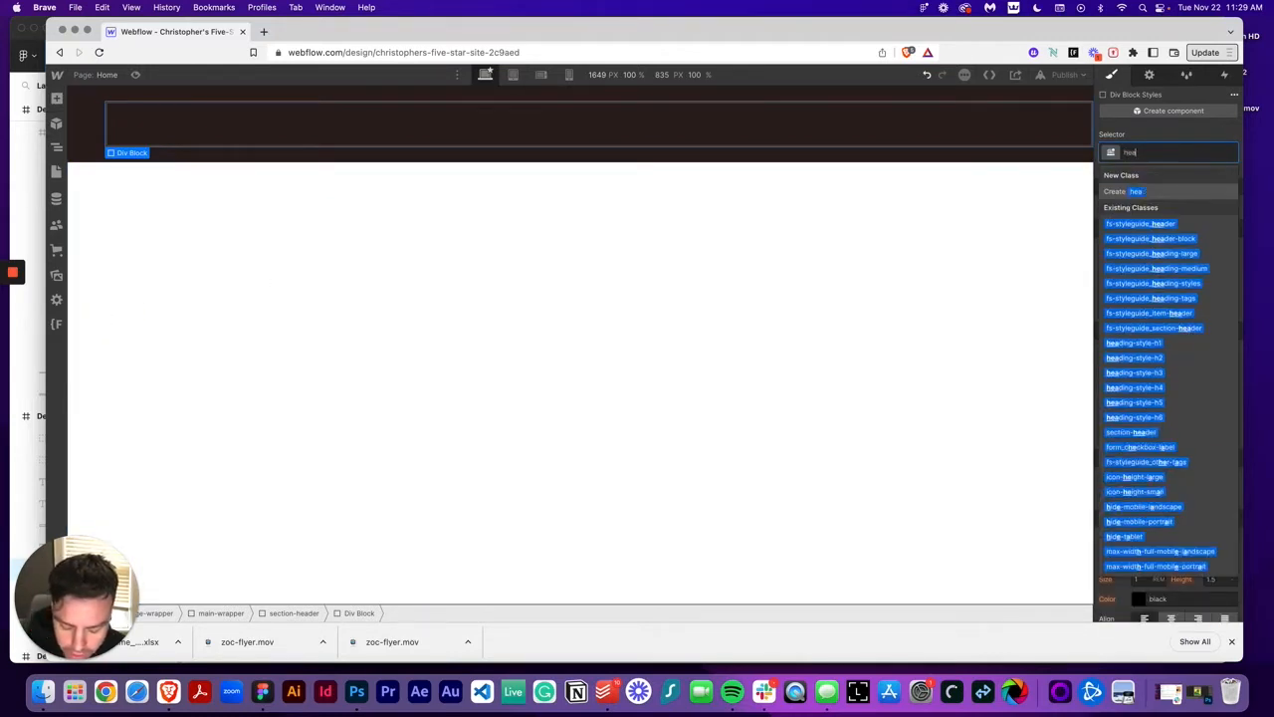
{"action": "type", "text": "der-componet"}
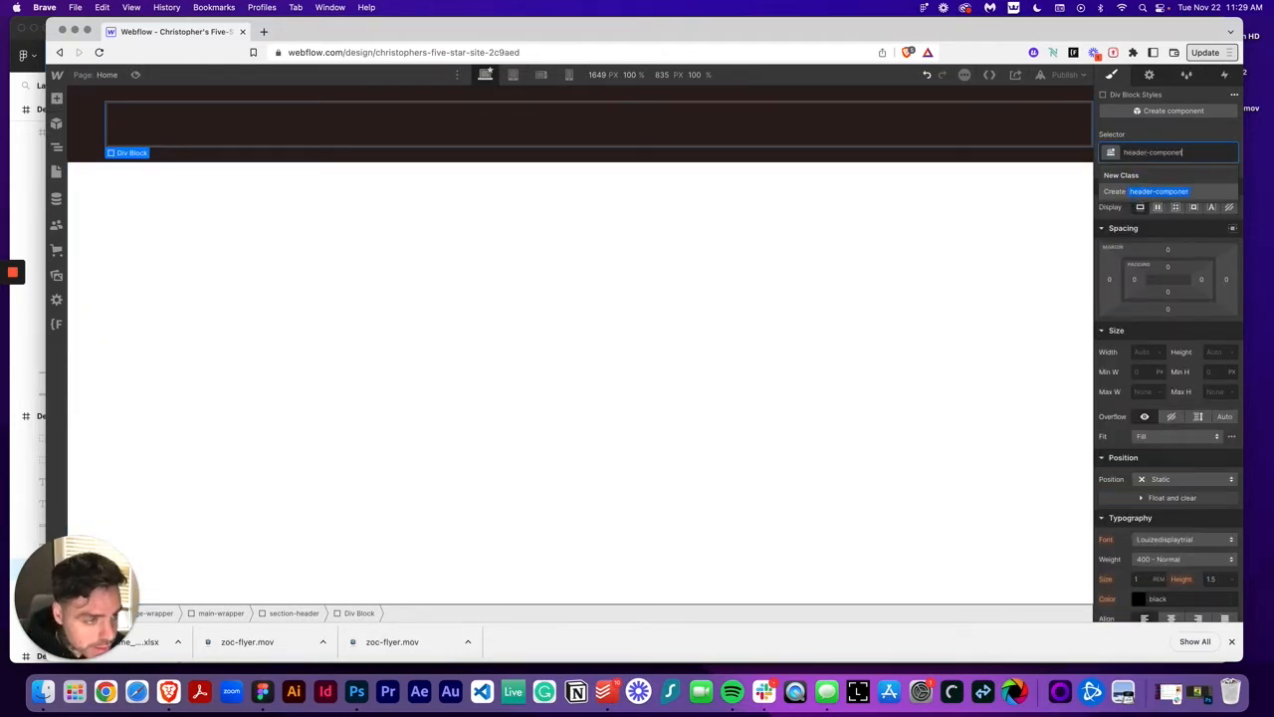
{"action": "key", "text": "Return"}
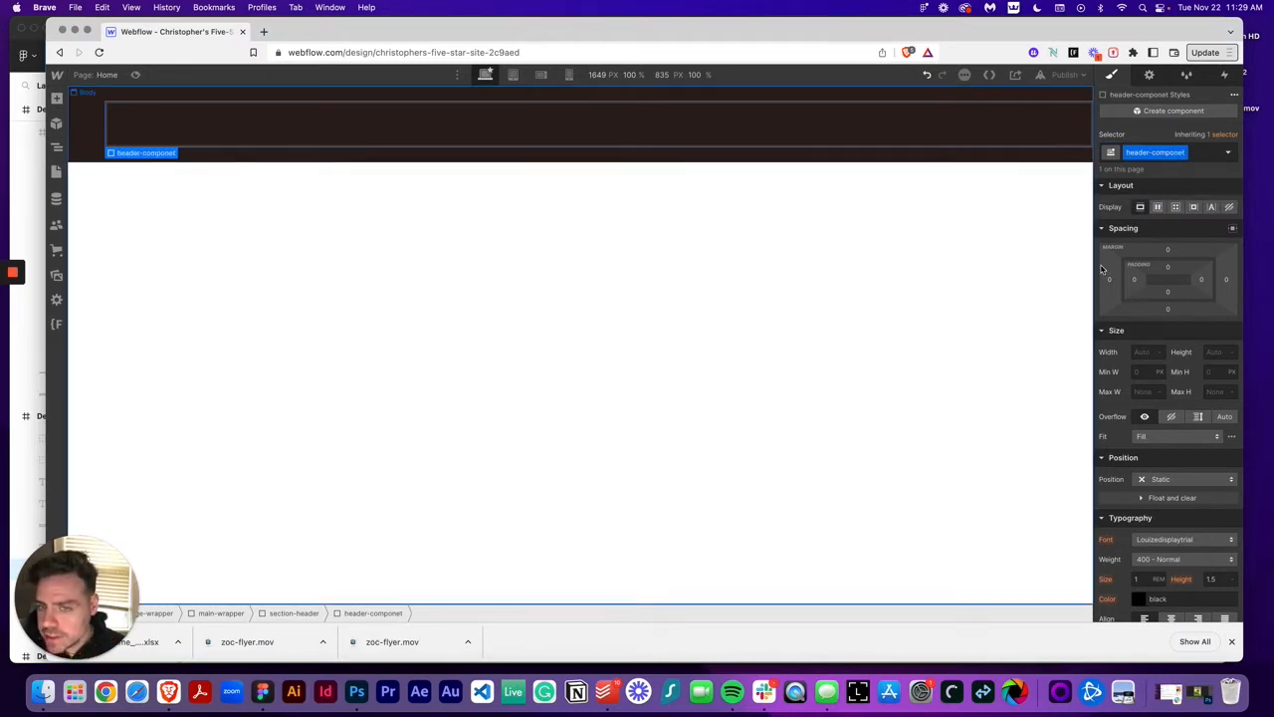
Step: Turn header-componet into a grid with two columns and one row, with column and row gaps of 1rem
{"action": "left_click", "coordinate": [1176, 207]}
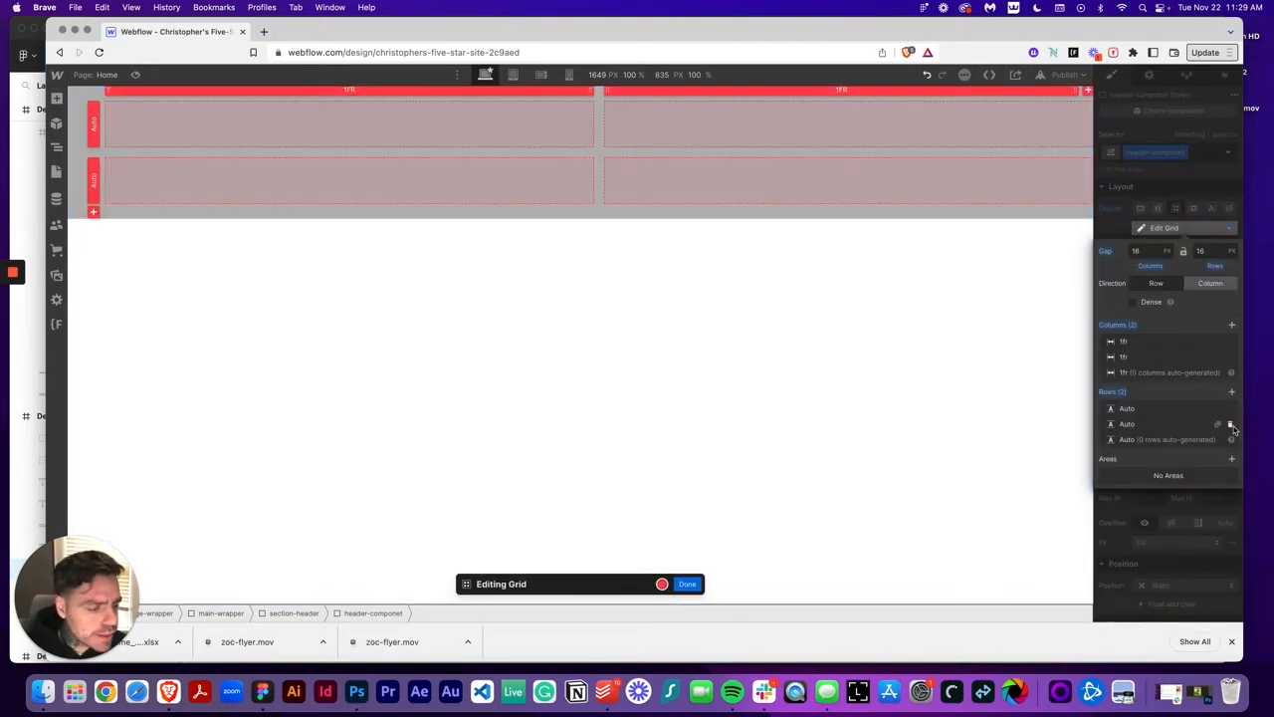
{"action": "left_click", "coordinate": [1232, 424]}
{"action": "type", "text": "1rem"}
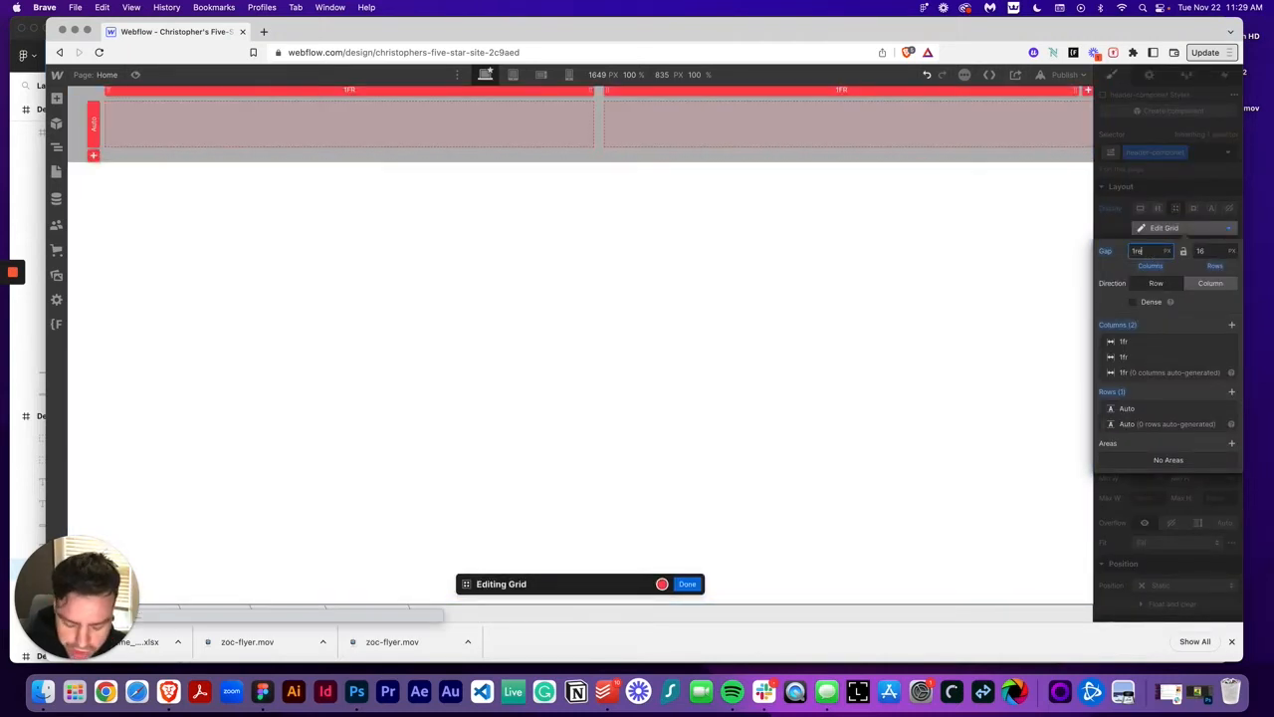
{"action": "key", "text": "Return"}
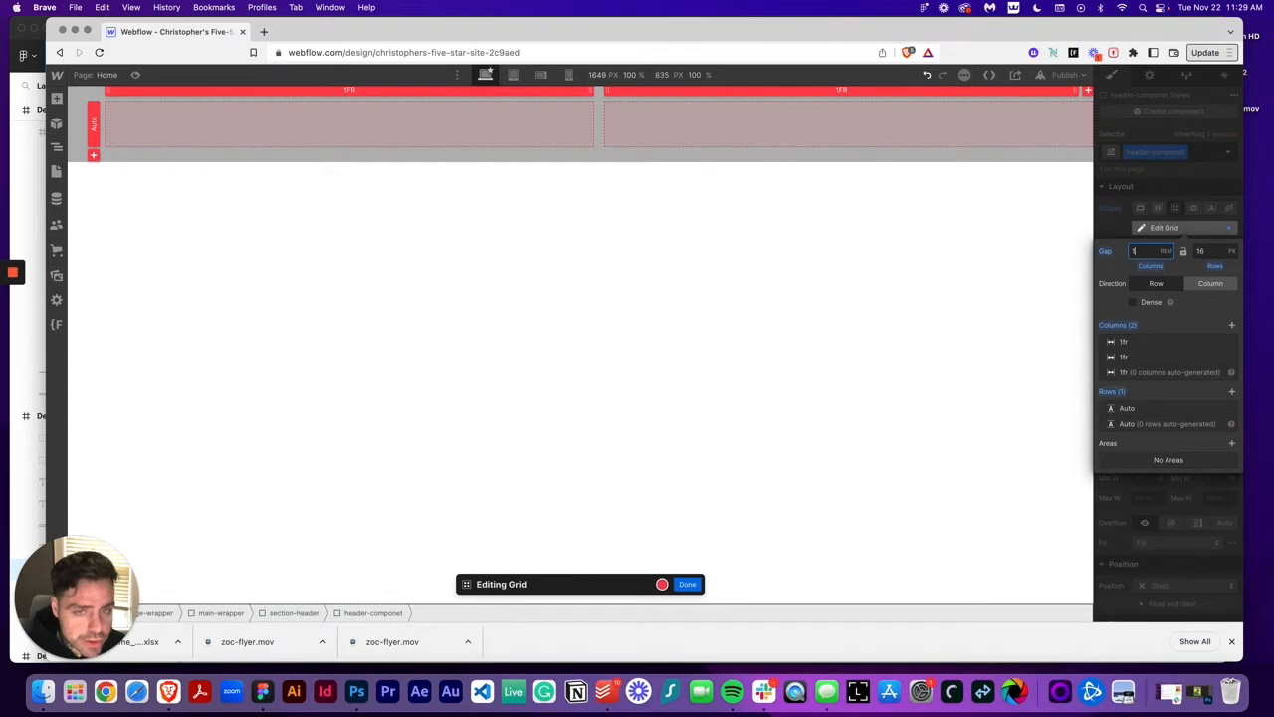
{"action": "left_click", "coordinate": [1204, 251]}
{"action": "type", "text": "1"}
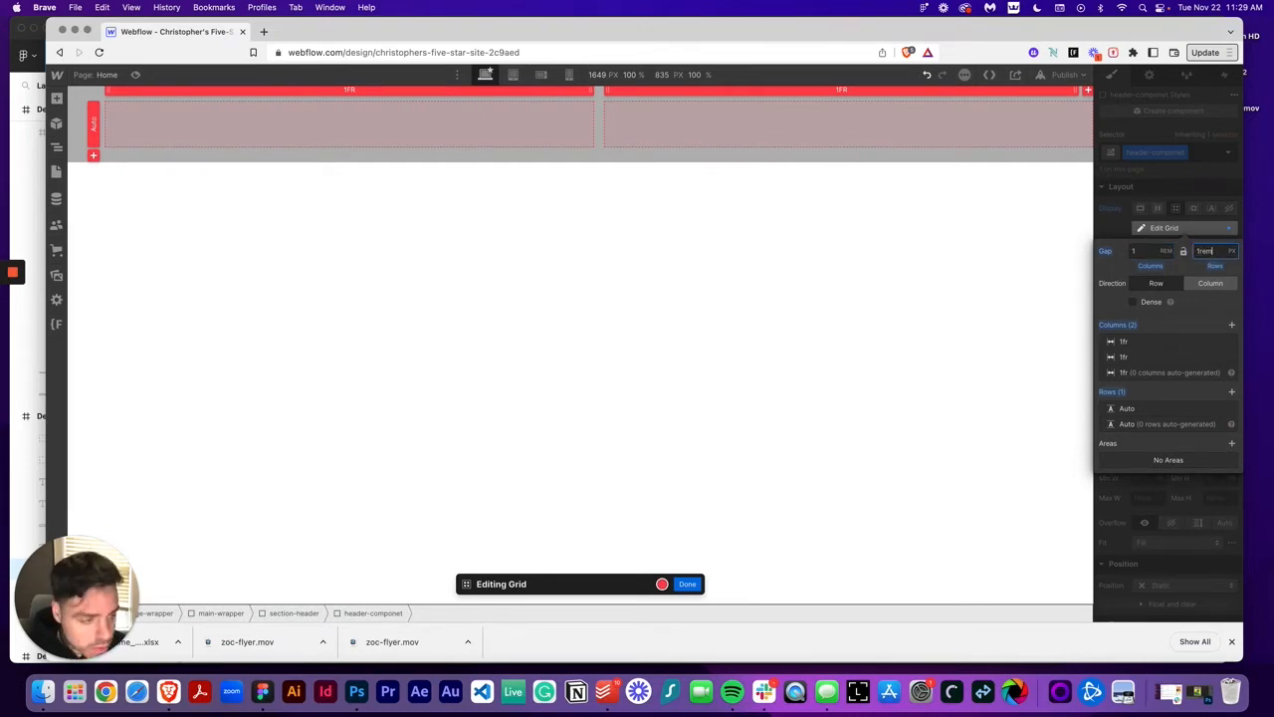
{"action": "type", "text": "rem"}
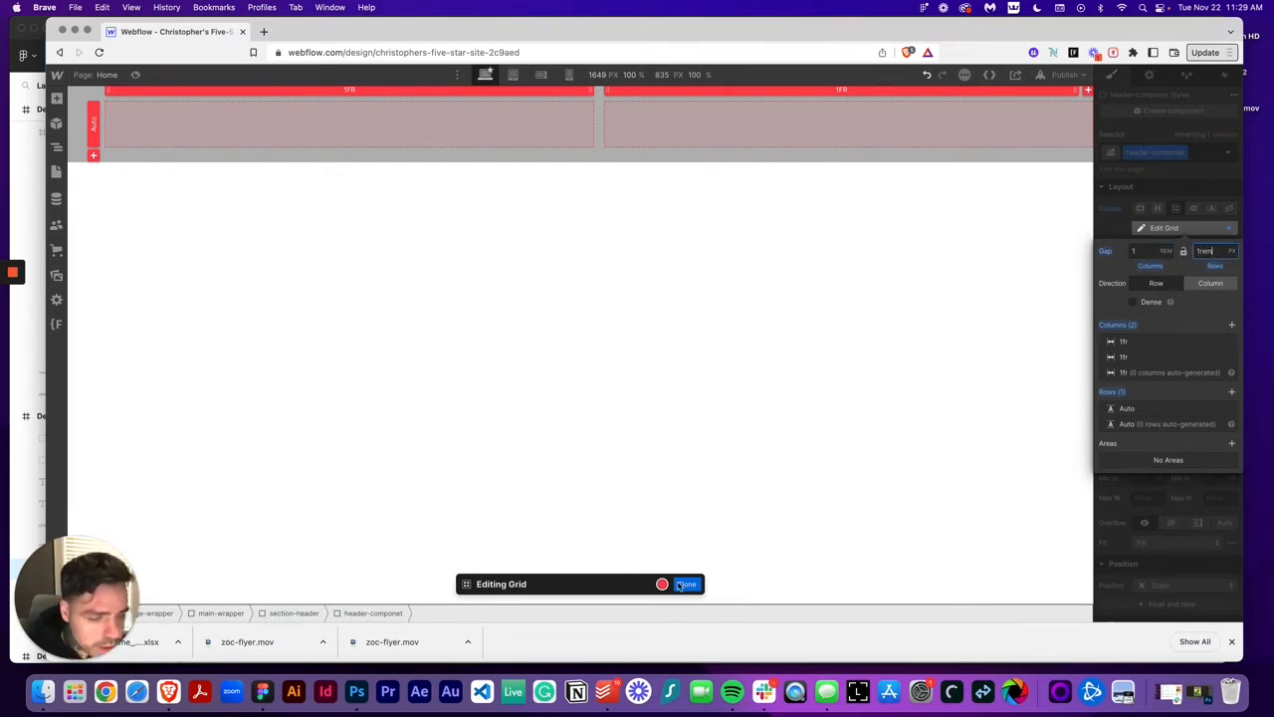
Step: Switch to the Figma design and narrow the header title's text box to about 531 wide, fitting the text
{"action": "left_click", "coordinate": [262, 692]}
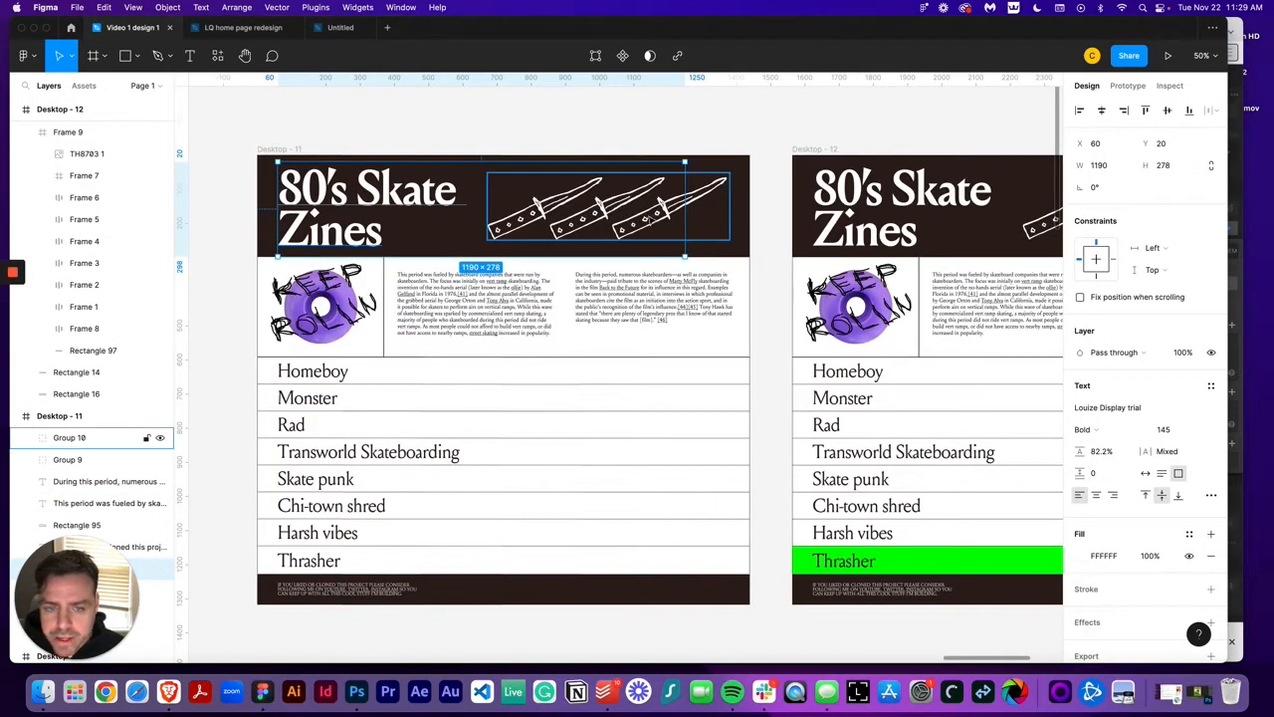
{"action": "left_click", "coordinate": [676, 209]}
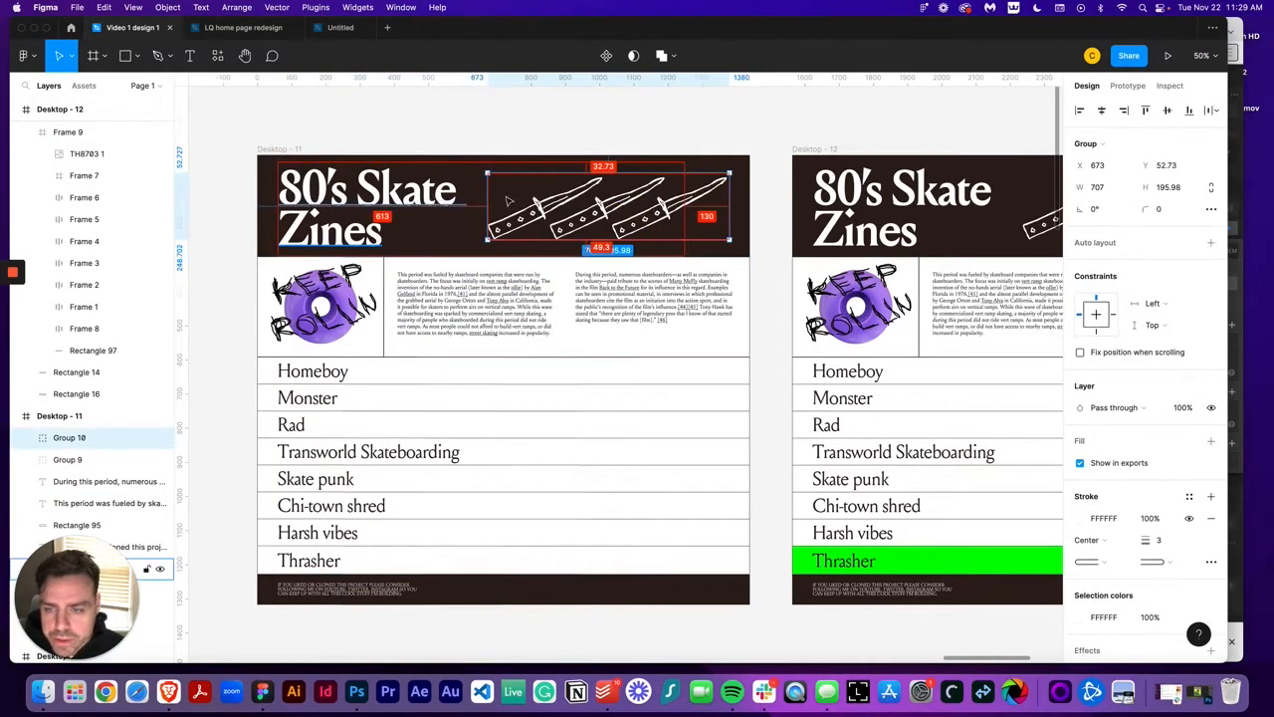
{"action": "left_click", "coordinate": [401, 197]}
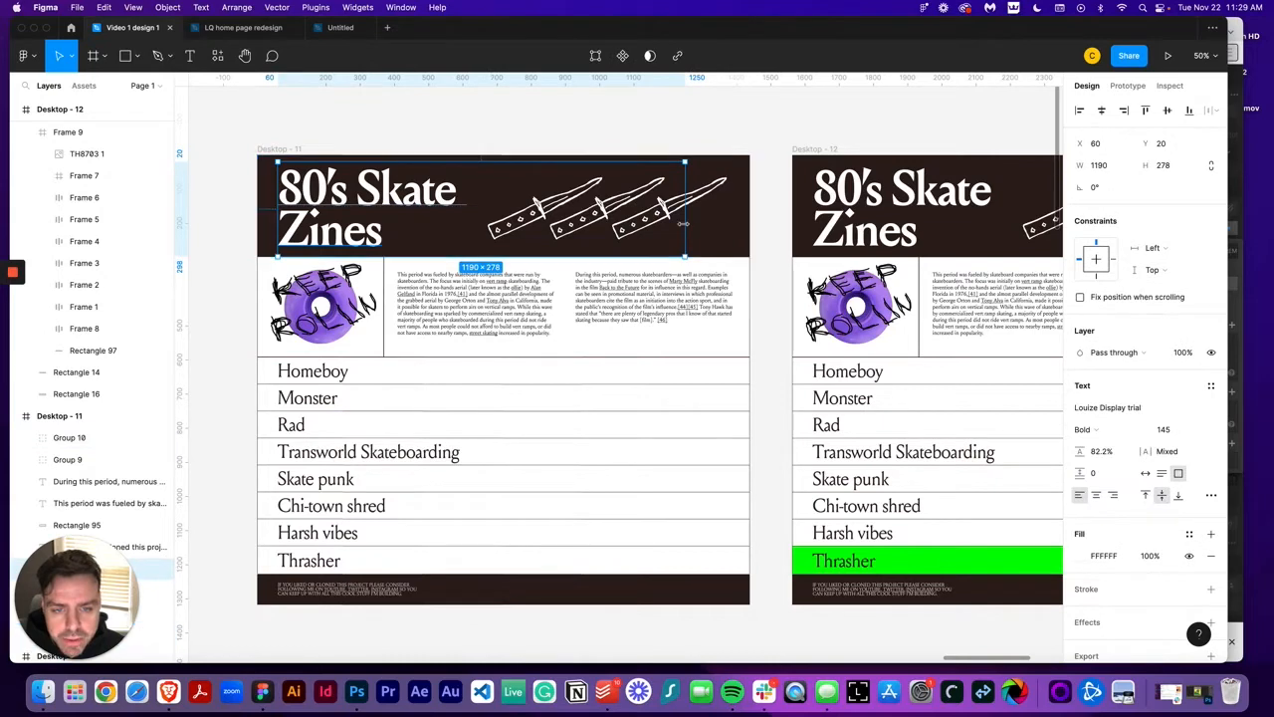
{"action": "left_click_drag", "start_coordinate": [685, 223], "coordinate": [457, 220]}
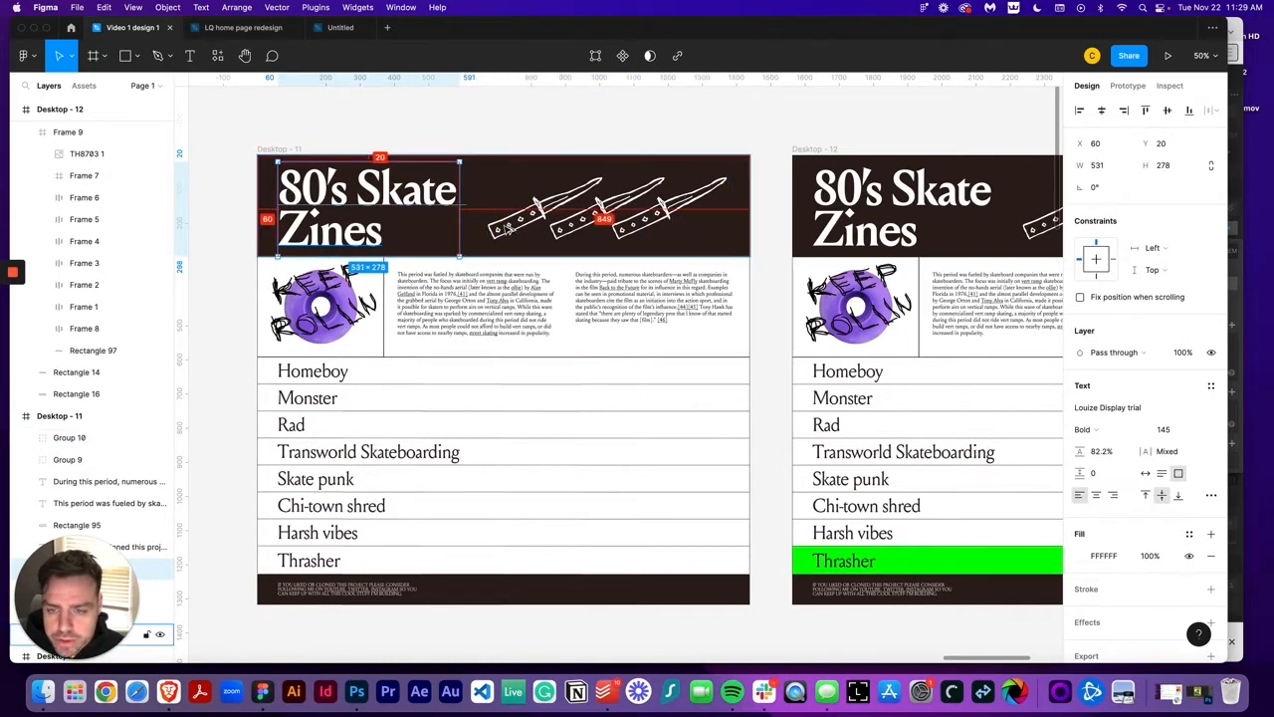
Step: Return to Webflow, set the header grid's column gap to 80/16rem and finish editing the grid
{"action": "left_click", "coordinate": [168, 691]}
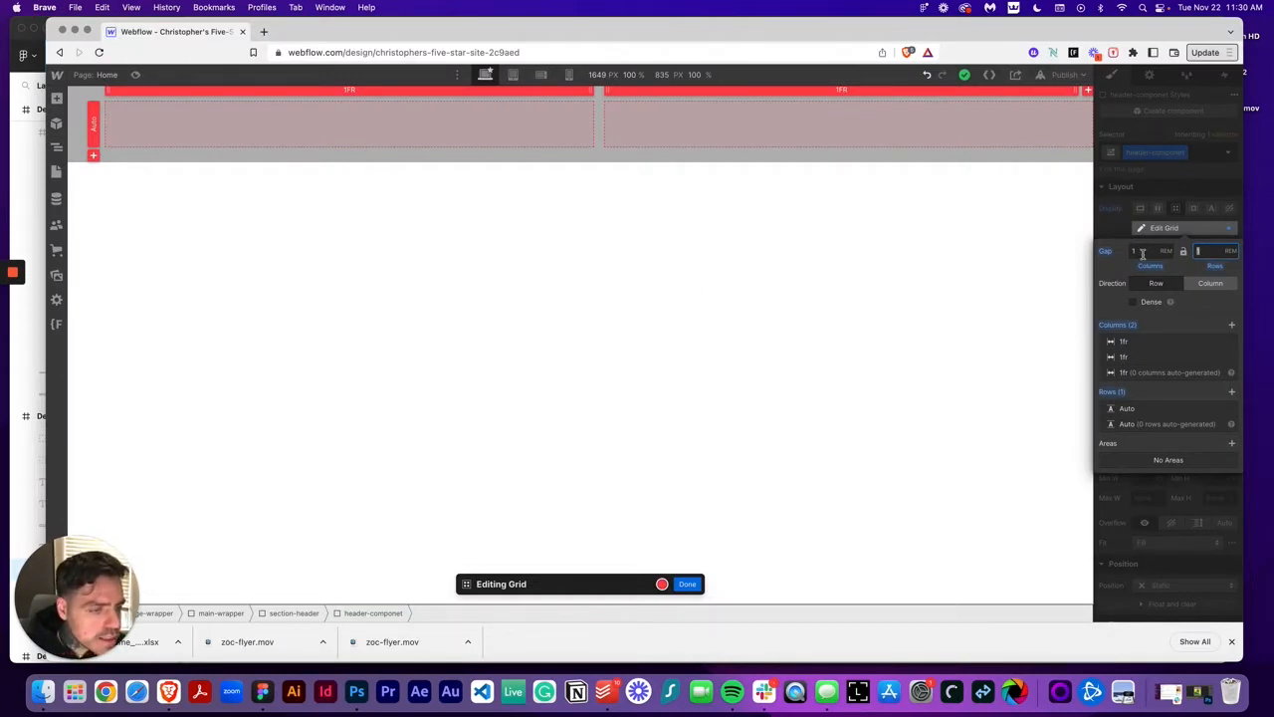
{"action": "left_click", "coordinate": [1143, 254]}
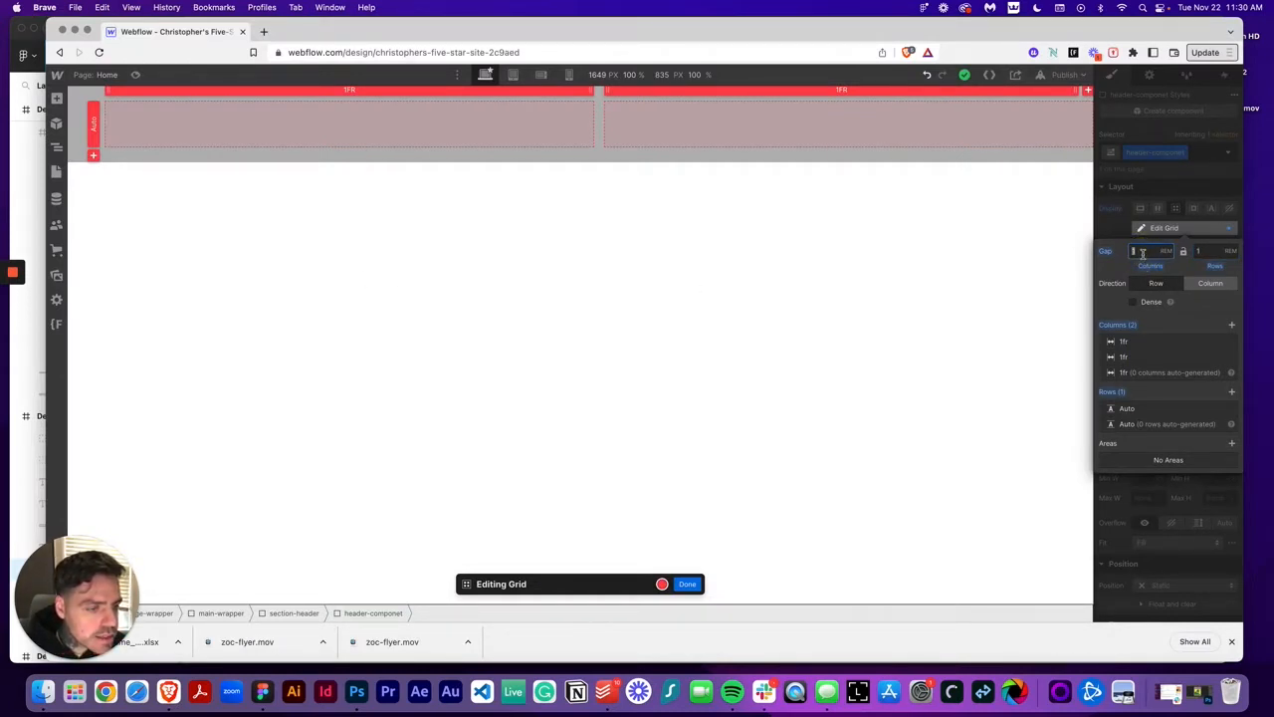
{"action": "type", "text": "80/16"}
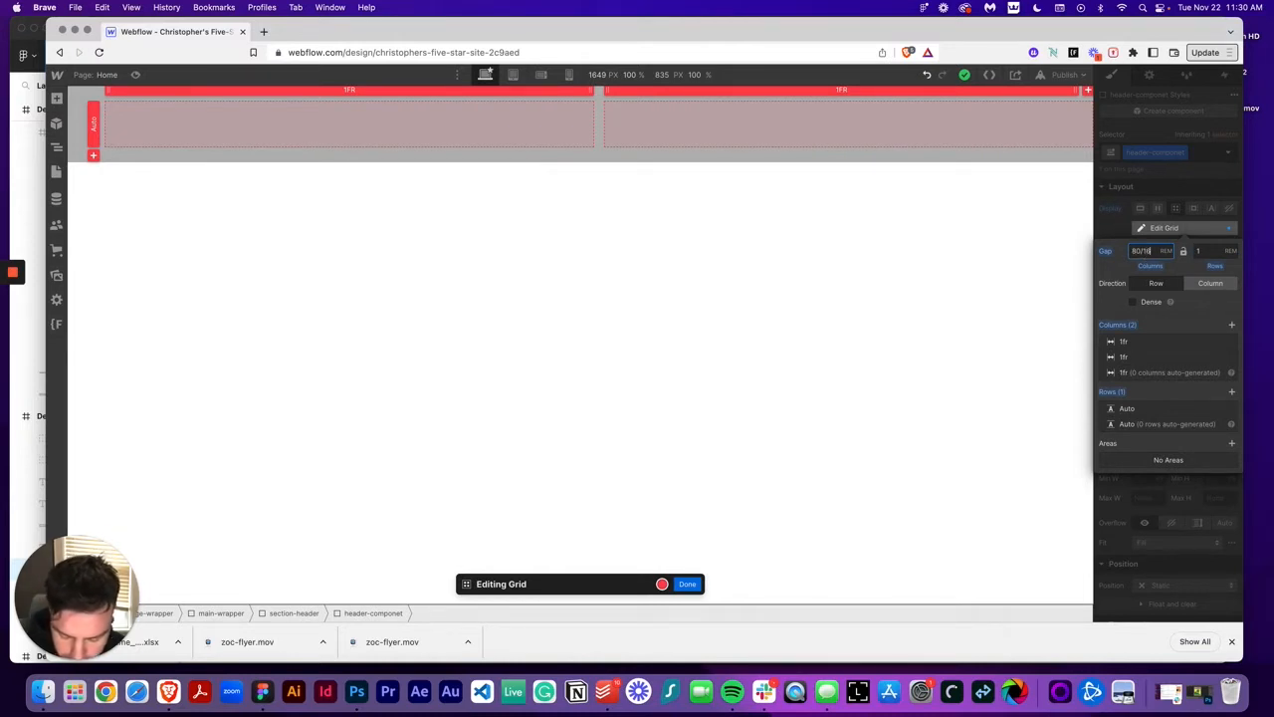
{"action": "type", "text": "rem"}
{"action": "key", "text": "Return"}
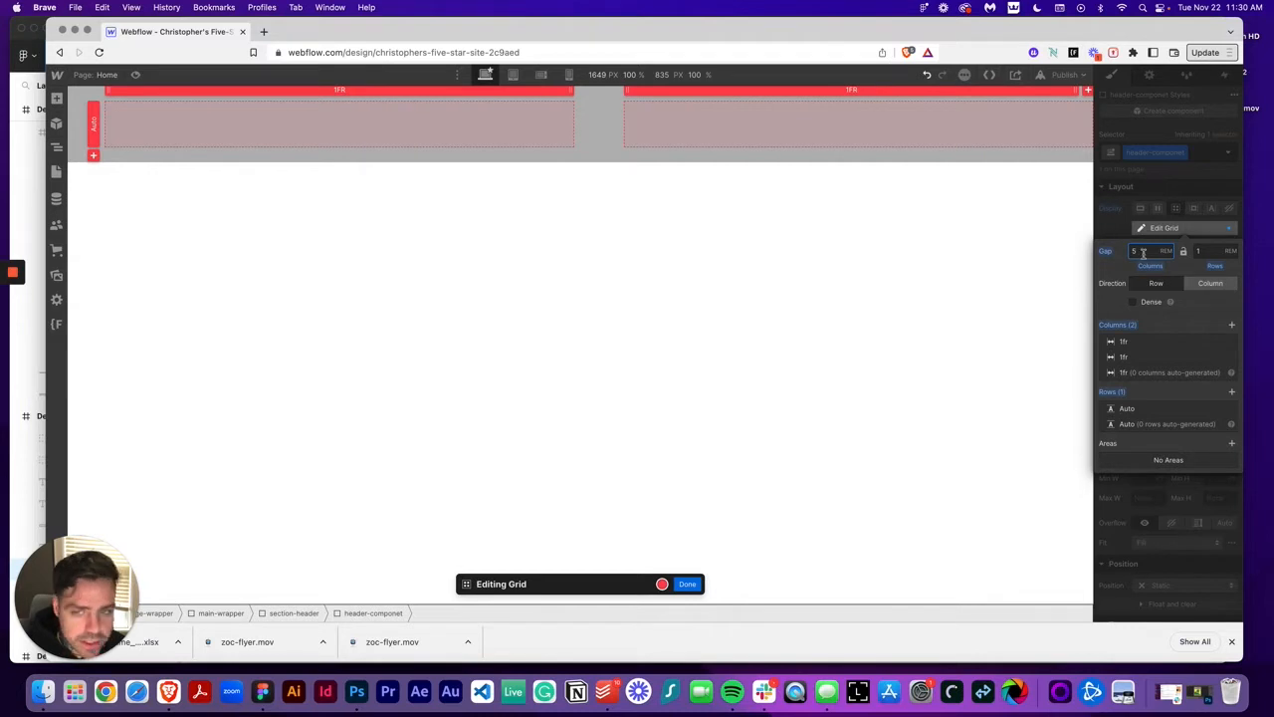
{"action": "left_click", "coordinate": [1173, 187]}
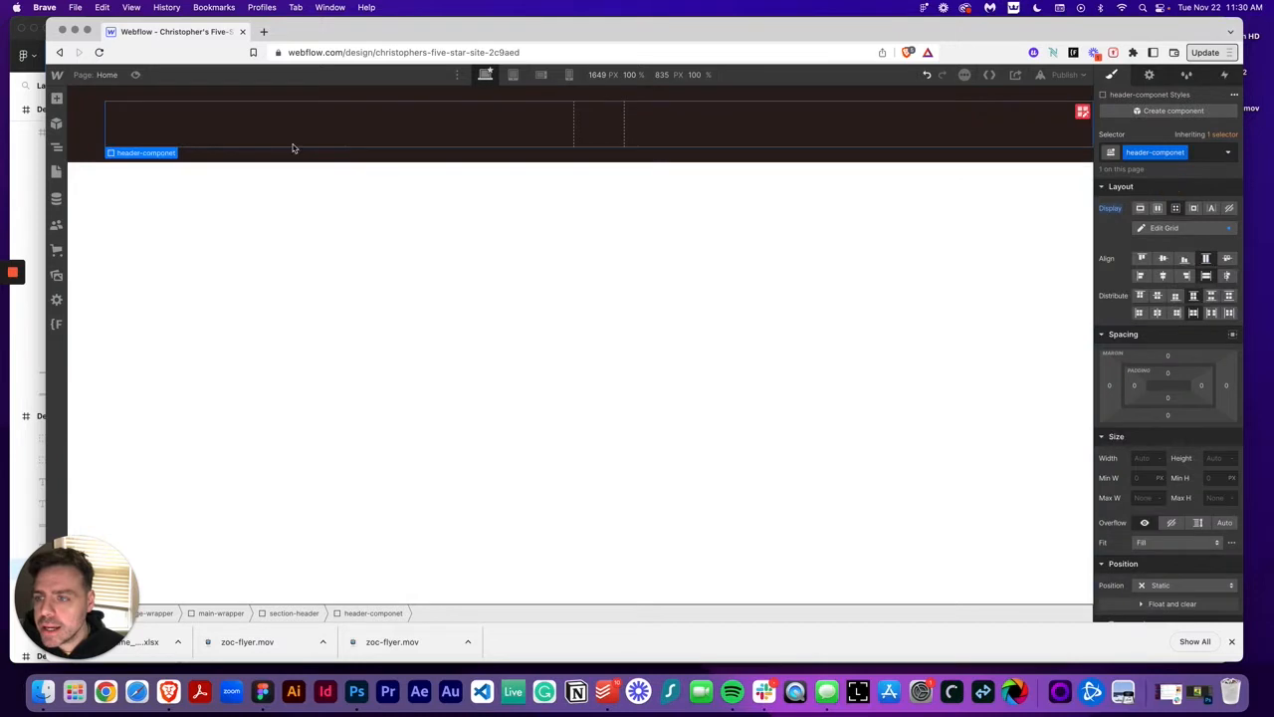
{"action": "left_click", "coordinate": [55, 99]}
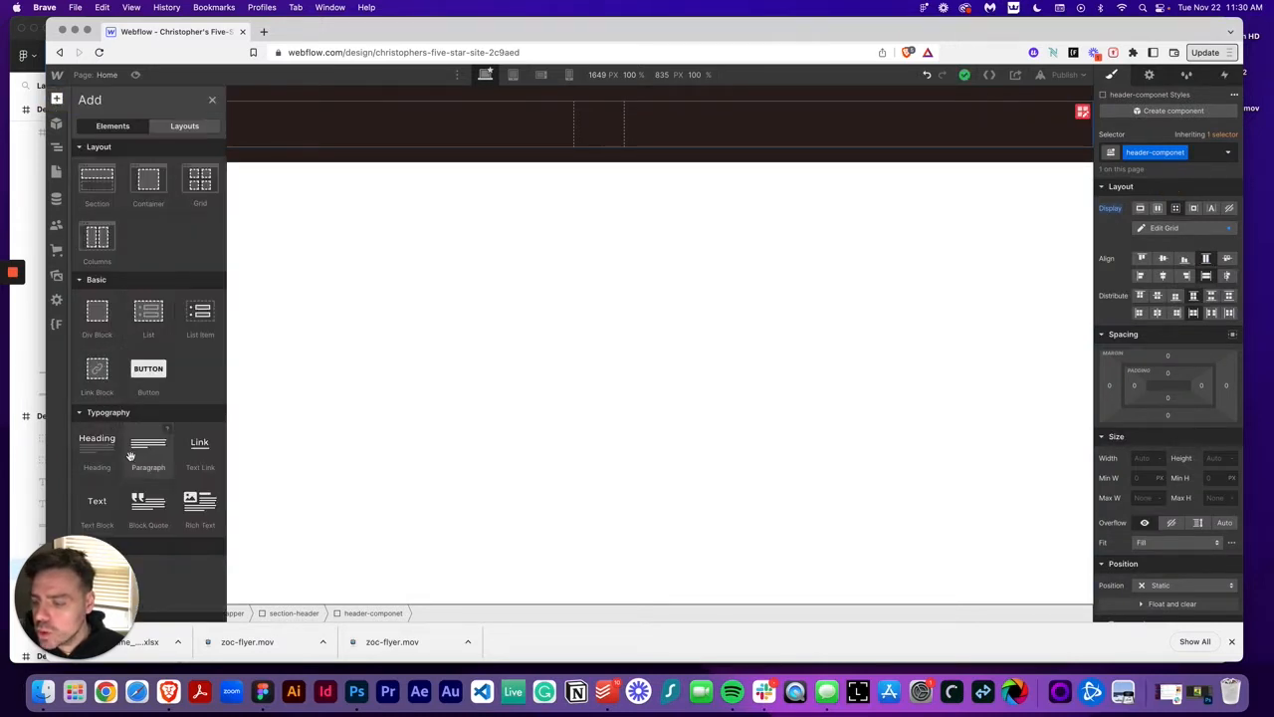
{"action": "left_click_drag", "start_coordinate": [96, 445], "coordinate": [283, 131]}
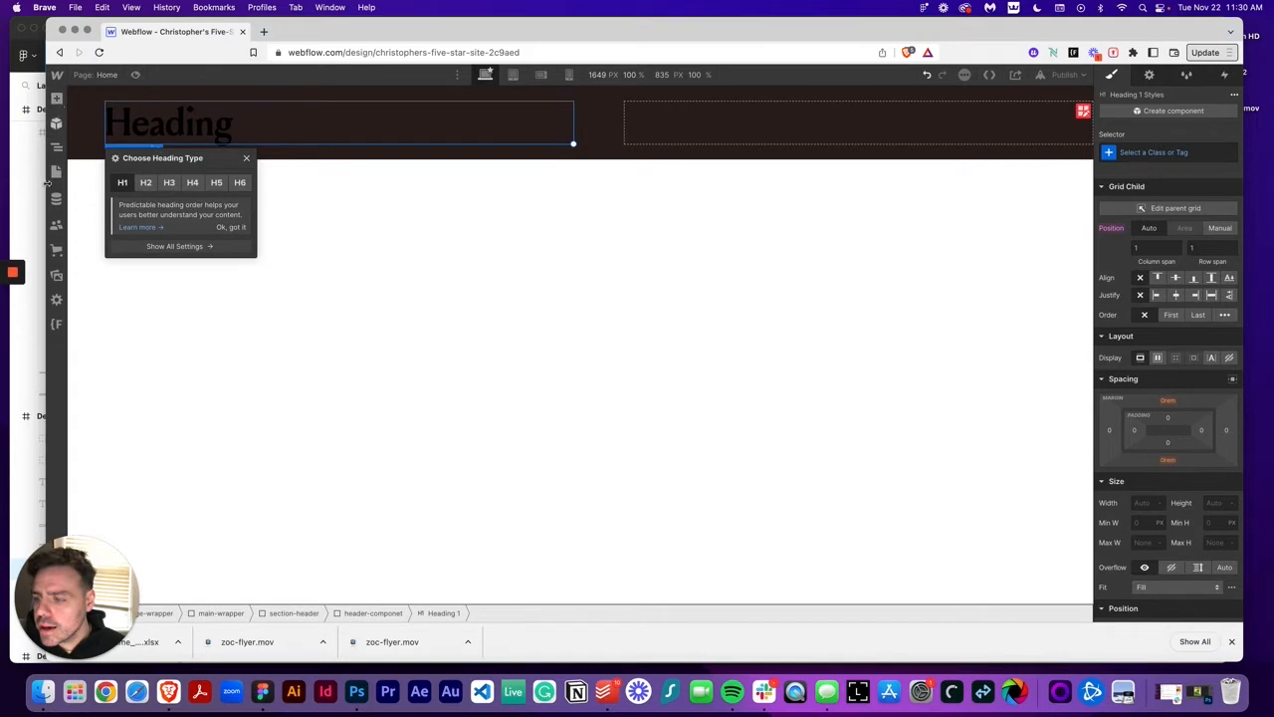
{"action": "left_click", "coordinate": [56, 100]}
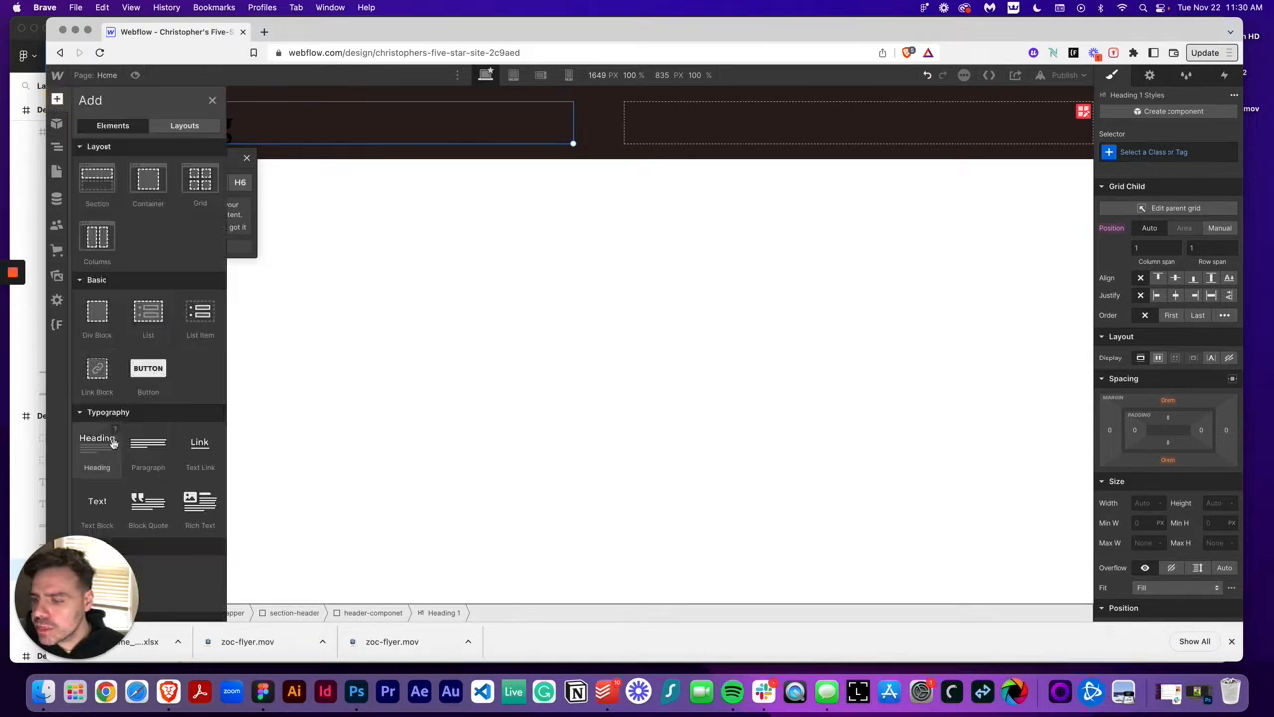
{"action": "scroll", "coordinate": [117, 455], "scroll_direction": "down", "scroll_amount": 5}
{"action": "left_click_drag", "start_coordinate": [98, 156], "coordinate": [726, 131]}
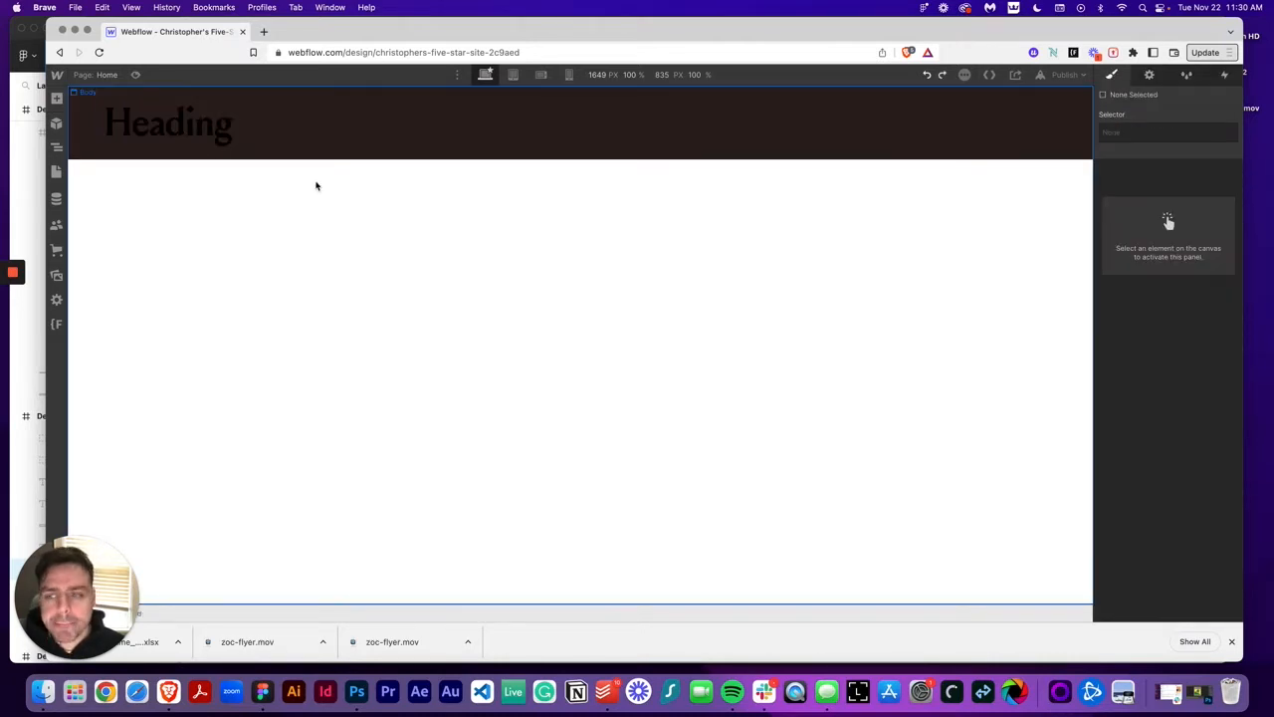
{"action": "key", "text": "super+z"}
Step: Place a div block in each of the two header-componet grid cells and add an H1 heading inside the first one
{"action": "left_click", "coordinate": [248, 131]}
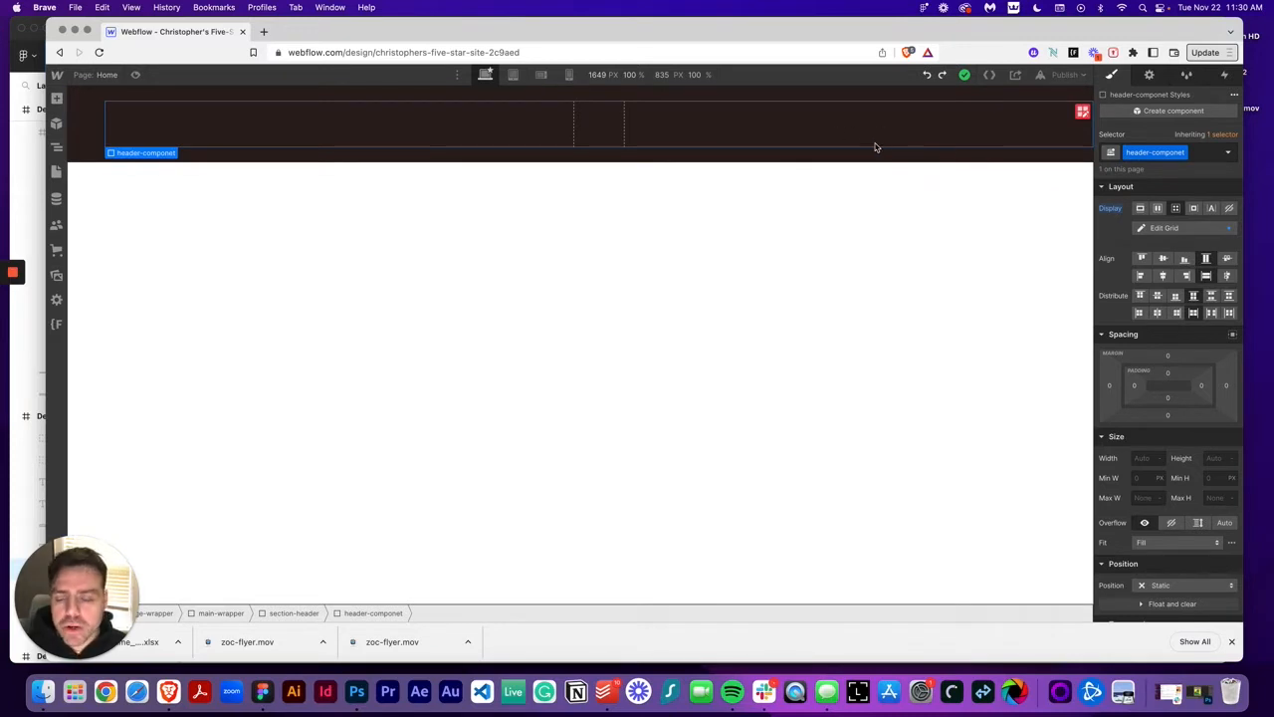
{"action": "left_click", "coordinate": [57, 99]}
{"action": "left_click_drag", "start_coordinate": [96, 311], "coordinate": [439, 118]}
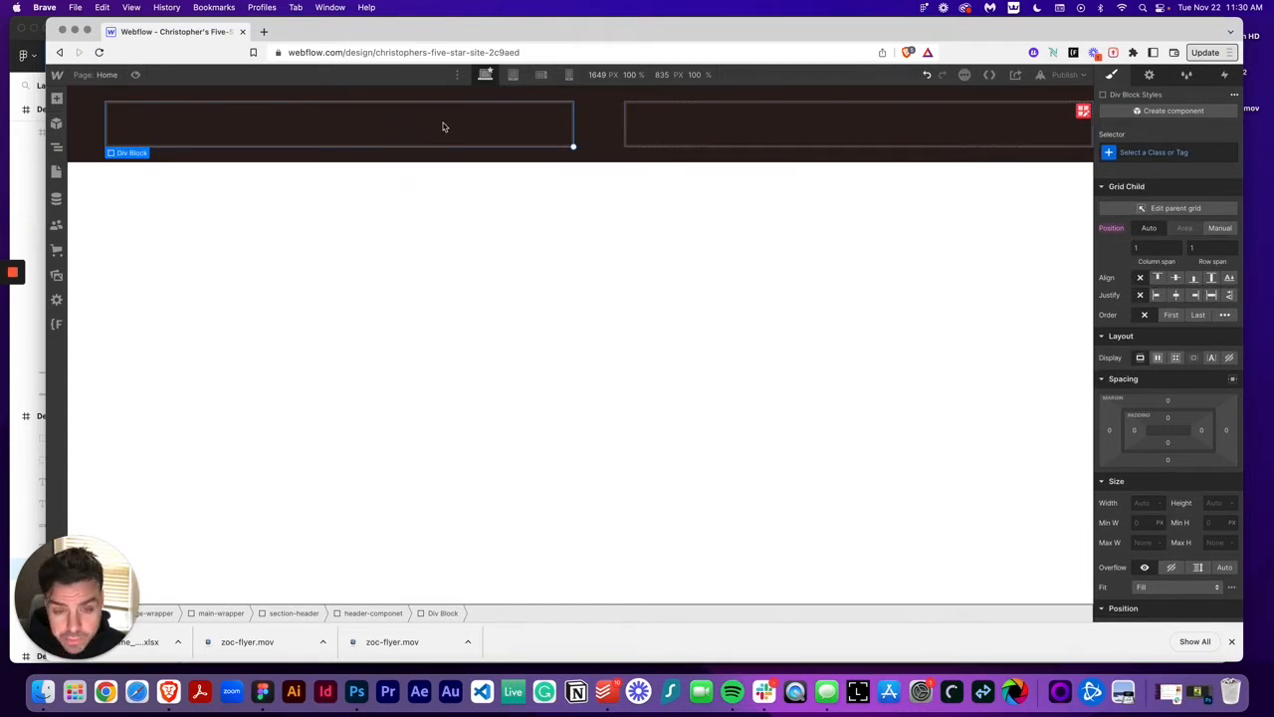
{"action": "left_click", "coordinate": [58, 100]}
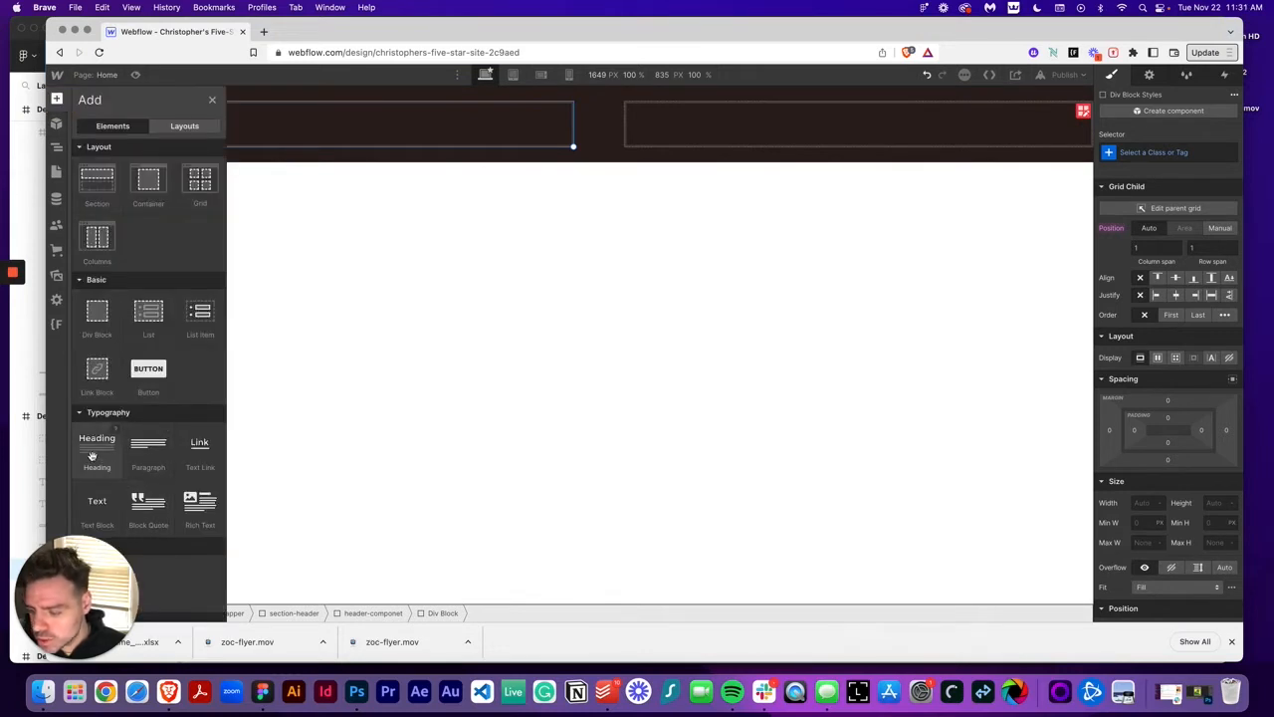
{"action": "left_click_drag", "start_coordinate": [91, 455], "coordinate": [239, 128]}
Step: Add an image to the second div block of the header grid and use dagger.svg from the assets
{"action": "left_click", "coordinate": [57, 98]}
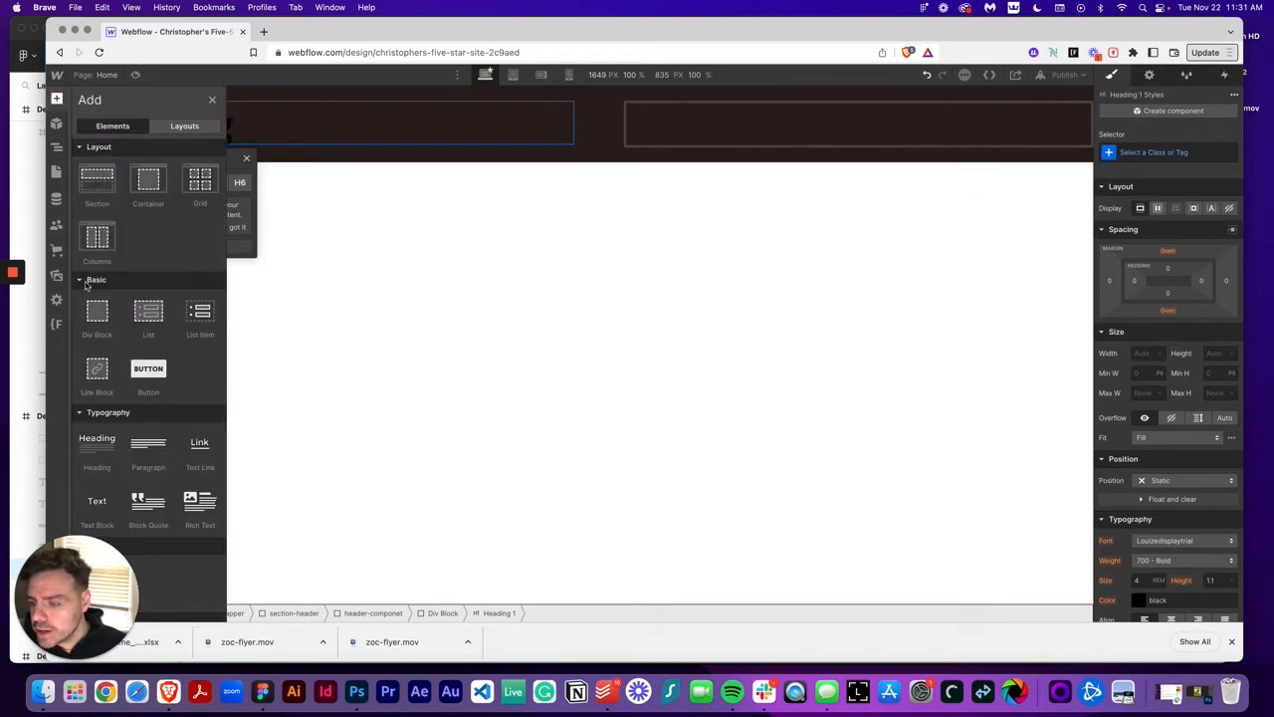
{"action": "scroll", "coordinate": [101, 496], "scroll_direction": "down", "scroll_amount": 5}
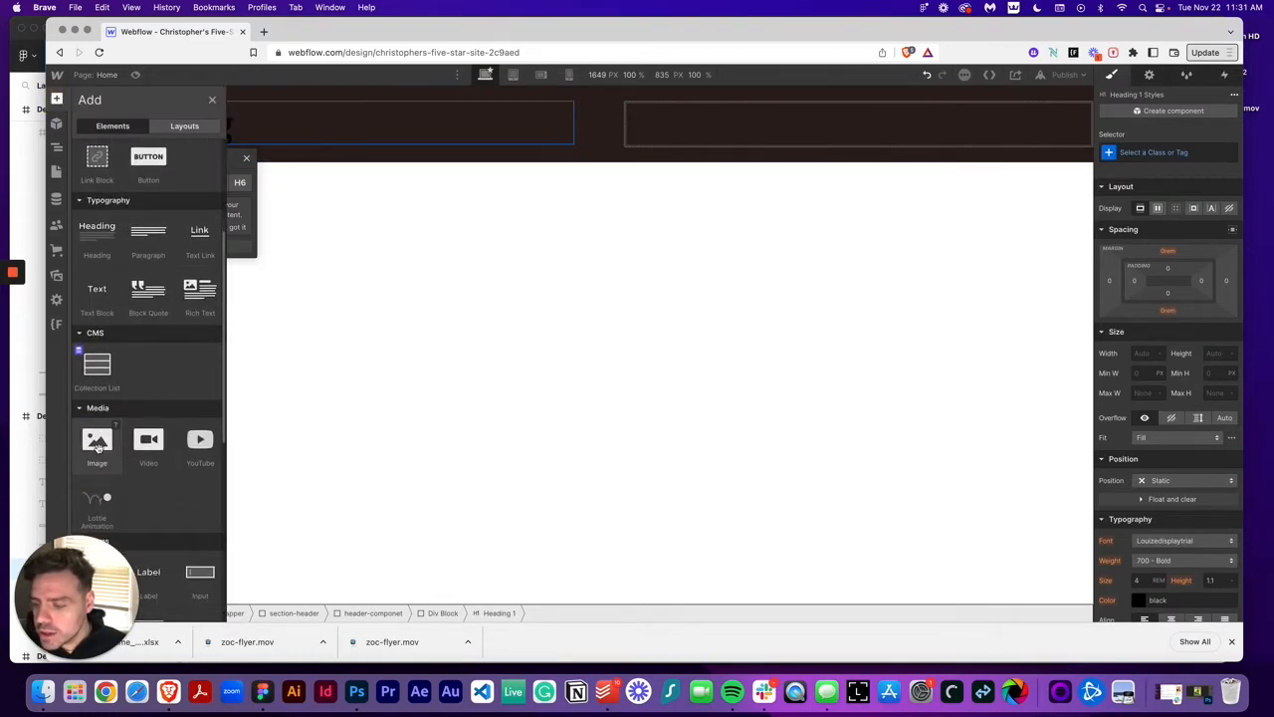
{"action": "left_click_drag", "start_coordinate": [97, 446], "coordinate": [720, 126]}
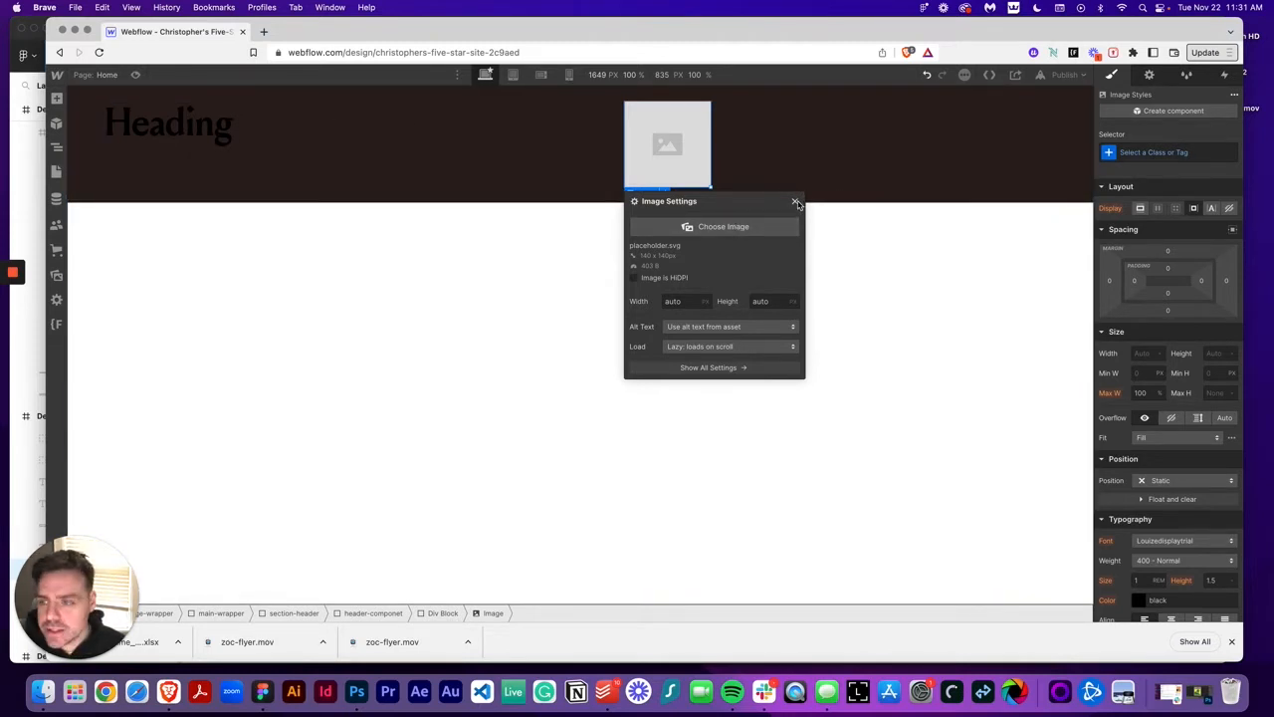
{"action": "left_click", "coordinate": [773, 226]}
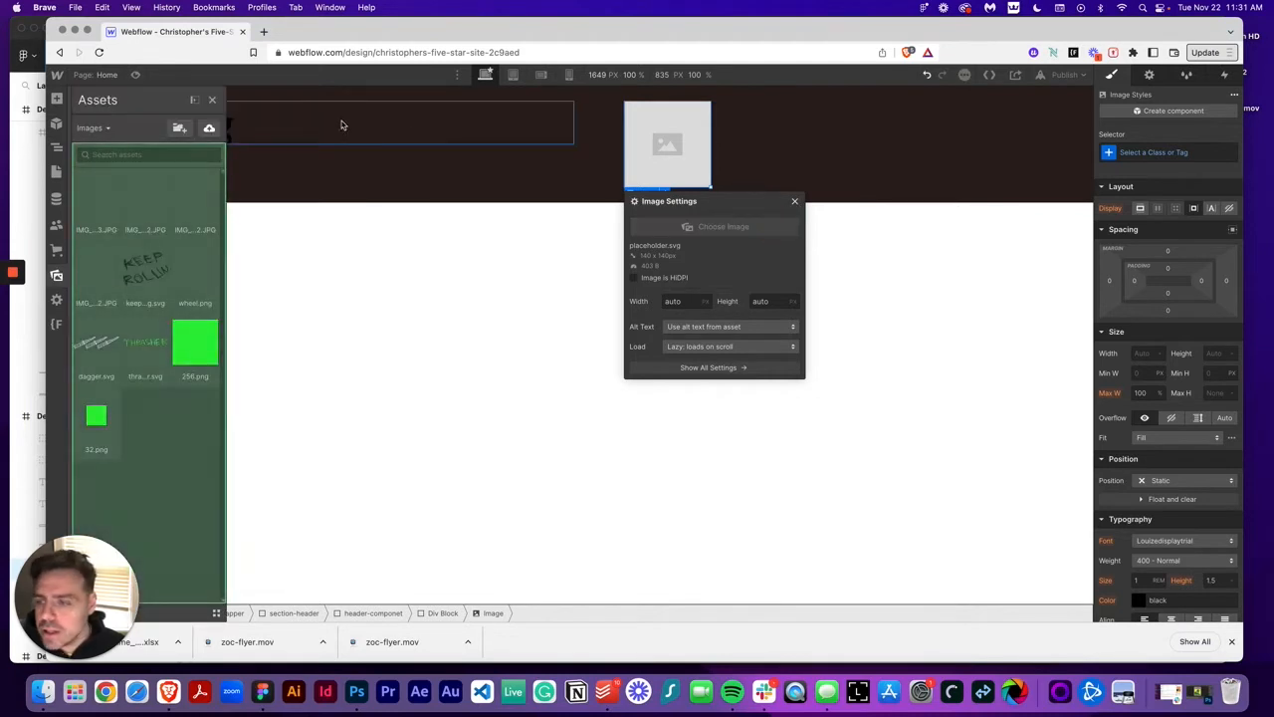
{"action": "left_click", "coordinate": [95, 341]}
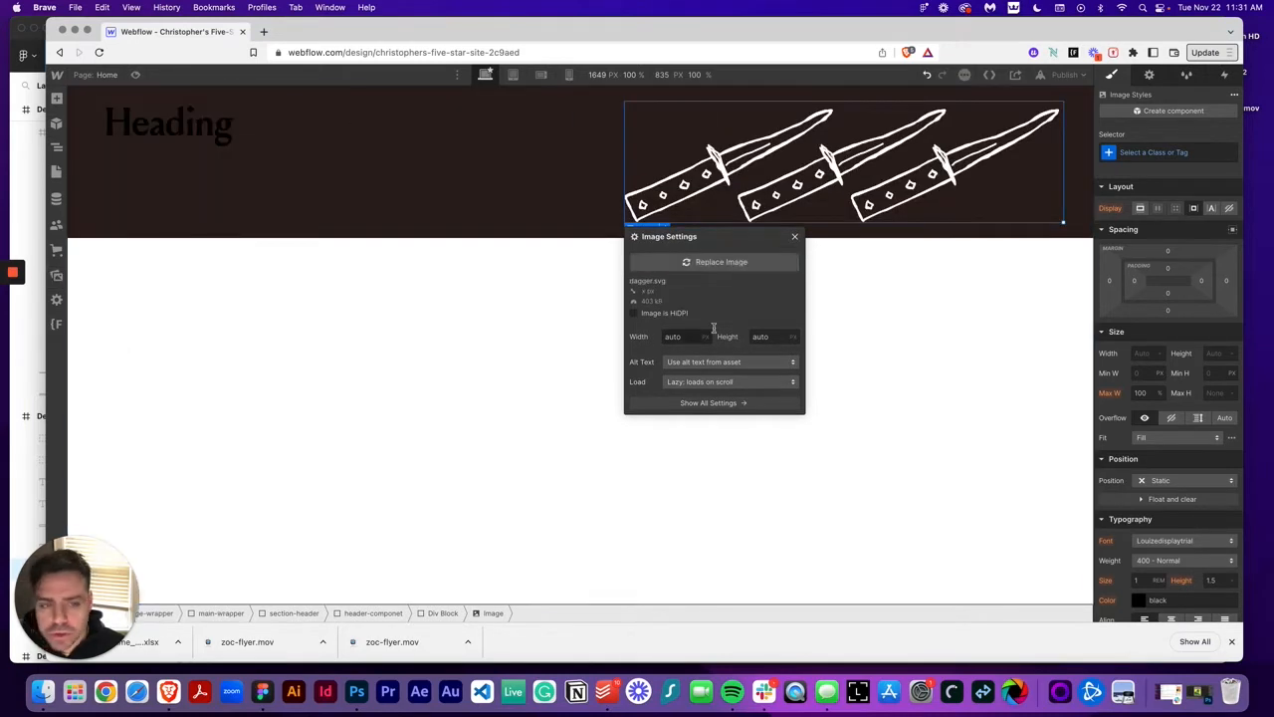
{"action": "left_click", "coordinate": [795, 238]}
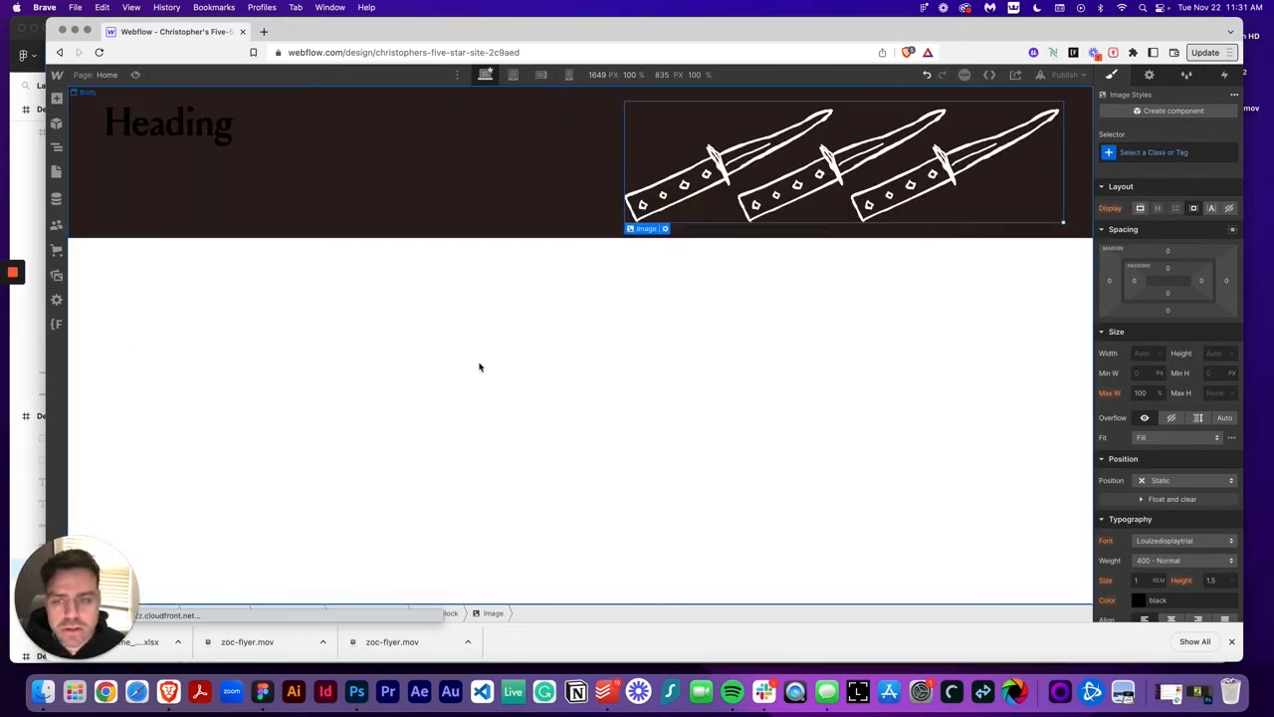
Step: Copy the header title text from the Figma design and replace the Webflow heading's text with "80's Skate Zines"
{"action": "left_click", "coordinate": [262, 691]}
{"action": "double_click", "coordinate": [341, 229]}
{"action": "left_click", "coordinate": [343, 234]}
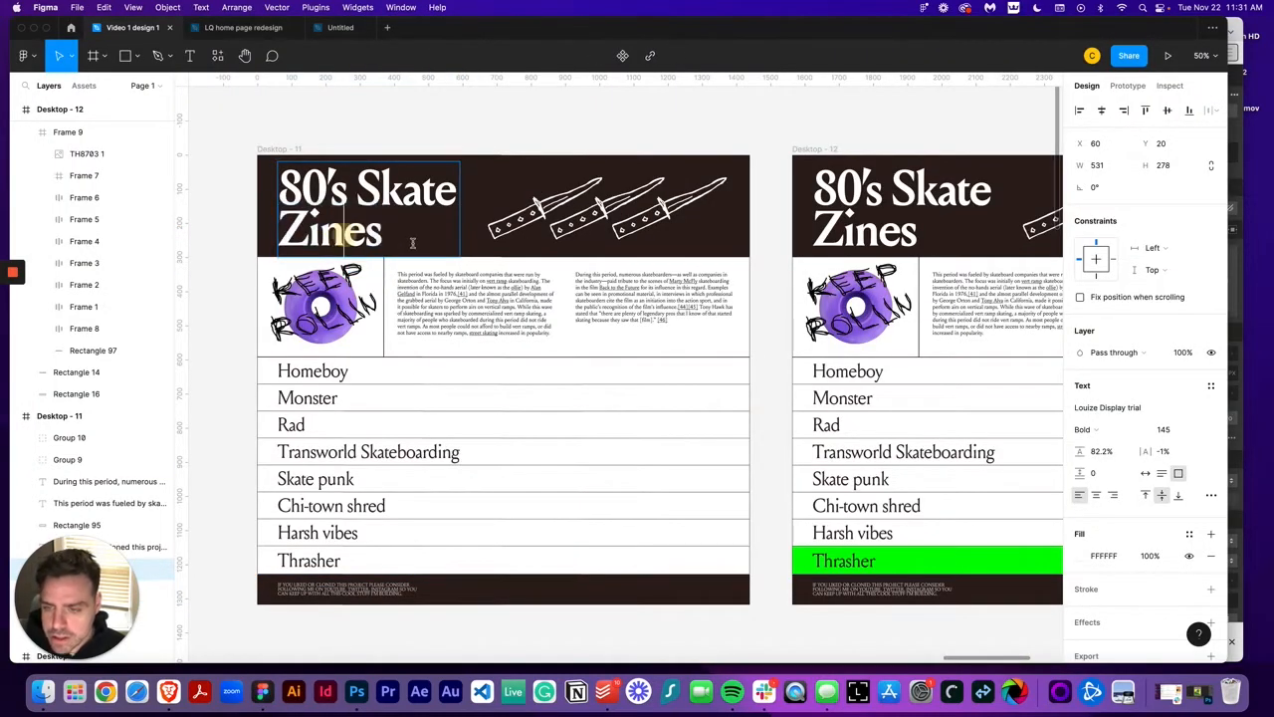
{"action": "left_click_drag", "start_coordinate": [413, 243], "coordinate": [237, 176]}
{"action": "key", "text": "super+c"}
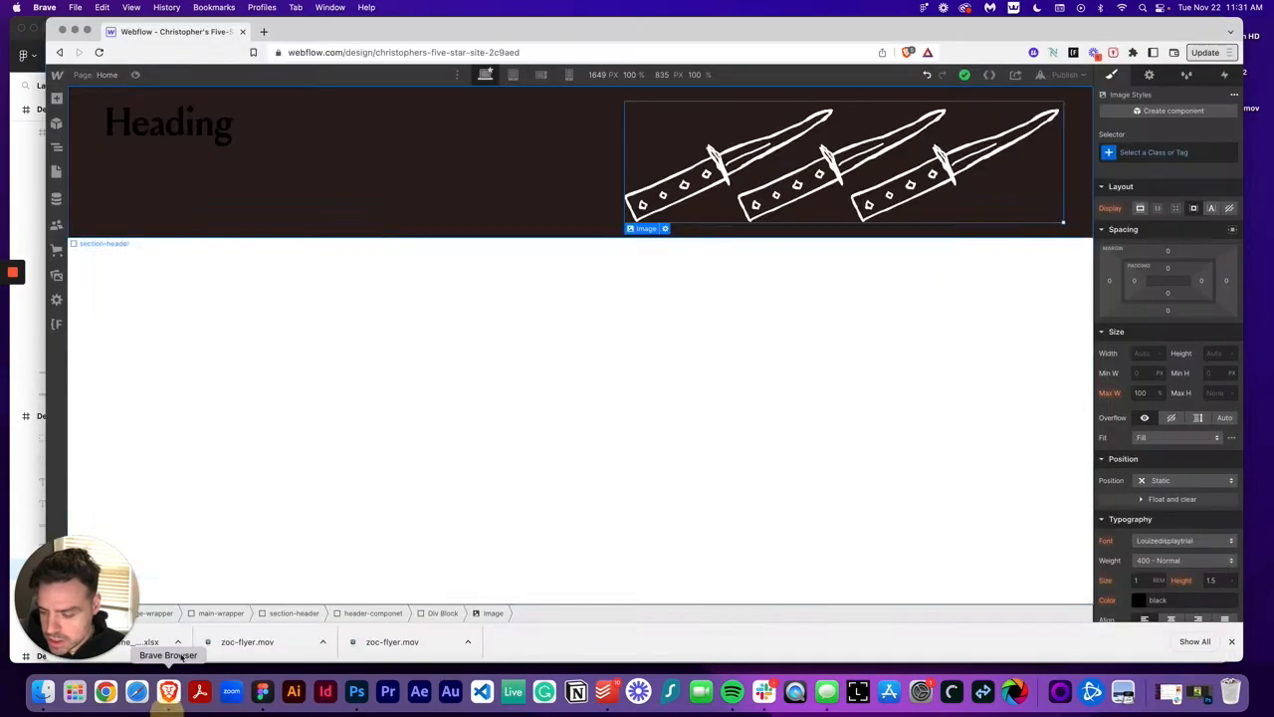
{"action": "left_click", "coordinate": [168, 690]}
{"action": "left_click", "coordinate": [178, 123]}
{"action": "double_click", "coordinate": [177, 123]}
{"action": "key", "text": "super+v"}
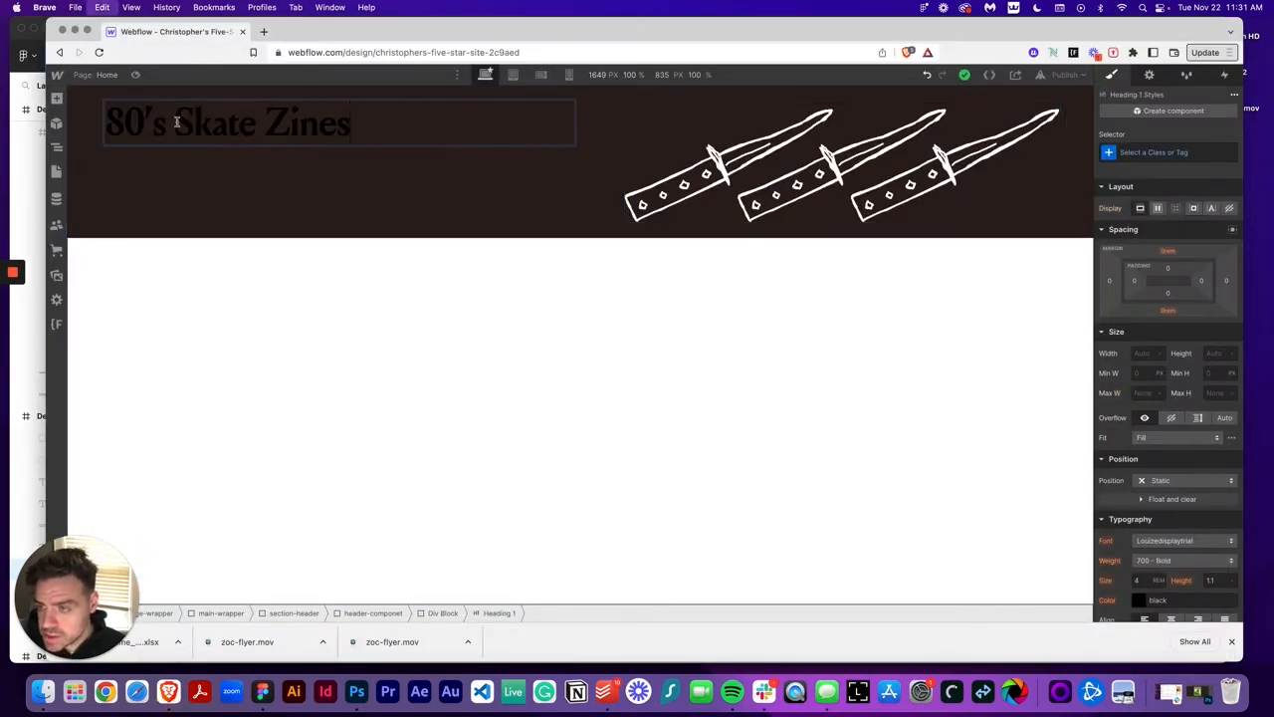
Step: Give the header's H1 heading the new class zine-hedaer and set its text color to the White swatch
{"action": "left_click", "coordinate": [240, 186]}
{"action": "left_click", "coordinate": [249, 126]}
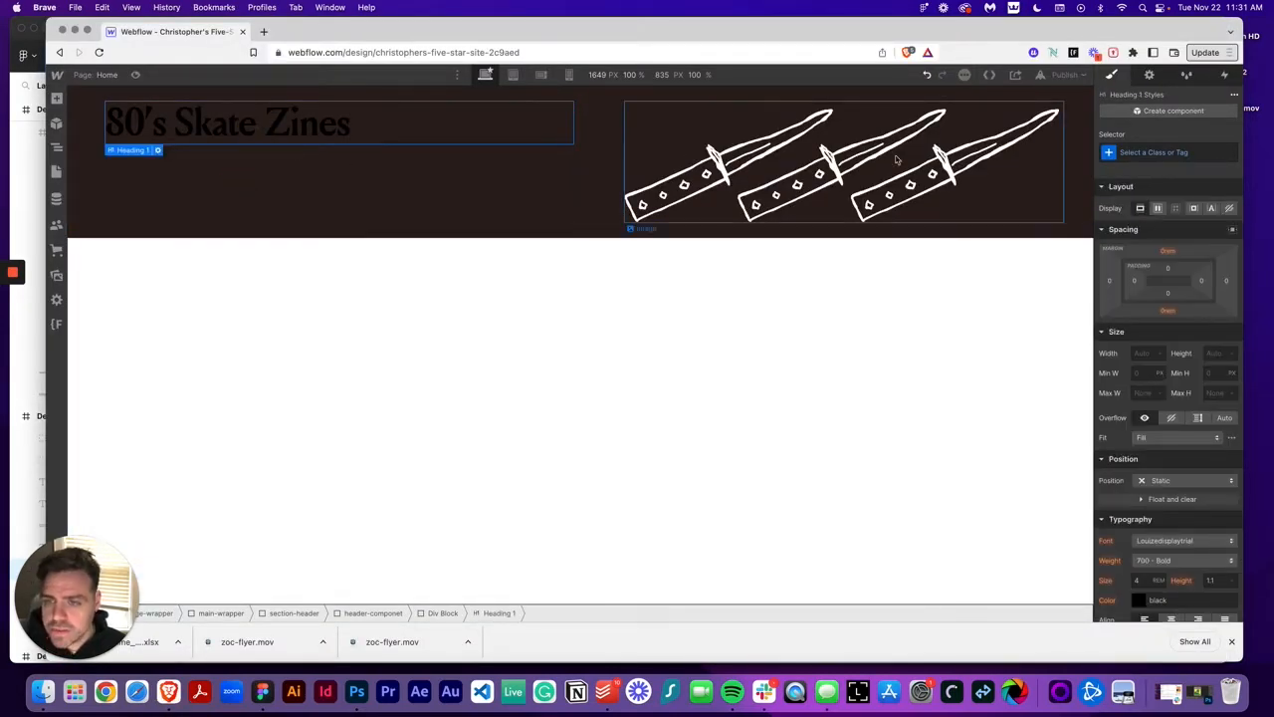
{"action": "left_click", "coordinate": [1125, 154]}
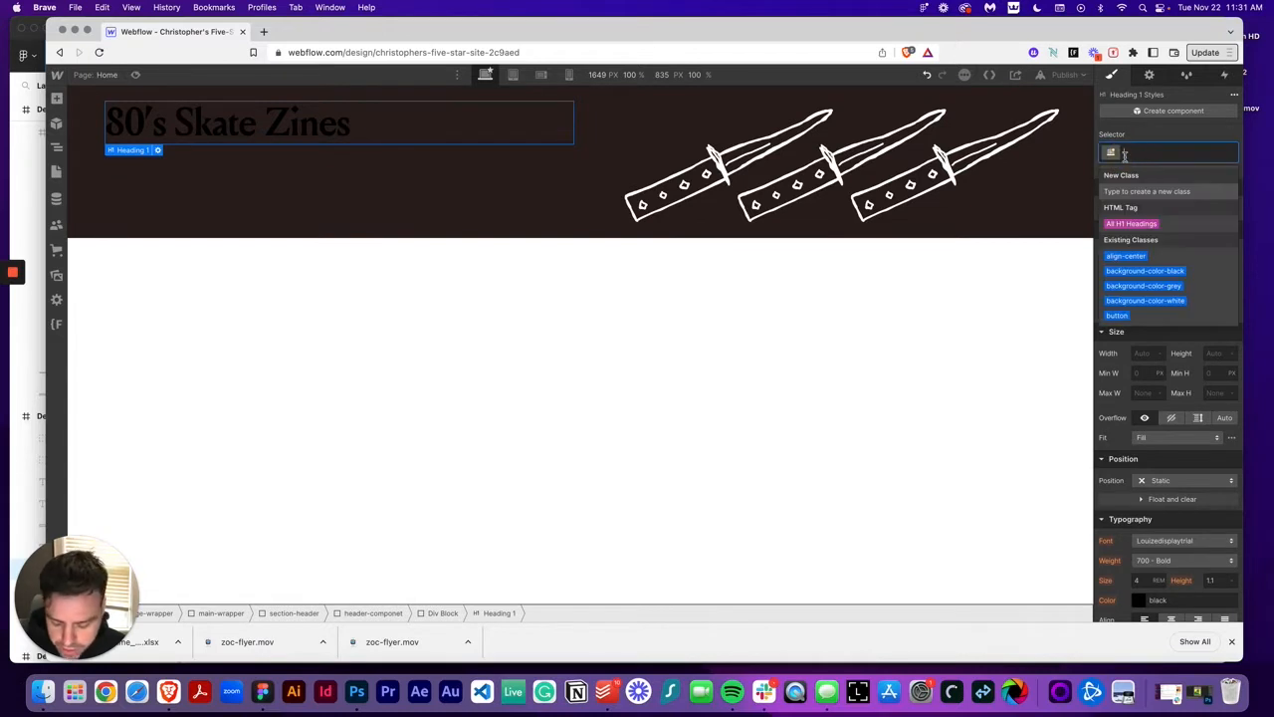
{"action": "type", "text": "zine-header"}
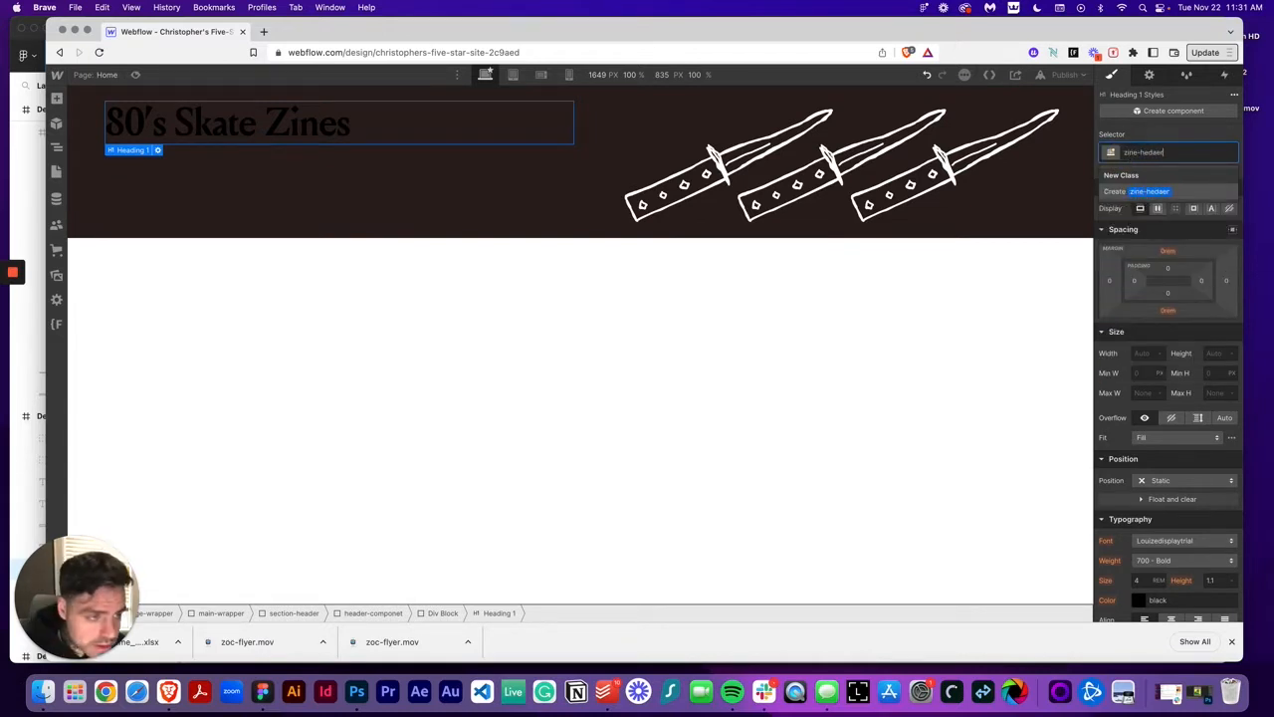
{"action": "key", "text": "Return"}
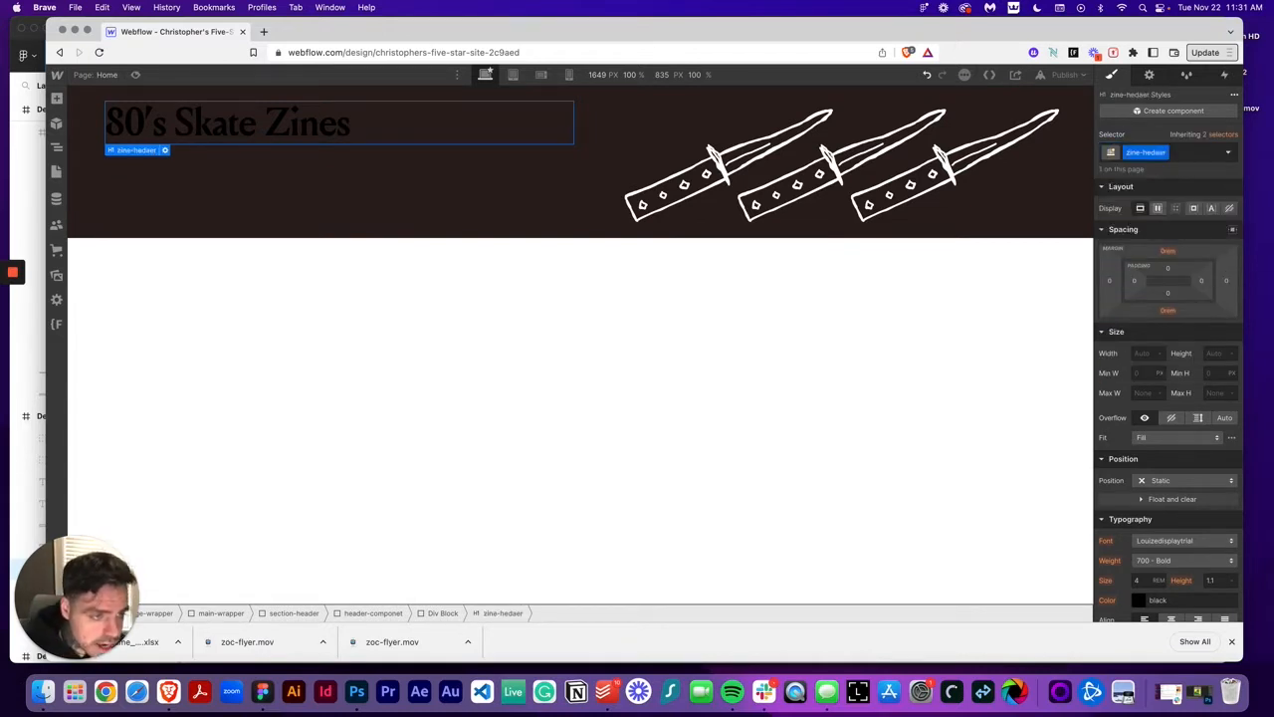
{"action": "left_click", "coordinate": [1134, 596]}
{"action": "left_click", "coordinate": [1142, 577]}
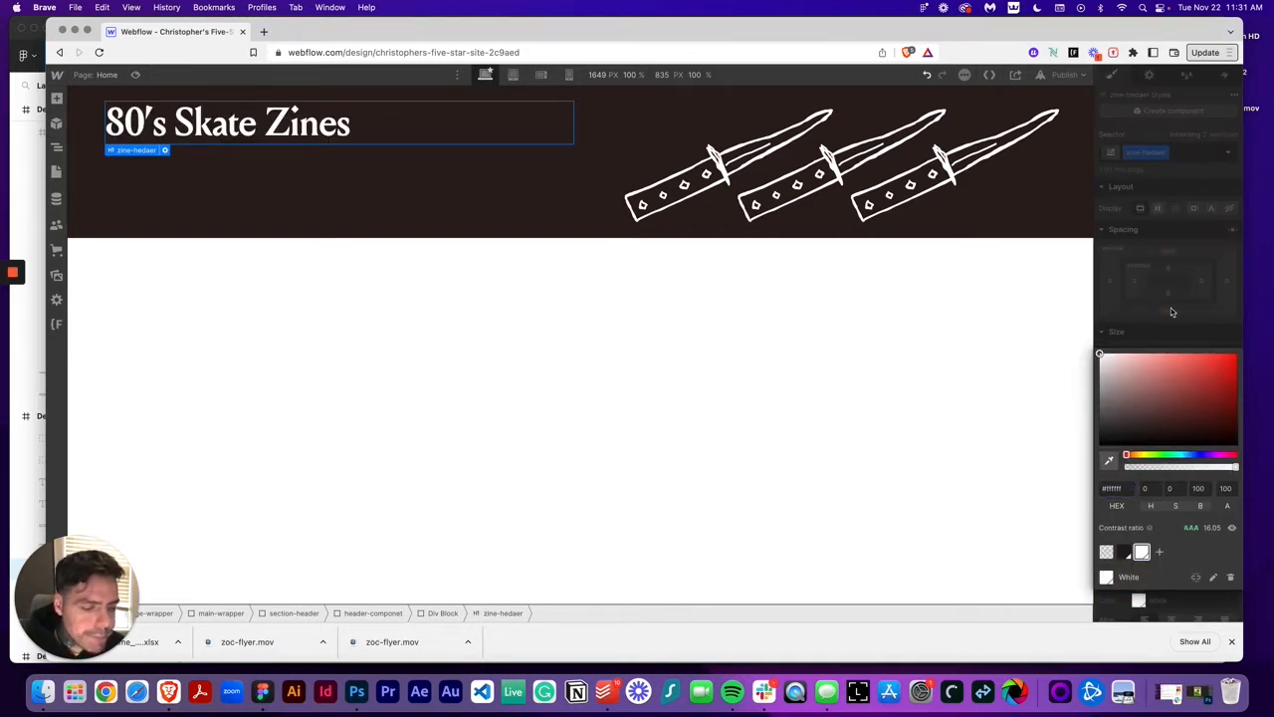
{"action": "left_click", "coordinate": [1167, 311]}
Step: Check the title's text size in the Figma design, return to Webflow and set the zine-hedaer heading's font size to 9.0625 rem
{"action": "scroll", "coordinate": [1167, 311], "scroll_direction": "down", "scroll_amount": 3}
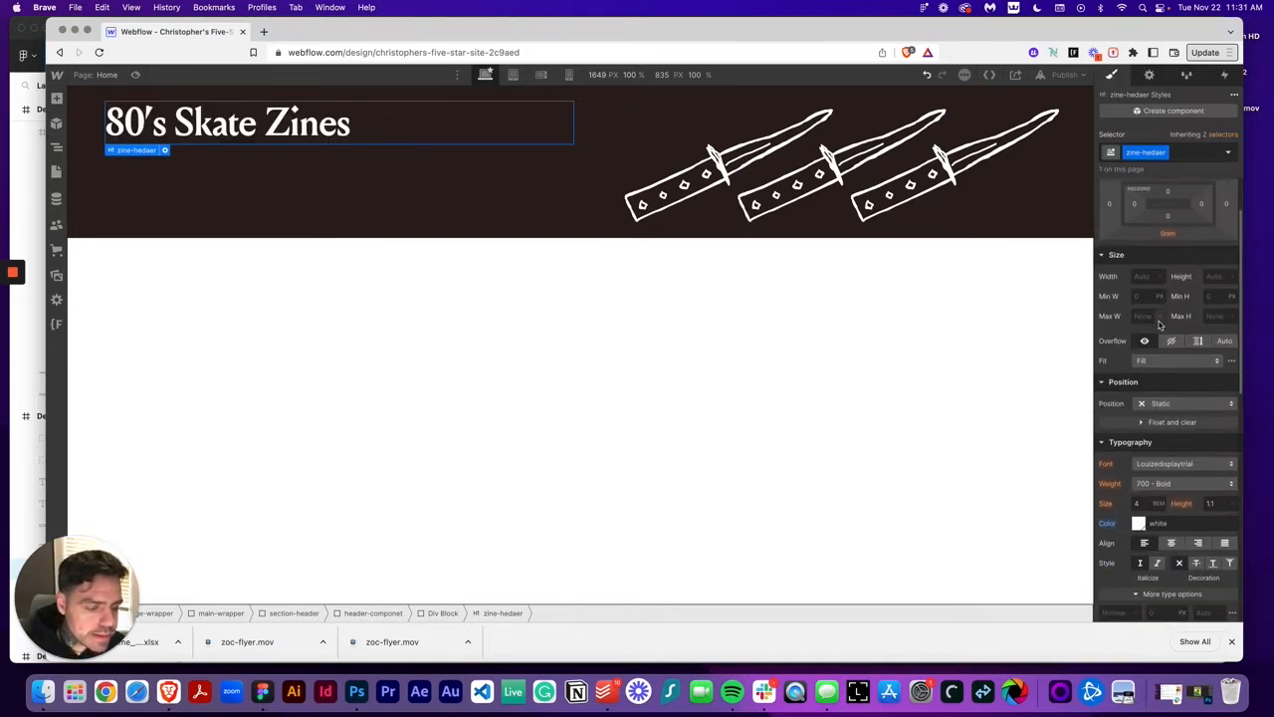
{"action": "left_click", "coordinate": [262, 692]}
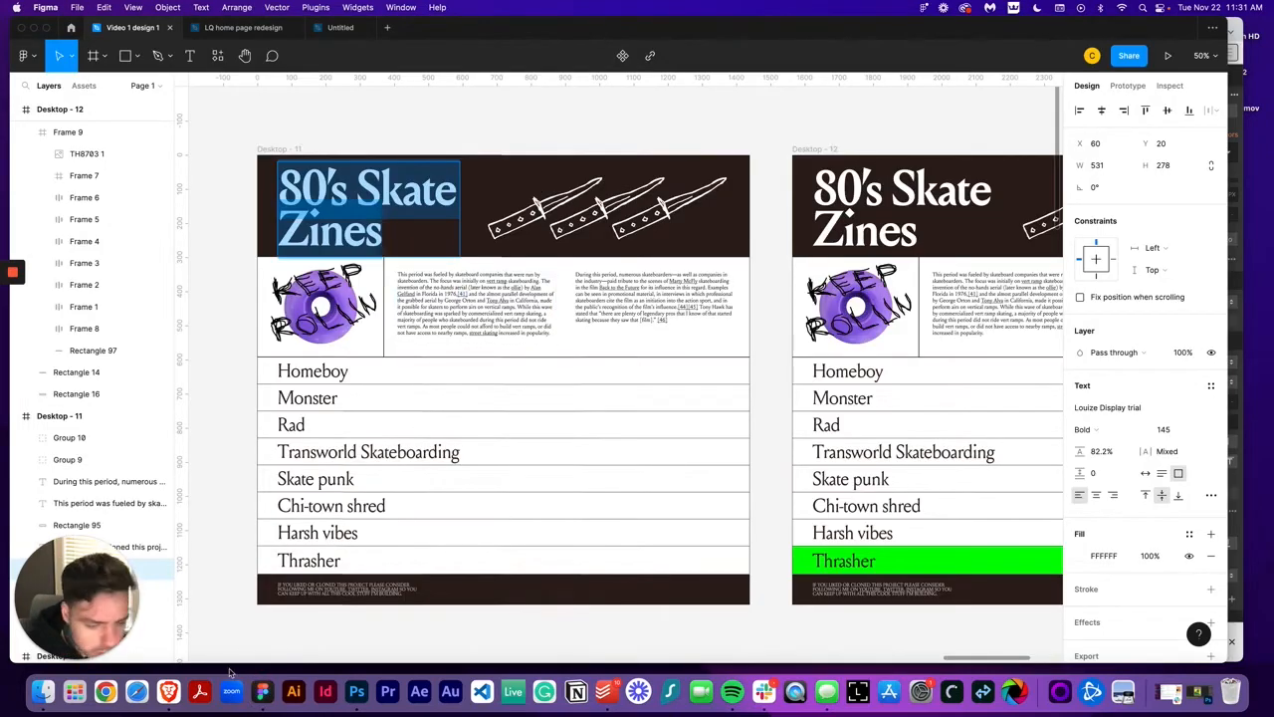
{"action": "left_click", "coordinate": [168, 692]}
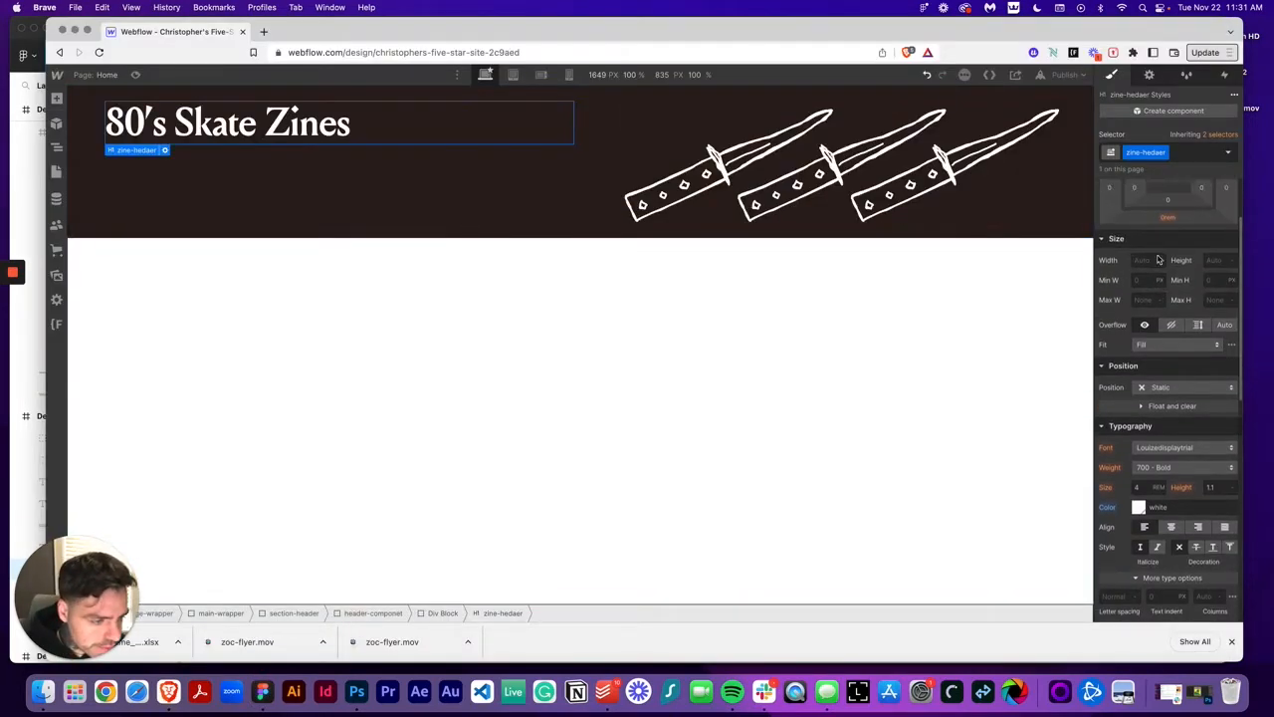
{"action": "scroll", "coordinate": [1158, 260], "scroll_direction": "up", "scroll_amount": 1}
{"action": "left_click", "coordinate": [1142, 498]}
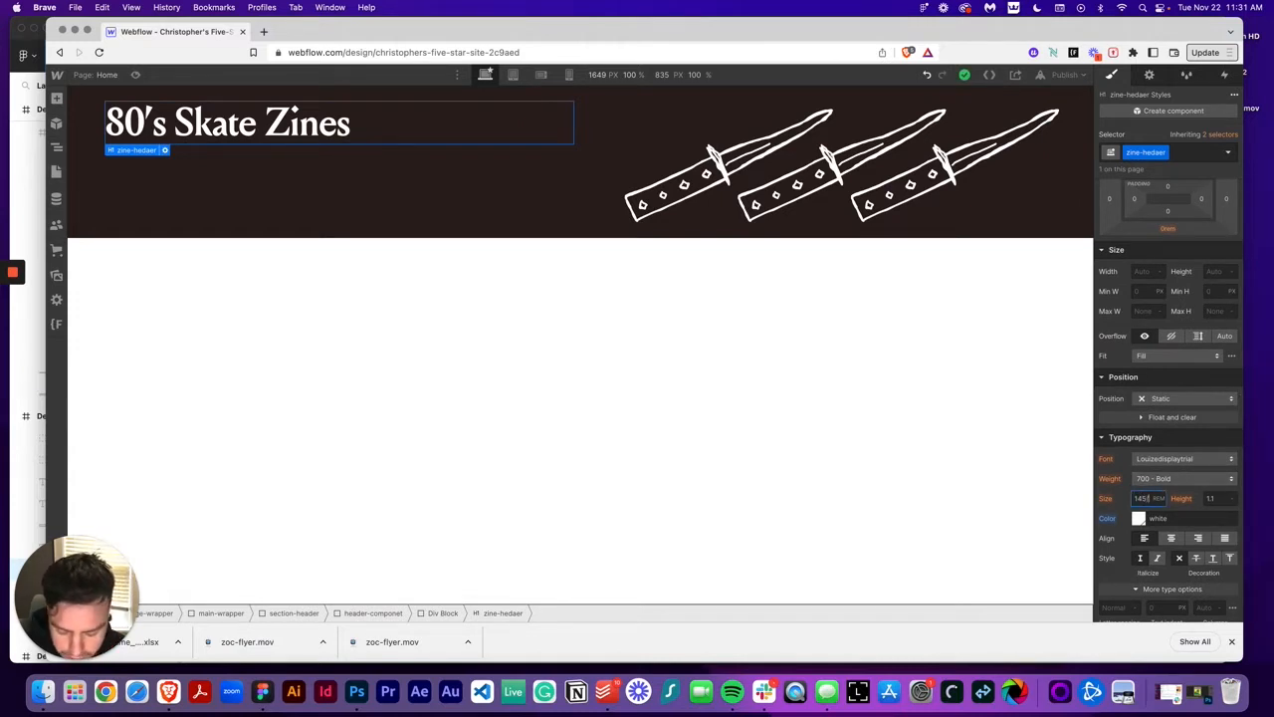
{"action": "key", "text": "Return"}
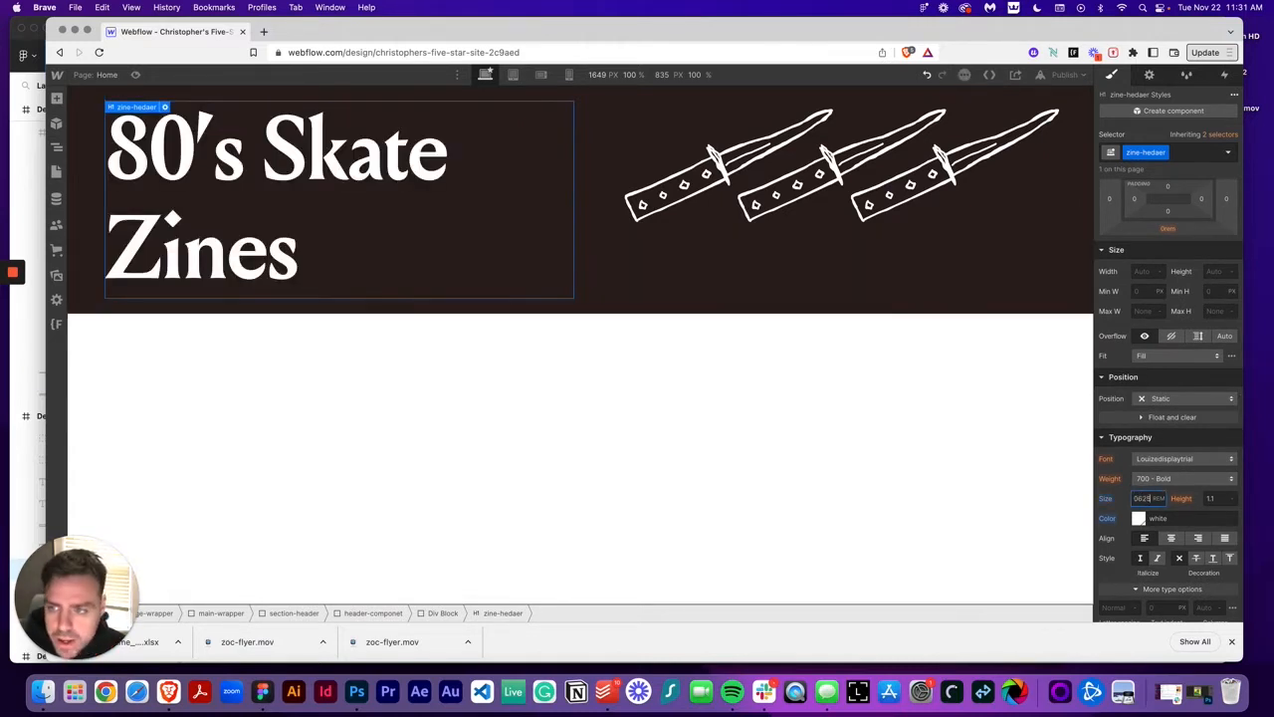
Step: Set the zine-hedaer heading's line height to 0.8
{"action": "scroll", "coordinate": [1160, 538], "scroll_direction": "down", "scroll_amount": 2}
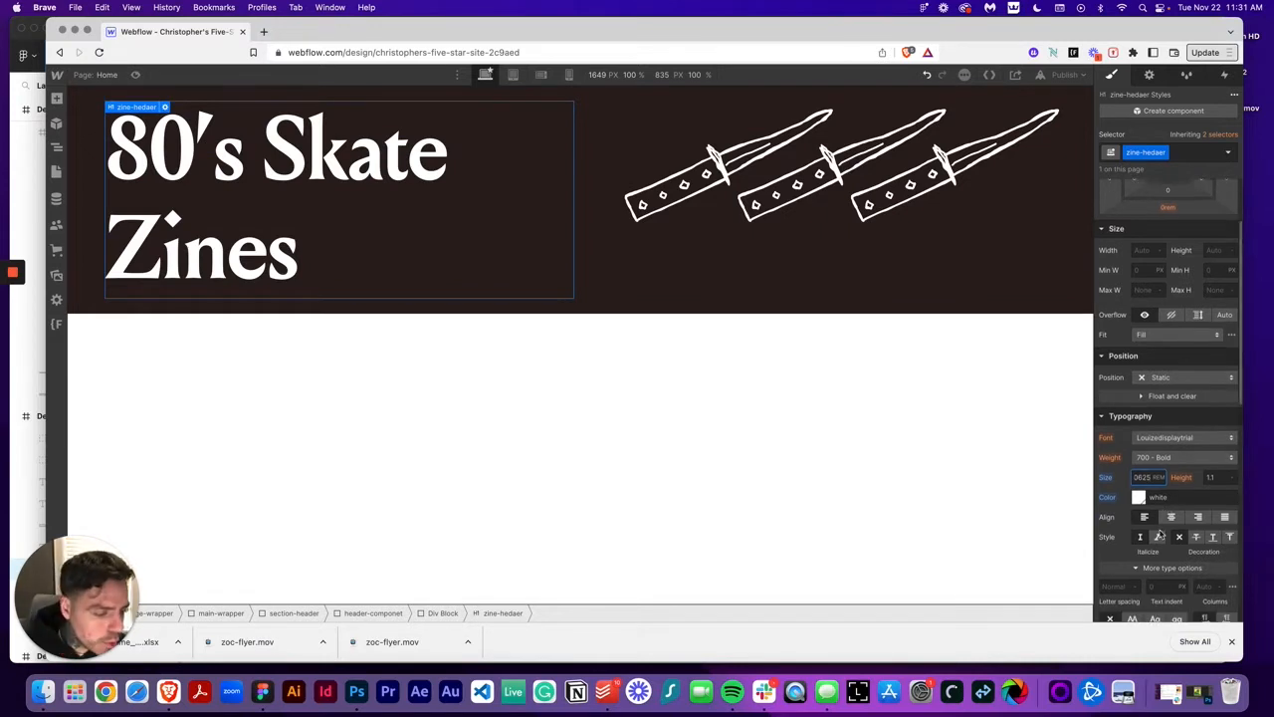
{"action": "left_click", "coordinate": [1213, 467]}
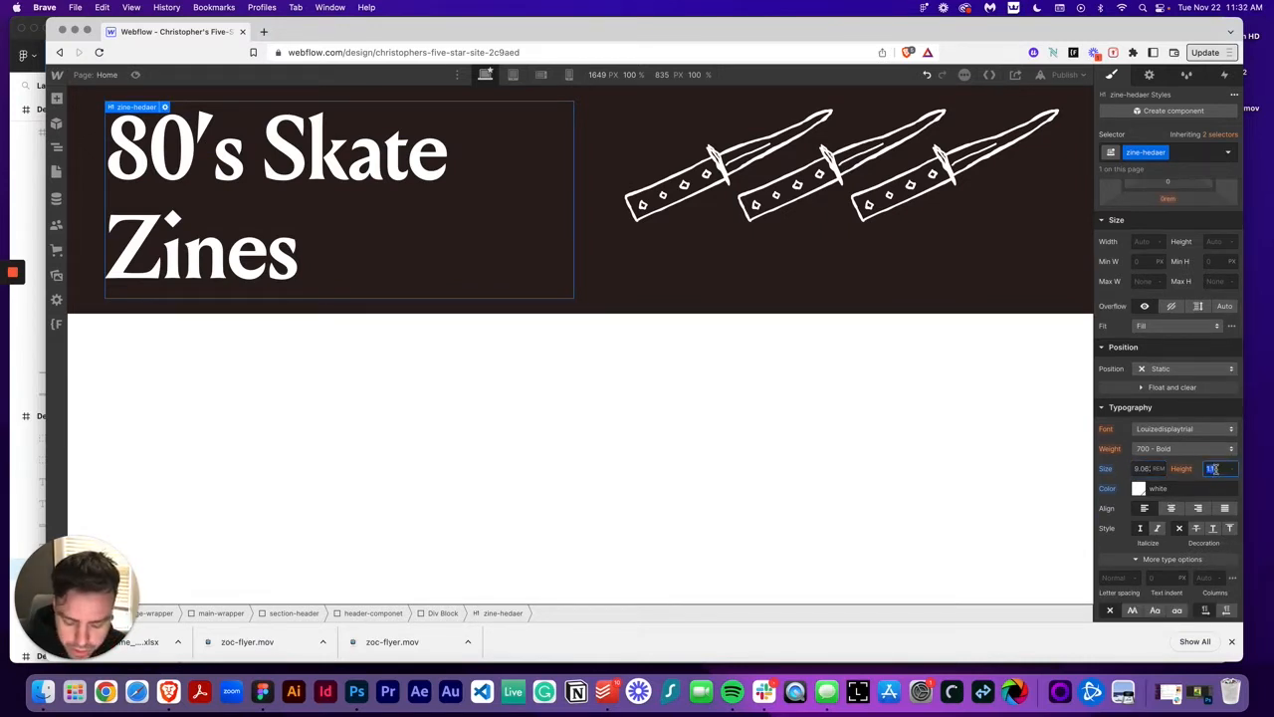
{"action": "key", "text": "Tab"}
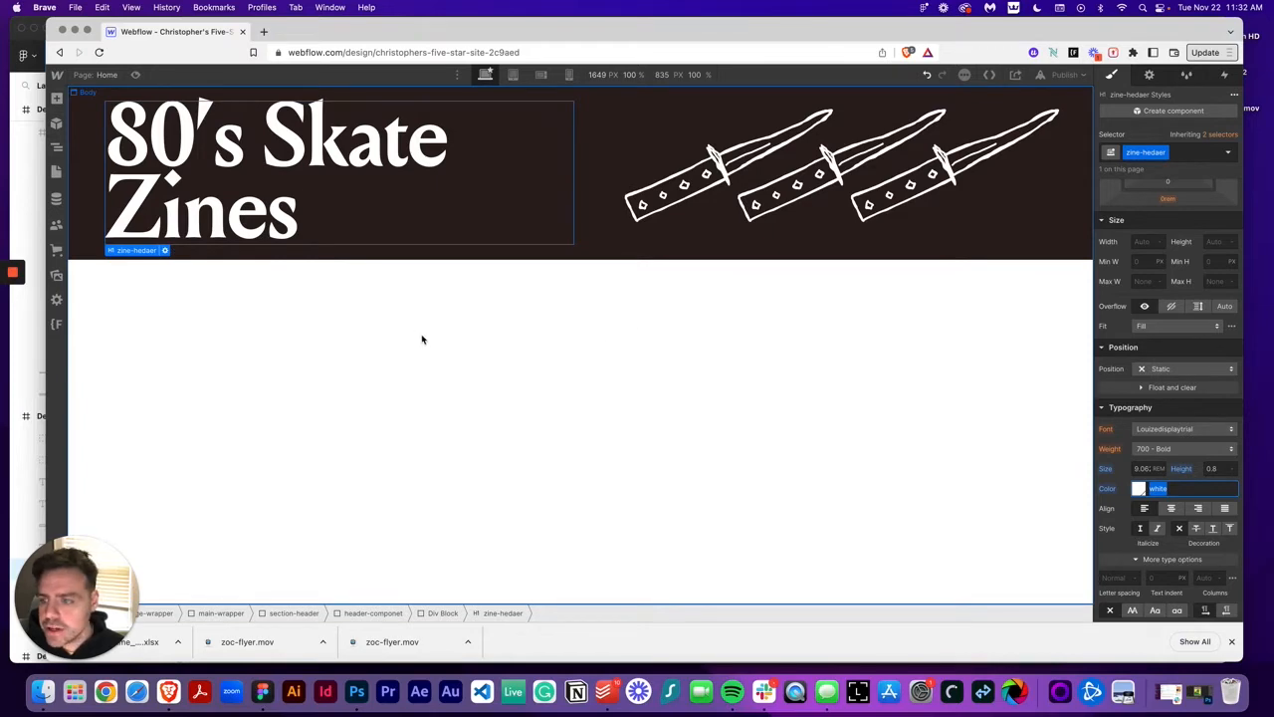
Step: Check the section below the header in Figma, return to Webflow and add a div block inside main-wrapper after section-header
{"action": "left_click", "coordinate": [262, 691]}
{"action": "left_click", "coordinate": [345, 321]}
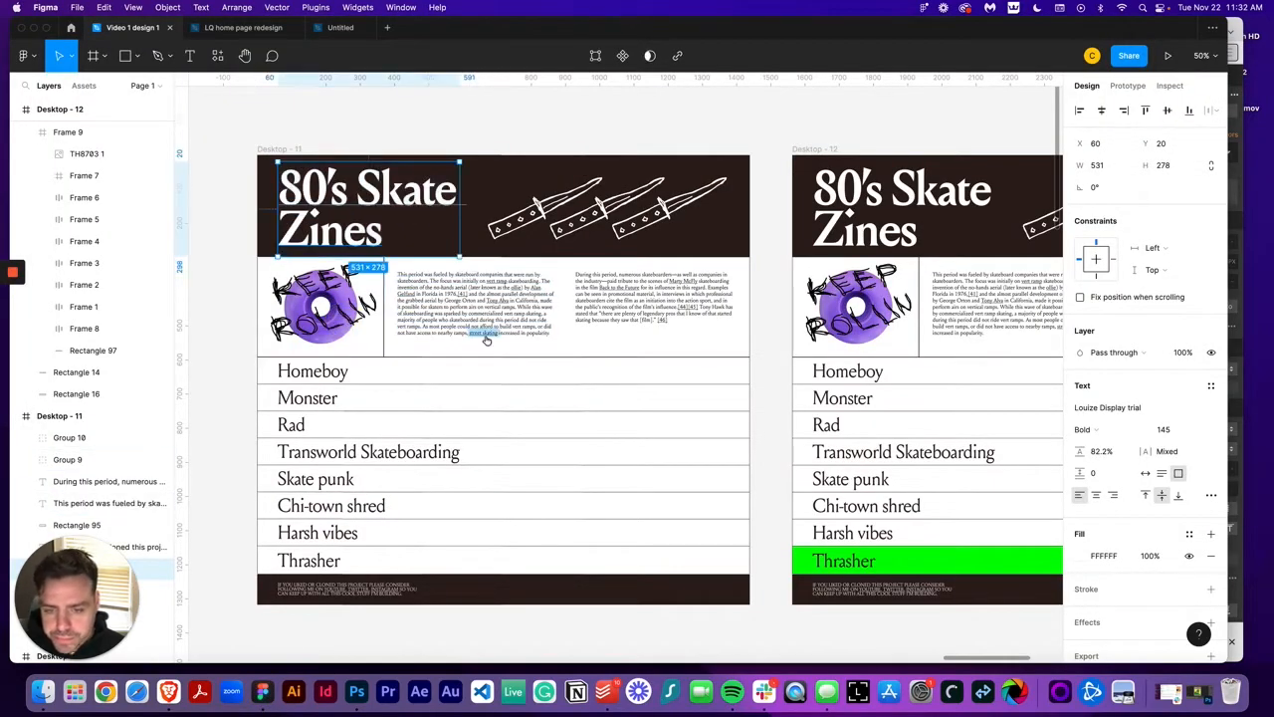
{"action": "scroll", "coordinate": [488, 342], "scroll_direction": "up", "scroll_amount": 1}
{"action": "left_click", "coordinate": [168, 690]}
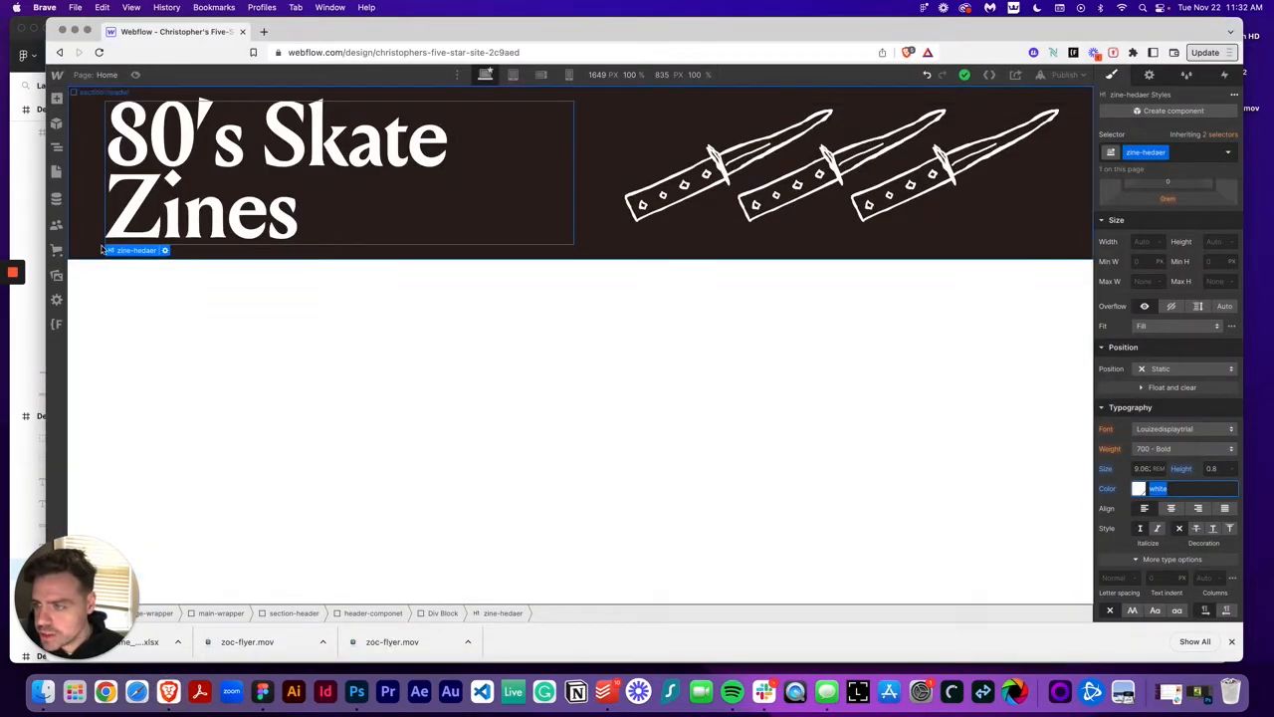
{"action": "left_click", "coordinate": [58, 145]}
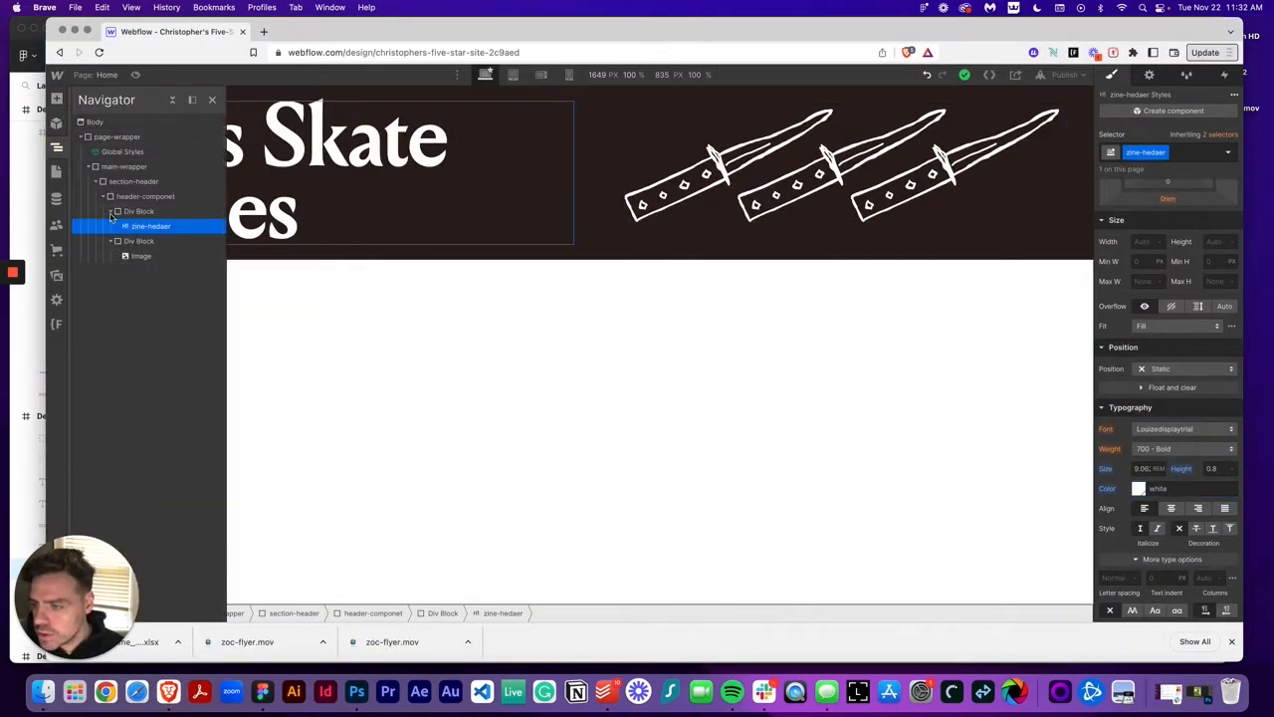
{"action": "left_click", "coordinate": [104, 199]}
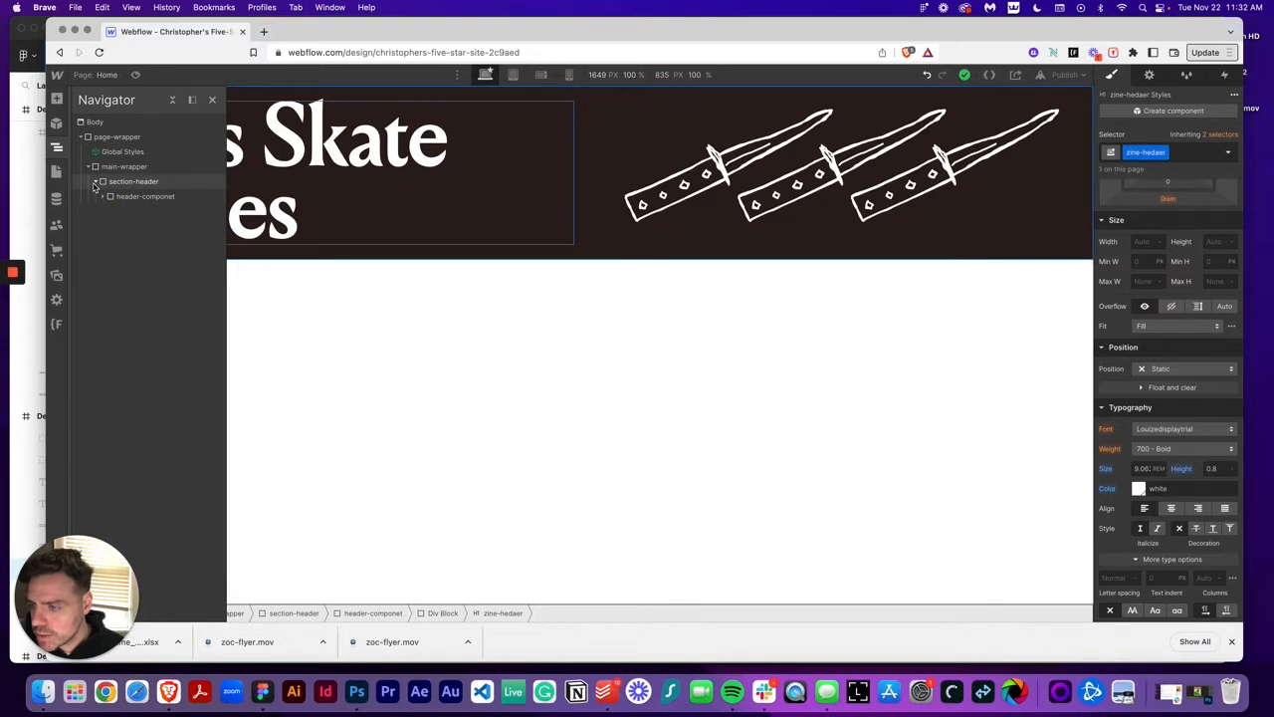
{"action": "left_click", "coordinate": [95, 182]}
{"action": "left_click", "coordinate": [110, 166]}
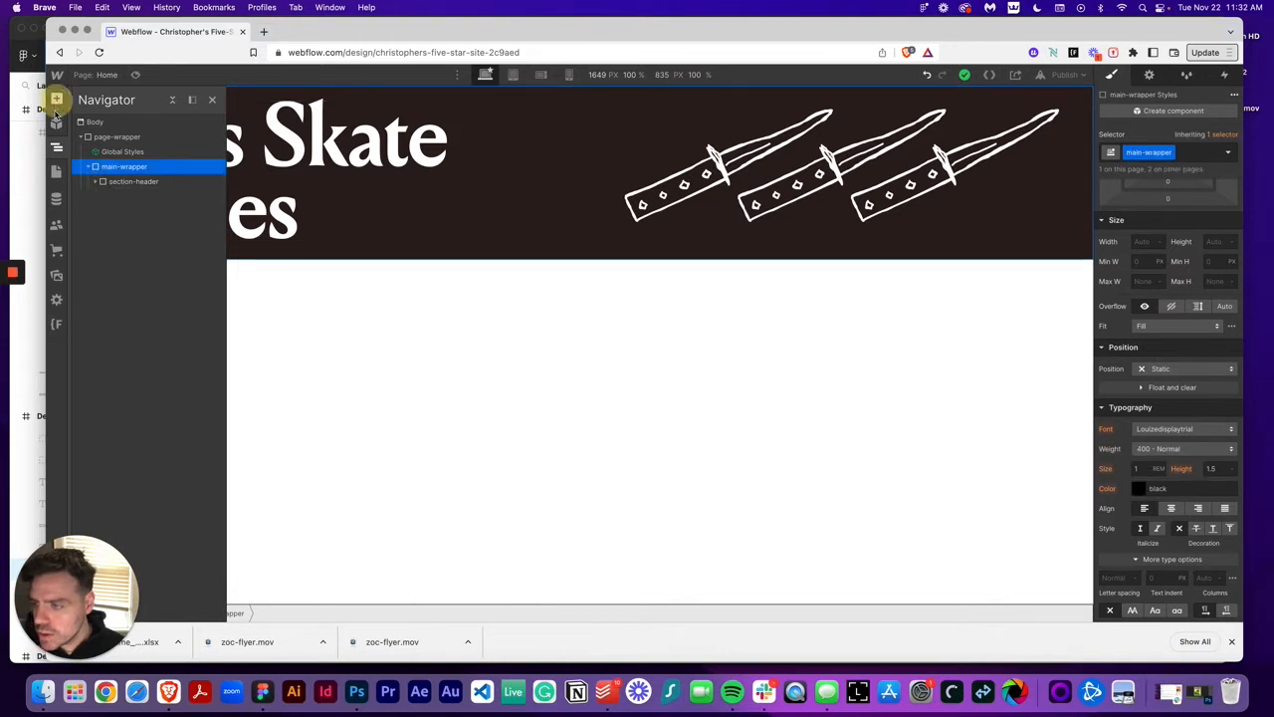
{"action": "left_click", "coordinate": [56, 104]}
{"action": "left_click", "coordinate": [93, 308]}
Step: Give the new div block below the header the class section-keep-rolling
{"action": "left_click", "coordinate": [1143, 152]}
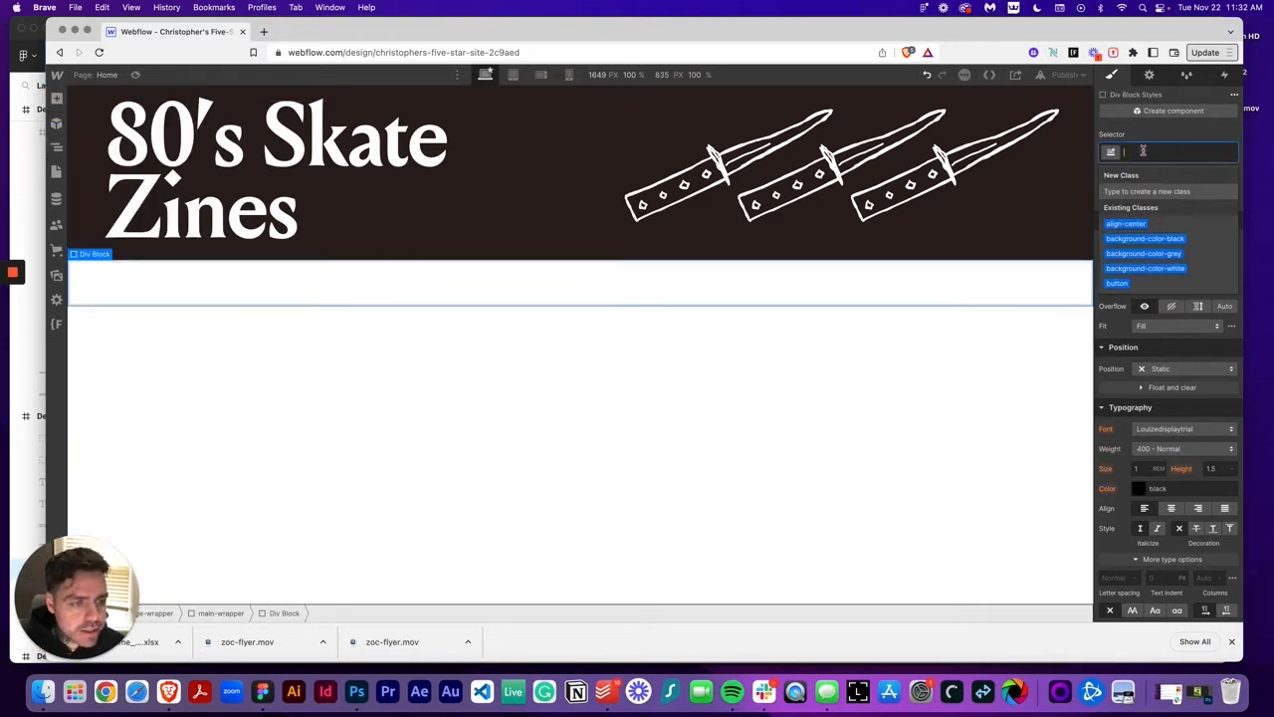
{"action": "type", "text": "section"}
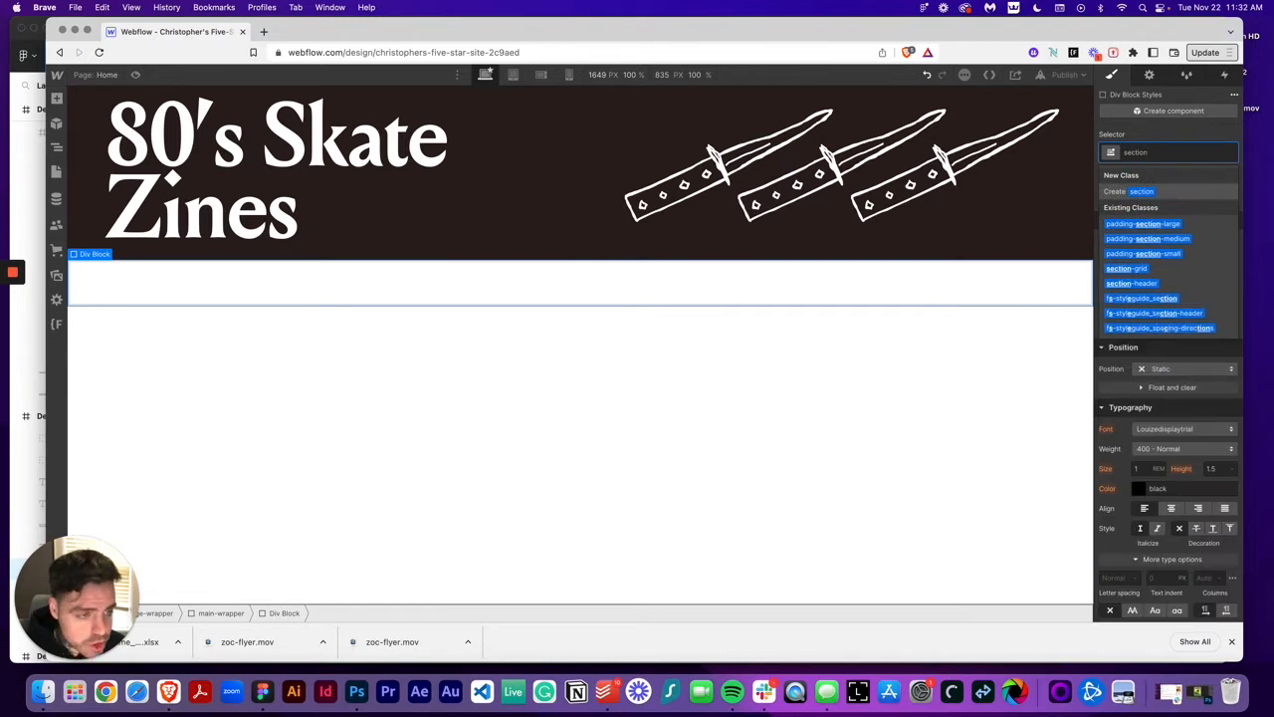
{"action": "type", "text": "-keep-rolling"}
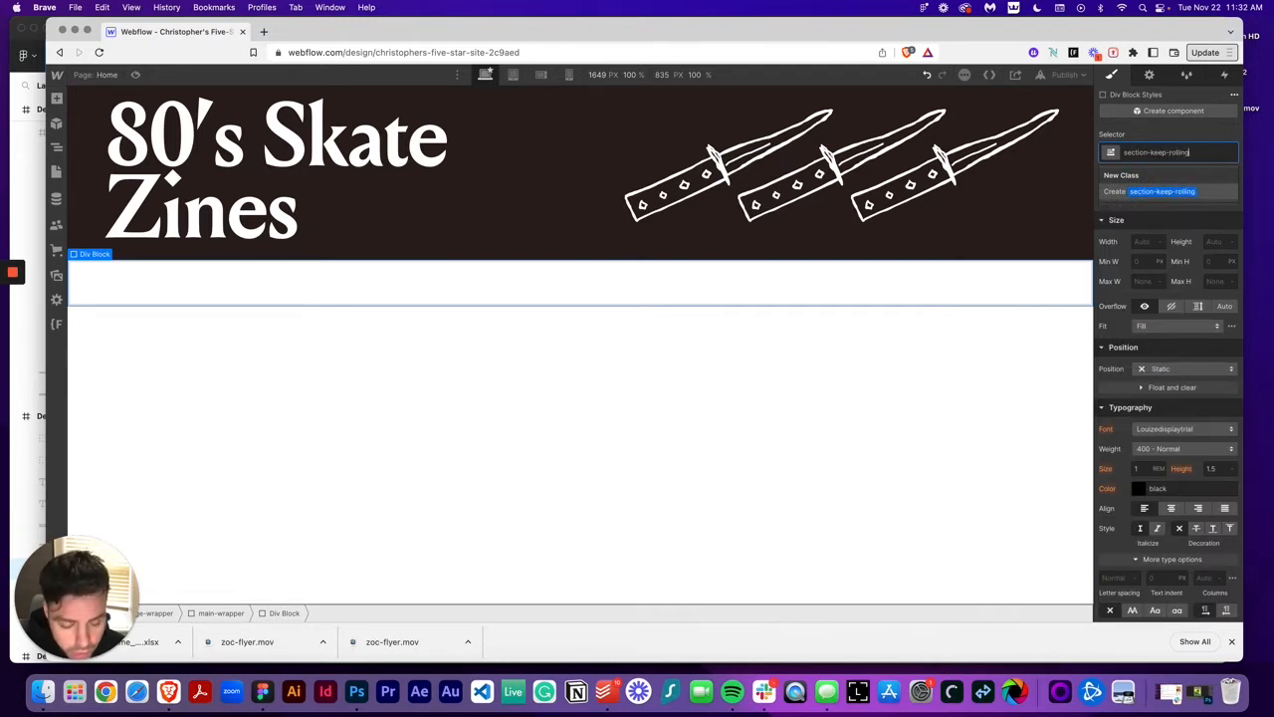
{"action": "key", "text": "Return"}
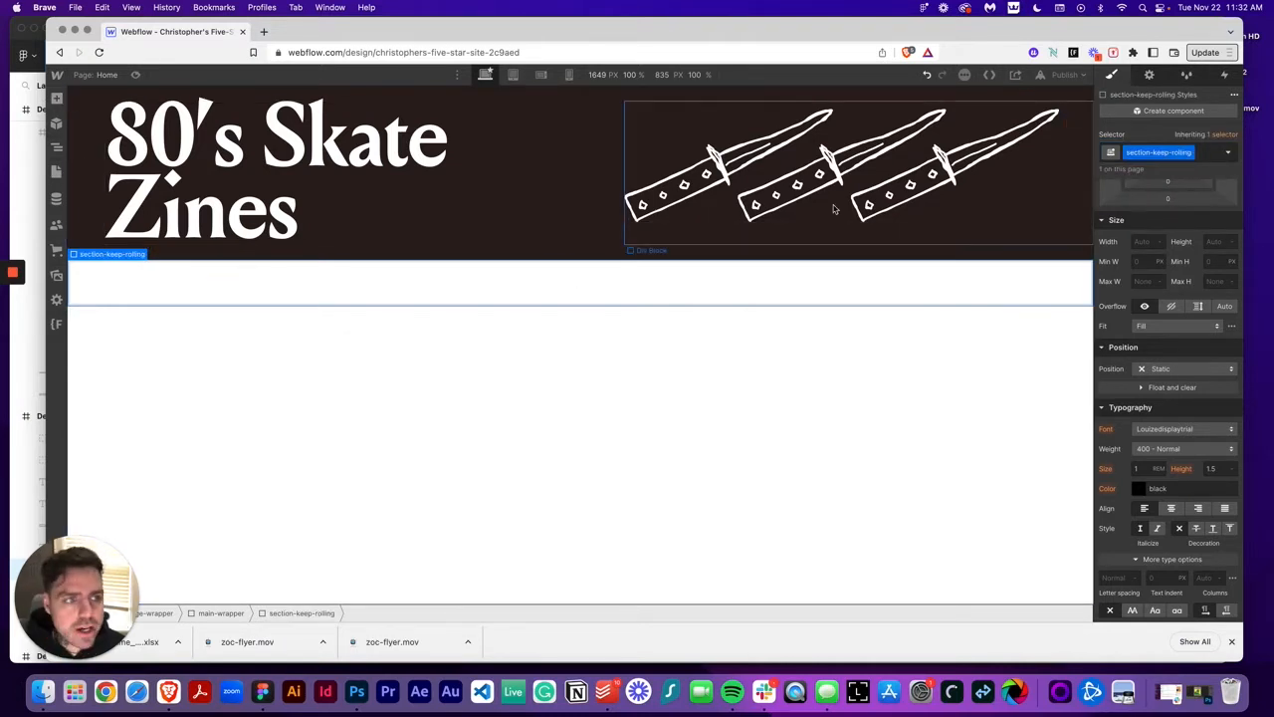
Step: Set the HTML tag of both section-keep-rolling and section-header to Section
{"action": "left_click", "coordinate": [1150, 75]}
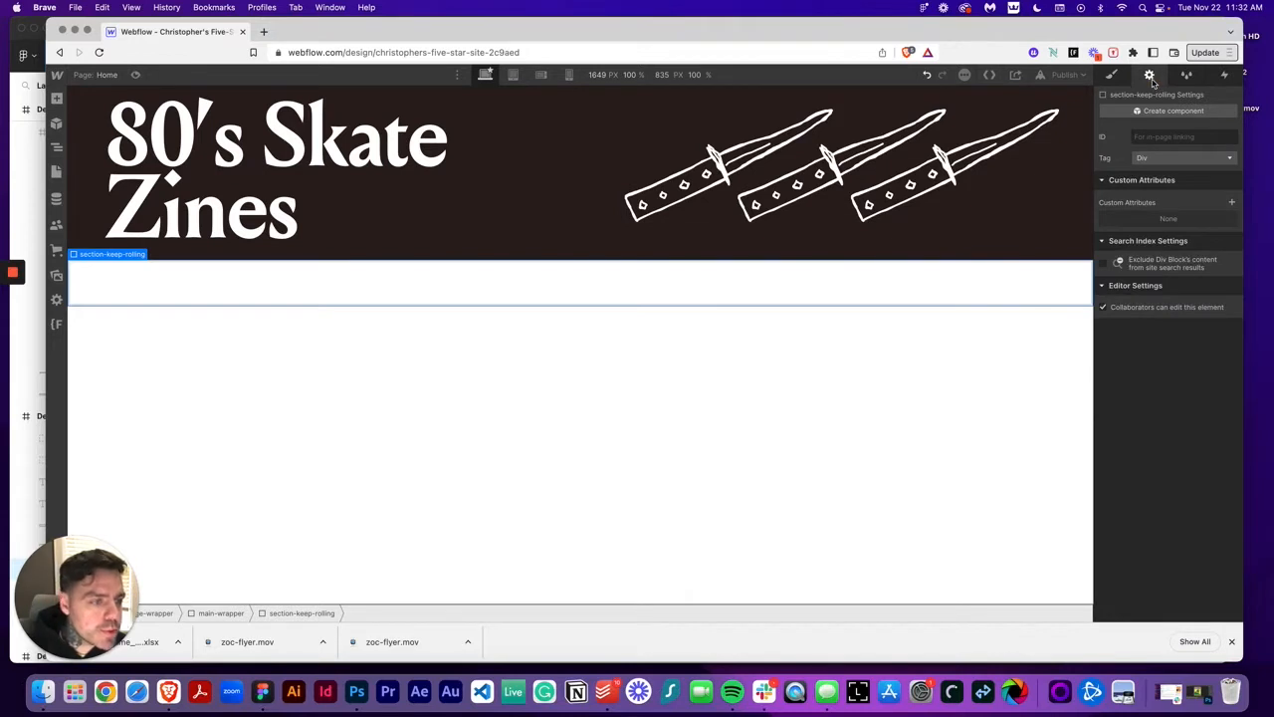
{"action": "left_click", "coordinate": [1187, 159]}
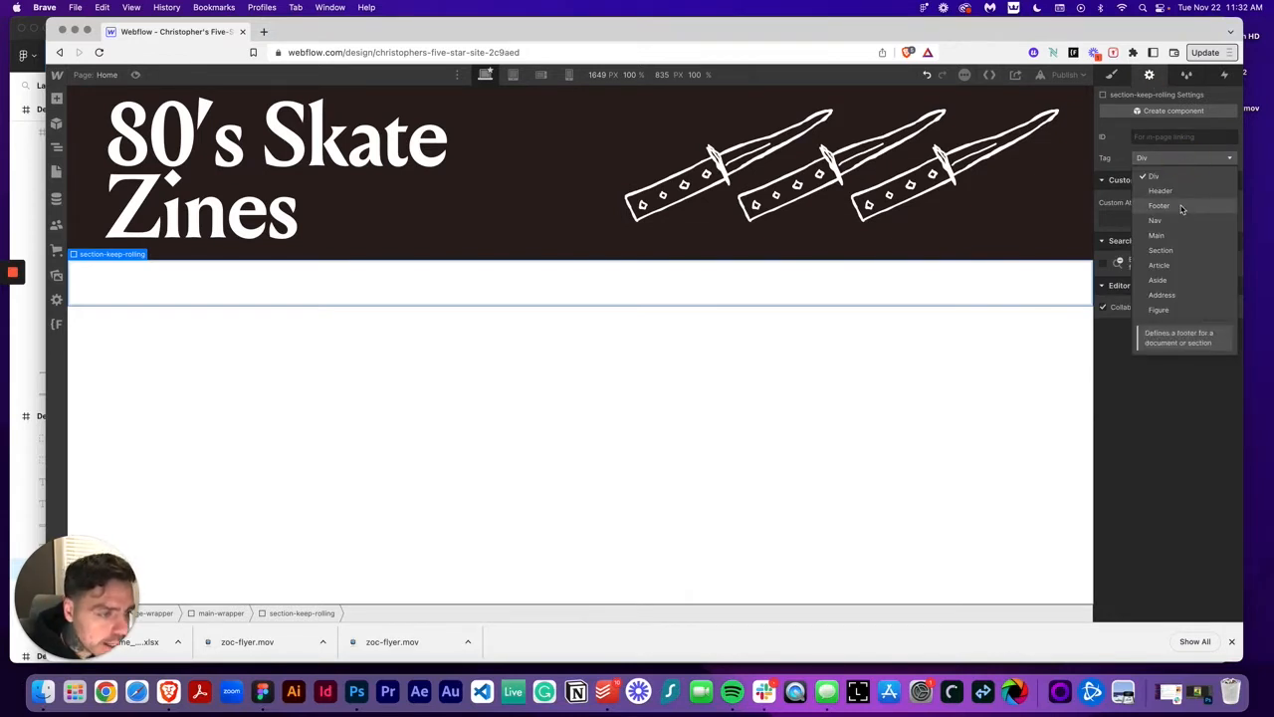
{"action": "left_click", "coordinate": [1181, 254]}
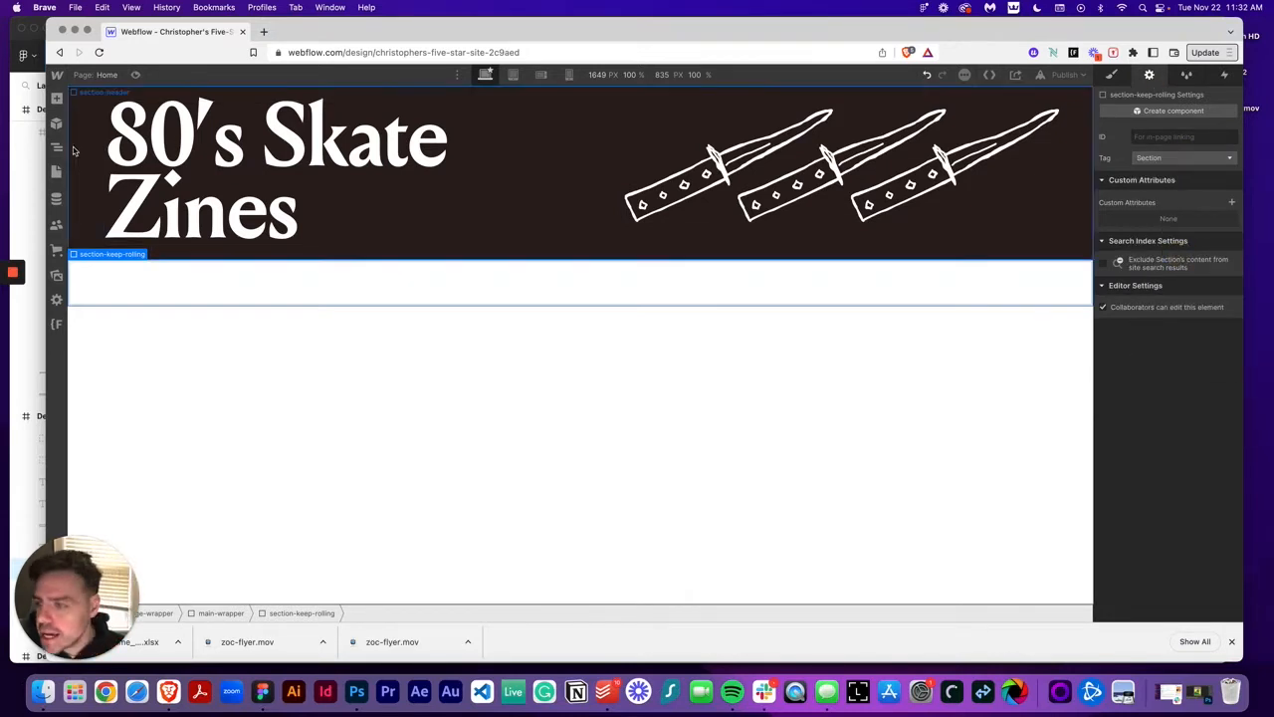
{"action": "left_click", "coordinate": [56, 148]}
{"action": "left_click", "coordinate": [132, 181]}
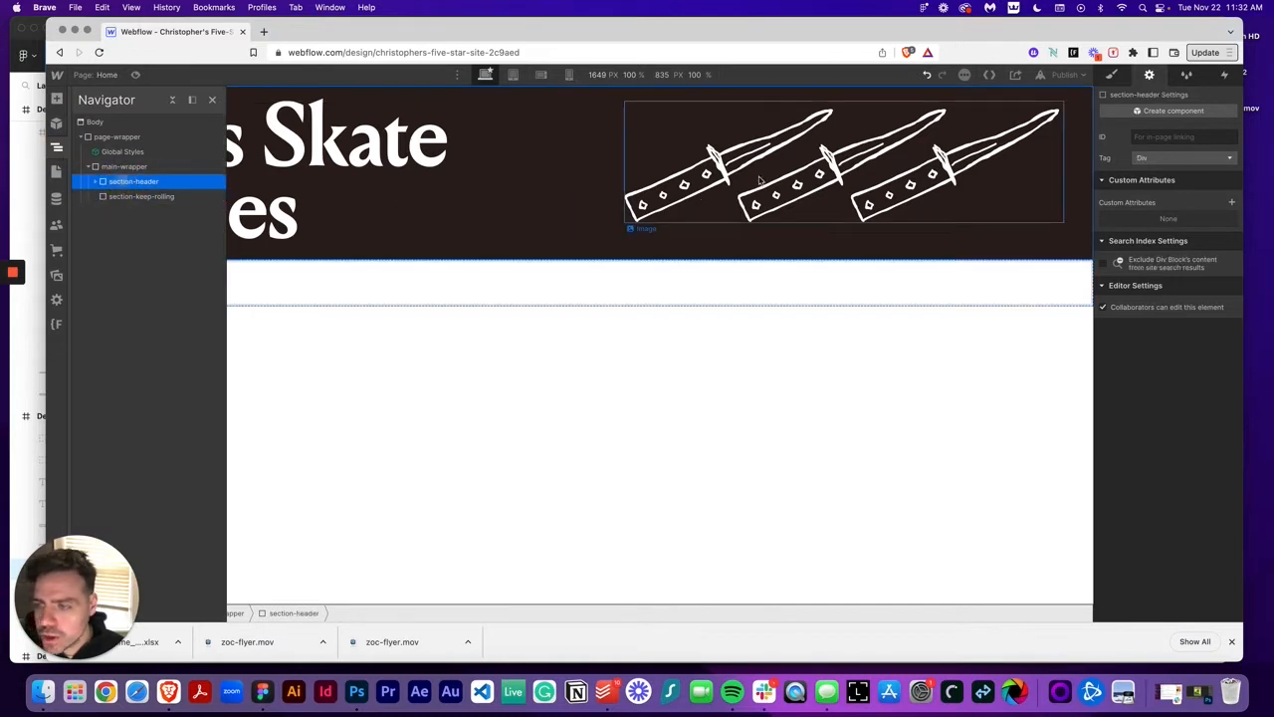
{"action": "left_click", "coordinate": [1151, 160]}
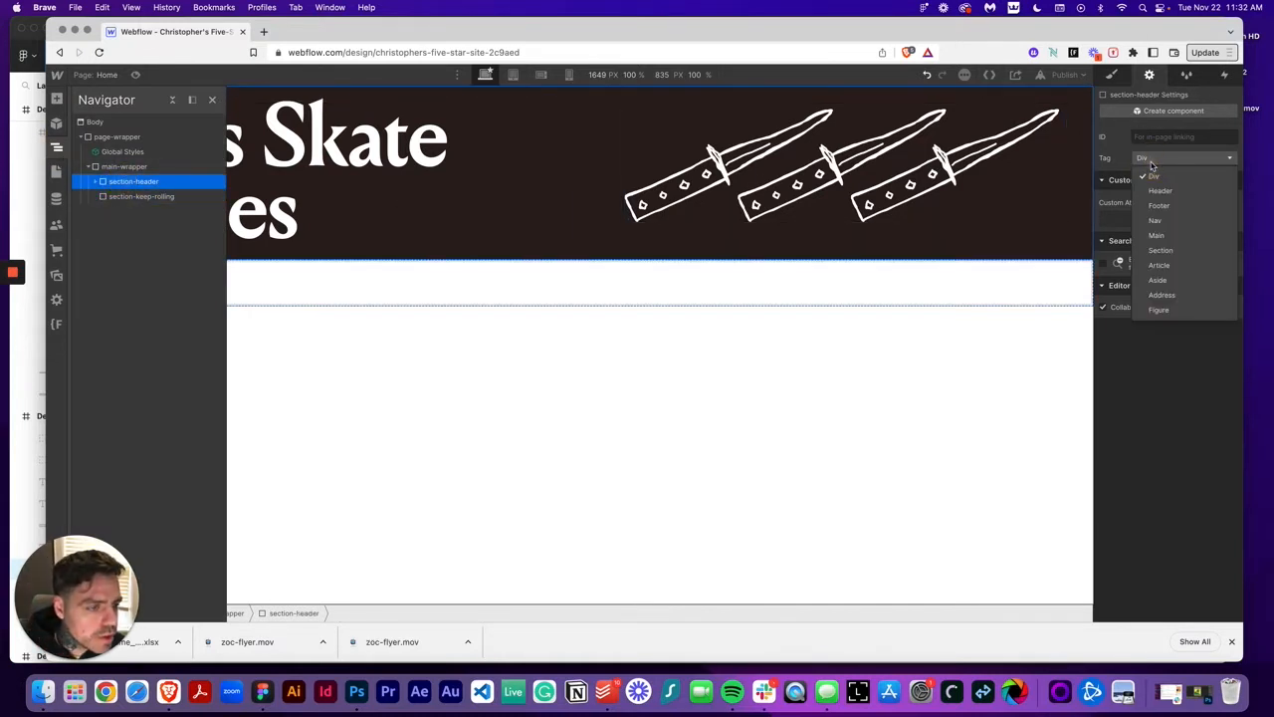
{"action": "left_click", "coordinate": [1180, 251]}
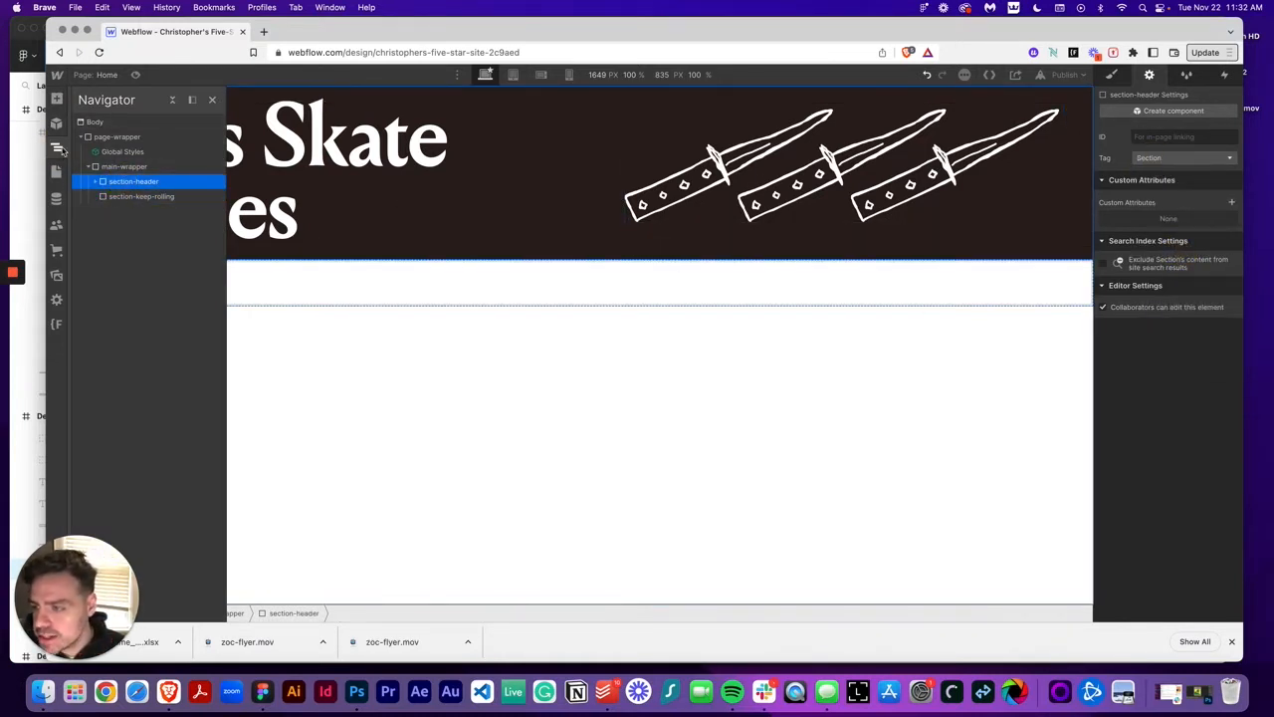
Step: Review the Figma layout, return to Webflow, add a div block inside section-keep-rolling and show its style settings
{"action": "left_click", "coordinate": [142, 198]}
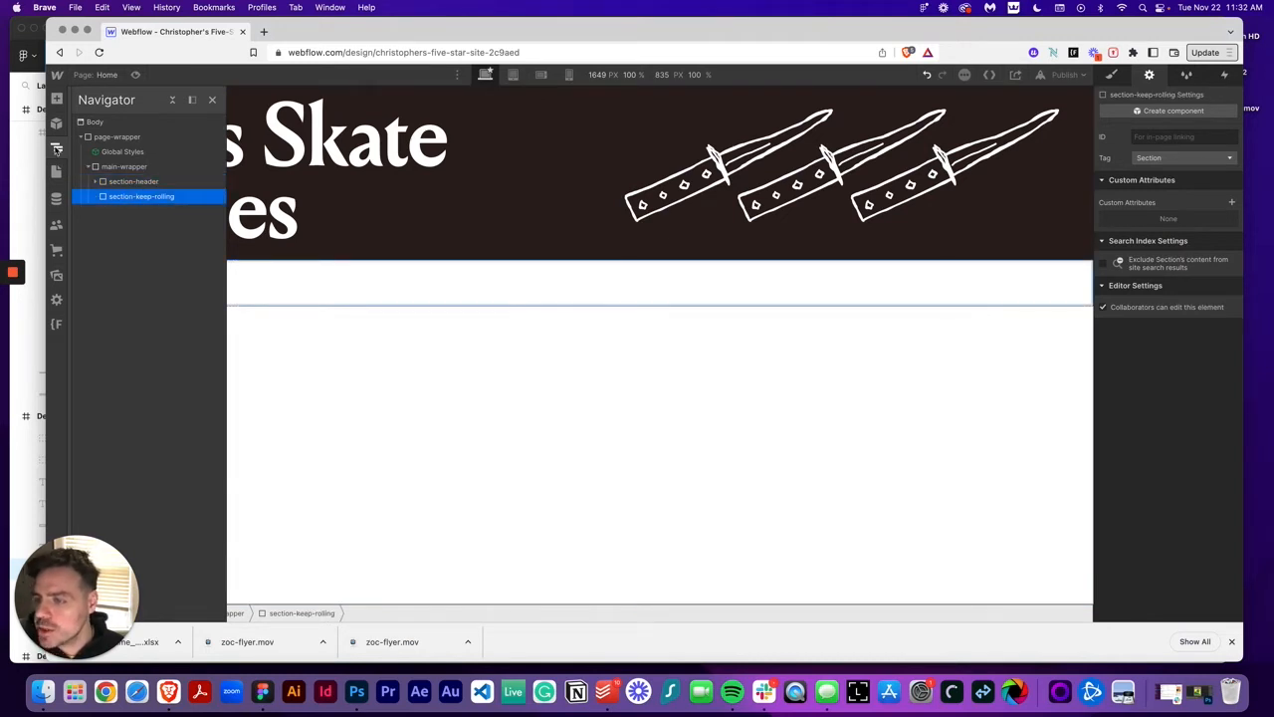
{"action": "left_click", "coordinate": [56, 149]}
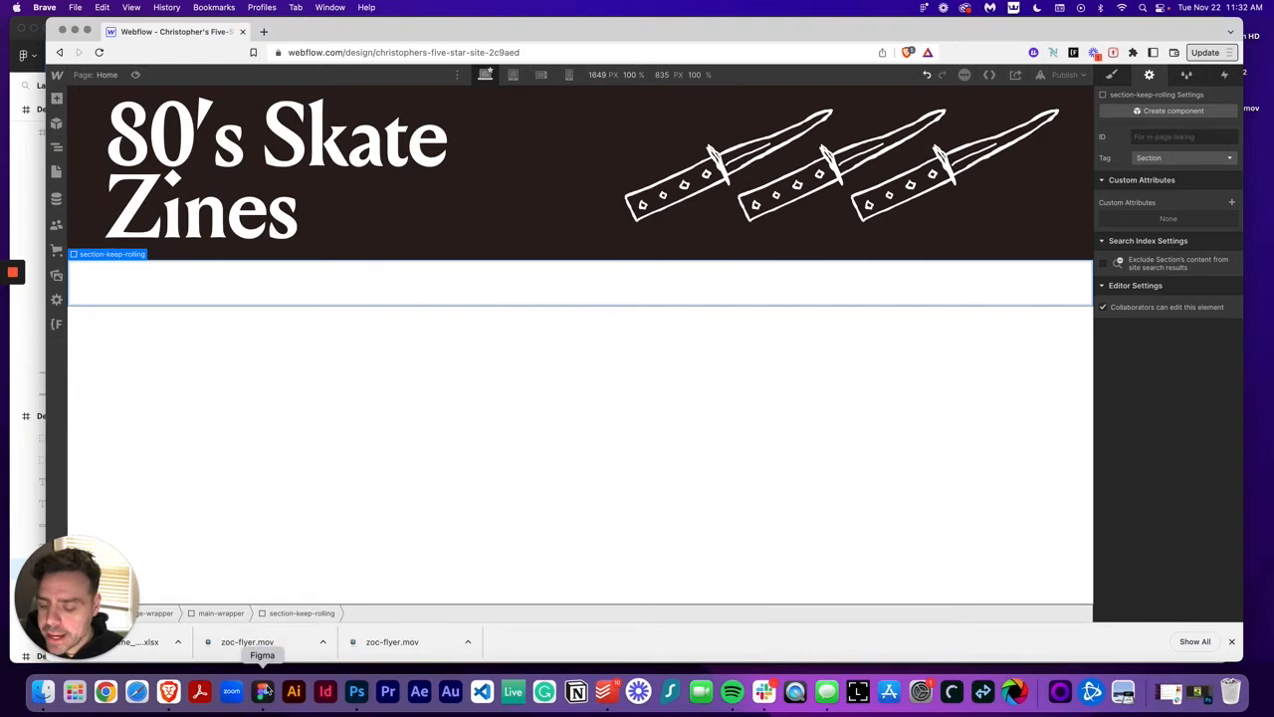
{"action": "left_click", "coordinate": [262, 691]}
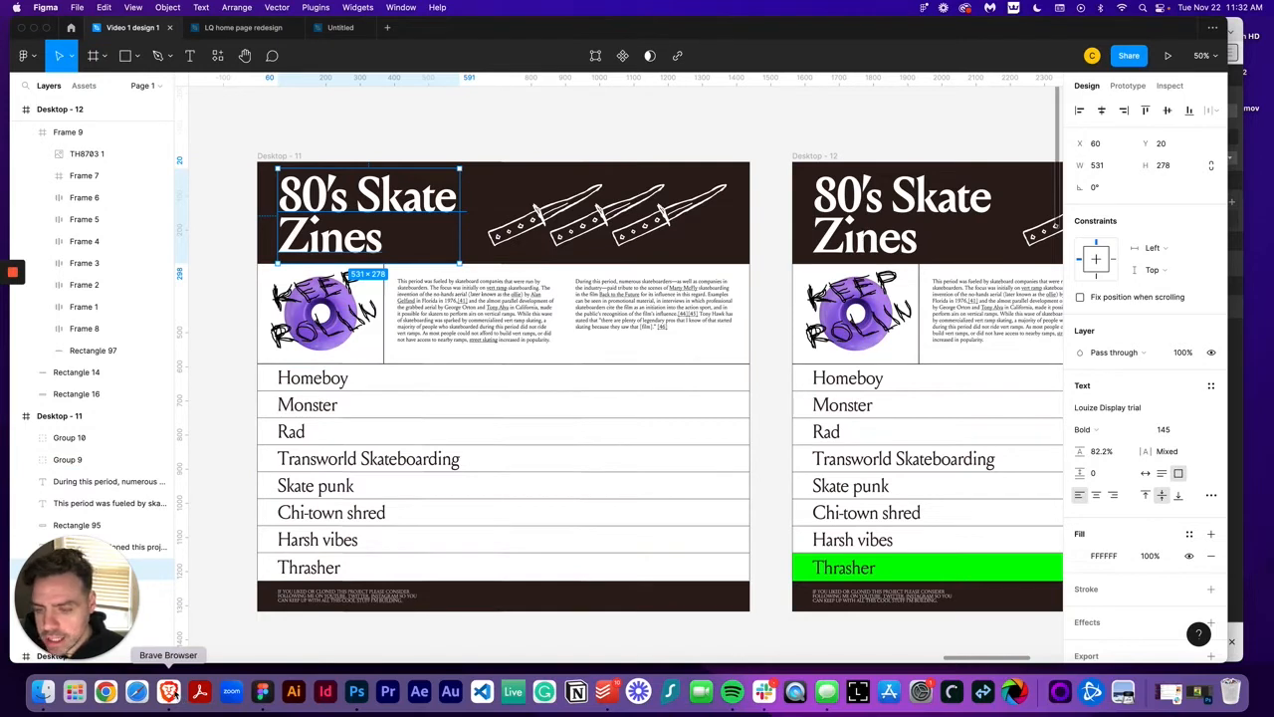
{"action": "left_click", "coordinate": [168, 691]}
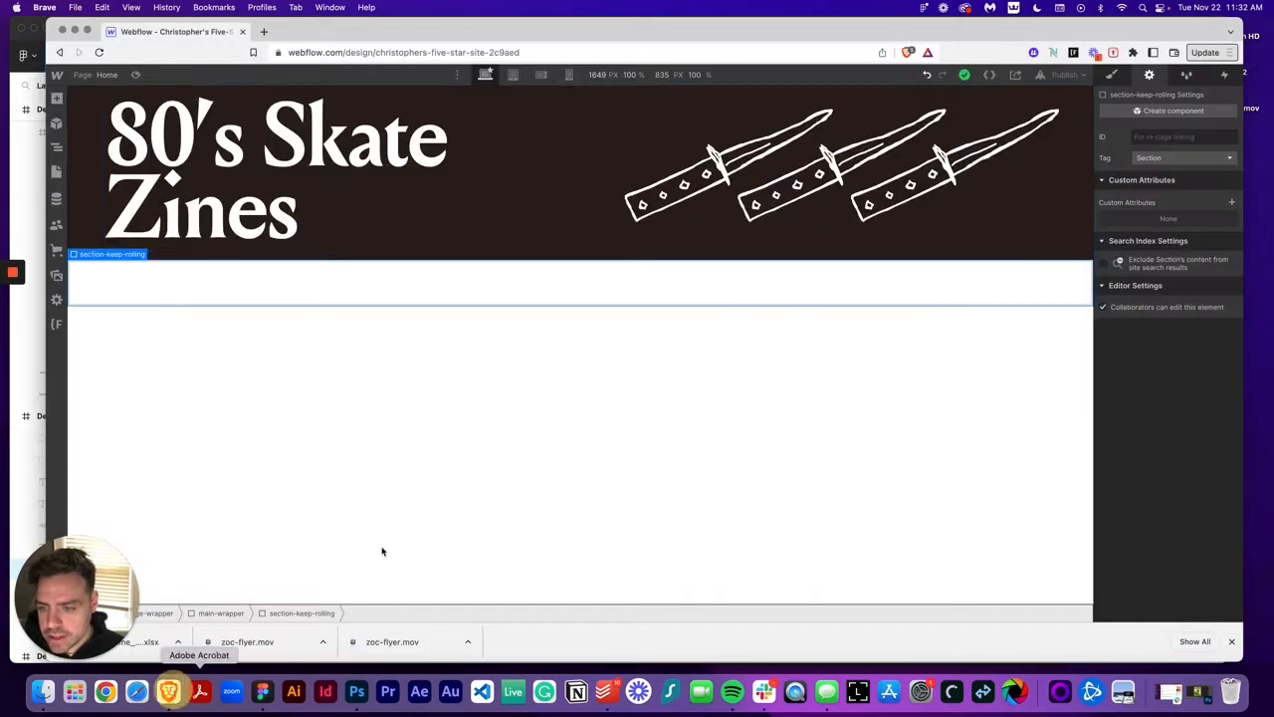
{"action": "left_click", "coordinate": [58, 98]}
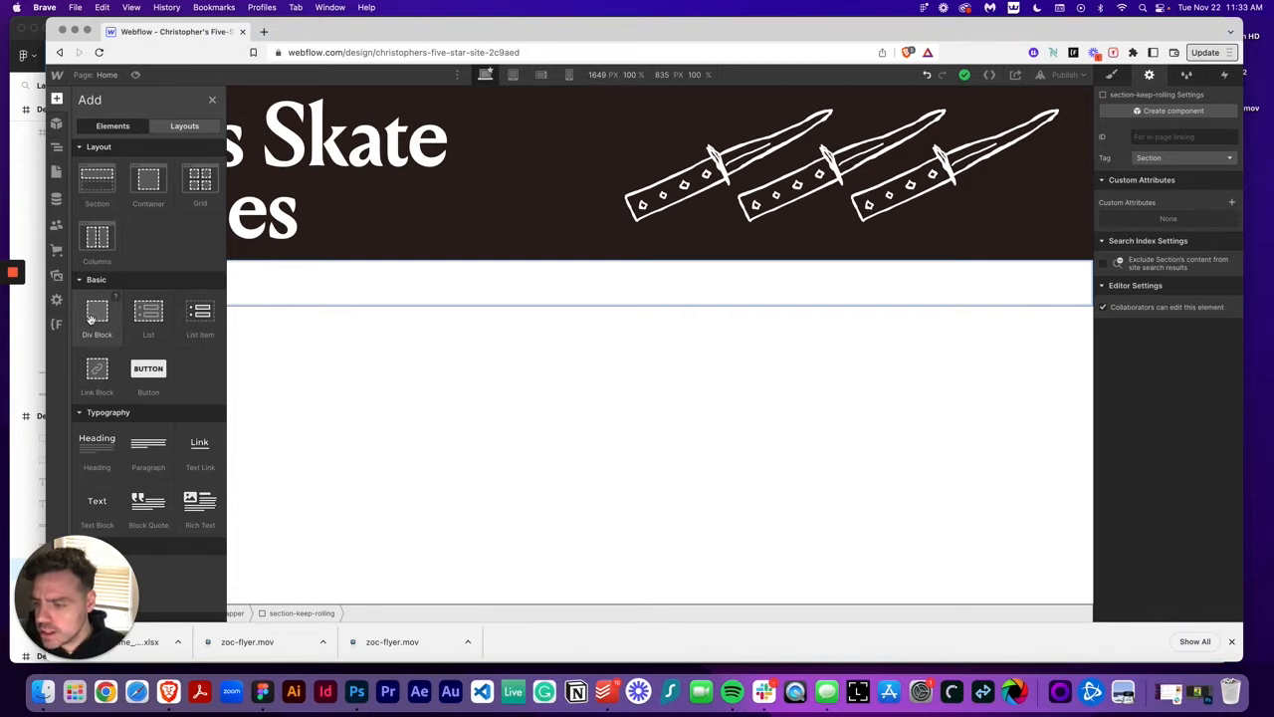
{"action": "left_click", "coordinate": [91, 319]}
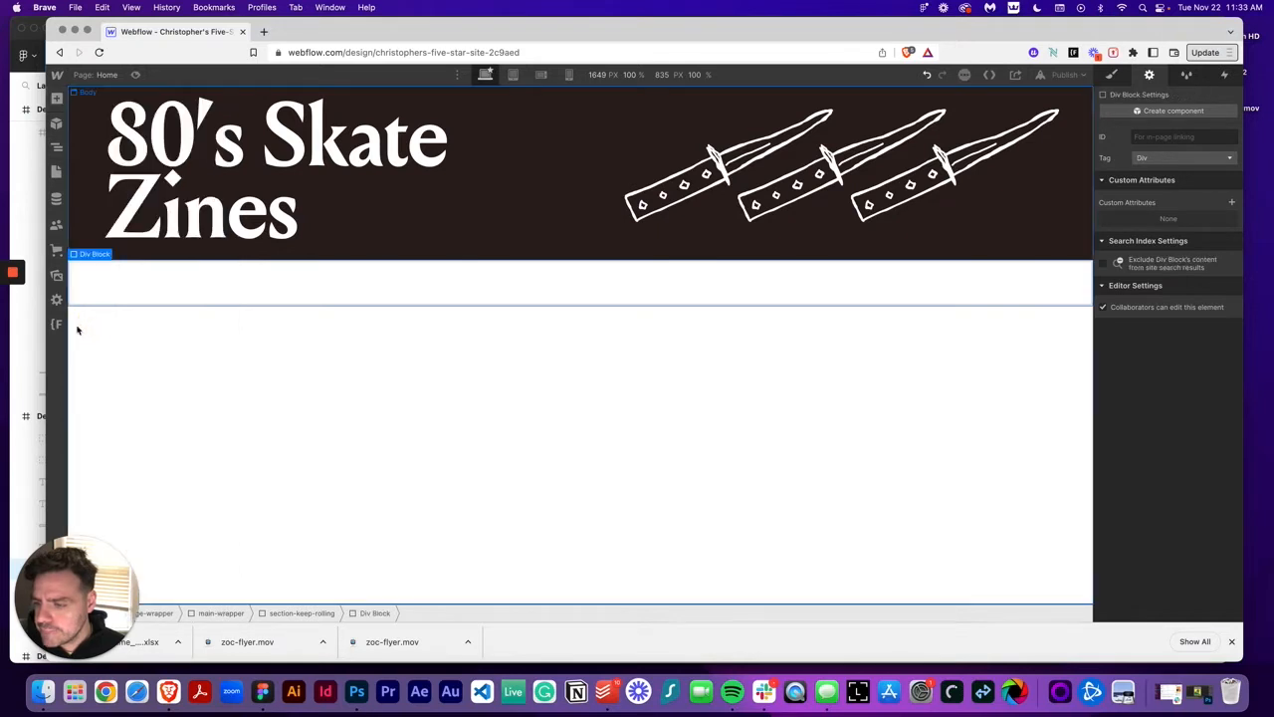
{"action": "left_click", "coordinate": [1112, 75]}
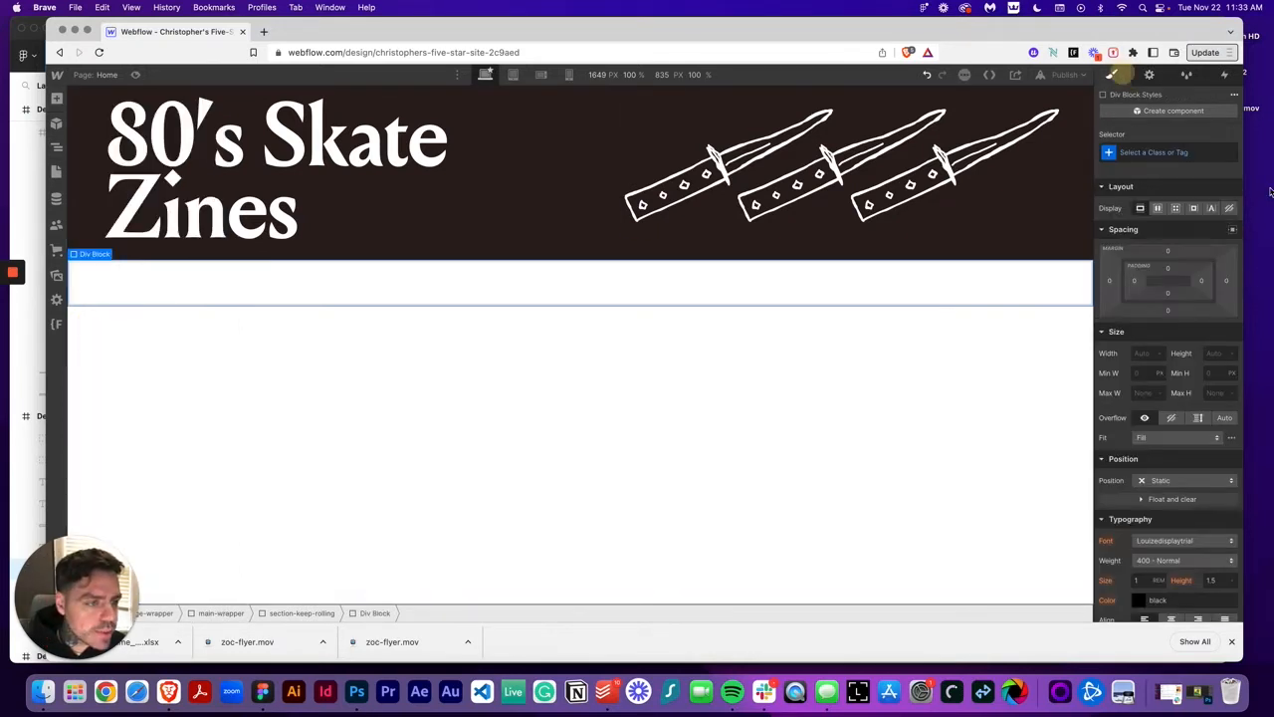
Step: Lay out the new div block as a one-row, two-column grid with 0 px column and row gaps and a 0.5fr first column
{"action": "left_click", "coordinate": [1178, 213]}
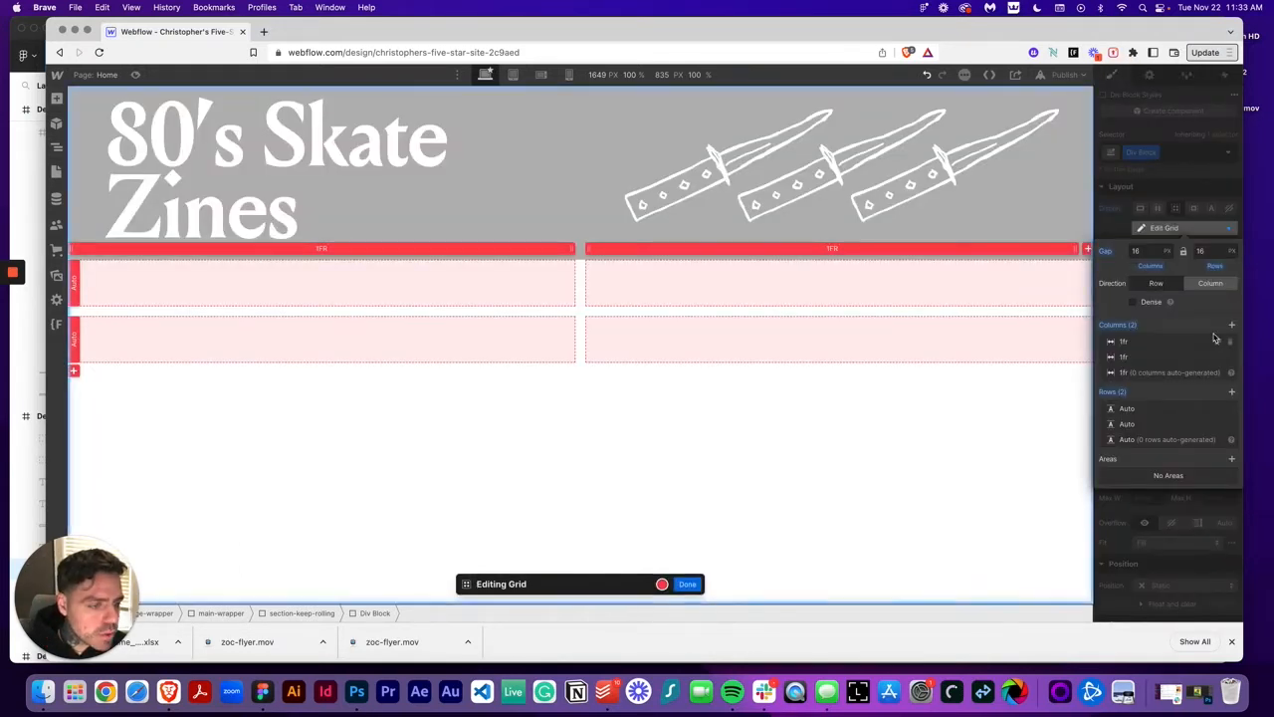
{"action": "left_click", "coordinate": [1231, 423]}
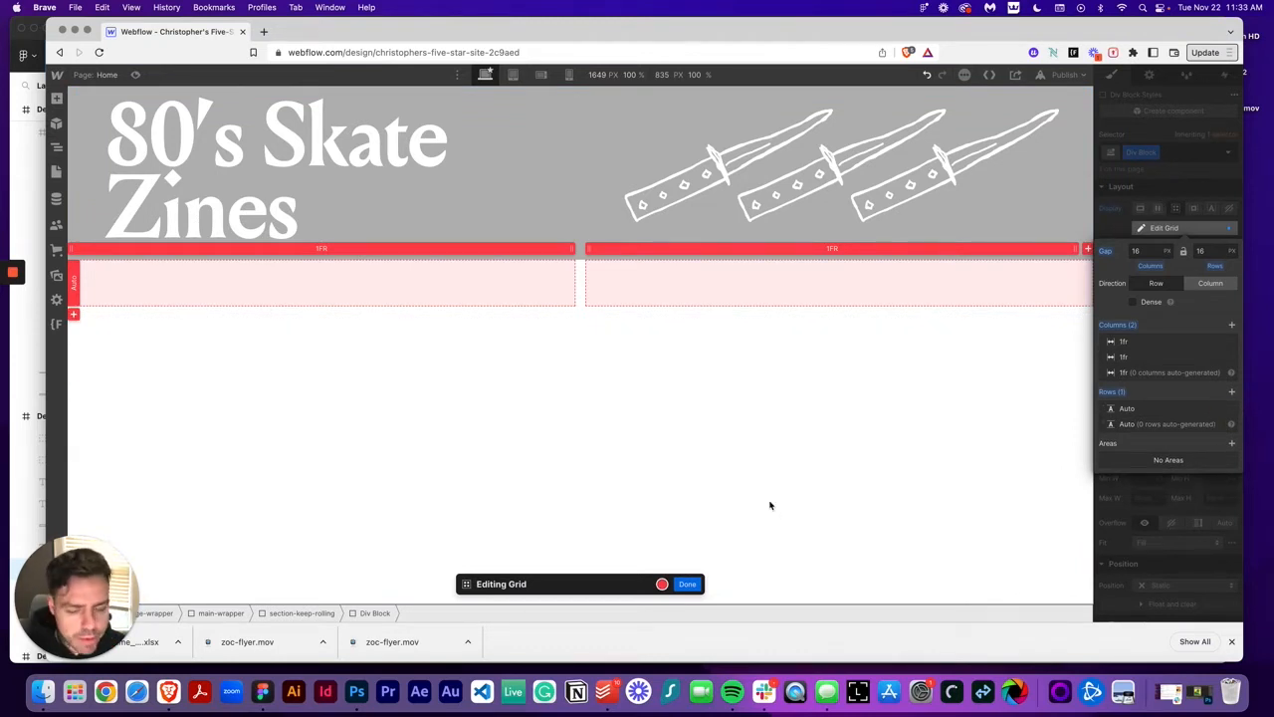
{"action": "left_click", "coordinate": [1149, 252]}
{"action": "type", "text": "0"}
{"action": "key", "text": "Tab"}
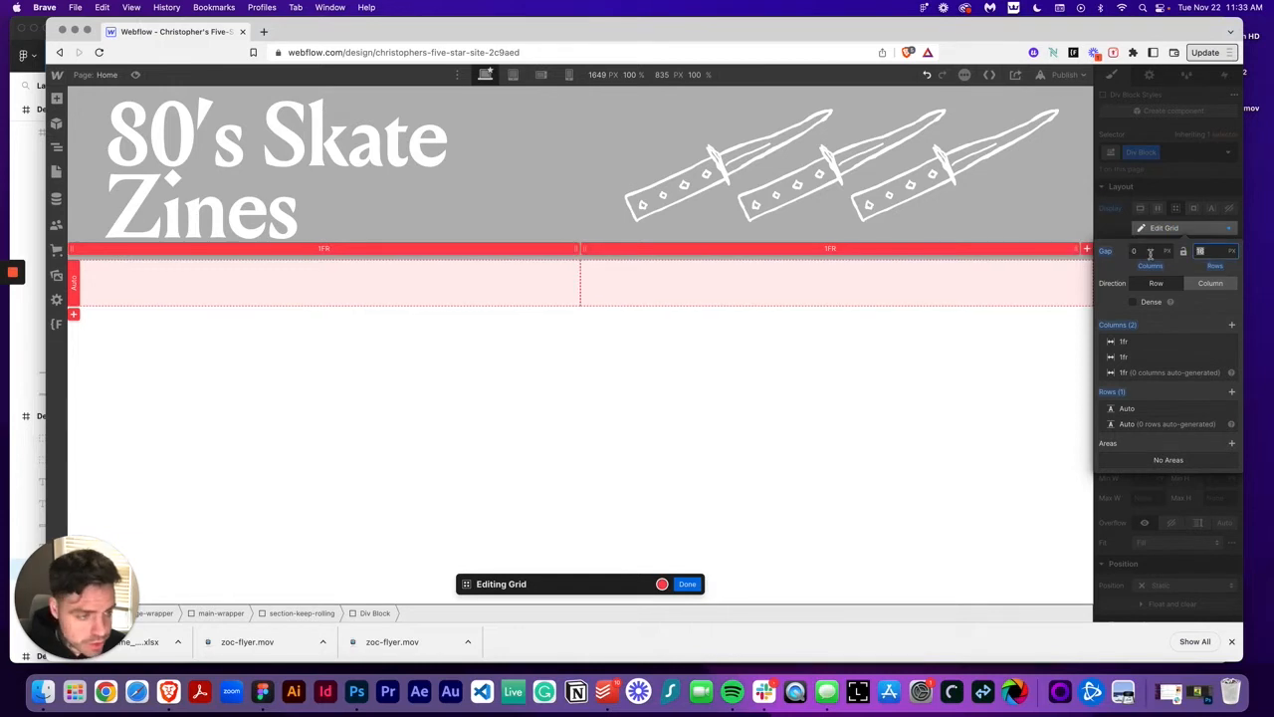
{"action": "type", "text": "0"}
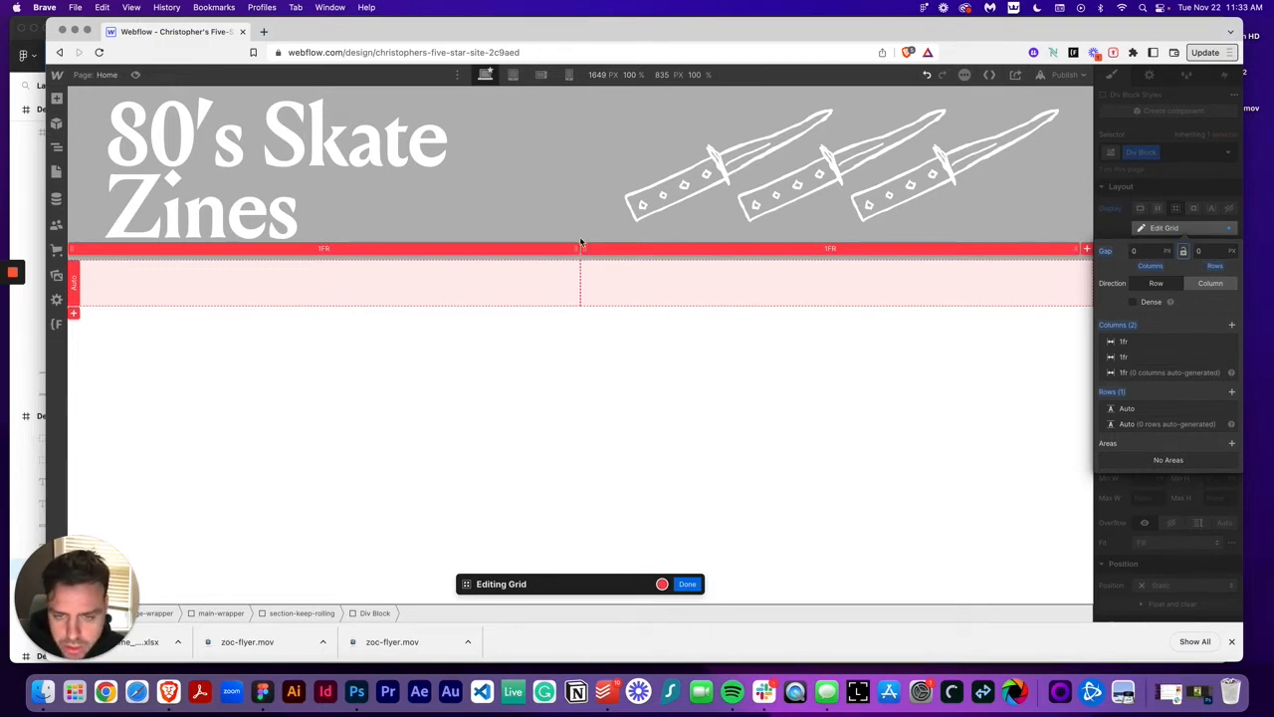
{"action": "left_click_drag", "start_coordinate": [582, 242], "coordinate": [420, 243]}
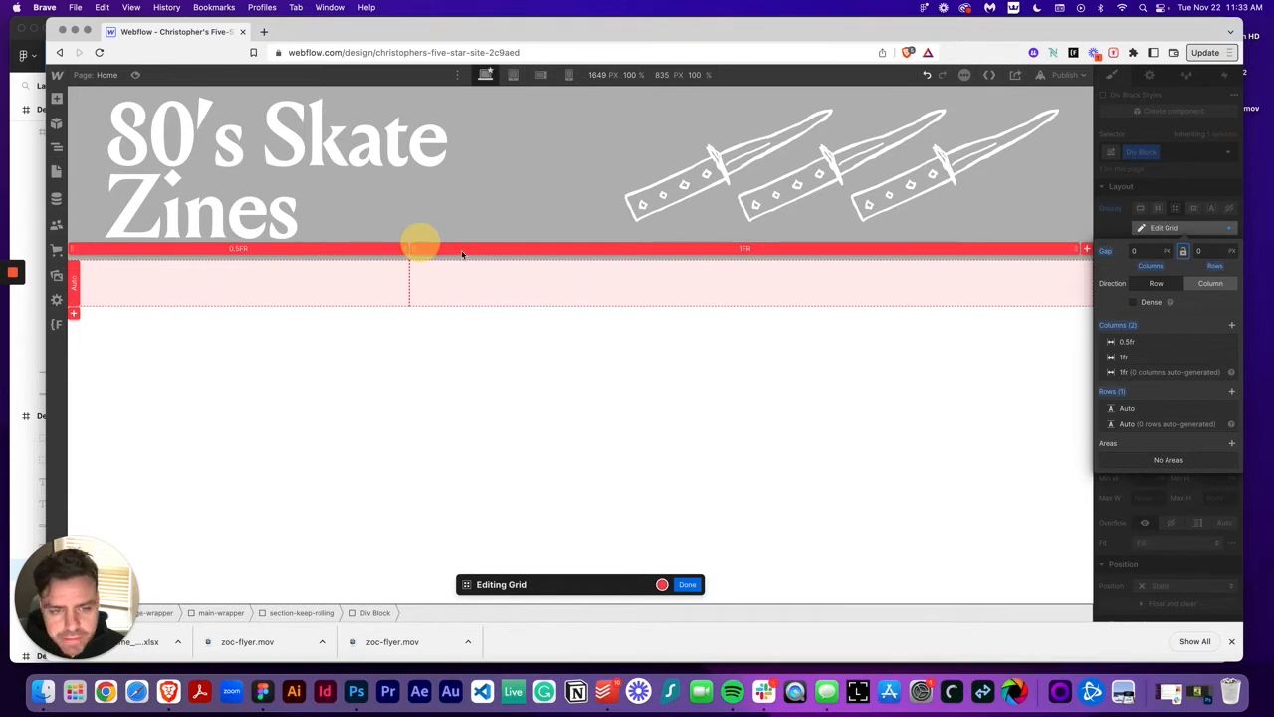
{"action": "left_click", "coordinate": [1198, 185]}
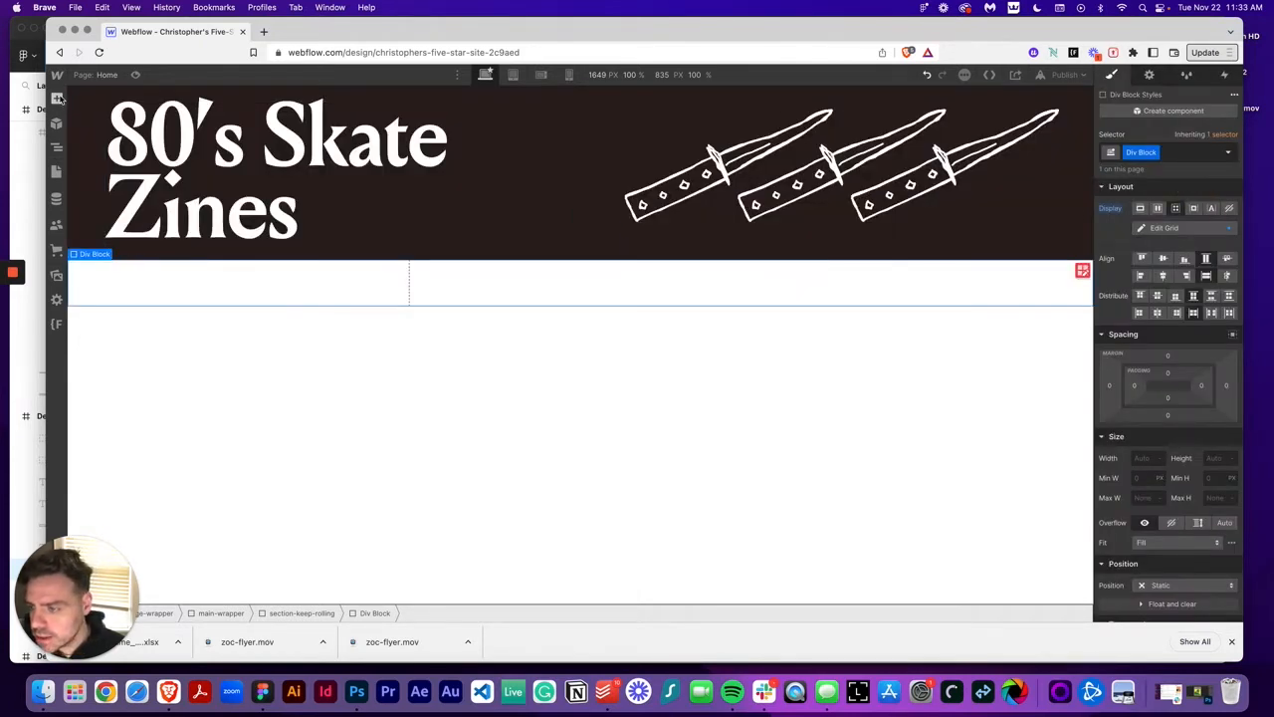
Step: Give the grid div block inside section-keep-rolling the class rolling_grid
{"action": "left_click", "coordinate": [1156, 154]}
{"action": "left_click", "coordinate": [1150, 172]}
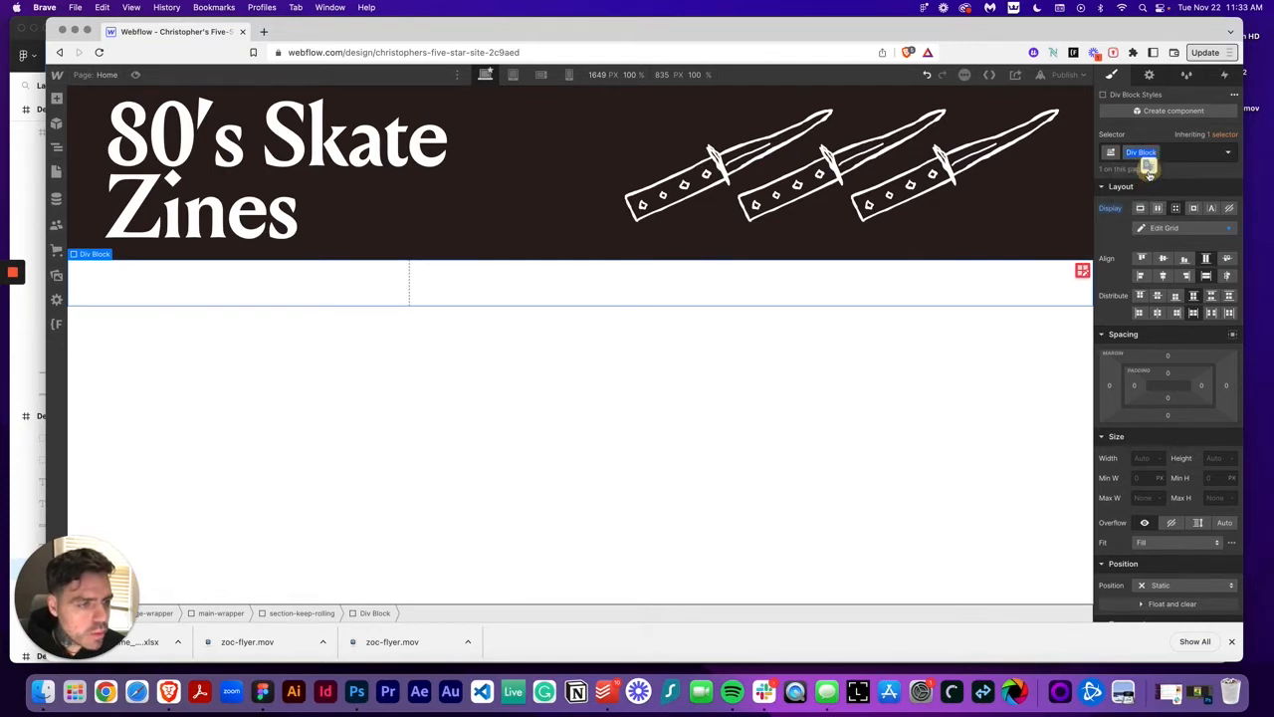
{"action": "type", "text": "c"}
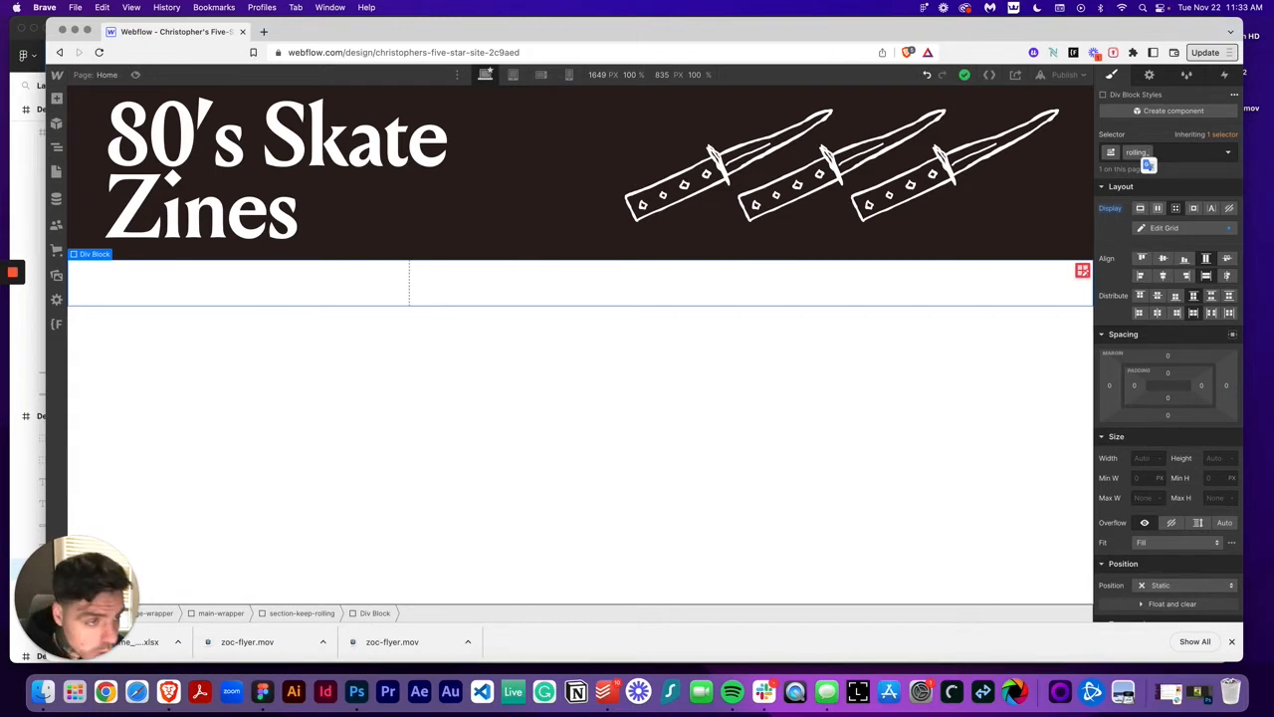
{"action": "type", "text": "olling_grid"}
{"action": "key", "text": "Return"}
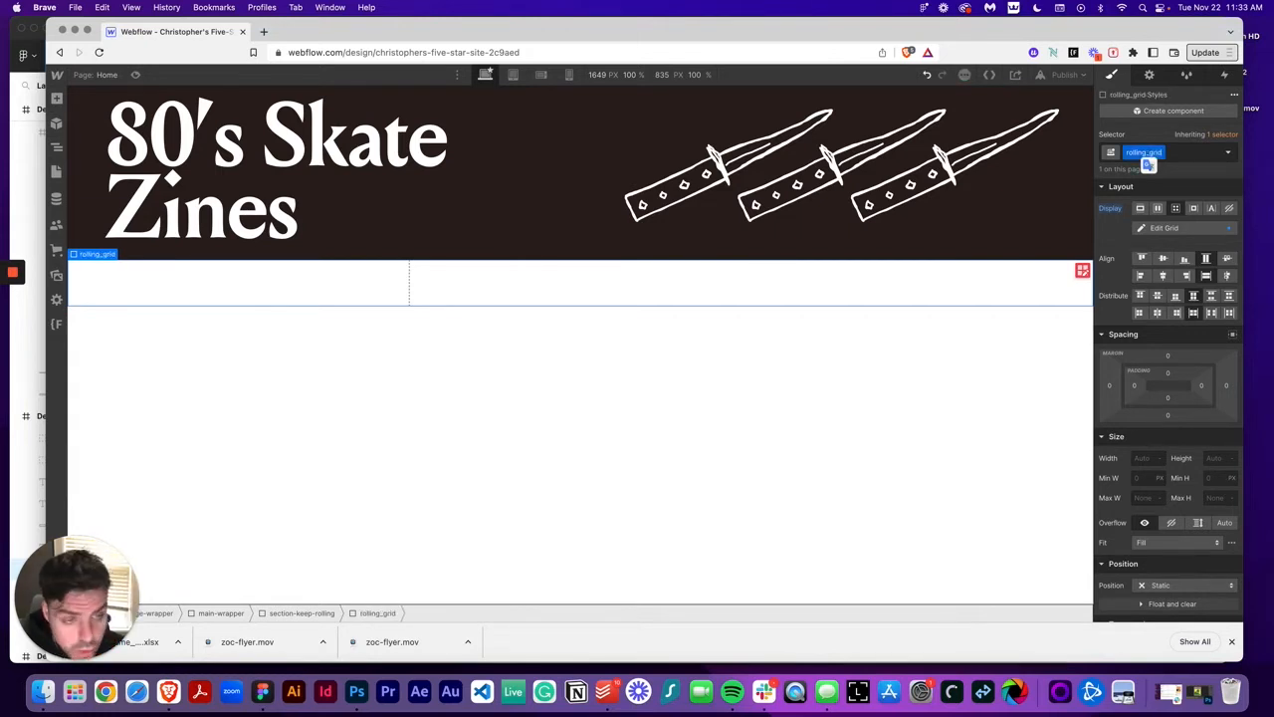
Step: Add a div block in each cell of rolling_grid and give the first one the class wheel_wrapper
{"action": "left_click", "coordinate": [55, 98]}
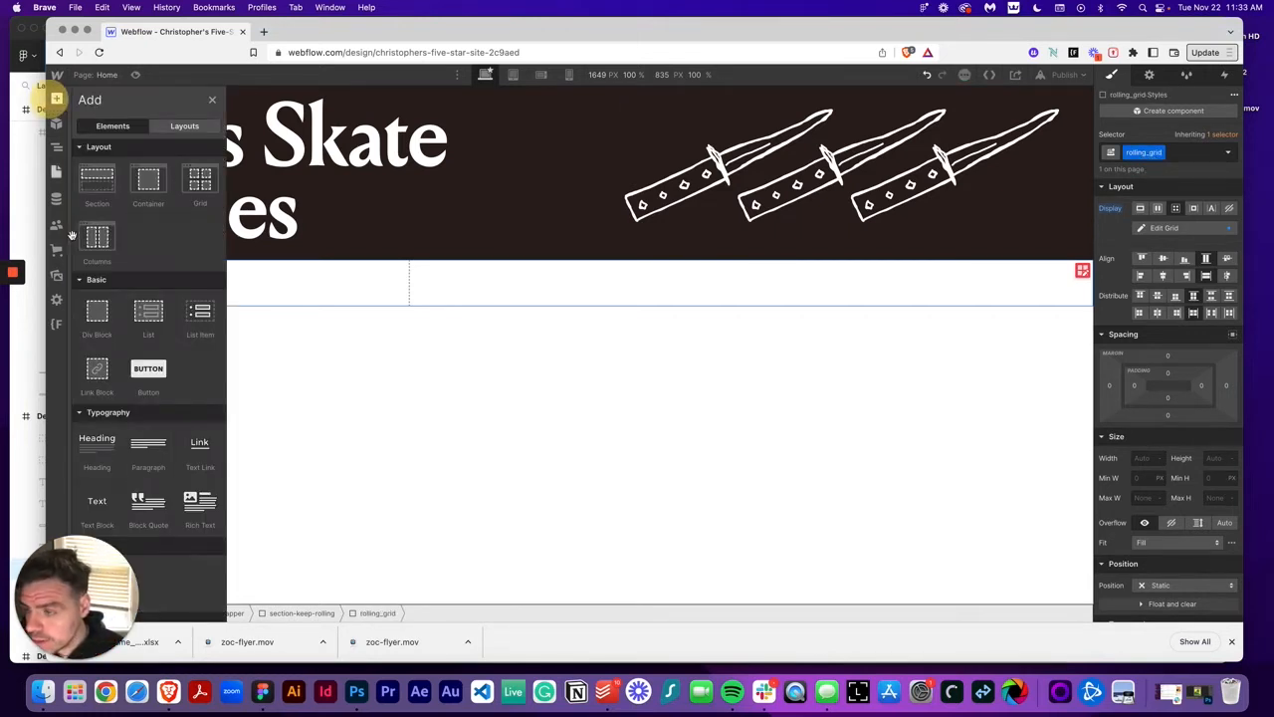
{"action": "left_click", "coordinate": [100, 313]}
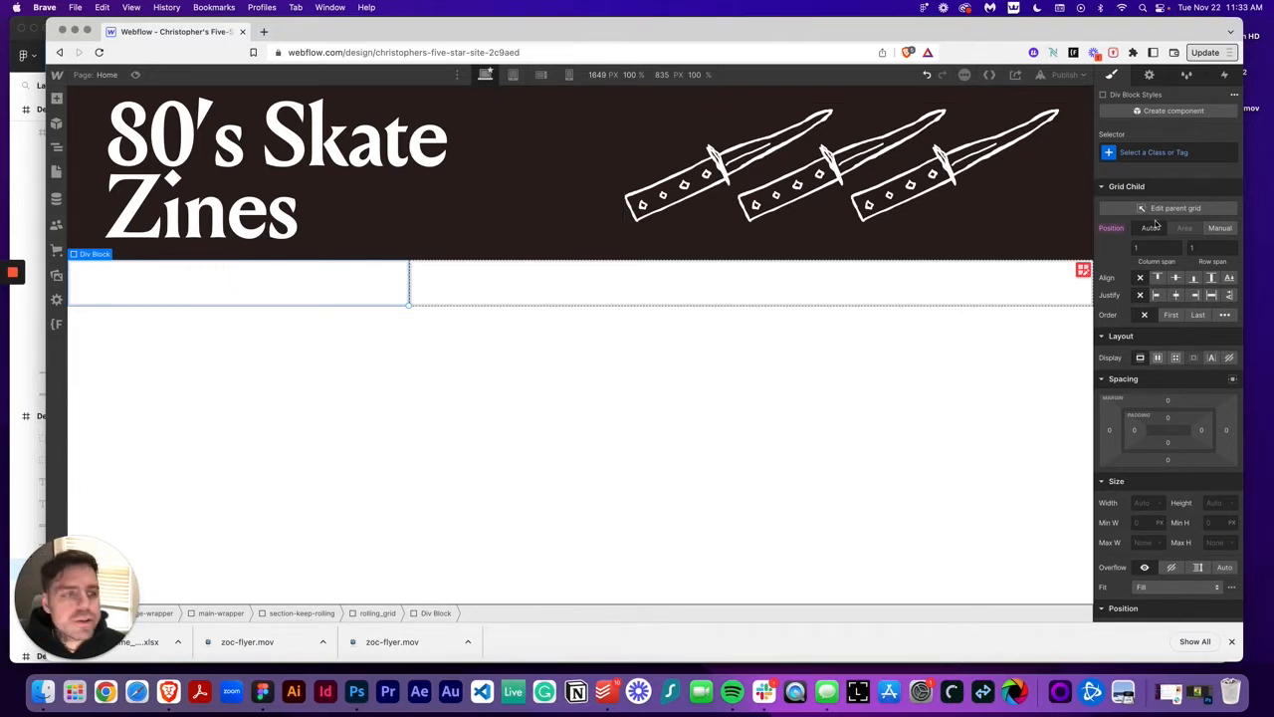
{"action": "left_click", "coordinate": [1165, 154]}
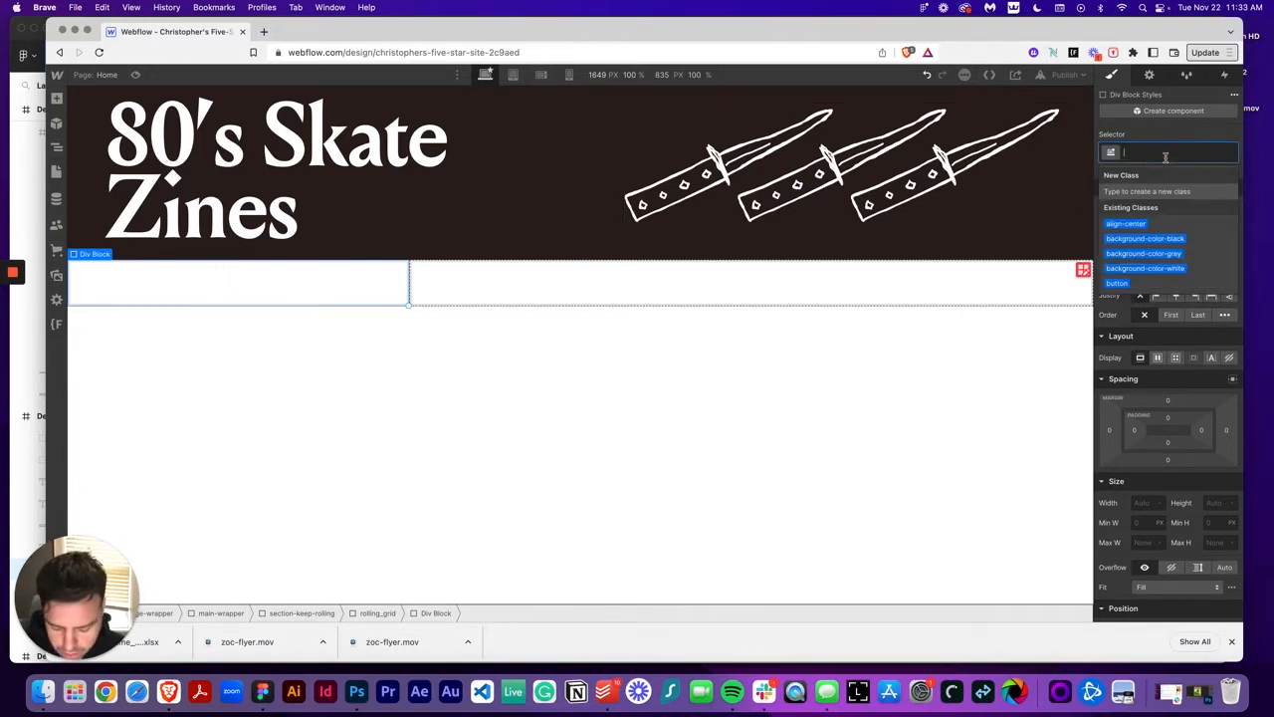
{"action": "type", "text": "eel"}
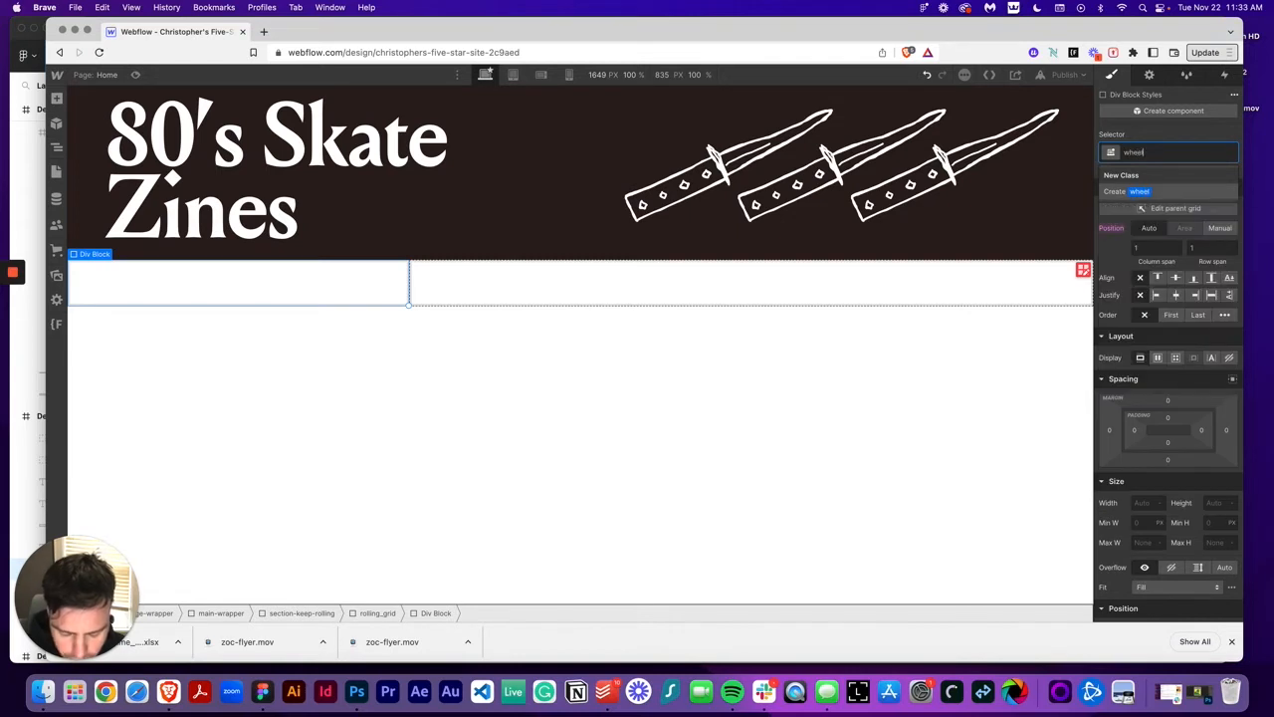
{"action": "type", "text": "_wrapper"}
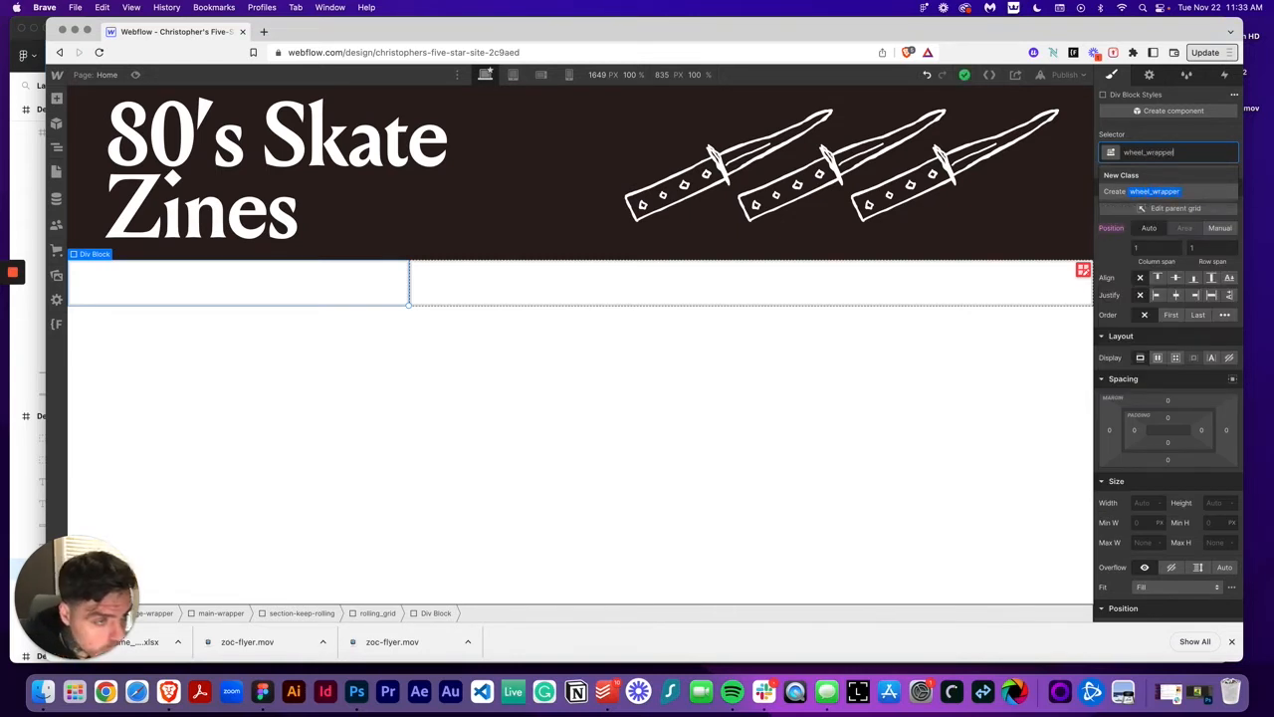
{"action": "key", "text": "Return"}
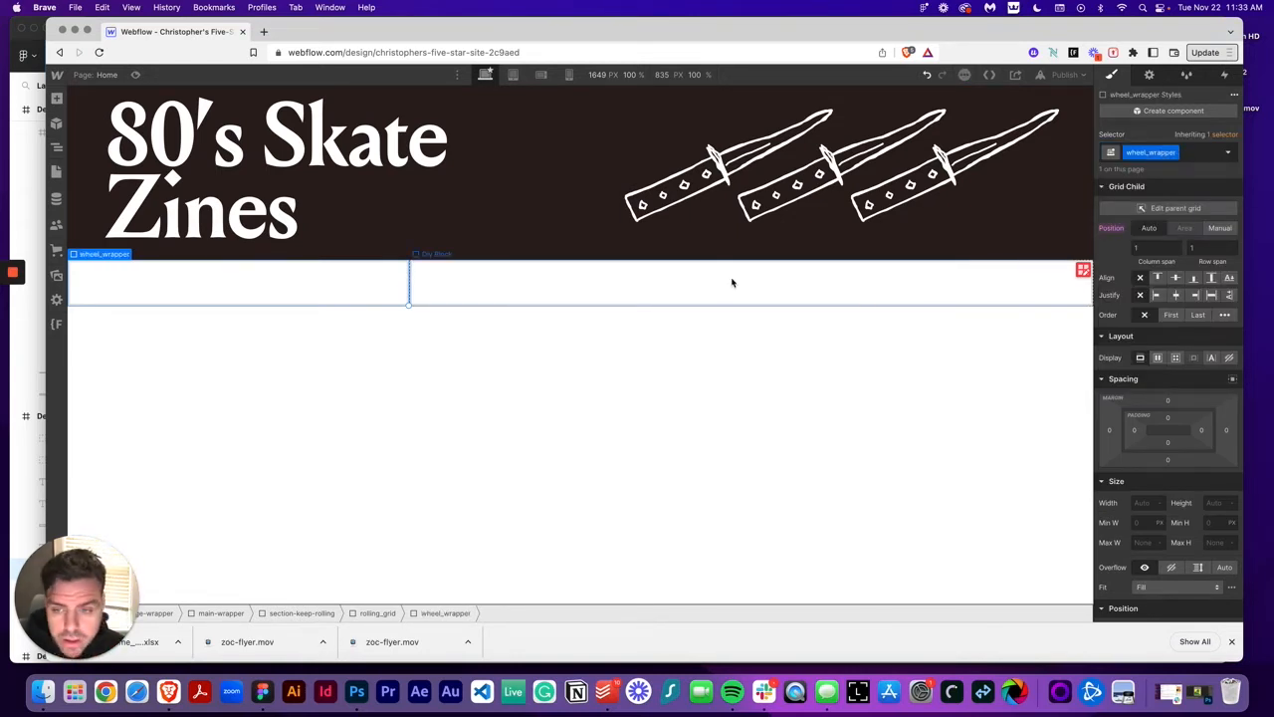
Step: Give the div block in the second, wider grid cell the class text_wrapper
{"action": "left_click", "coordinate": [732, 283]}
{"action": "left_click", "coordinate": [1151, 152]}
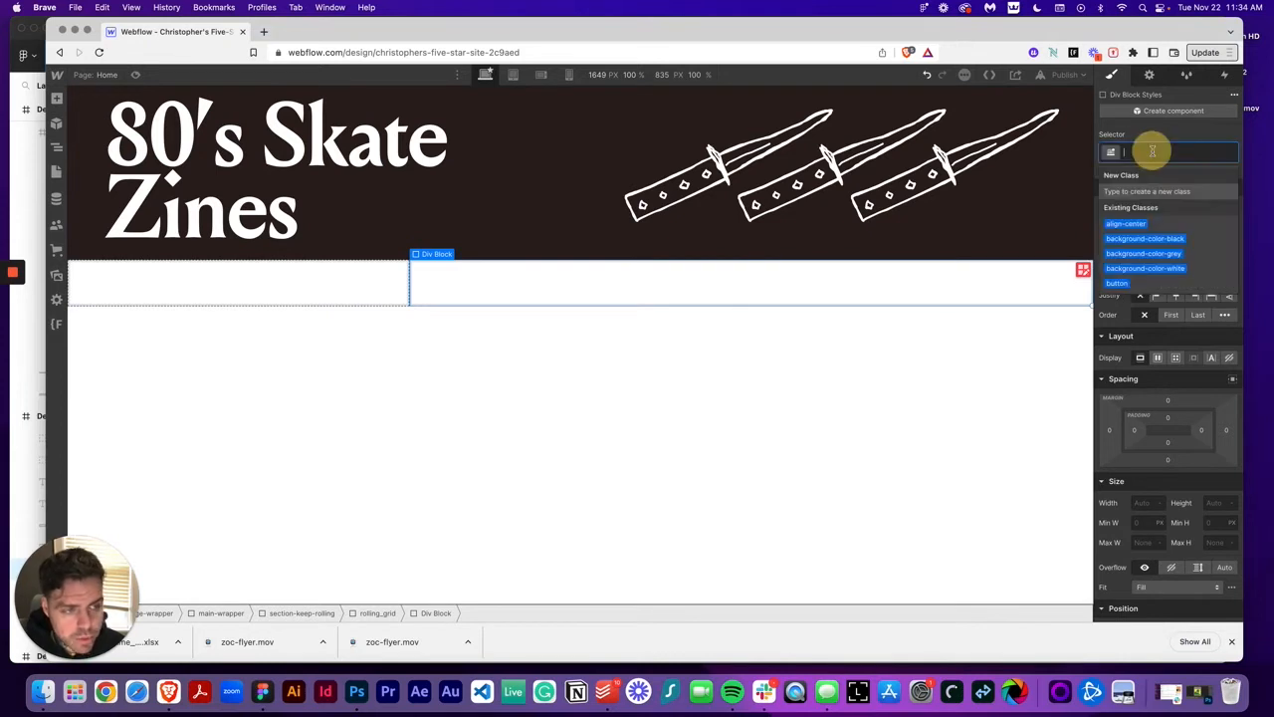
{"action": "type", "text": "text_w"}
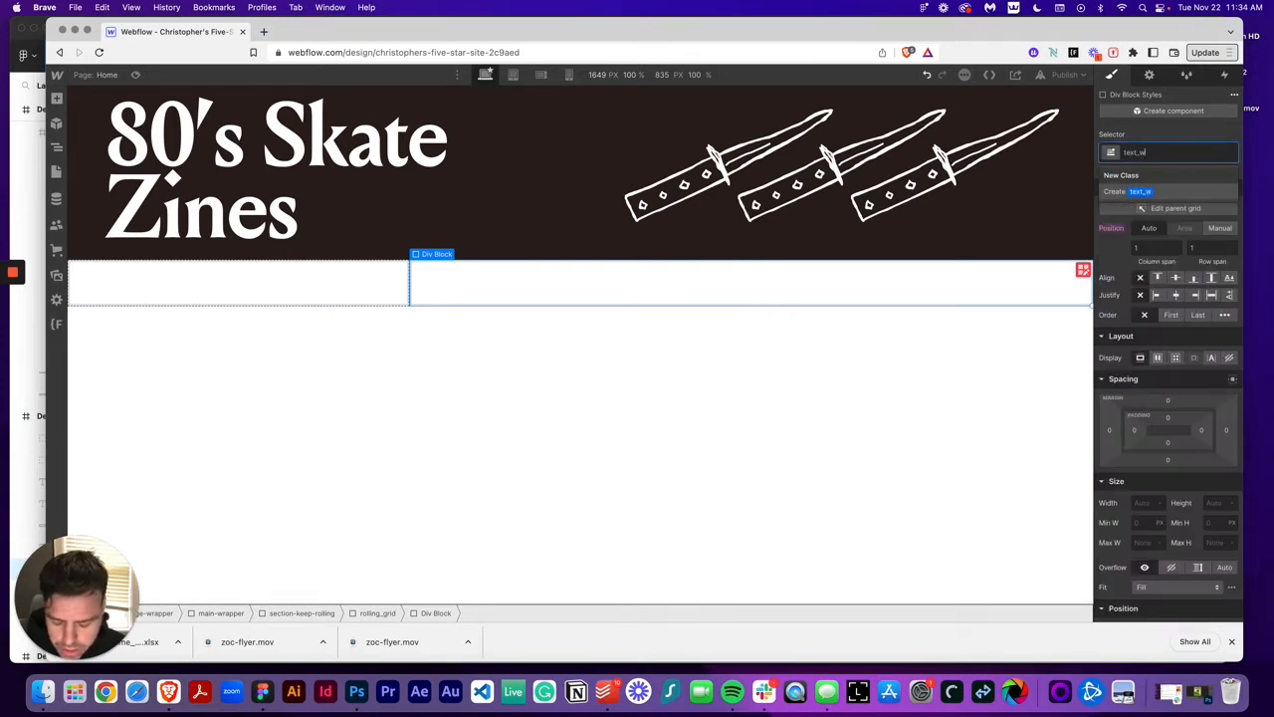
{"action": "type", "text": "rapper"}
{"action": "key", "text": "Return"}
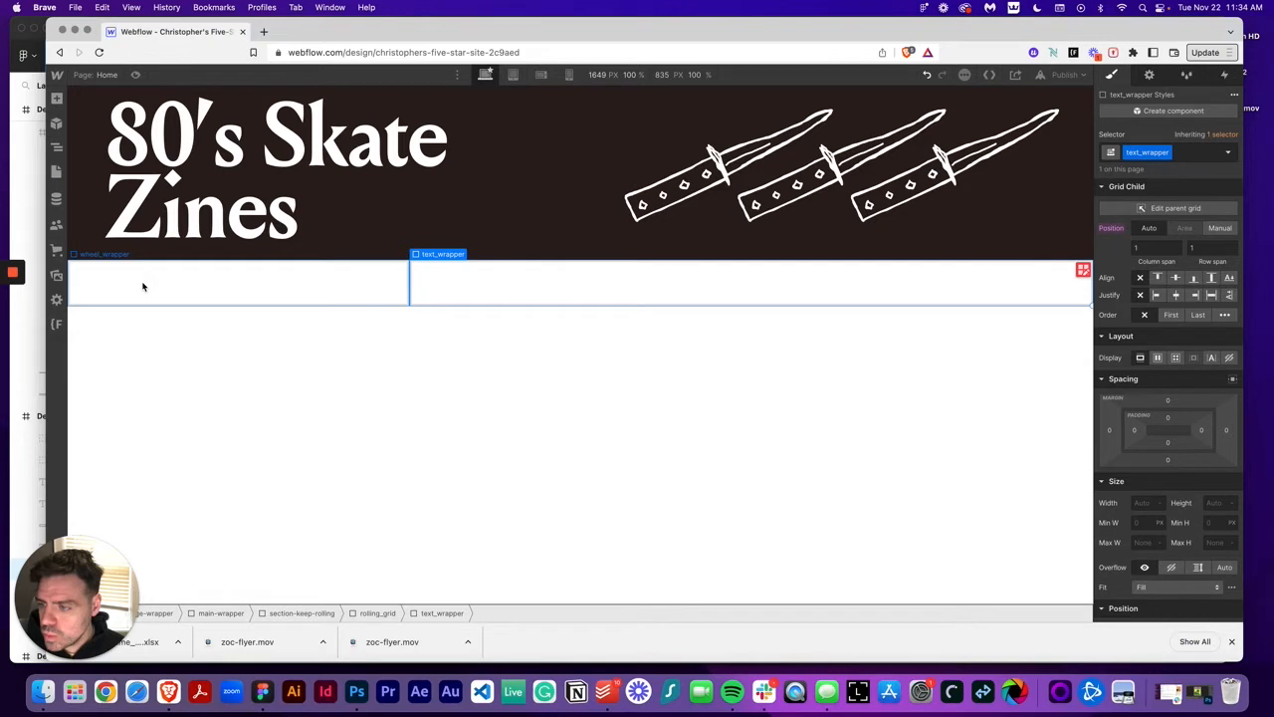
Step: Add an image element, place it inside wheel_wrapper and set its source to wheel.png
{"action": "left_click", "coordinate": [56, 98]}
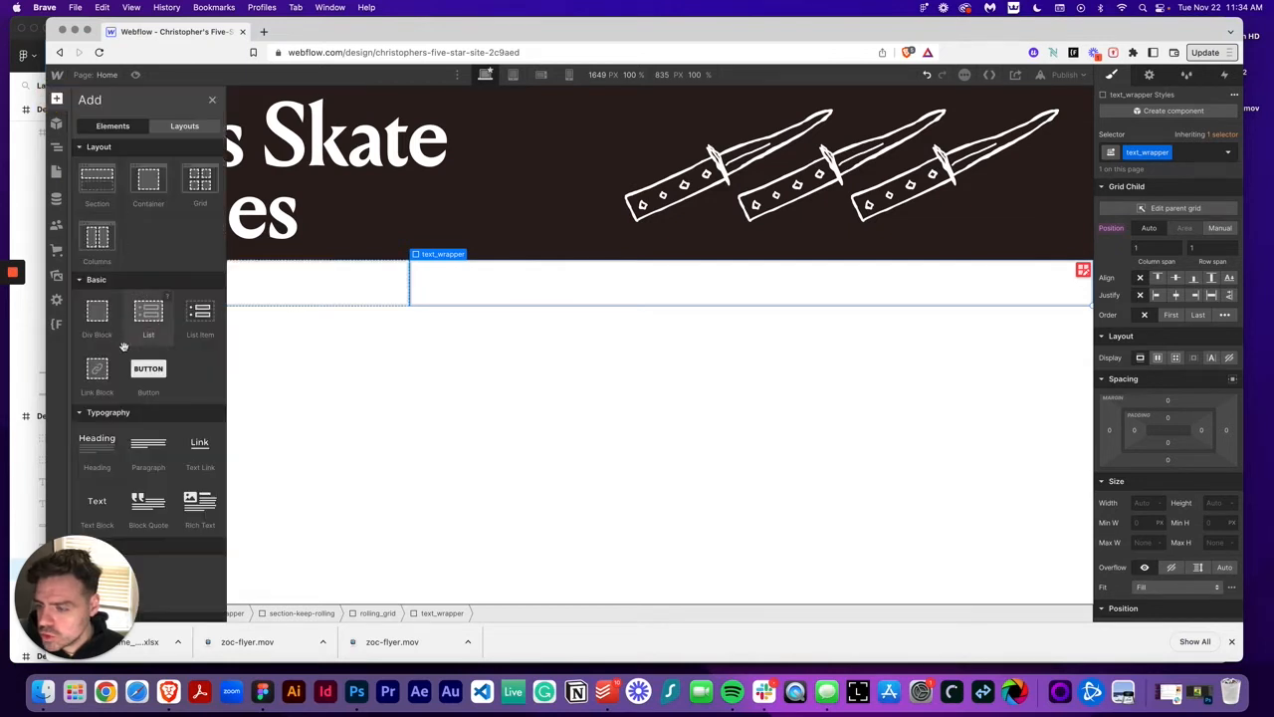
{"action": "scroll", "coordinate": [97, 418], "scroll_direction": "down", "scroll_amount": 5}
{"action": "left_click", "coordinate": [97, 397]}
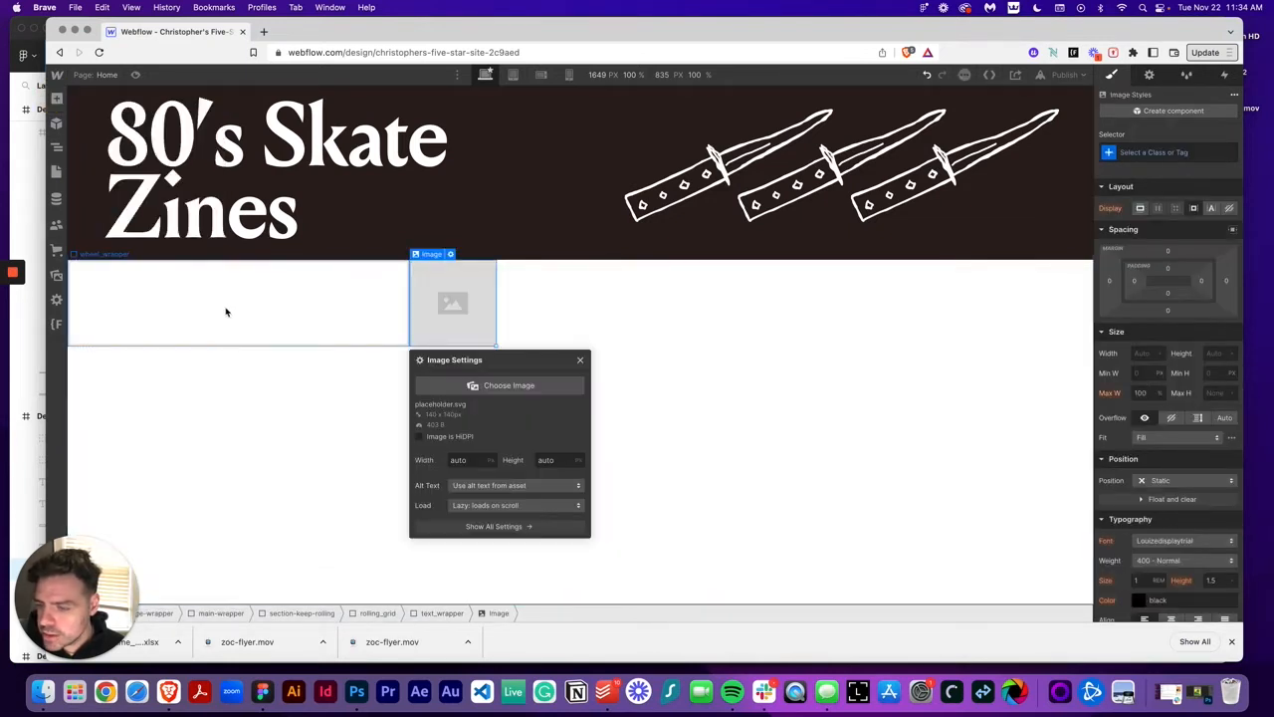
{"action": "left_click_drag", "start_coordinate": [474, 320], "coordinate": [355, 312]}
{"action": "left_click", "coordinate": [204, 387]}
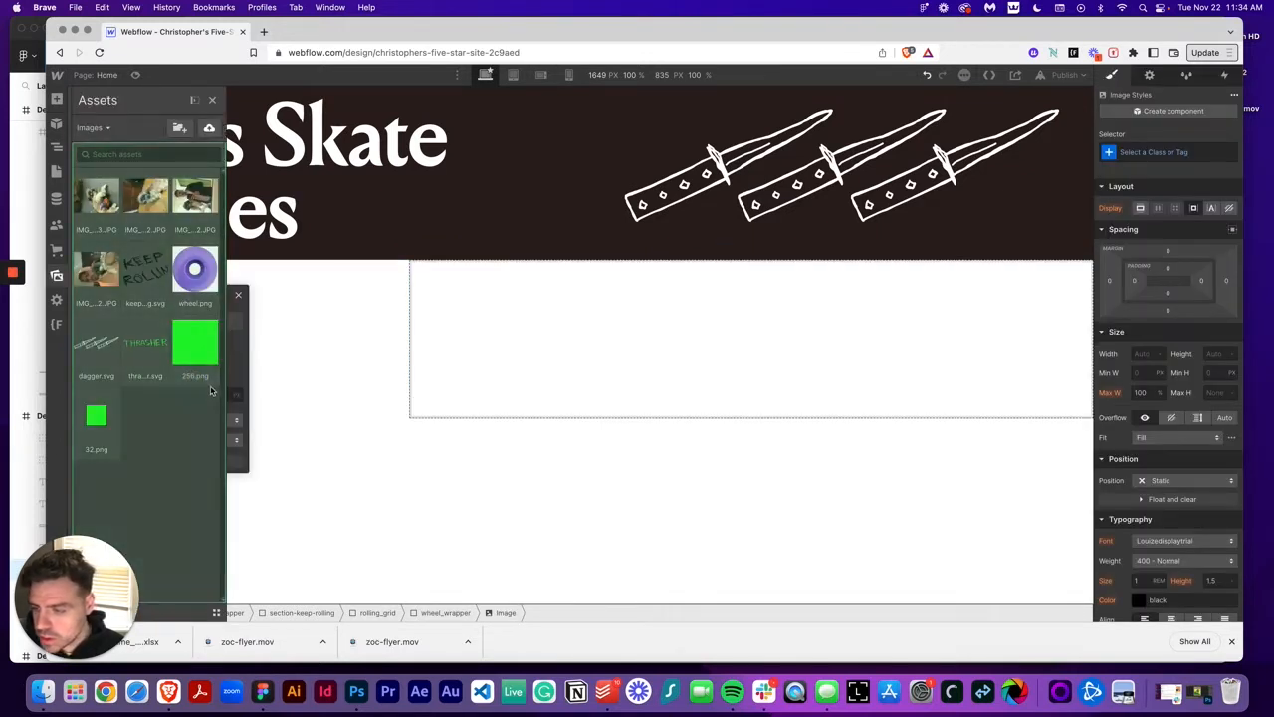
{"action": "left_click", "coordinate": [204, 284]}
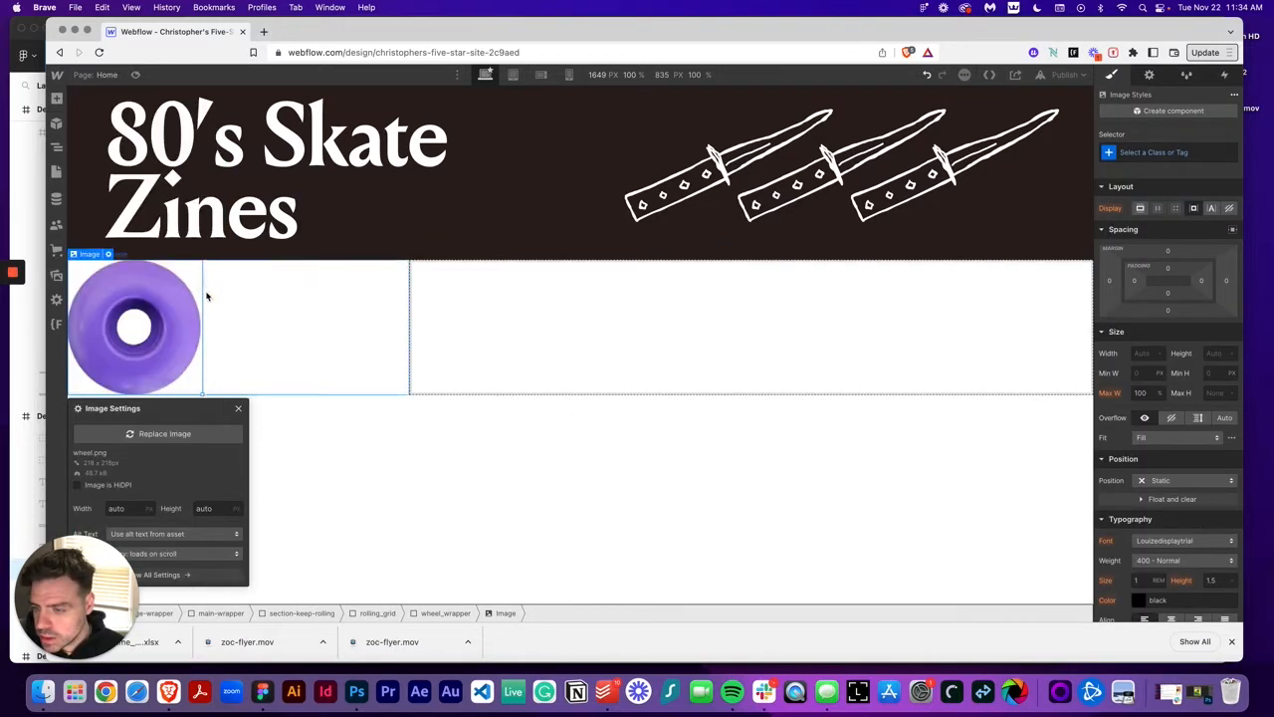
{"action": "left_click", "coordinate": [240, 409]}
Step: Add a second image to wheel_wrapper beside the wheel, using keep-rolling.svg
{"action": "left_click", "coordinate": [259, 328]}
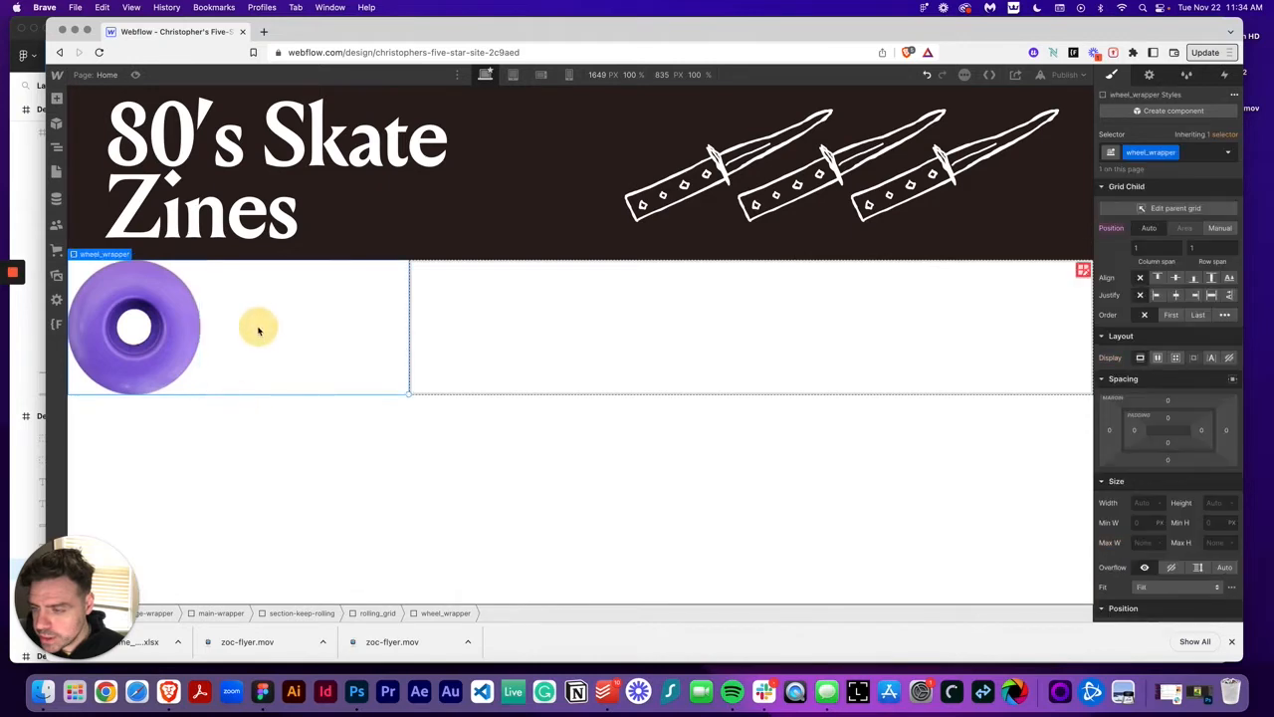
{"action": "left_click", "coordinate": [55, 98]}
{"action": "scroll", "coordinate": [112, 453], "scroll_direction": "down", "scroll_amount": 5}
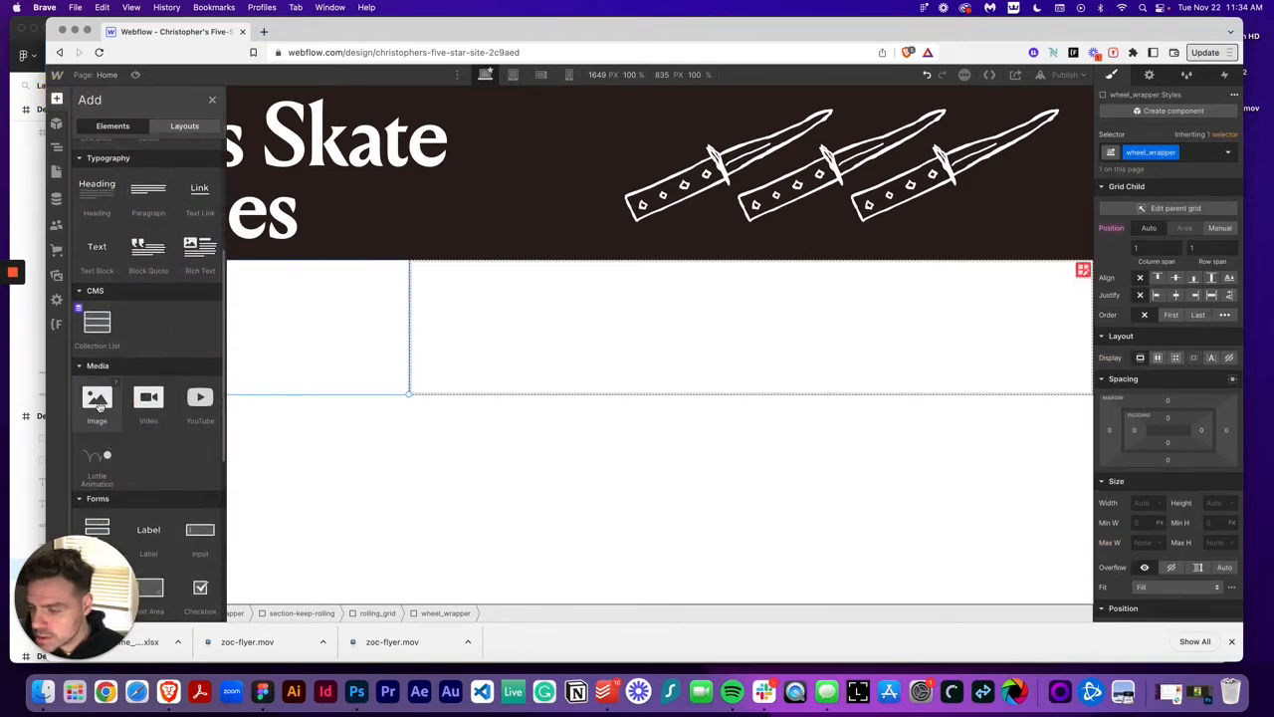
{"action": "left_click", "coordinate": [98, 406]}
{"action": "left_click", "coordinate": [316, 411]}
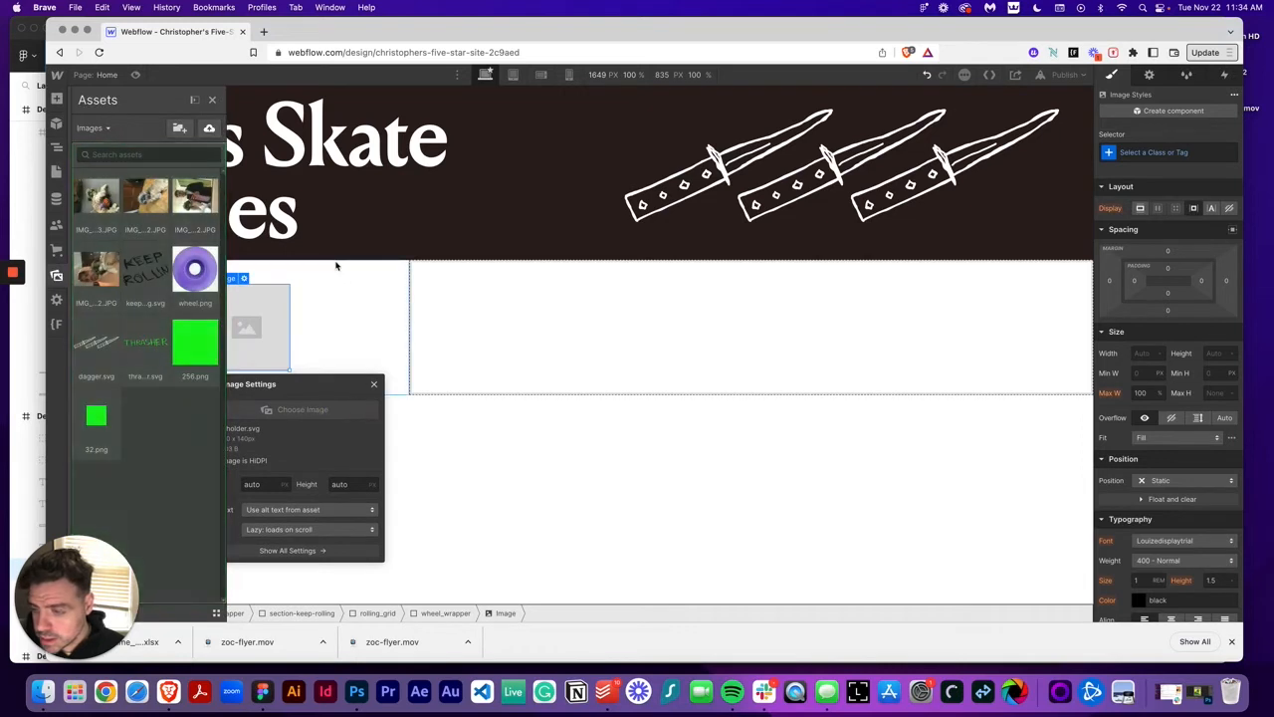
{"action": "left_click", "coordinate": [146, 267]}
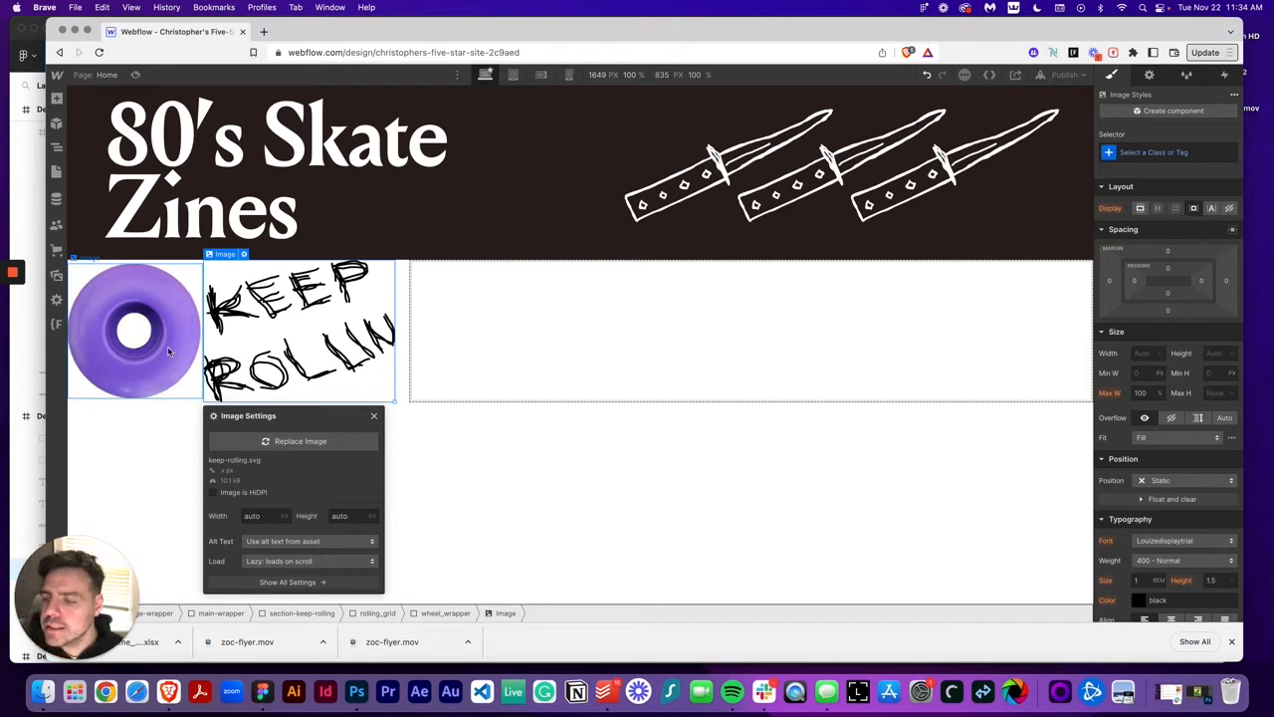
{"action": "left_click", "coordinate": [374, 415]}
Step: Switch to Figma to examine the wheel and lettering group below the header, and return to Webflow
{"action": "left_click", "coordinate": [262, 690]}
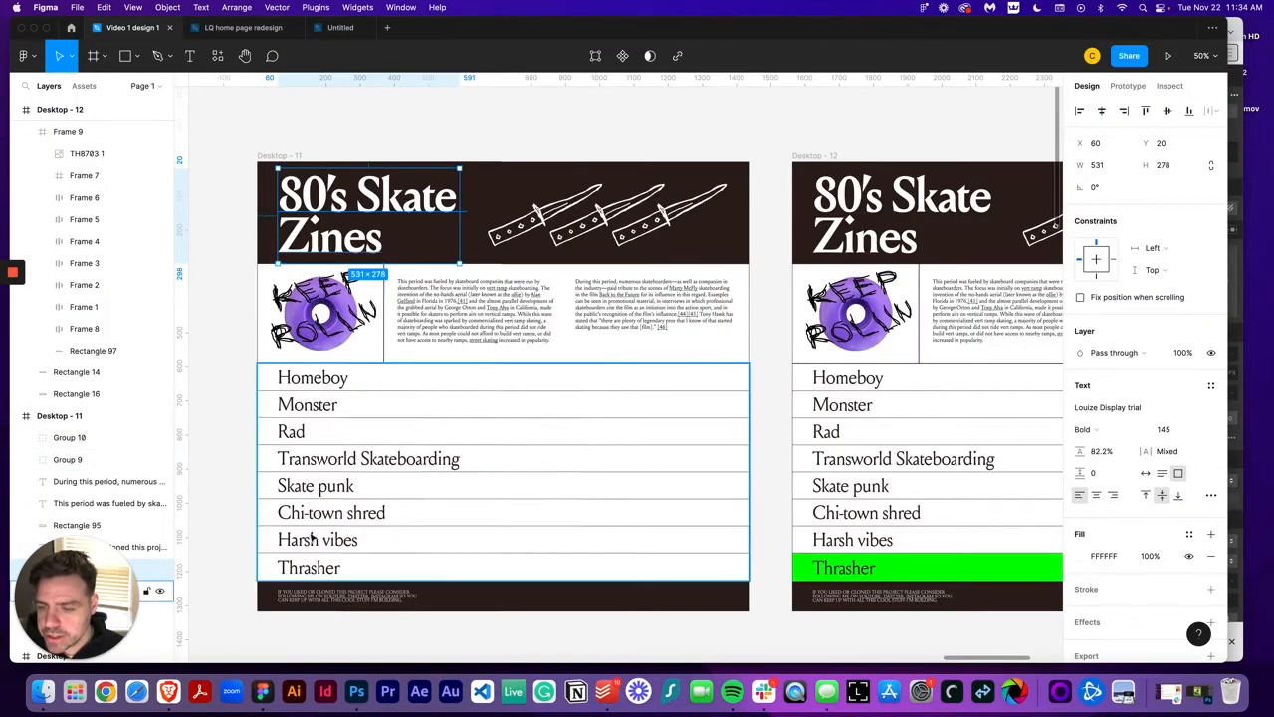
{"action": "left_click", "coordinate": [109, 459]}
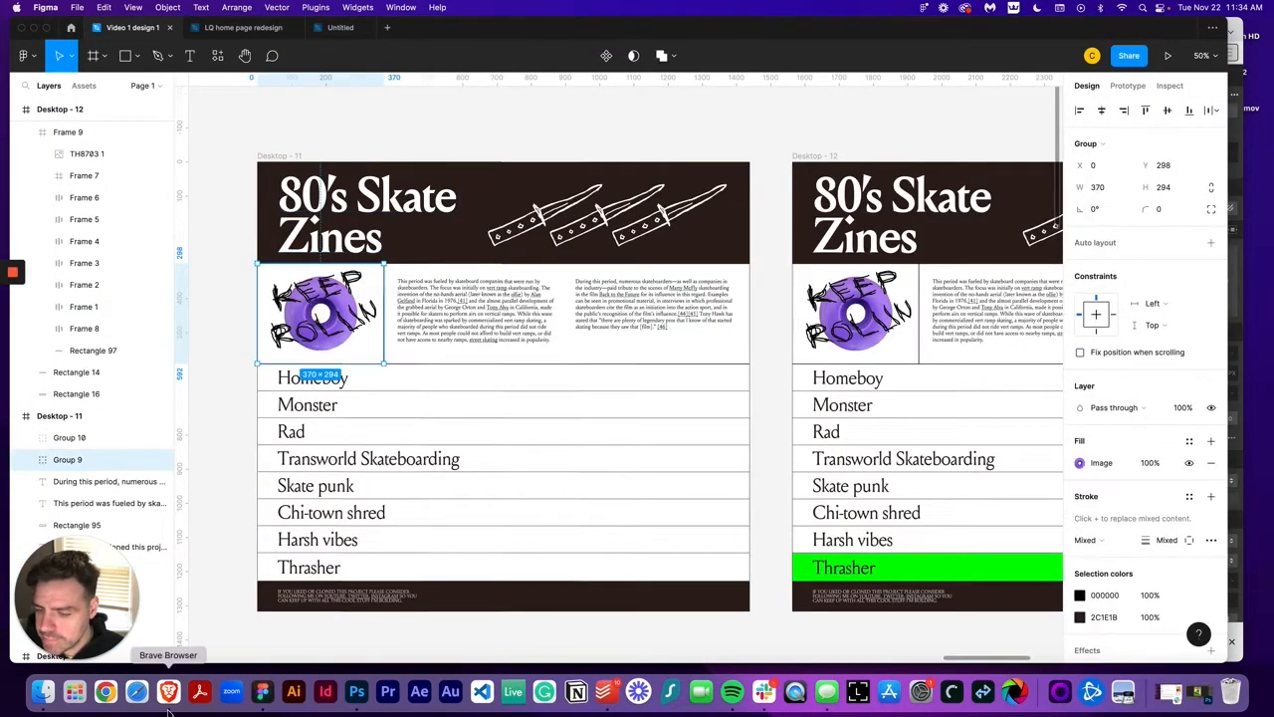
{"action": "left_click", "coordinate": [169, 689]}
Step: Center wheel_wrapper both vertically and horizontally within its grid cell
{"action": "left_click", "coordinate": [186, 387]}
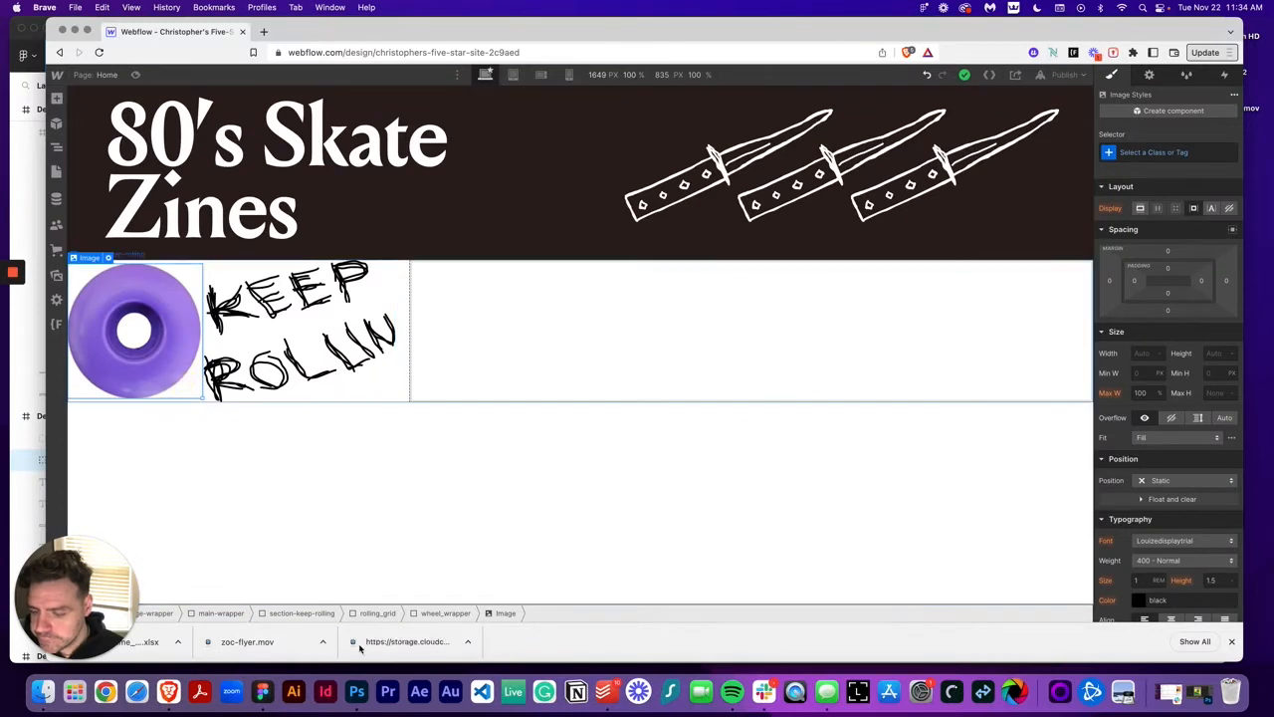
{"action": "left_click", "coordinate": [453, 614]}
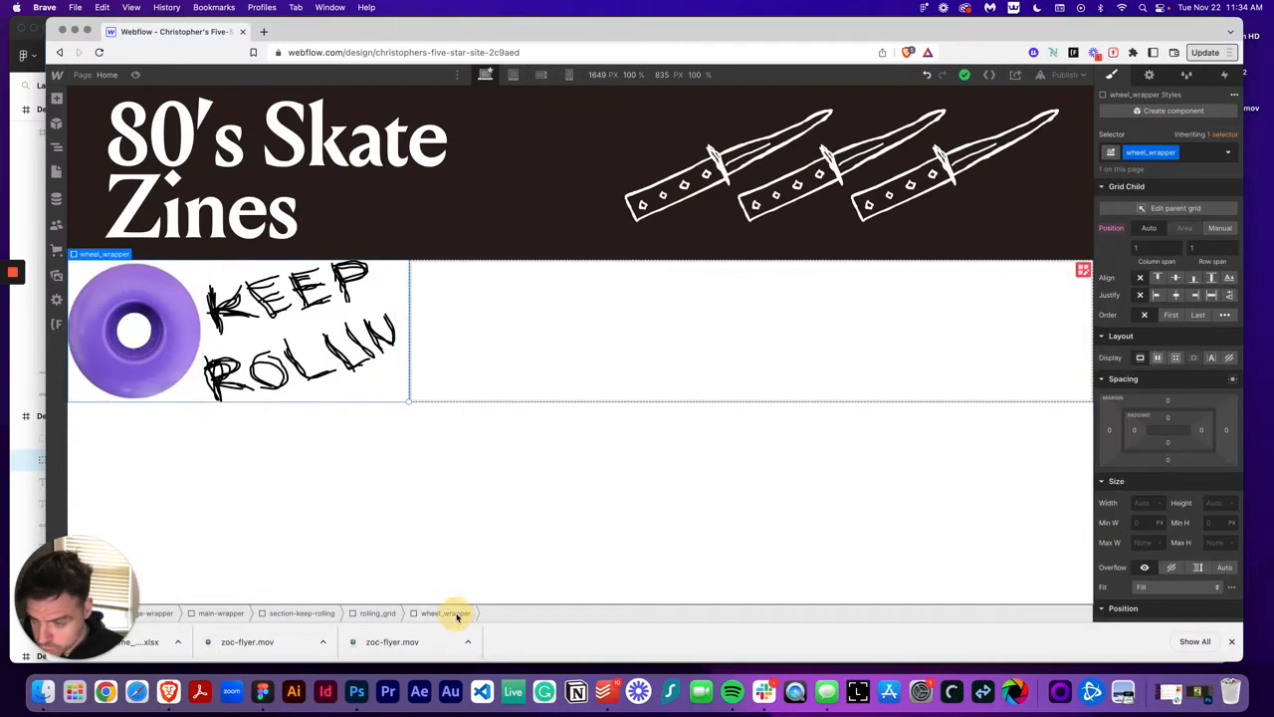
{"action": "left_click", "coordinate": [1175, 294]}
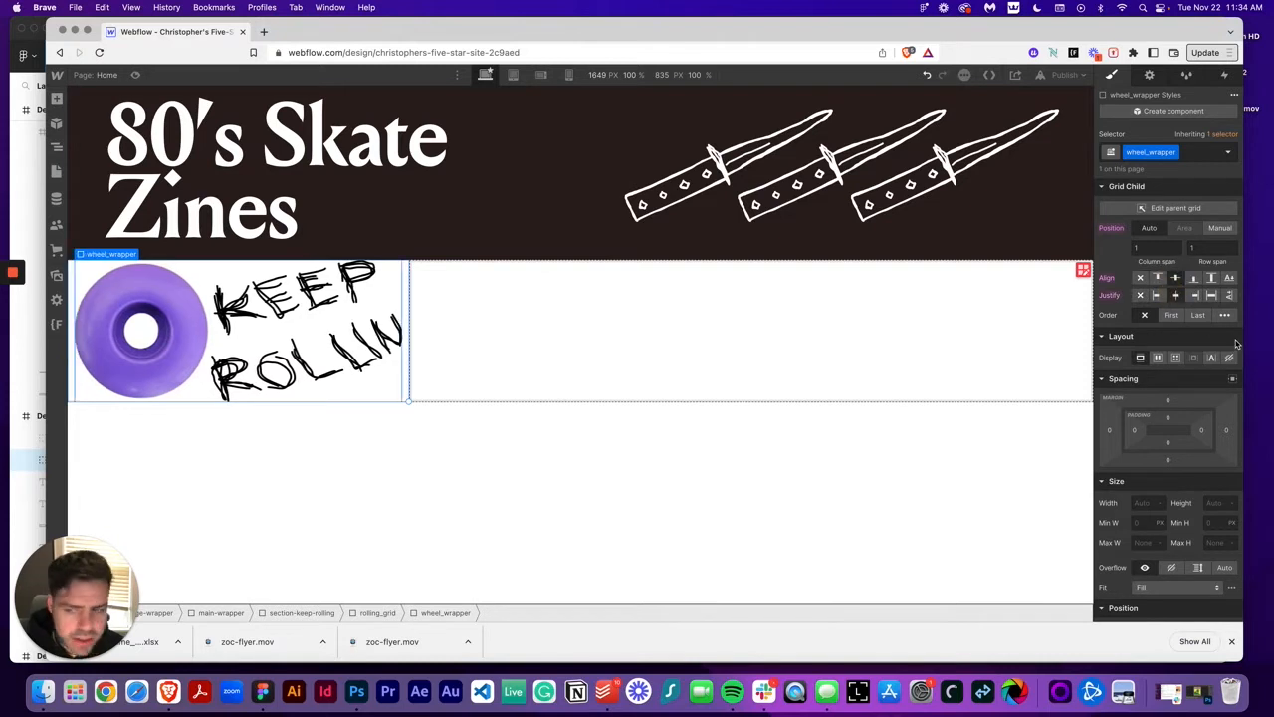
Step: Set the position of the purple wheel image to Absolute
{"action": "left_click", "coordinate": [132, 324]}
{"action": "scroll", "coordinate": [1160, 478], "scroll_direction": "down", "scroll_amount": 1}
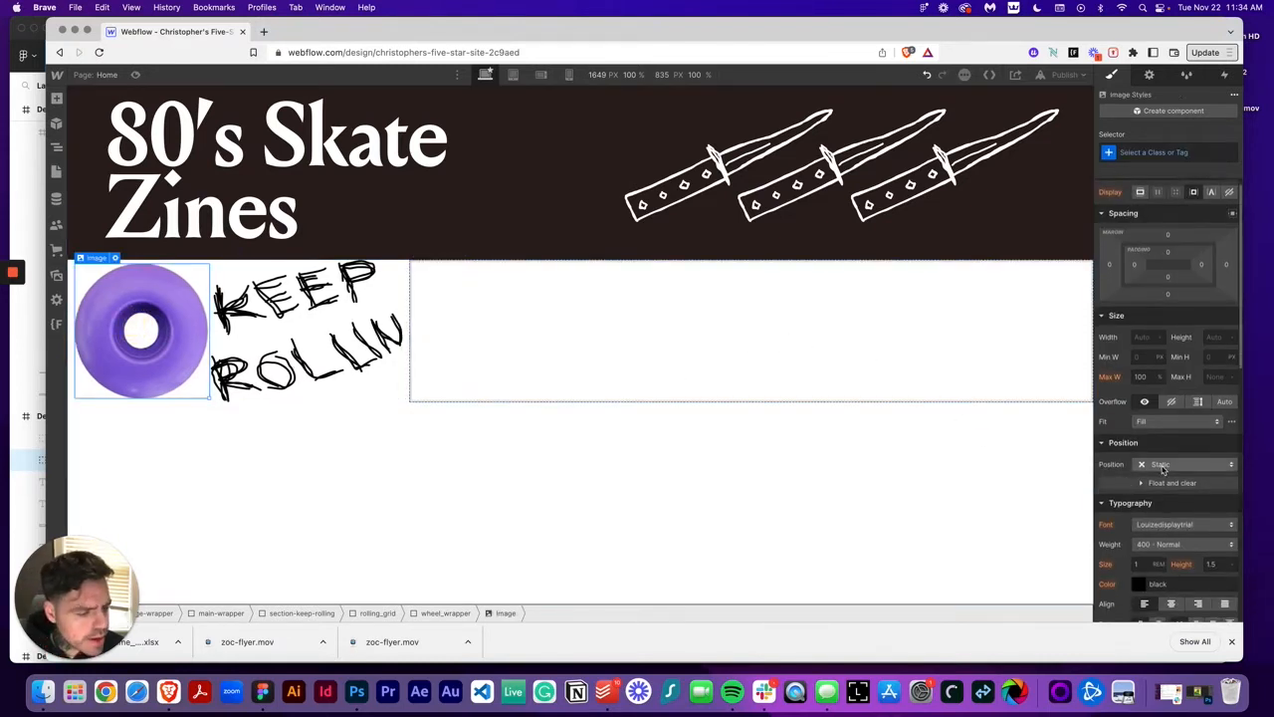
{"action": "left_click", "coordinate": [1162, 468]}
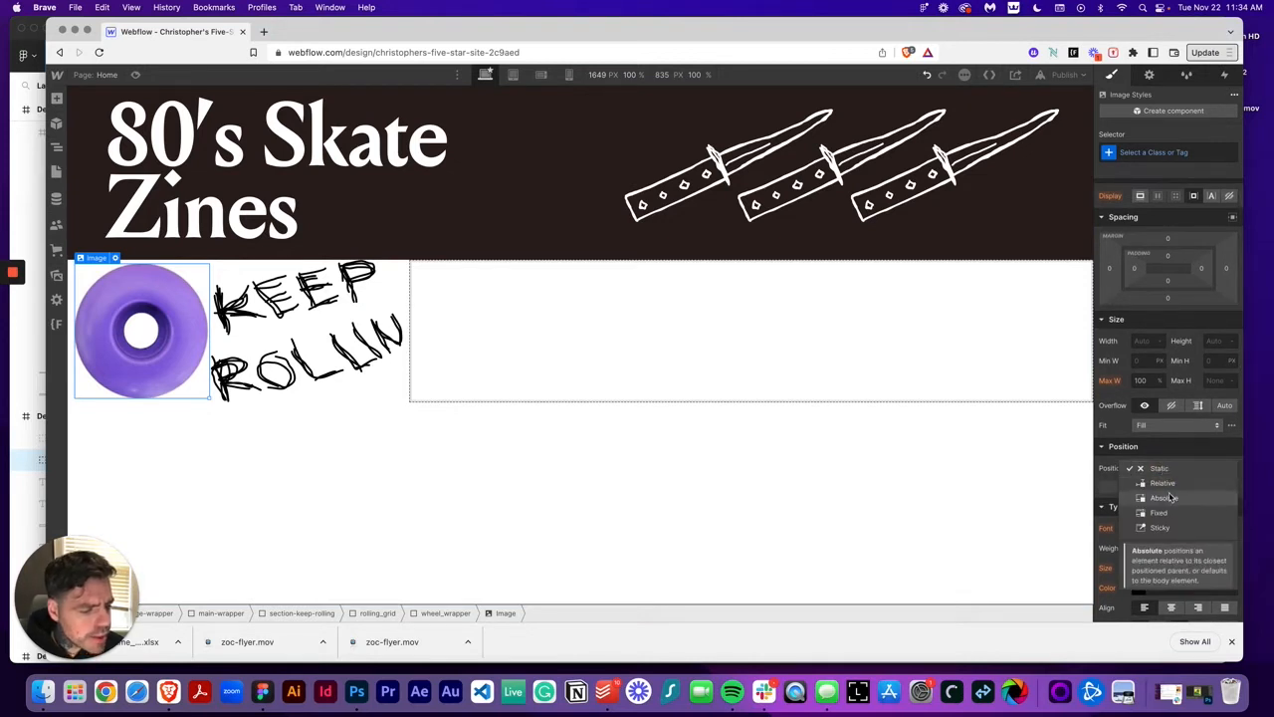
{"action": "left_click", "coordinate": [1161, 498]}
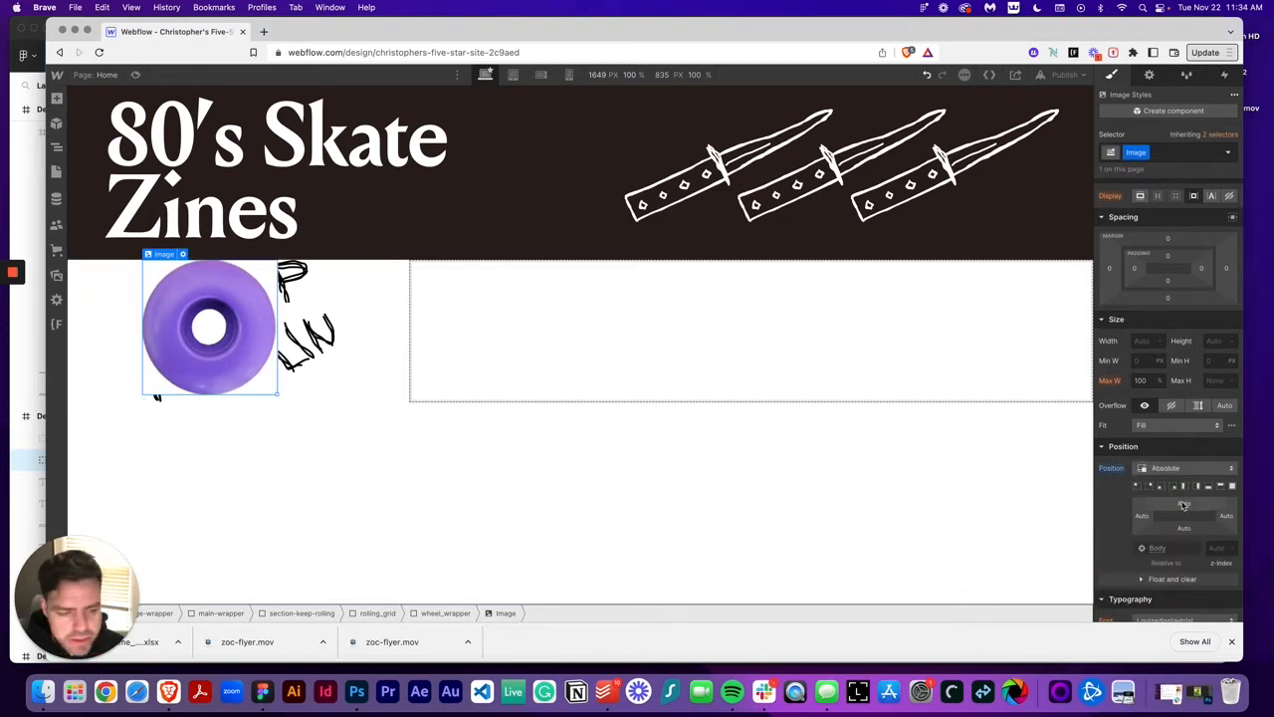
Step: Set the position of the keep-rolling lettering image to Relative so it layers over the purple wheel
{"action": "left_click", "coordinate": [301, 350]}
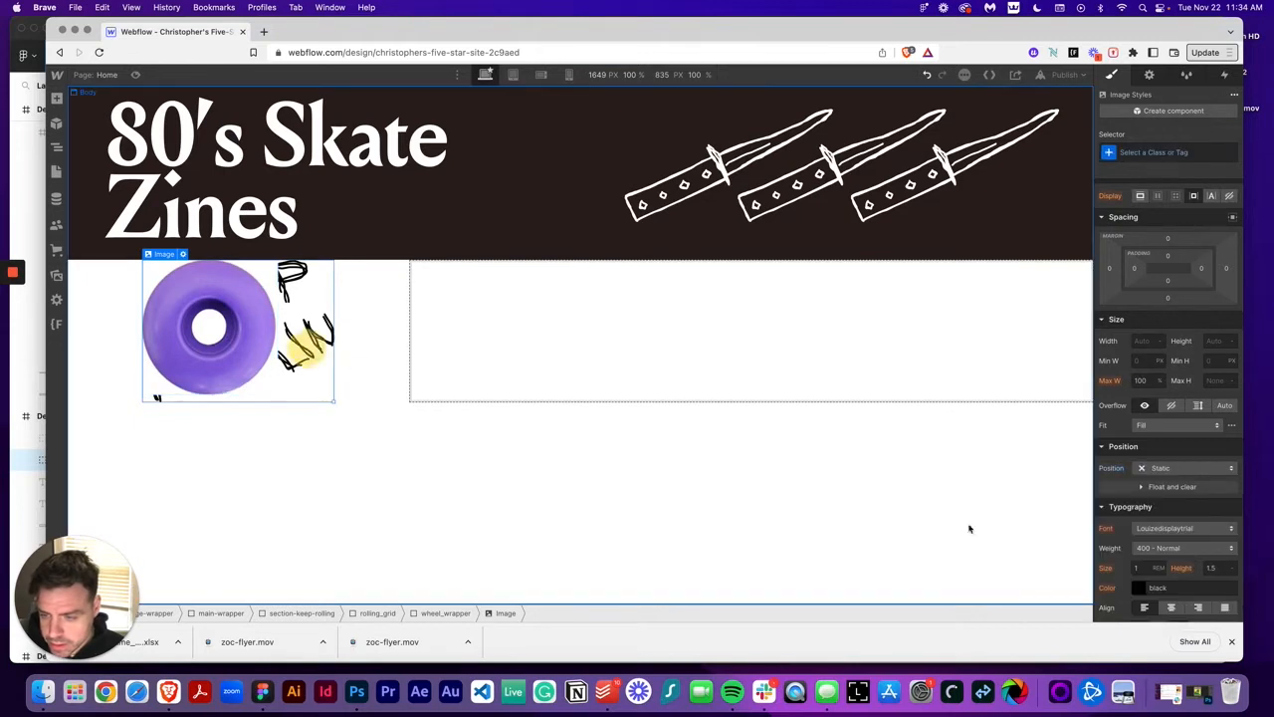
{"action": "left_click", "coordinate": [1203, 465]}
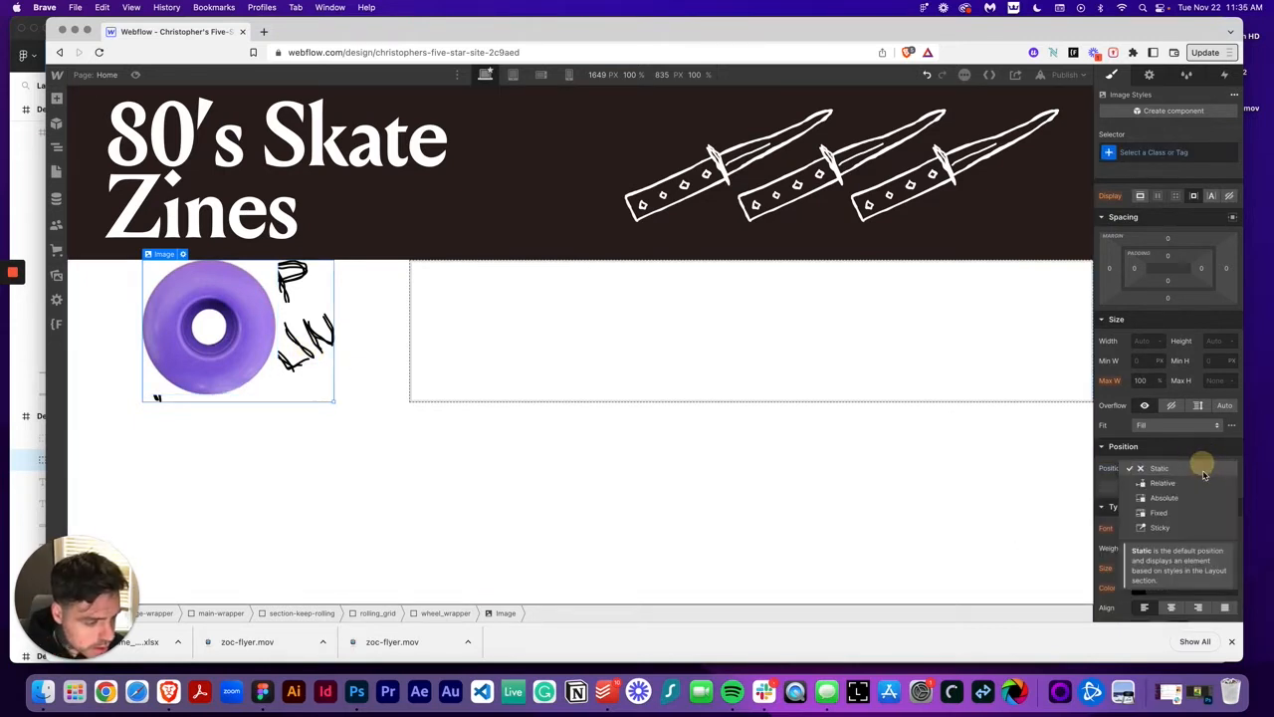
{"action": "left_click", "coordinate": [1201, 484]}
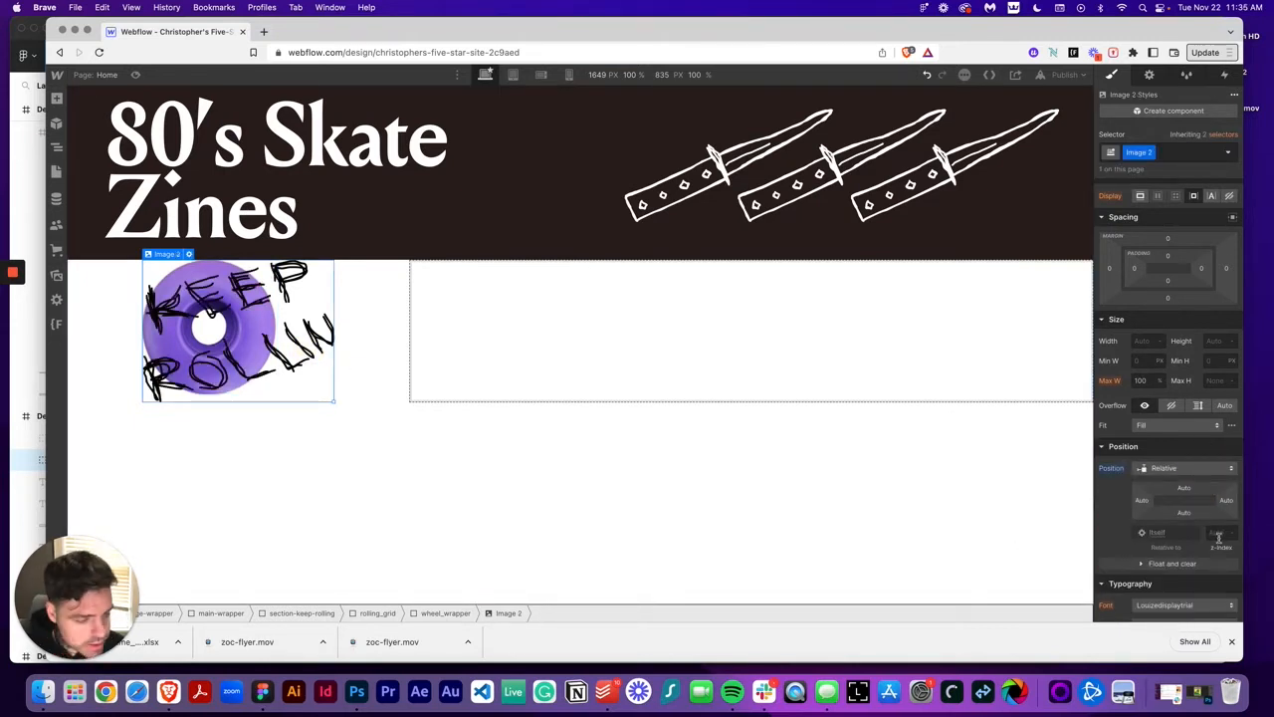
{"action": "left_click", "coordinate": [1219, 534]}
{"action": "left_click", "coordinate": [337, 369]}
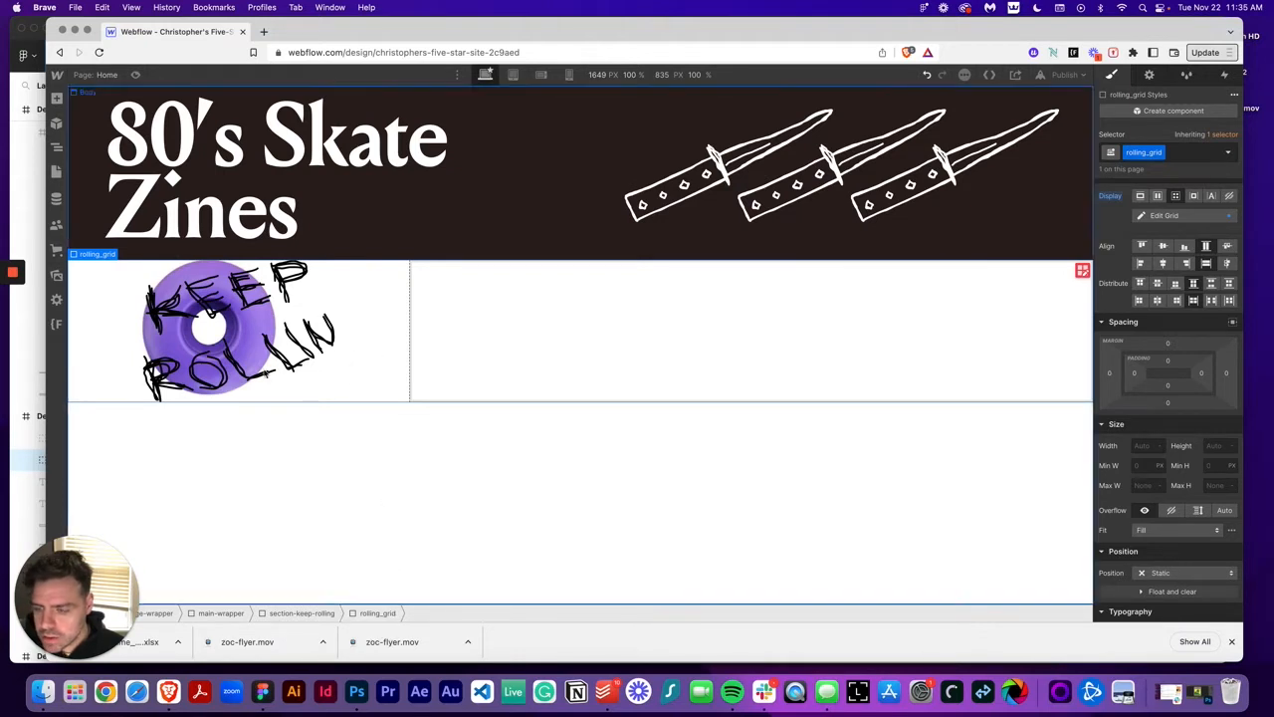
Step: Set both the width and the height of wheel_wrapper to 100%
{"action": "left_click", "coordinate": [55, 147]}
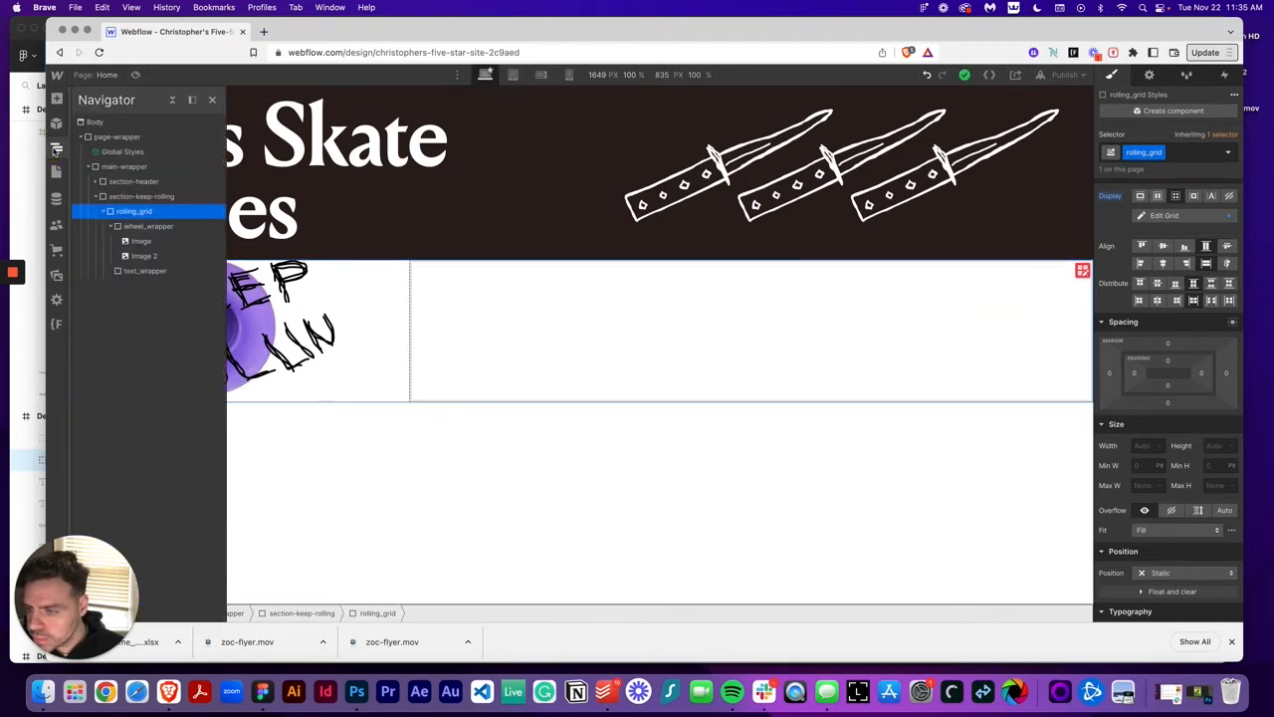
{"action": "left_click", "coordinate": [111, 227]}
{"action": "left_click", "coordinate": [128, 230]}
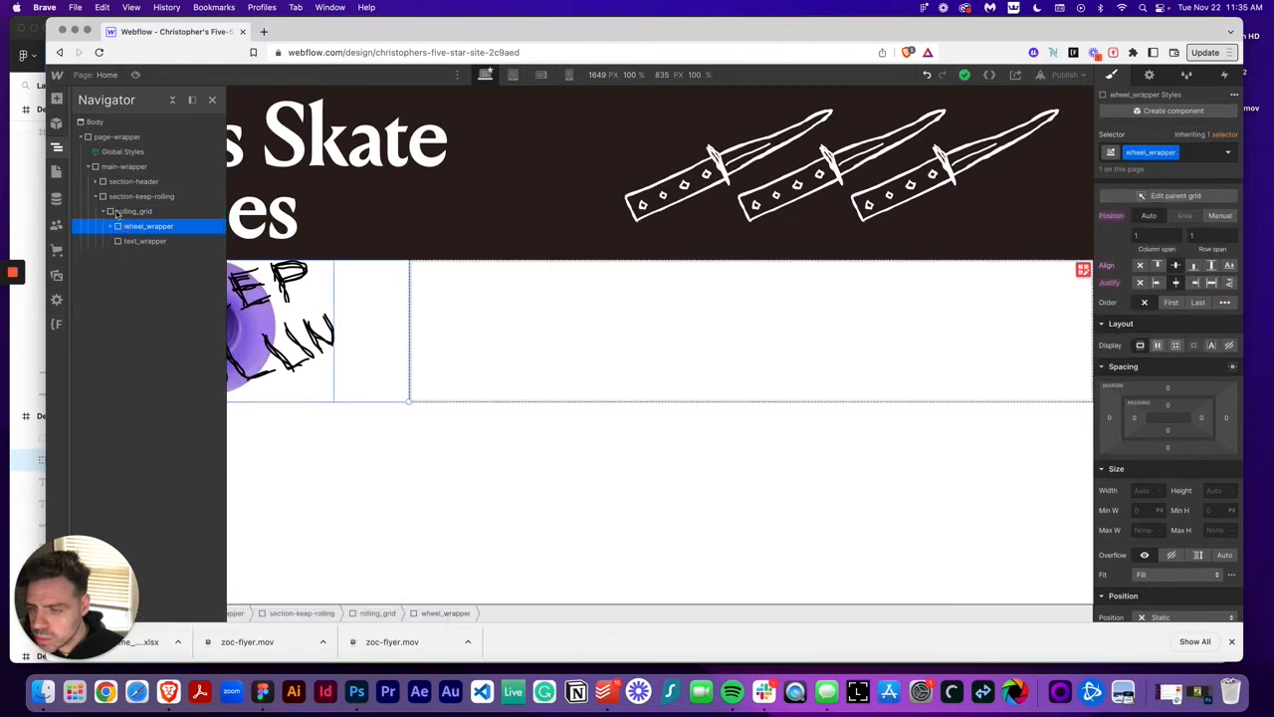
{"action": "left_click", "coordinate": [56, 148]}
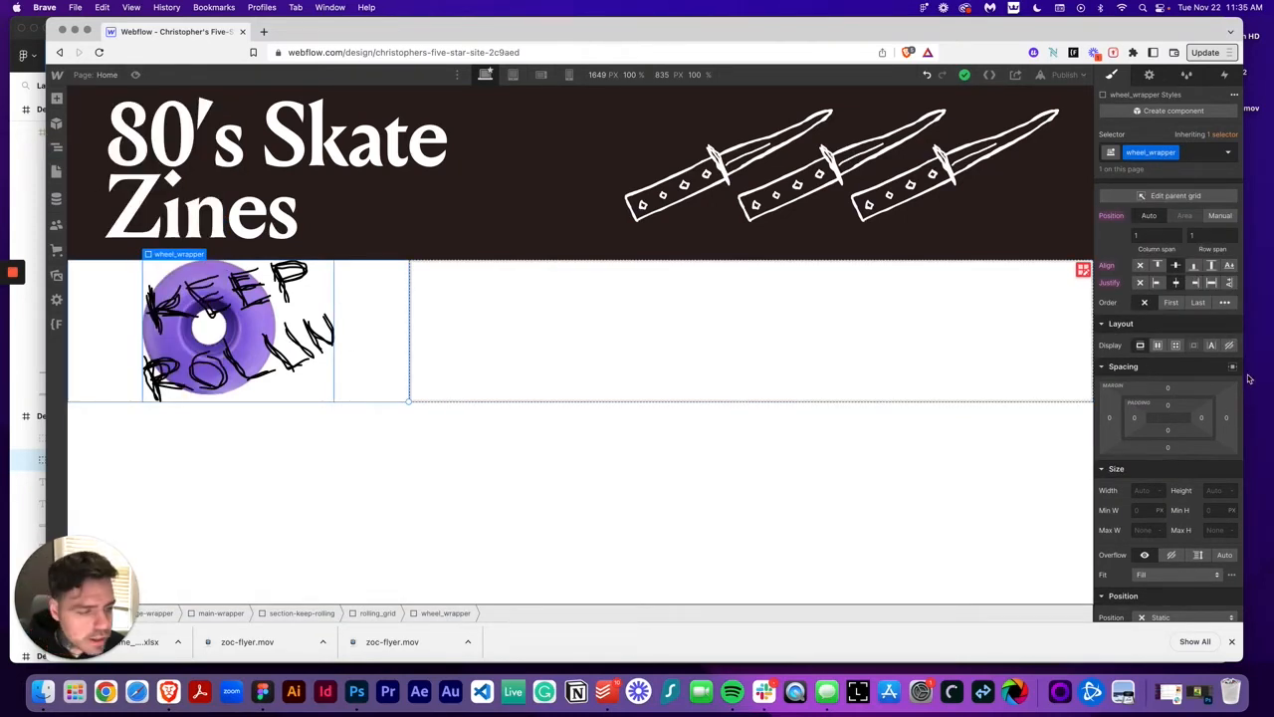
{"action": "left_click", "coordinate": [1146, 491]}
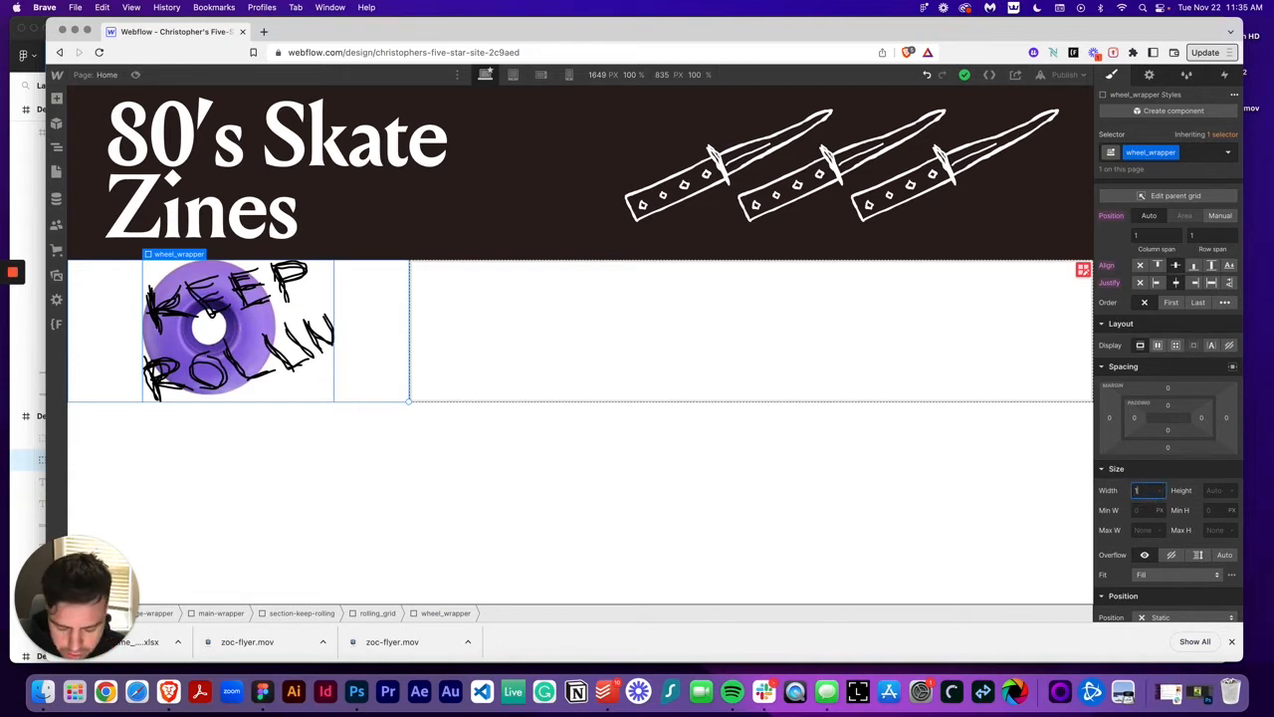
{"action": "type", "text": "100%"}
{"action": "key", "text": "Tab"}
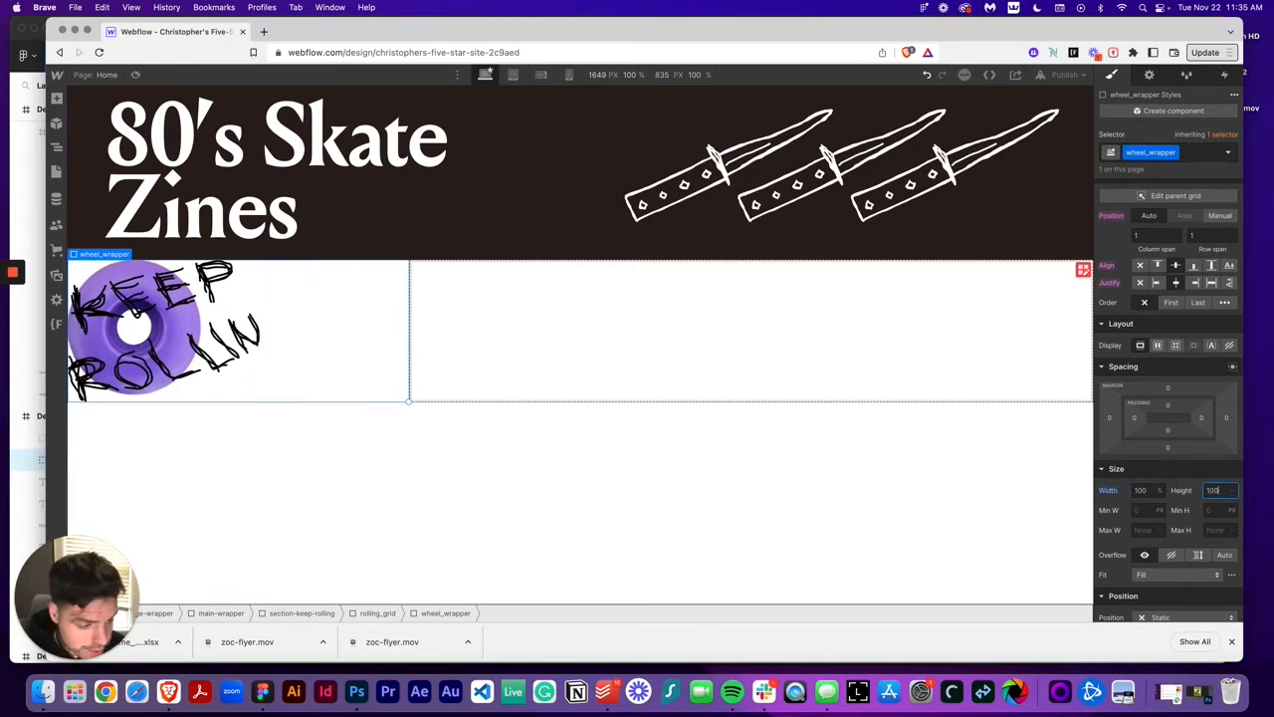
{"action": "key", "text": "Tab"}
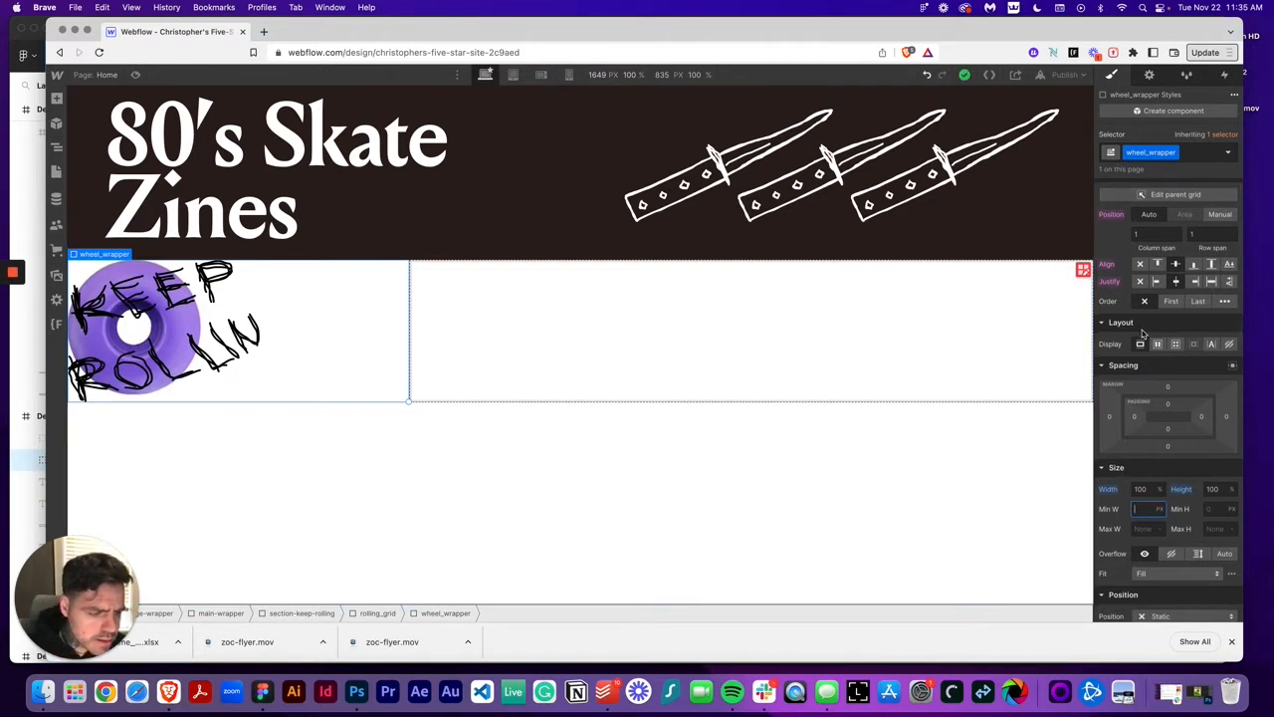
{"action": "scroll", "coordinate": [1141, 336], "scroll_direction": "up", "scroll_amount": 1}
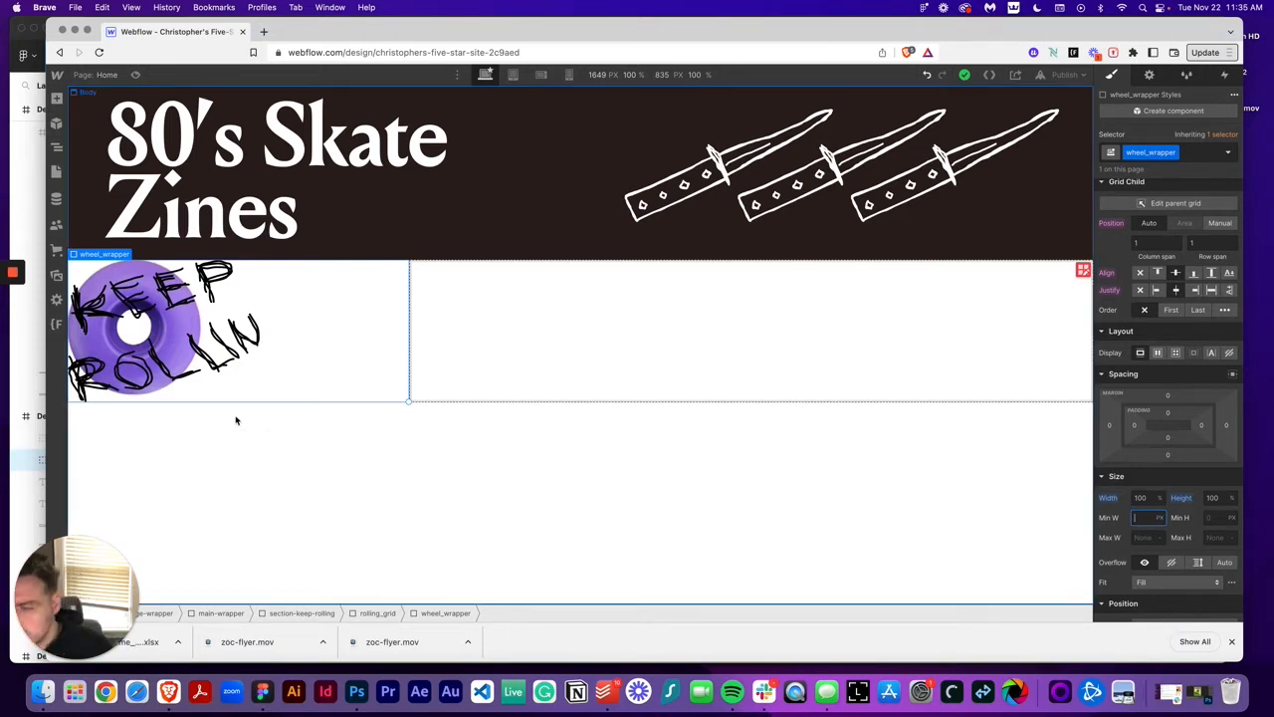
Step: Switch to Figma to check the purple wheel image's dimensions in the Desktop - 11 frame, and return to Webflow
{"action": "left_click", "coordinate": [262, 690]}
{"action": "double_click", "coordinate": [333, 340]}
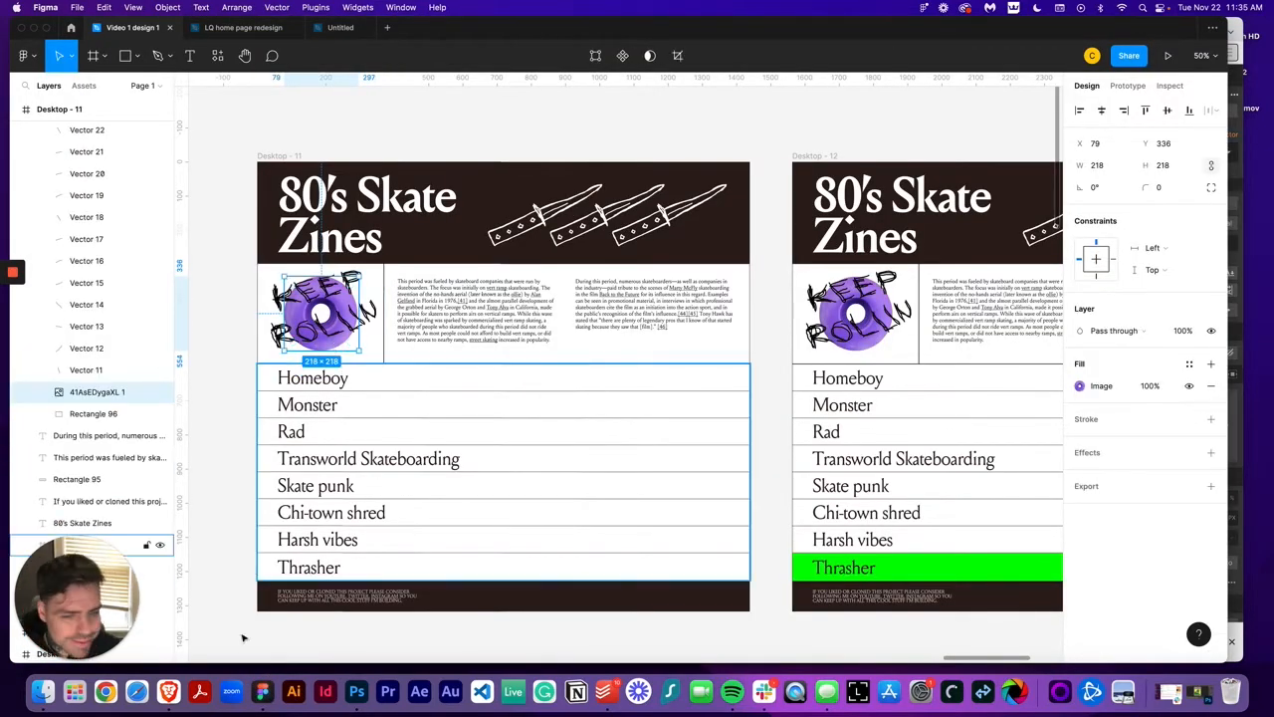
{"action": "left_click", "coordinate": [168, 690]}
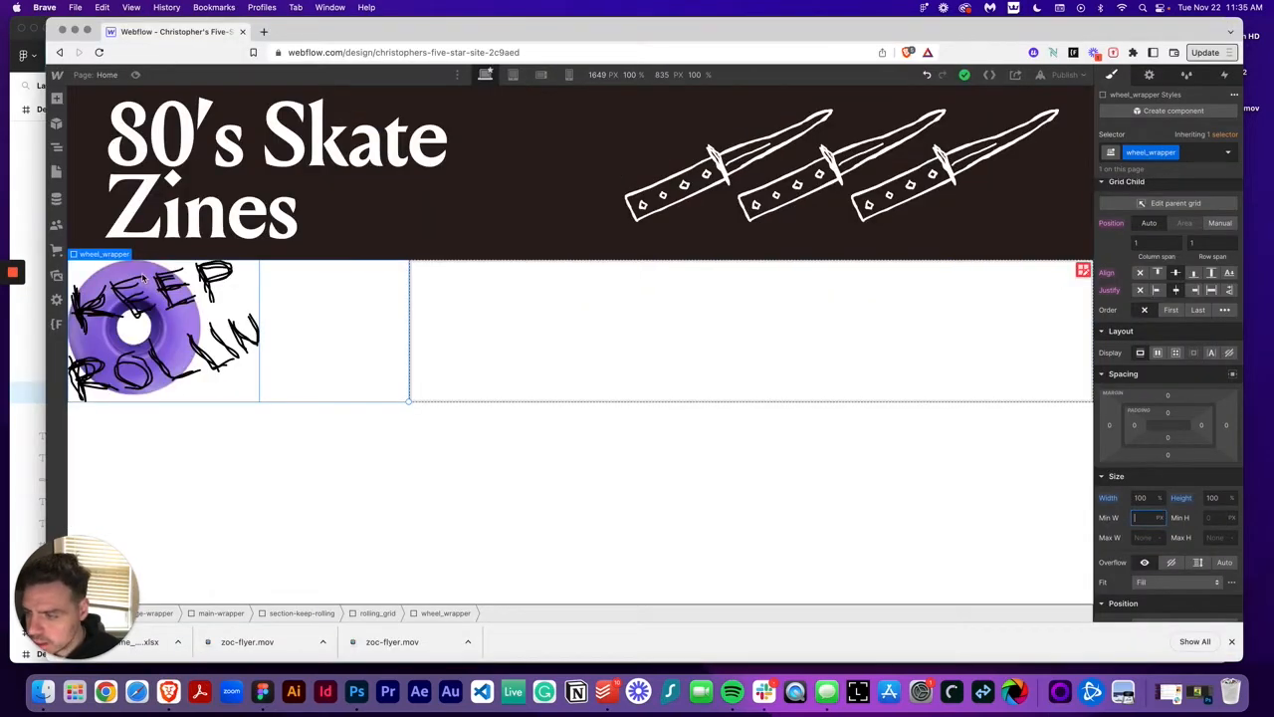
Step: Rename the purple wheel image's class as wheel-img
{"action": "left_click", "coordinate": [57, 147]}
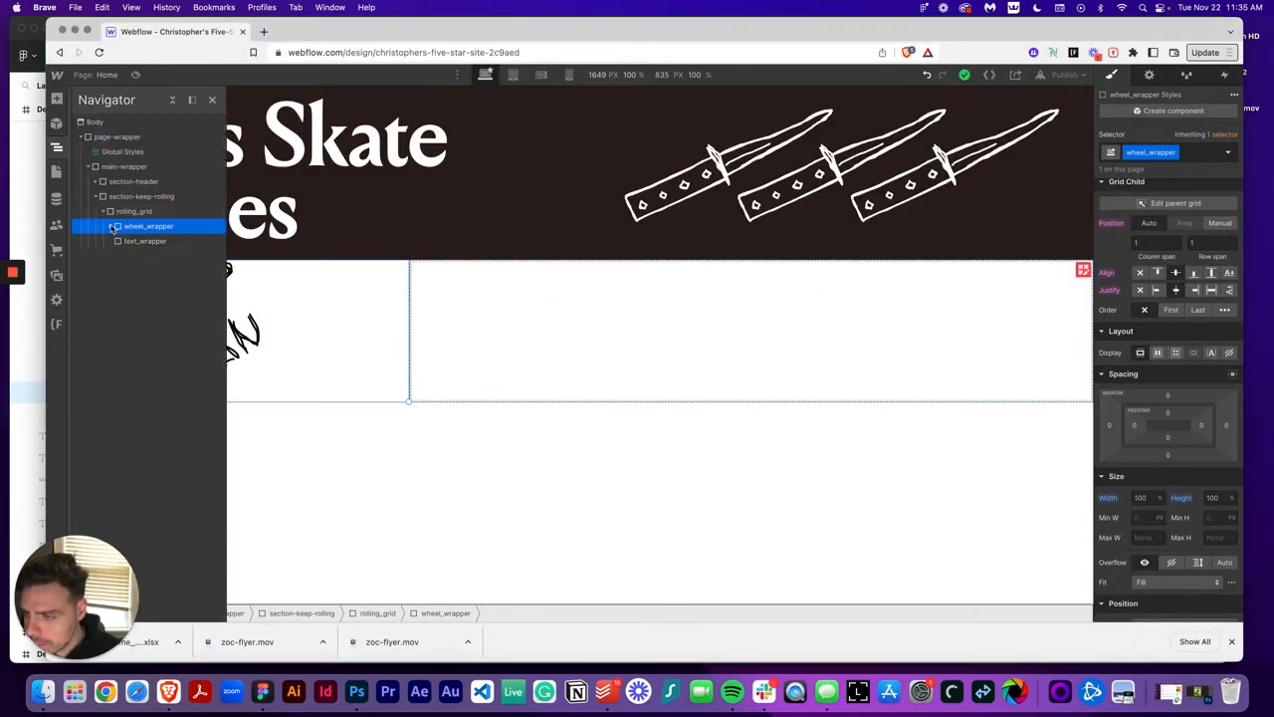
{"action": "left_click", "coordinate": [112, 227]}
{"action": "left_click", "coordinate": [139, 242]}
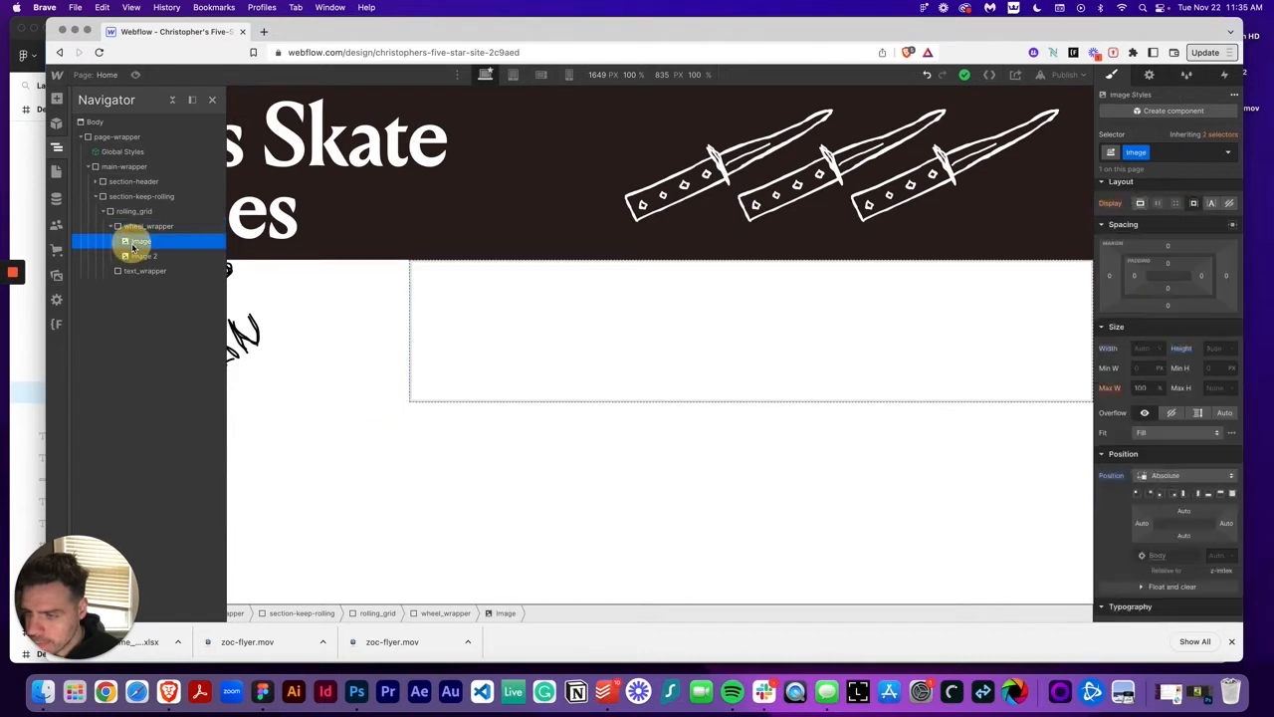
{"action": "left_click", "coordinate": [57, 146]}
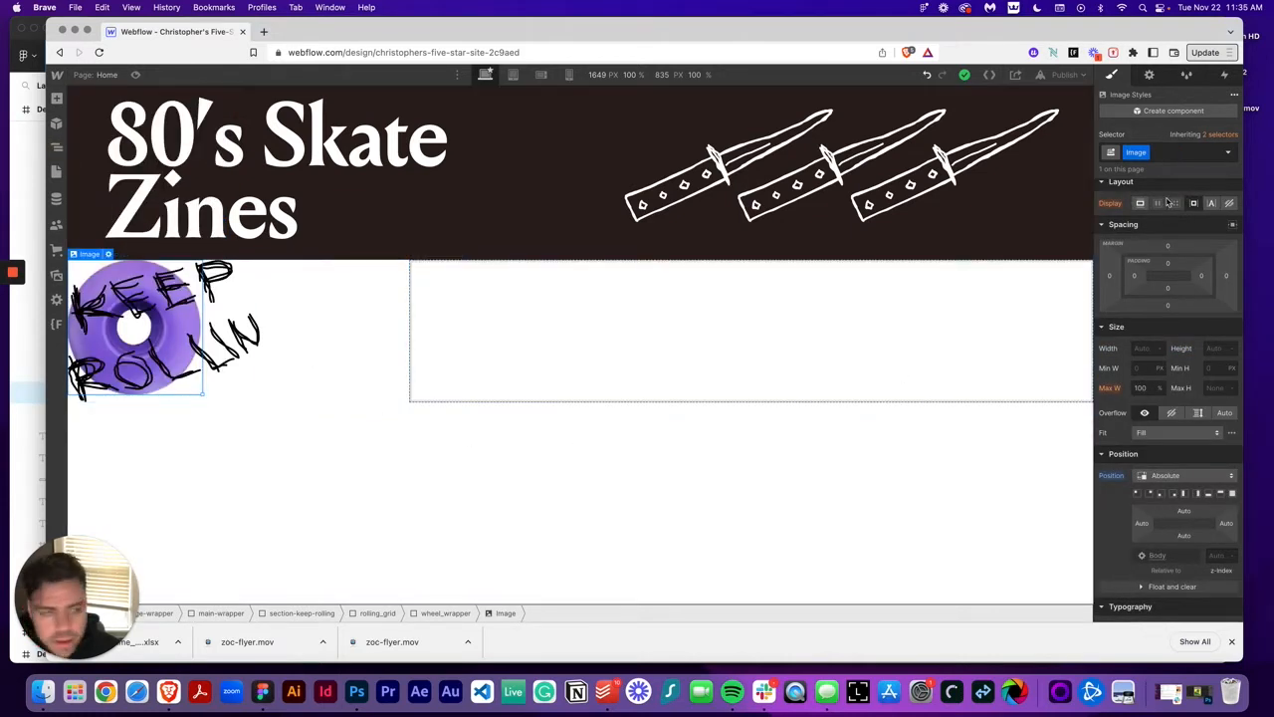
{"action": "left_click", "coordinate": [1145, 153]}
{"action": "left_click", "coordinate": [1143, 169]}
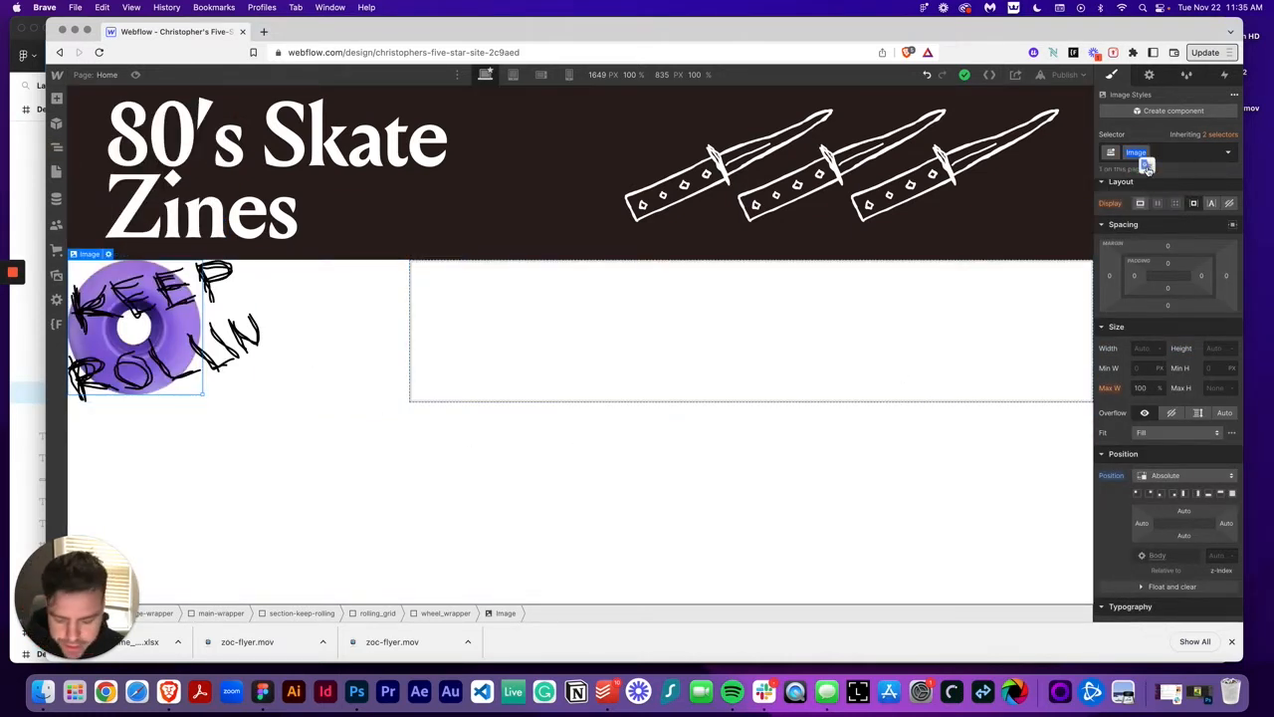
{"action": "type", "text": "wheel-"}
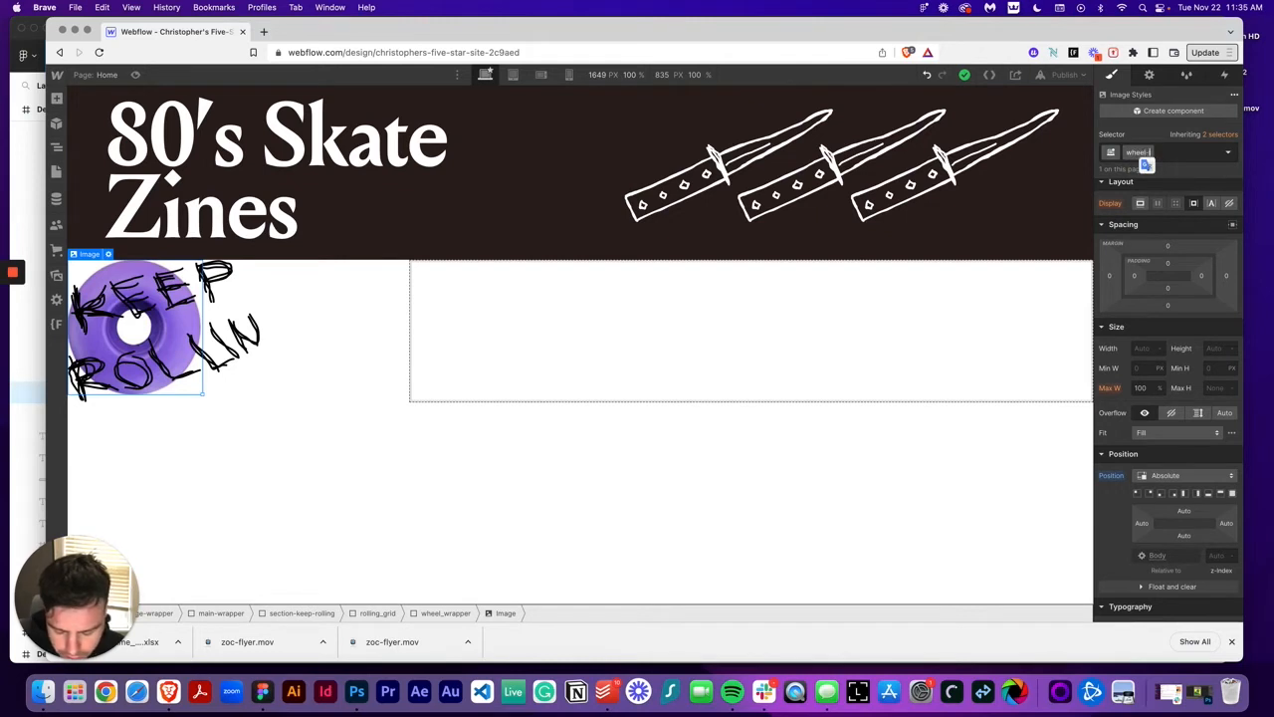
{"action": "type", "text": "img"}
{"action": "key", "text": "Return"}
Step: Rename the keep-rolling lettering image's class as rolling-img
{"action": "left_click", "coordinate": [240, 336]}
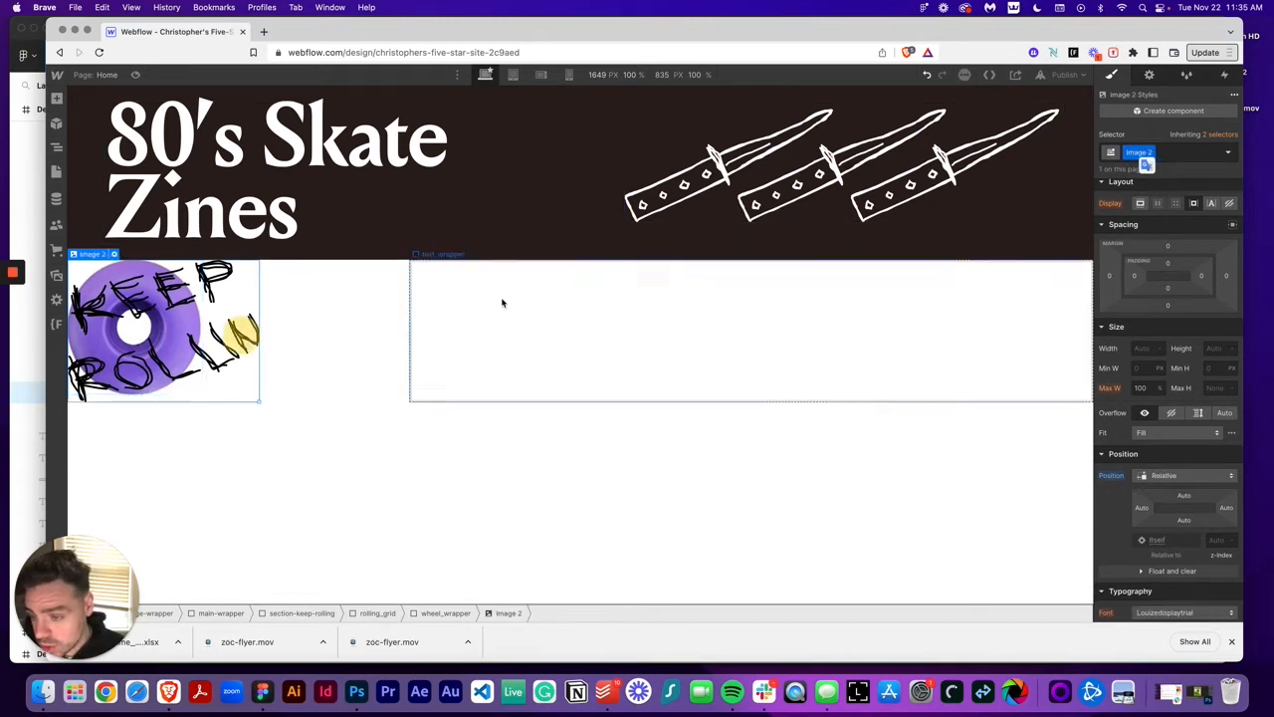
{"action": "left_click", "coordinate": [1151, 152]}
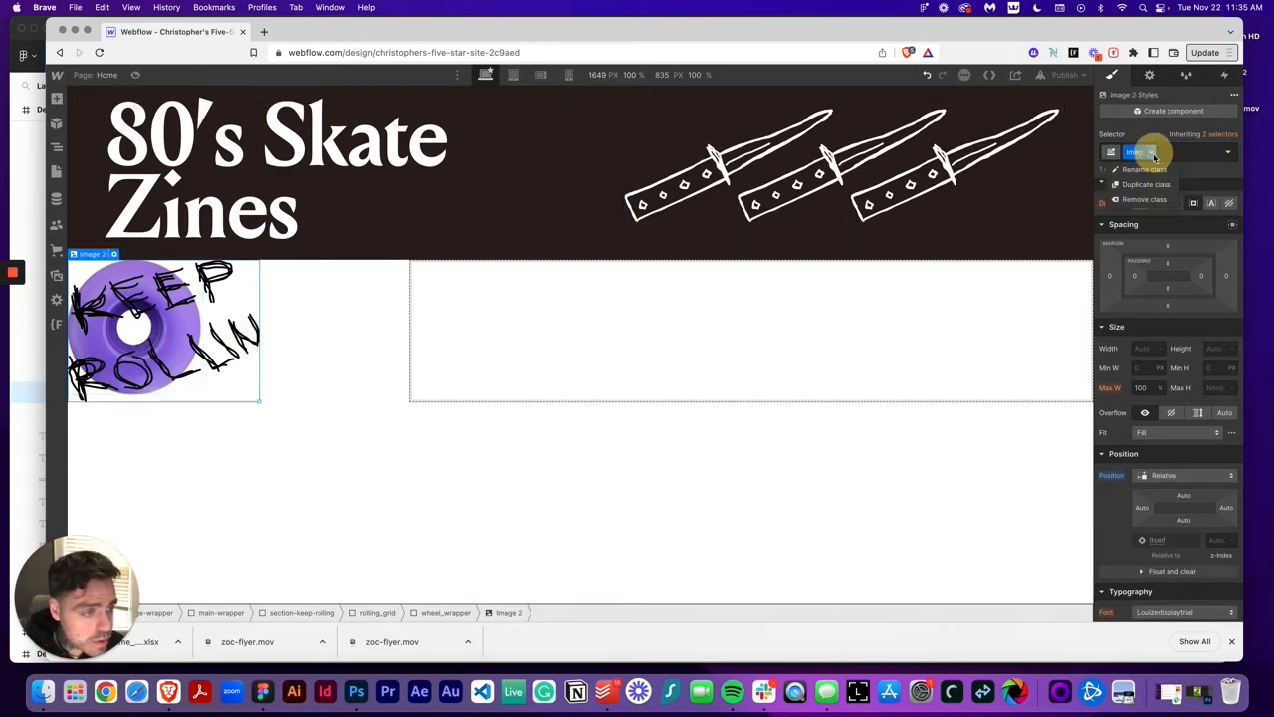
{"action": "left_click", "coordinate": [1149, 169]}
{"action": "type", "text": "roll"}
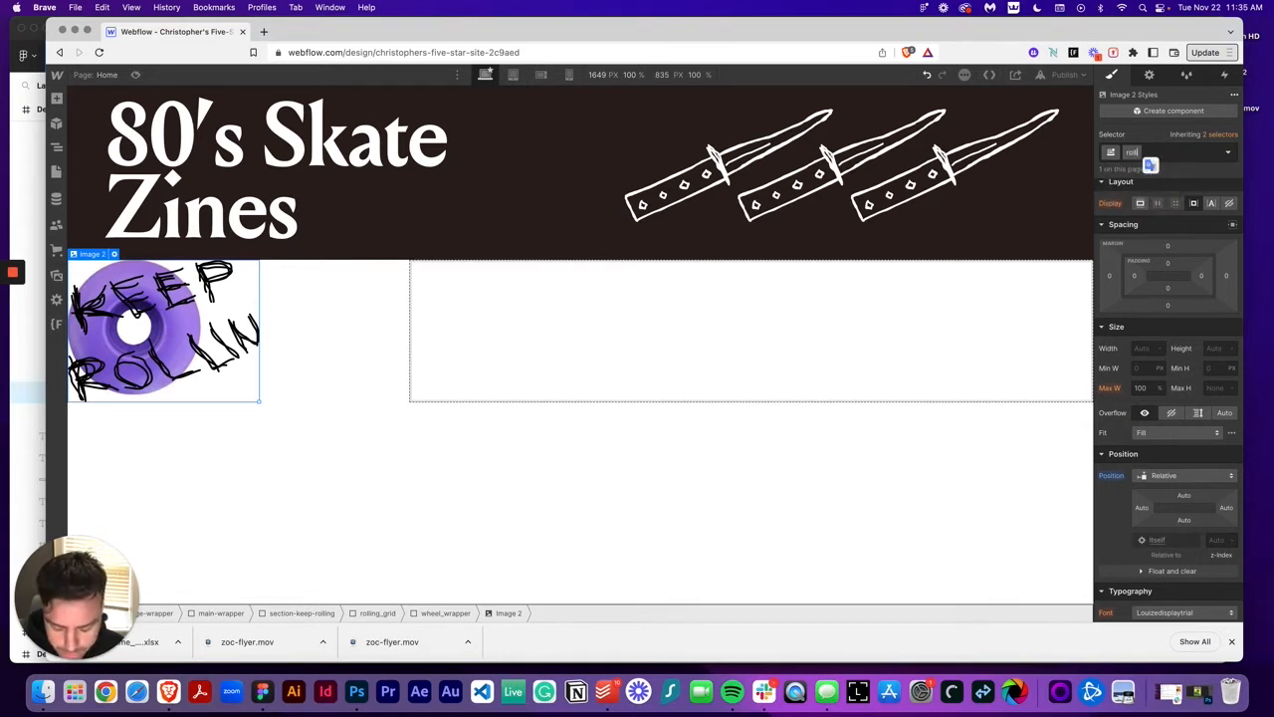
{"action": "type", "text": "ing-image"}
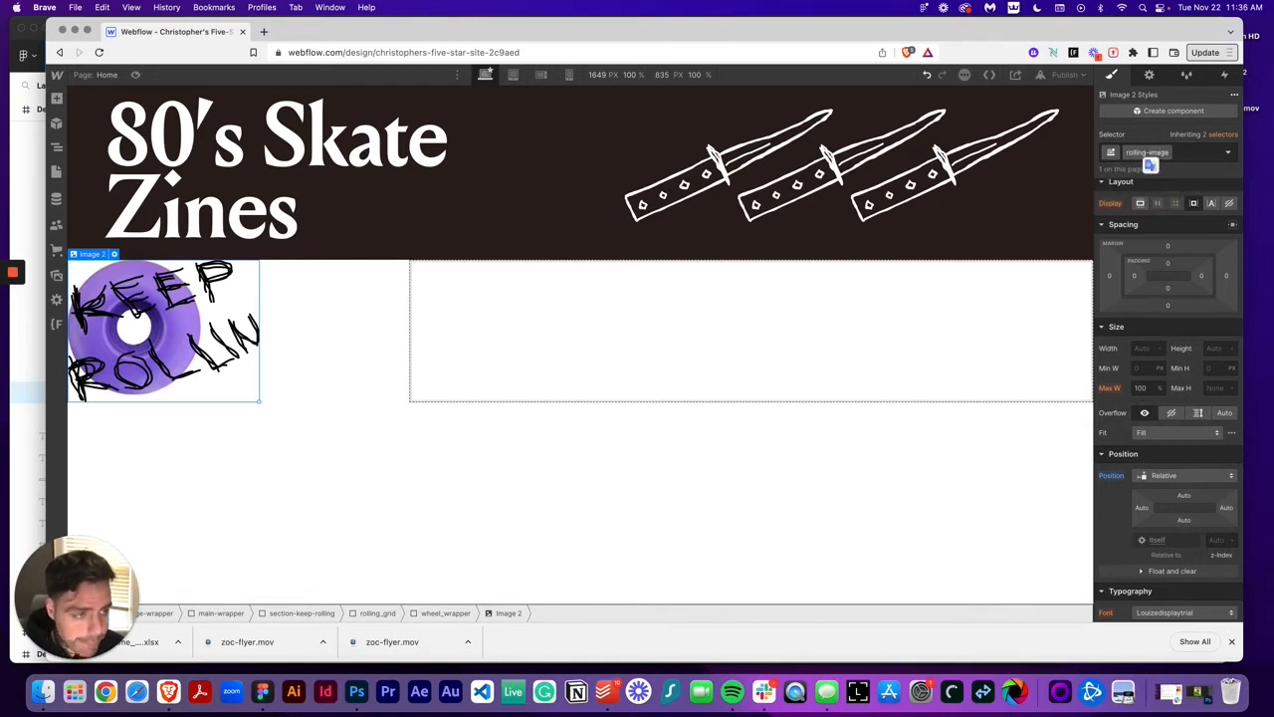
{"action": "key", "text": "BackSpace"}
{"action": "key", "text": "BackSpace"}
{"action": "key", "text": "BackSpace"}
{"action": "type", "text": "g"}
{"action": "key", "text": "Return"}
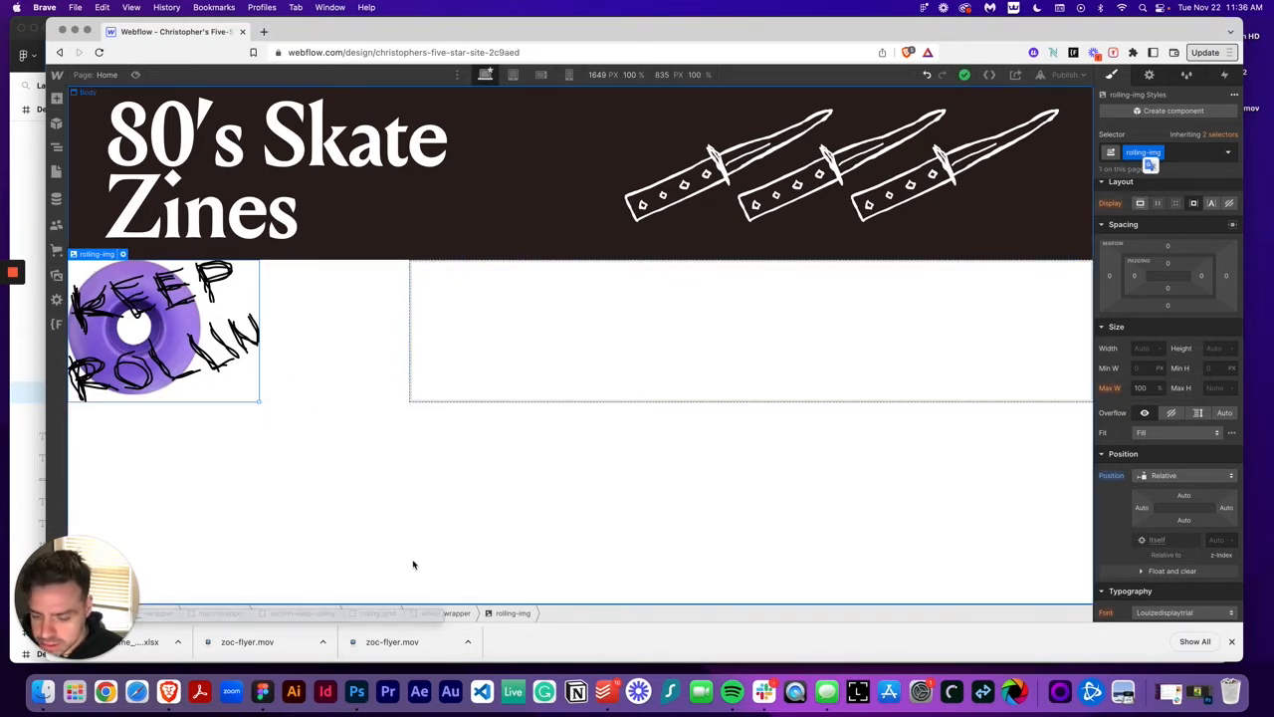
Step: Set the width of wheel-img to 18.75 rem
{"action": "left_click", "coordinate": [445, 613]}
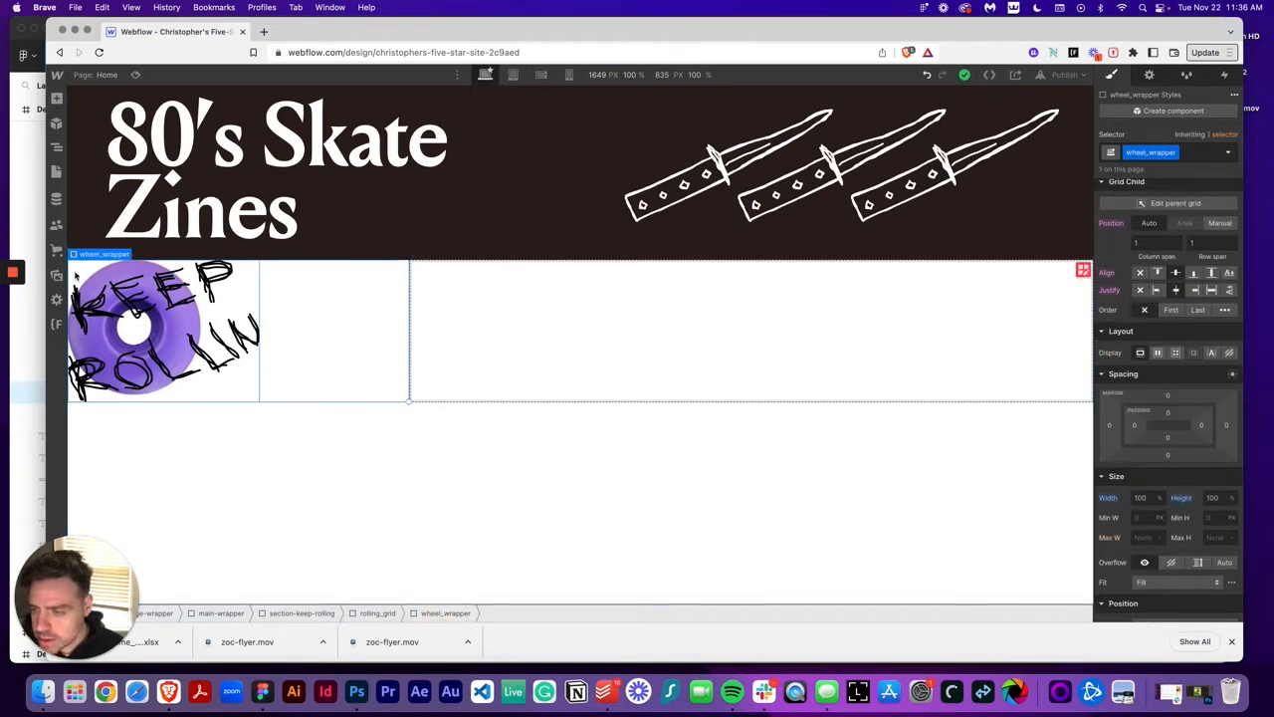
{"action": "left_click", "coordinate": [56, 146]}
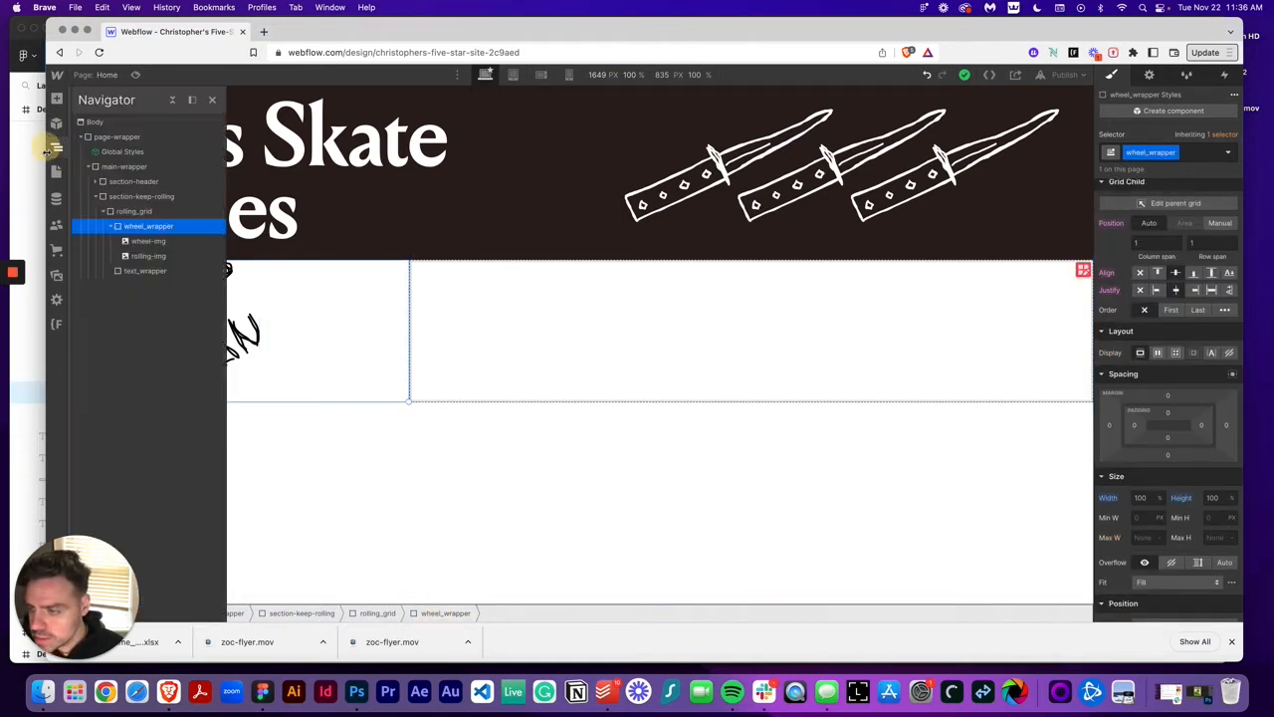
{"action": "left_click", "coordinate": [139, 241]}
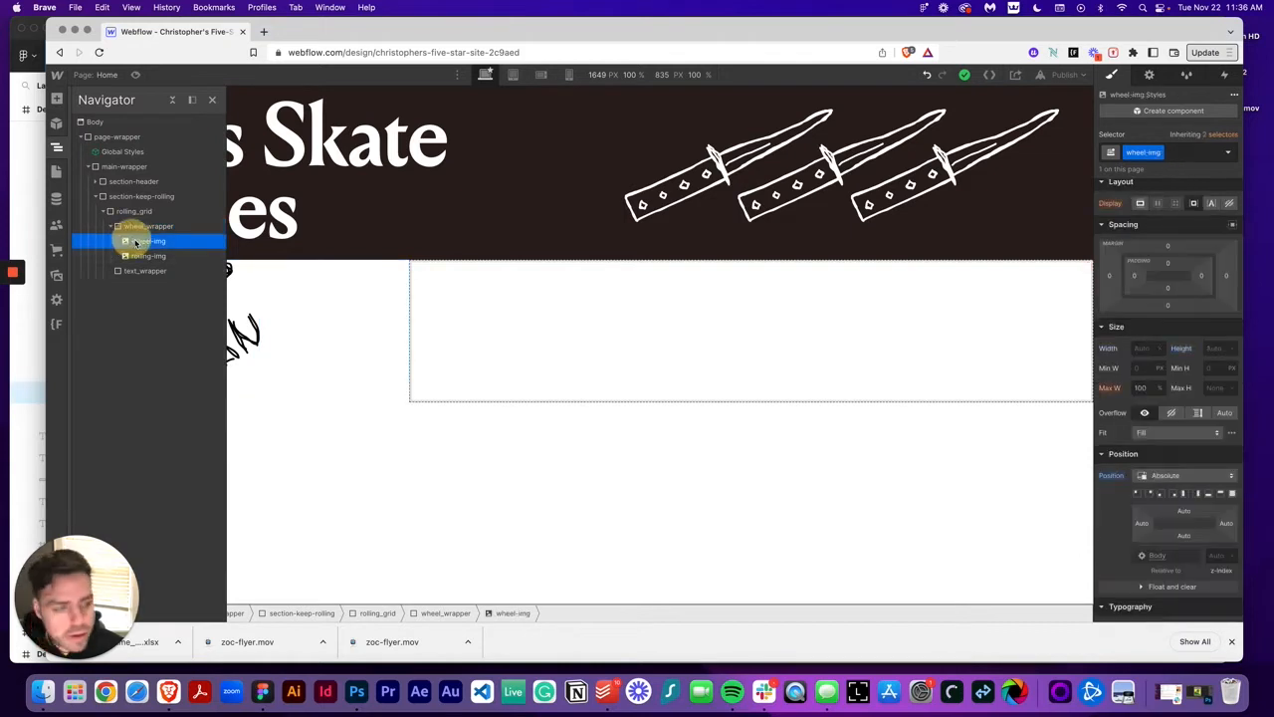
{"action": "left_click", "coordinate": [56, 149]}
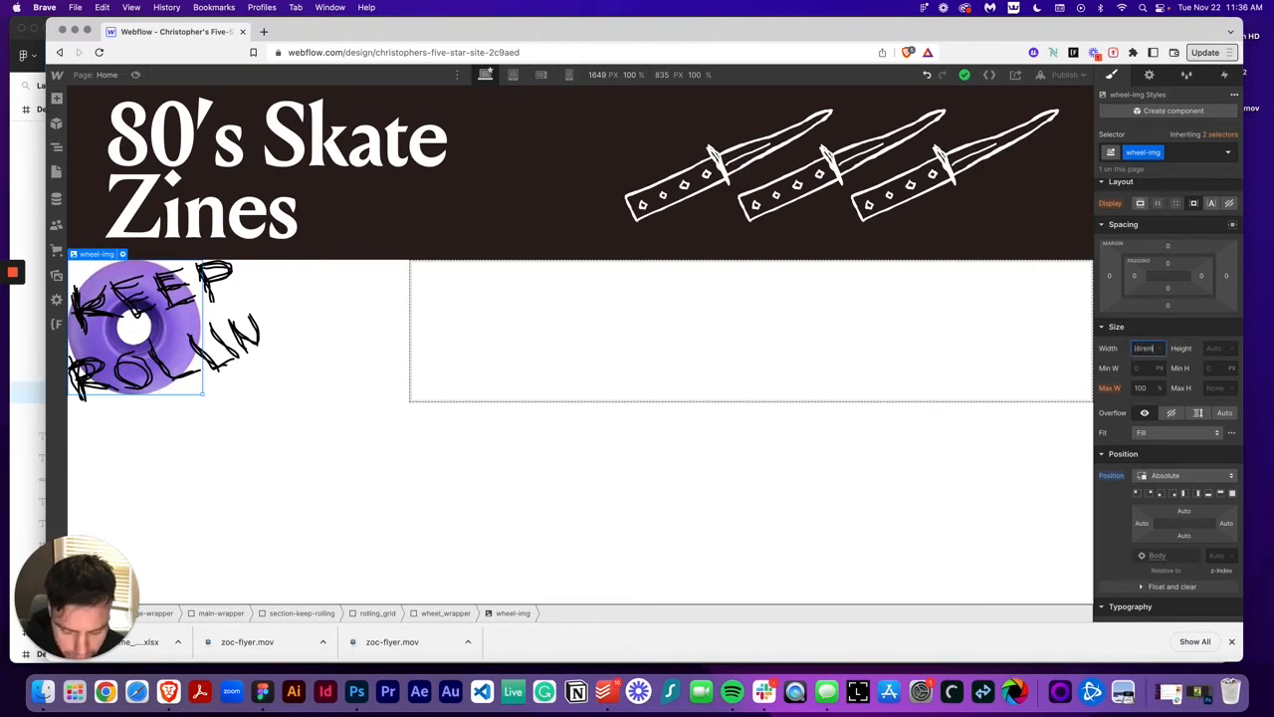
{"action": "key", "text": "Return"}
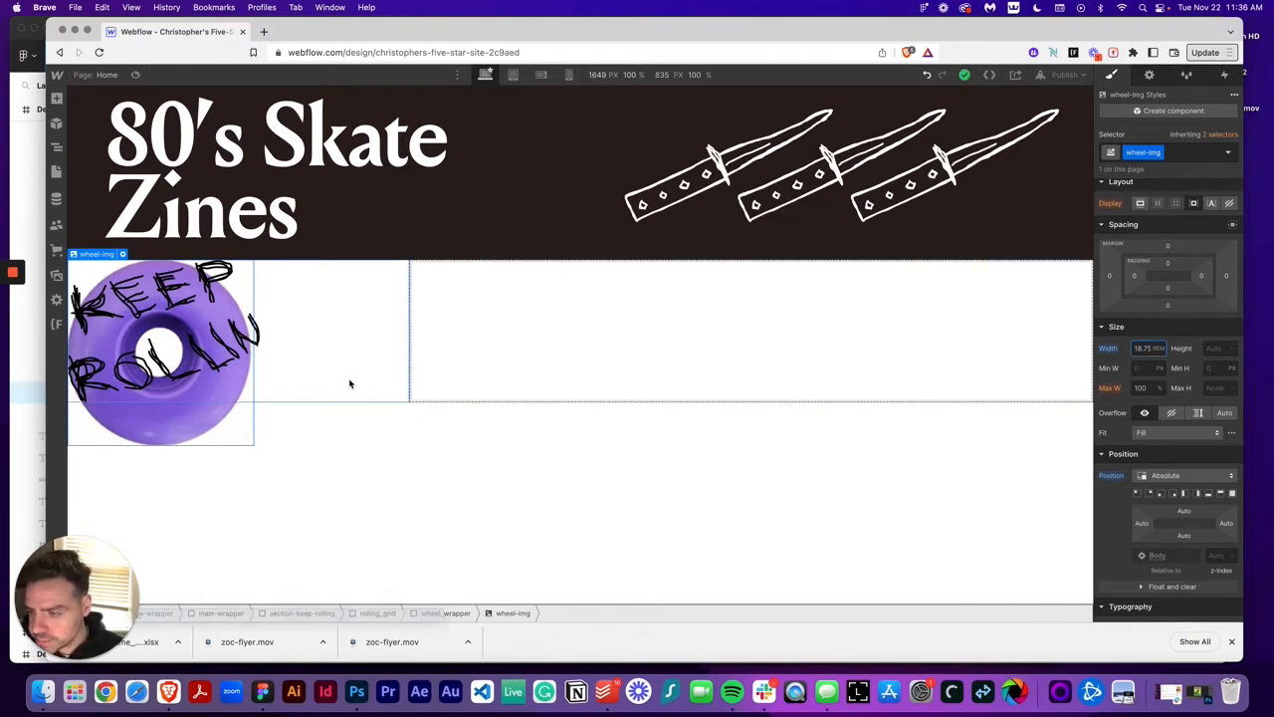
Step: Make wheel_wrapper a horizontal flex container with its children centered on both axes
{"action": "left_click", "coordinate": [56, 146]}
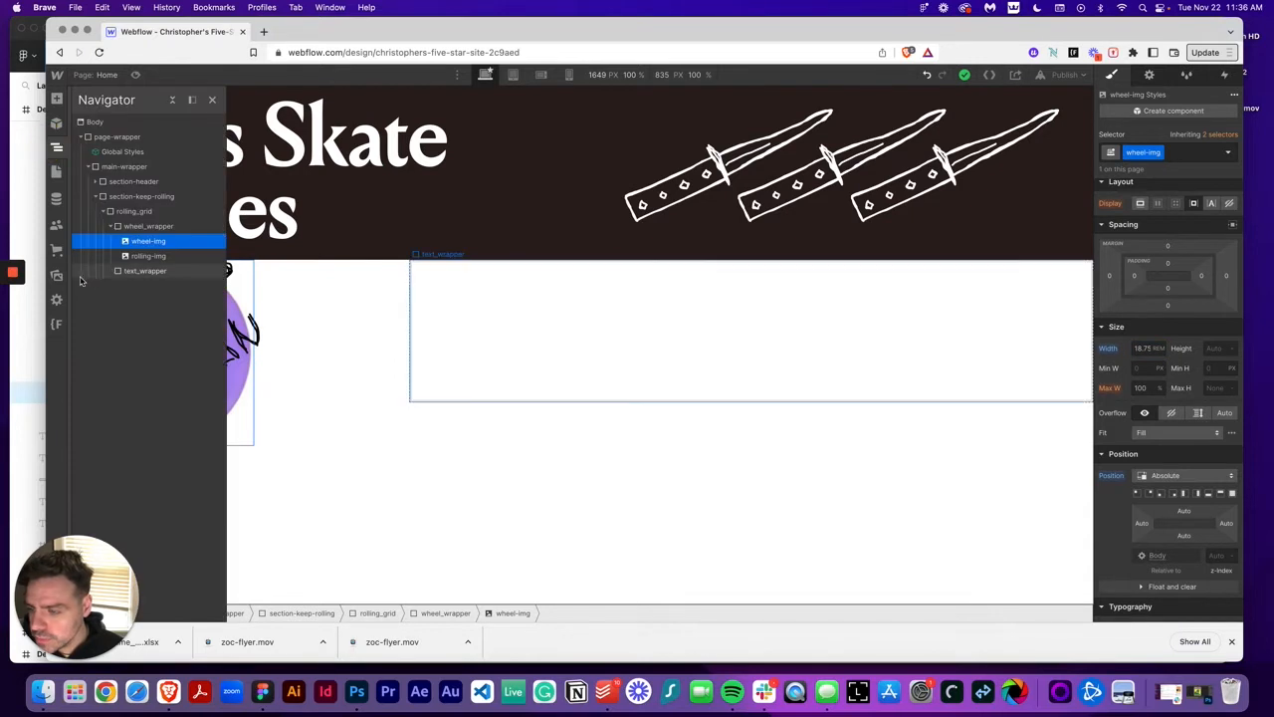
{"action": "left_click", "coordinate": [129, 226]}
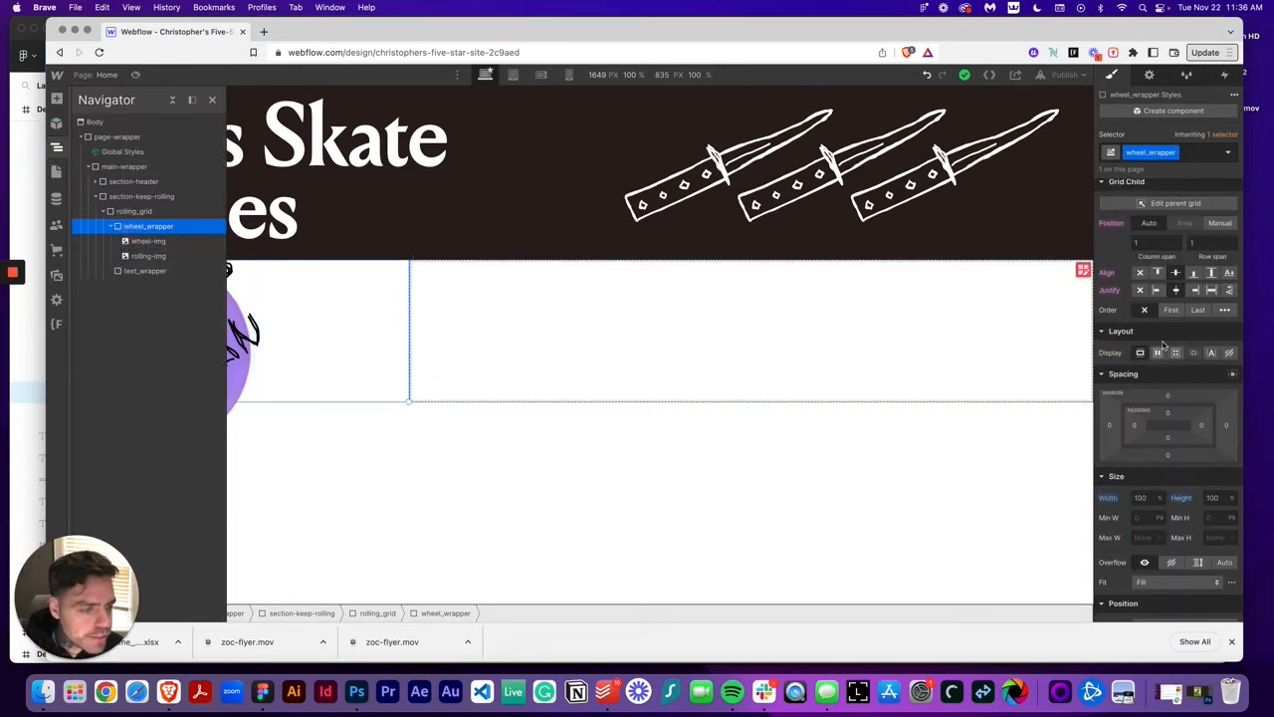
{"action": "left_click", "coordinate": [1157, 353]}
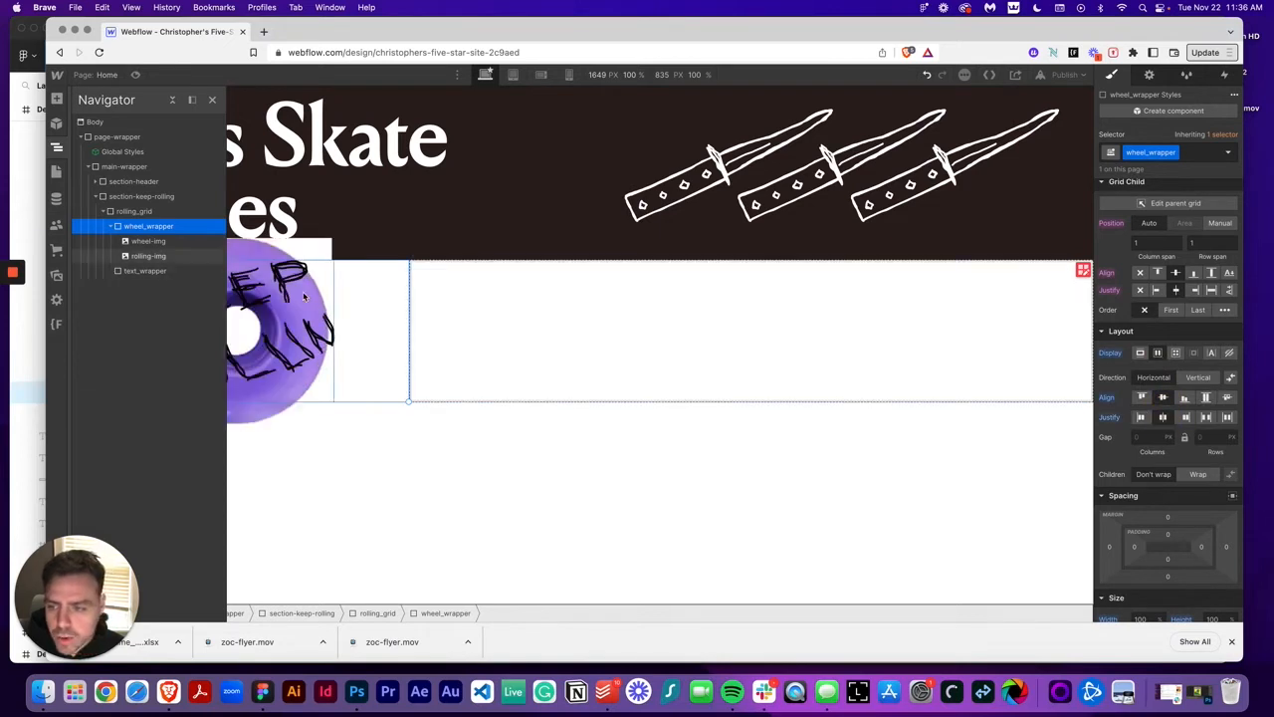
{"action": "left_click", "coordinate": [52, 149]}
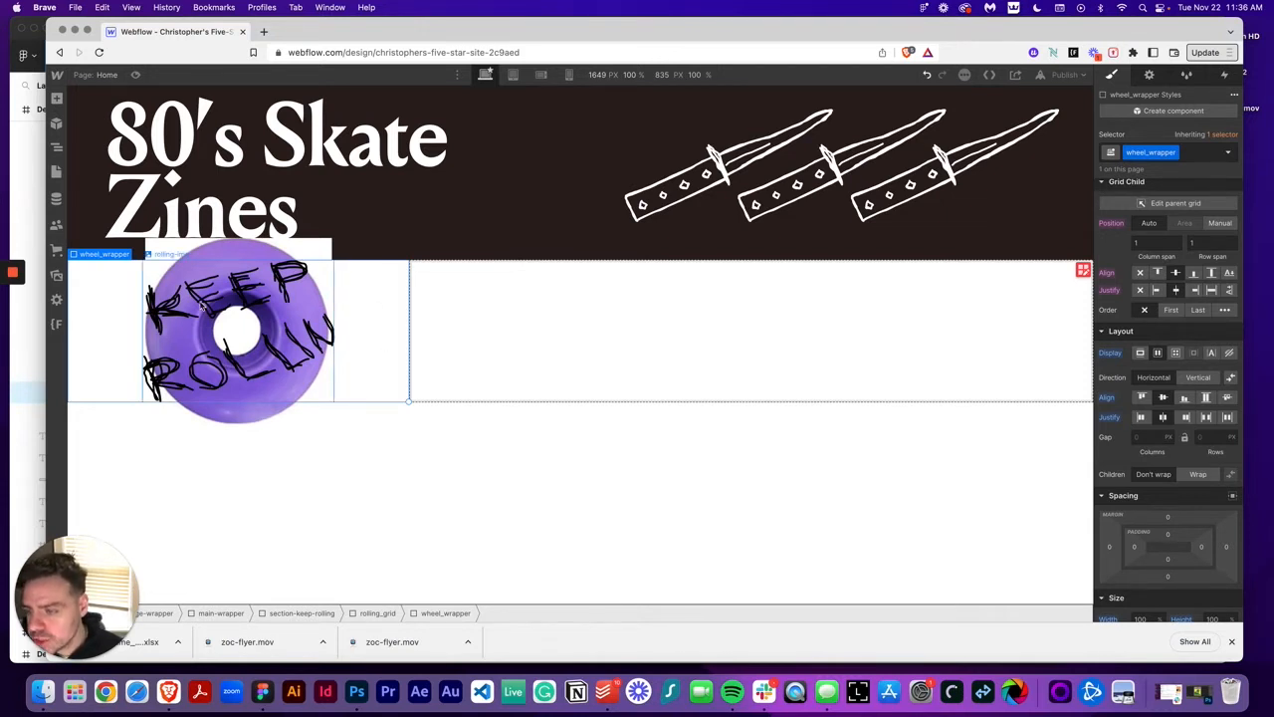
Step: Set the width of wheel-img to Auto
{"action": "left_click", "coordinate": [56, 146]}
{"action": "left_click", "coordinate": [144, 242]}
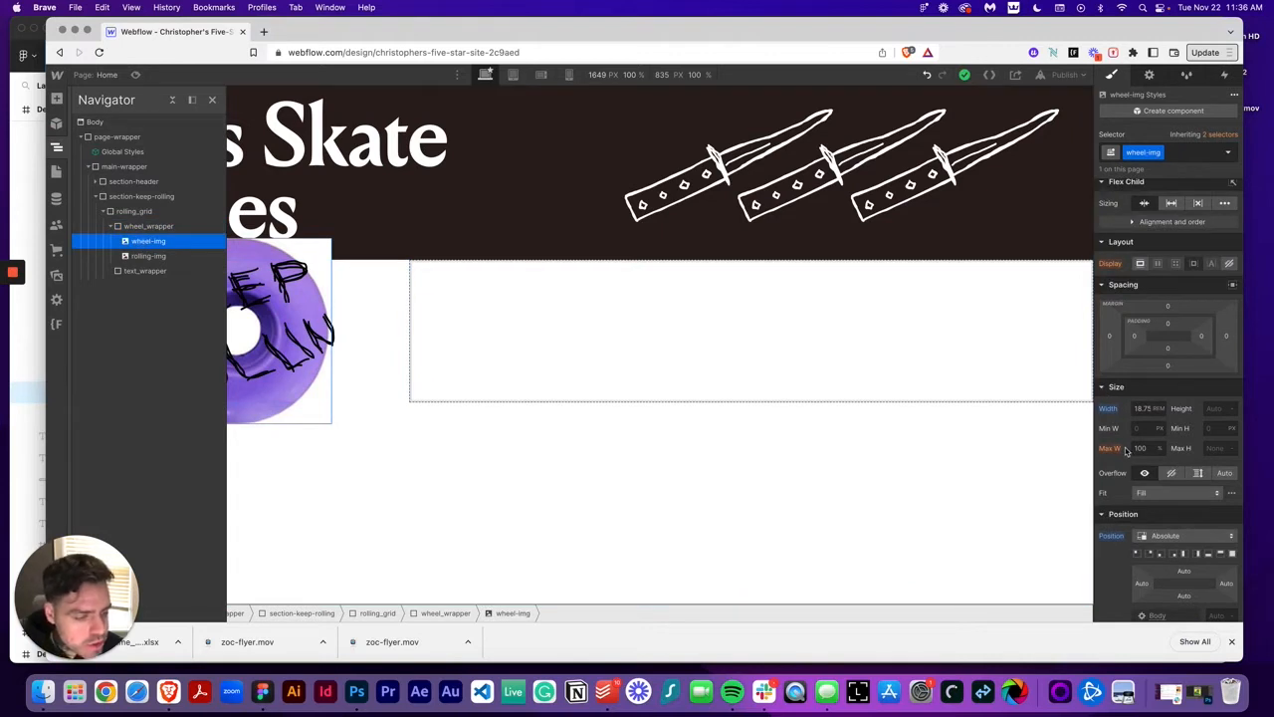
{"action": "left_click", "coordinate": [1154, 408]}
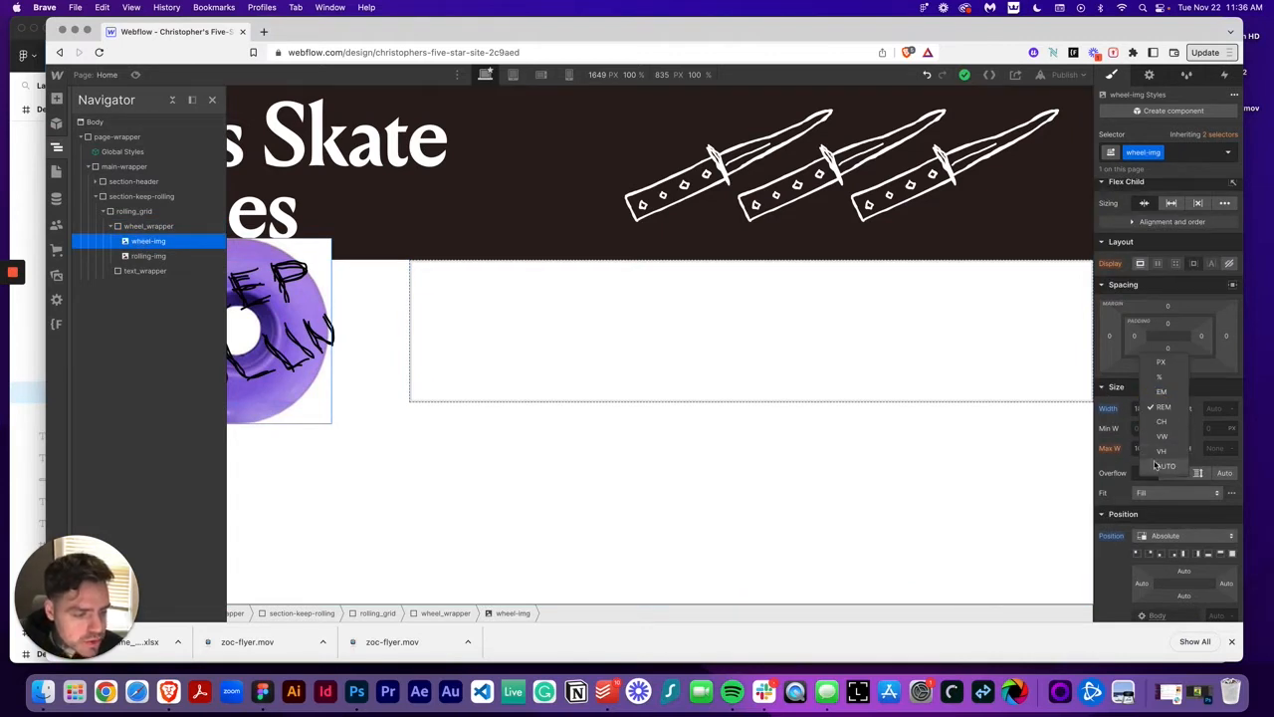
{"action": "left_click", "coordinate": [1152, 468]}
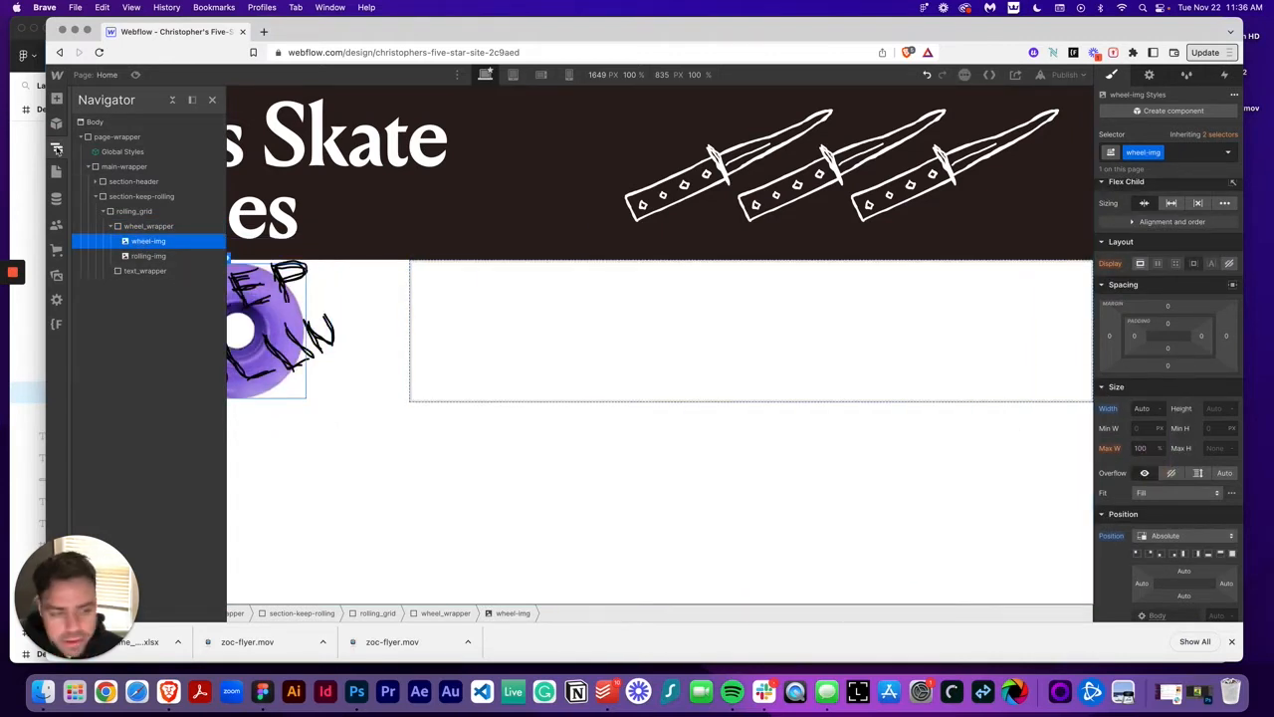
Step: Switch to Figma, measure the space beside the keep-rolling wheel in Desktop - 11 with a temporary rectangle, and delete the rectangle
{"action": "left_click", "coordinate": [57, 148]}
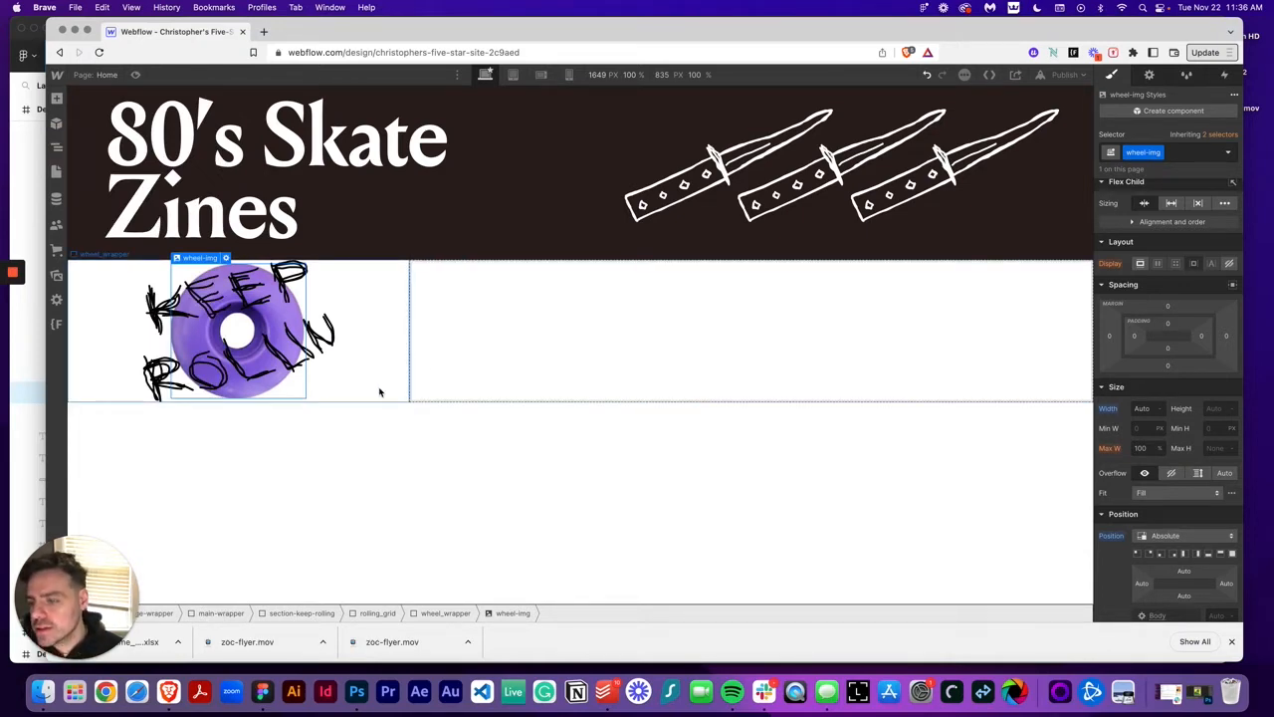
{"action": "left_click", "coordinate": [268, 697]}
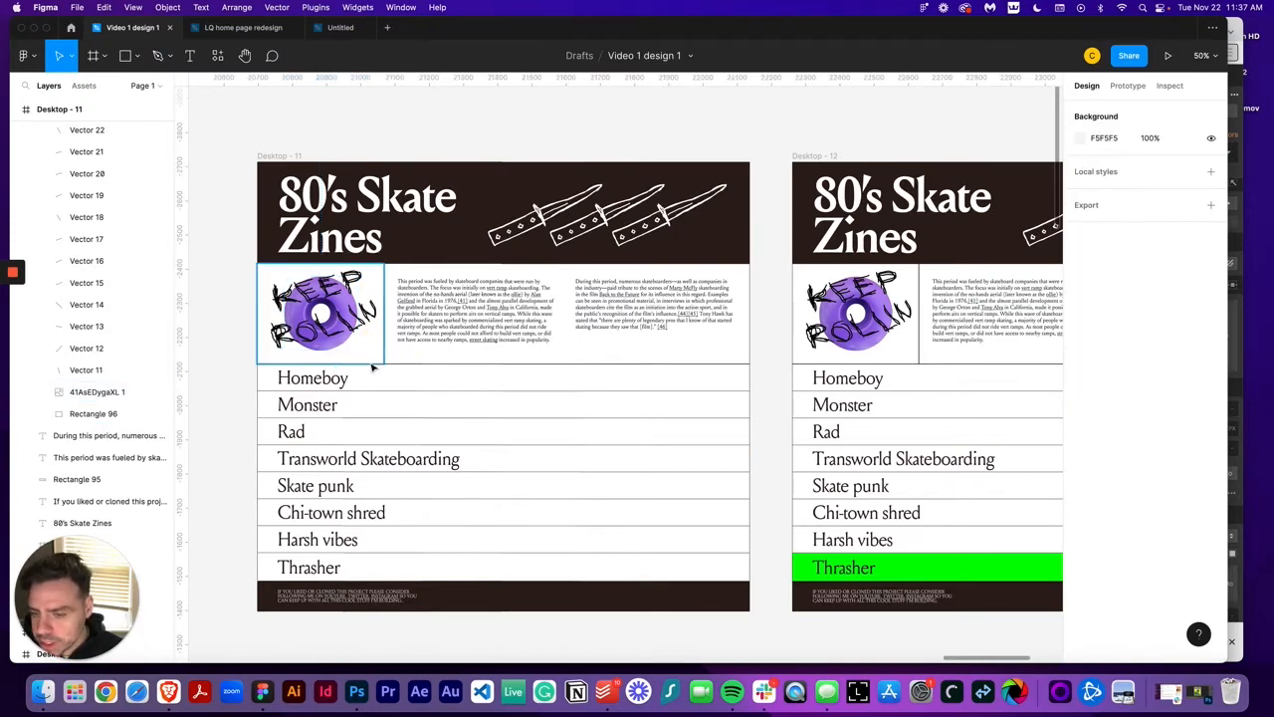
{"action": "left_click", "coordinate": [366, 349]}
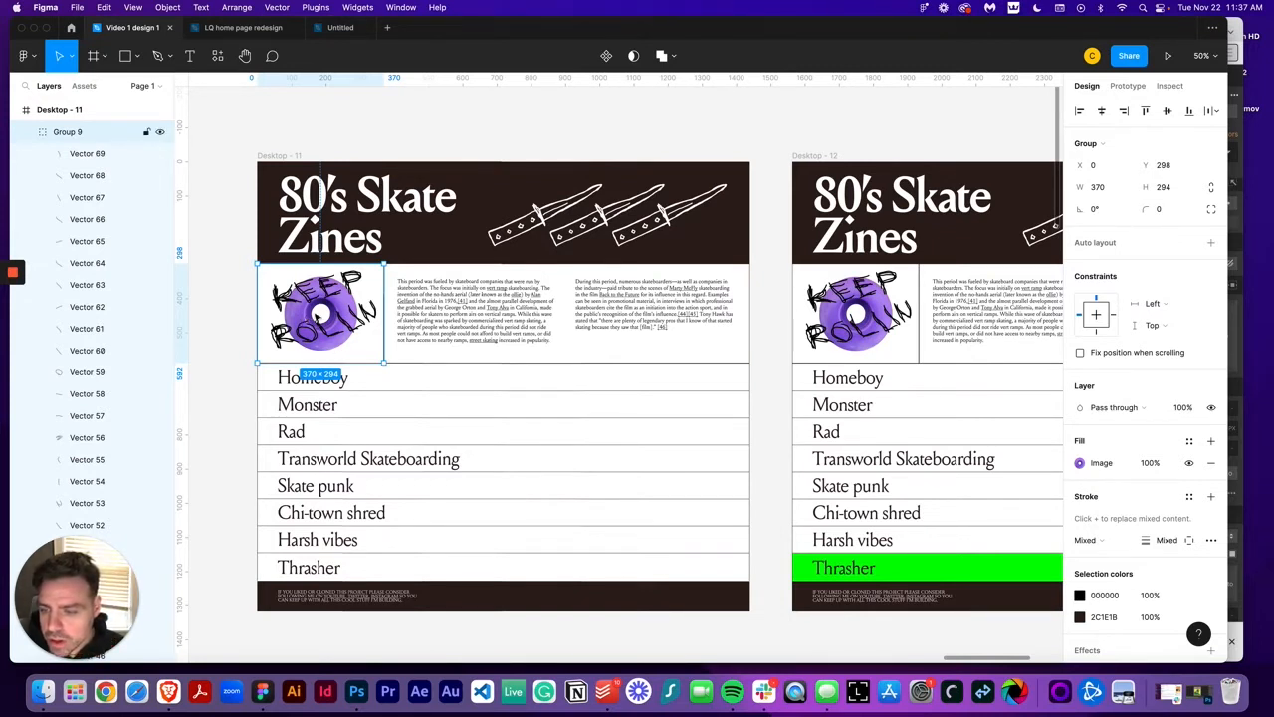
{"action": "scroll", "coordinate": [320, 311], "scroll_direction": "left", "scroll_amount": 2}
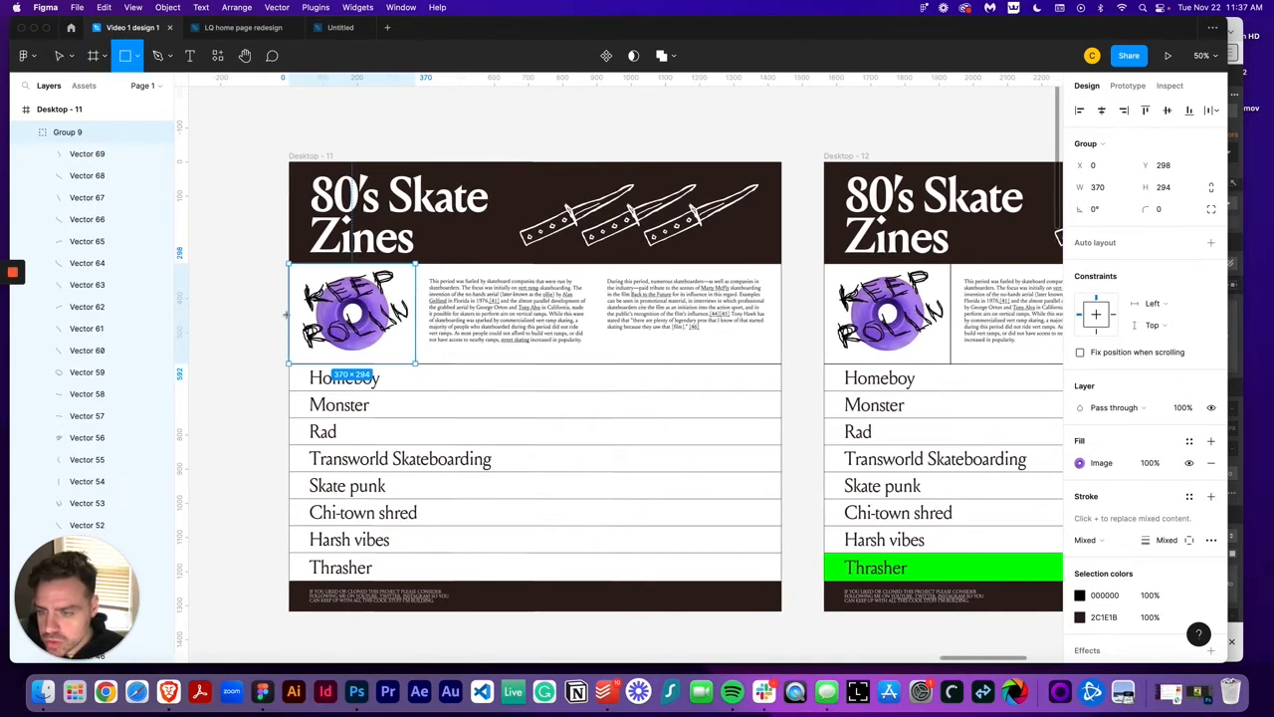
{"action": "left_click_drag", "start_coordinate": [287, 314], "coordinate": [313, 321]}
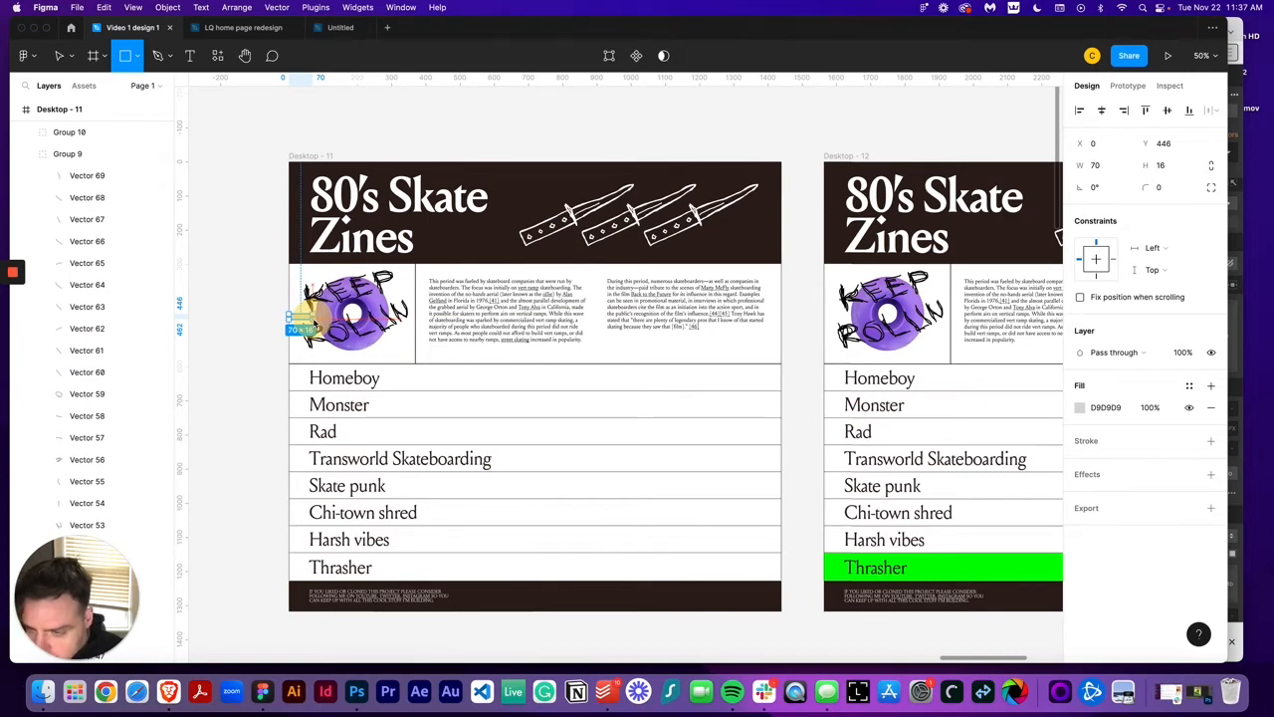
{"action": "left_click_drag", "start_coordinate": [314, 321], "coordinate": [314, 321]}
{"action": "key", "text": "BackSpace"}
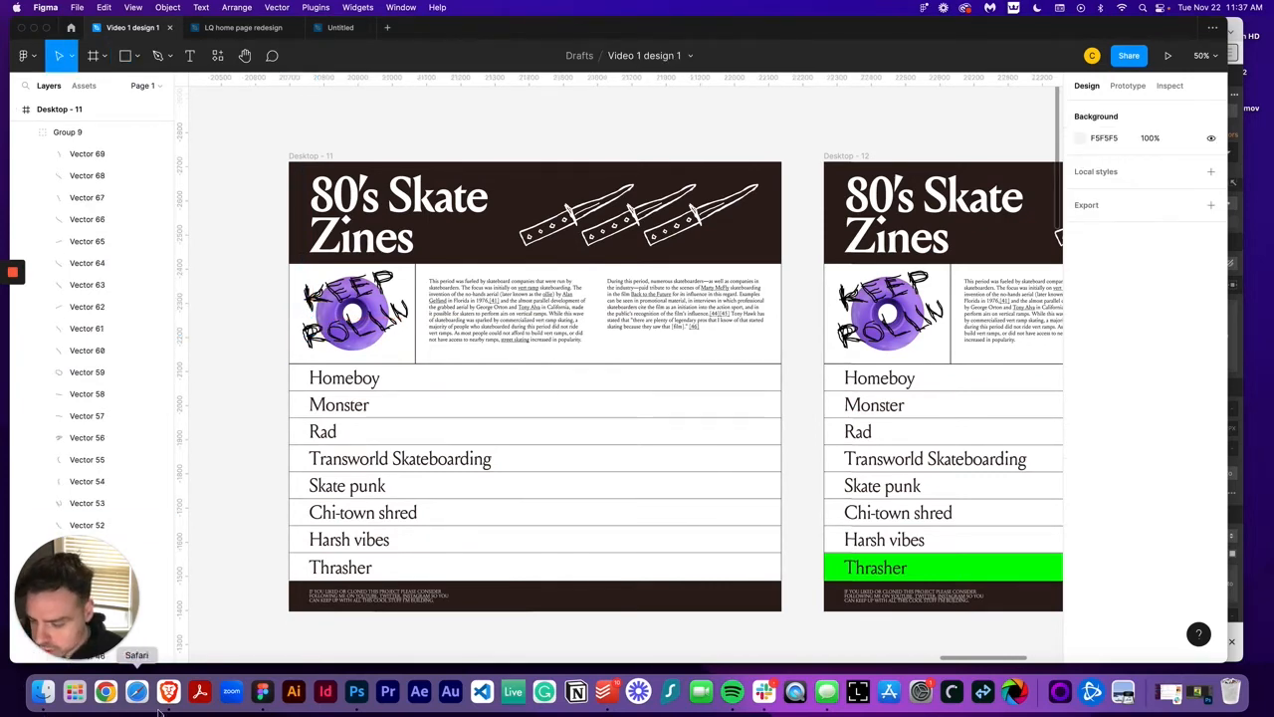
Step: Switch back to Webflow and set both the top and bottom padding of wheel_wrapper to 4.5 rem
{"action": "left_click", "coordinate": [169, 691]}
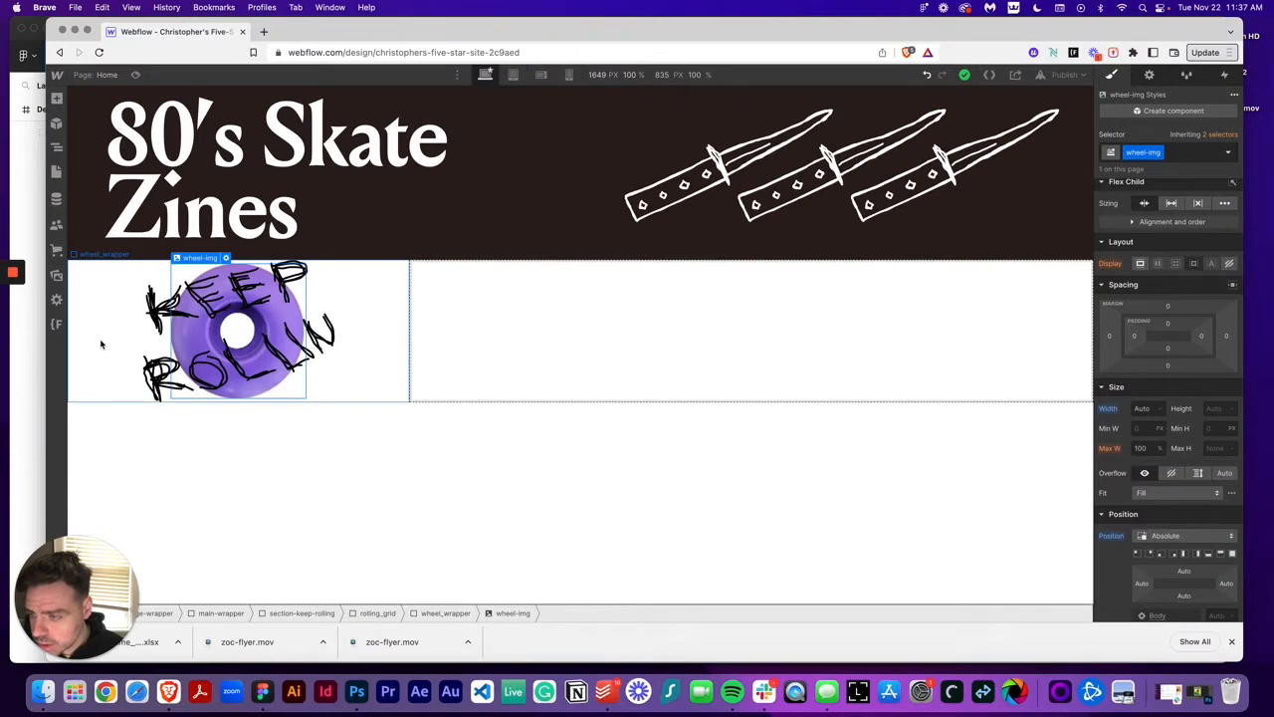
{"action": "left_click", "coordinate": [100, 344]}
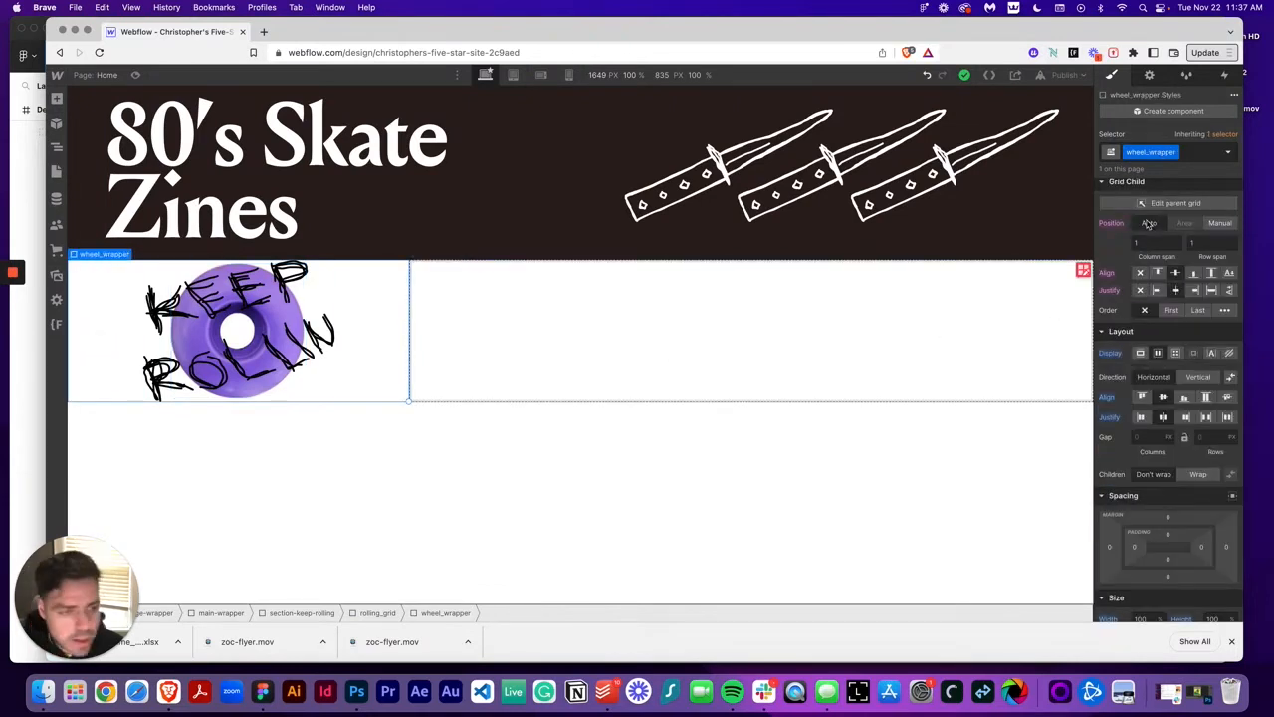
{"action": "left_click", "coordinate": [1170, 538]}
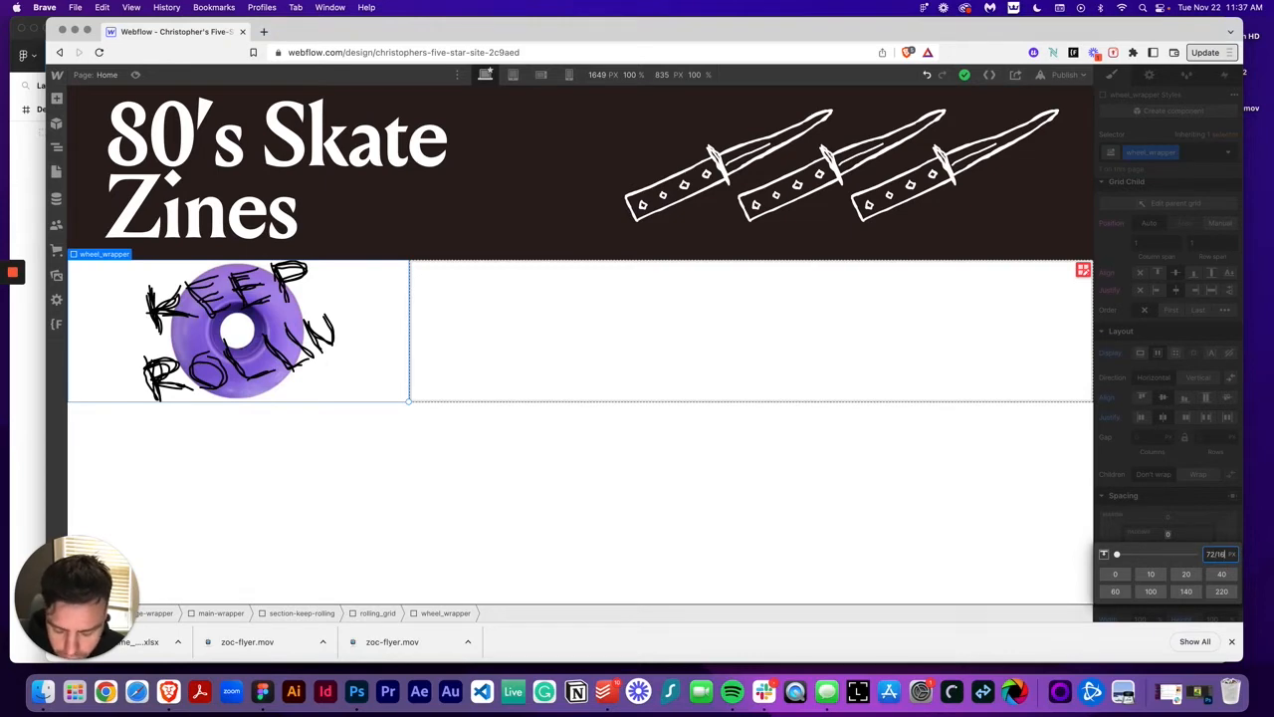
{"action": "key", "text": "Return"}
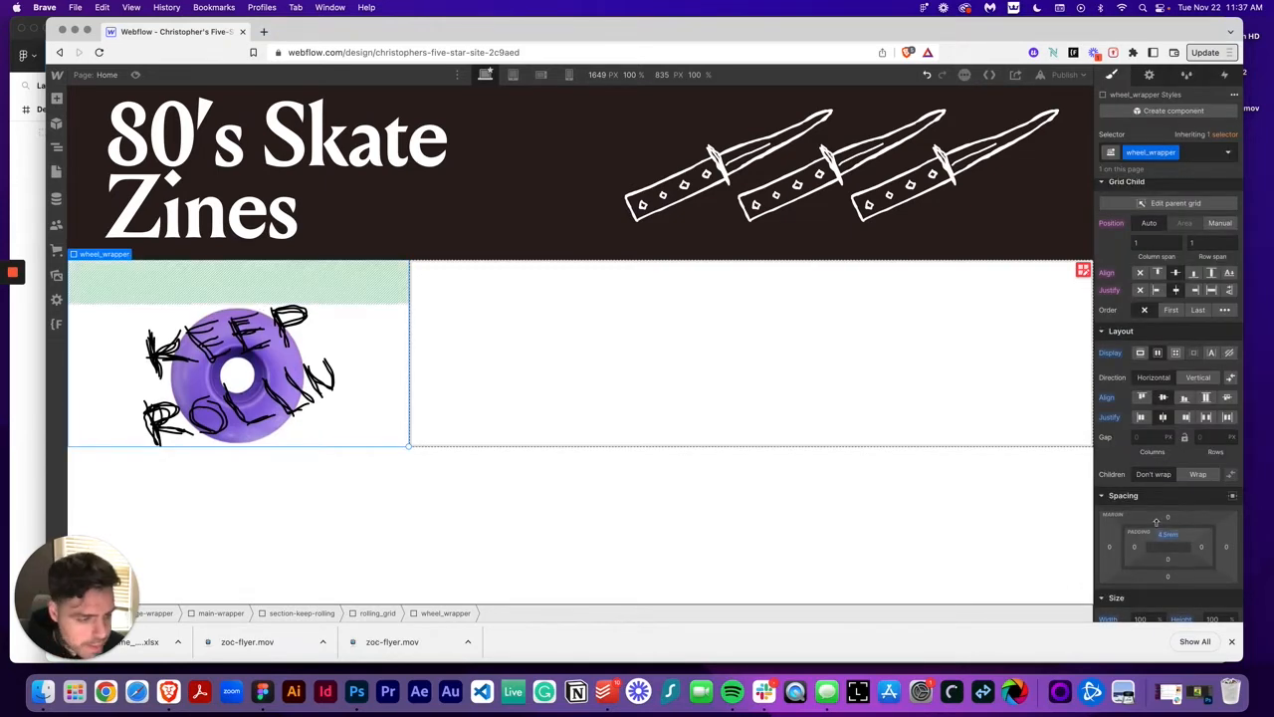
{"action": "left_click", "coordinate": [1170, 559]}
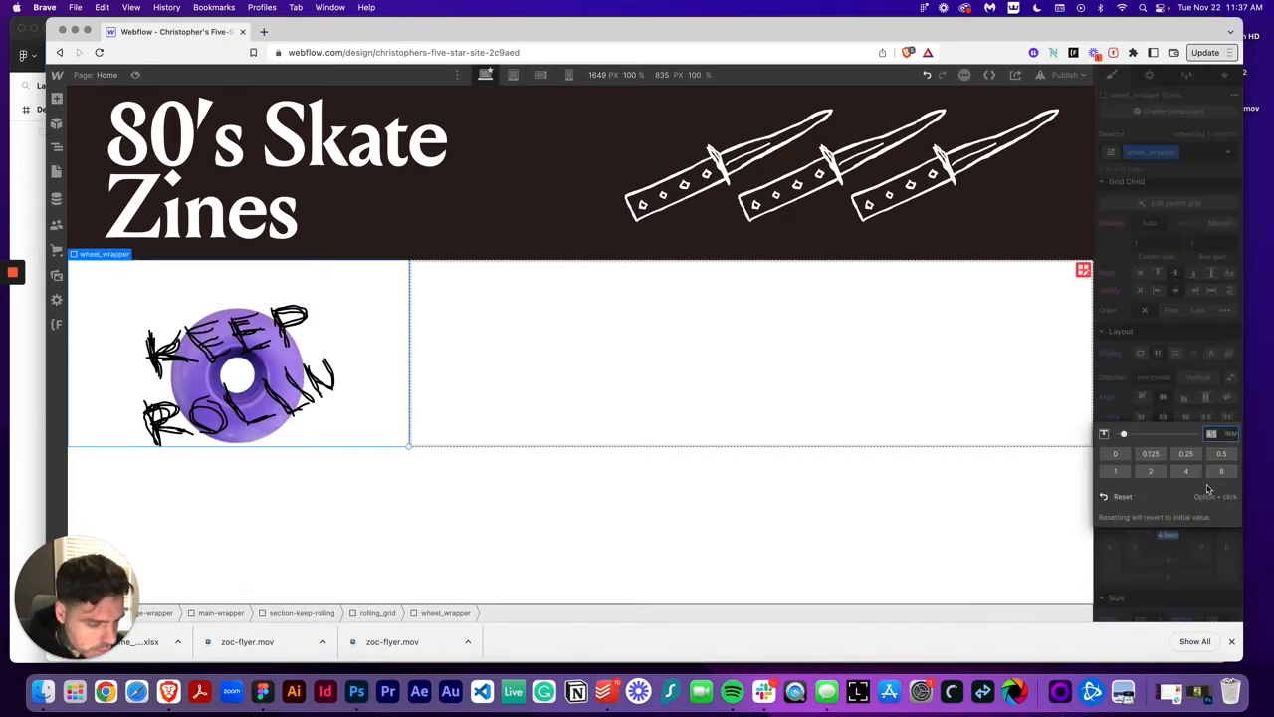
{"action": "left_click", "coordinate": [1176, 550]}
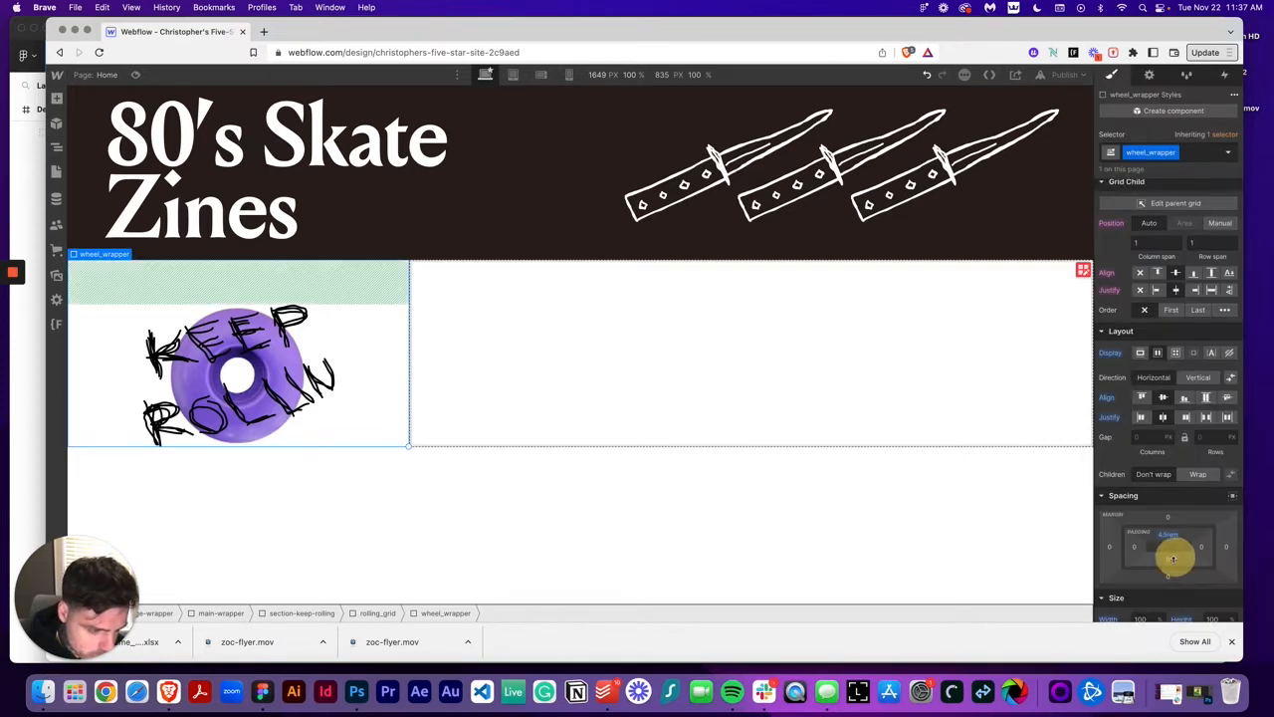
{"action": "left_click", "coordinate": [1171, 564]}
{"action": "type", "text": "4.5"}
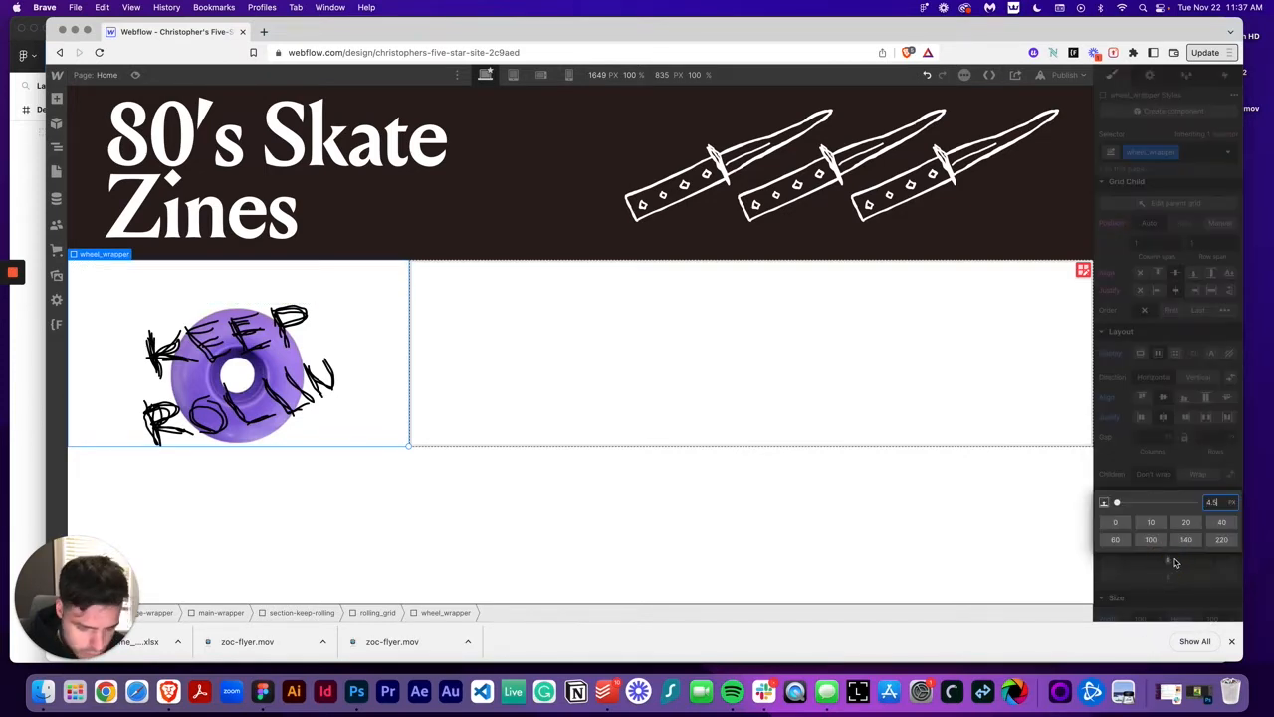
{"action": "key", "text": "Return"}
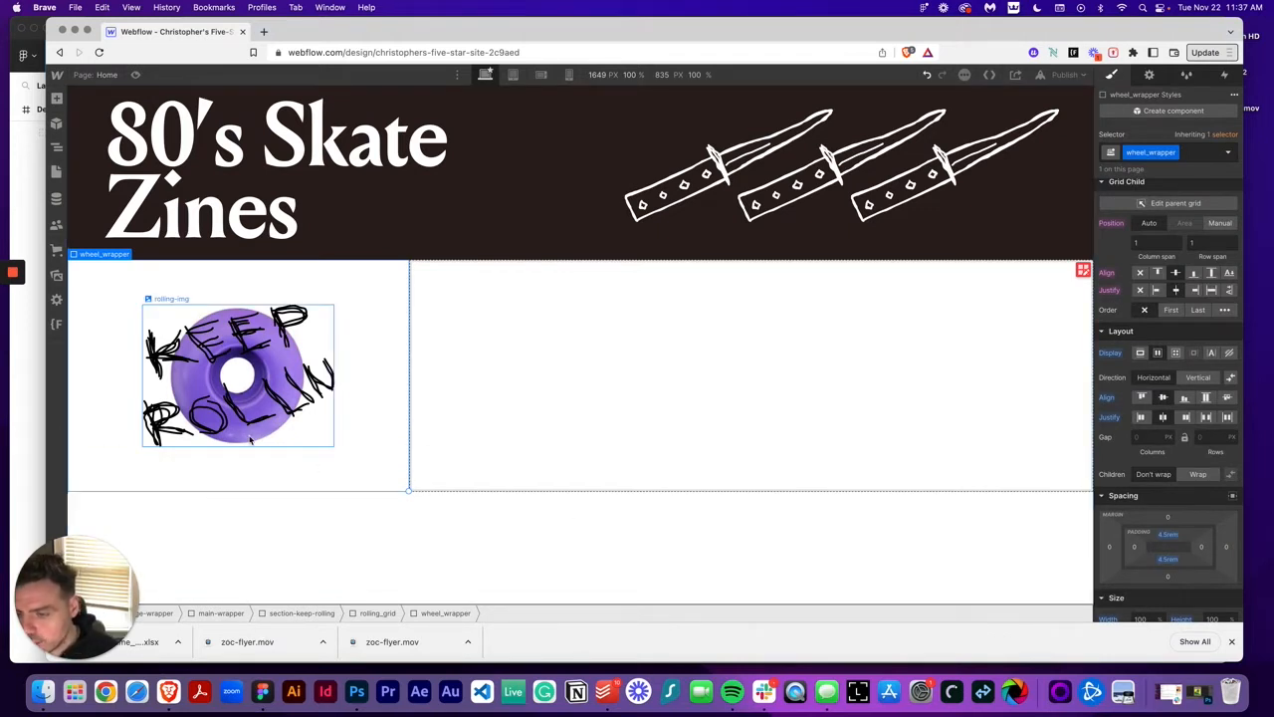
Step: Set the width of wheel-img to 18.75 rem
{"action": "left_click", "coordinate": [257, 436]}
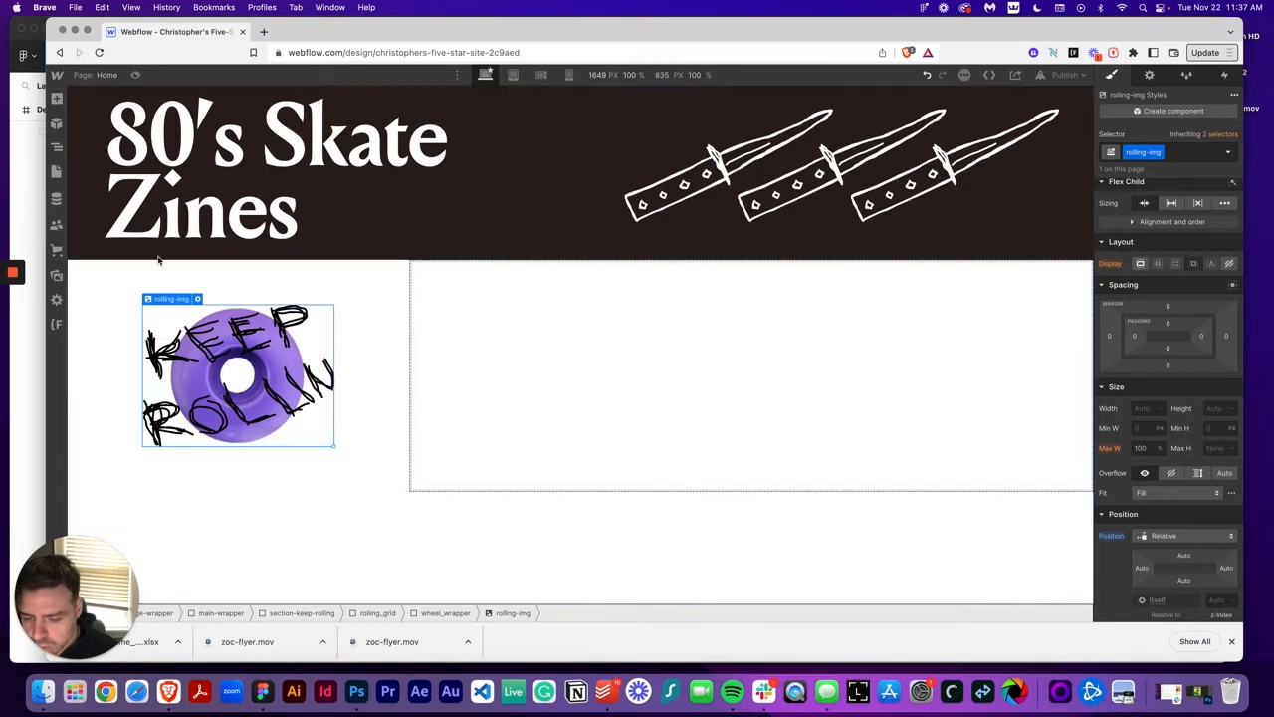
{"action": "left_click", "coordinate": [57, 147]}
{"action": "left_click", "coordinate": [133, 243]}
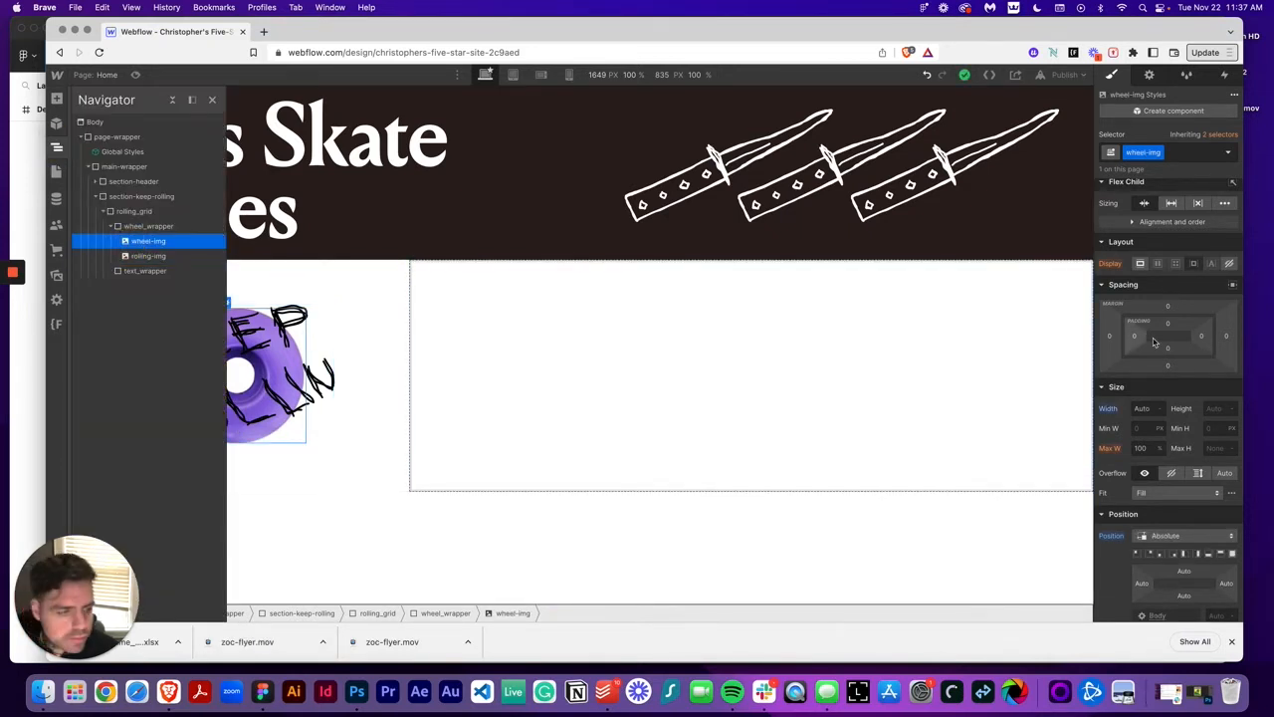
{"action": "left_click", "coordinate": [1142, 408]}
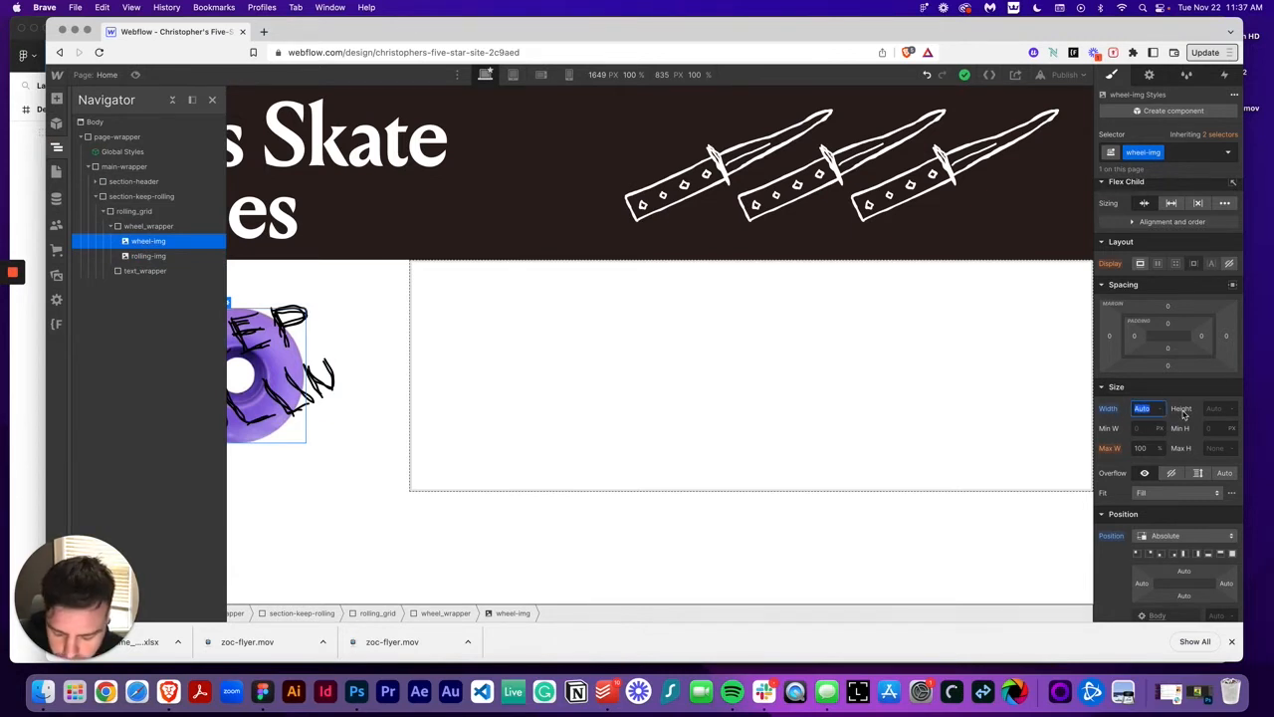
{"action": "type", "text": "3rem"}
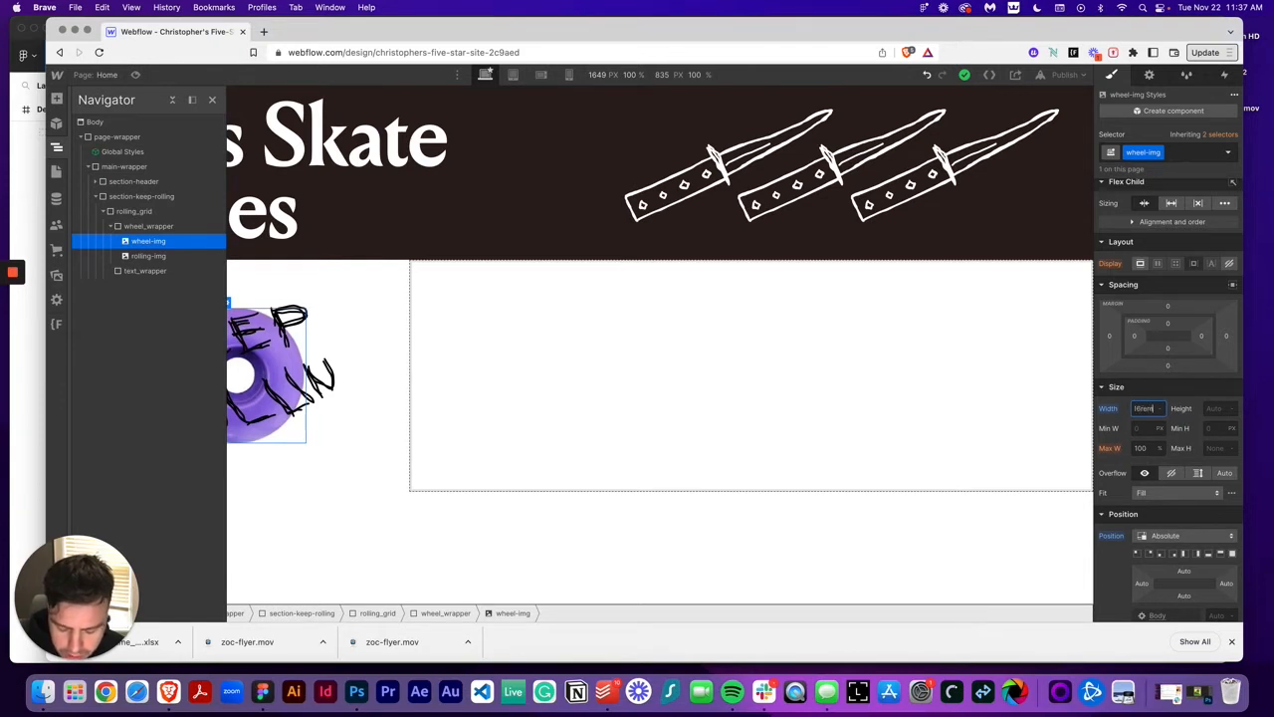
{"action": "key", "text": "Return"}
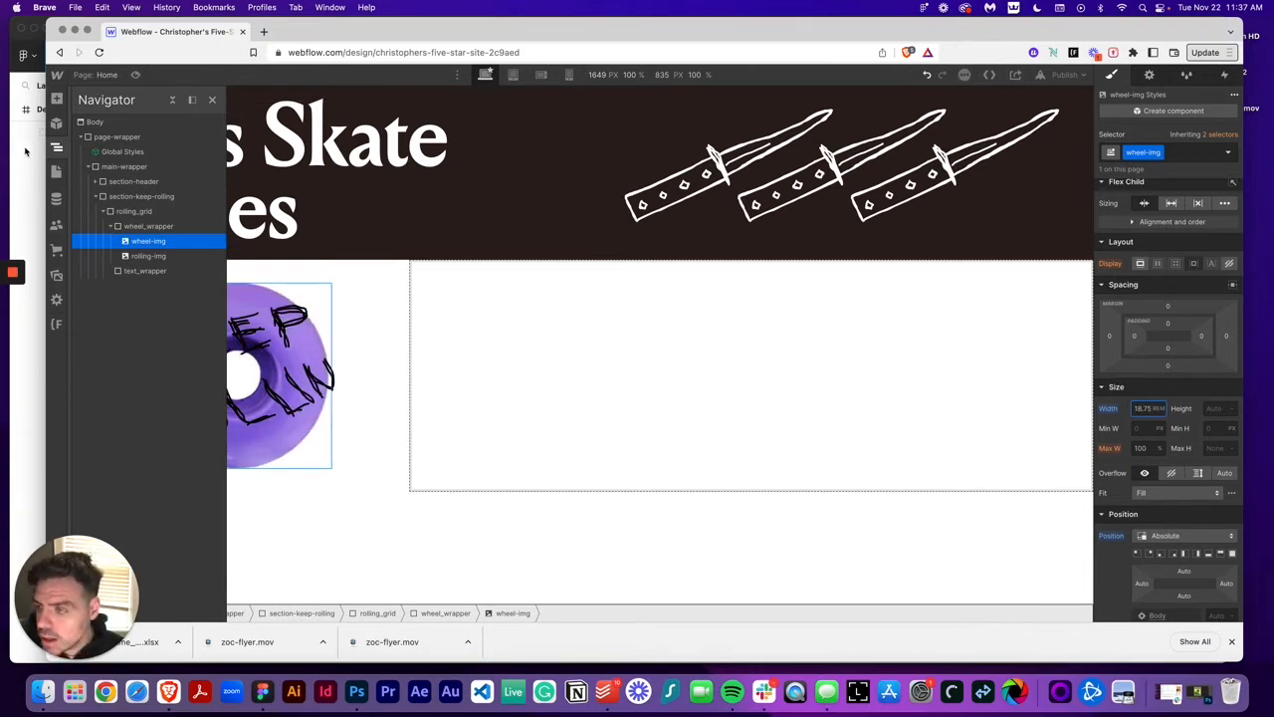
{"action": "left_click", "coordinate": [56, 146]}
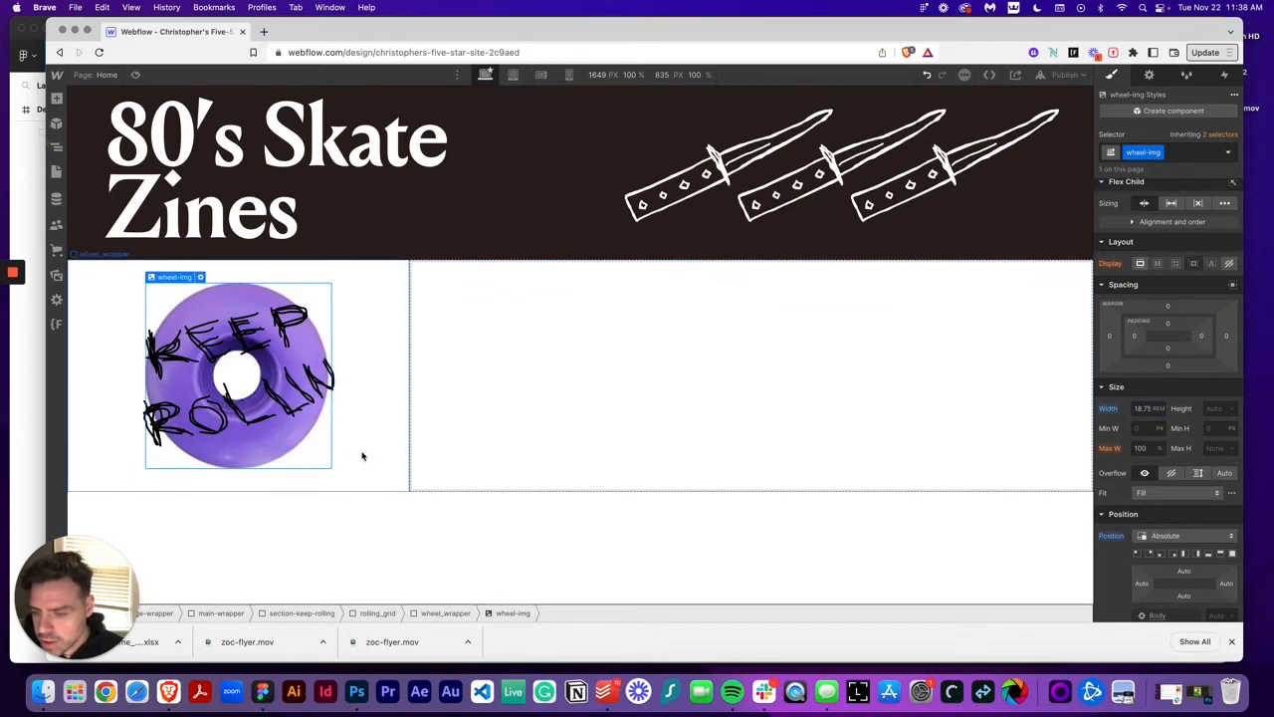
Step: Give wheel_wrapper a solid 1 px border on all sides in the saved Black color swatch
{"action": "left_click", "coordinate": [363, 456]}
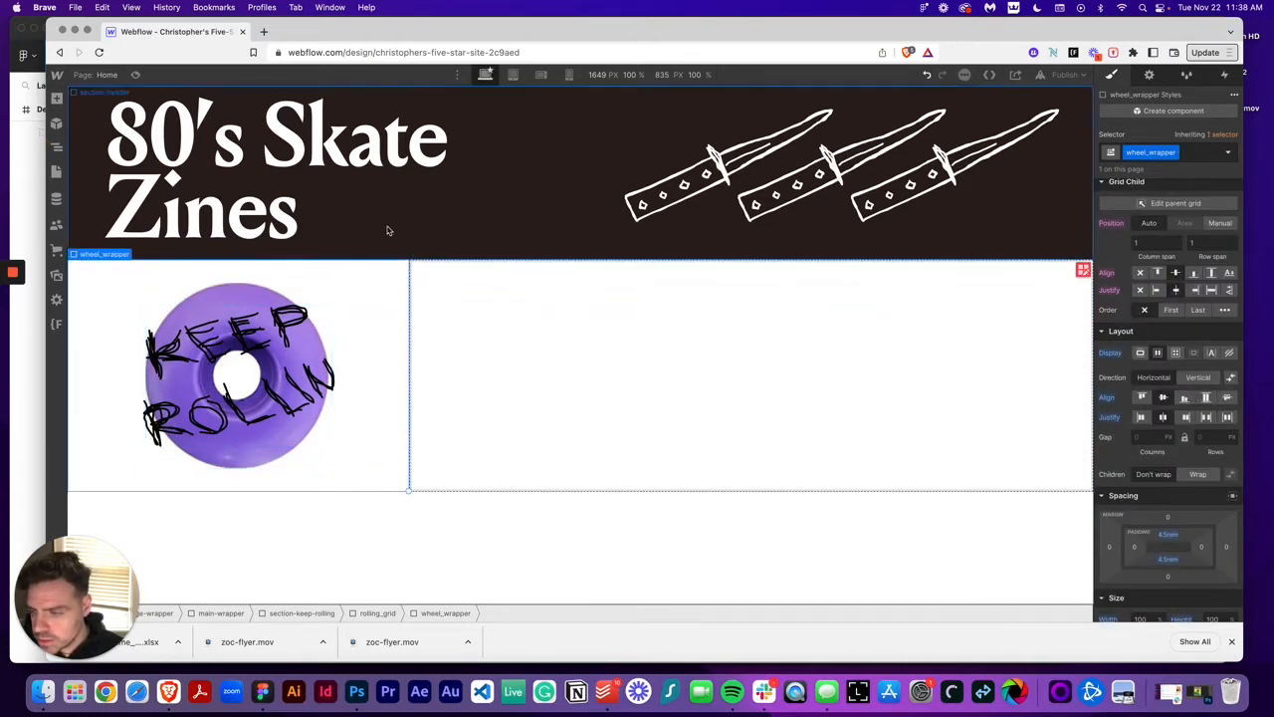
{"action": "scroll", "coordinate": [1190, 496], "scroll_direction": "down", "scroll_amount": 10}
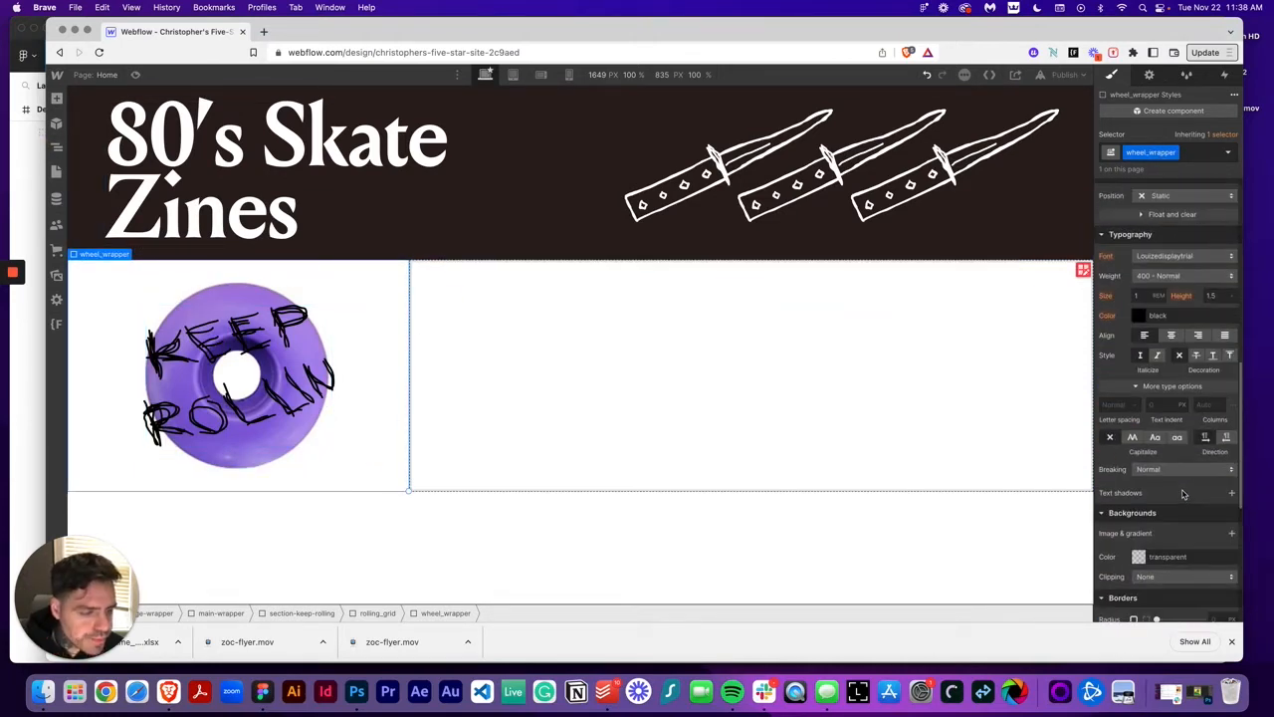
{"action": "scroll", "coordinate": [1130, 456], "scroll_direction": "down", "scroll_amount": 8}
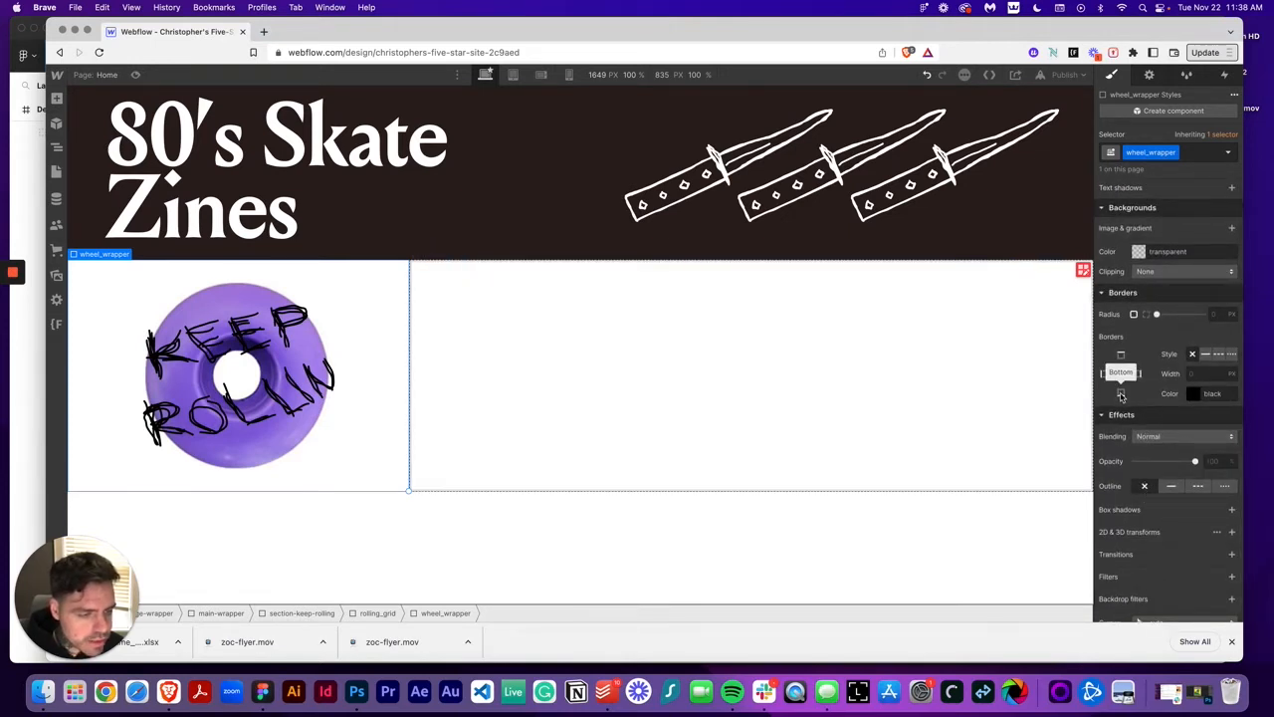
{"action": "left_click", "coordinate": [1120, 394]}
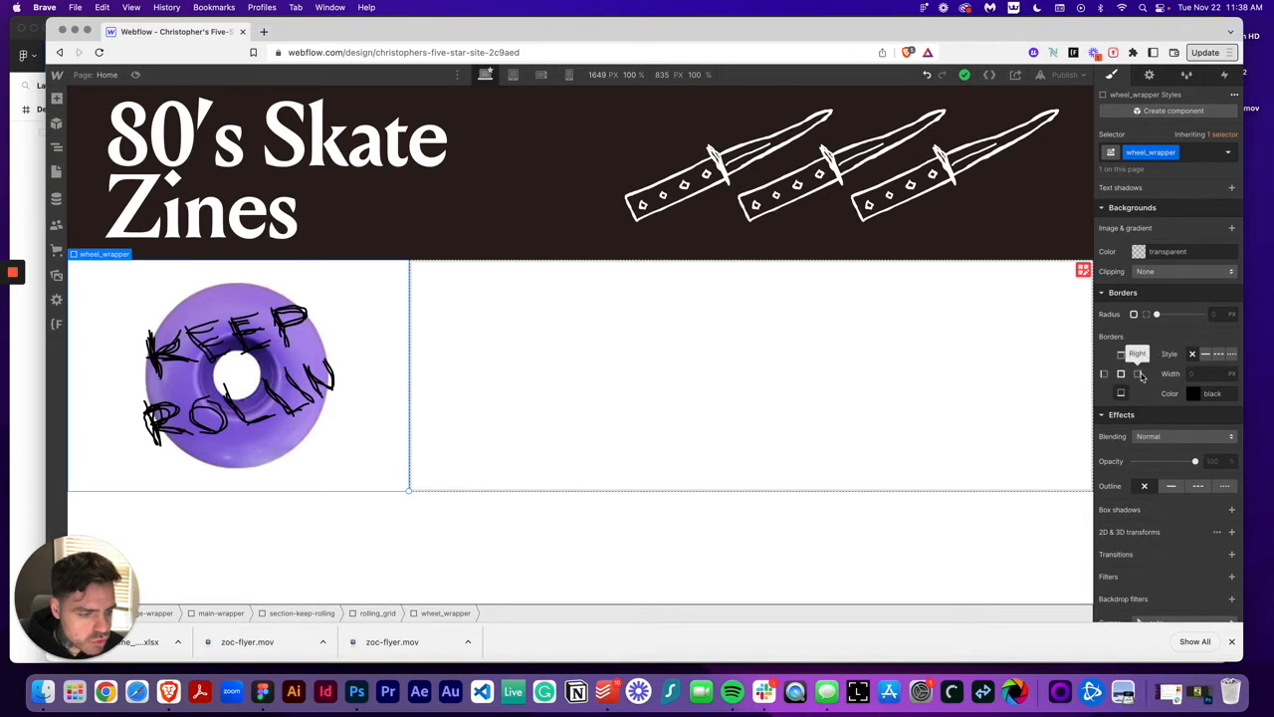
{"action": "left_click", "coordinate": [1121, 374]}
{"action": "left_click", "coordinate": [1195, 394]}
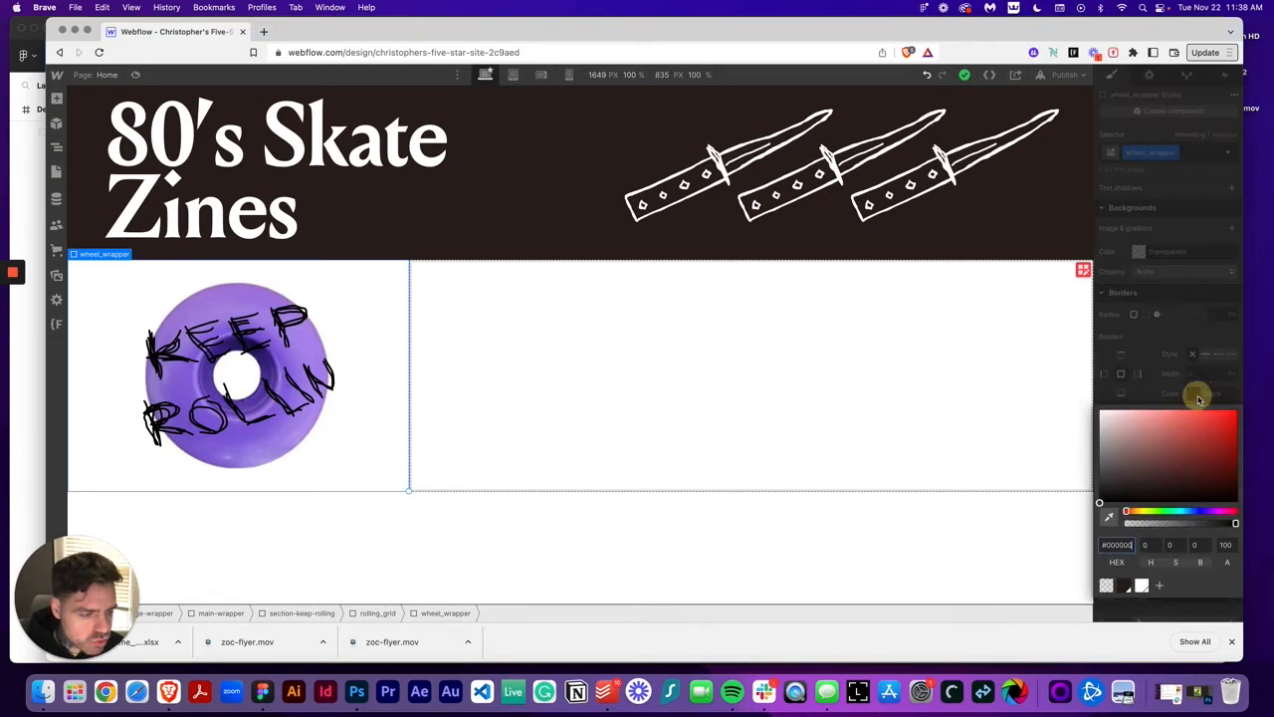
{"action": "left_click", "coordinate": [1124, 584]}
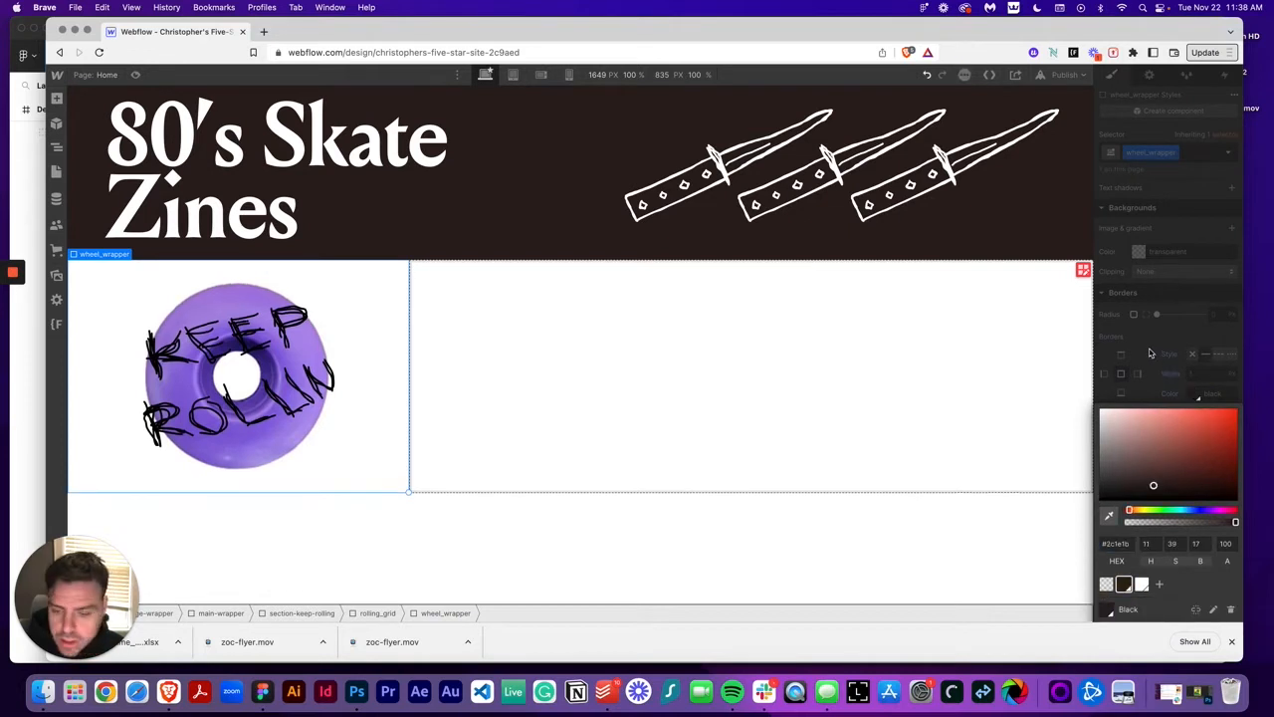
{"action": "left_click", "coordinate": [1149, 352]}
Step: Give text_wrapper a solid 1 px border on all sides in the saved Black color swatch
{"action": "left_click", "coordinate": [640, 466]}
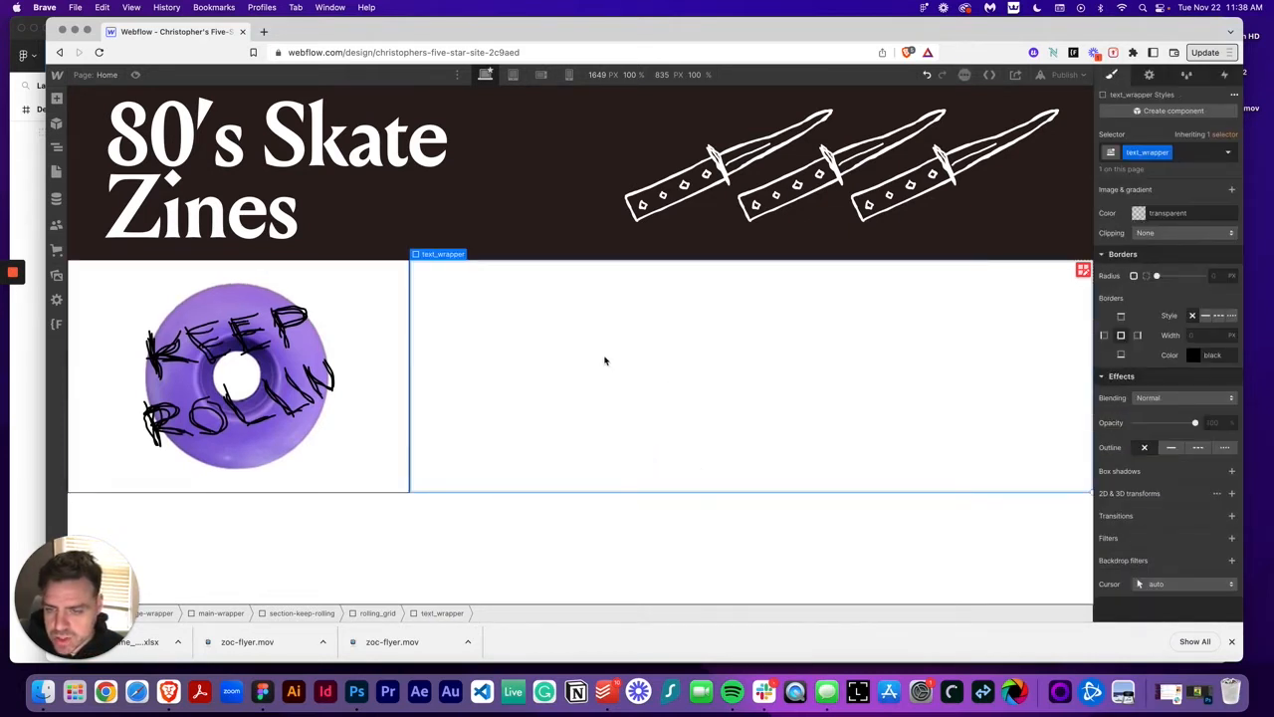
{"action": "left_click", "coordinate": [1193, 354]}
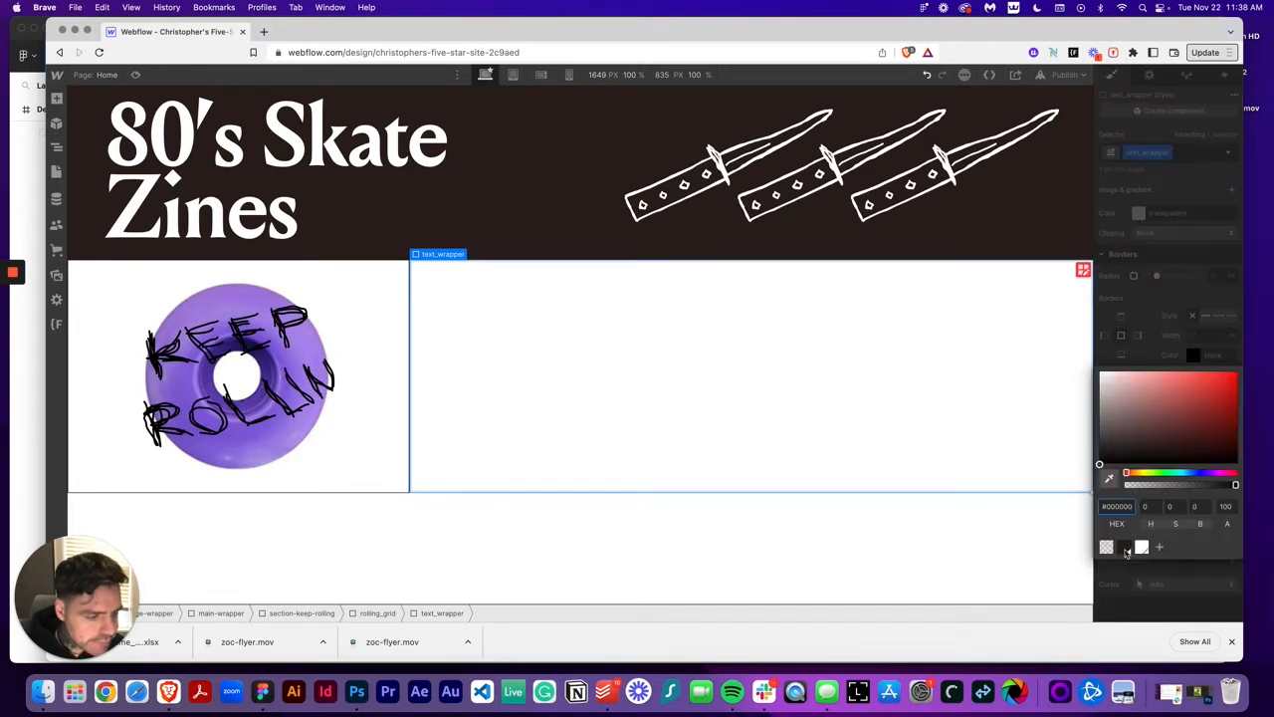
{"action": "left_click", "coordinate": [1155, 334]}
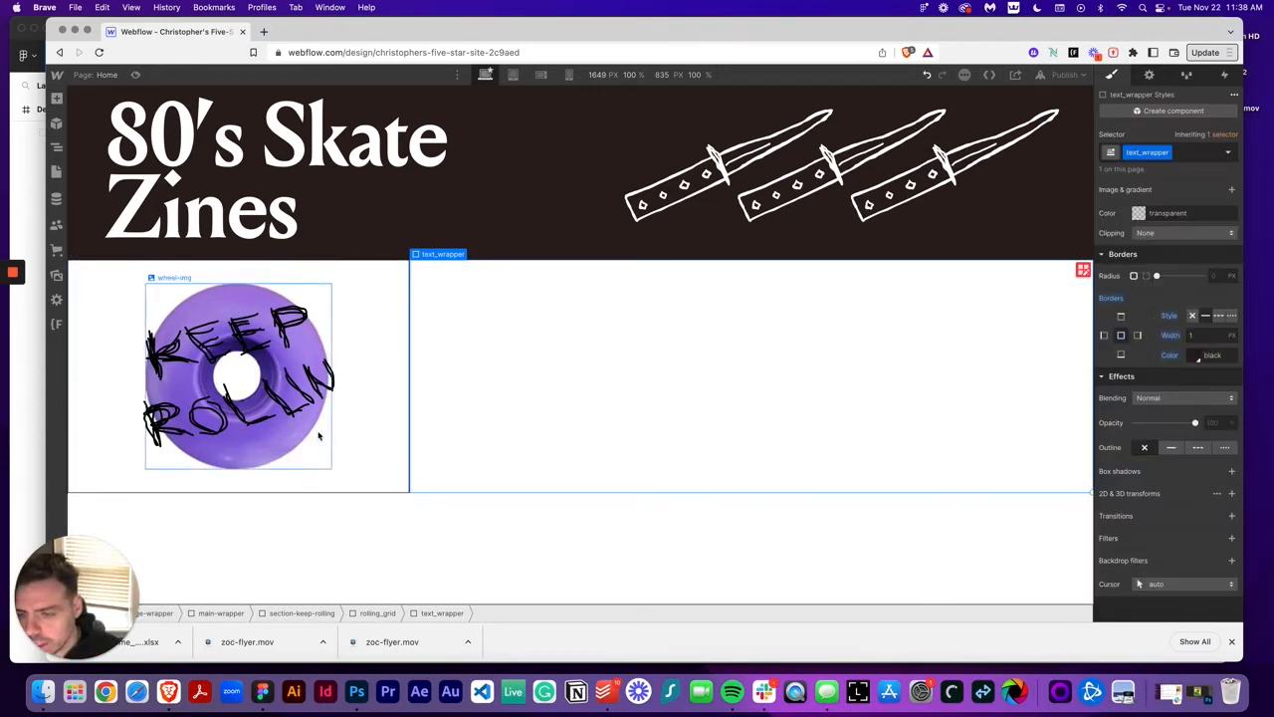
{"action": "left_click", "coordinate": [543, 432]}
{"action": "left_click", "coordinate": [538, 549]}
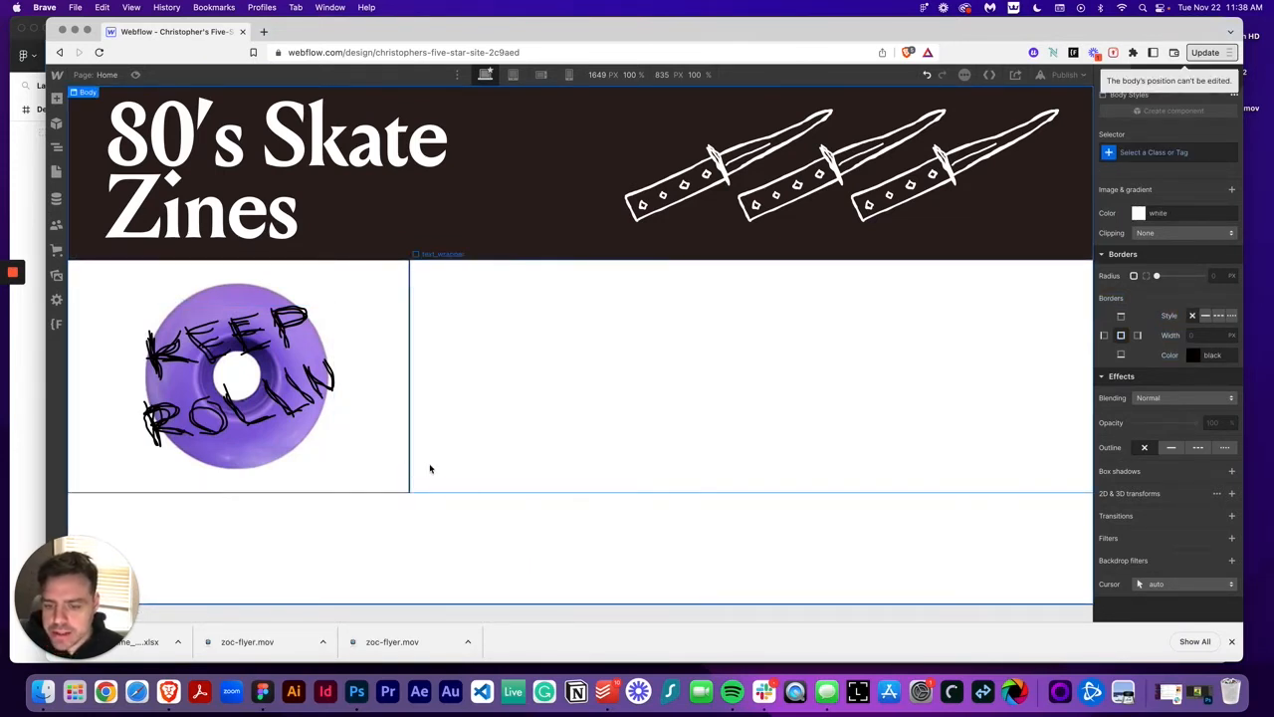
Step: Add a div block inside text_wrapper
{"action": "left_click", "coordinate": [507, 395]}
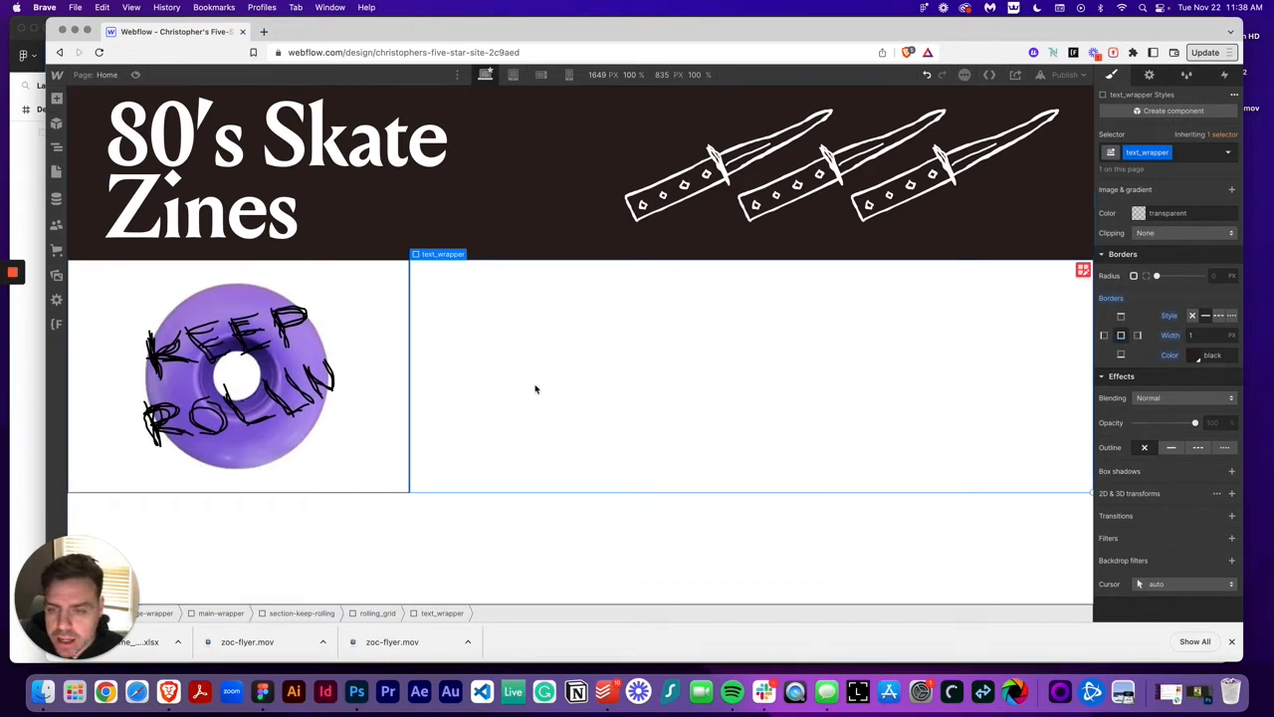
{"action": "left_click", "coordinate": [56, 98]}
{"action": "left_click", "coordinate": [99, 315]}
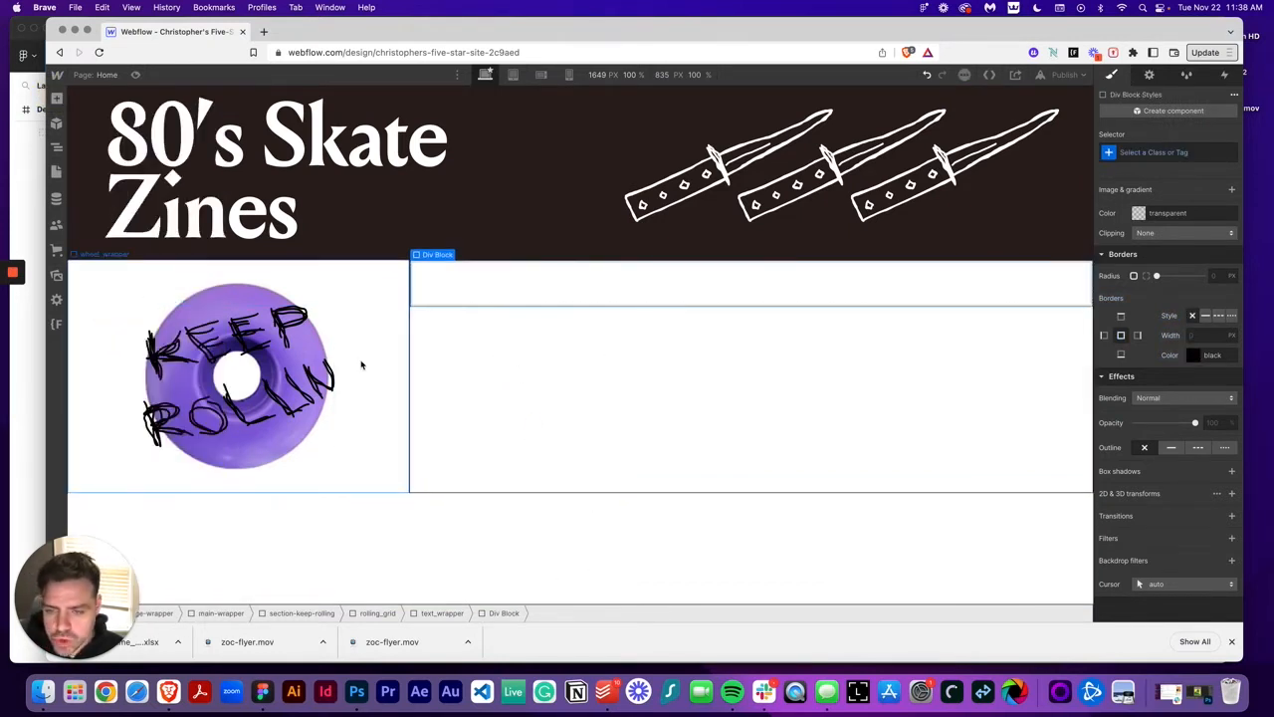
Step: Align text_wrapper to the vertical center of its grid cell
{"action": "left_click", "coordinate": [659, 433]}
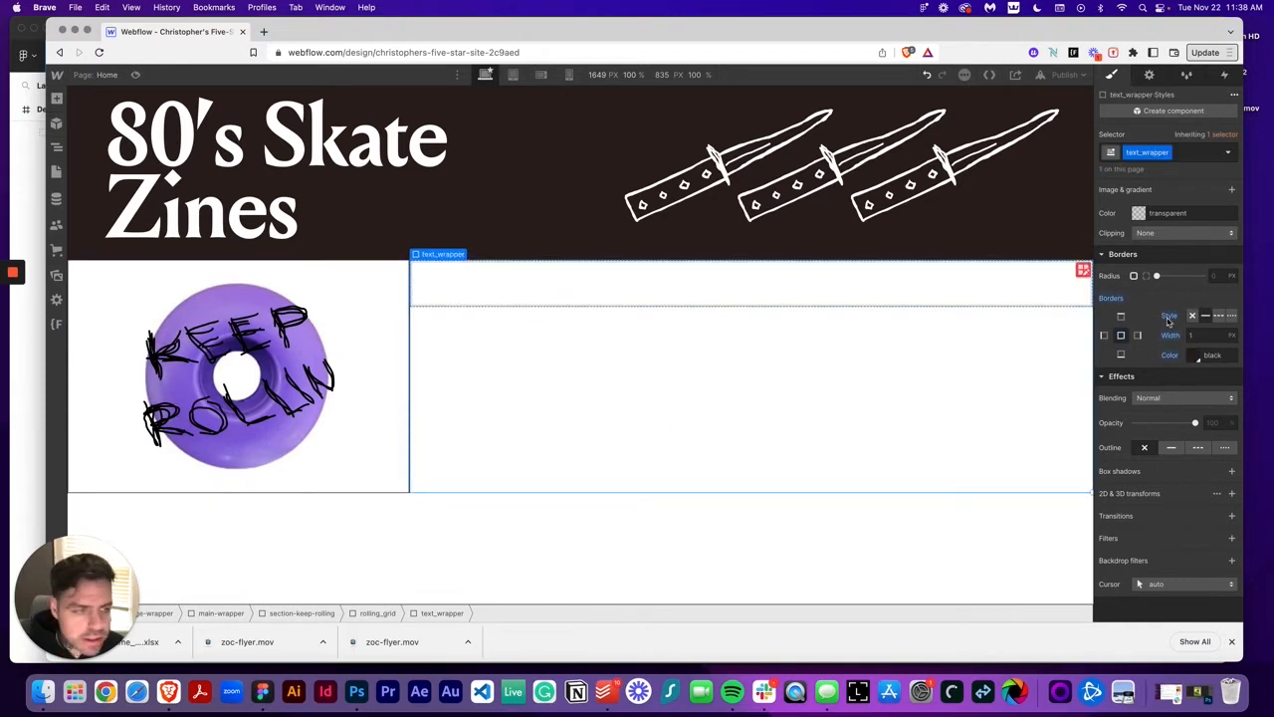
{"action": "scroll", "coordinate": [1174, 305], "scroll_direction": "down", "scroll_amount": 5}
{"action": "scroll", "coordinate": [1175, 305], "scroll_direction": "up", "scroll_amount": 5}
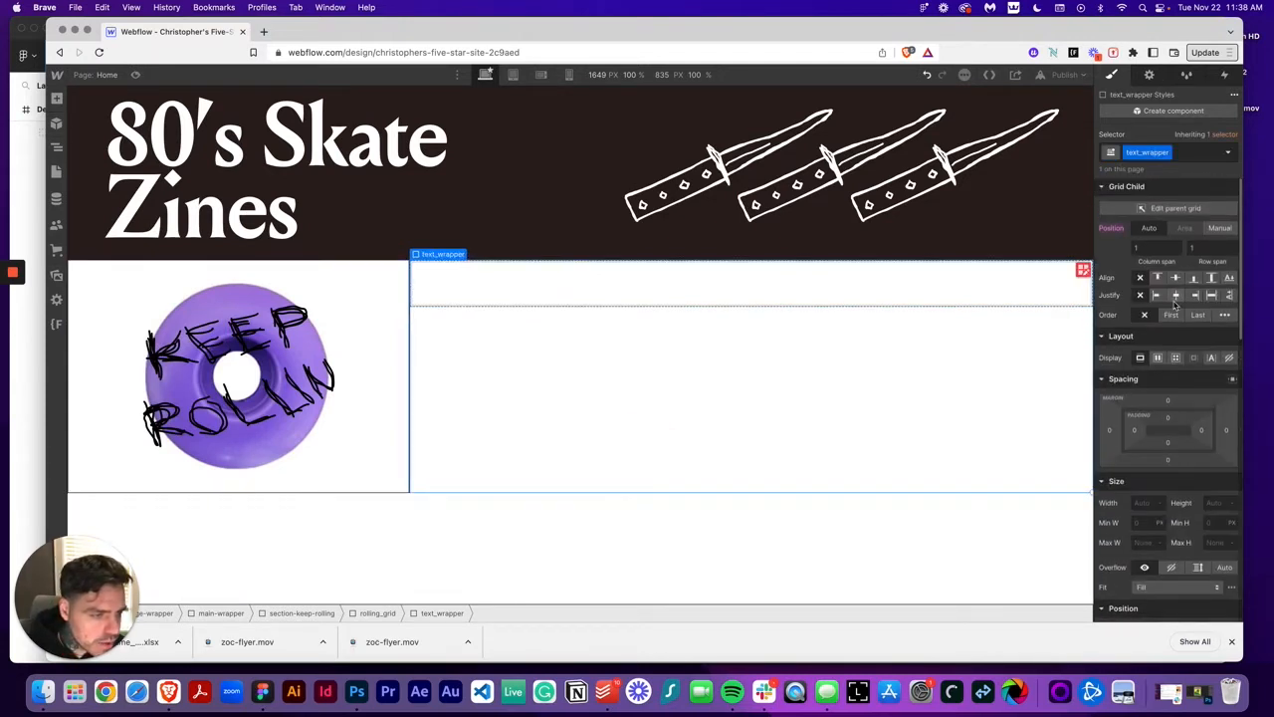
{"action": "left_click", "coordinate": [1178, 279]}
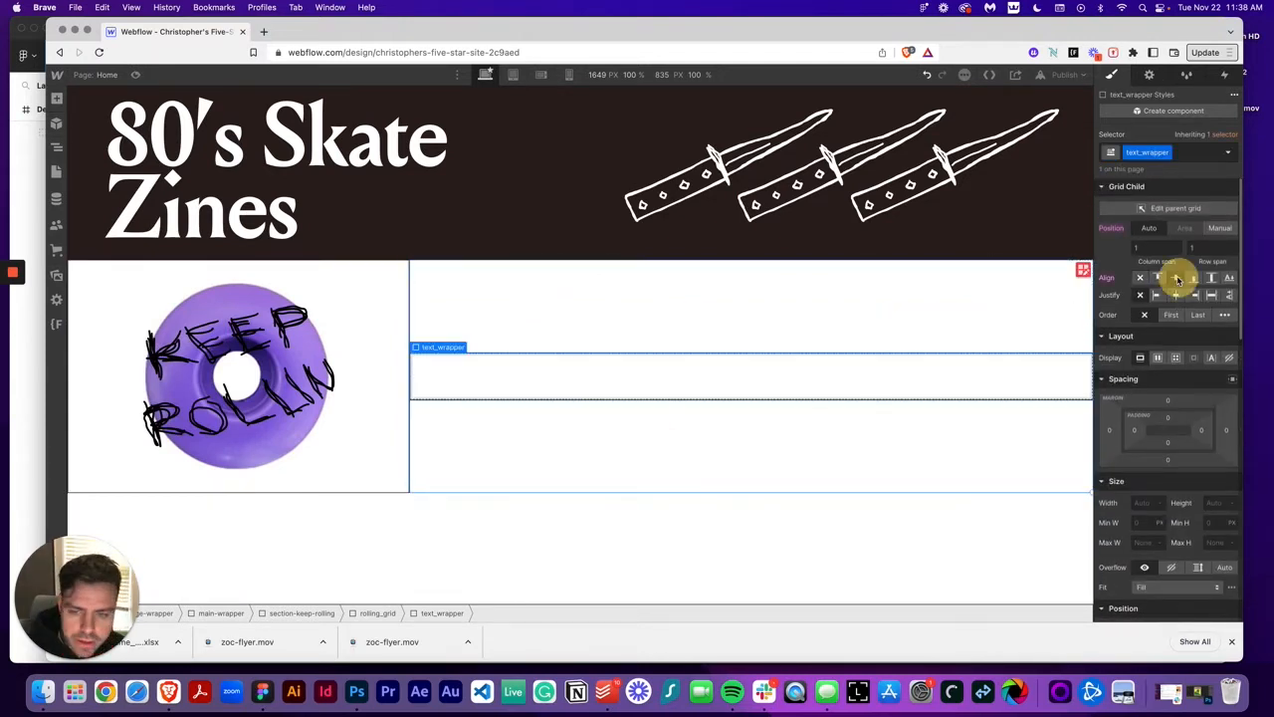
Step: Try to size the div block inside text_wrapper to 100% height and 100% width
{"action": "left_click", "coordinate": [623, 382]}
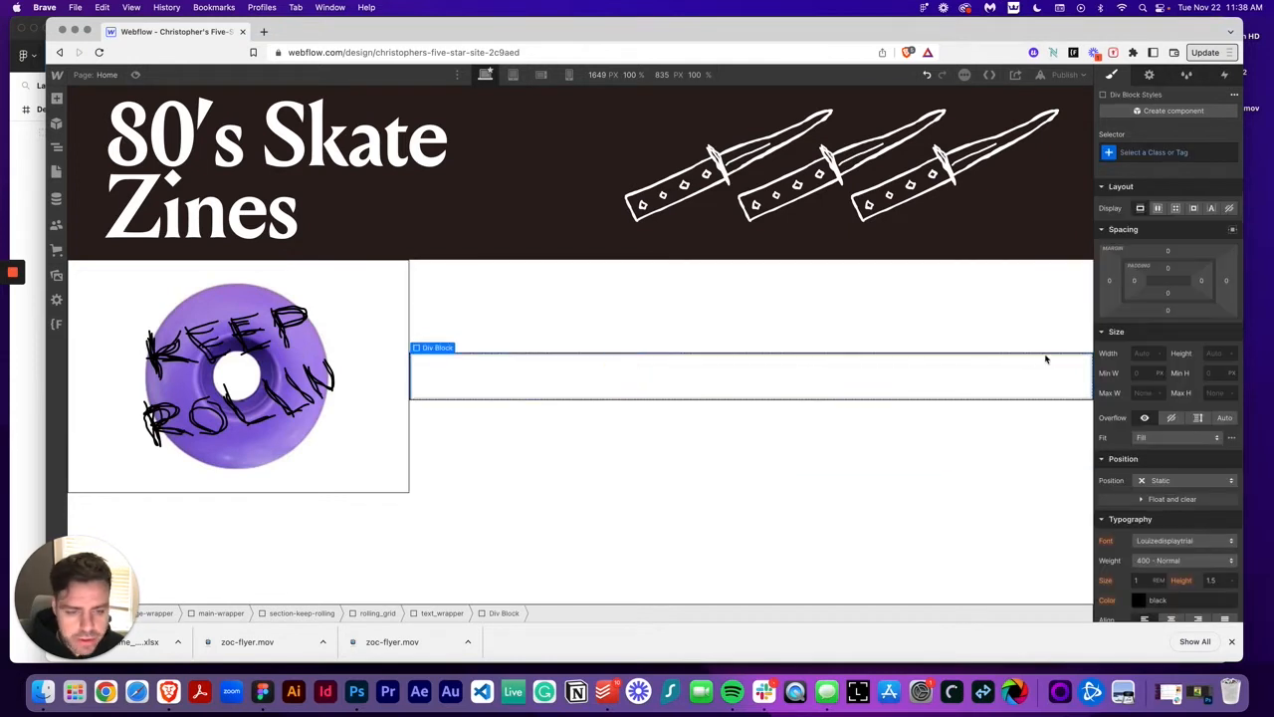
{"action": "left_click", "coordinate": [685, 468]}
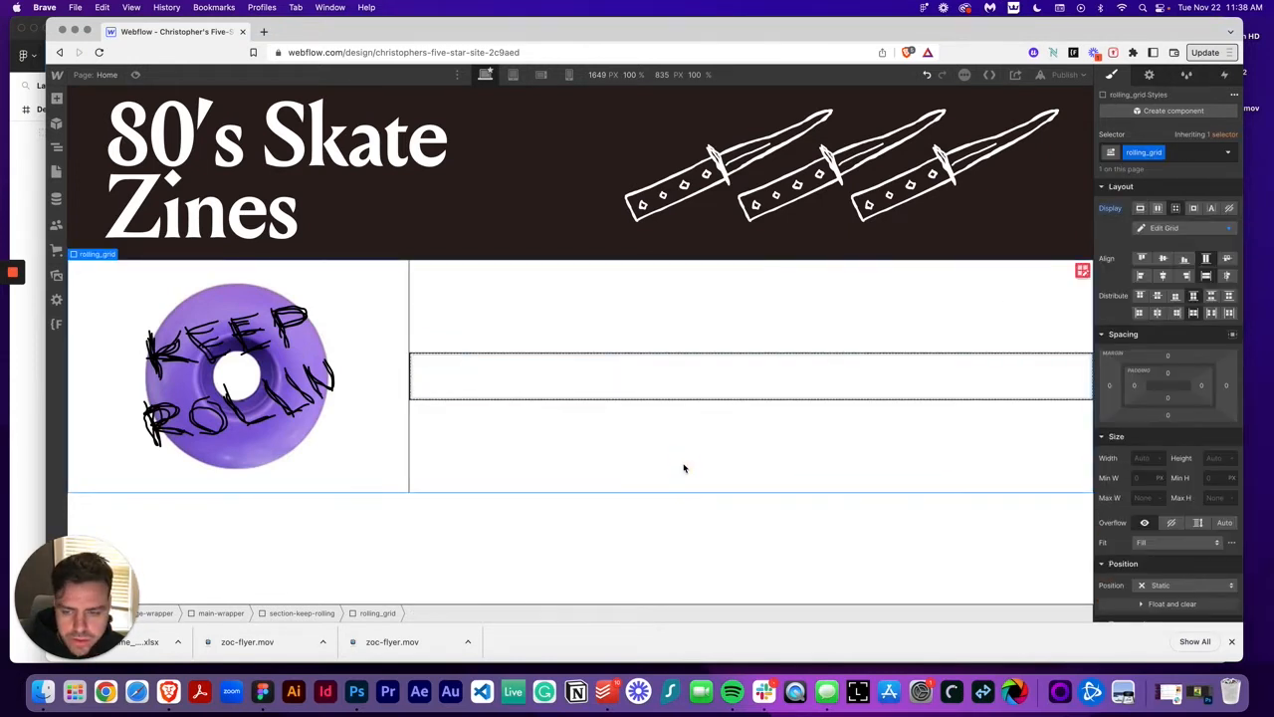
{"action": "left_click", "coordinate": [466, 374]}
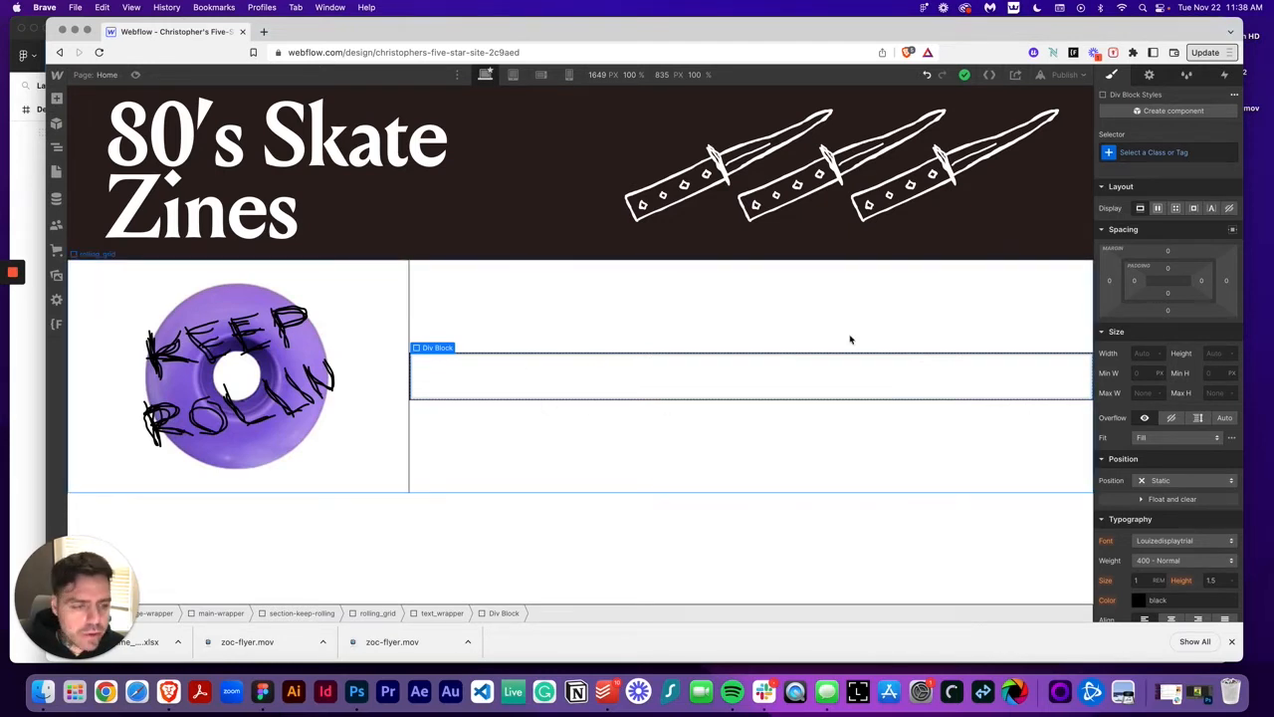
{"action": "left_click", "coordinate": [1220, 353]}
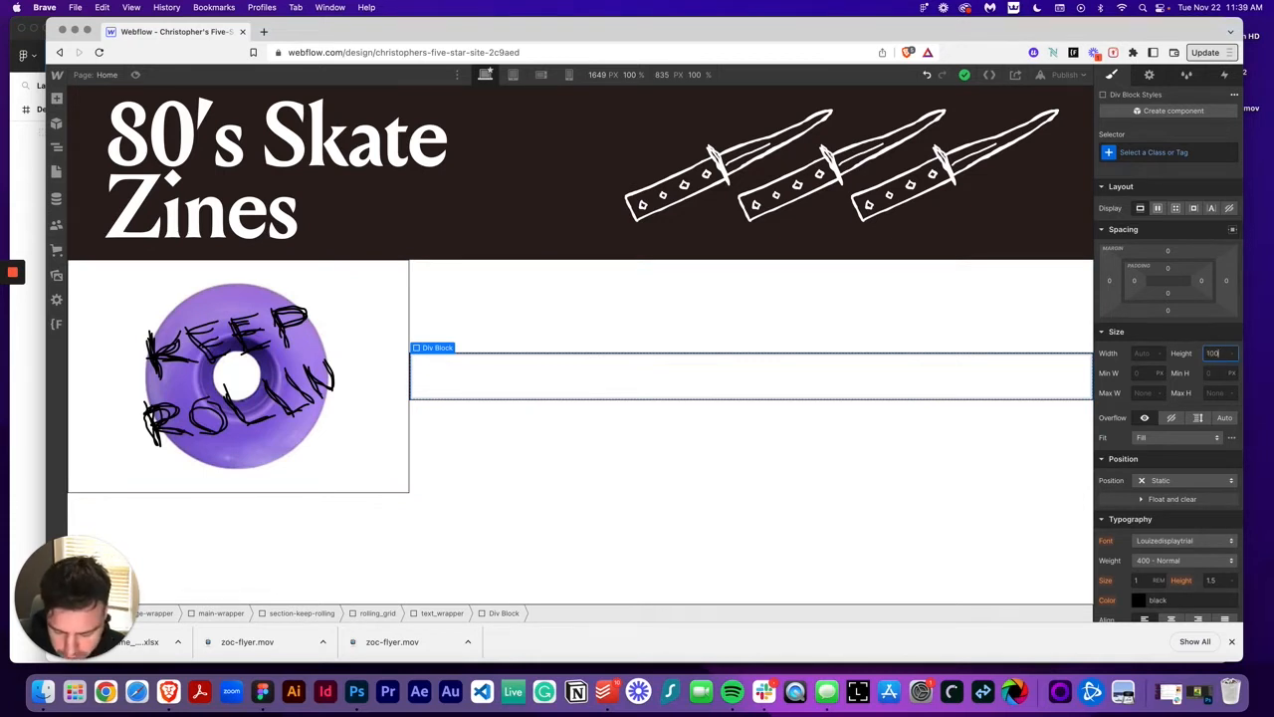
{"action": "key", "text": "Tab"}
{"action": "left_click", "coordinate": [1135, 354]}
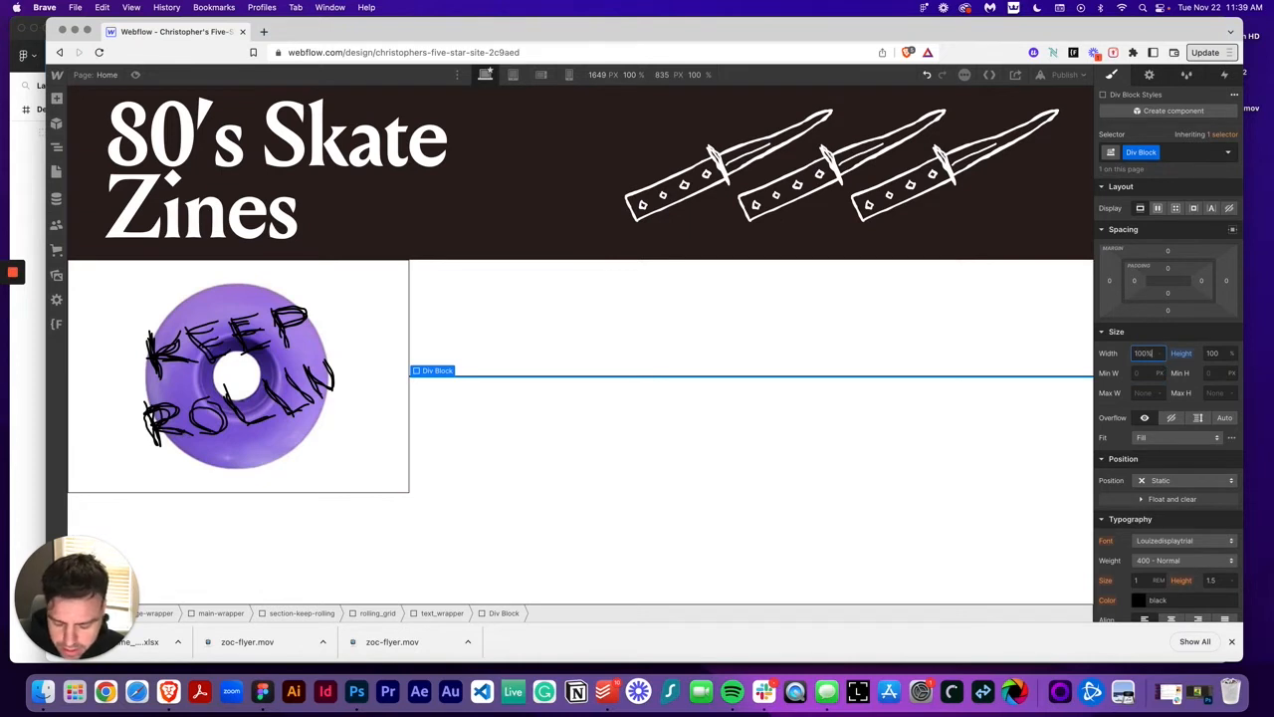
{"action": "type", "text": "100%"}
{"action": "key", "text": "Tab"}
{"action": "left_click", "coordinate": [583, 443]}
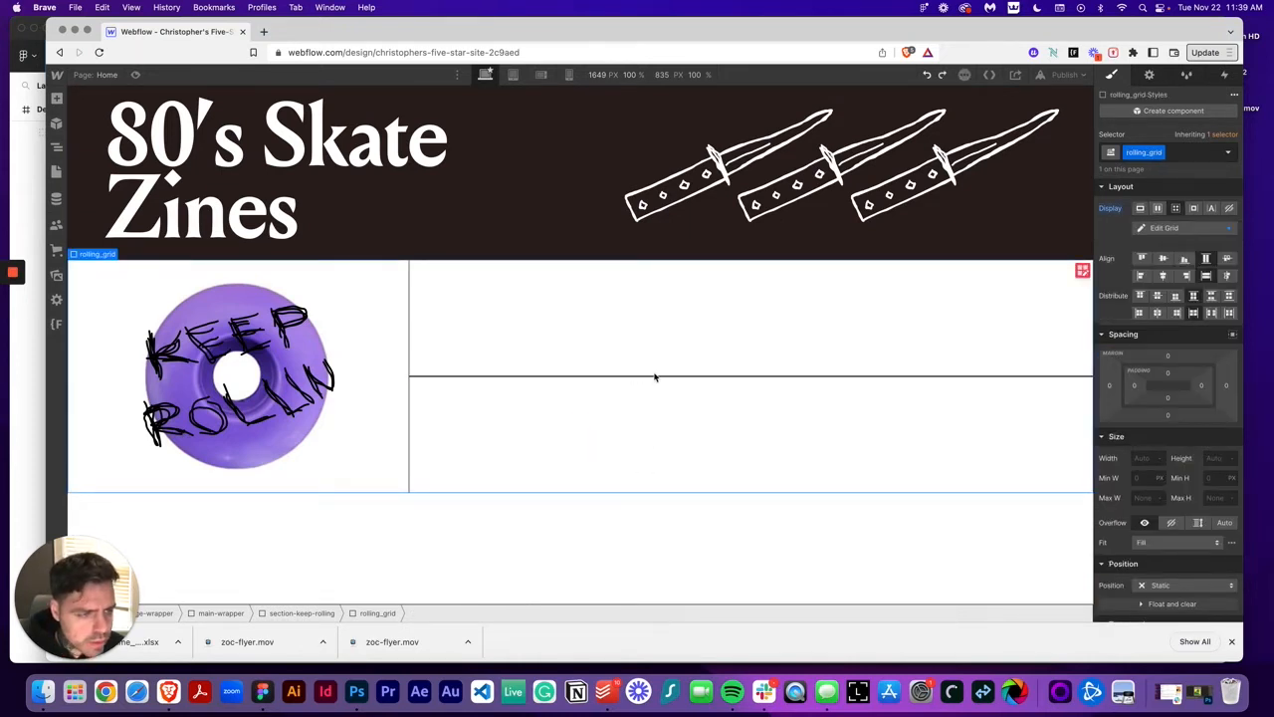
Step: Set text_wrapper's height and width to 100% so it fills its grid cell
{"action": "left_click", "coordinate": [607, 382]}
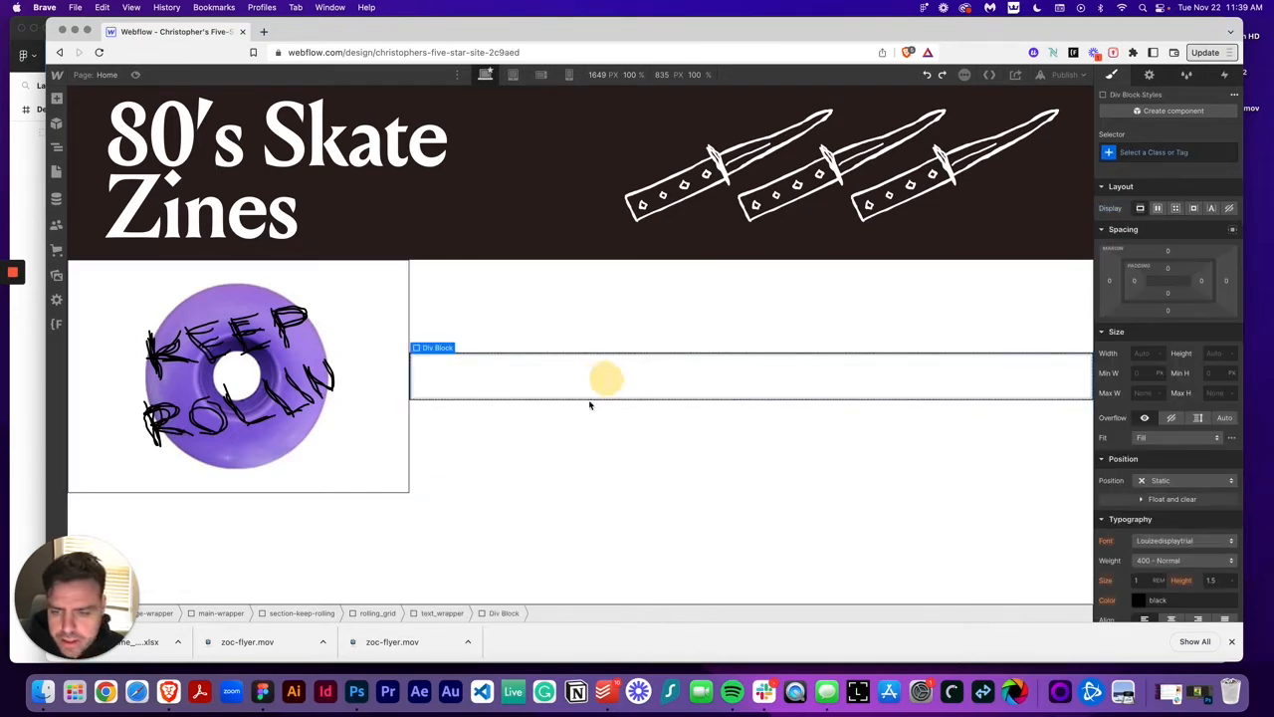
{"action": "left_click", "coordinate": [57, 147]}
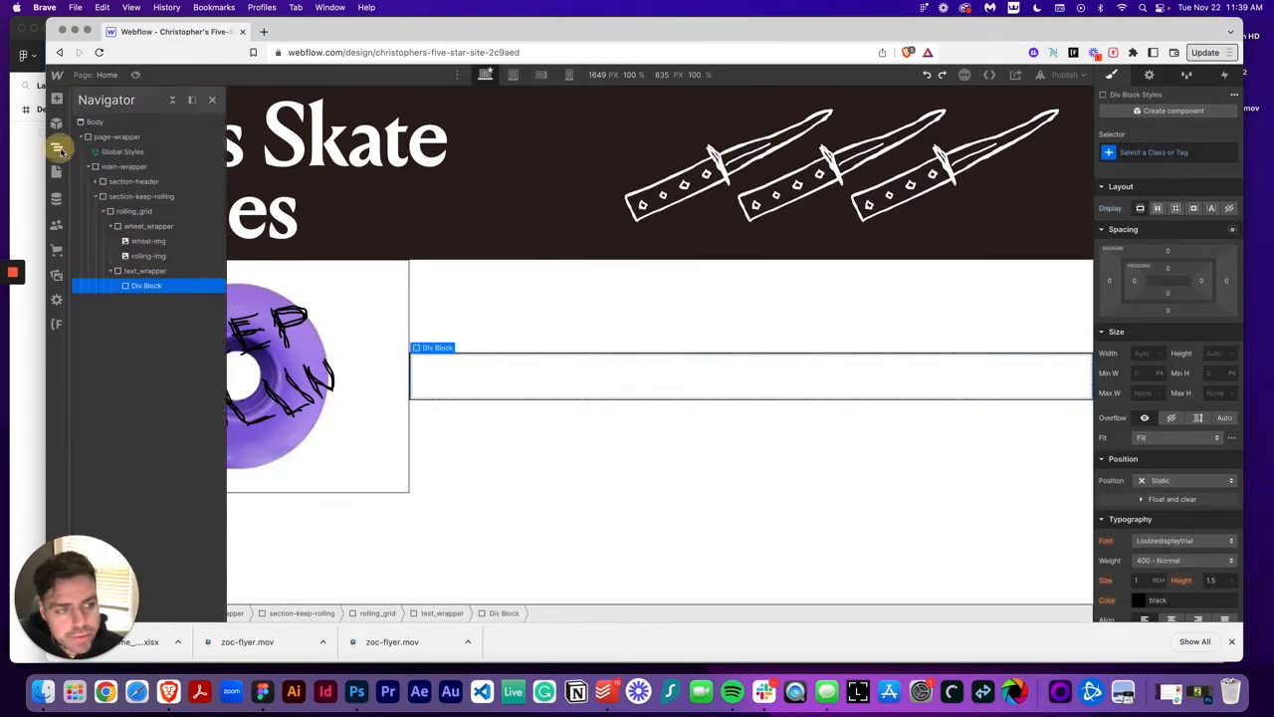
{"action": "left_click", "coordinate": [134, 273]}
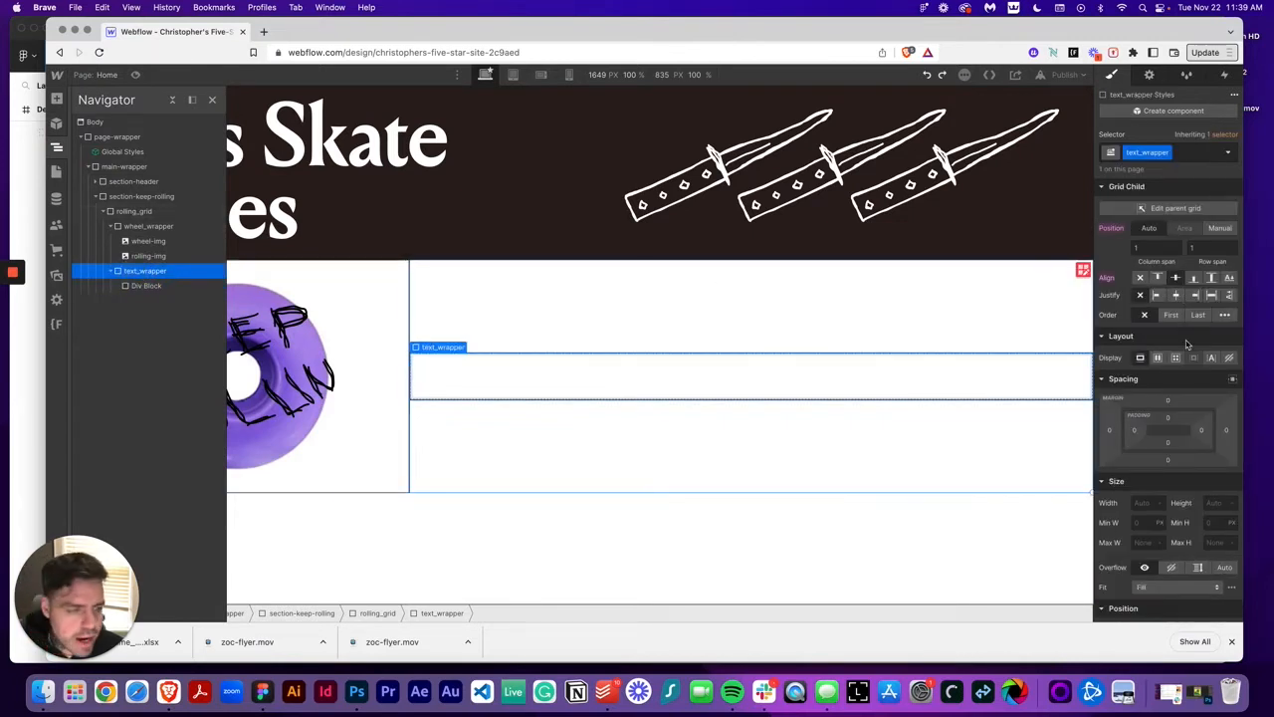
{"action": "left_click", "coordinate": [1219, 501]}
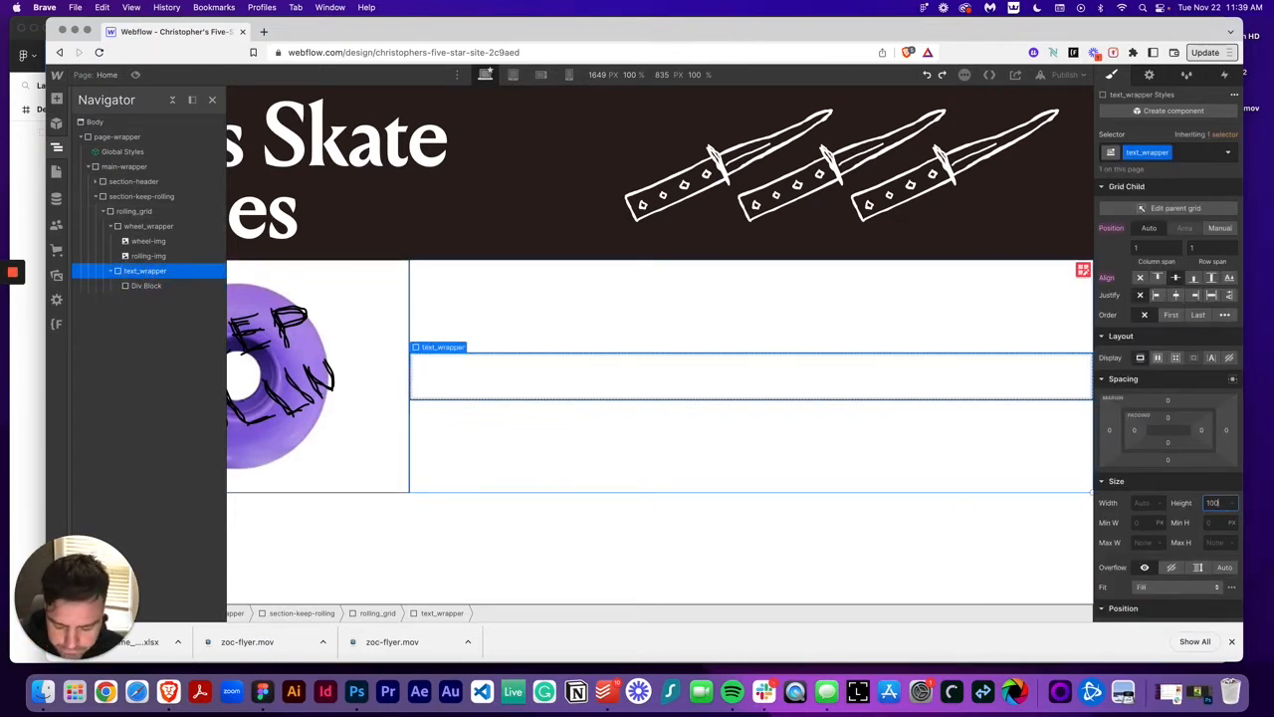
{"action": "type", "text": "100%"}
{"action": "key", "text": "Return"}
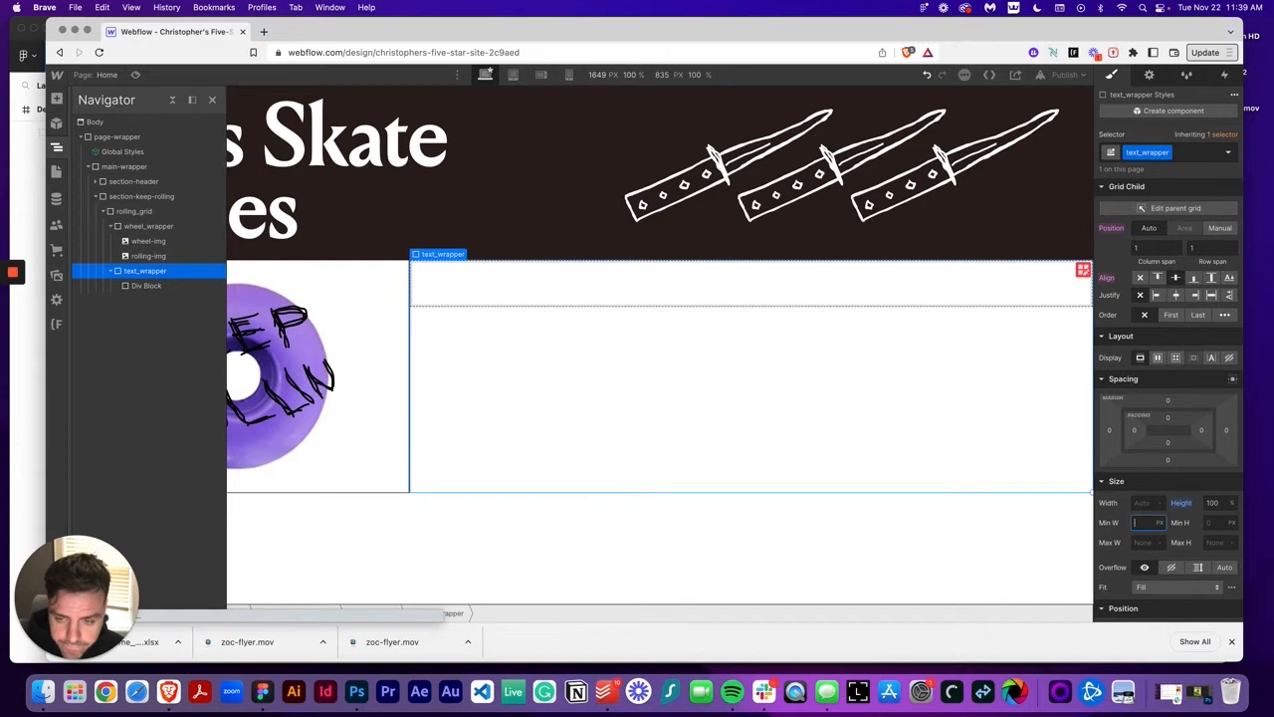
{"action": "left_click", "coordinate": [1144, 503]}
{"action": "type", "text": "1"}
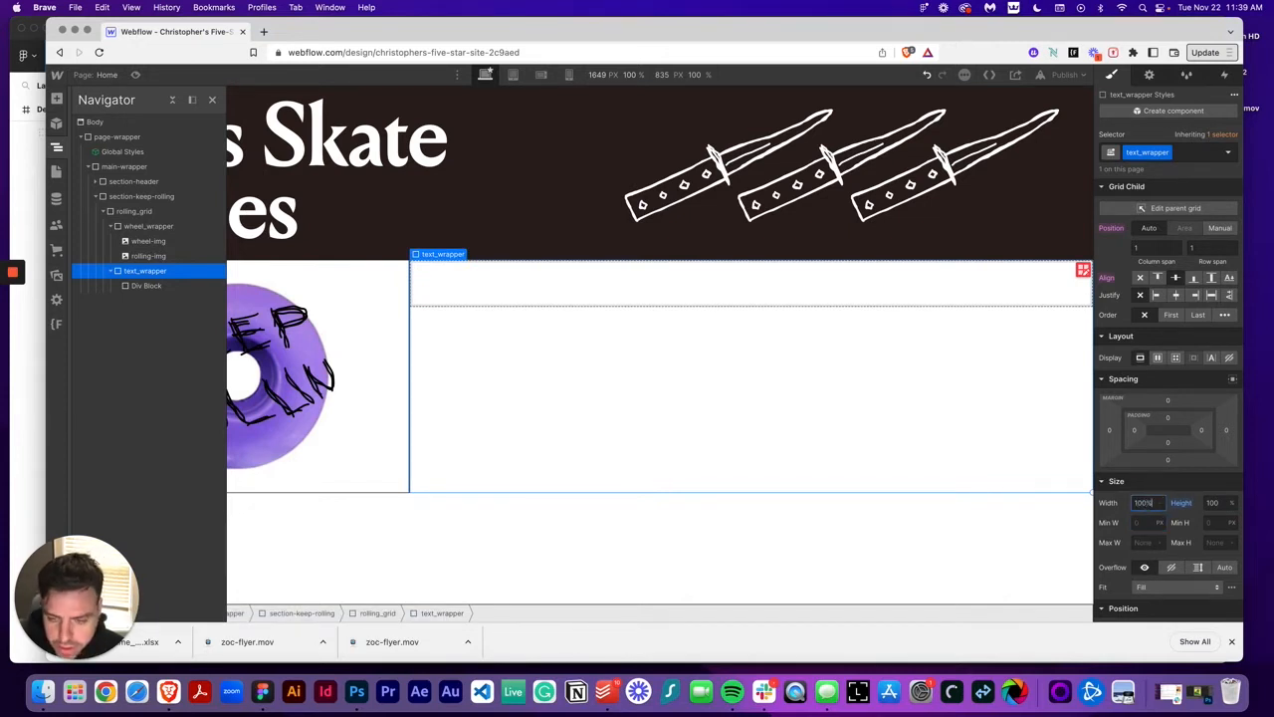
{"action": "type", "text": "00%"}
{"action": "key", "text": "Return"}
{"action": "scroll", "coordinate": [1138, 516], "scroll_direction": "down", "scroll_amount": 5}
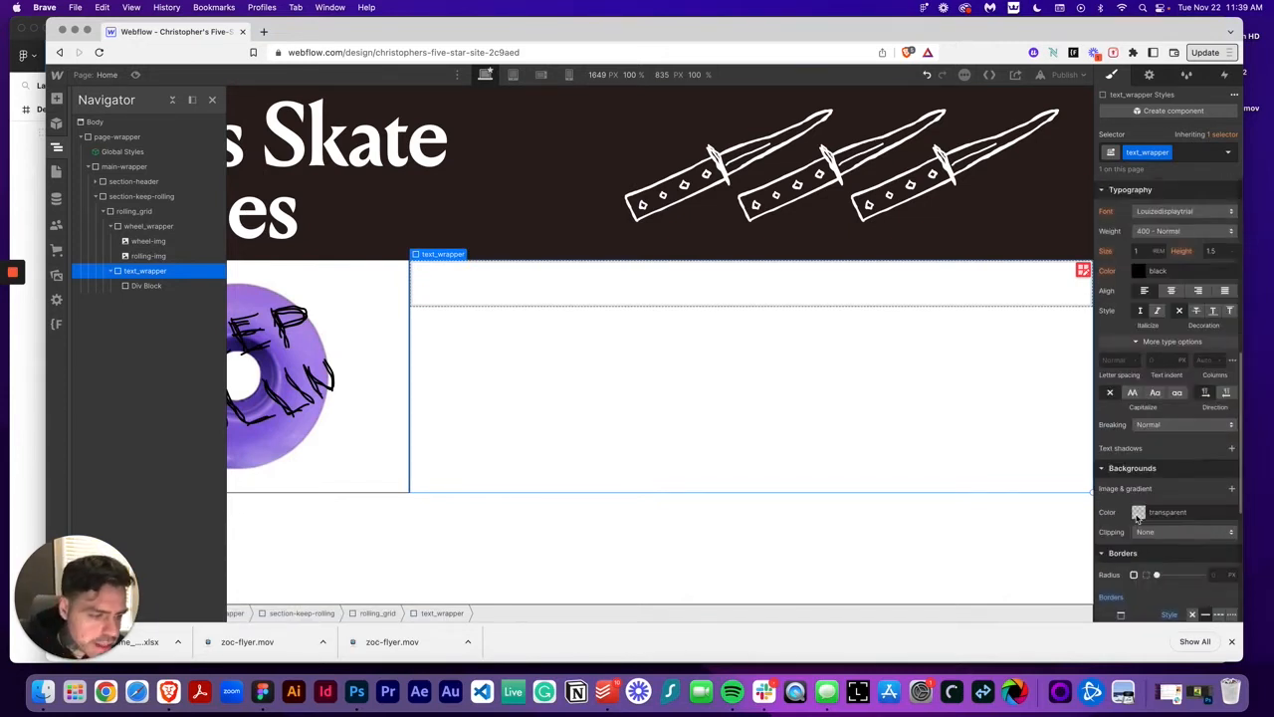
{"action": "scroll", "coordinate": [1144, 514], "scroll_direction": "down", "scroll_amount": 3}
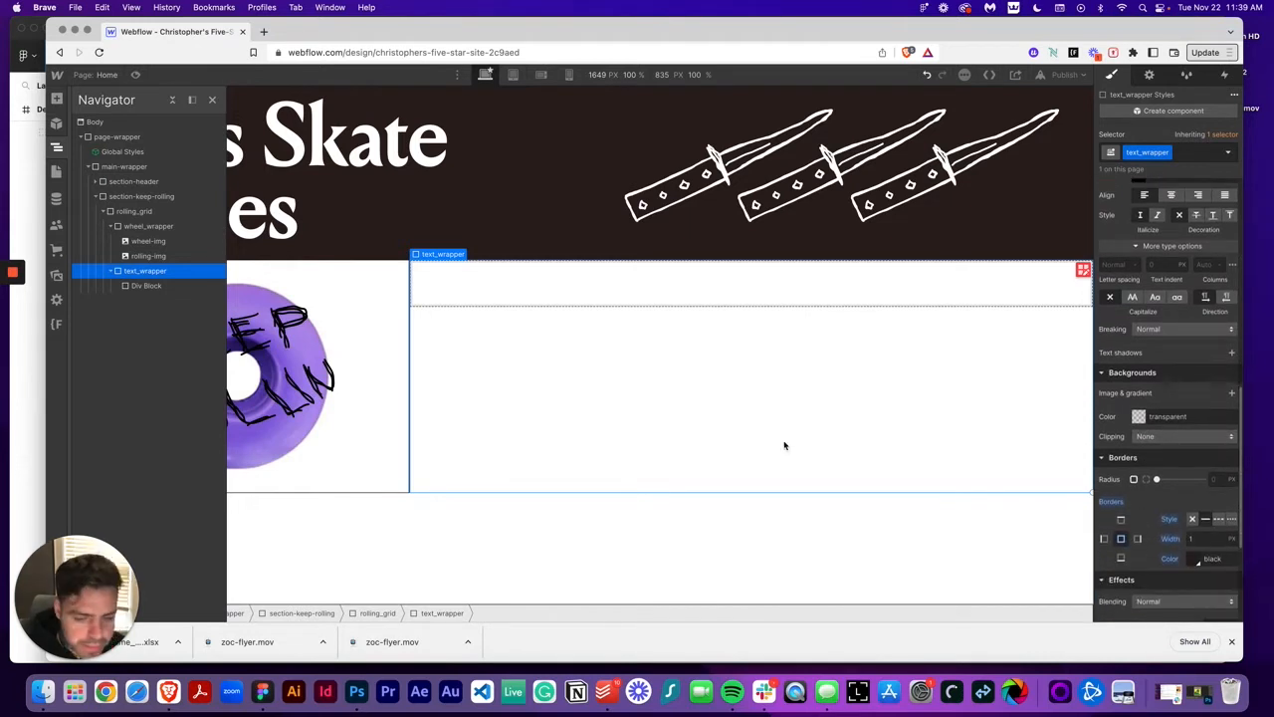
{"action": "left_click", "coordinate": [572, 503]}
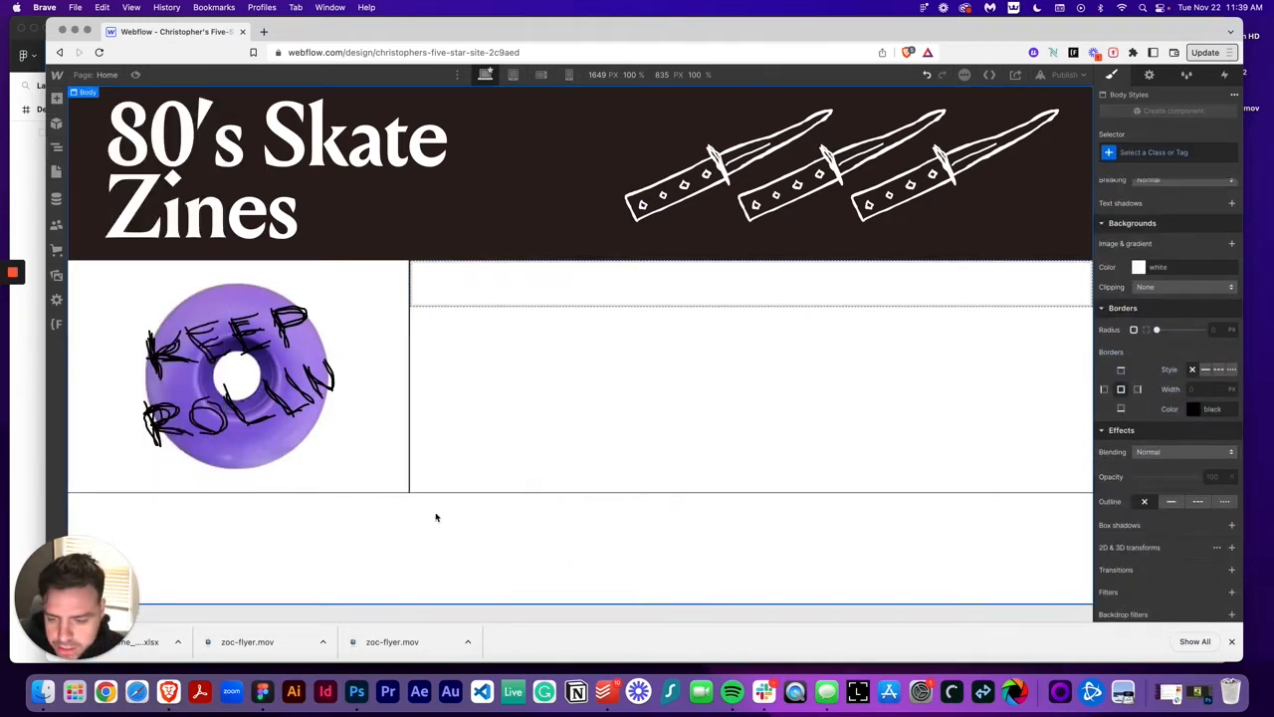
Step: Try to give text_wrapper a vertical flex layout with its content aligned and justified to the center
{"action": "left_click", "coordinate": [587, 288]}
{"action": "left_click", "coordinate": [578, 372]}
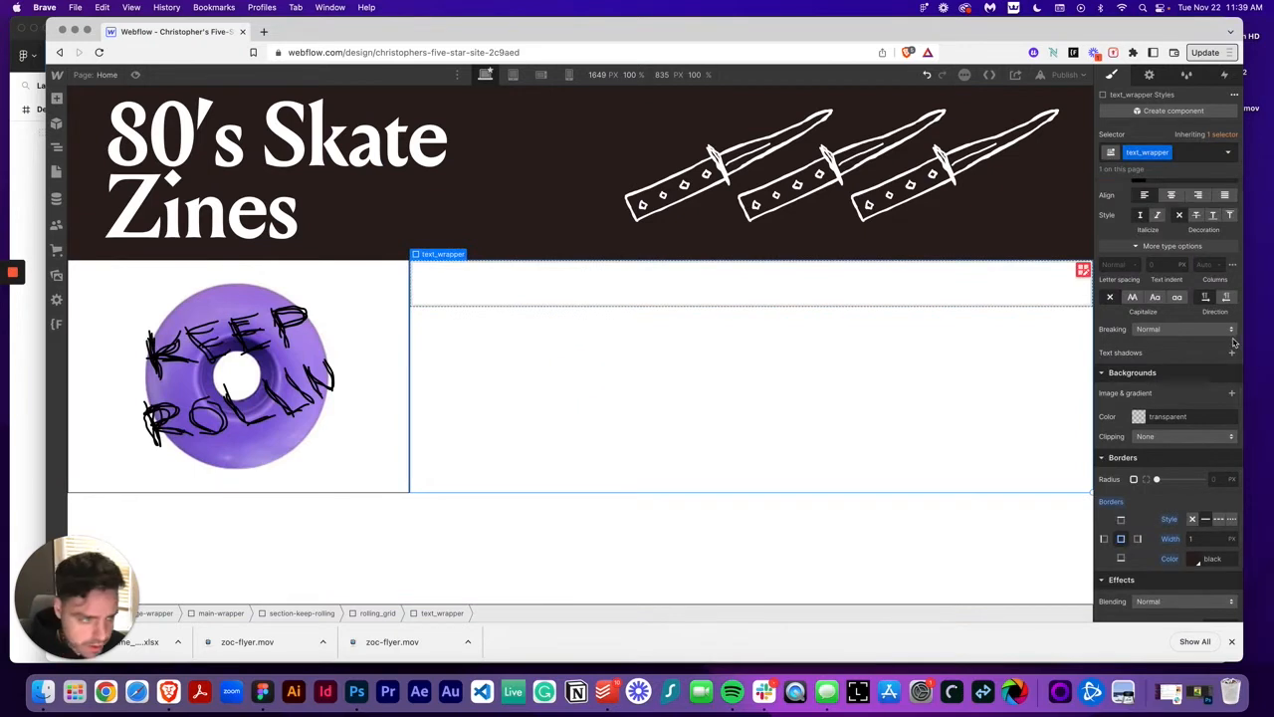
{"action": "scroll", "coordinate": [1198, 342], "scroll_direction": "up", "scroll_amount": 5}
{"action": "scroll", "coordinate": [1197, 342], "scroll_direction": "up", "scroll_amount": 5}
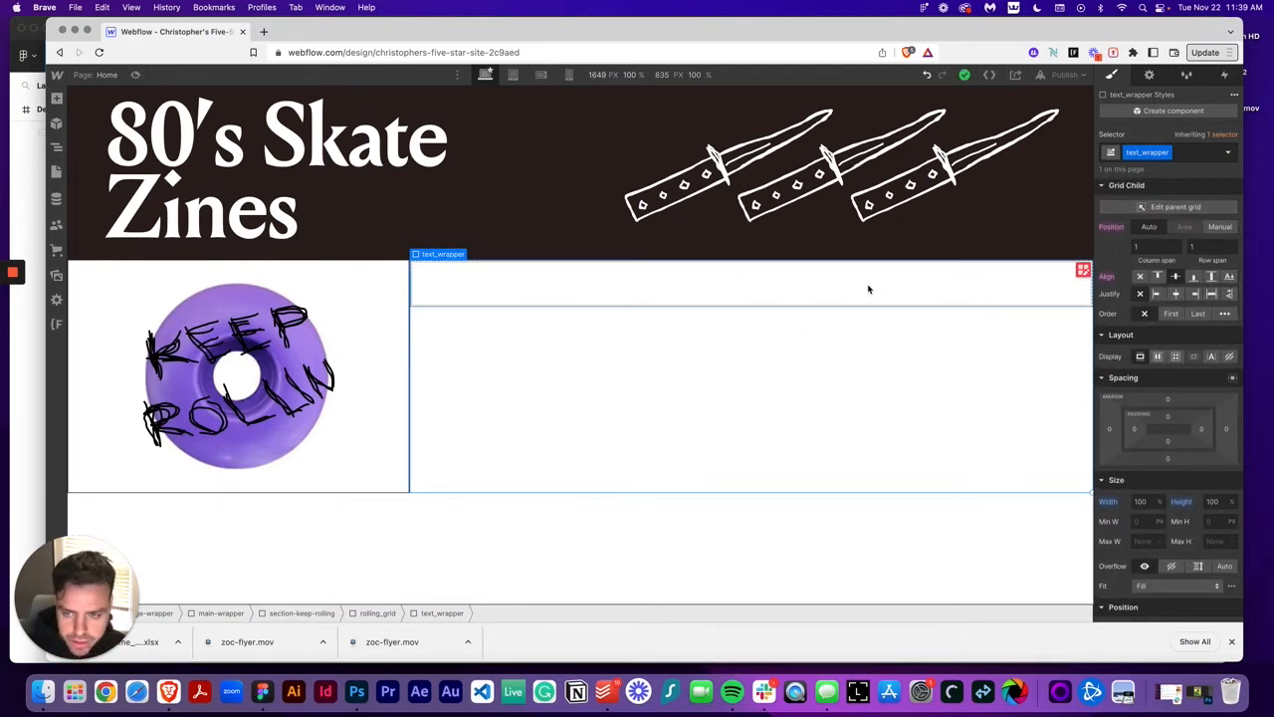
{"action": "scroll", "coordinate": [1157, 351], "scroll_direction": "down", "scroll_amount": 1}
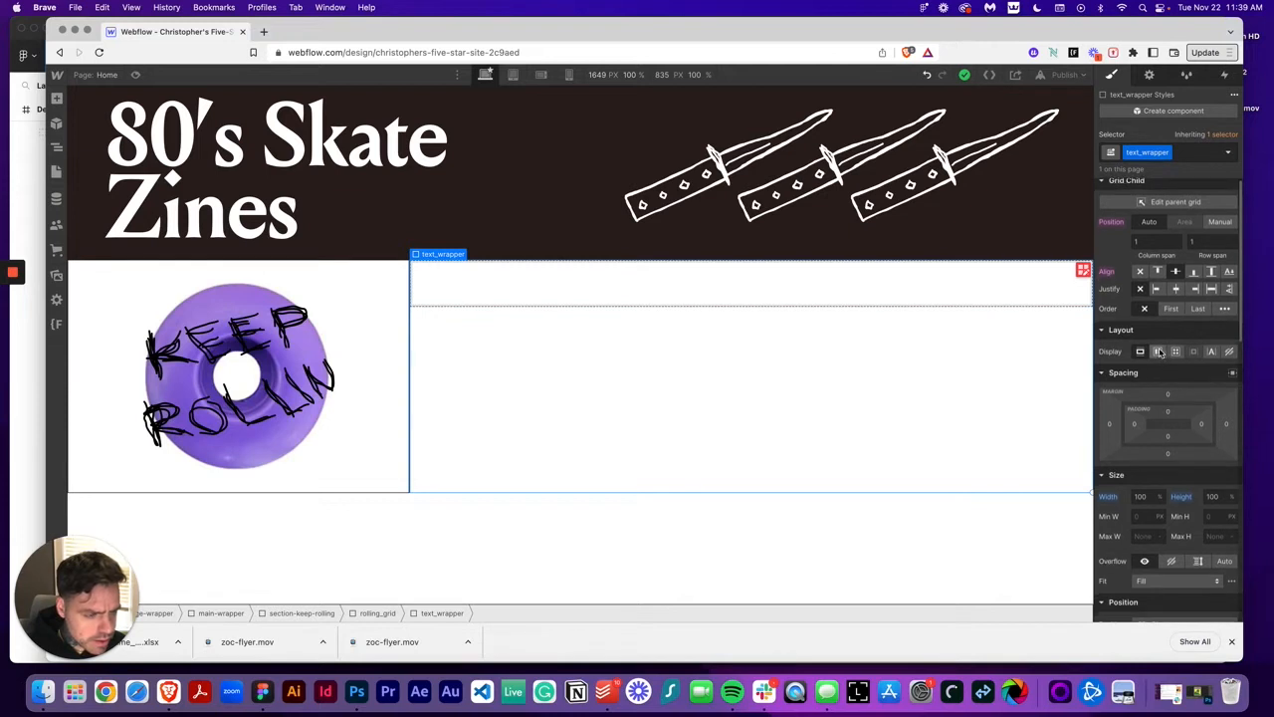
{"action": "left_click", "coordinate": [1157, 351]}
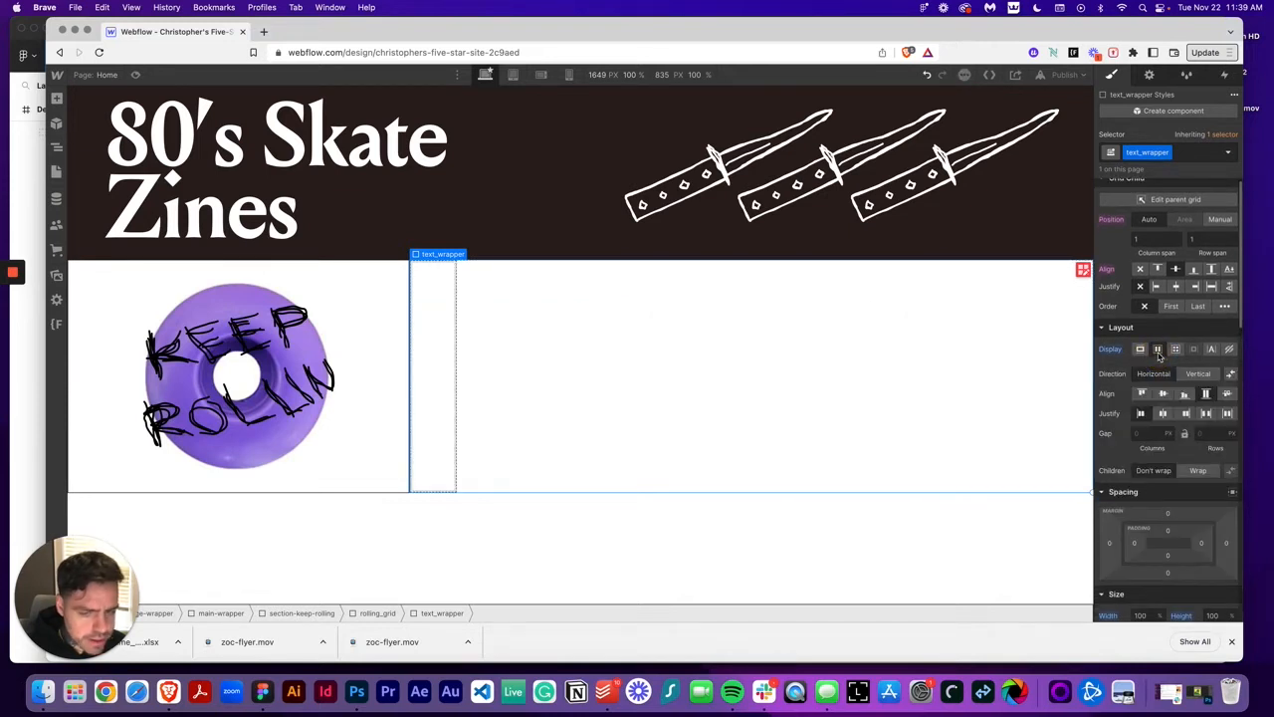
{"action": "scroll", "coordinate": [1165, 391], "scroll_direction": "down", "scroll_amount": 1}
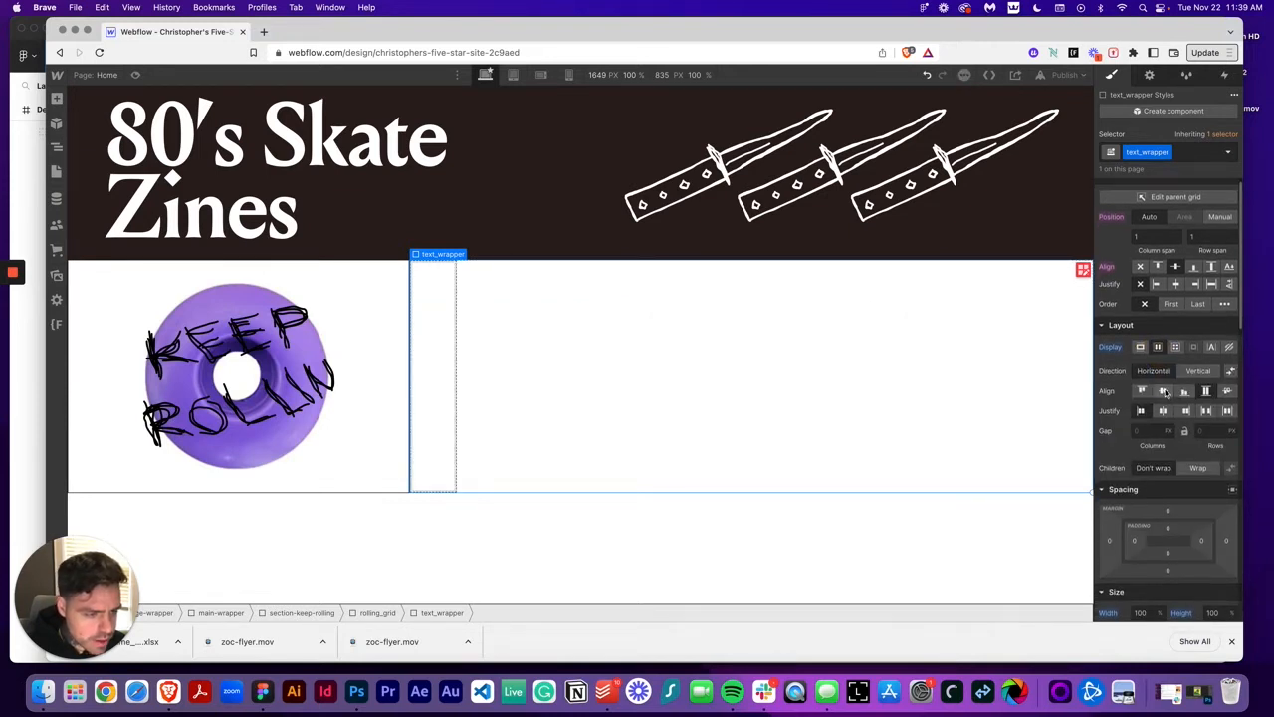
{"action": "left_click", "coordinate": [1163, 392]}
{"action": "left_click", "coordinate": [1208, 371]}
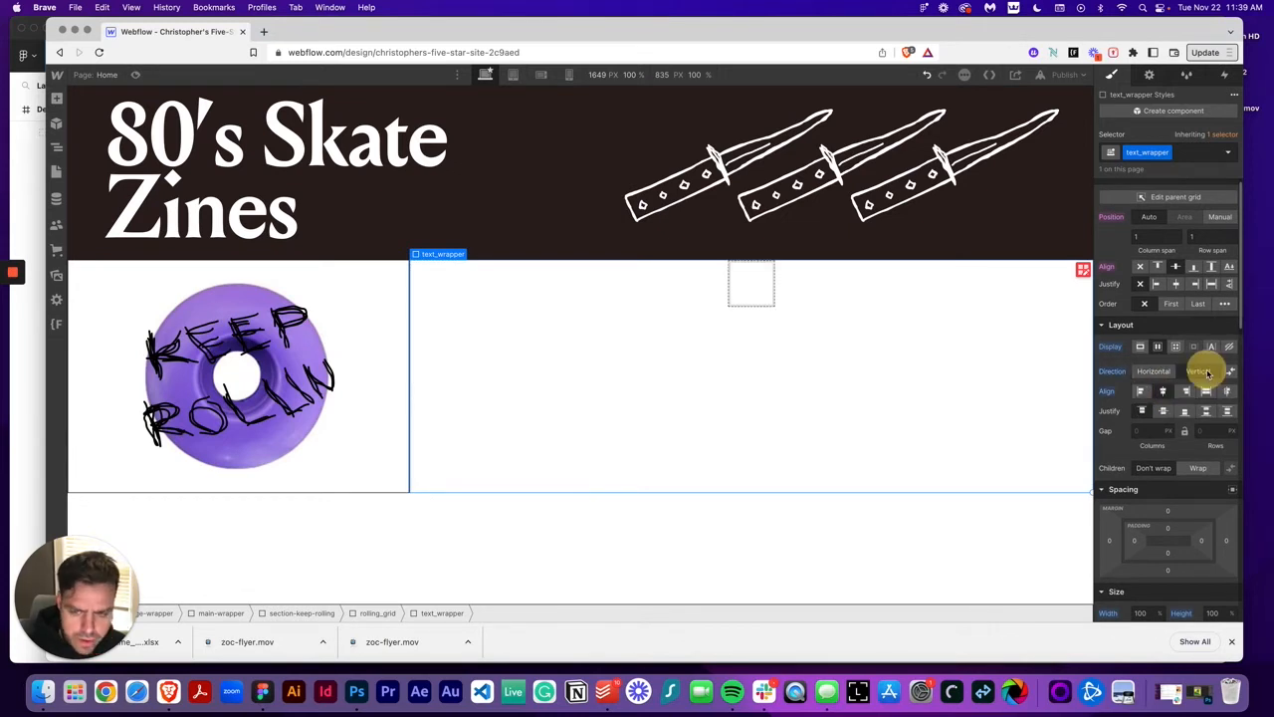
{"action": "left_click", "coordinate": [1162, 410]}
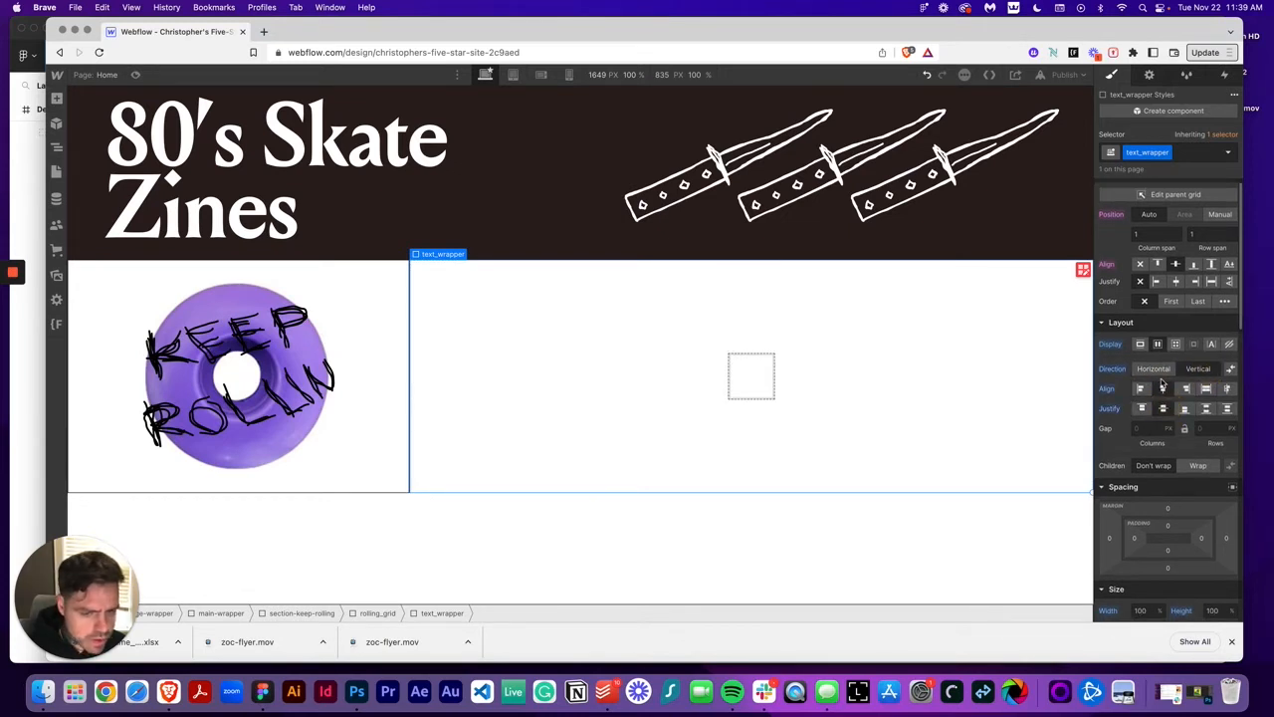
{"action": "scroll", "coordinate": [1163, 391], "scroll_direction": "up", "scroll_amount": 1}
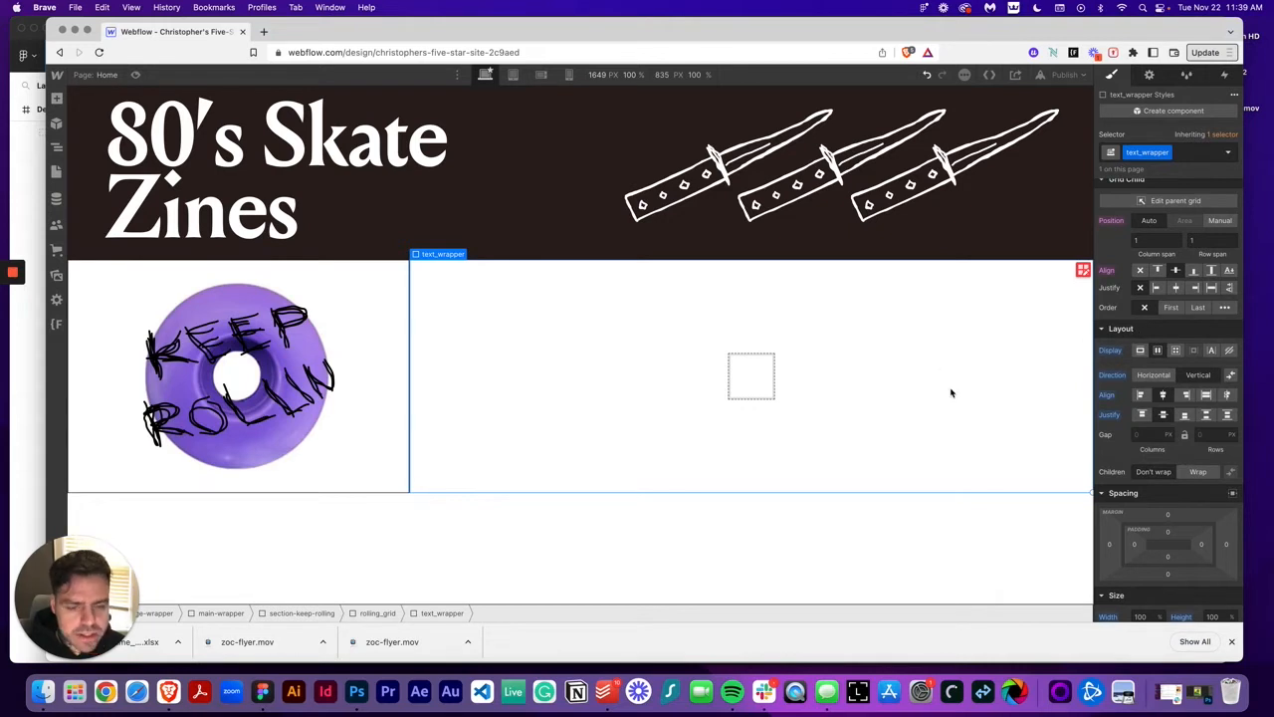
Step: Undo the flex layout changes on text_wrapper
{"action": "key", "text": "super+z"}
{"action": "key", "text": "super+z"}
{"action": "key", "text": "super+z"}
{"action": "key", "text": "super+z"}
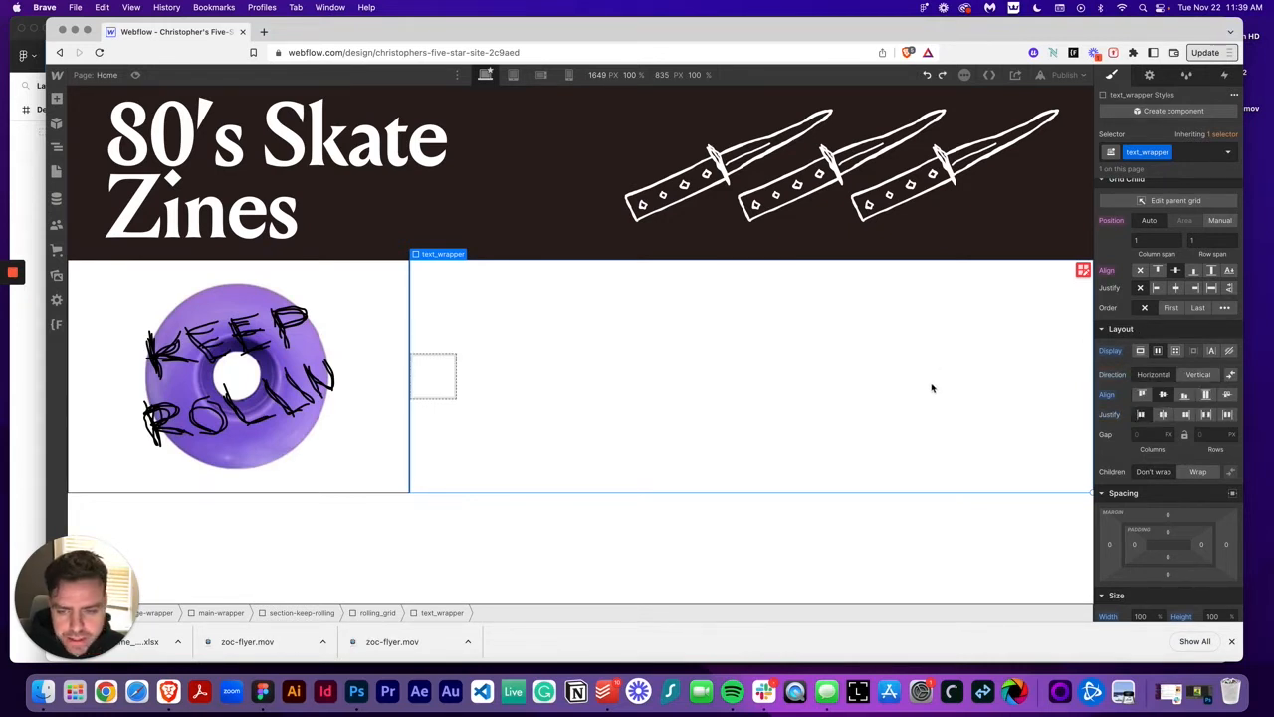
Step: Turn the div block inside text_wrapper into a grid and name its class text-grid
{"action": "left_click", "coordinate": [666, 287]}
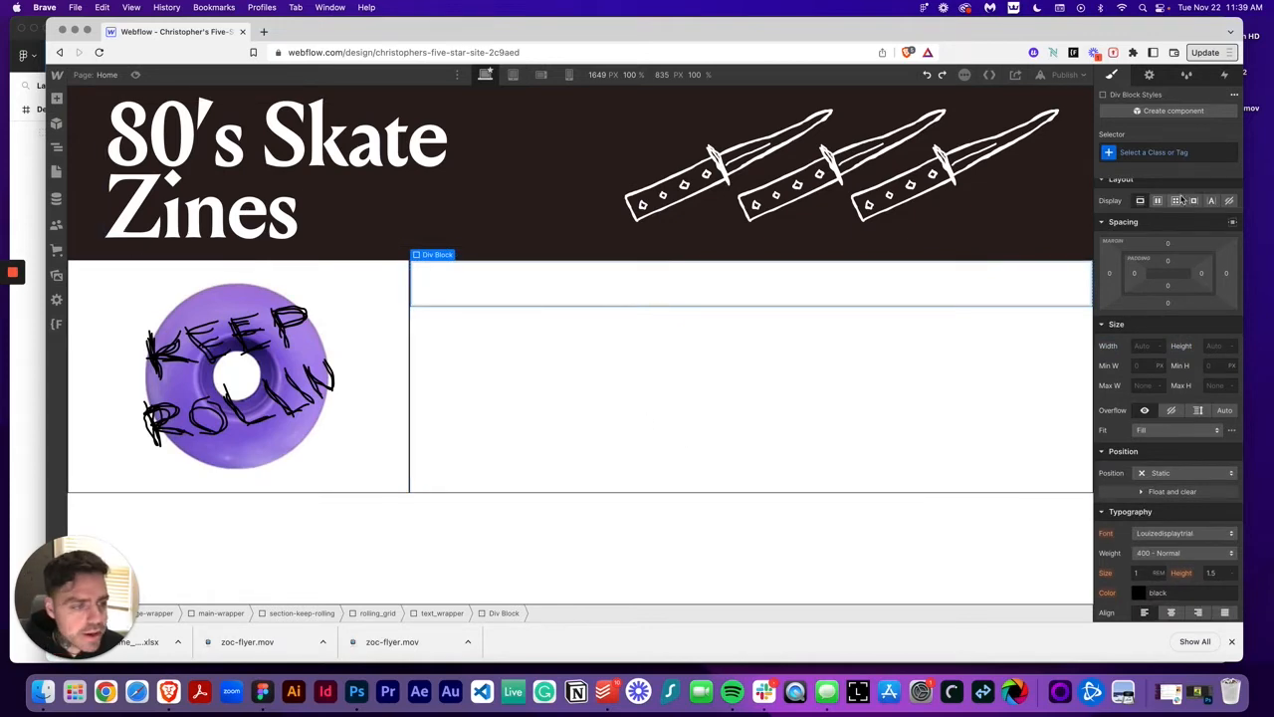
{"action": "left_click", "coordinate": [1175, 201]}
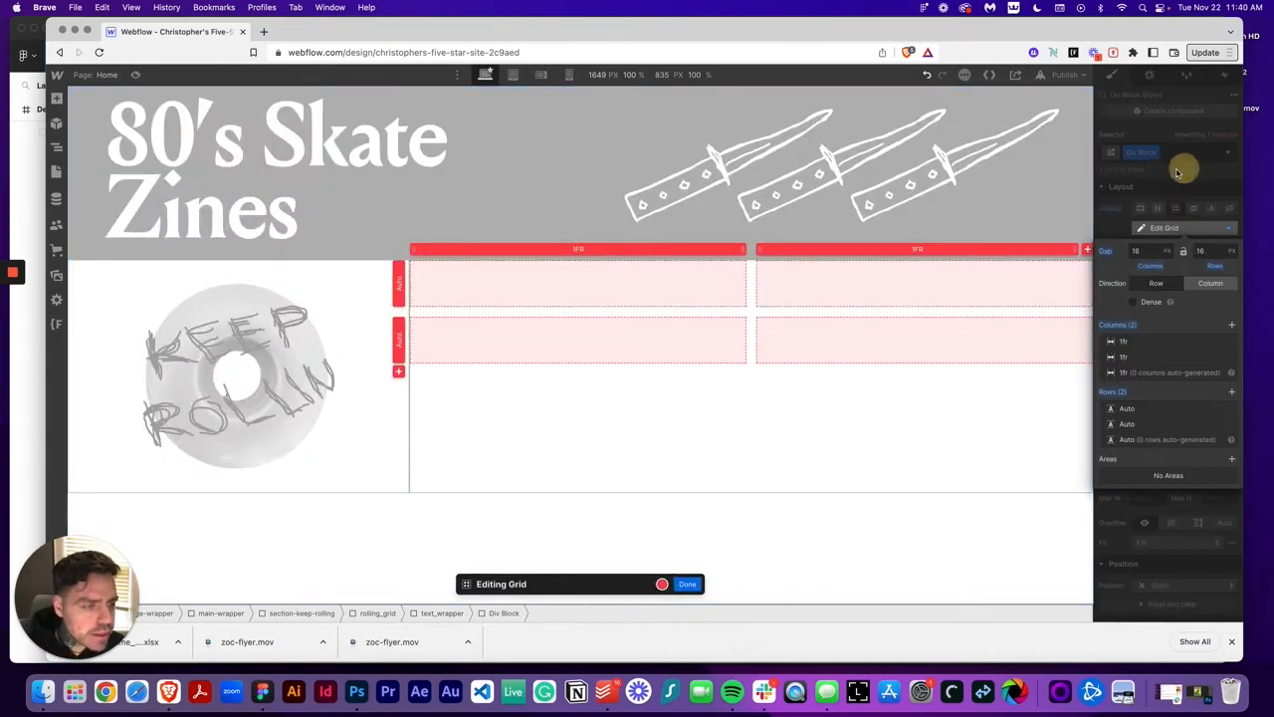
{"action": "left_click", "coordinate": [1154, 162]}
{"action": "left_click", "coordinate": [1154, 156]}
{"action": "left_click", "coordinate": [1156, 170]}
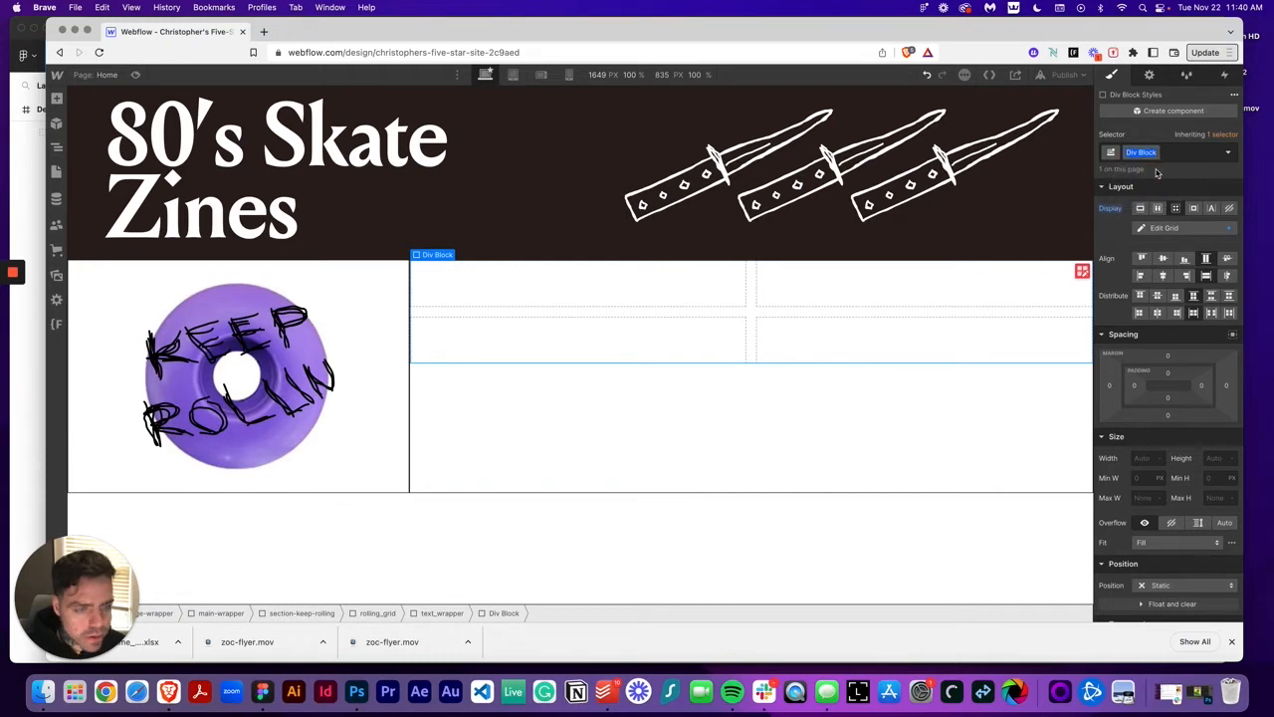
{"action": "type", "text": "text"}
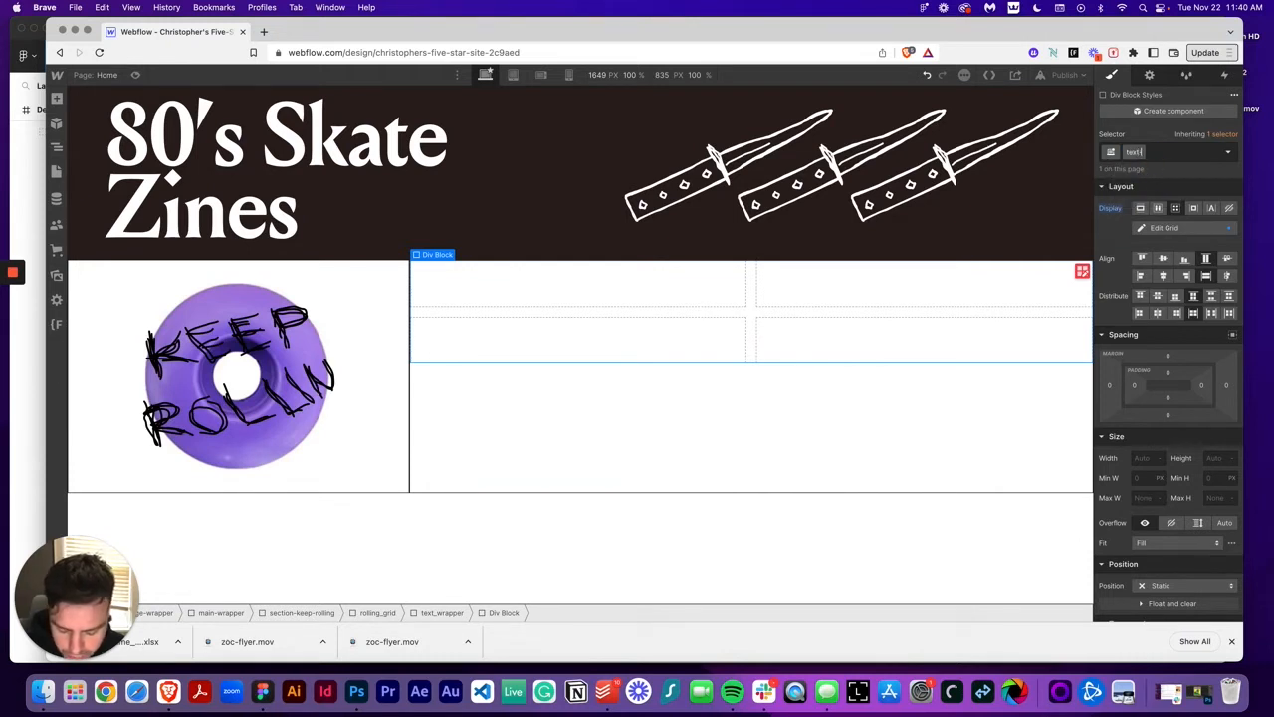
{"action": "type", "text": "-grid"}
{"action": "key", "text": "Return"}
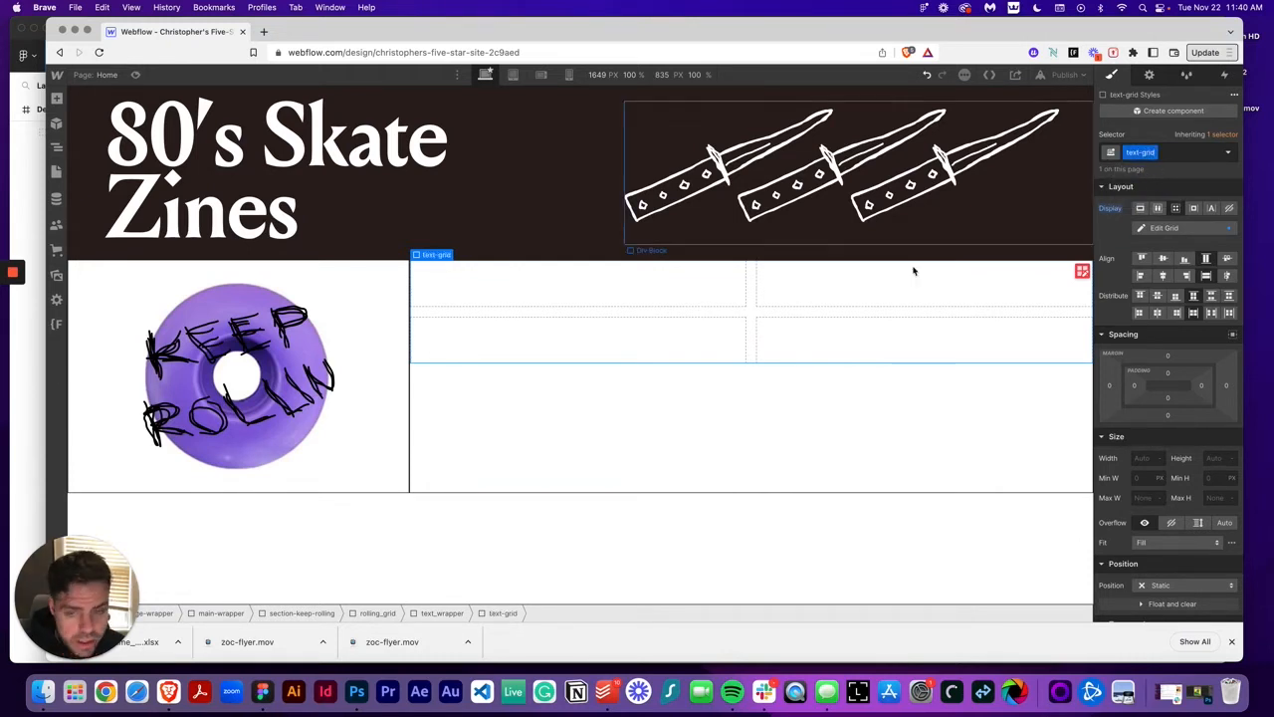
Step: Delete the second row of text-grid, leaving a single row with two columns
{"action": "left_click", "coordinate": [1081, 271]}
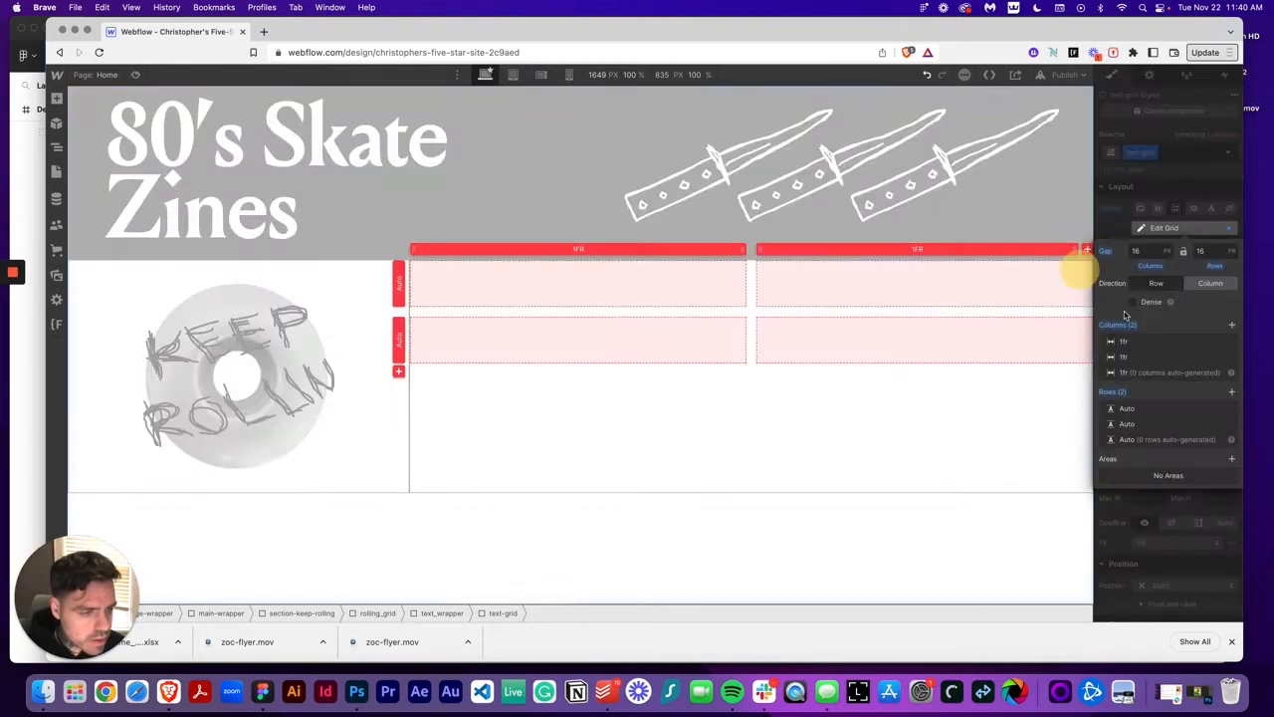
{"action": "left_click", "coordinate": [1232, 423]}
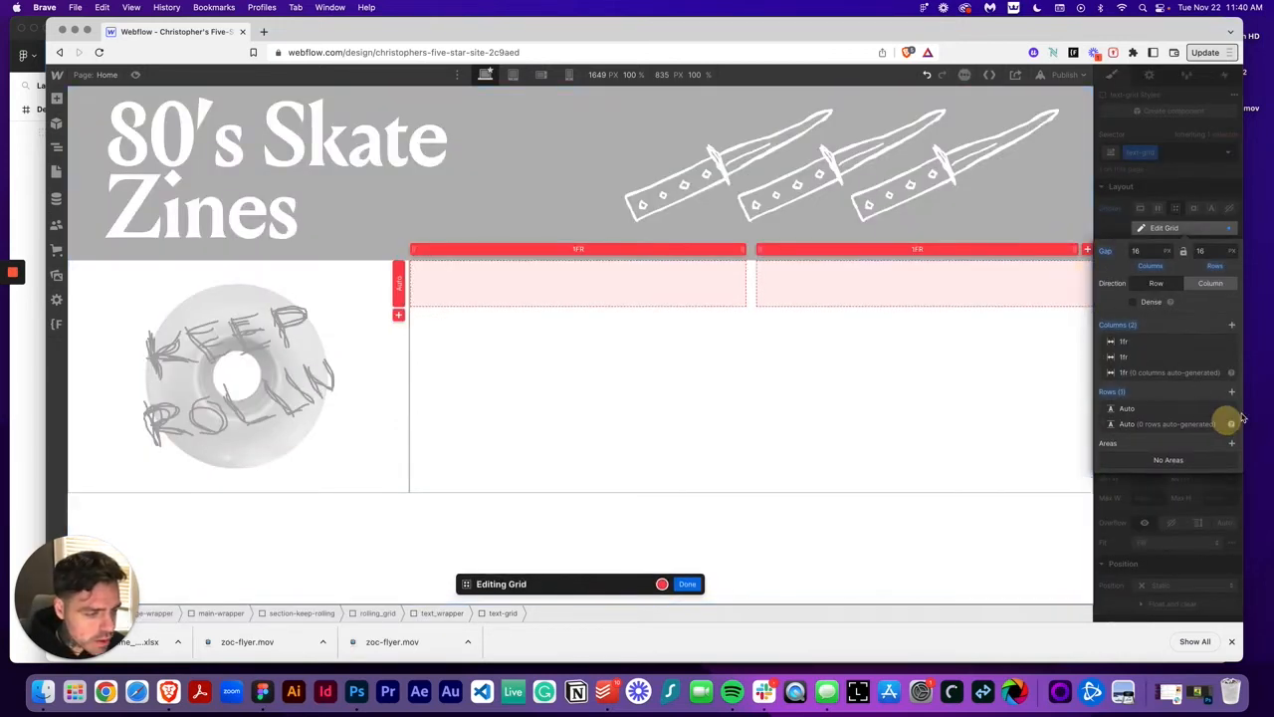
{"action": "left_click", "coordinate": [1190, 182]}
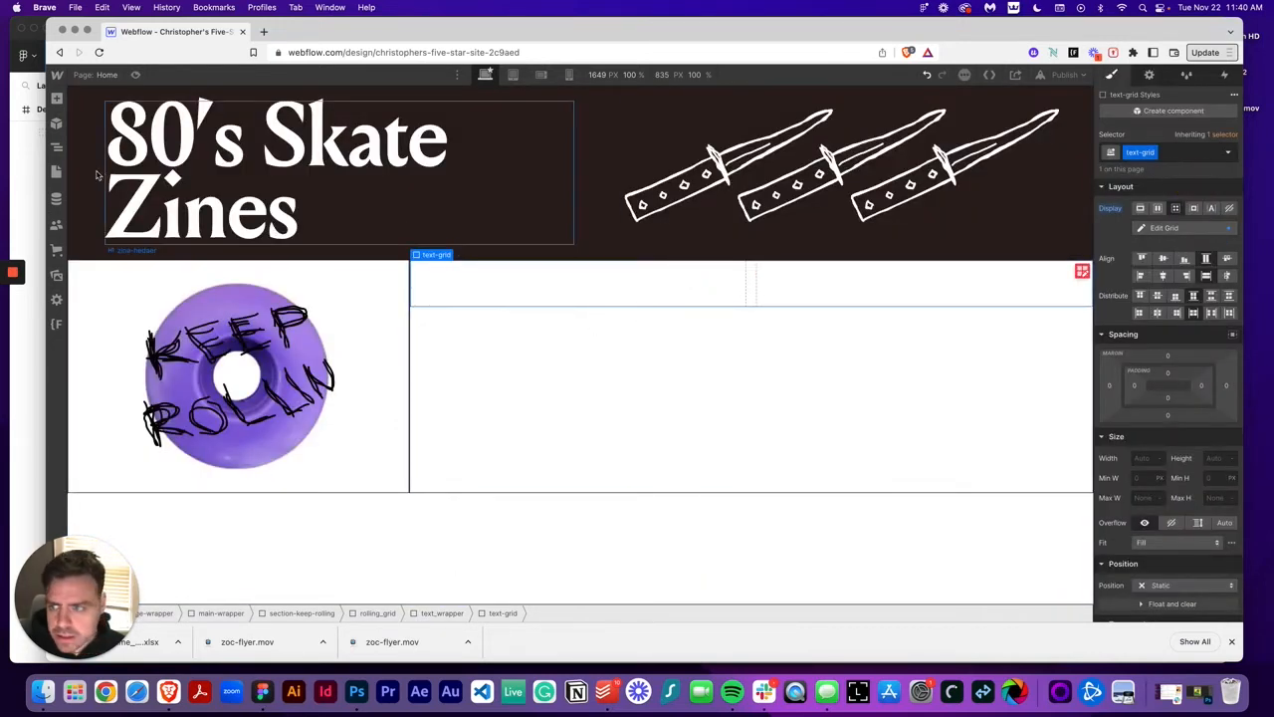
Step: Add a div block containing a paragraph element to each of the two columns of text-grid
{"action": "left_click", "coordinate": [57, 100]}
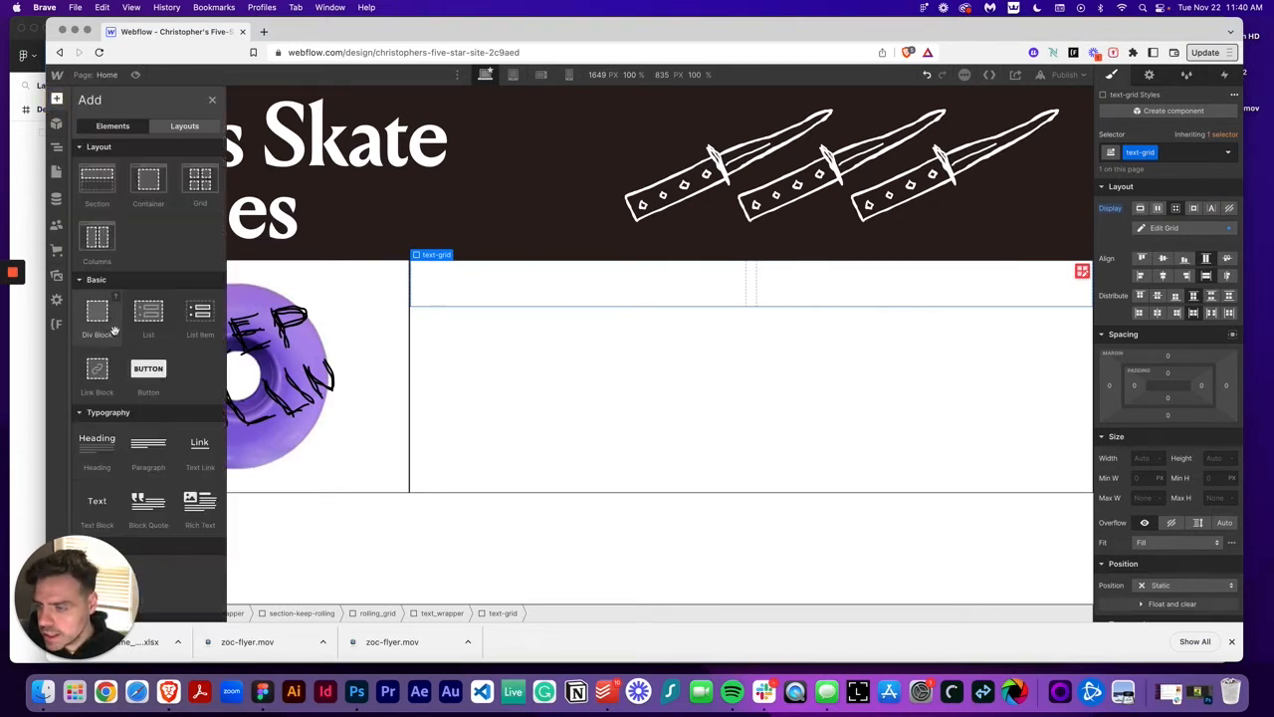
{"action": "left_click", "coordinate": [103, 326]}
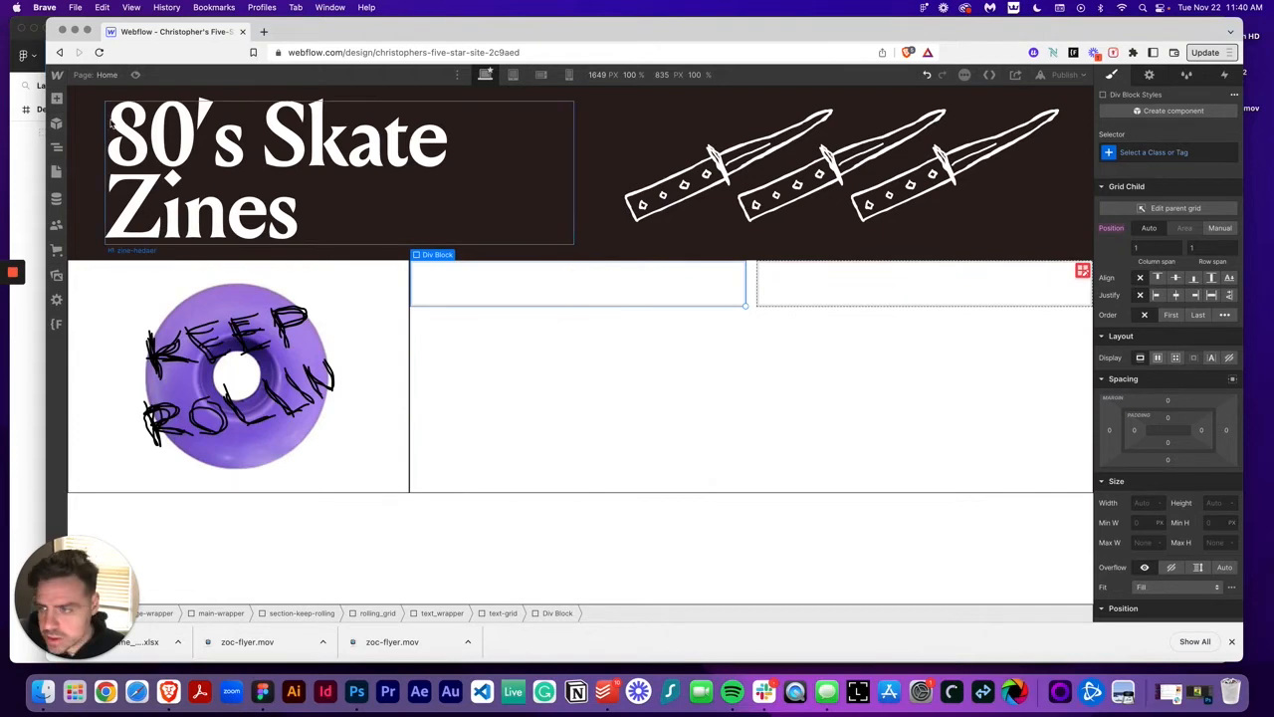
{"action": "left_click", "coordinate": [57, 97]}
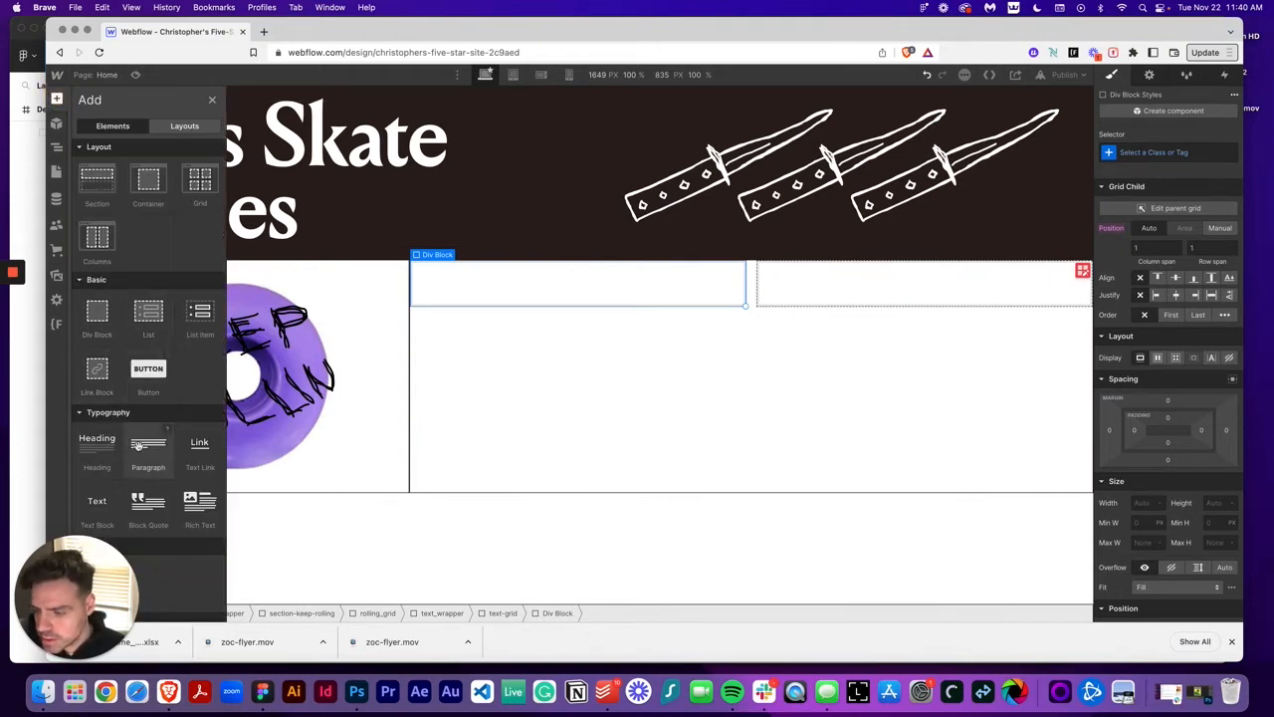
{"action": "left_click_drag", "start_coordinate": [139, 445], "coordinate": [480, 288]}
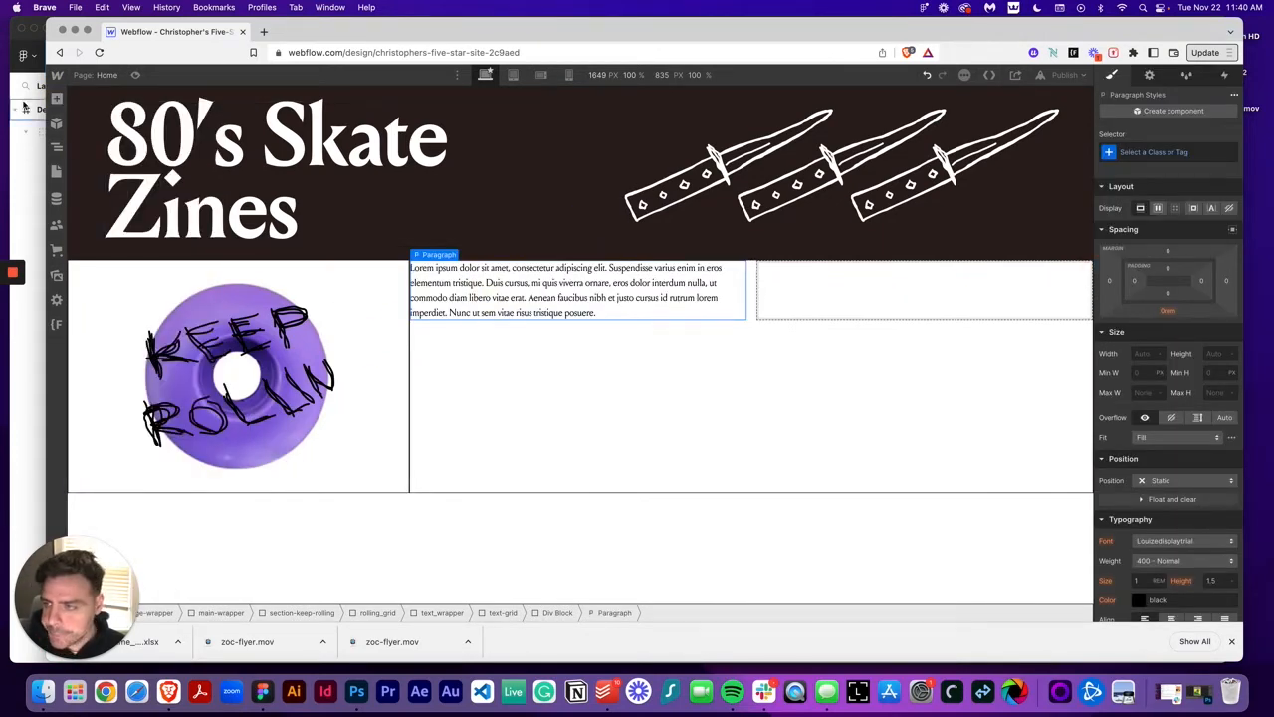
{"action": "left_click", "coordinate": [57, 100]}
{"action": "left_click_drag", "start_coordinate": [137, 450], "coordinate": [832, 293]}
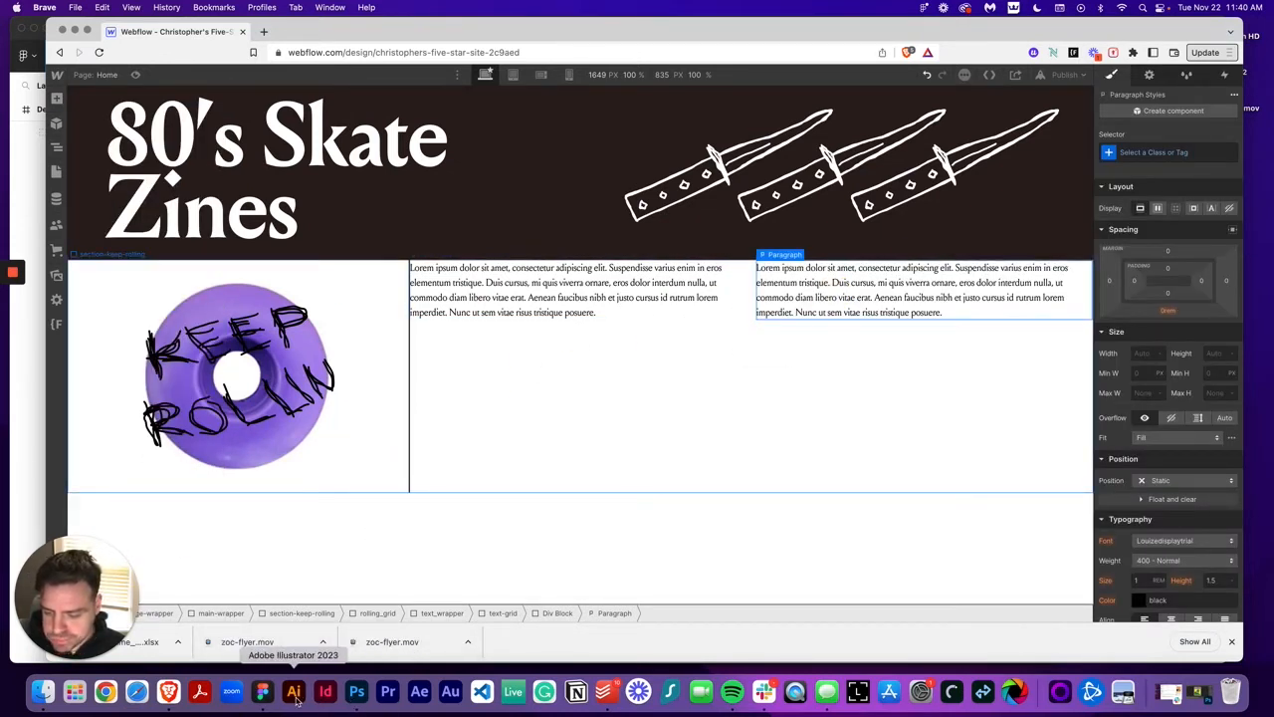
Step: Copy the text beginning "This period was fueled by skateboard companies" from the Figma design and replace the first column's placeholder paragraph in Webflow with it
{"action": "left_click", "coordinate": [262, 692]}
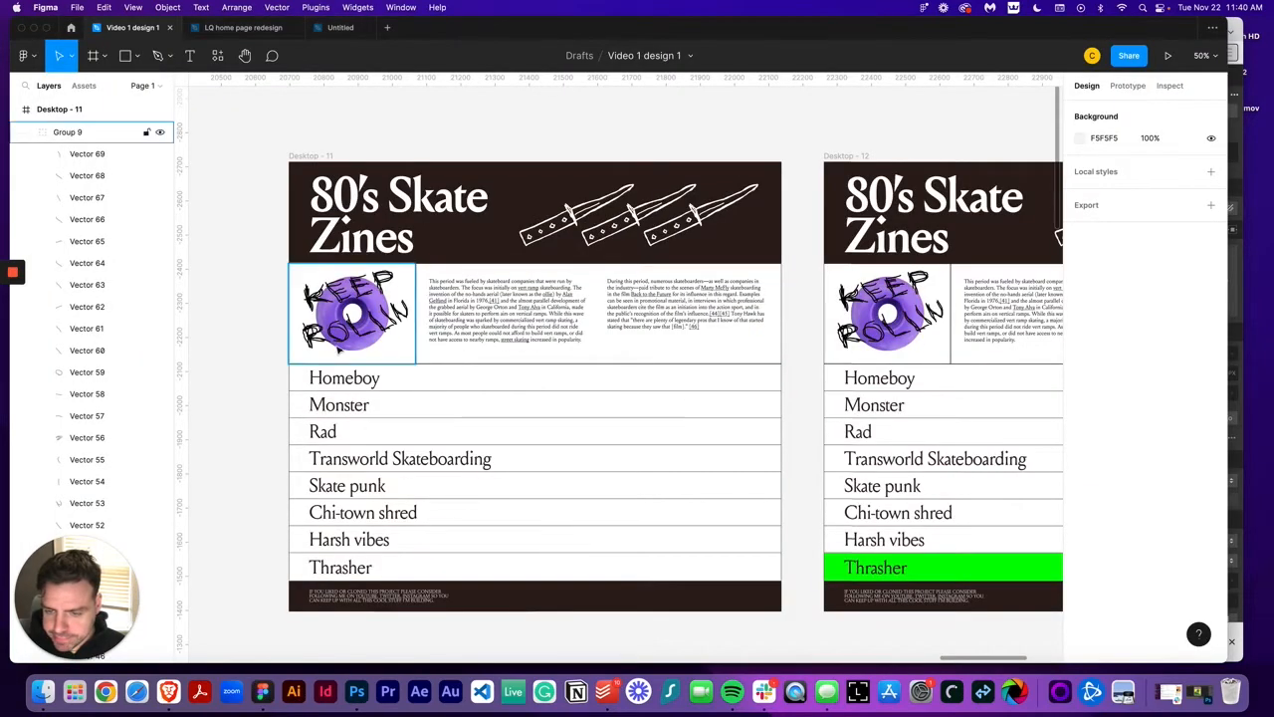
{"action": "left_click", "coordinate": [515, 325]}
{"action": "left_click", "coordinate": [168, 692]}
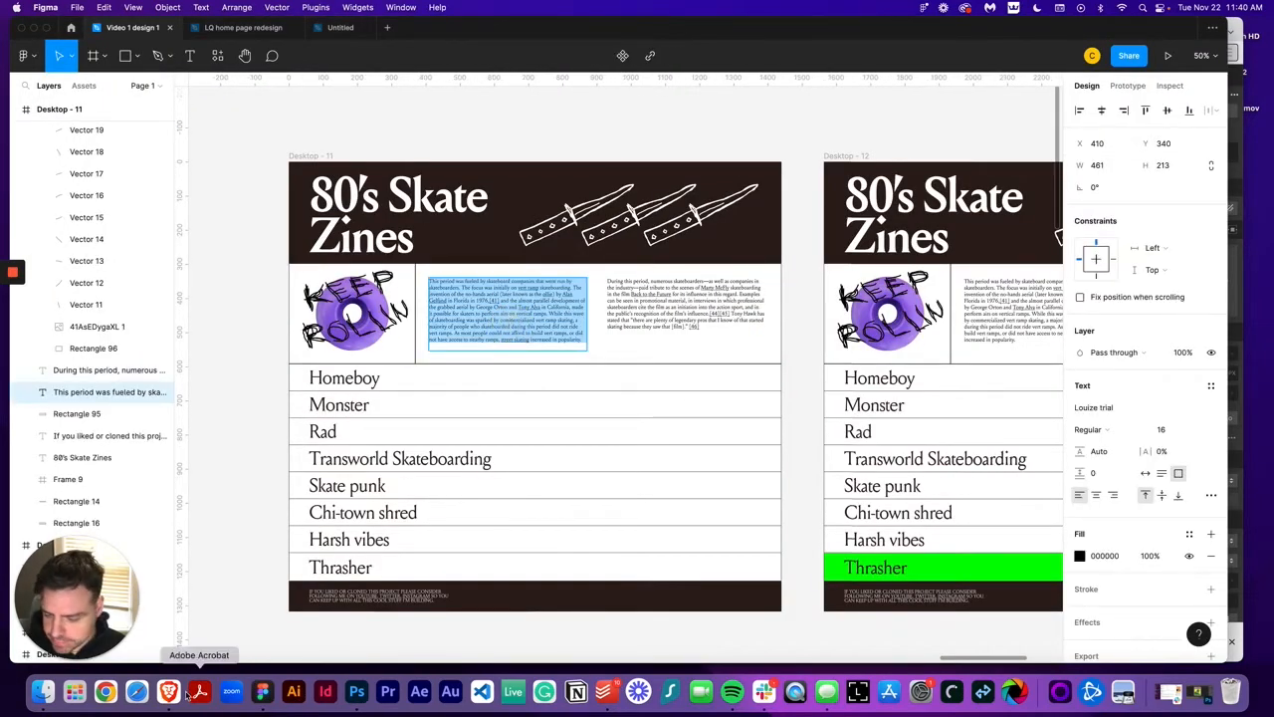
{"action": "type", "text": "This period was fueled by skateboard companies that were run by skateboarders. The focus was initially on vert ramp skateboarding. The invention of the no-hands aerial (later known as the ollie) by Alan Gelfand in Florida in 1976,[41] and the almost parallel development of the grabbed aerial by George Orton and Tony Alva in California, made it possible for skaters to perform airs on vertical ramps. While this wave of skateboarding was sparked by commercialized vert ramp skating, a majority of people who skateboarded during this period did not ride vert ramps. As most people could not afford to build vert ramps, or did not have access to nearby ramps, street skating increased in popularity."}
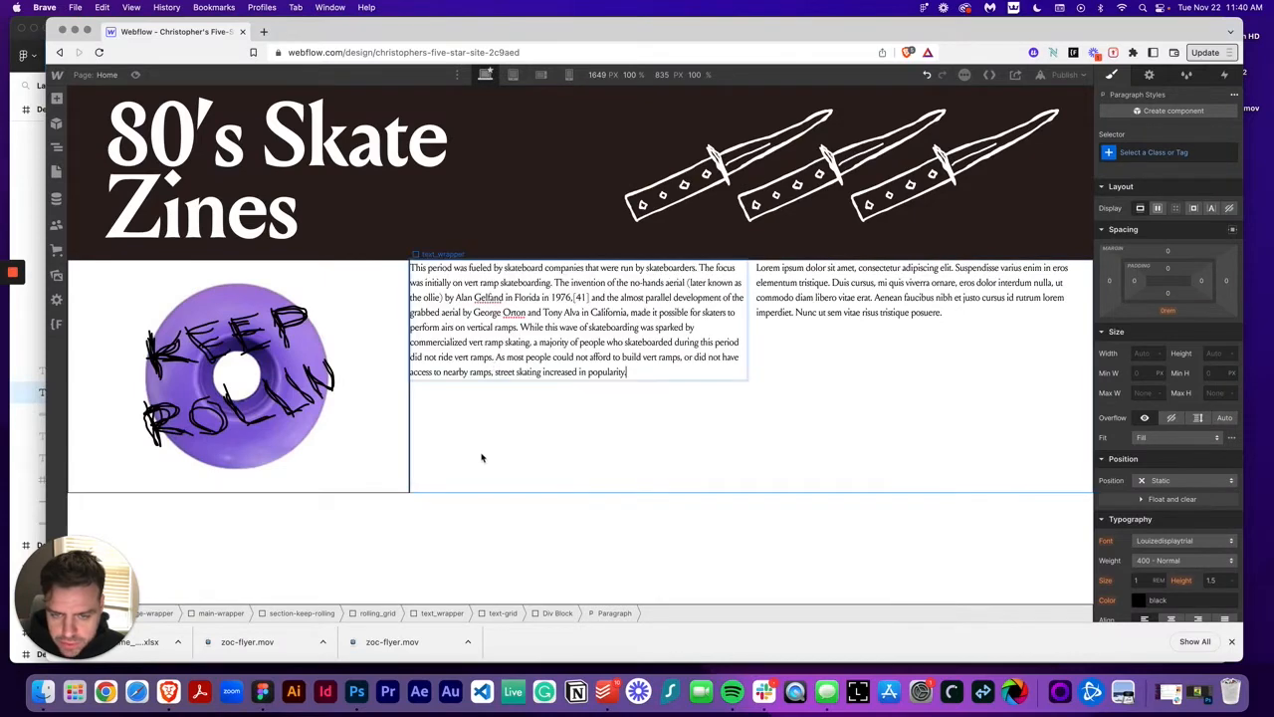
Step: Copy the text beginning "During this period, numerous skateboarders" from Figma and replace the second column's placeholder paragraph in Webflow with it
{"action": "left_click", "coordinate": [263, 690]}
{"action": "double_click", "coordinate": [724, 306]}
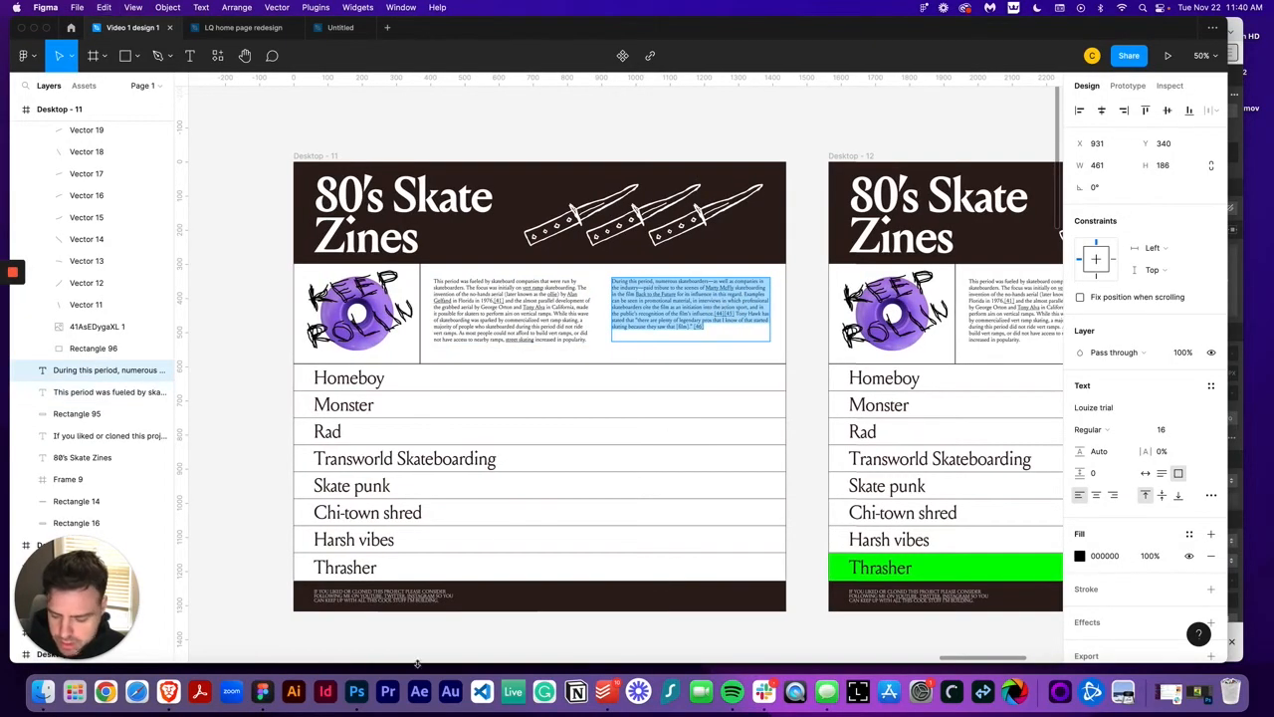
{"action": "left_click", "coordinate": [168, 690]}
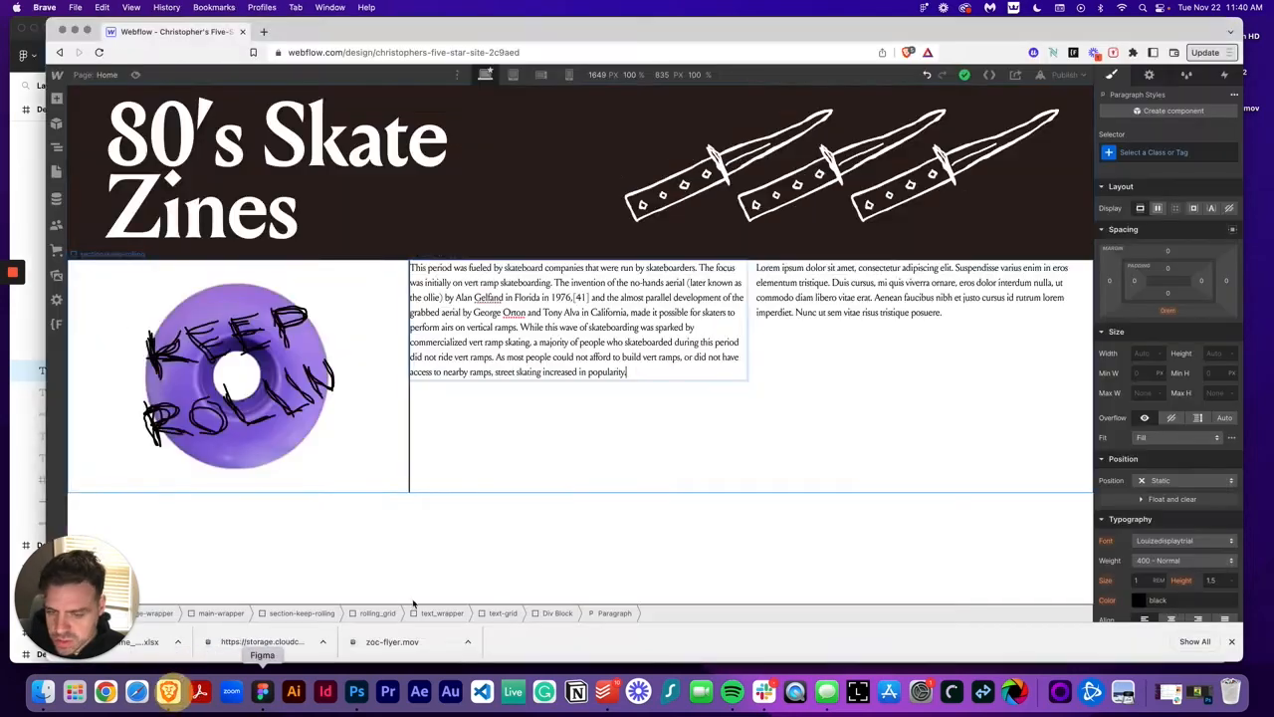
{"action": "double_click", "coordinate": [804, 309]}
{"action": "key", "text": "super+a"}
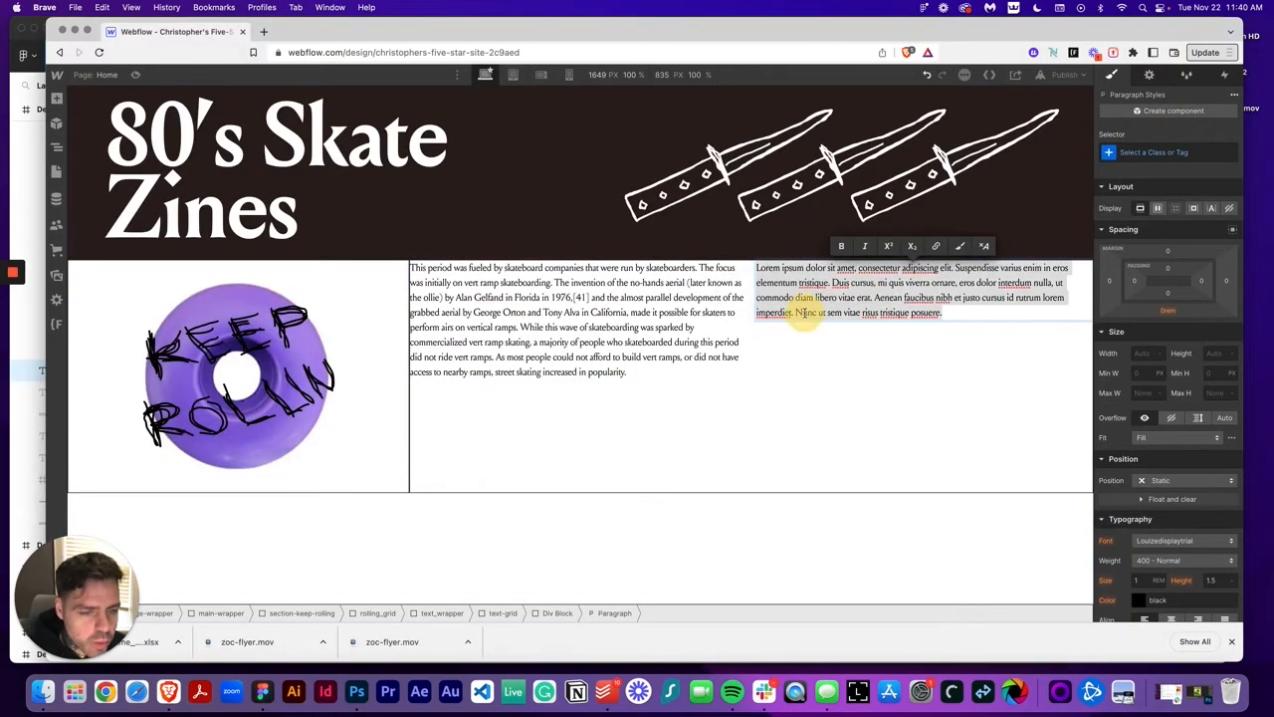
{"action": "type", "text": "During this period, numerous skateboarders—as well as companies in the industry—paid tribute to the scenes of Marty McFly skateboarding in the film Back to the Future for its influence in this regard. Examples can be seen in promotional material, in interviews in which professional skateboarders cite the film as an initiation into the action sport, and in the public's recognition of the film's influence.[44][45] Tony Hawk has stated that \"there are plenty of legendary pros that I know of that started skating because they saw that [film].\"[46]"}
{"action": "left_click", "coordinate": [720, 443]}
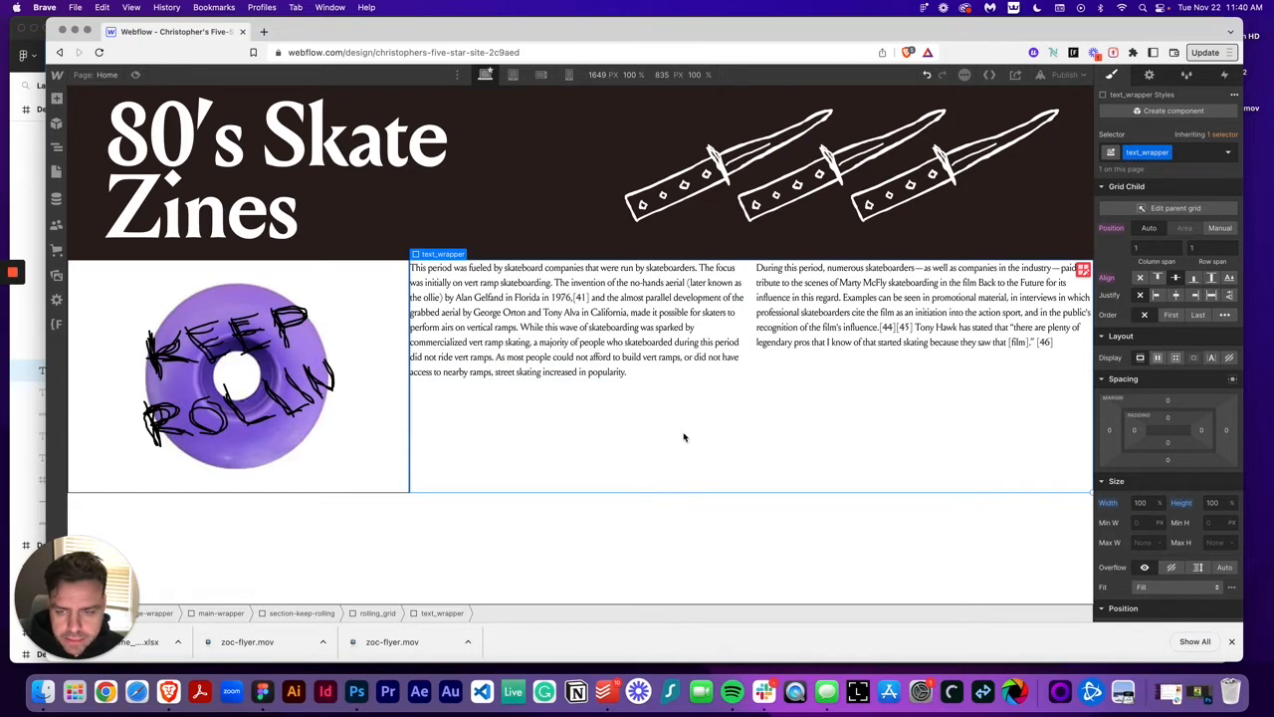
Step: Check the text's top offset in the Figma design and set text_wrapper's top padding to 2.625rem (42/16) in Webflow
{"action": "left_click", "coordinate": [261, 693]}
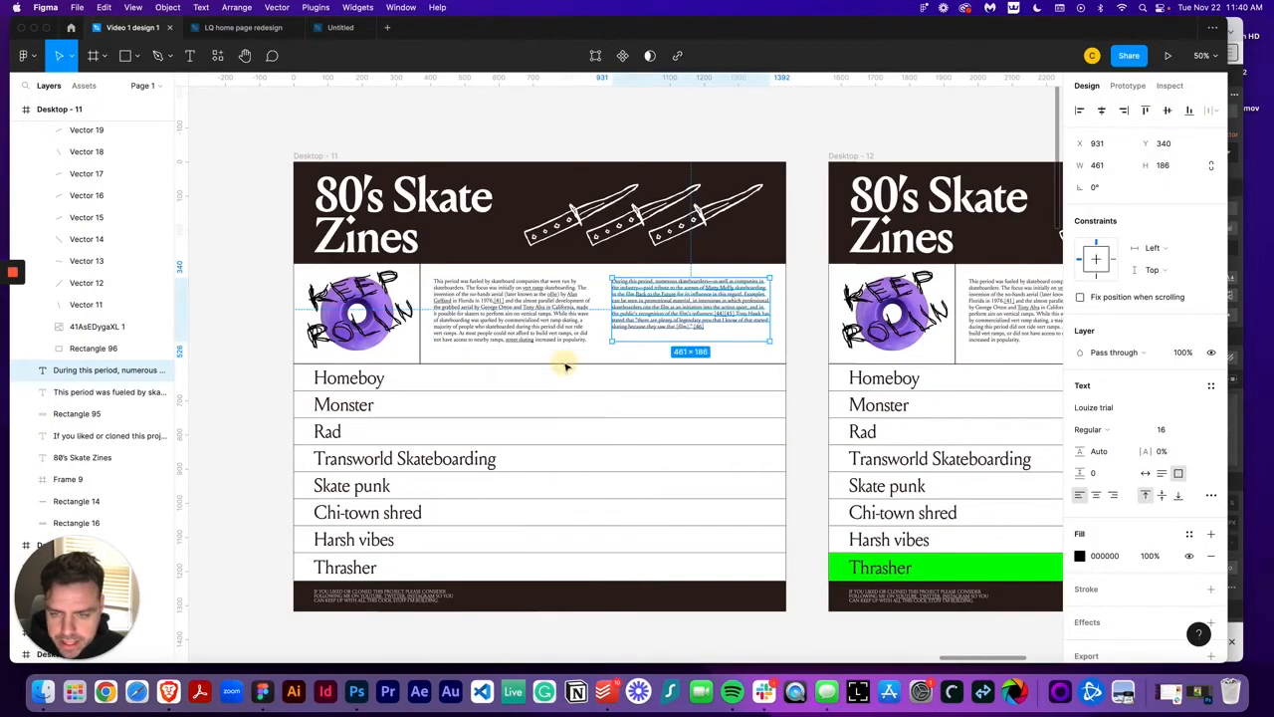
{"action": "left_click", "coordinate": [167, 694]}
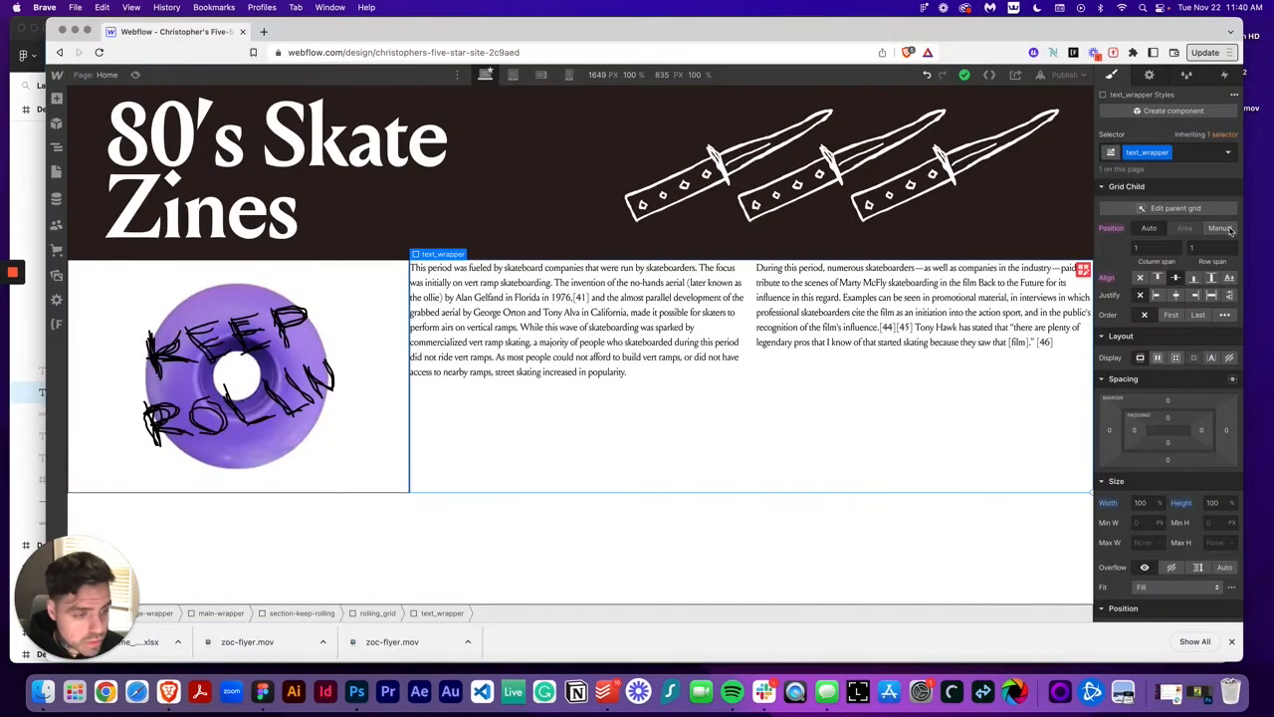
{"action": "left_click", "coordinate": [1177, 421]}
{"action": "type", "text": "42"}
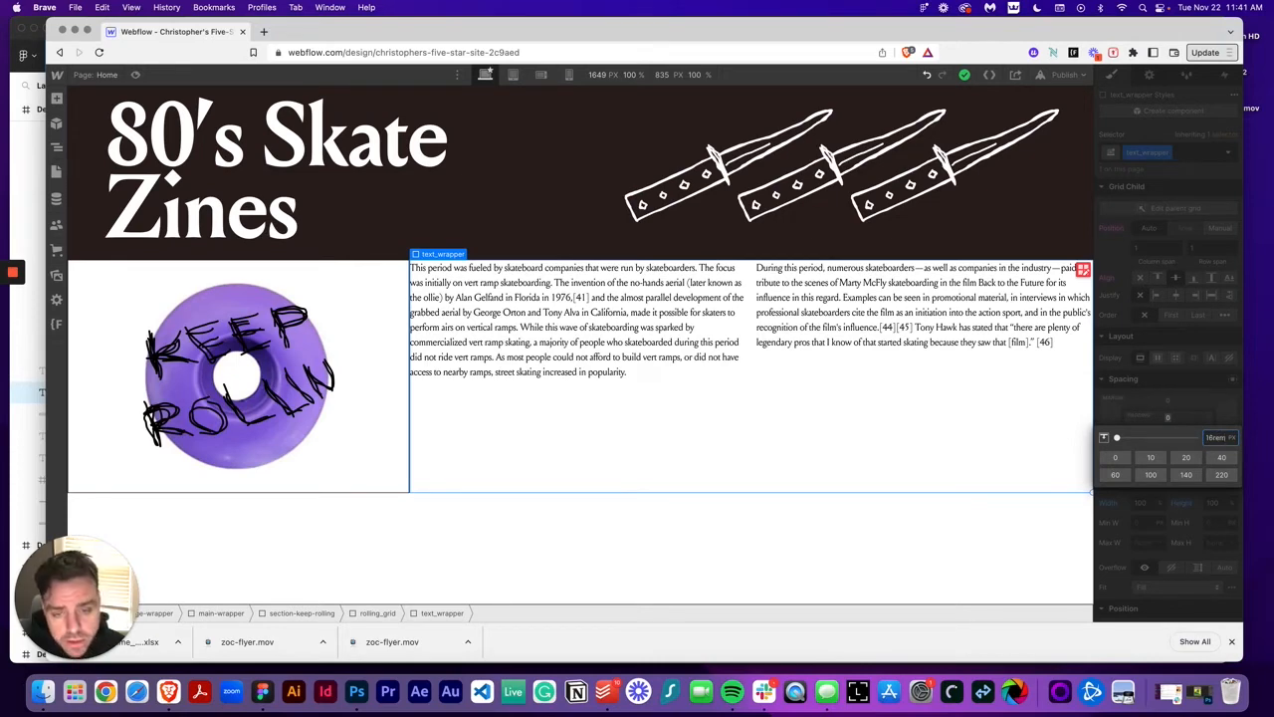
{"action": "key", "text": "Return"}
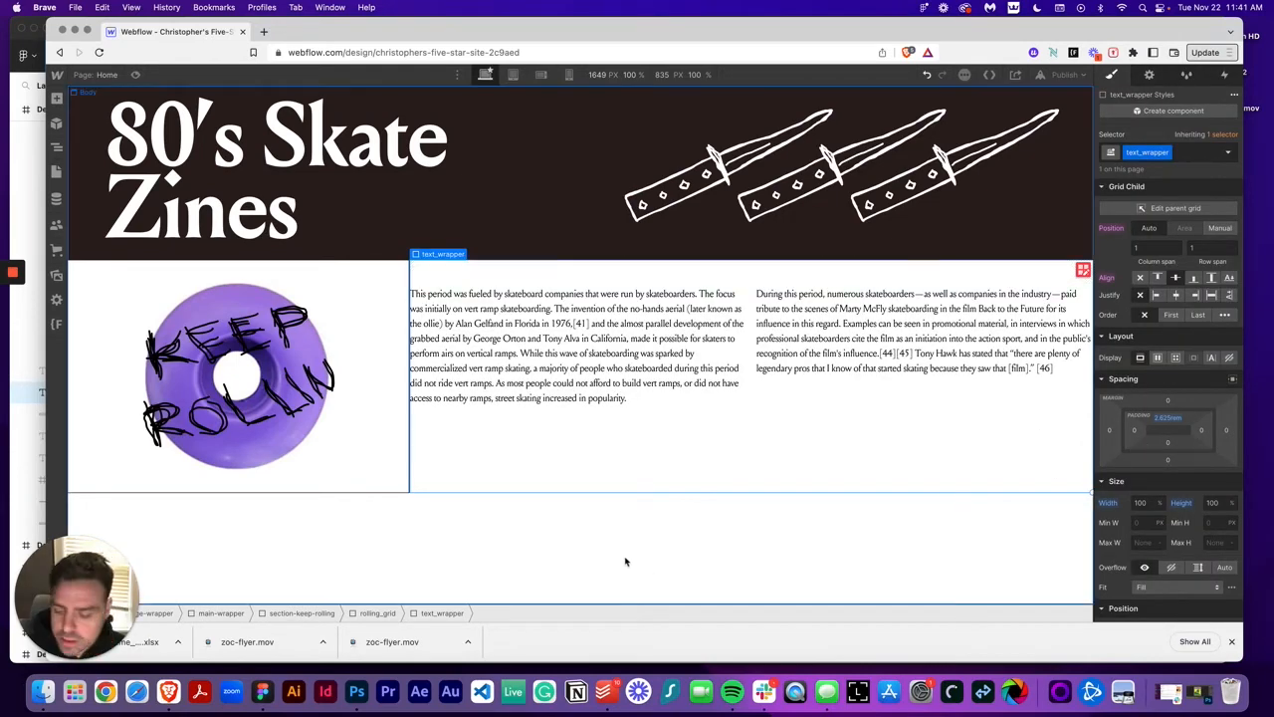
Step: Check the text's side offset in Figma and set text_wrapper's left and right padding to 2.5rem (40/16) in Webflow
{"action": "left_click", "coordinate": [263, 693]}
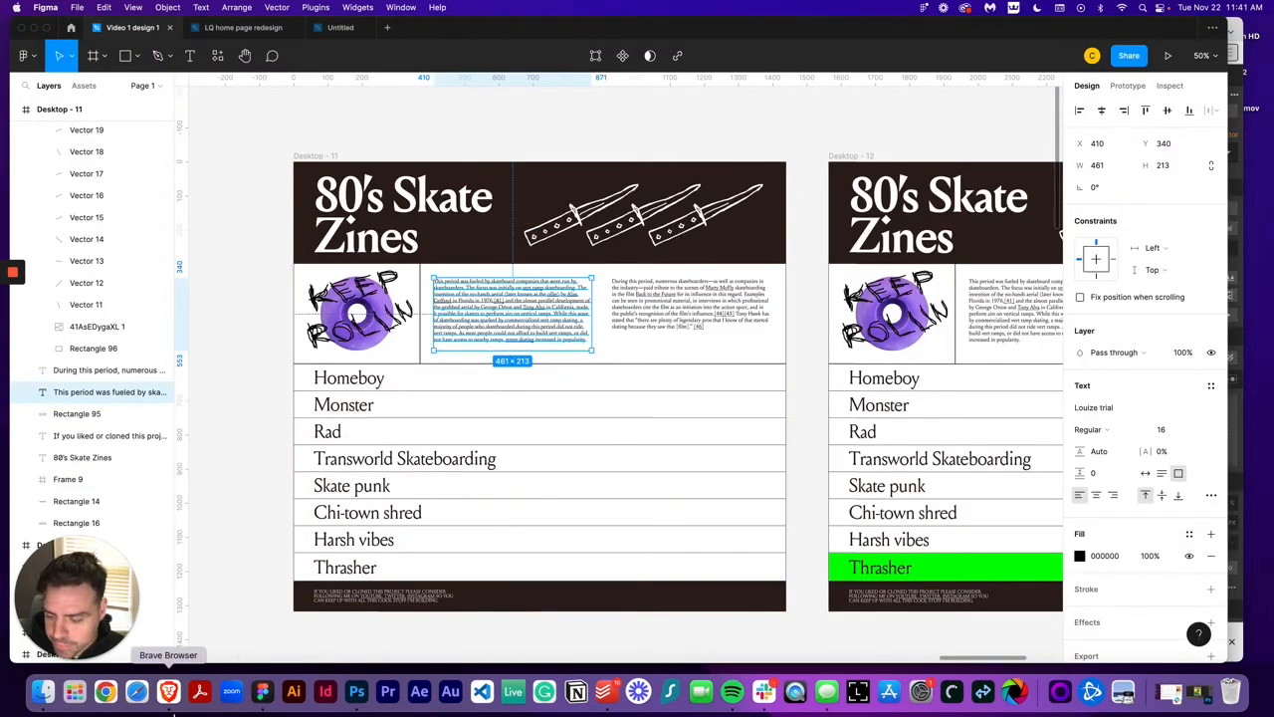
{"action": "left_click", "coordinate": [168, 693]}
{"action": "left_click", "coordinate": [1135, 432]}
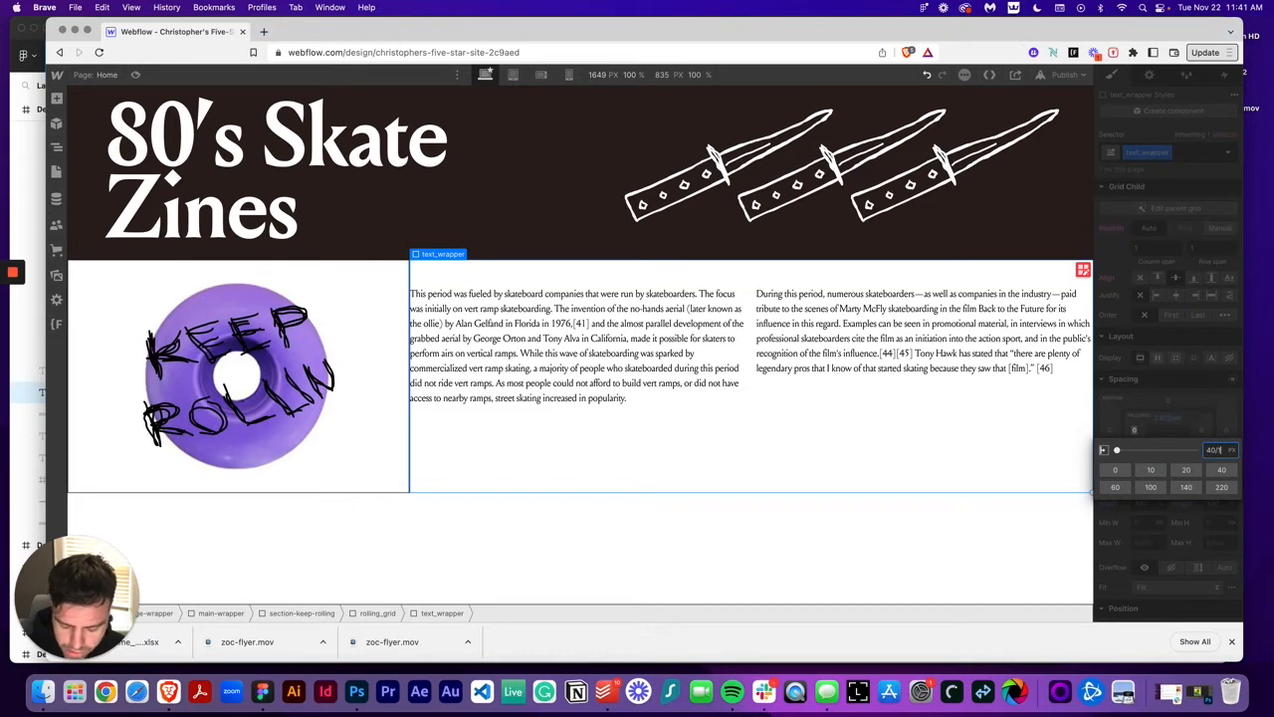
{"action": "key", "text": "Return"}
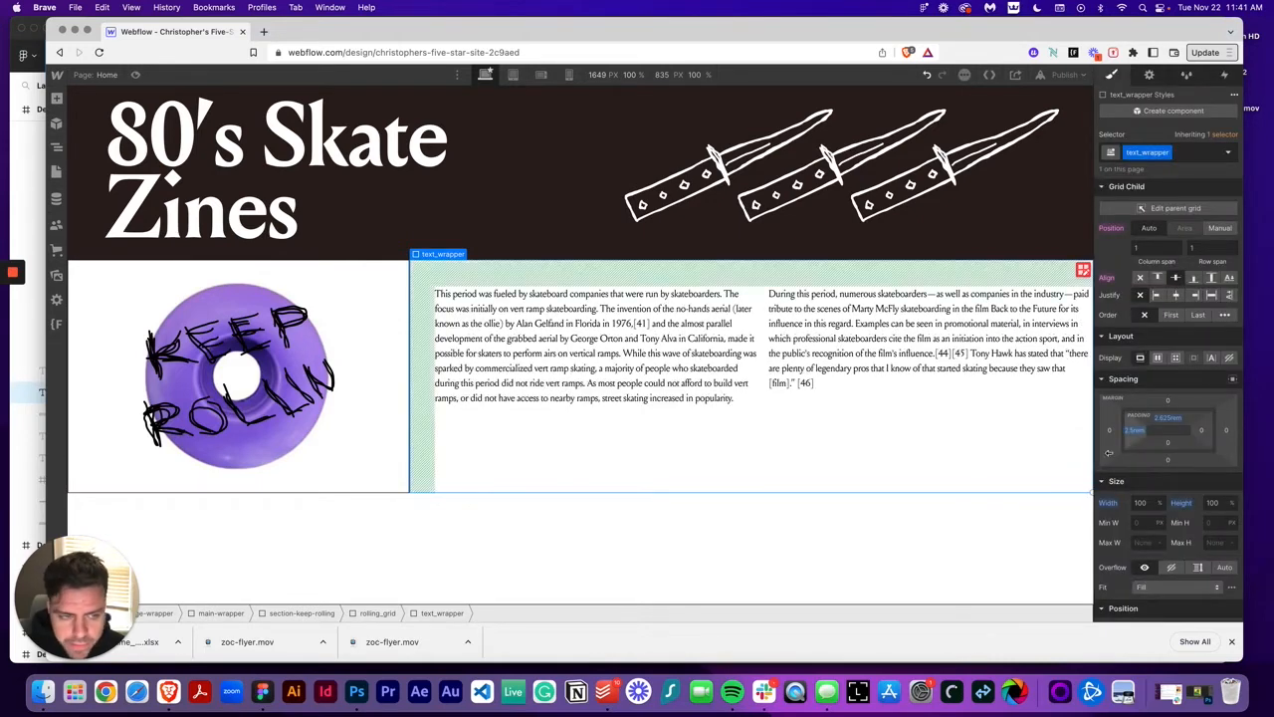
{"action": "left_click", "coordinate": [1203, 432]}
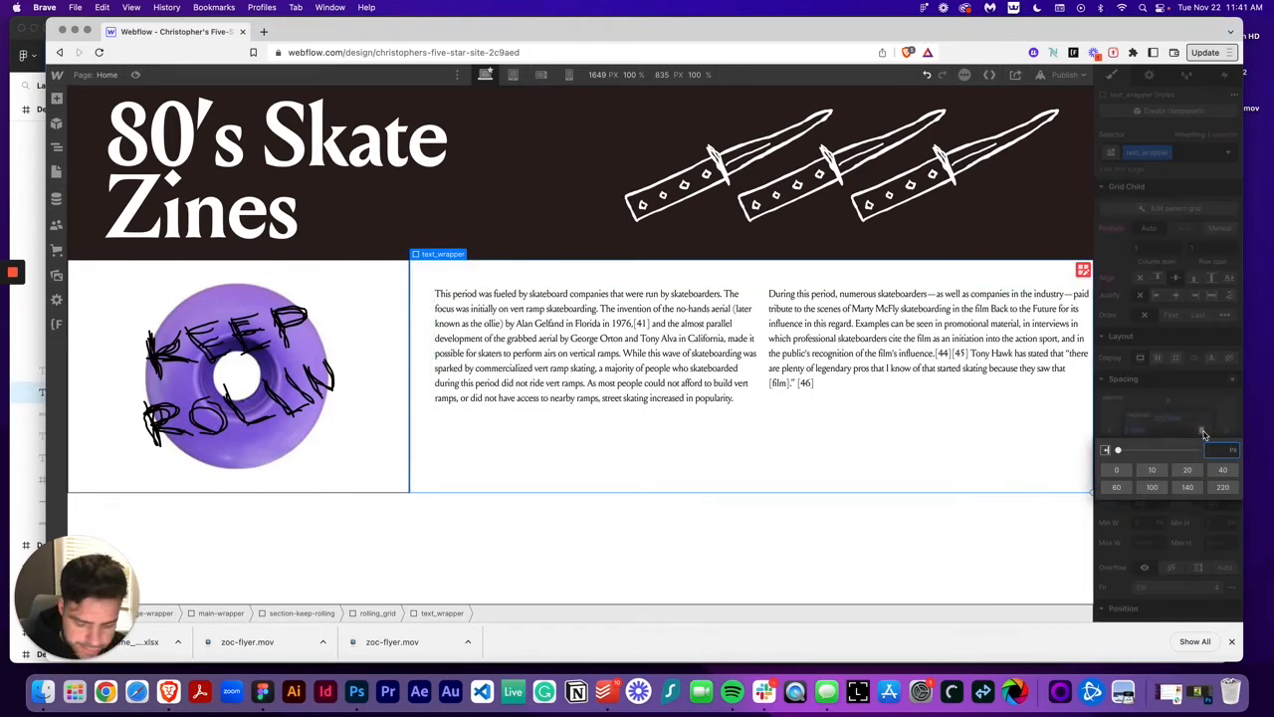
{"action": "type", "text": "2.5rem"}
{"action": "key", "text": "Return"}
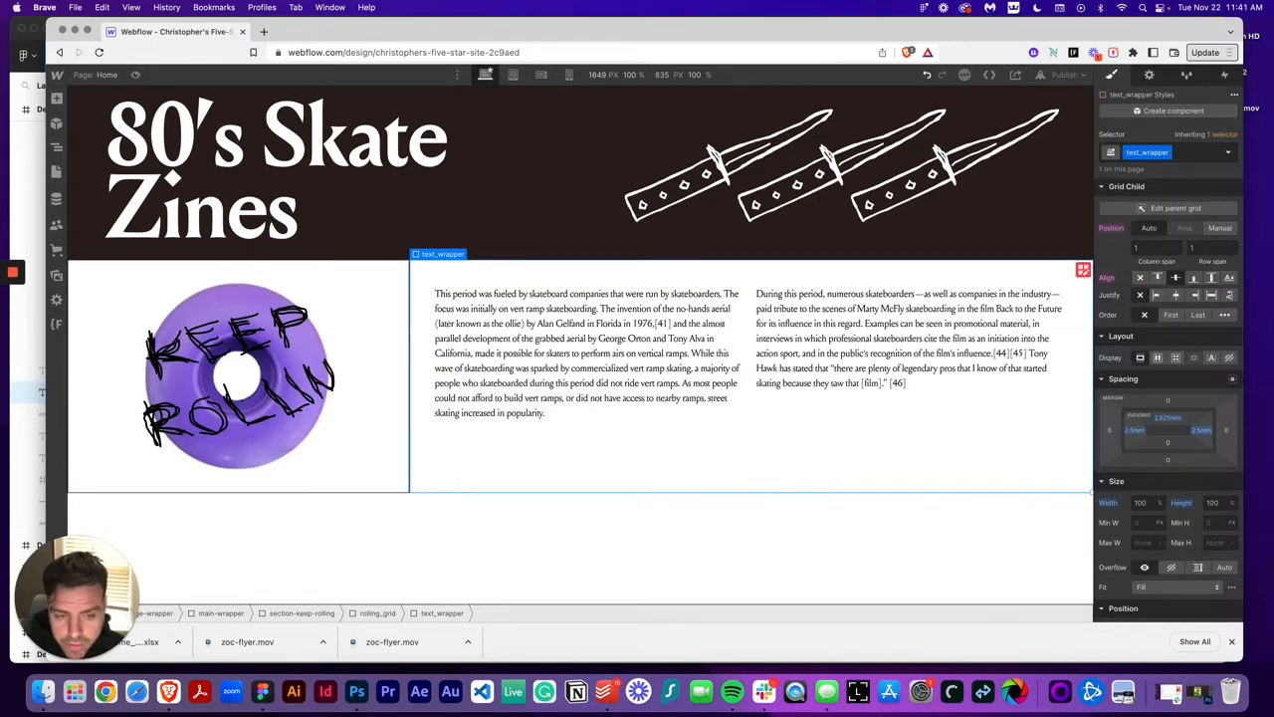
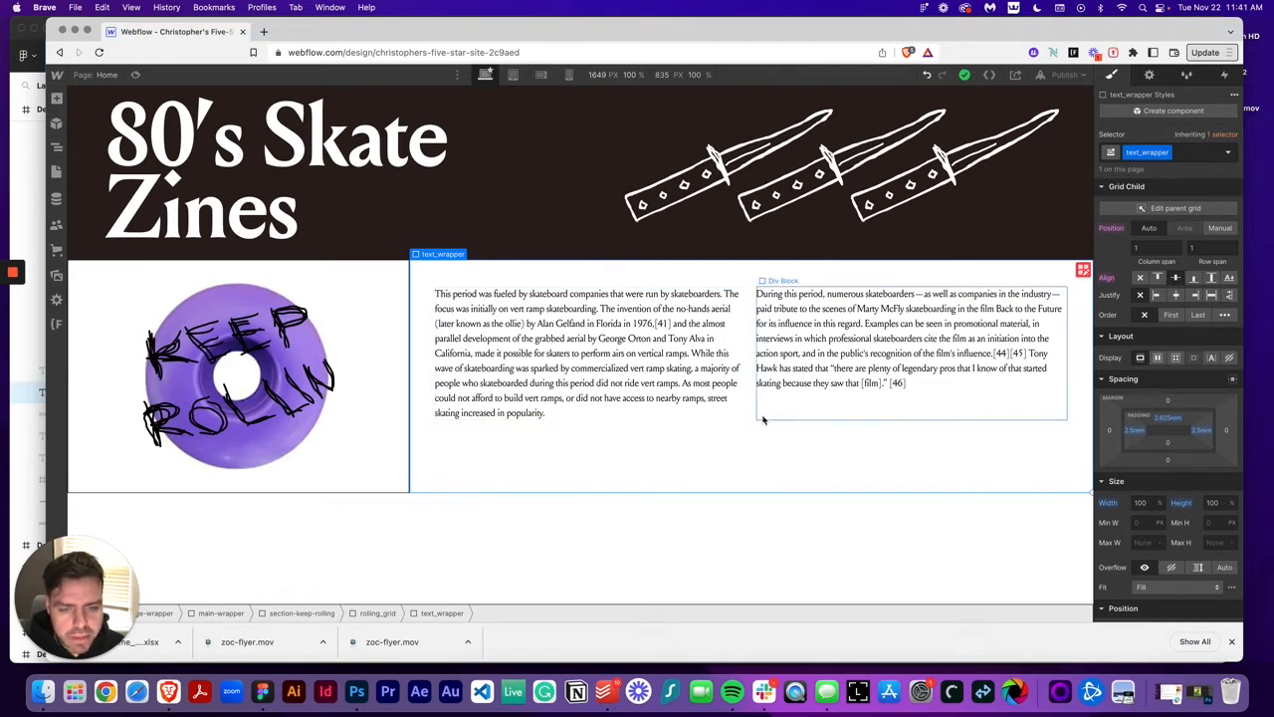
Step: Compare the first paragraph's typography settings in Webflow with the text properties in the Figma design
{"action": "left_click", "coordinate": [575, 369]}
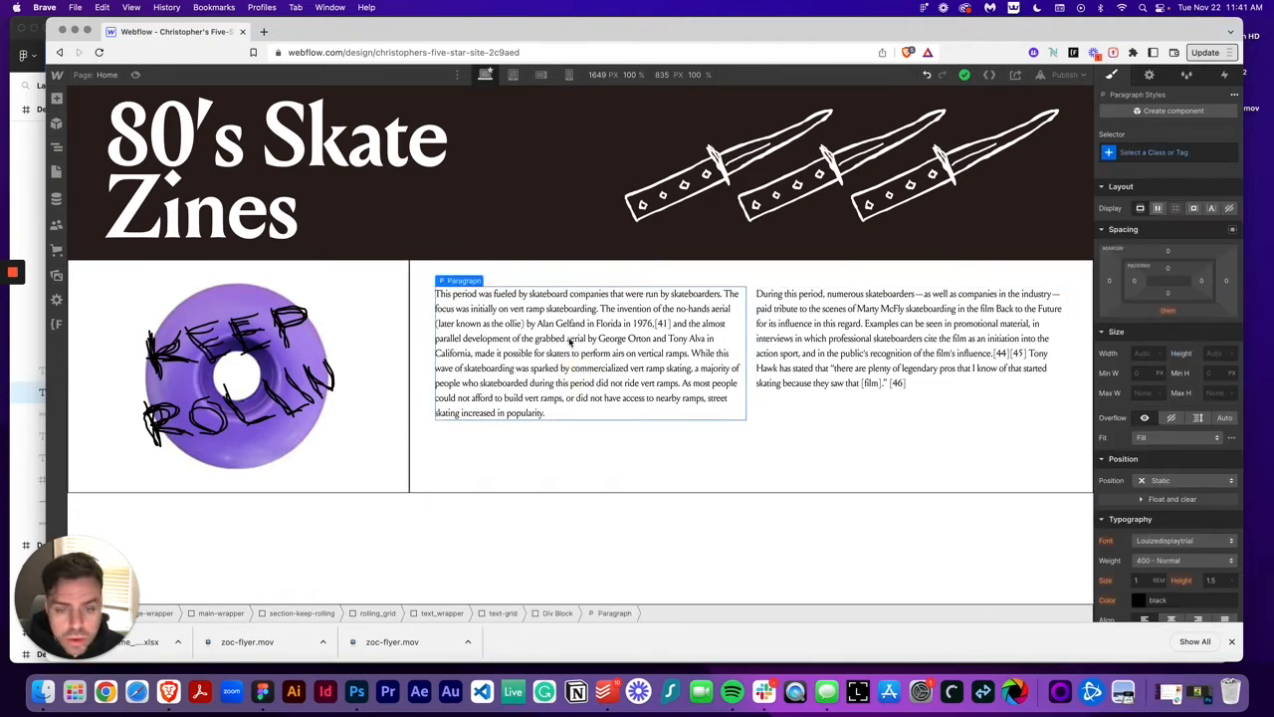
{"action": "scroll", "coordinate": [1134, 460], "scroll_direction": "down", "scroll_amount": 2}
{"action": "scroll", "coordinate": [1134, 460], "scroll_direction": "down", "scroll_amount": 1}
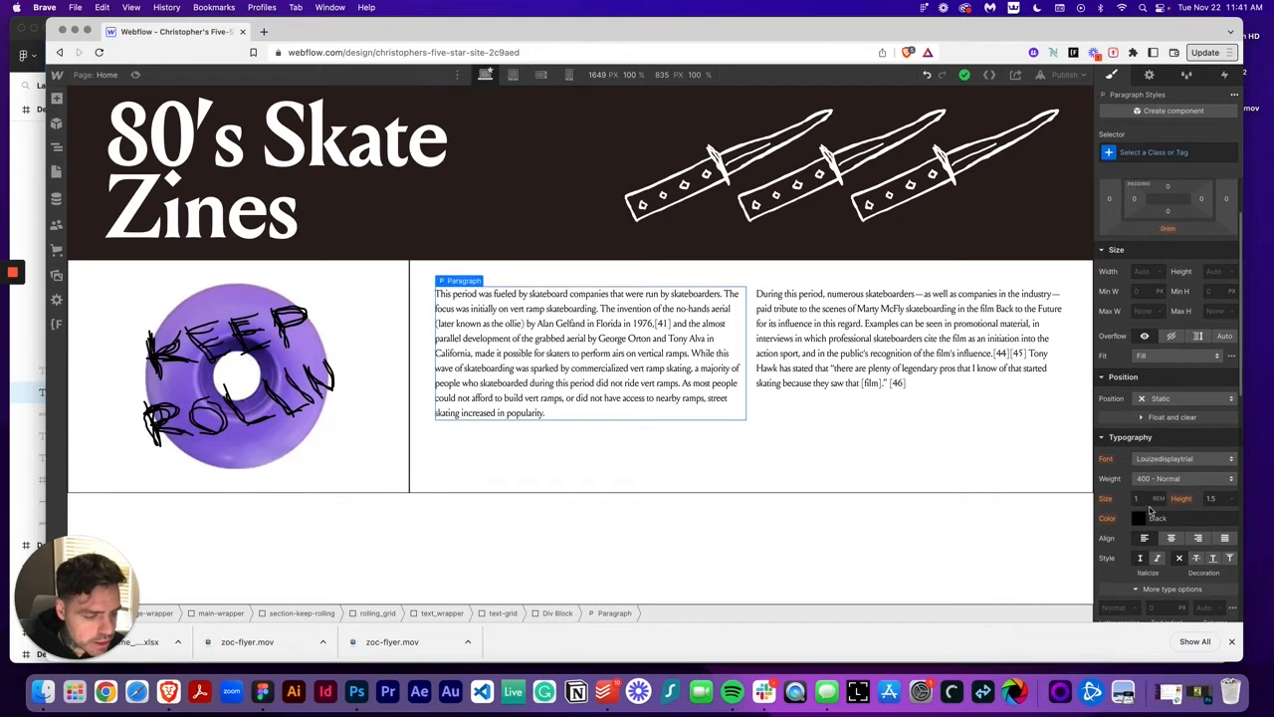
{"action": "left_click", "coordinate": [262, 691]}
{"action": "left_click", "coordinate": [652, 317]}
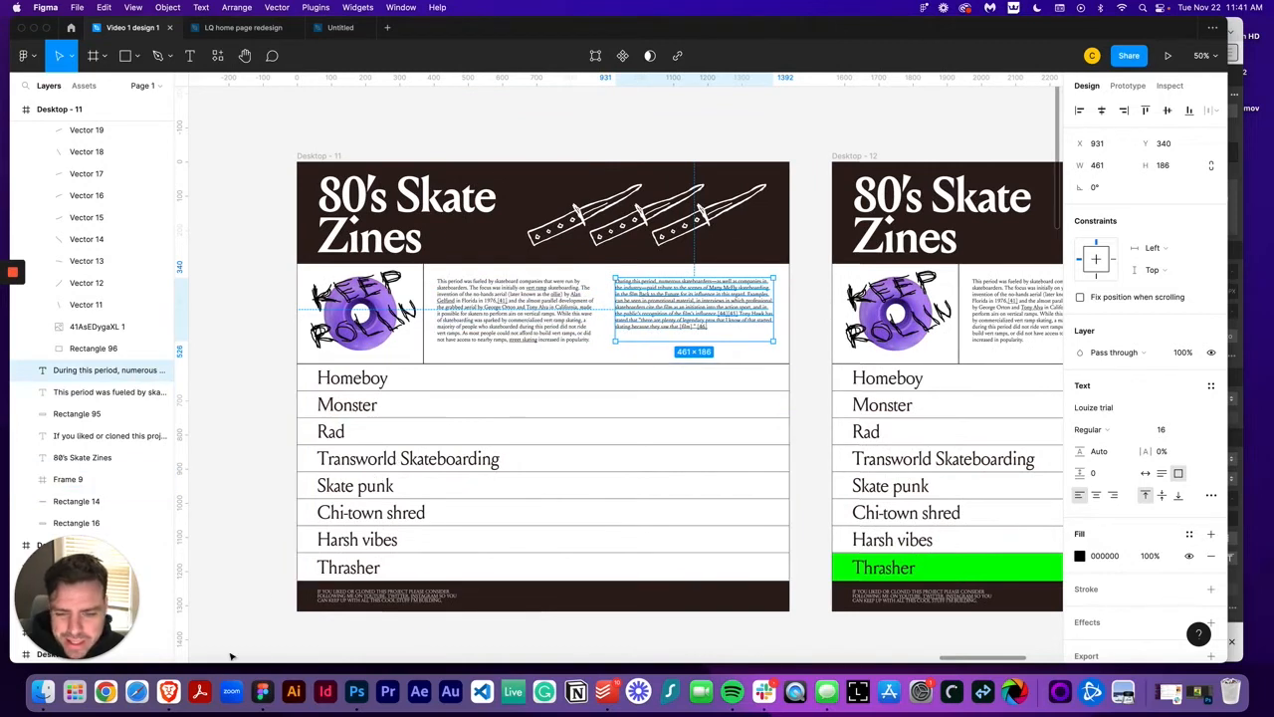
{"action": "left_click", "coordinate": [167, 697]}
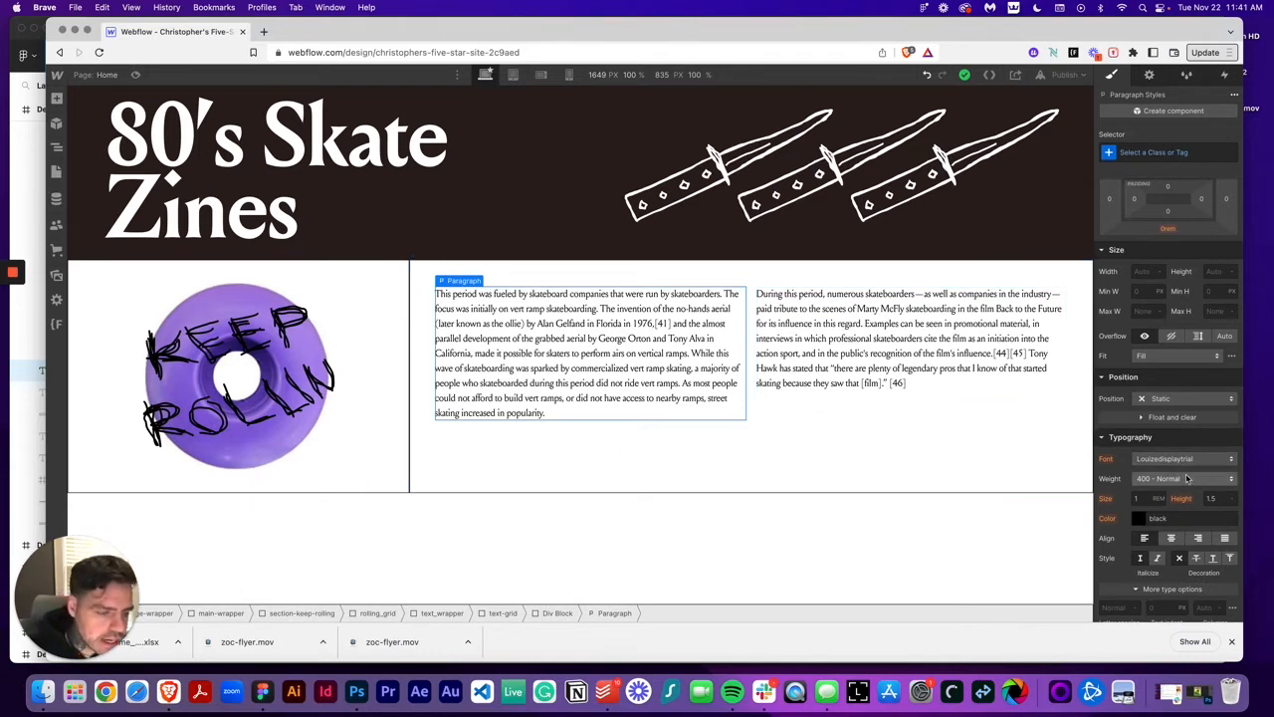
{"action": "scroll", "coordinate": [1154, 500], "scroll_direction": "down", "scroll_amount": 1}
{"action": "scroll", "coordinate": [1154, 500], "scroll_direction": "down", "scroll_amount": 1}
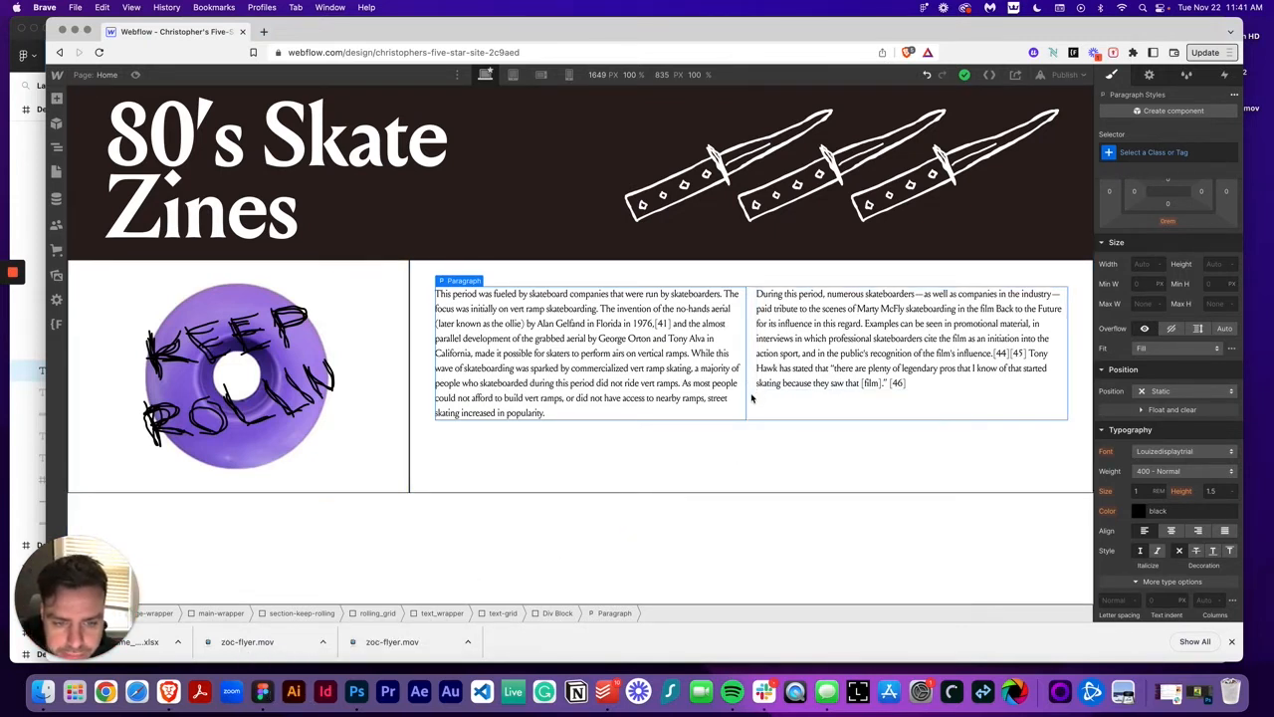
Step: Check the spacing between the two text columns in Figma and set text-grid's gap in Webflow to 3.75rem (60/16) for columns and 1rem for rows
{"action": "left_click", "coordinate": [262, 691]}
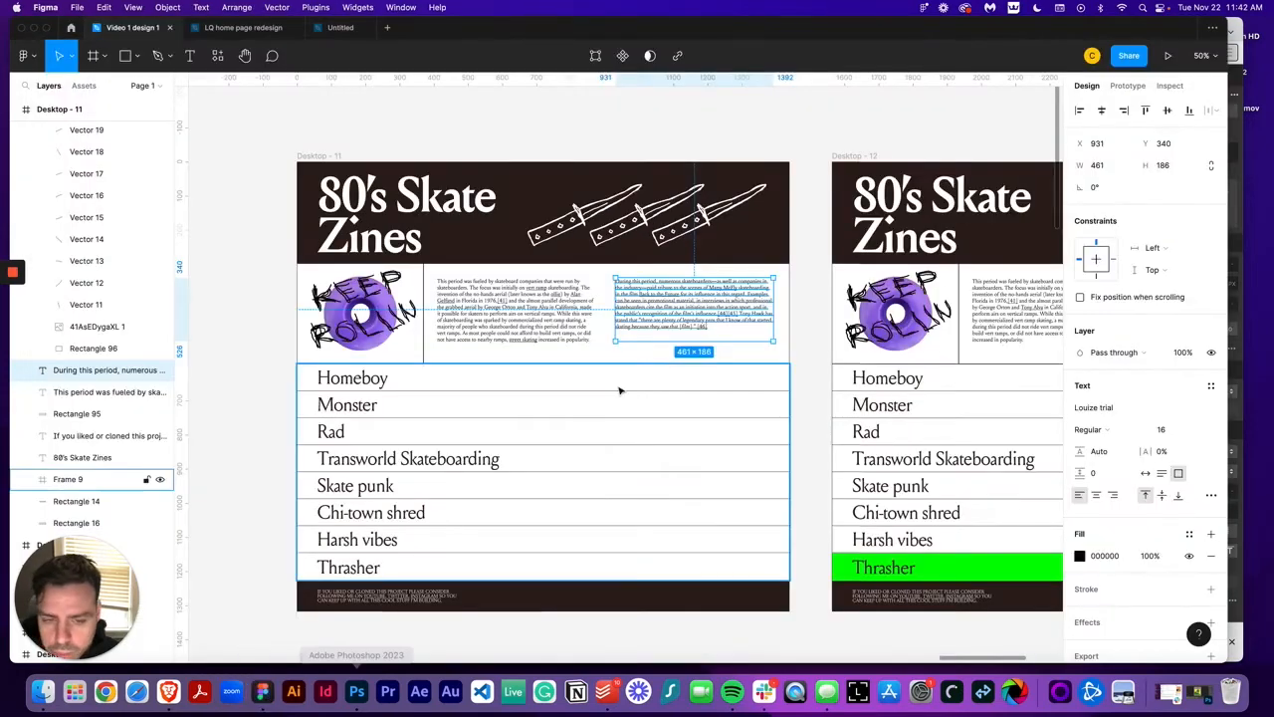
{"action": "left_click", "coordinate": [603, 330]}
{"action": "left_click", "coordinate": [657, 323]}
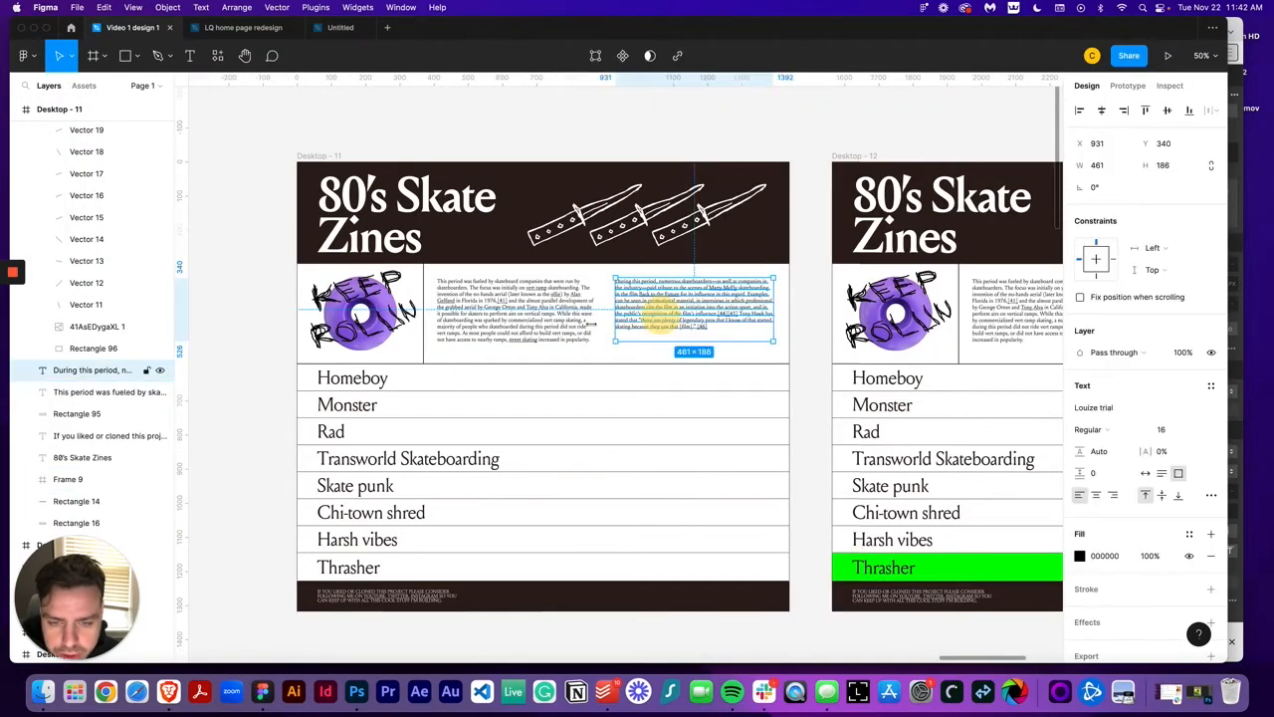
{"action": "left_click", "coordinate": [168, 691]}
{"action": "left_click", "coordinate": [754, 403]}
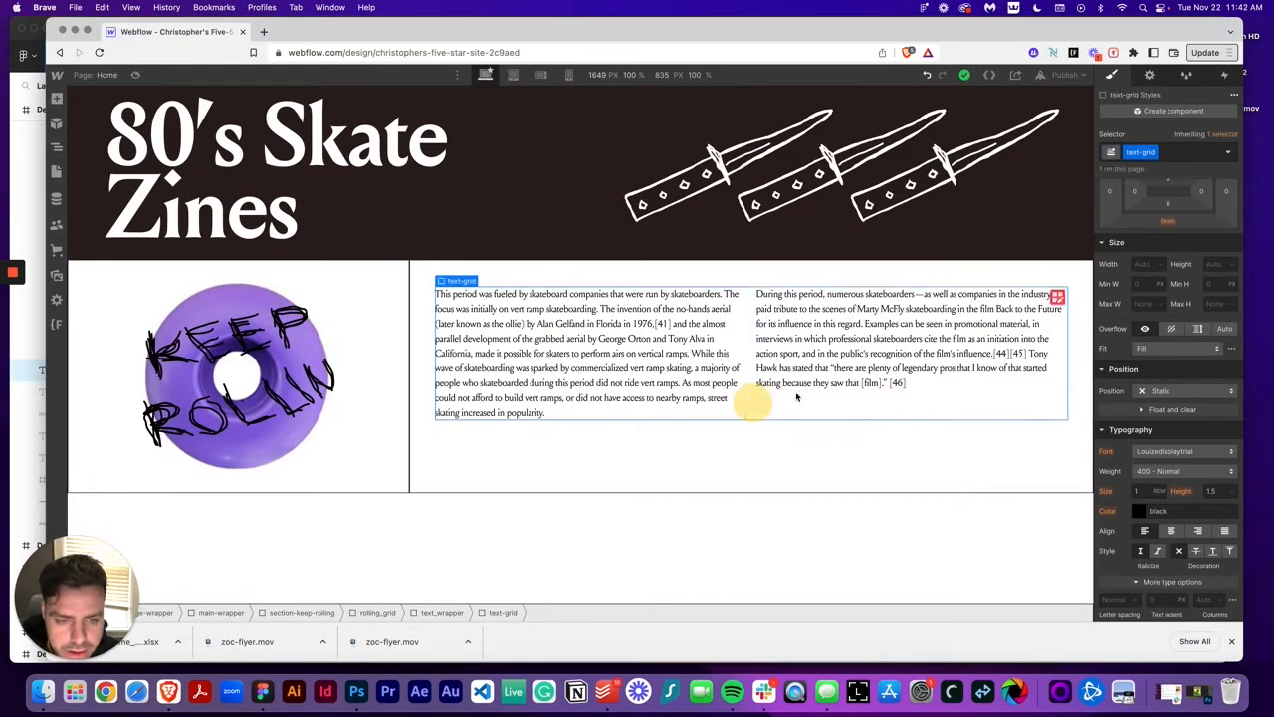
{"action": "left_click", "coordinate": [1057, 296]}
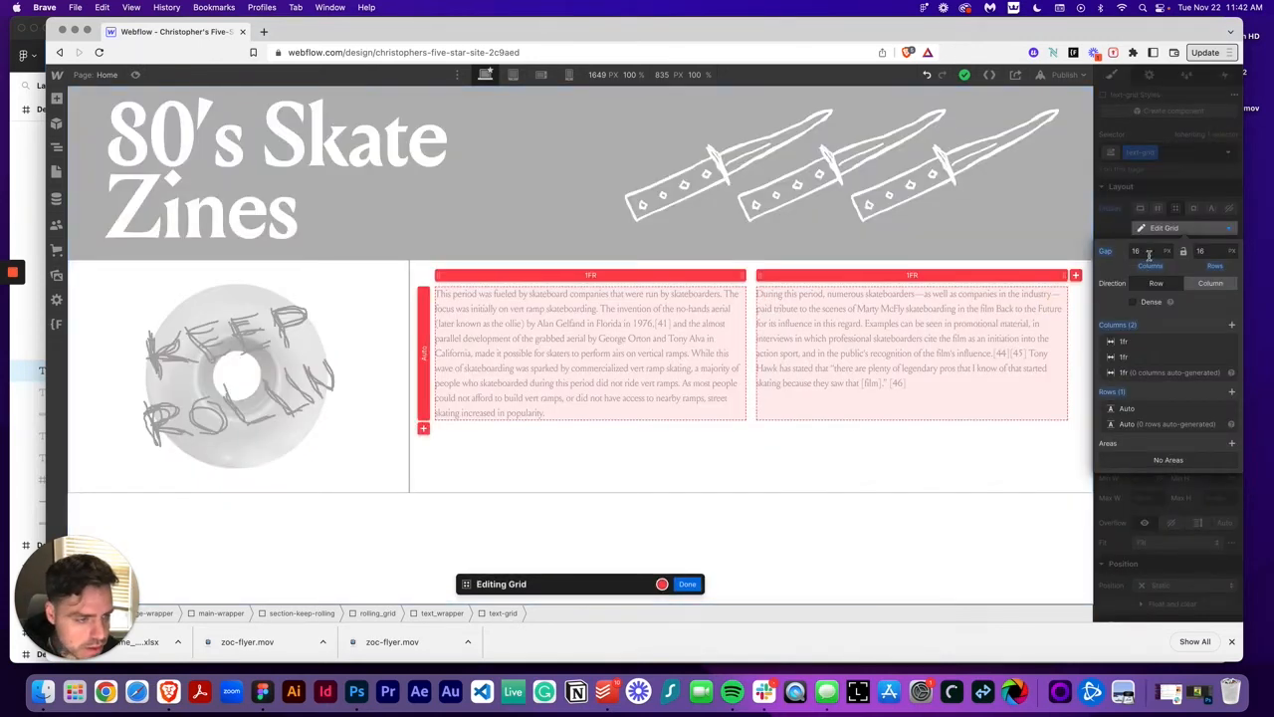
{"action": "left_click", "coordinate": [1148, 253]}
{"action": "type", "text": "0/16rem"}
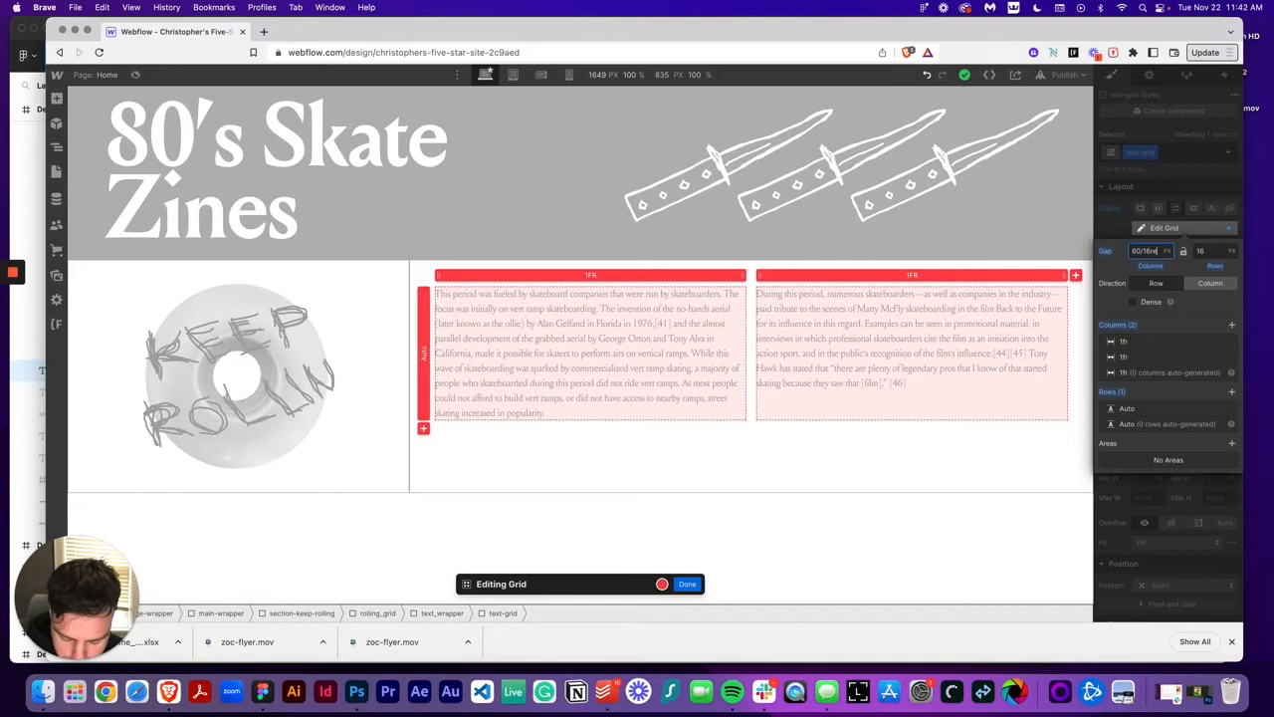
{"action": "key", "text": "Return"}
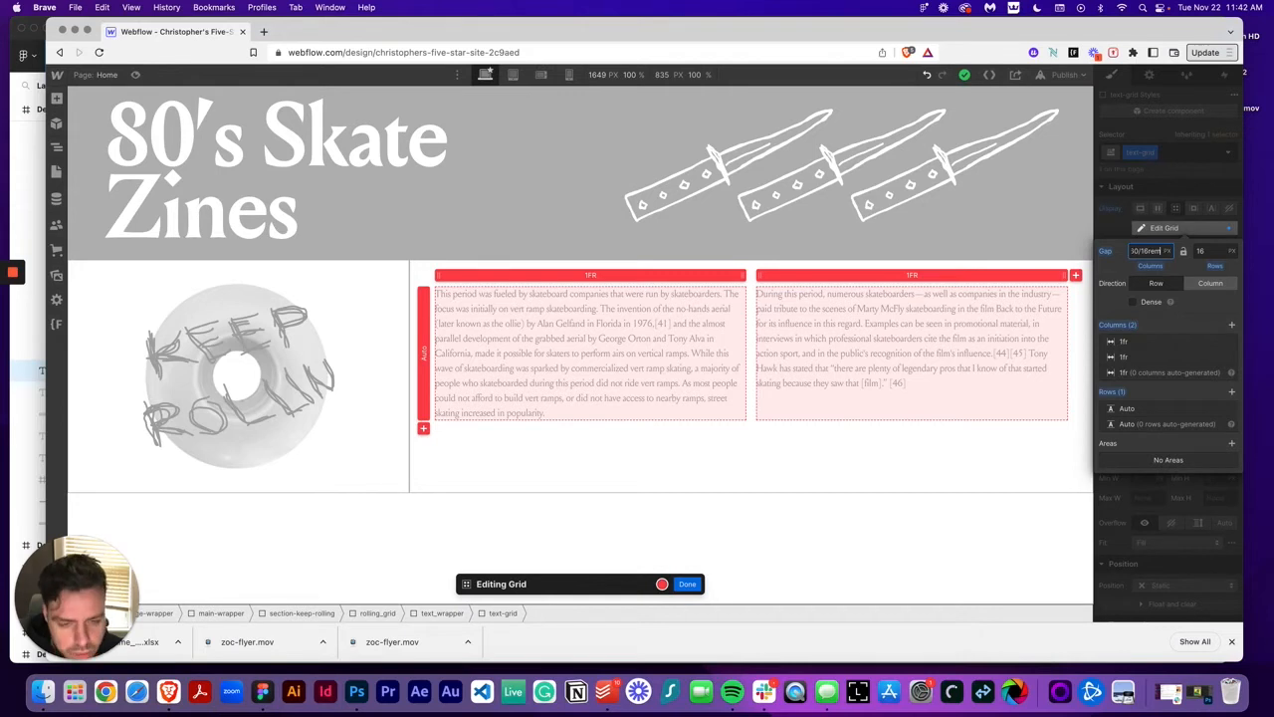
{"action": "left_click", "coordinate": [1203, 251]}
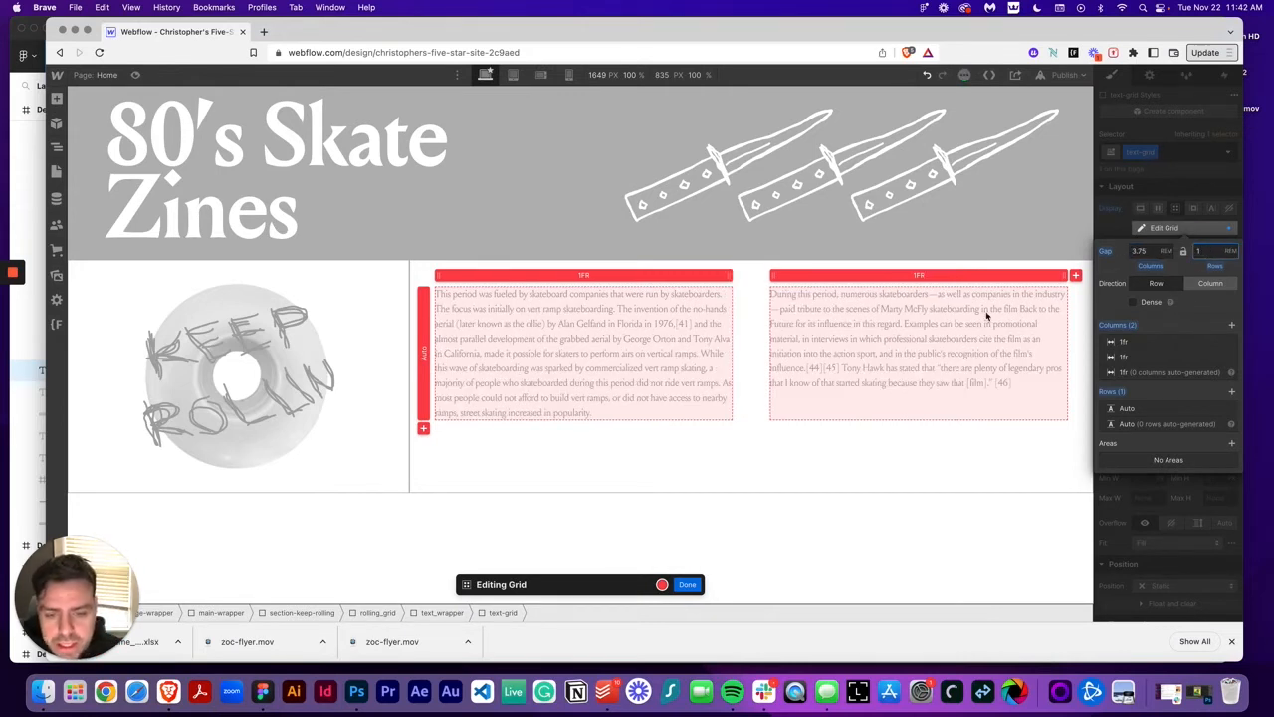
{"action": "left_click", "coordinate": [631, 469]}
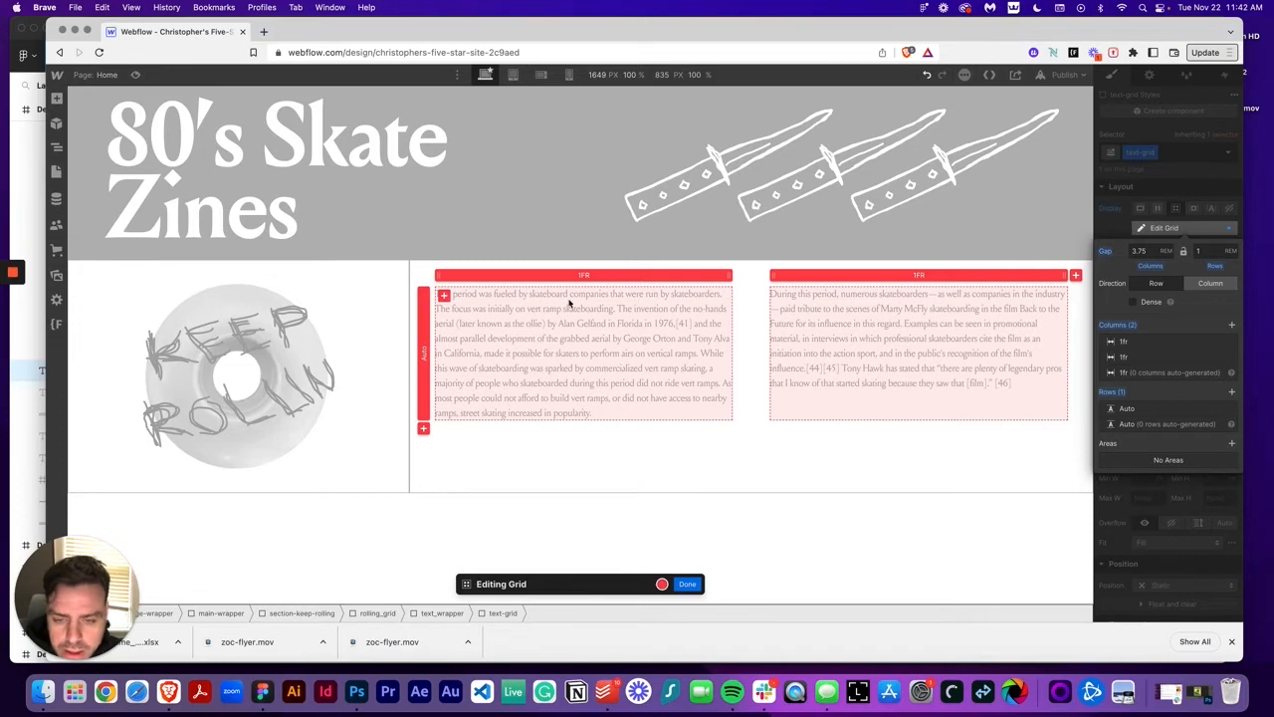
Step: Finish editing the grid, give the first paragraph a new class skate-paragraph and set its font size to 1.5rem
{"action": "left_click", "coordinate": [686, 585]}
{"action": "left_click", "coordinate": [617, 344]}
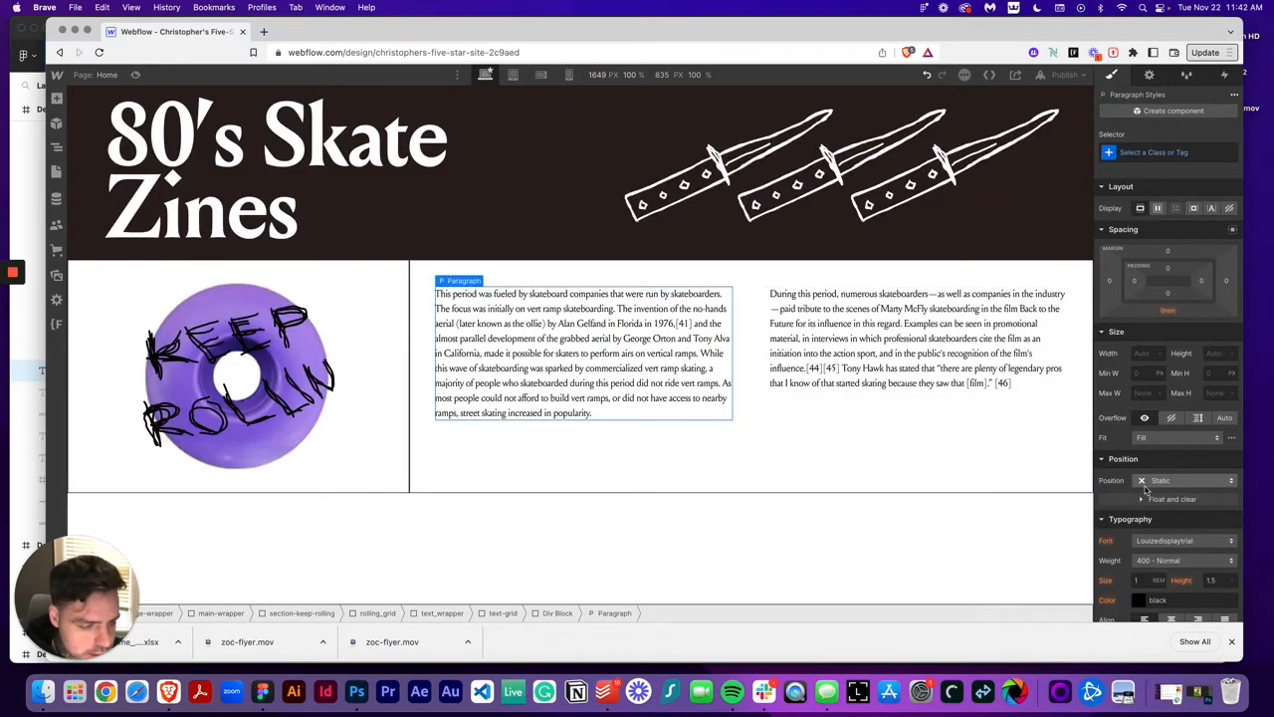
{"action": "scroll", "coordinate": [1144, 488], "scroll_direction": "down", "scroll_amount": 3}
{"action": "left_click", "coordinate": [1145, 154]}
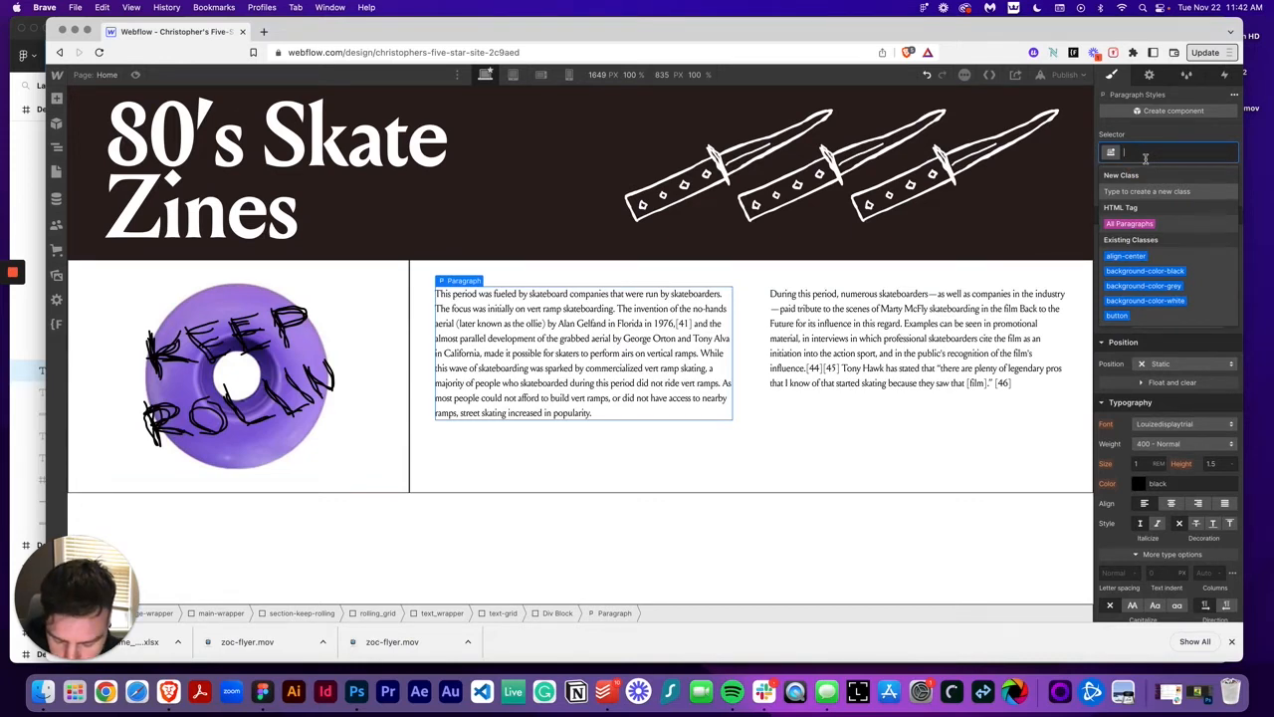
{"action": "type", "text": "skate"}
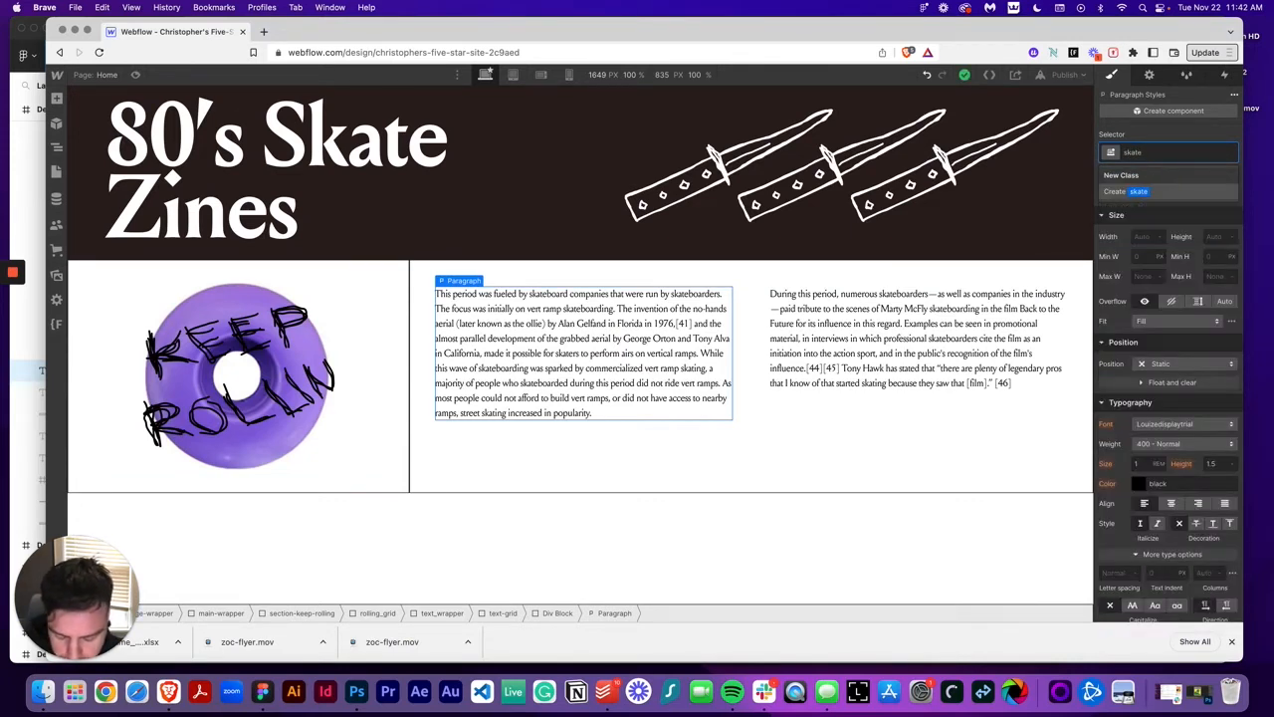
{"action": "type", "text": "-paragrap"}
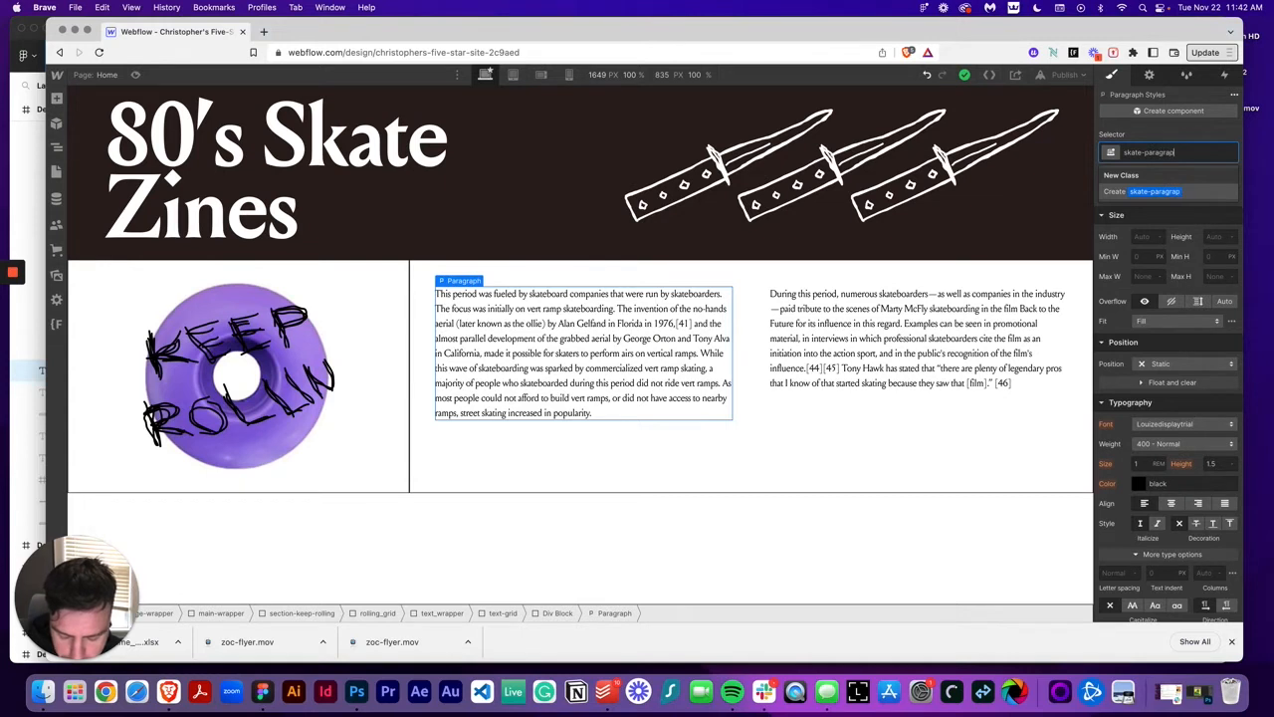
{"action": "type", "text": "h"}
{"action": "key", "text": "Return"}
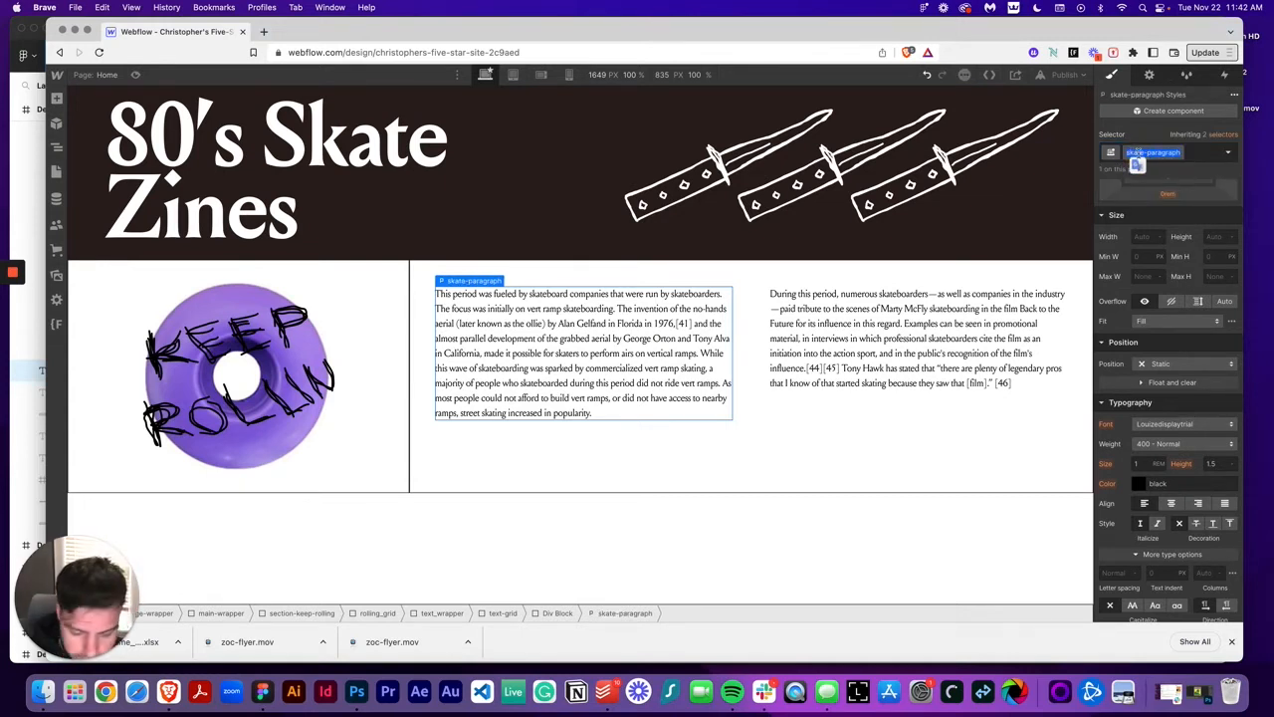
{"action": "left_click", "coordinate": [1147, 463]}
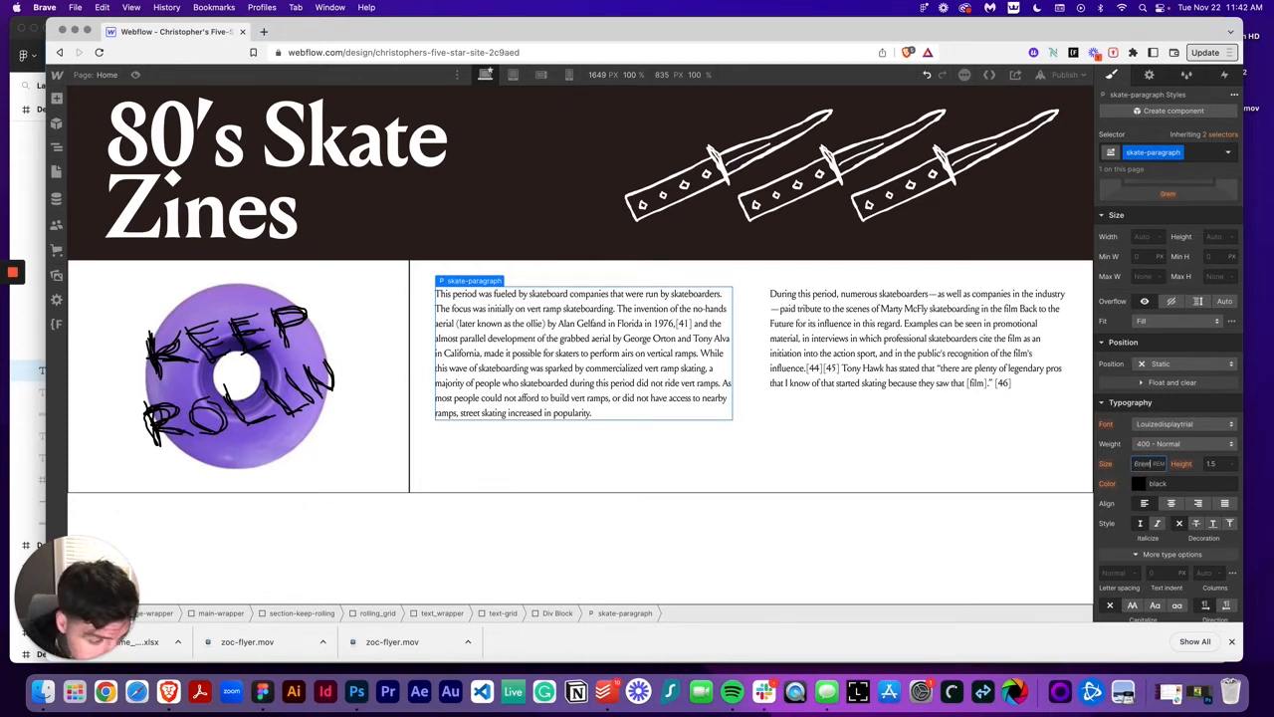
{"action": "key", "text": "Return"}
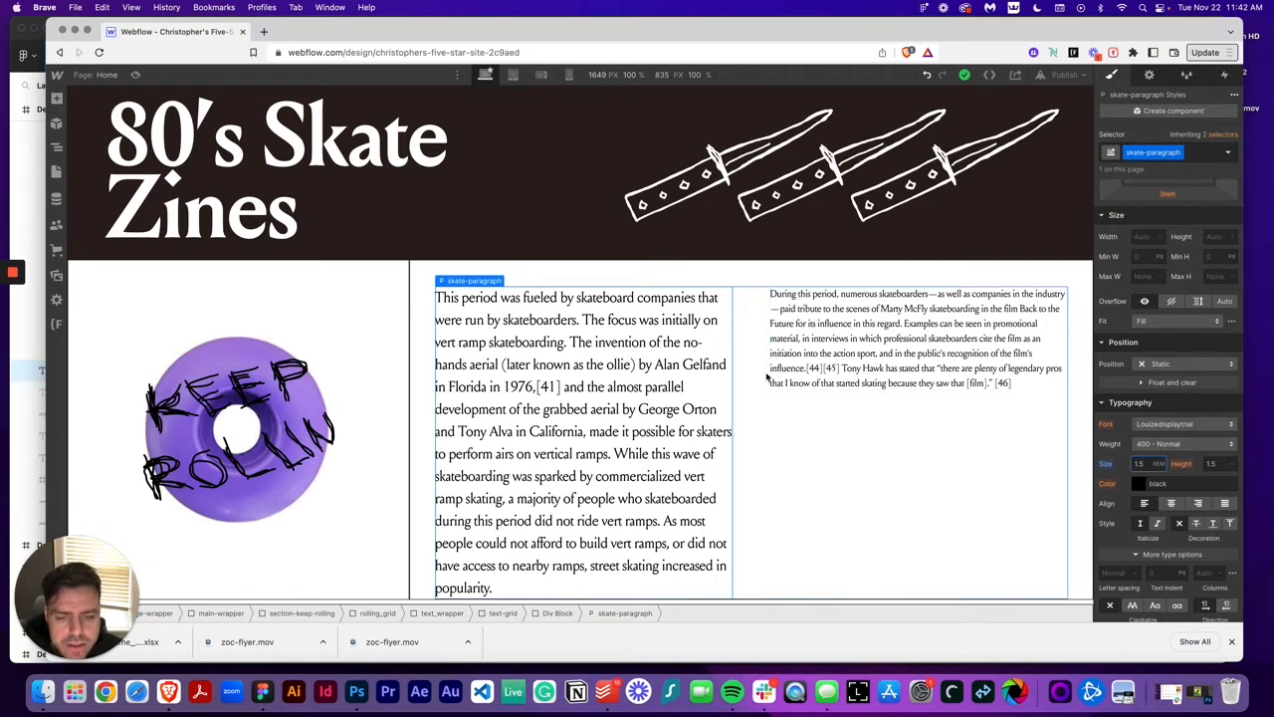
Step: Apply the skate-paragraph class to the second column's paragraph
{"action": "left_click", "coordinate": [850, 354]}
{"action": "left_click", "coordinate": [1149, 151]}
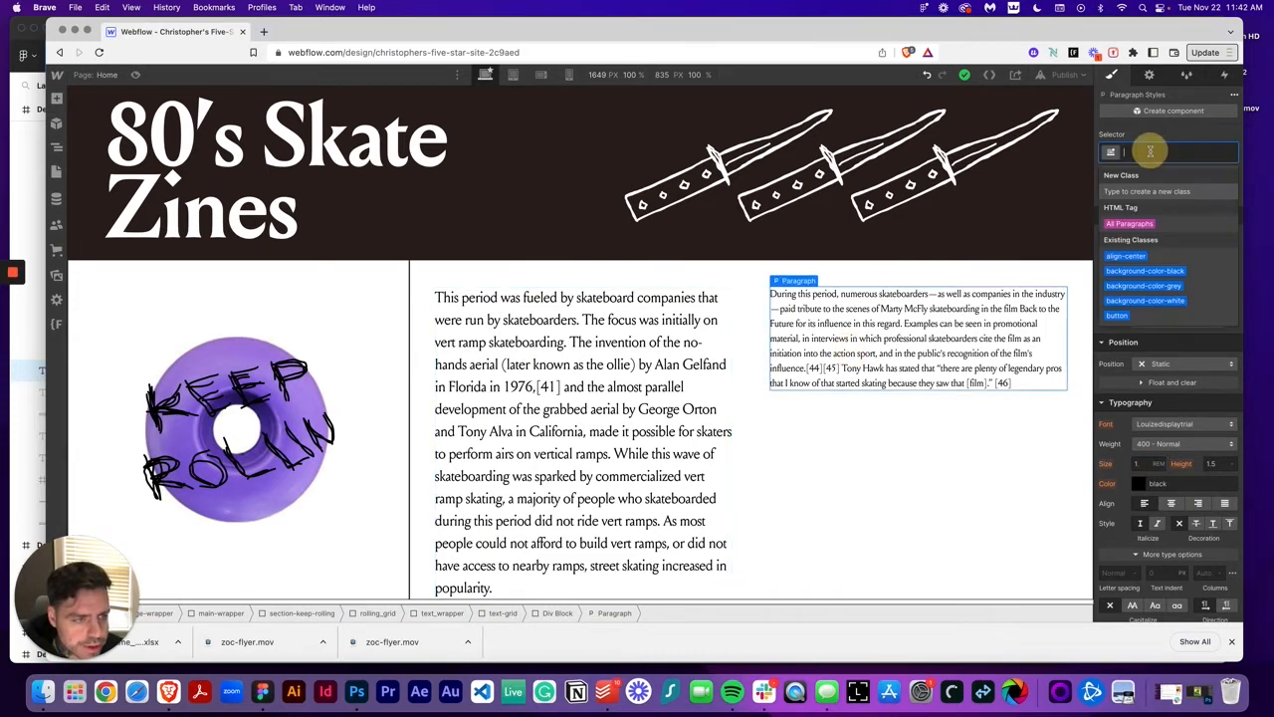
{"action": "type", "text": "skate-paragraph"}
{"action": "key", "text": "Return"}
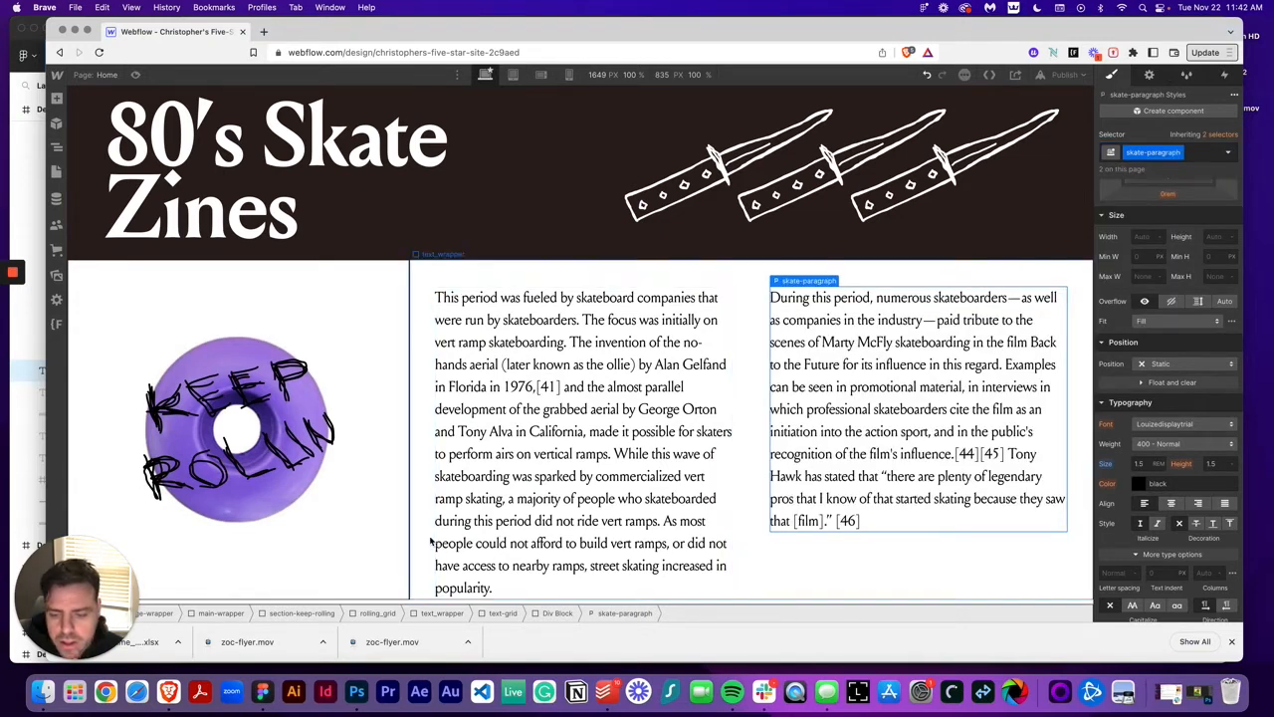
Step: Set text-grid's column gap to 1rem and leave grid editing
{"action": "left_click", "coordinate": [747, 441]}
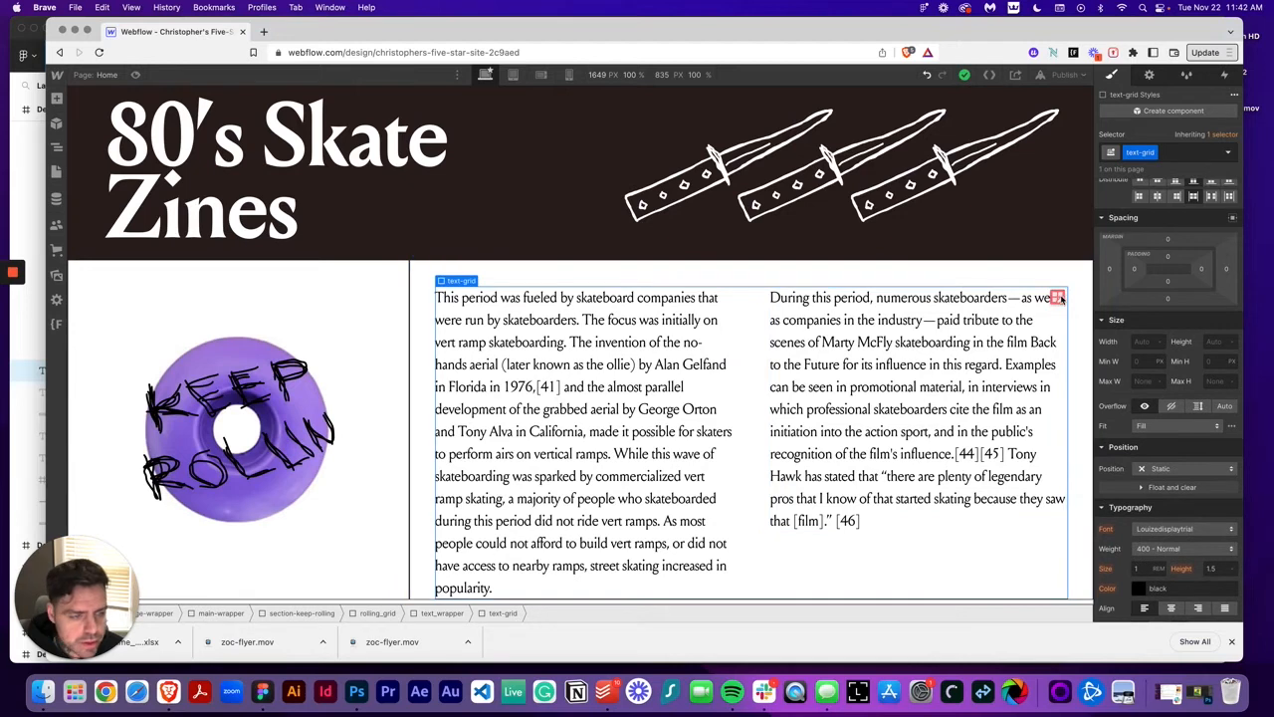
{"action": "left_click", "coordinate": [1058, 297]}
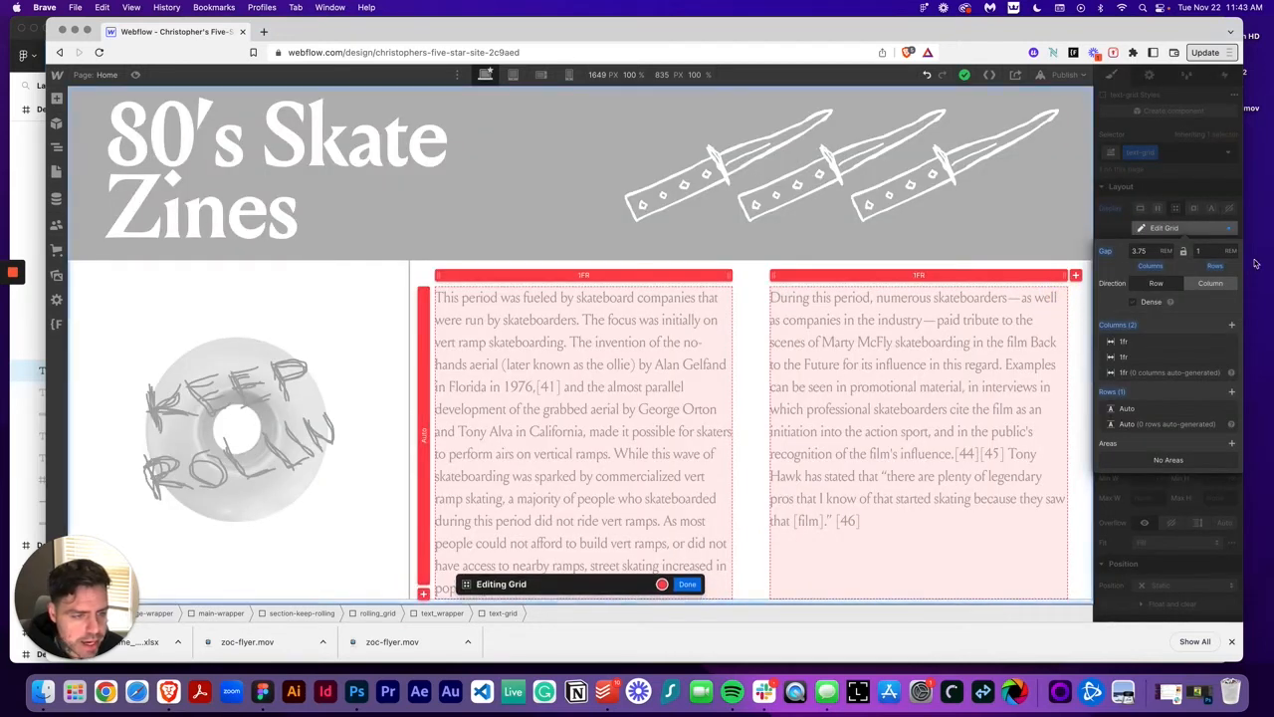
{"action": "left_click", "coordinate": [1151, 251]}
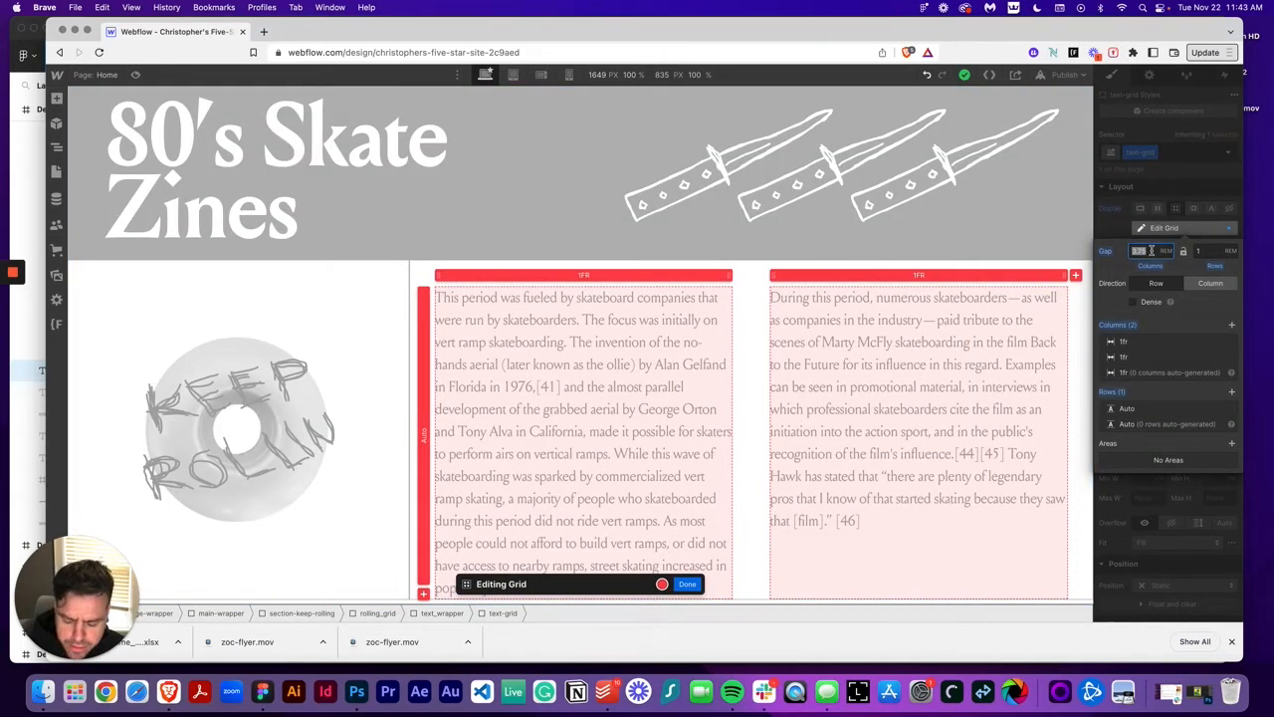
{"action": "type", "text": "1"}
{"action": "key", "text": "Tab"}
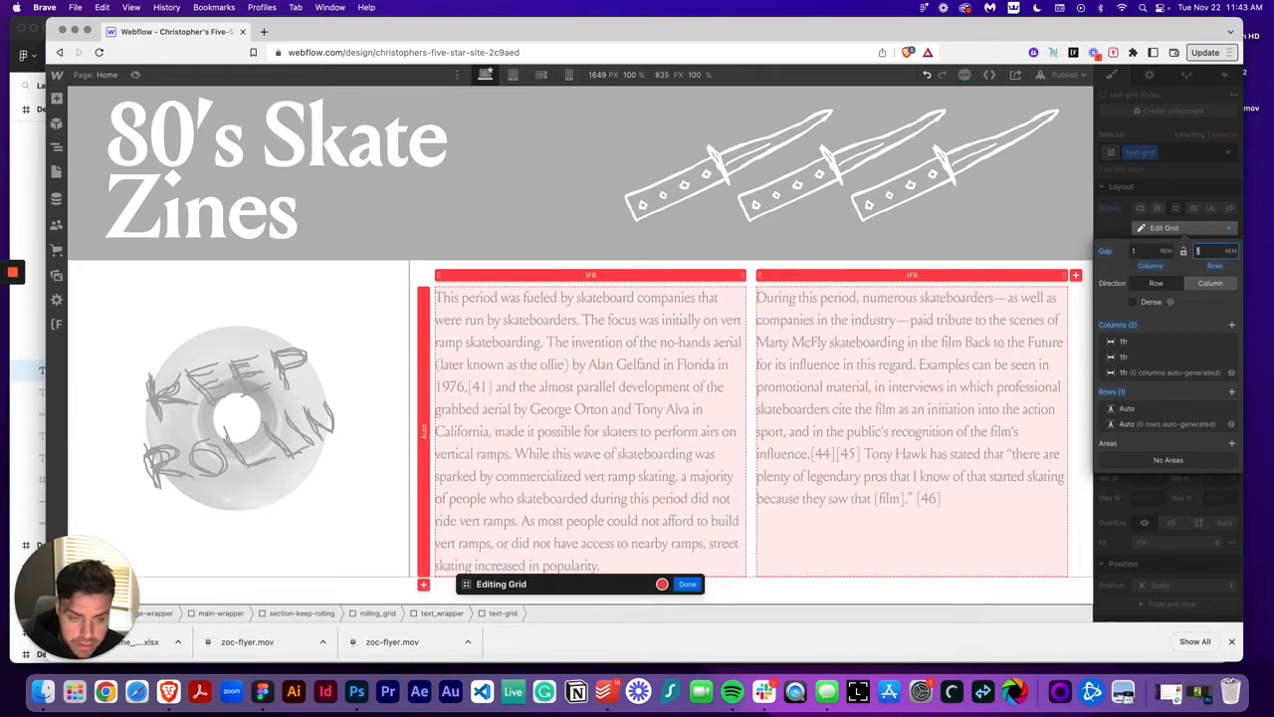
{"action": "key", "text": "Escape"}
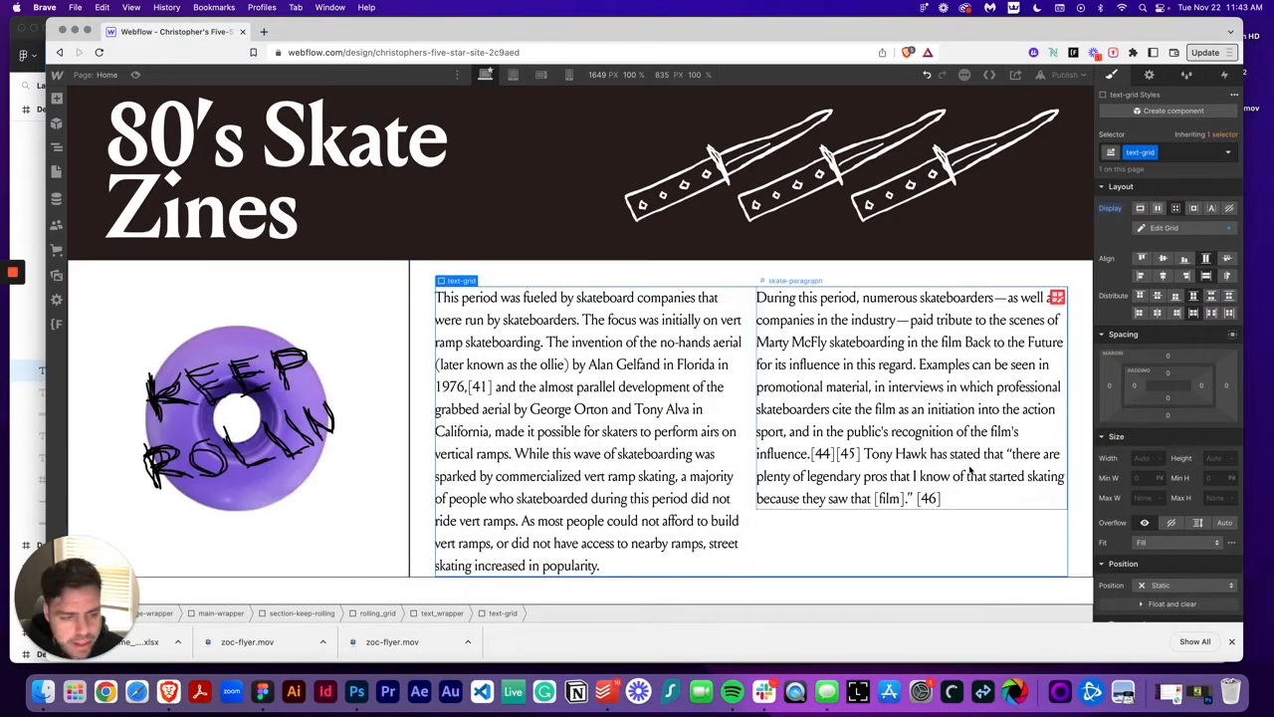
Step: Reduce the skate-paragraph font size to 1.2rem
{"action": "left_click", "coordinate": [637, 476]}
{"action": "scroll", "coordinate": [1155, 458], "scroll_direction": "down", "scroll_amount": 5}
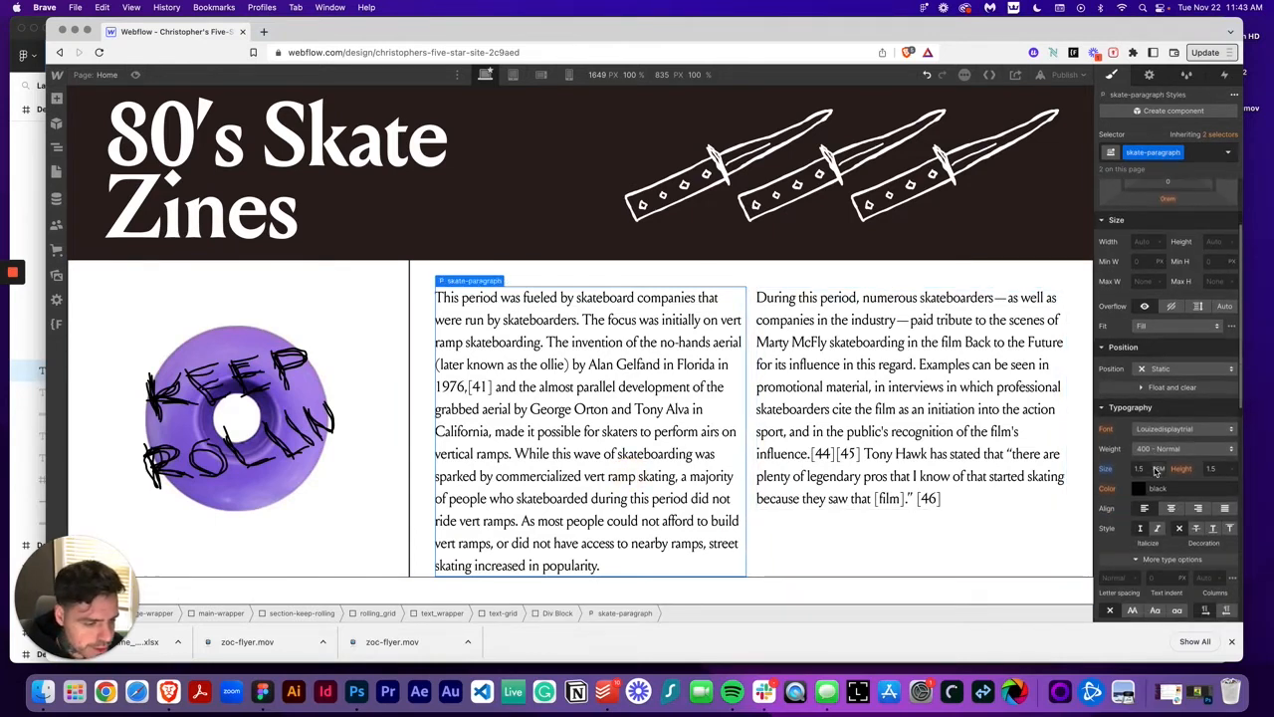
{"action": "left_click", "coordinate": [1150, 467]}
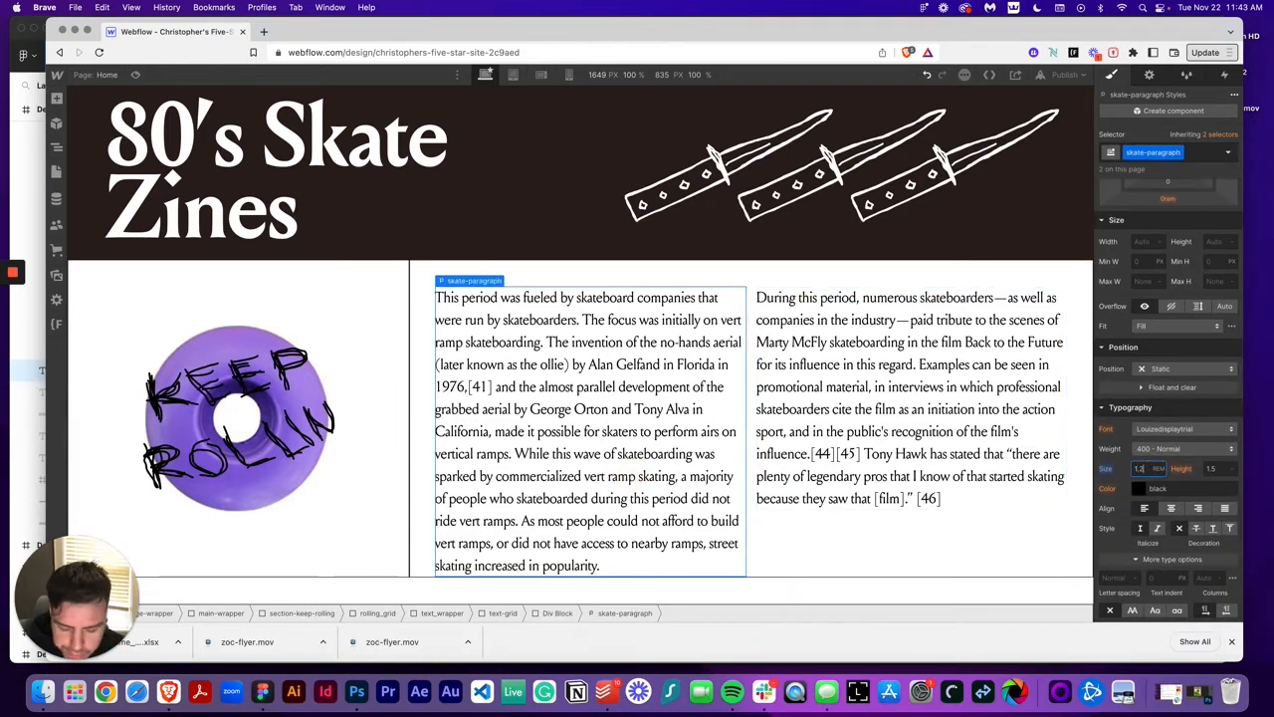
{"action": "type", "text": "1.2"}
{"action": "key", "text": "Return"}
{"action": "left_click", "coordinate": [776, 475]}
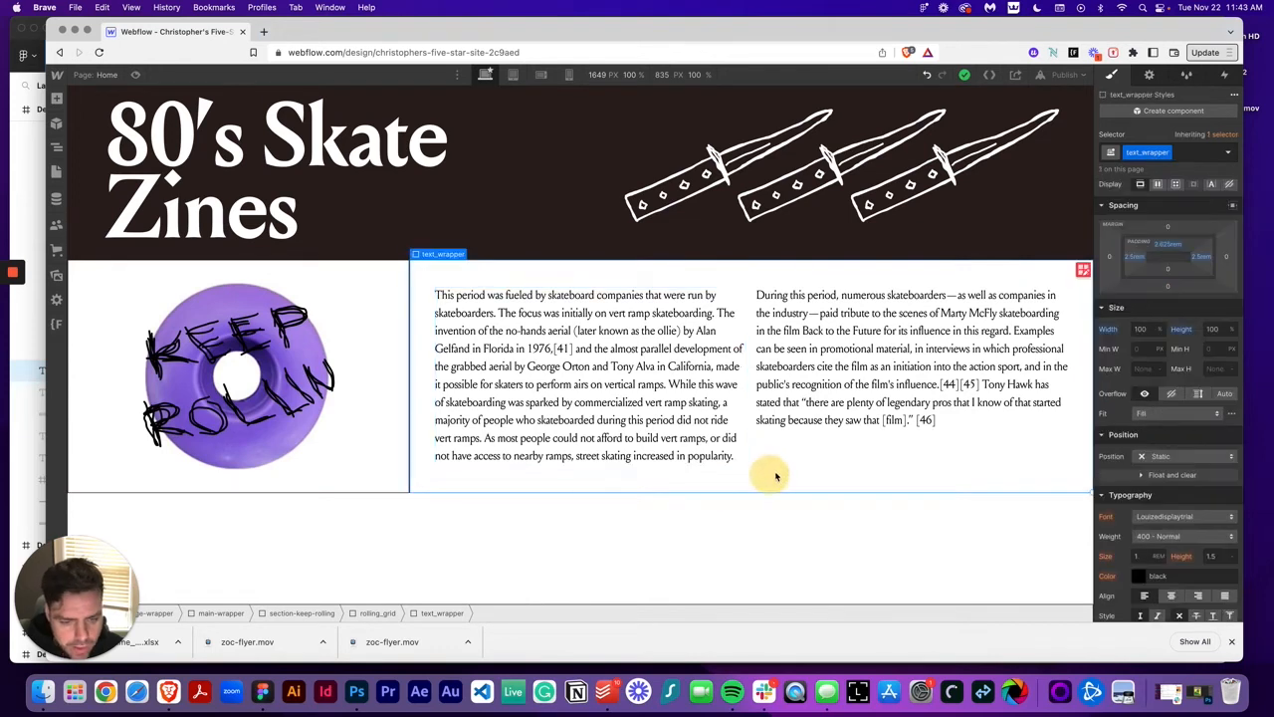
Step: Edit the parent rolling_grid and narrow its wheel column to 0.25fr
{"action": "left_click", "coordinate": [386, 545]}
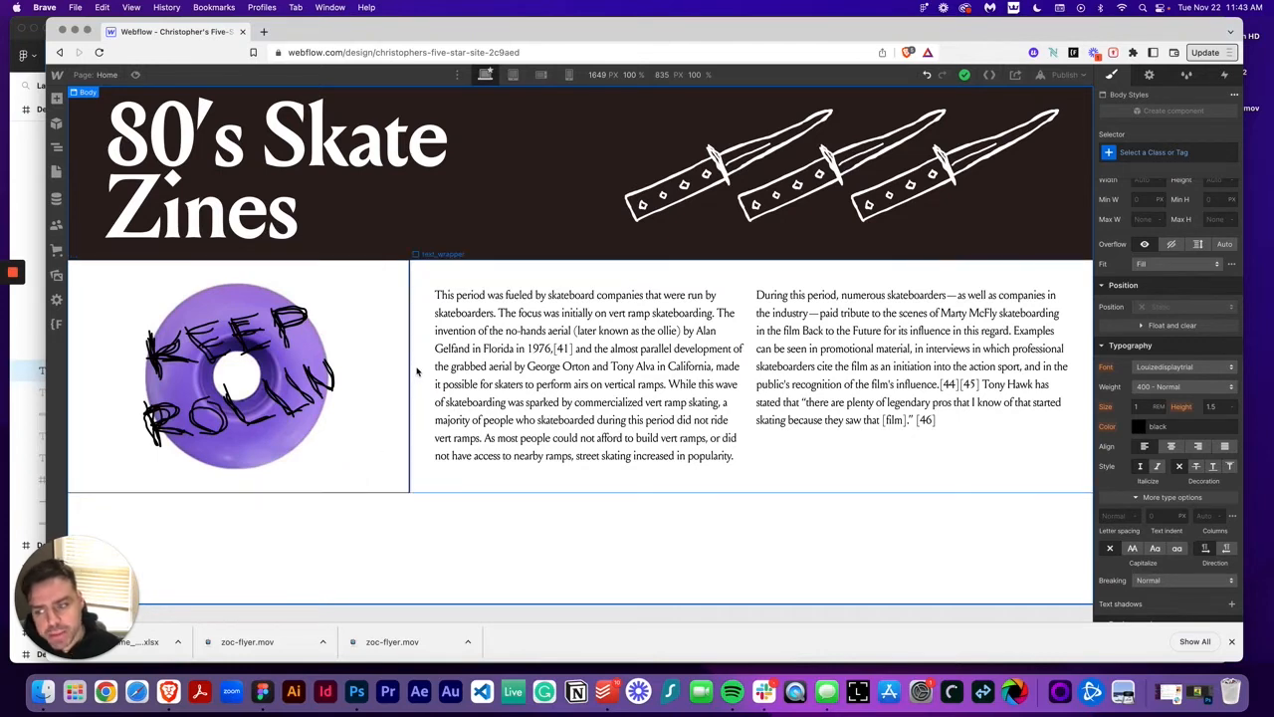
{"action": "left_click", "coordinate": [396, 428]}
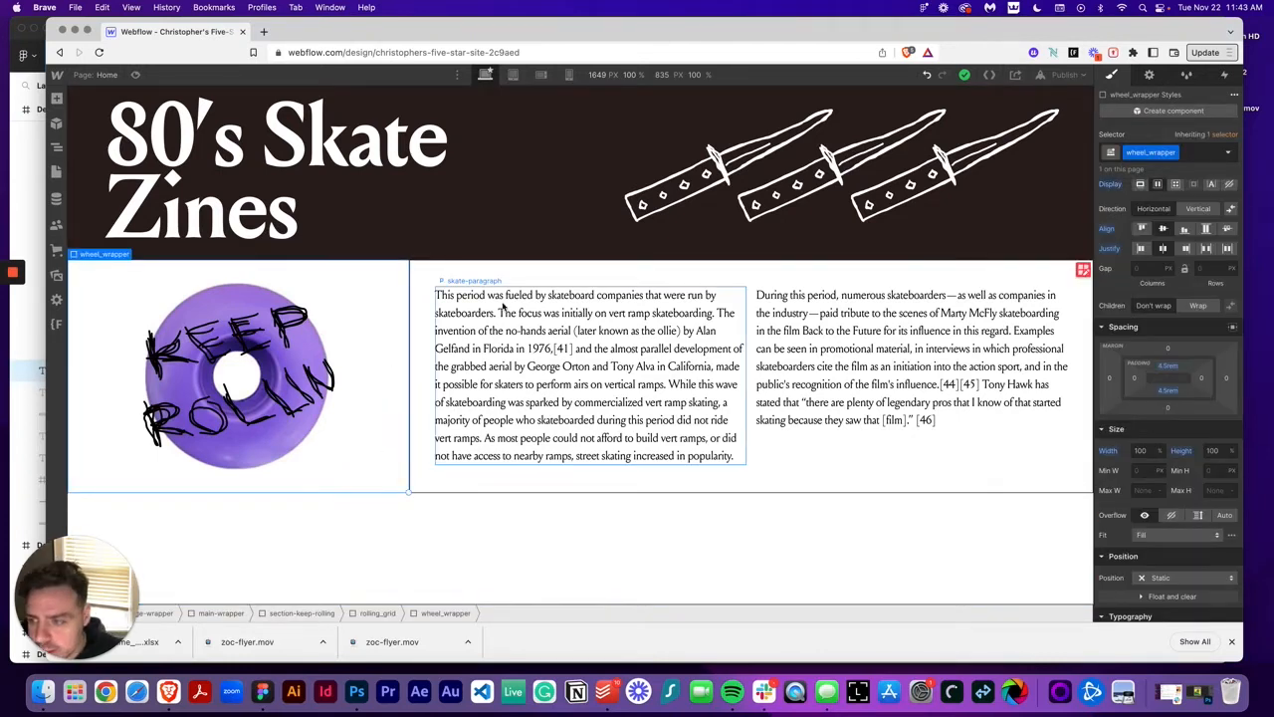
{"action": "left_click", "coordinate": [1082, 270]}
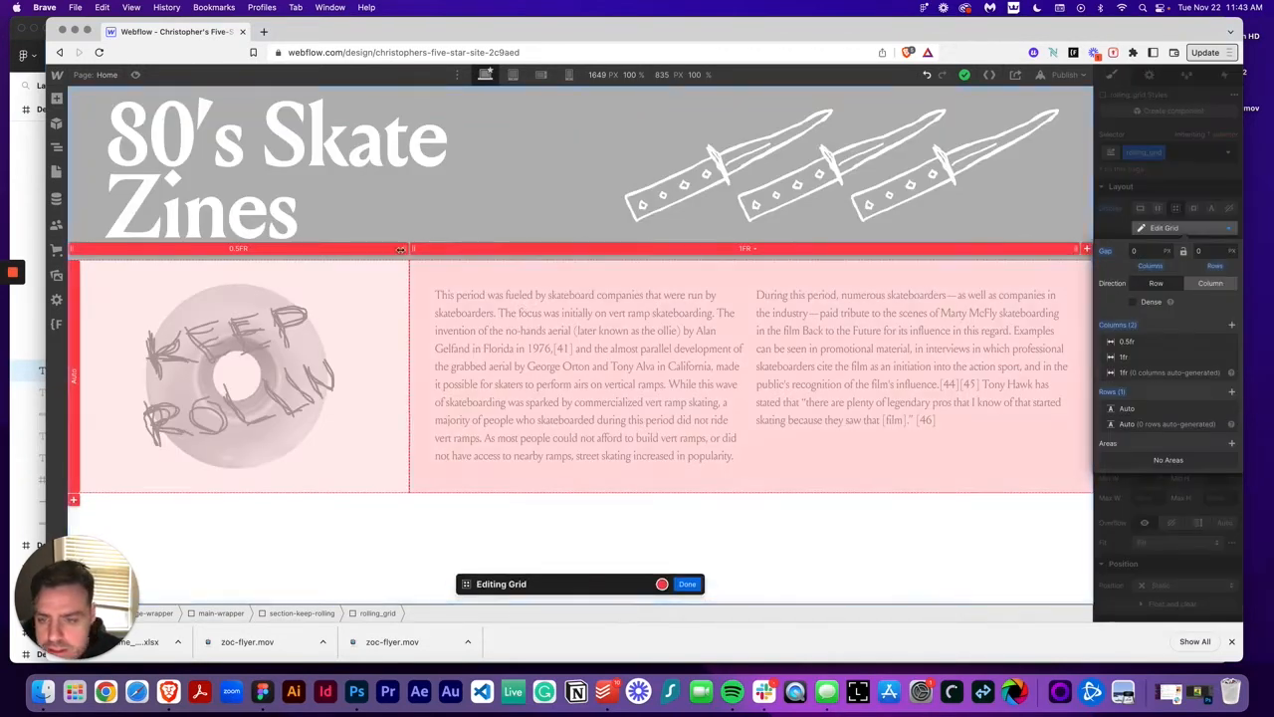
{"action": "left_click_drag", "start_coordinate": [404, 248], "coordinate": [365, 249]}
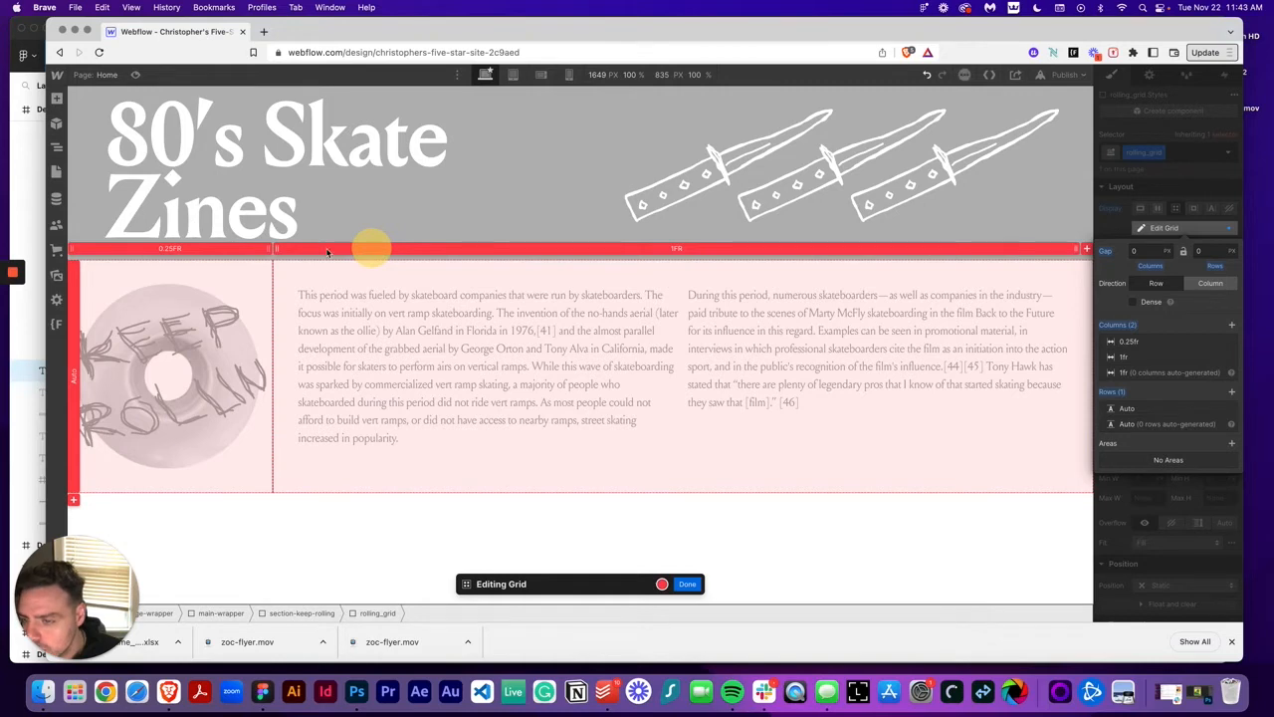
{"action": "mouse_move", "coordinate": [285, 249]}
{"action": "left_mouse_down"}
{"action": "mouse_move", "coordinate": [302, 250]}
{"action": "mouse_move", "coordinate": [277, 249]}
{"action": "left_mouse_up"}
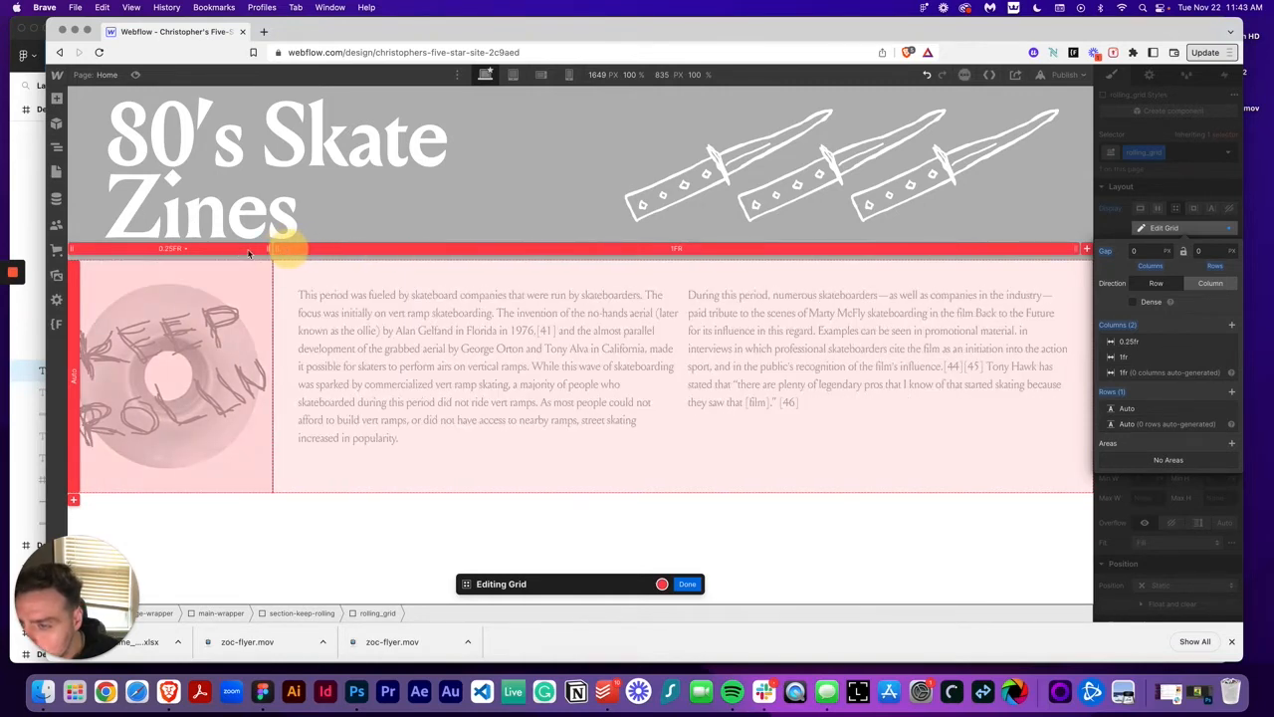
Step: Try 0.3, 0.5 and 0.25fr for rolling_grid's wheel column, settle on 0.4fr and finish editing the grid
{"action": "left_click", "coordinate": [169, 251]}
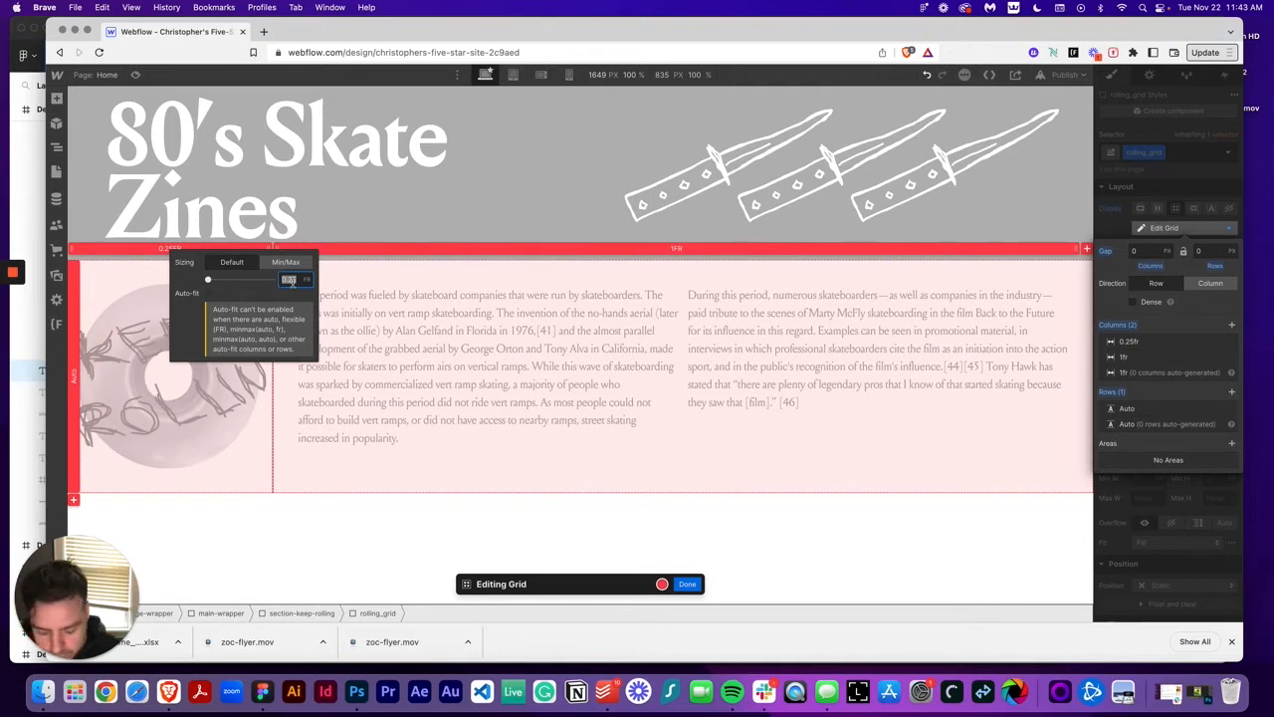
{"action": "type", "text": "0.3"}
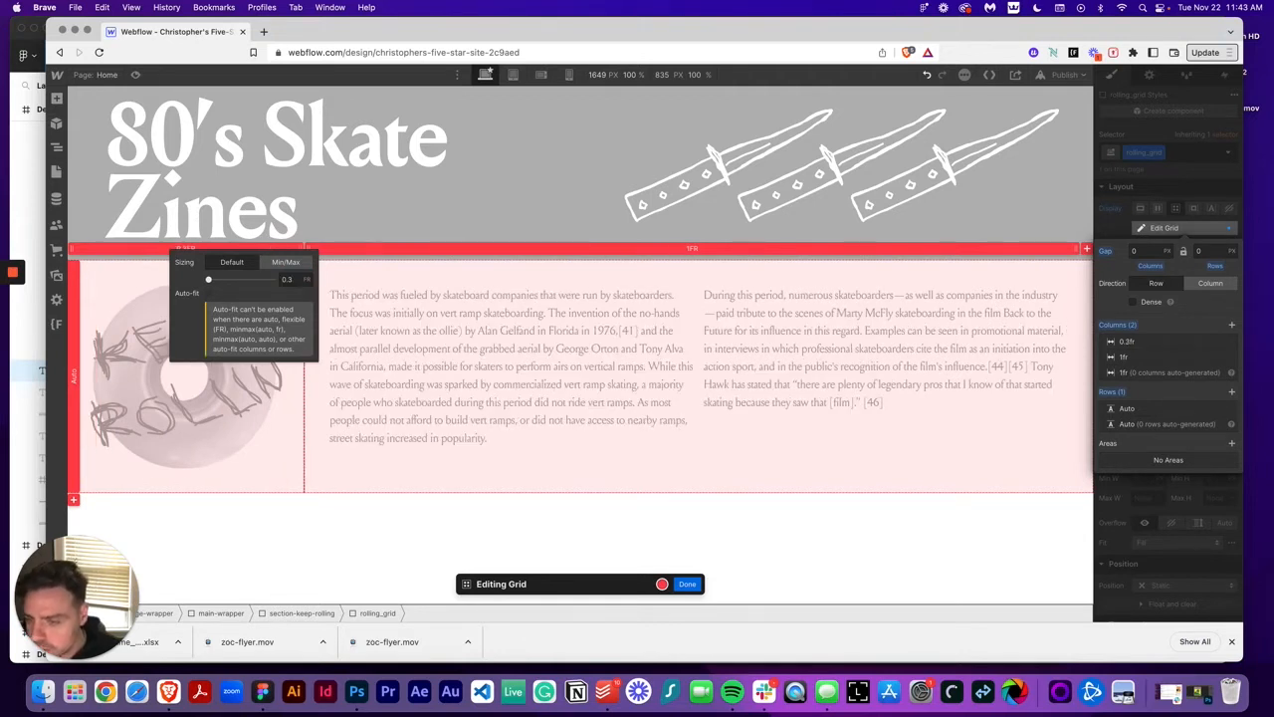
{"action": "left_click", "coordinate": [297, 279]}
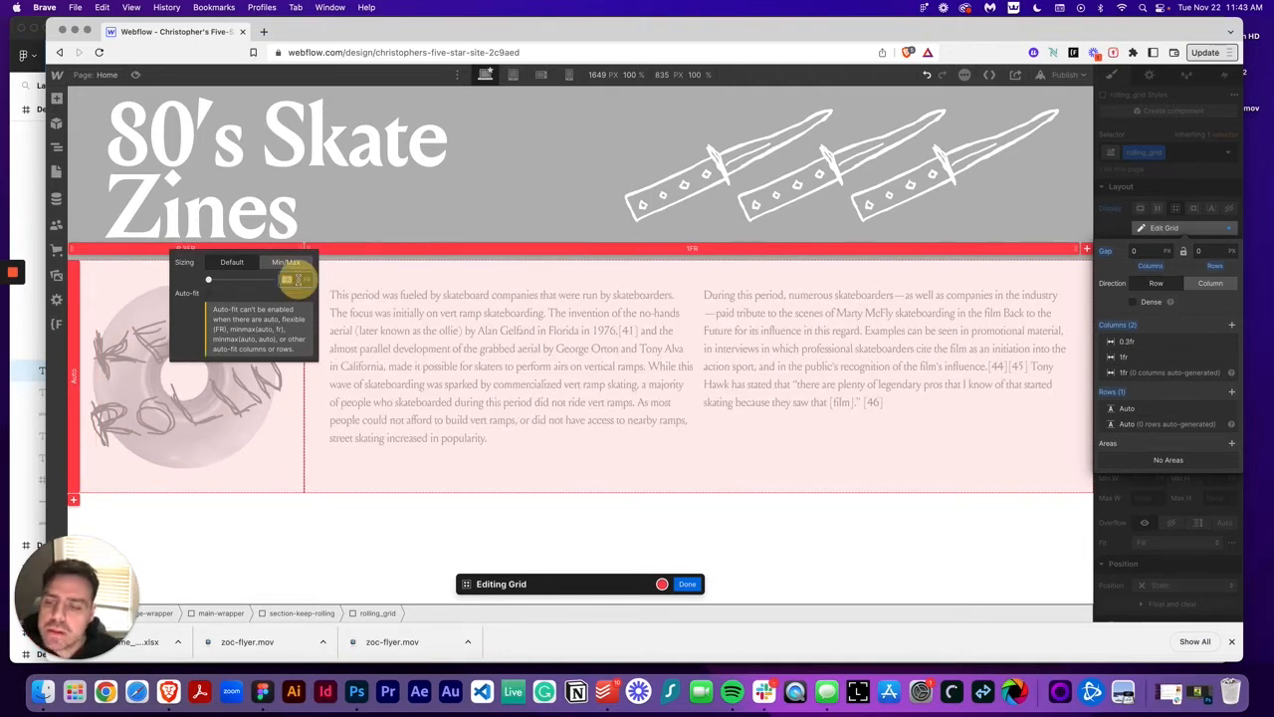
{"action": "key", "text": "BackSpace"}
{"action": "type", "text": "5"}
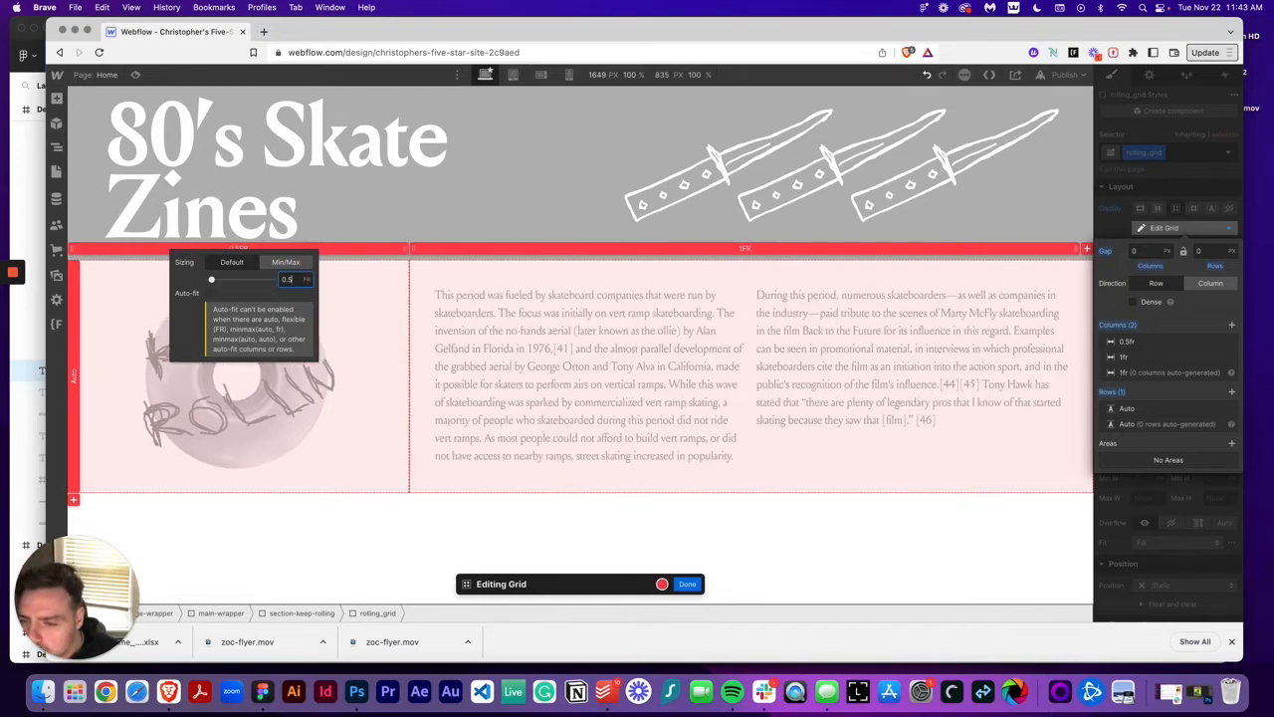
{"action": "key", "text": "BackSpace"}
{"action": "type", "text": "25"}
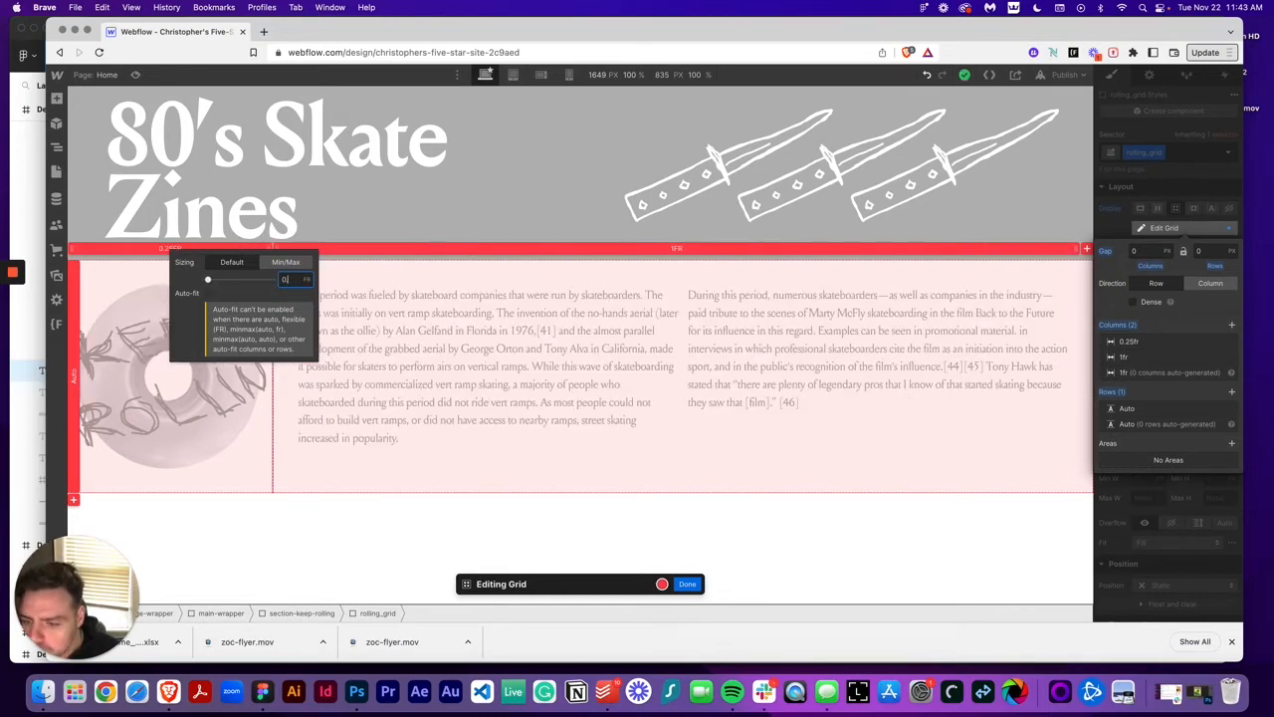
{"action": "type", "text": "4"}
{"action": "key", "text": "Return"}
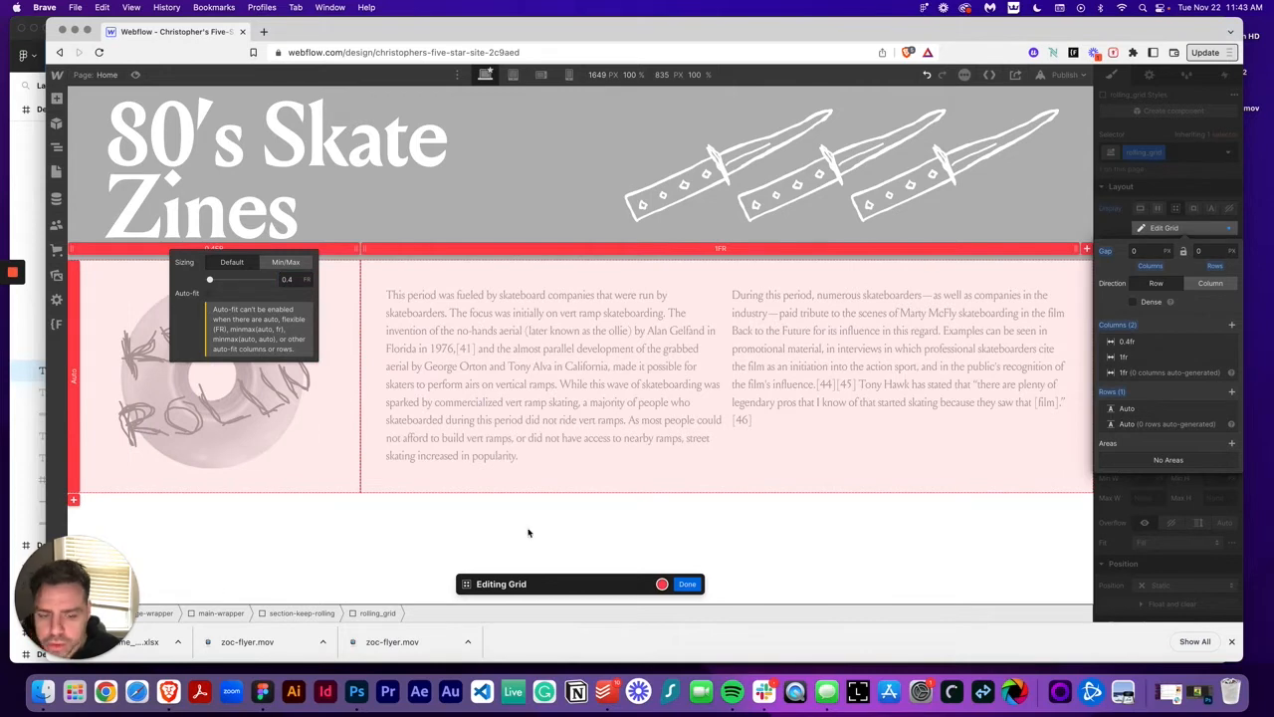
{"action": "left_click", "coordinate": [688, 584]}
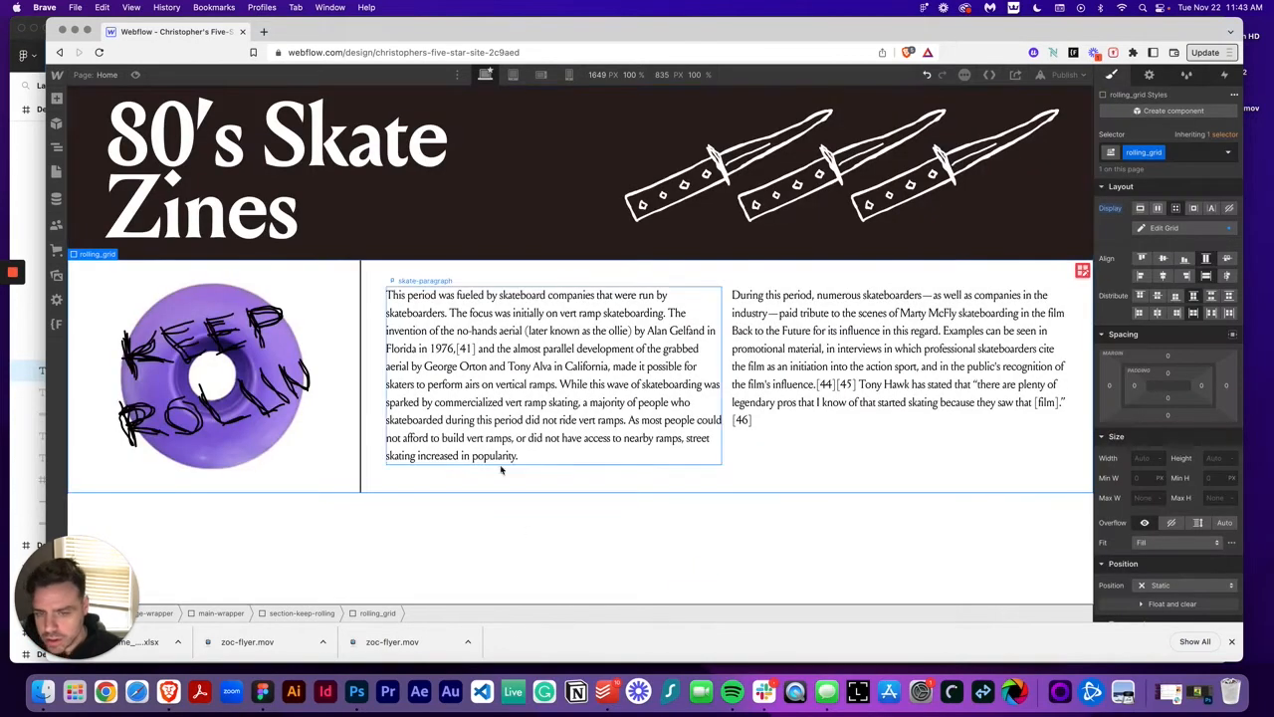
{"action": "left_click", "coordinate": [308, 517]}
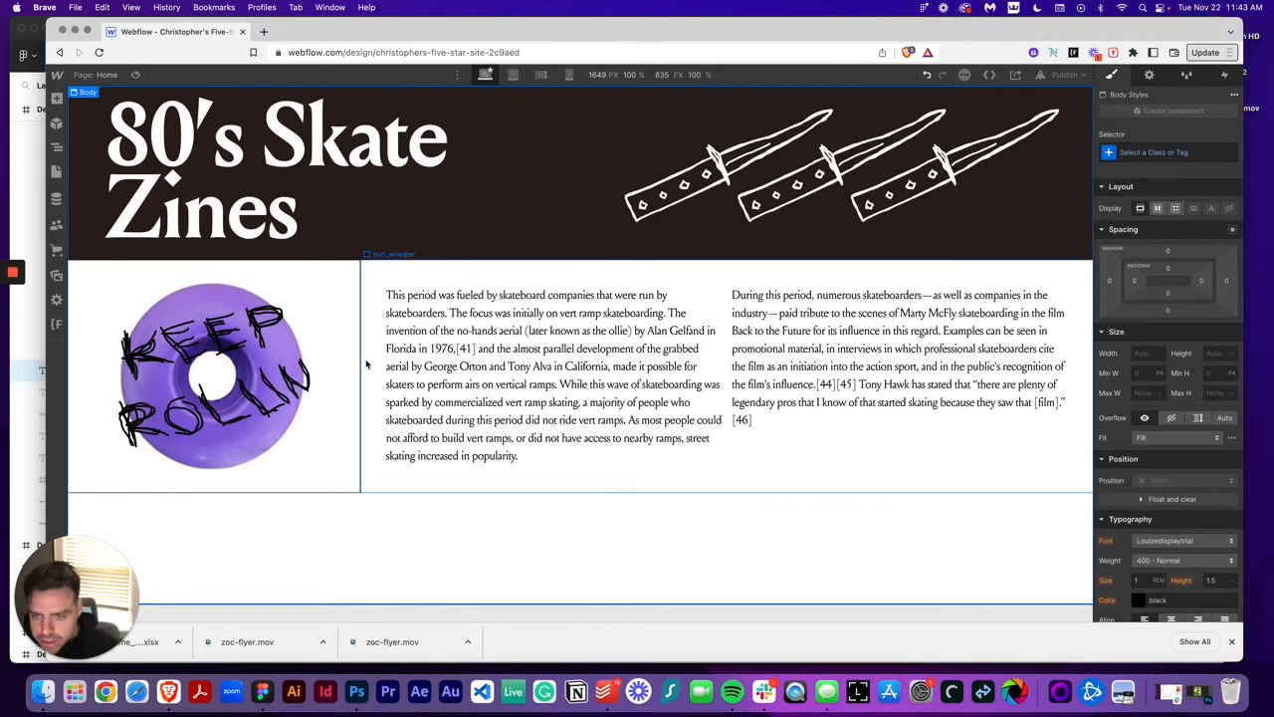
Step: Remove the bottom border of wheel_wrapper by setting that side's width to 0, keeping its right border
{"action": "left_click", "coordinate": [329, 479]}
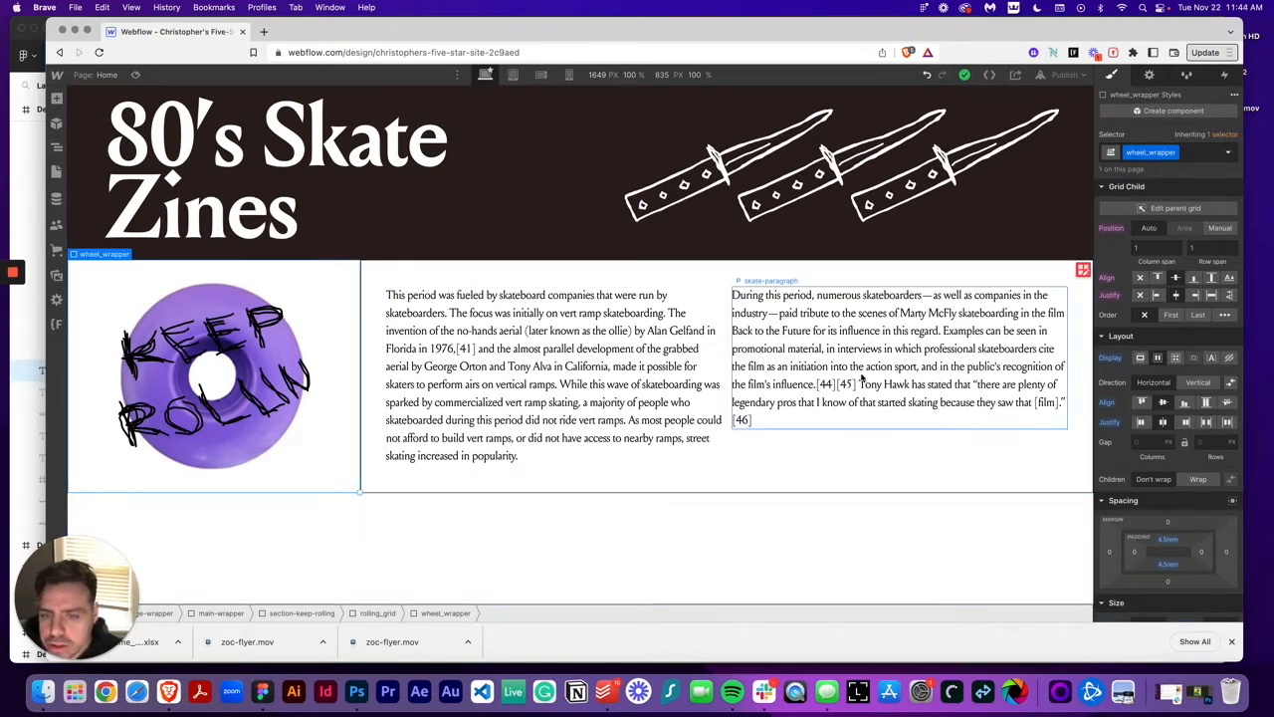
{"action": "scroll", "coordinate": [1159, 496], "scroll_direction": "down", "scroll_amount": 10}
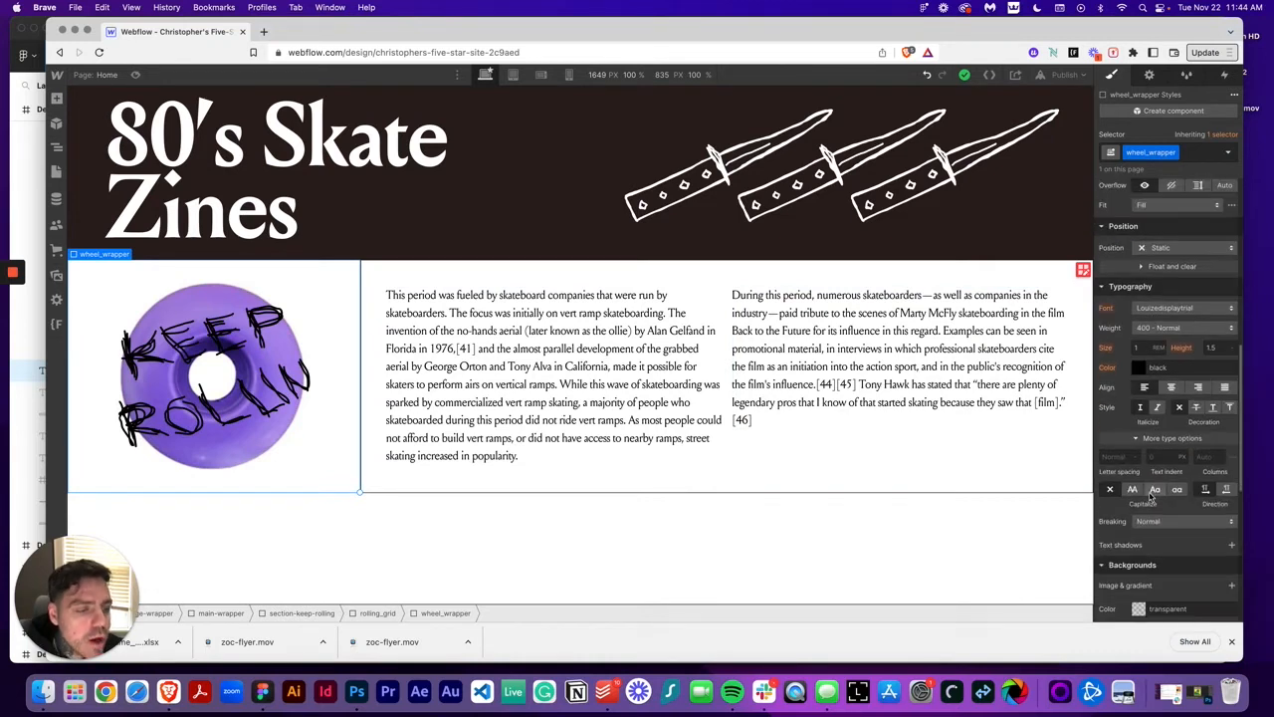
{"action": "scroll", "coordinate": [1145, 495], "scroll_direction": "down", "scroll_amount": 2}
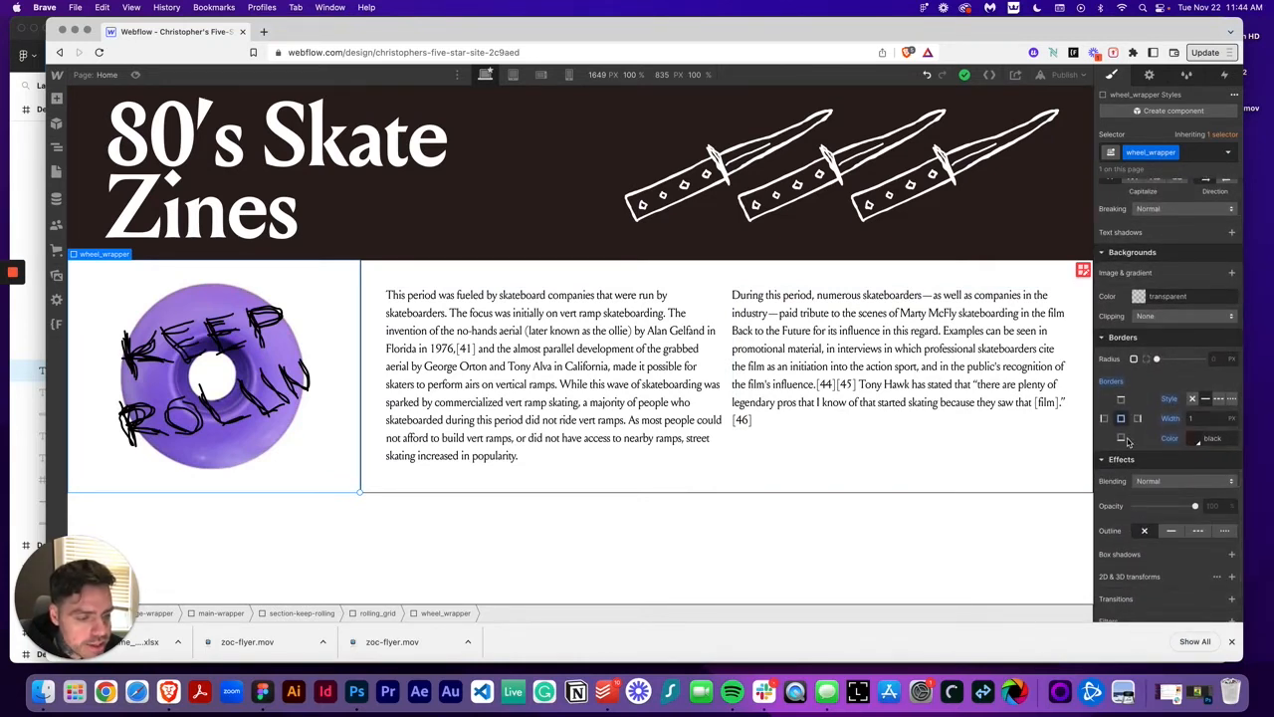
{"action": "scroll", "coordinate": [1123, 445], "scroll_direction": "down", "scroll_amount": 1}
{"action": "left_click", "coordinate": [1122, 435]}
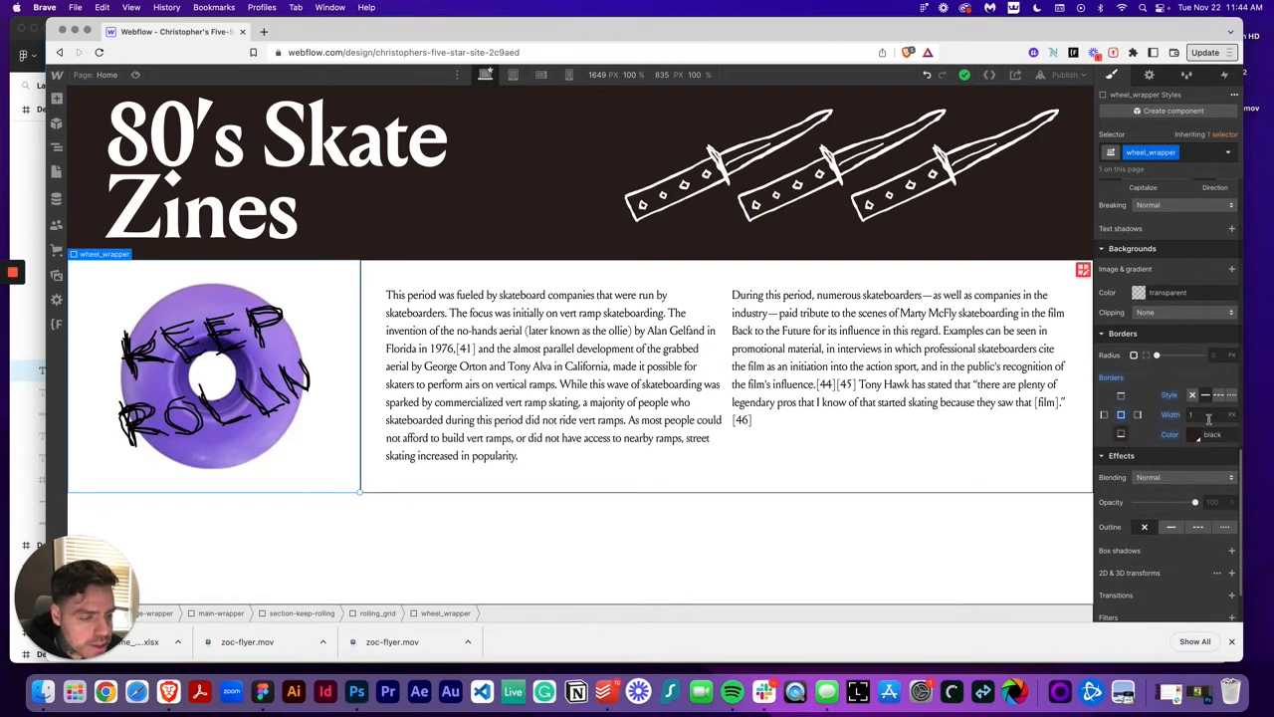
{"action": "left_click", "coordinate": [1206, 417]}
{"action": "type", "text": "0"}
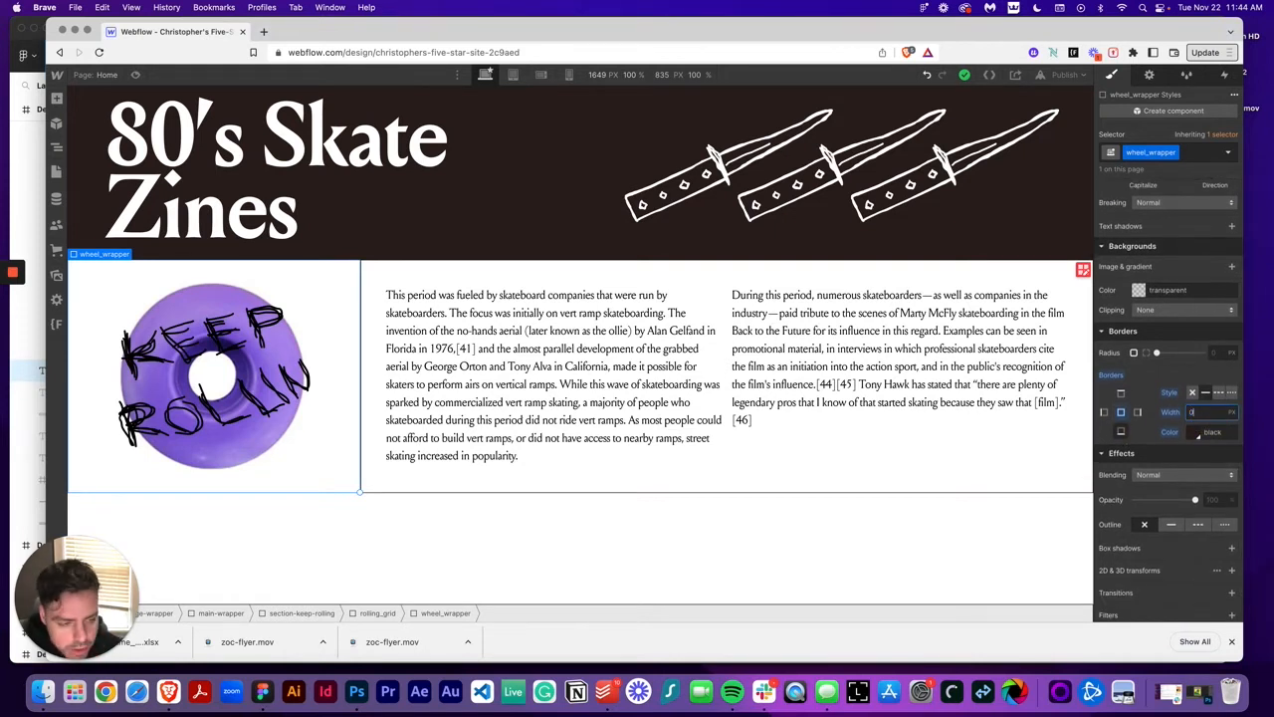
{"action": "left_click", "coordinate": [1138, 416]}
{"action": "left_click", "coordinate": [1203, 412]}
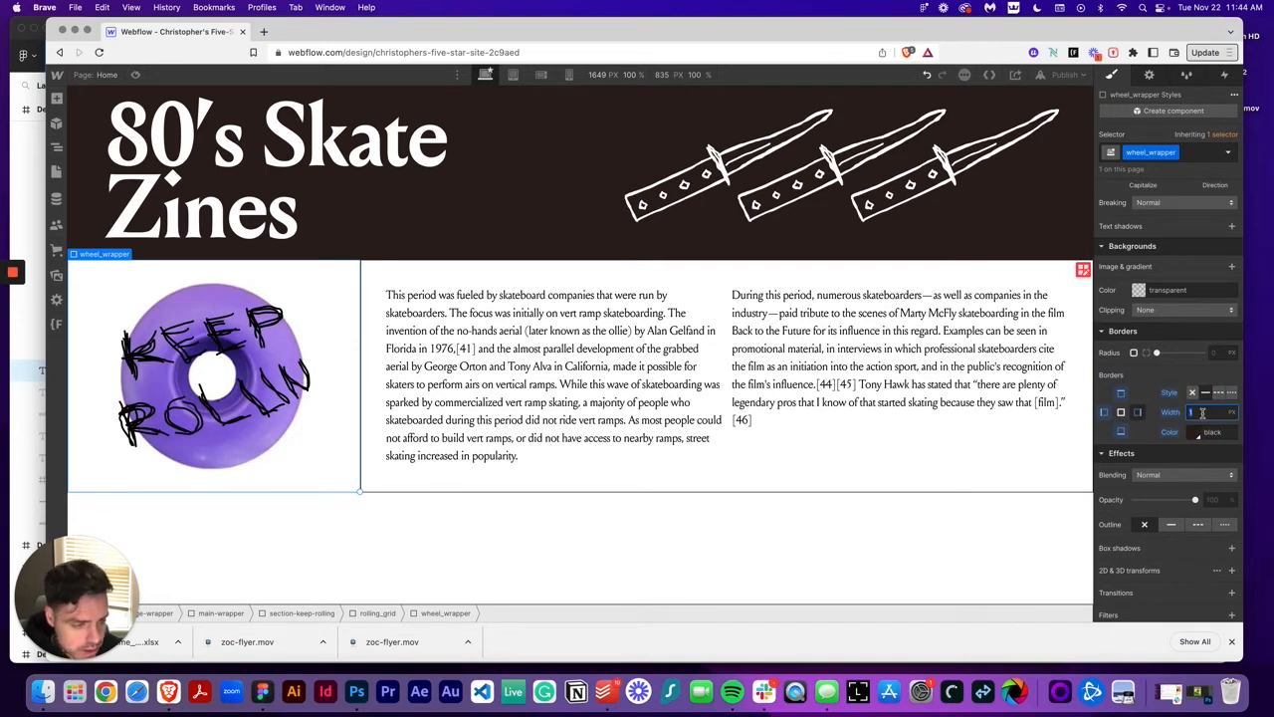
{"action": "left_click", "coordinate": [489, 561]}
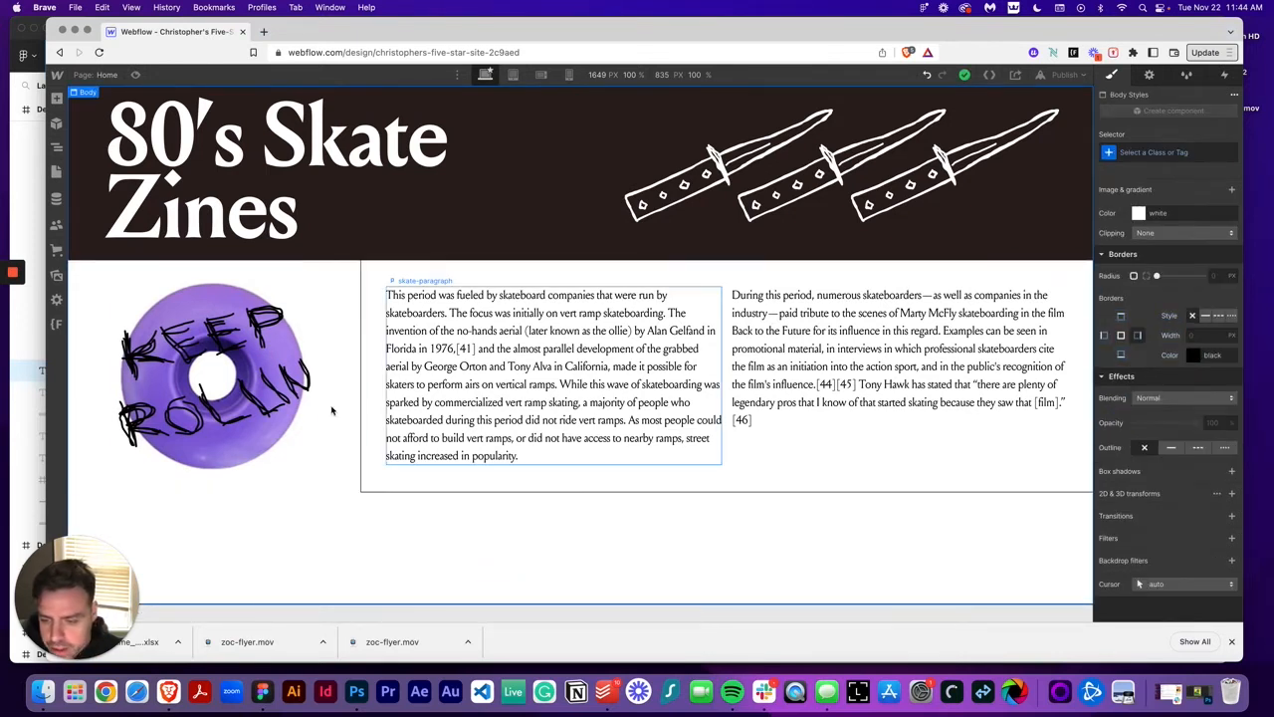
{"action": "left_click", "coordinate": [337, 530]}
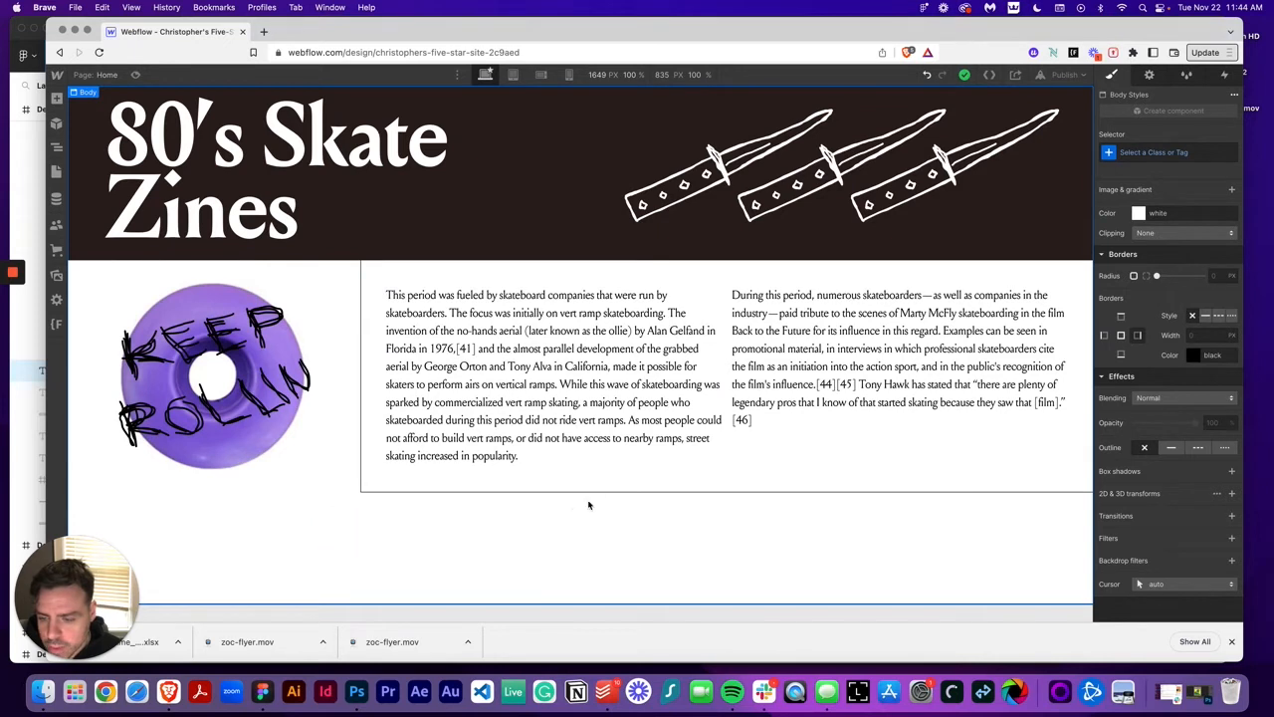
Step: Set the bottom border width of text_wrapper to 0
{"action": "left_click", "coordinate": [669, 485]}
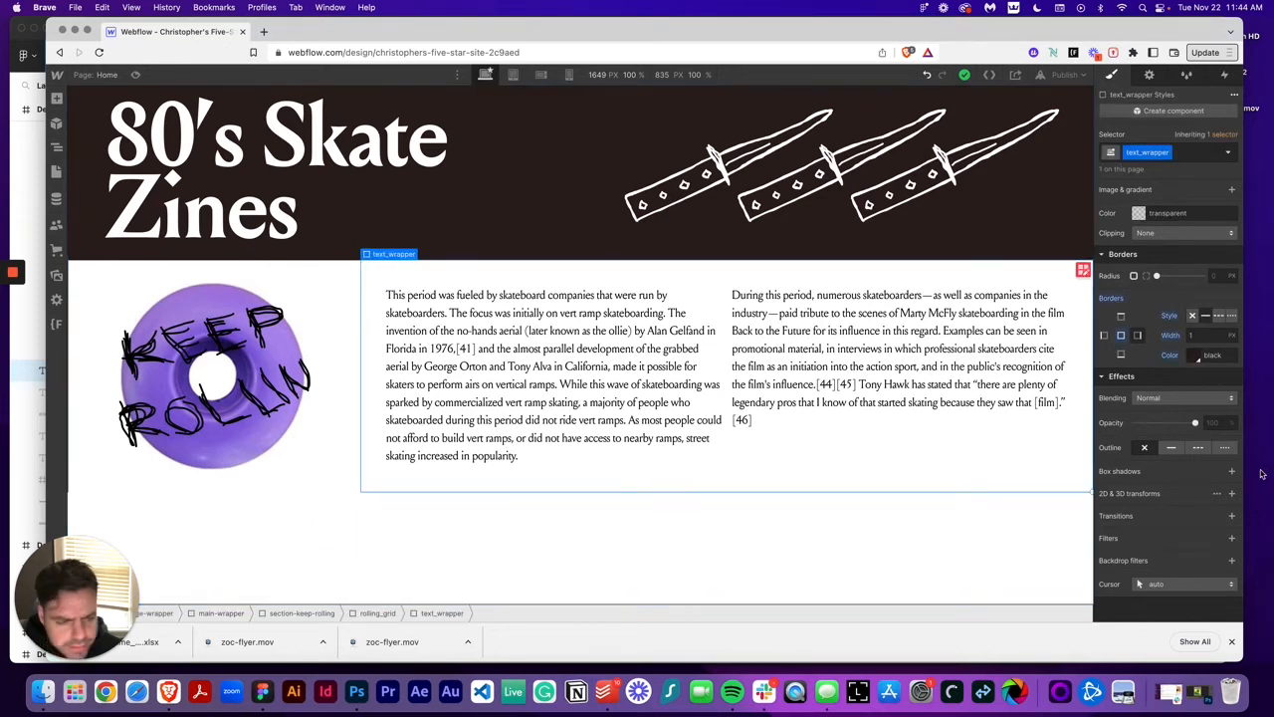
{"action": "left_click", "coordinate": [1197, 337]}
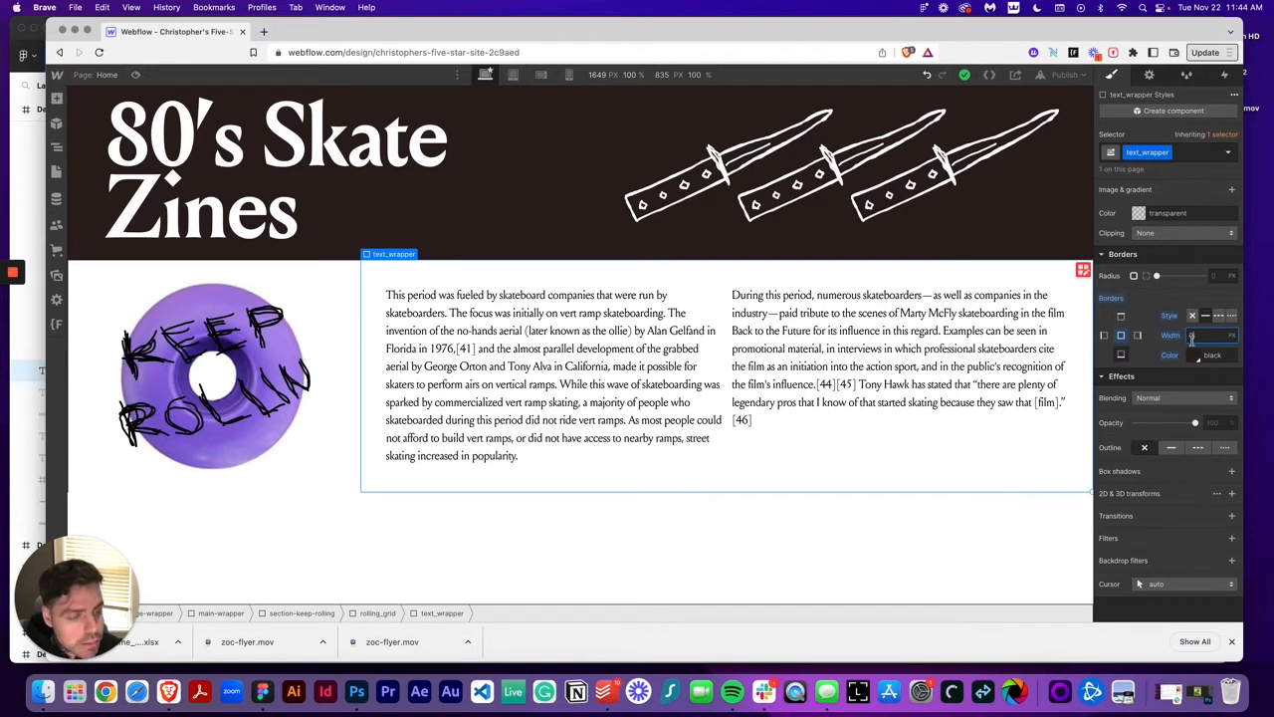
{"action": "left_click", "coordinate": [717, 564]}
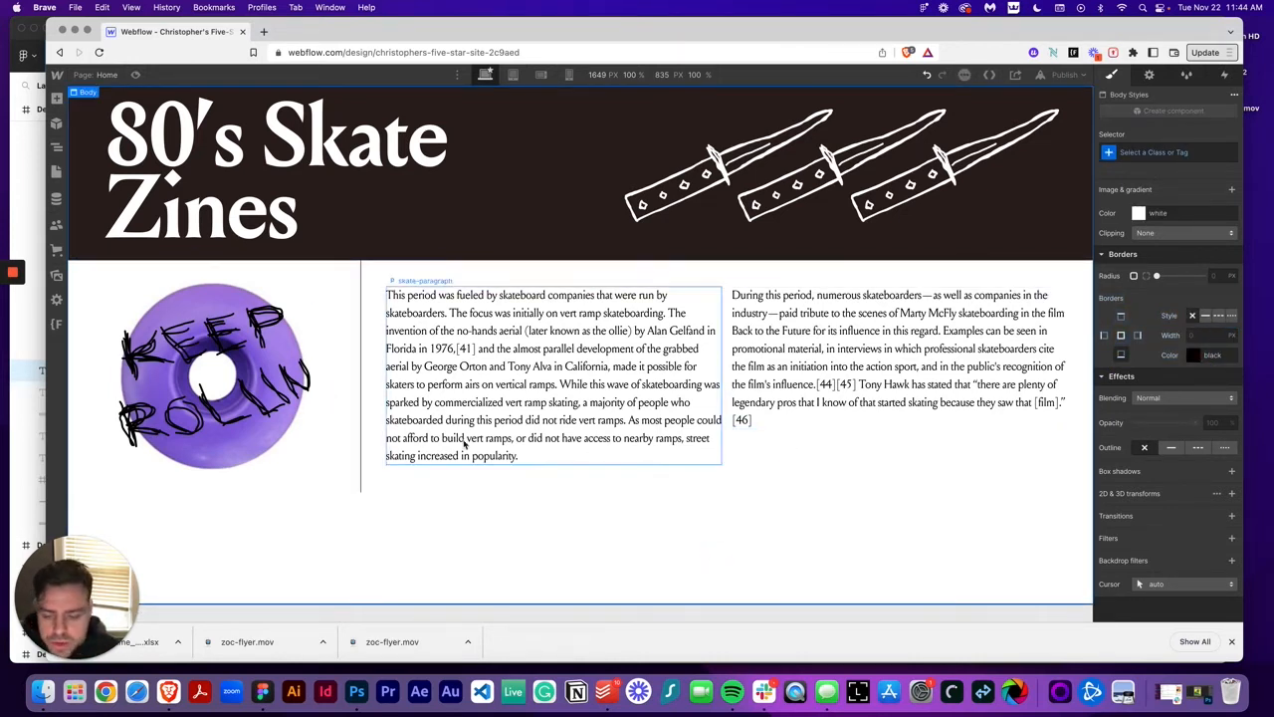
Step: Check the Desktop - 11 design in Figma, return to Webflow and set text-grid's column gap to 2rem
{"action": "left_click", "coordinate": [262, 690]}
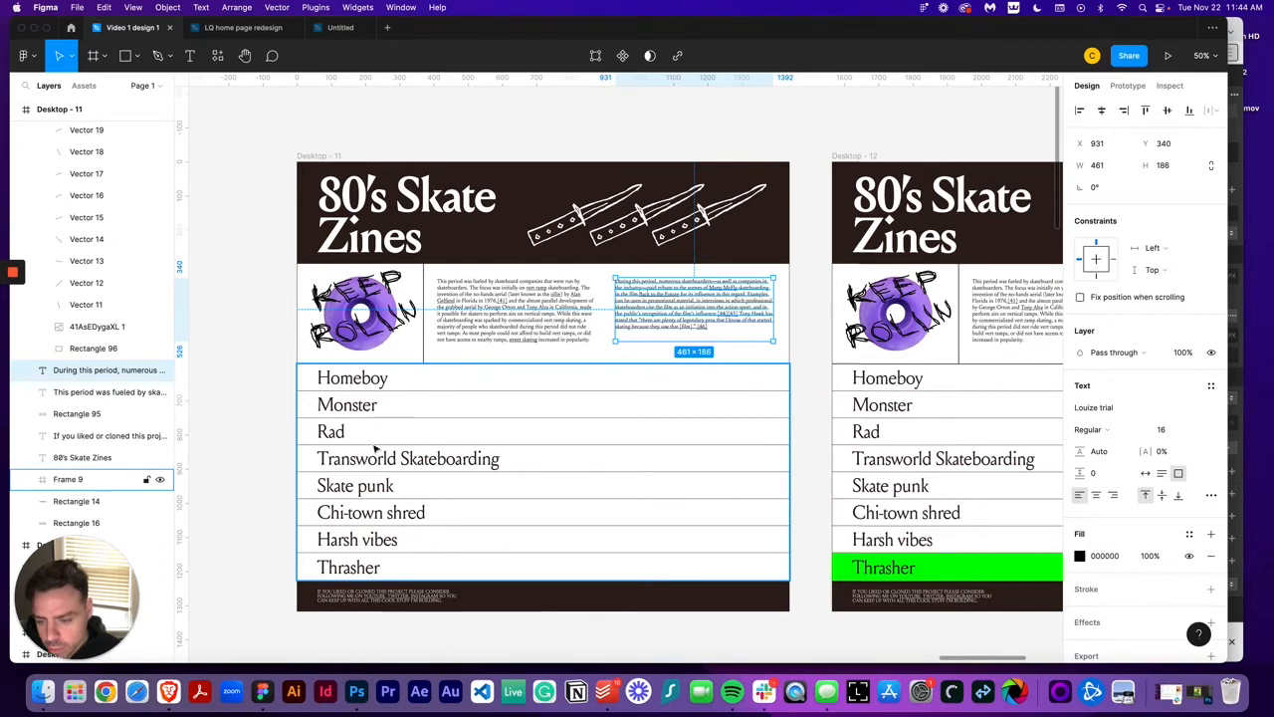
{"action": "left_click", "coordinate": [169, 694]}
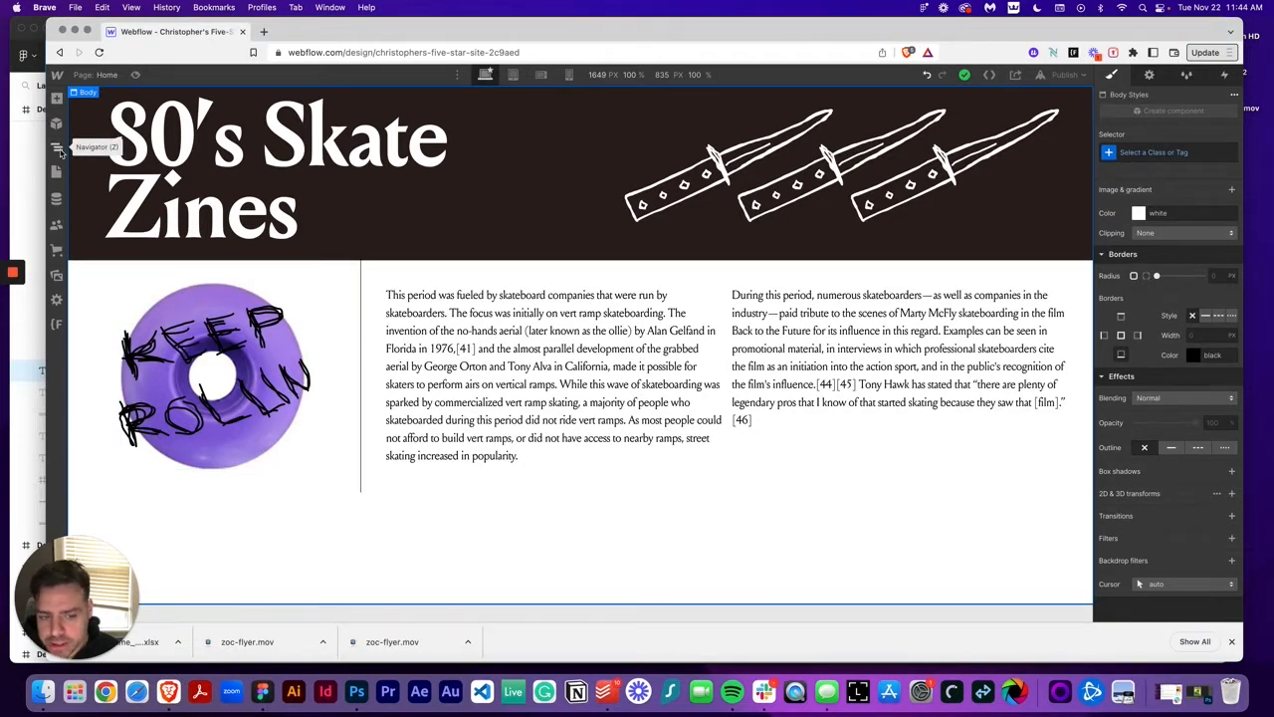
{"action": "left_click", "coordinate": [728, 367]}
{"action": "left_click", "coordinate": [1057, 296]}
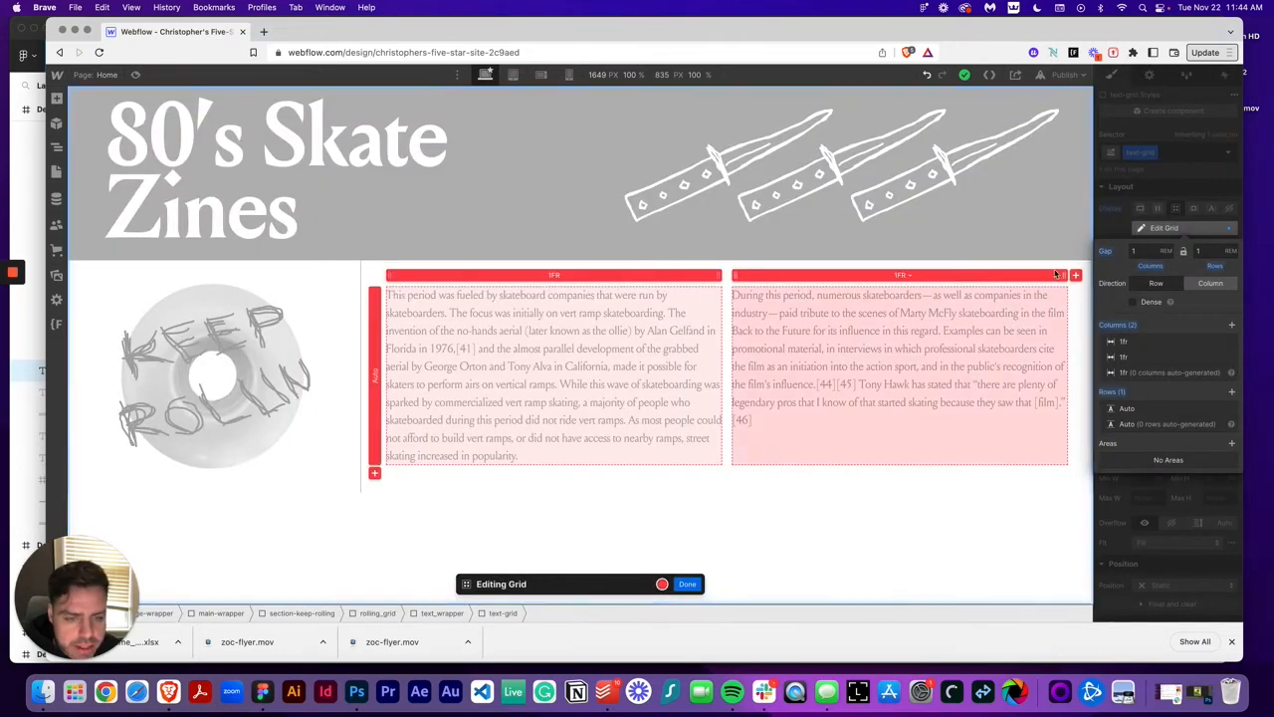
{"action": "left_click", "coordinate": [1145, 252]}
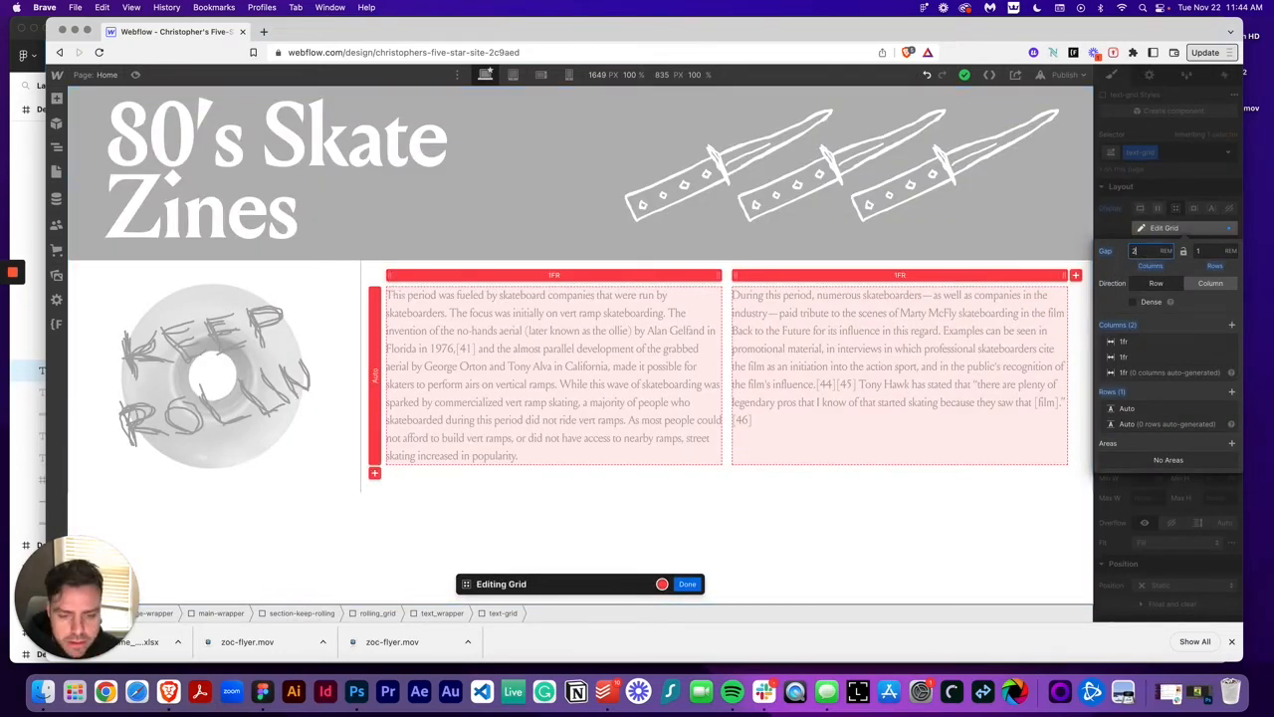
{"action": "key", "text": "Tab"}
{"action": "left_click", "coordinate": [1144, 193]}
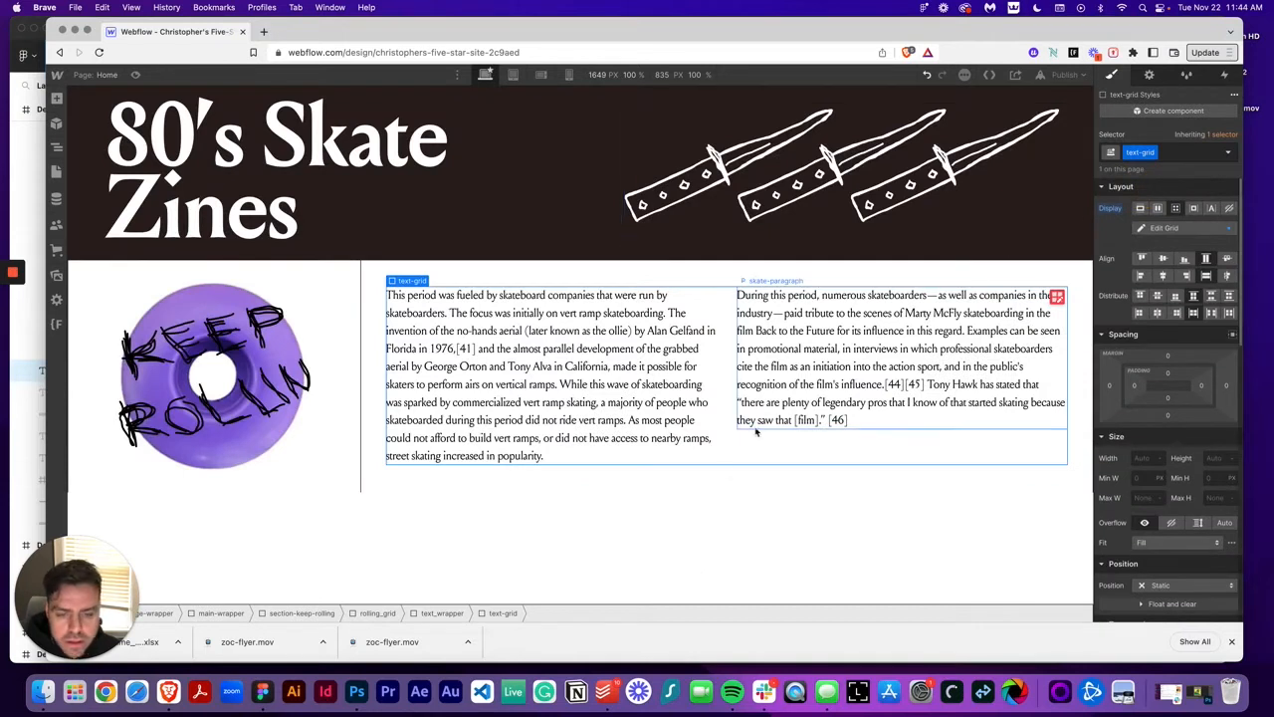
{"action": "left_click", "coordinate": [710, 498]}
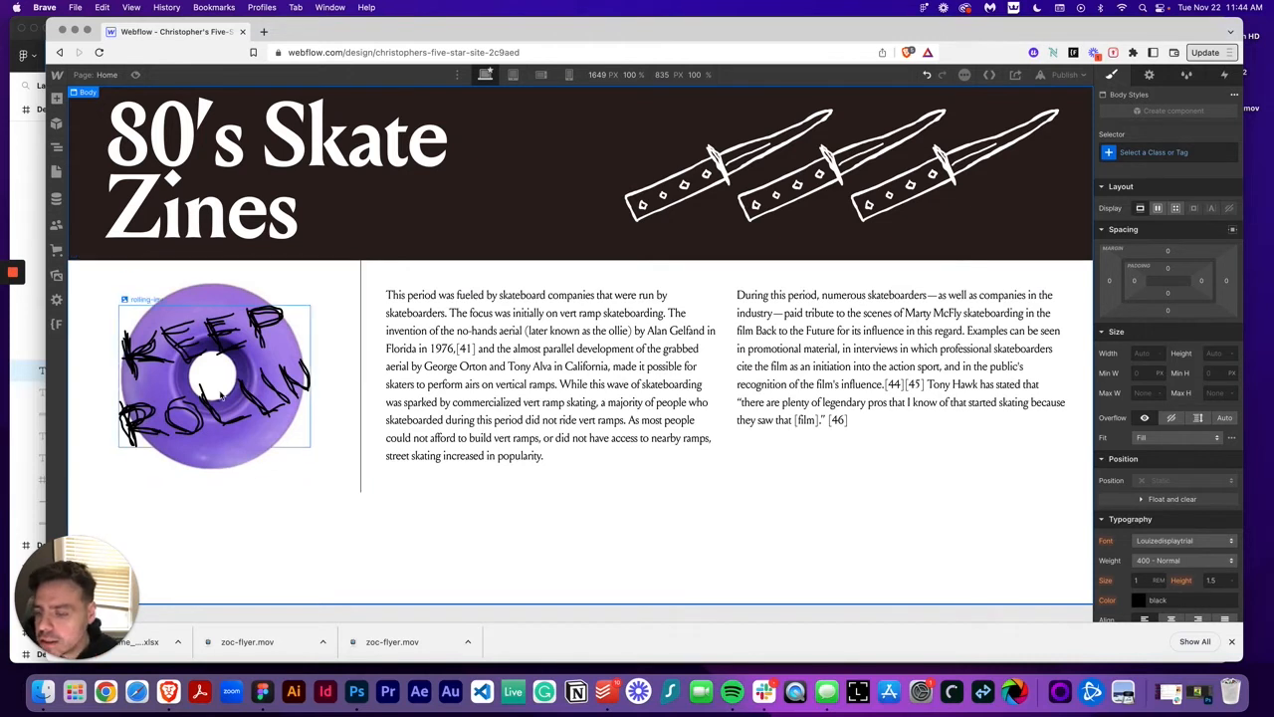
Step: Add a div block inside main-wrapper, below the keep-rolling section
{"action": "left_click", "coordinate": [259, 549]}
{"action": "left_click", "coordinate": [55, 145]}
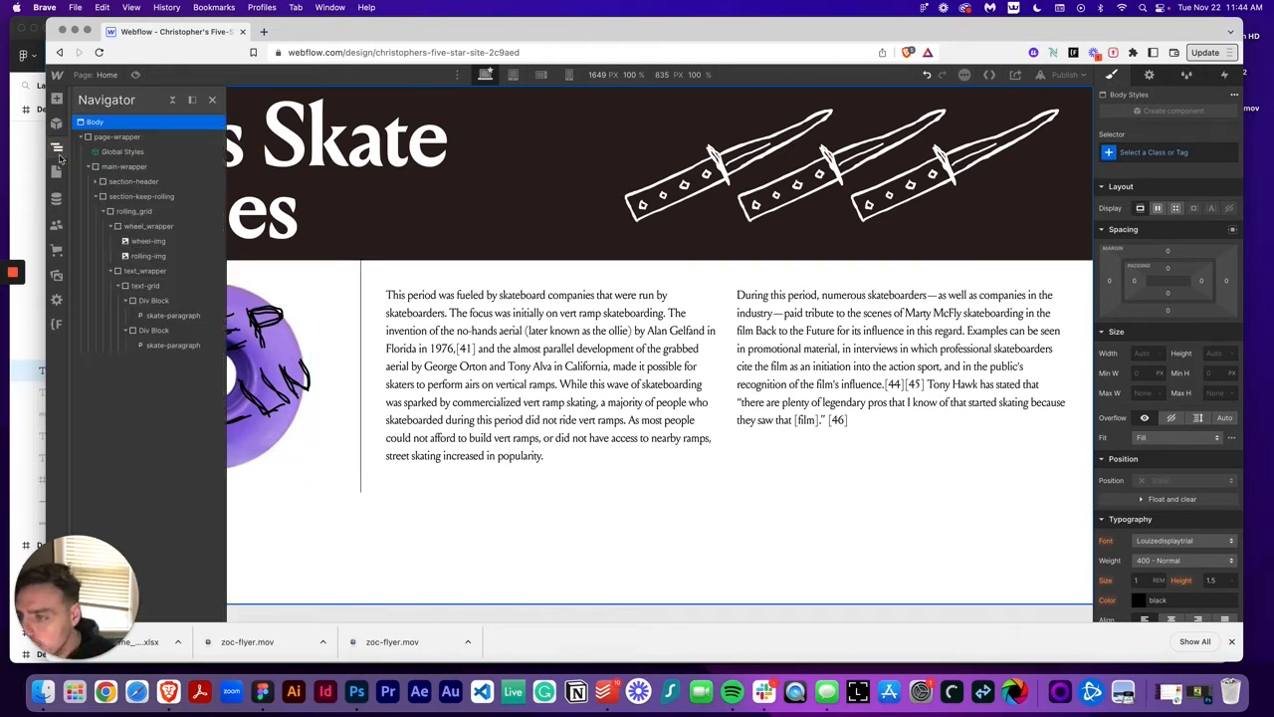
{"action": "left_click", "coordinate": [95, 197]}
{"action": "left_click", "coordinate": [123, 166]}
{"action": "left_click", "coordinate": [56, 98]}
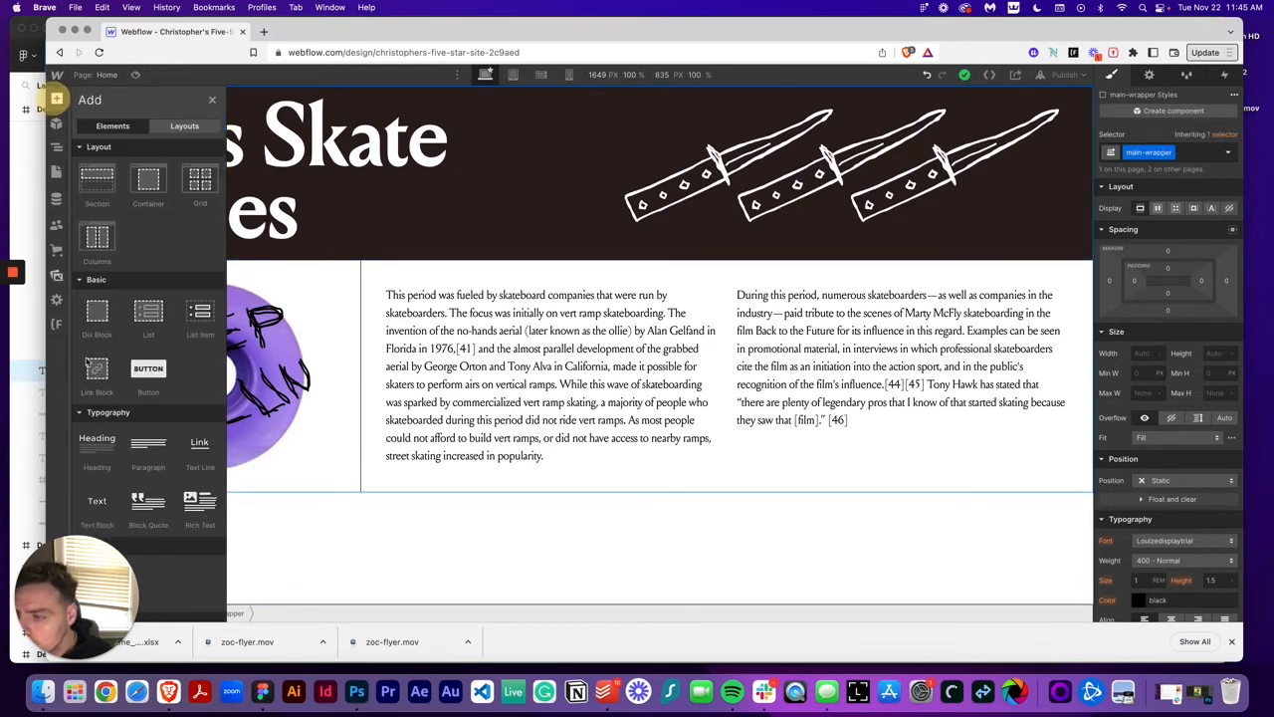
{"action": "left_click", "coordinate": [97, 310]}
Step: Give the new div block the class section-zines_index
{"action": "left_click", "coordinate": [1162, 154]}
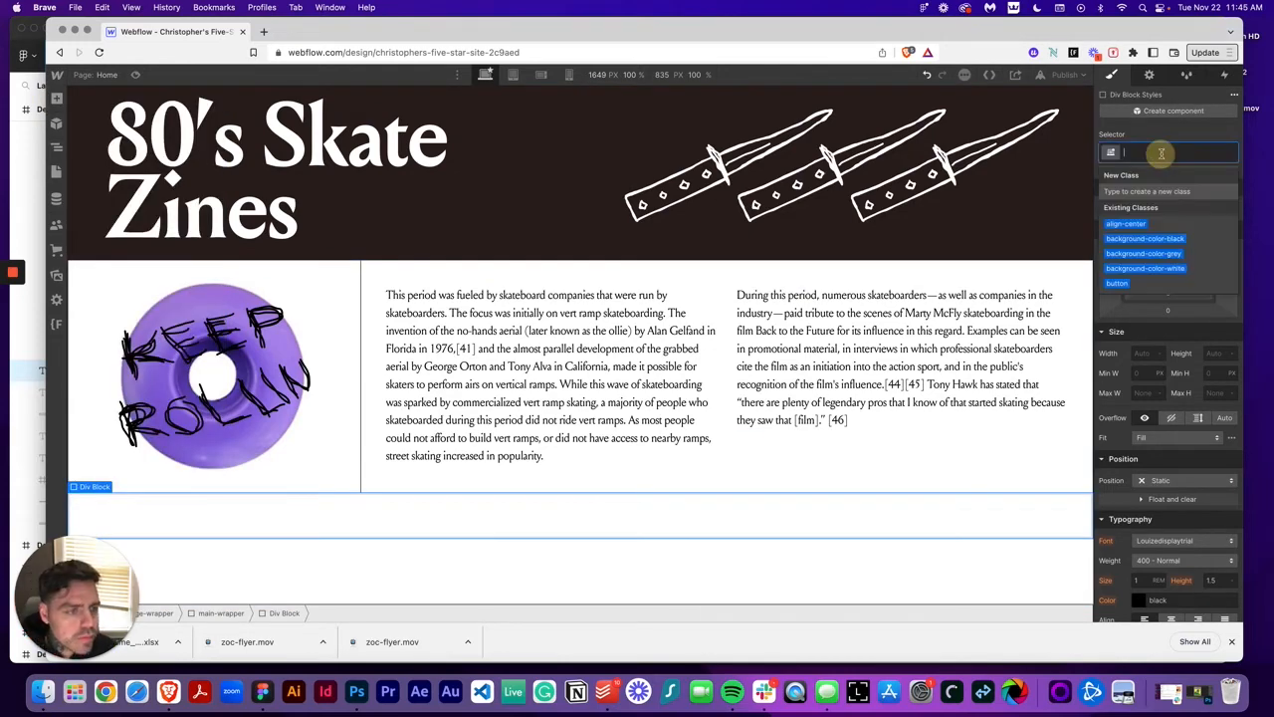
{"action": "type", "text": "section"}
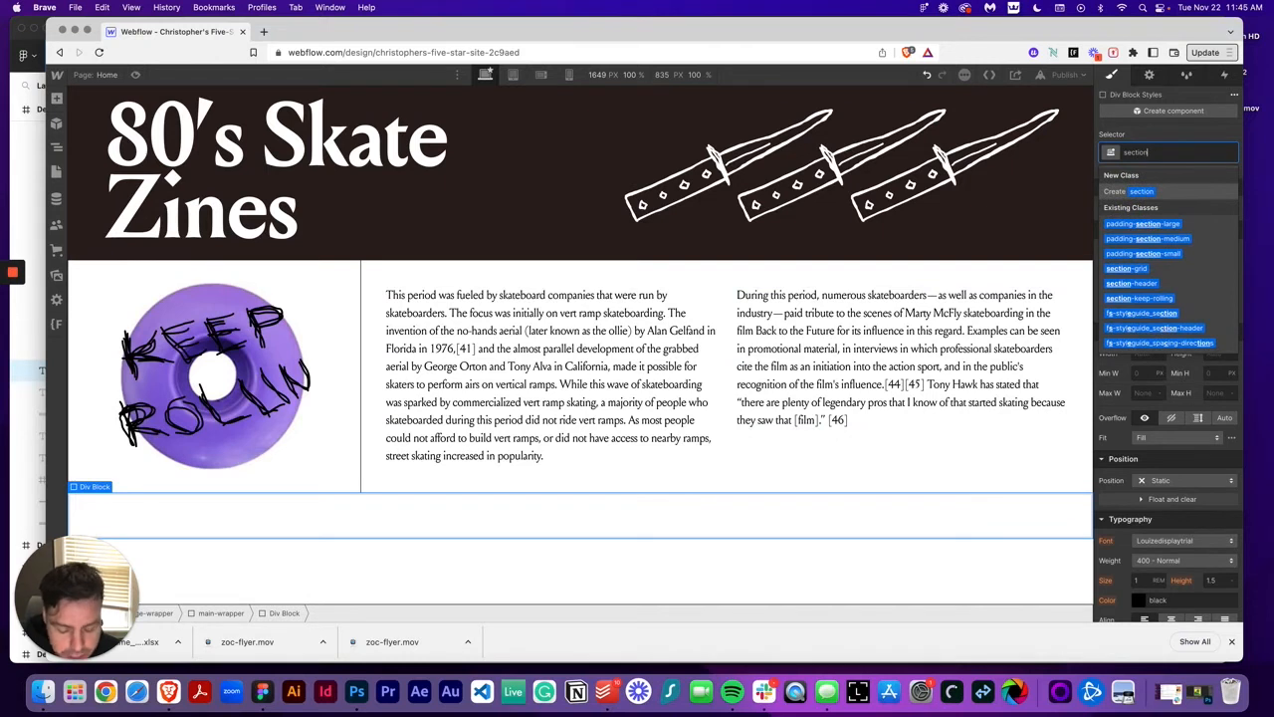
{"action": "type", "text": "-"}
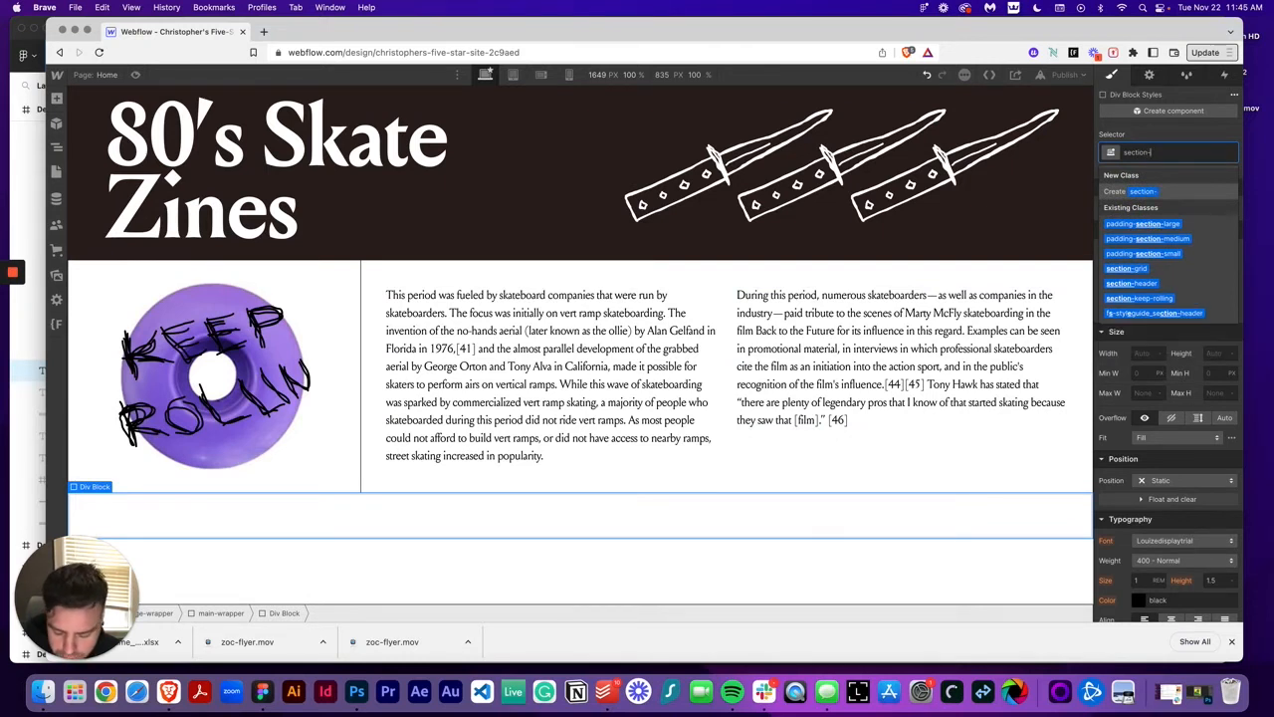
{"action": "type", "text": "zines"}
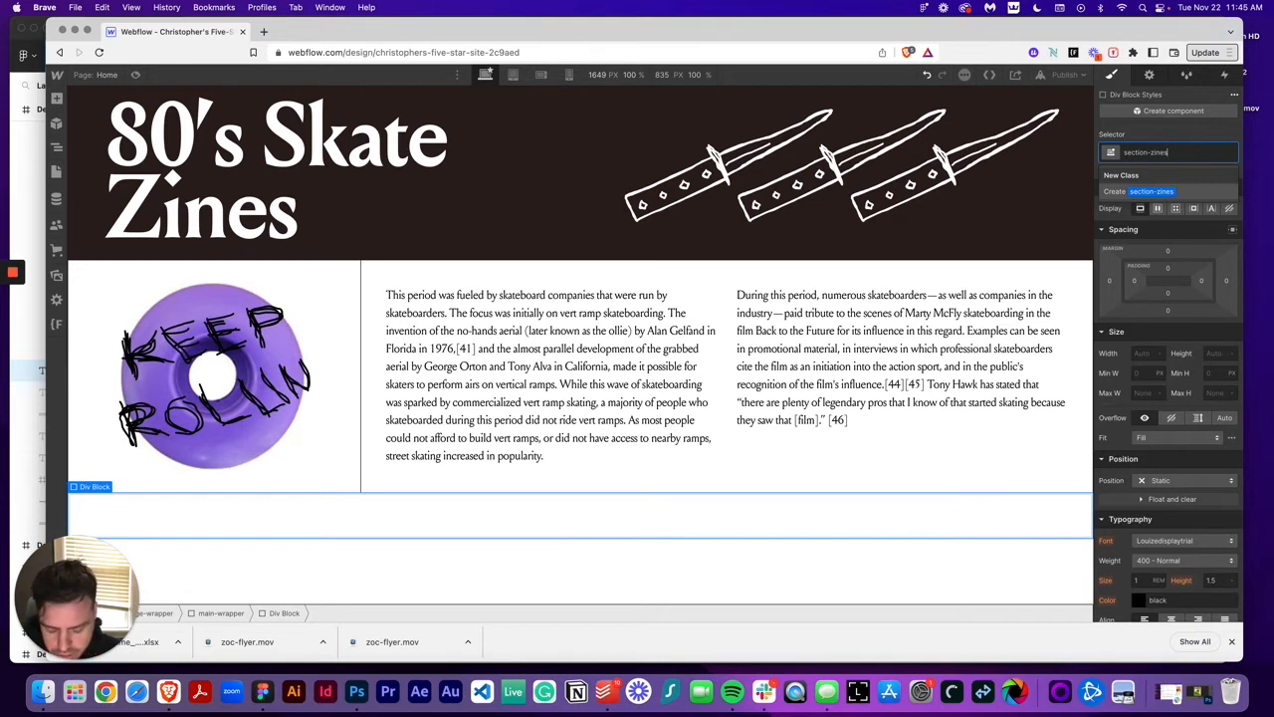
{"action": "type", "text": "_index"}
{"action": "key", "text": "Return"}
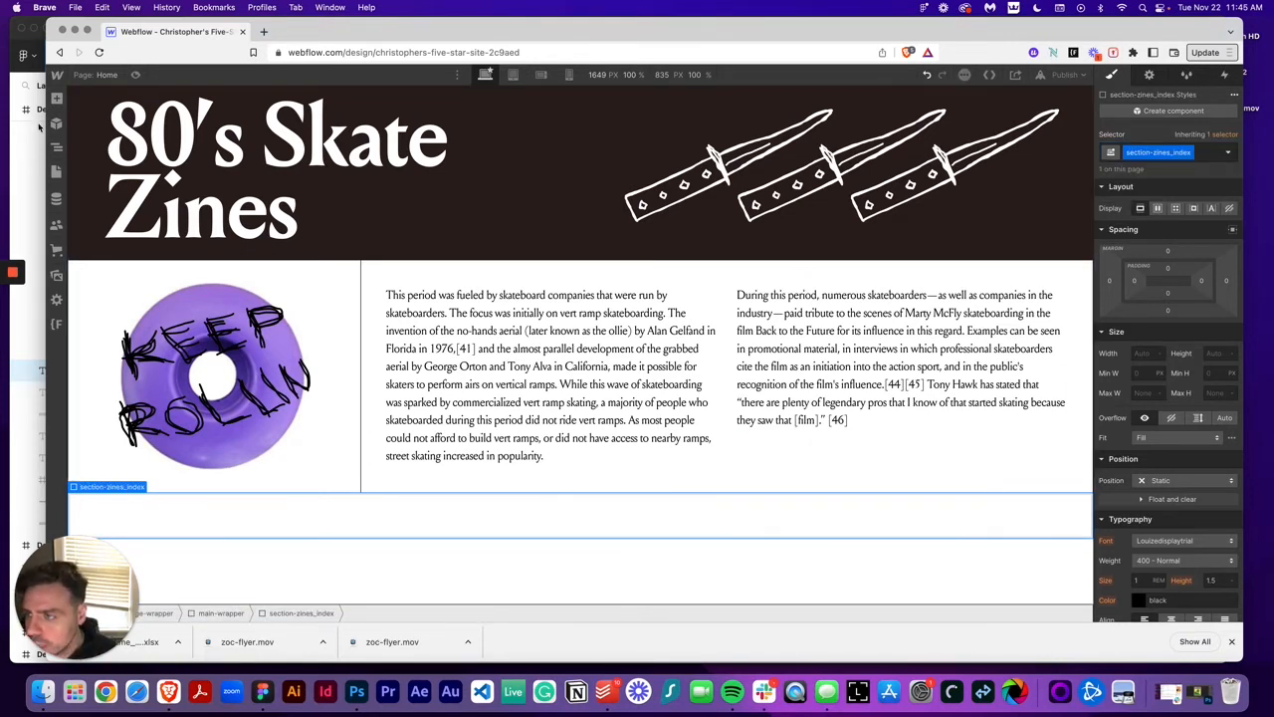
Step: Place a Collection List inside section-zines_index and open its source choices
{"action": "left_click", "coordinate": [56, 99]}
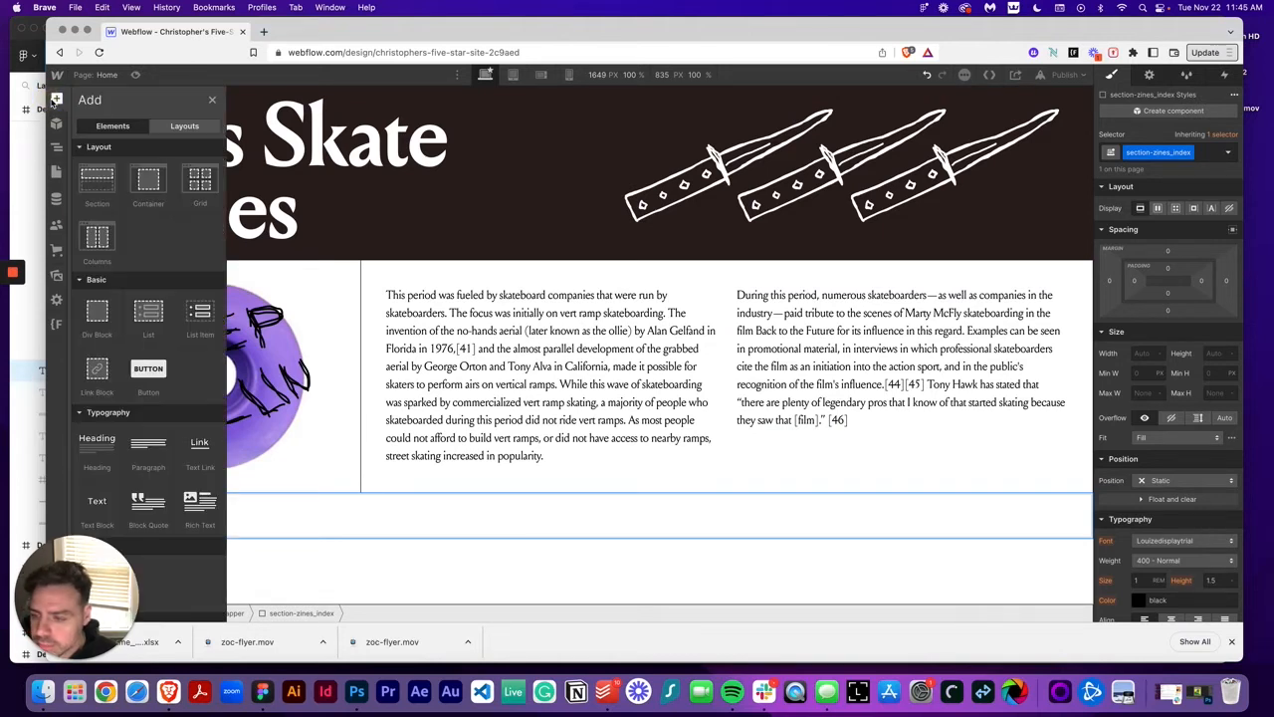
{"action": "scroll", "coordinate": [149, 378], "scroll_direction": "down", "scroll_amount": 6}
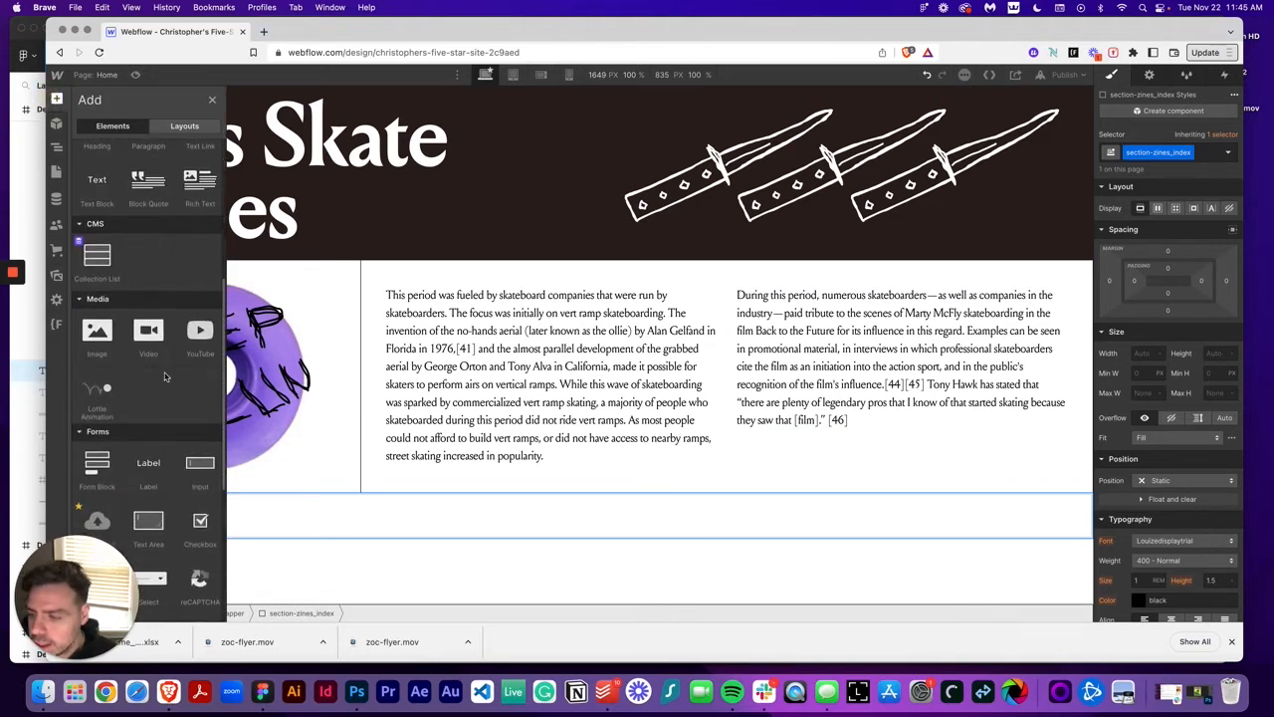
{"action": "left_click_drag", "start_coordinate": [96, 203], "coordinate": [546, 514]}
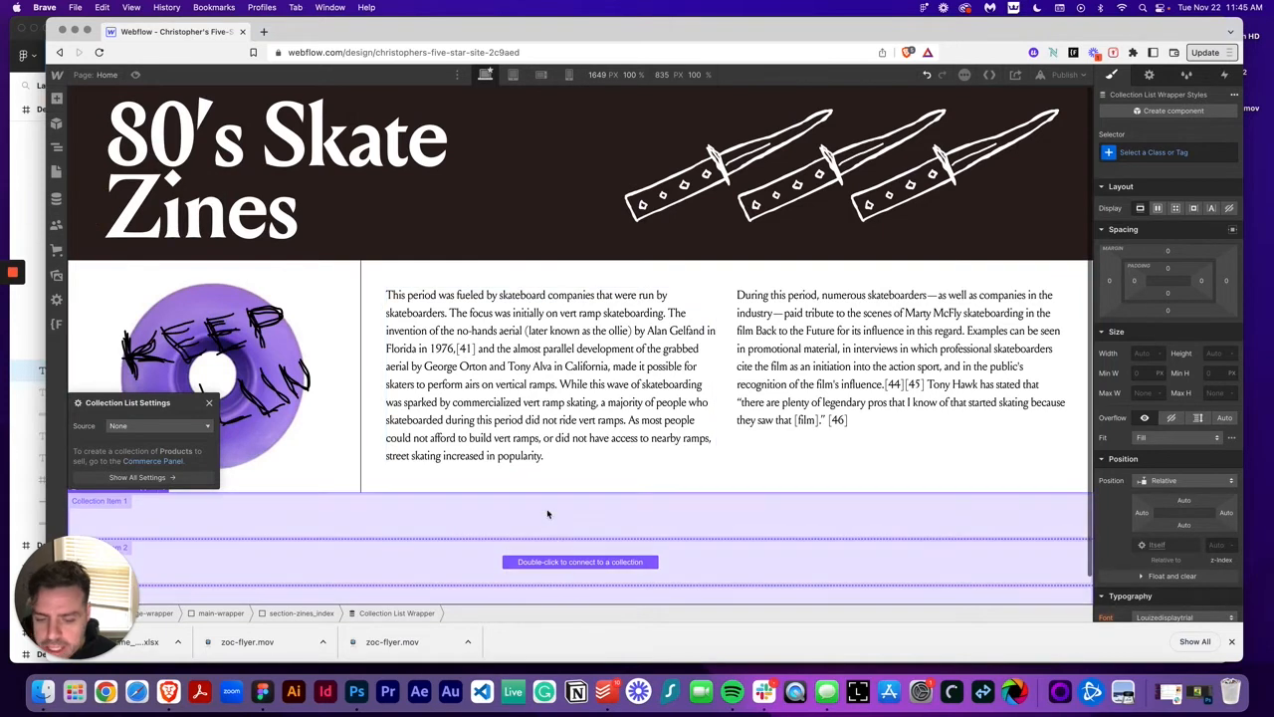
{"action": "left_click", "coordinate": [172, 426]}
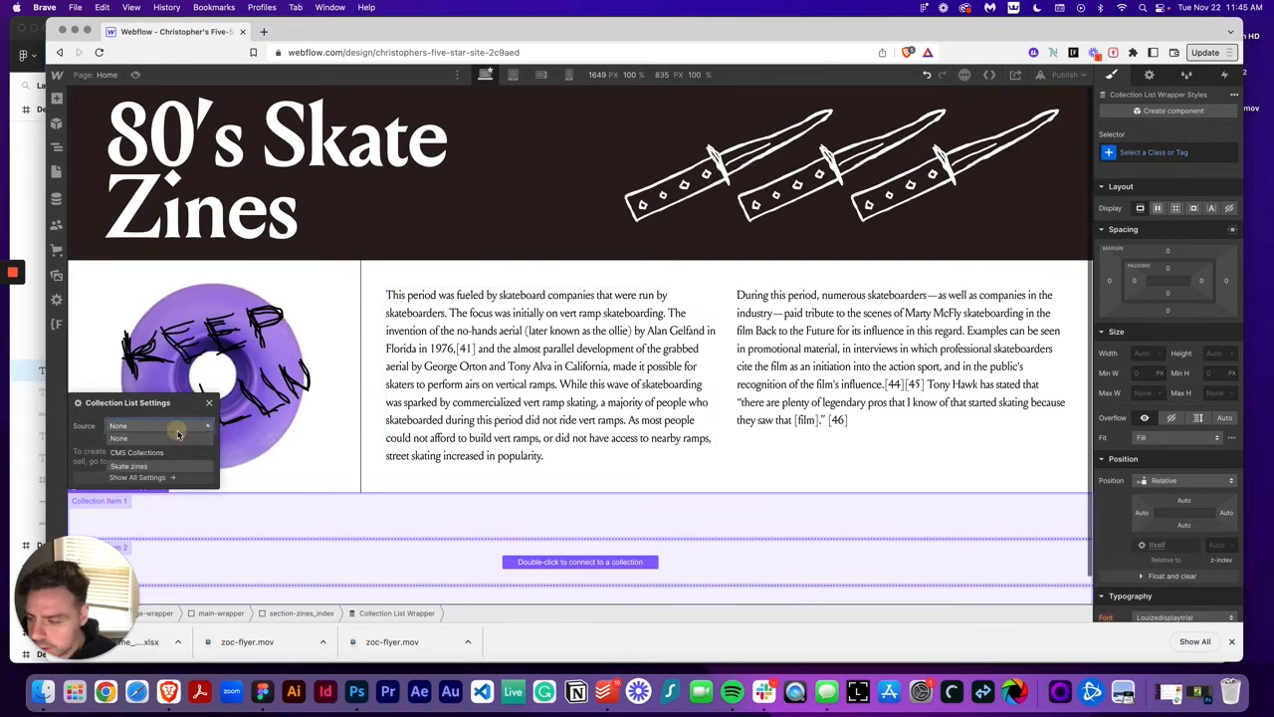
Step: Connect the collection list in the zines index section to the Skate zines collection and close its settings
{"action": "left_click", "coordinate": [182, 468]}
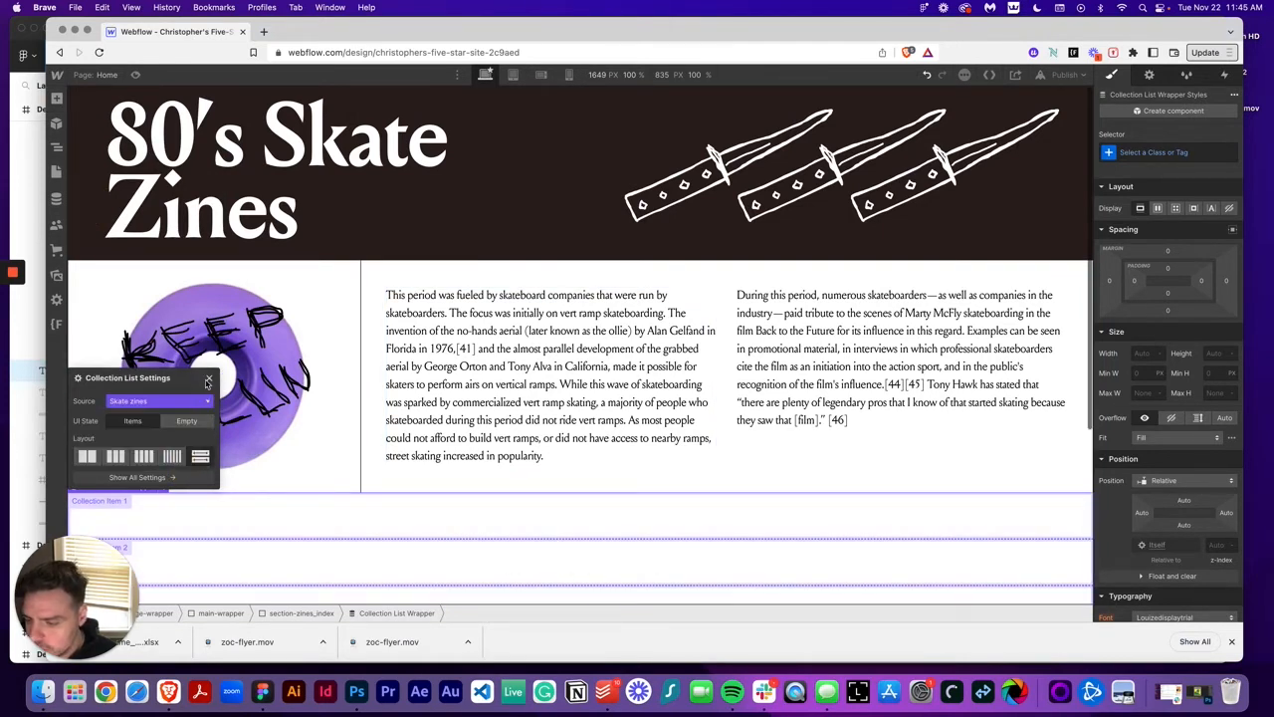
{"action": "left_click", "coordinate": [209, 402]}
{"action": "scroll", "coordinate": [425, 456], "scroll_direction": "down", "scroll_amount": 5}
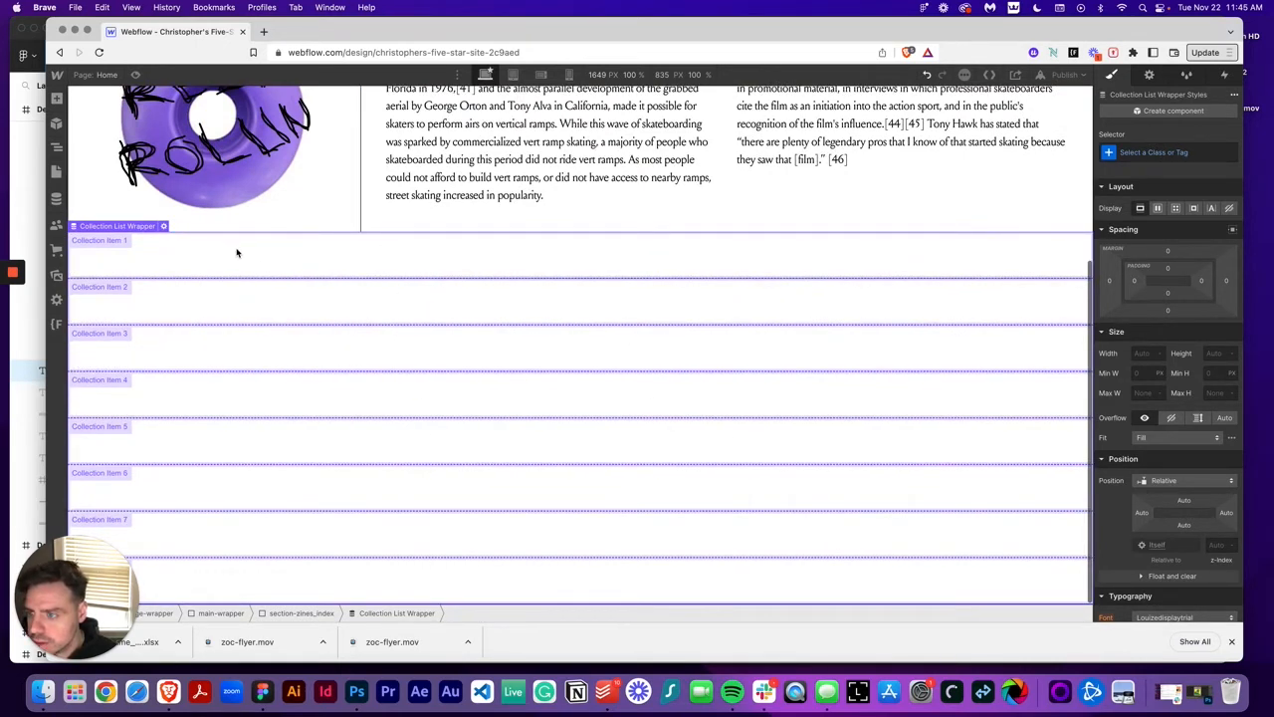
Step: Give the Collection List Wrapper the new class zine-collection_wrapper
{"action": "left_click", "coordinate": [57, 147]}
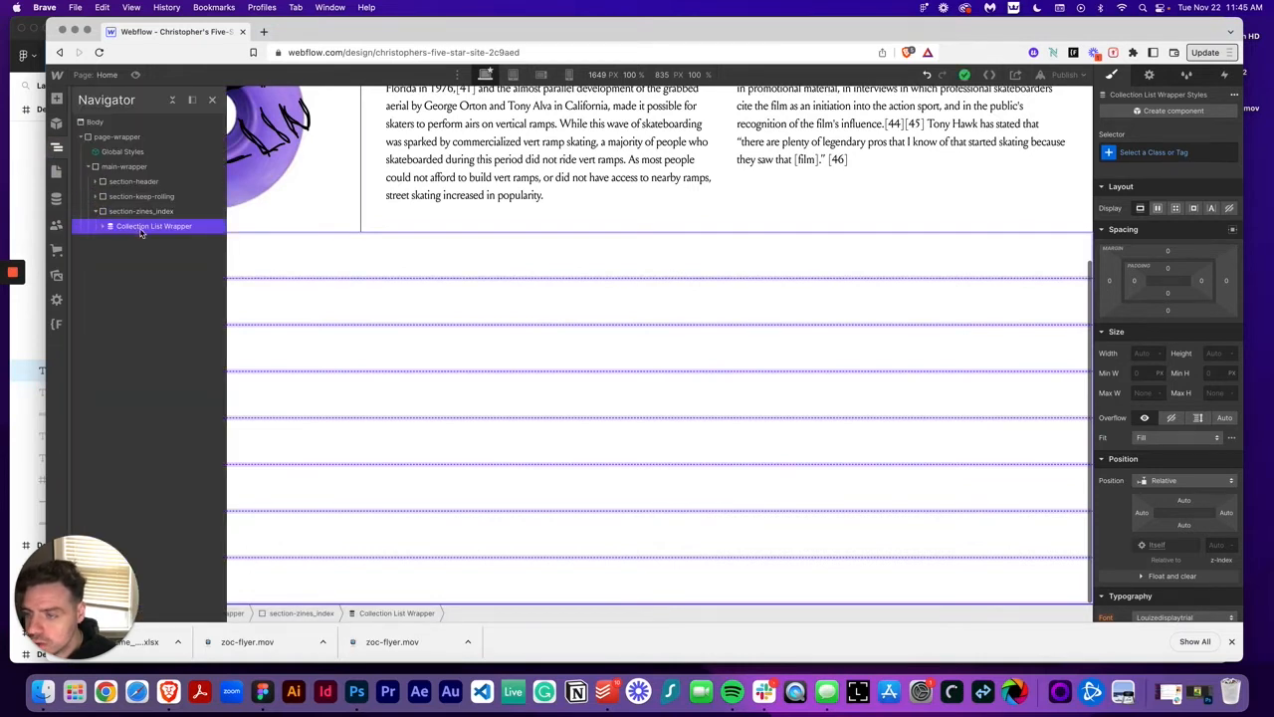
{"action": "left_click", "coordinate": [103, 226]}
{"action": "left_click", "coordinate": [1182, 153]}
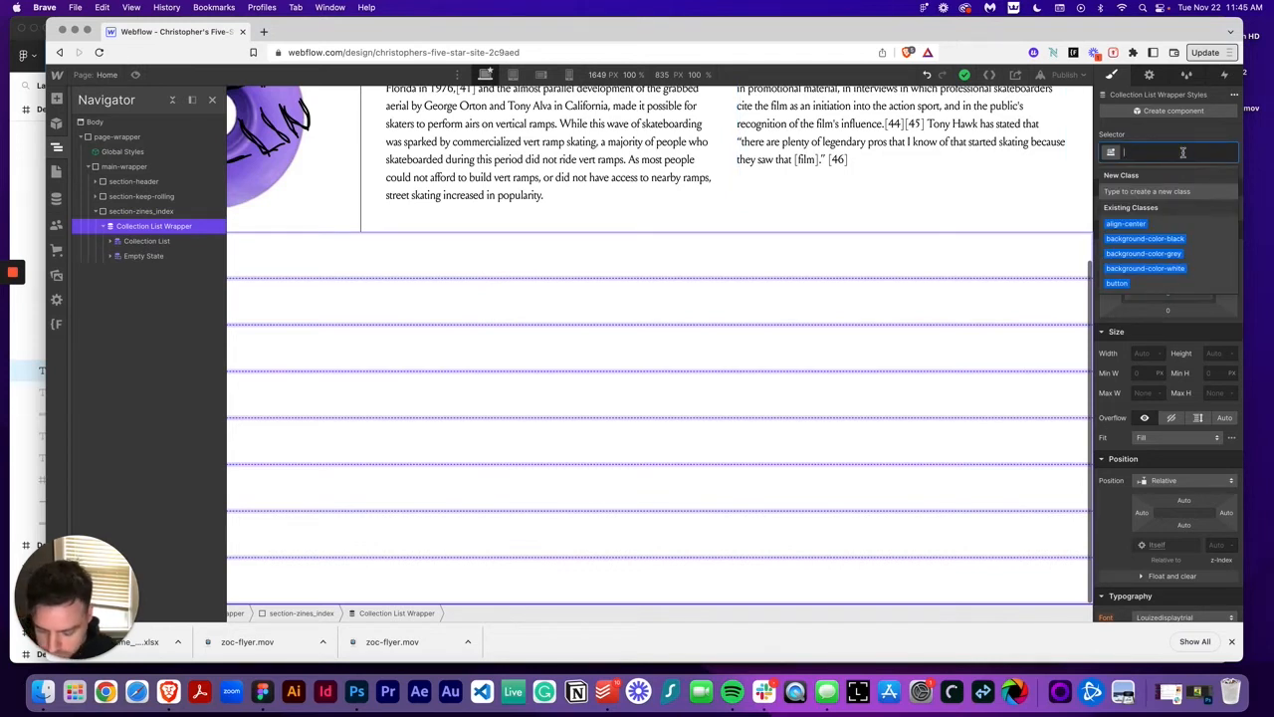
{"action": "type", "text": "zine-collection_"}
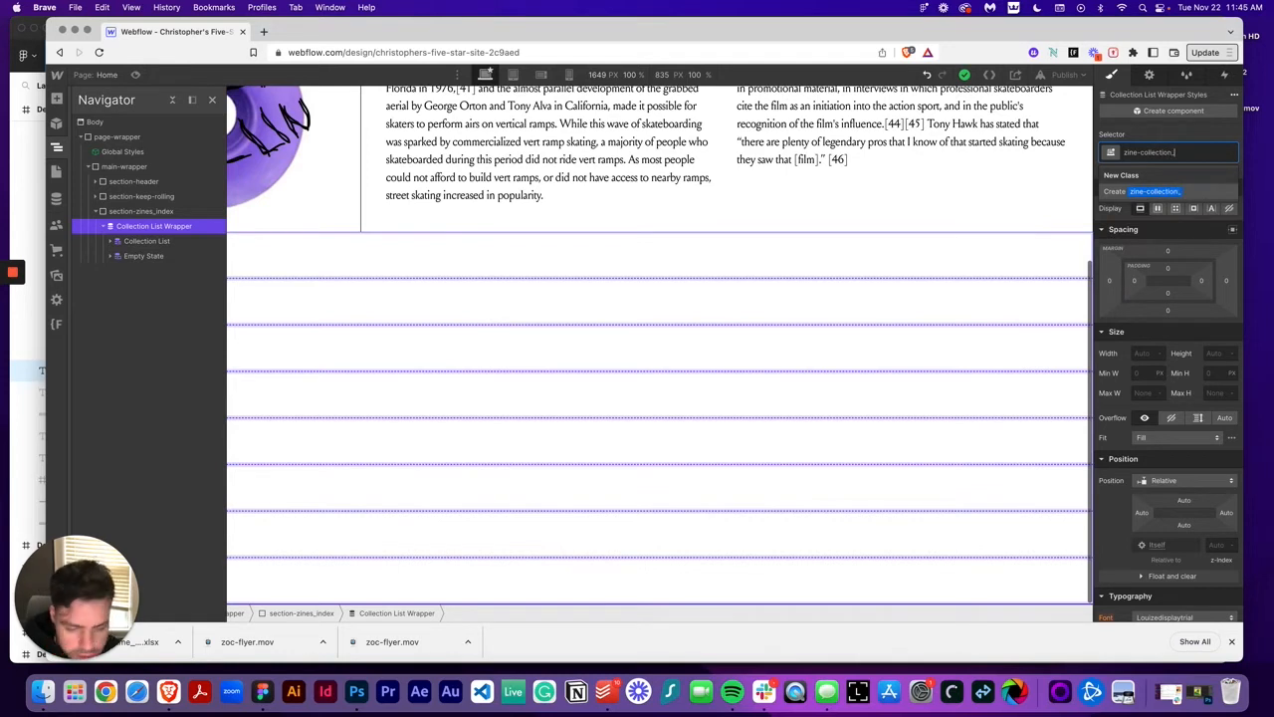
{"action": "type", "text": "wrapper"}
{"action": "key", "text": "Return"}
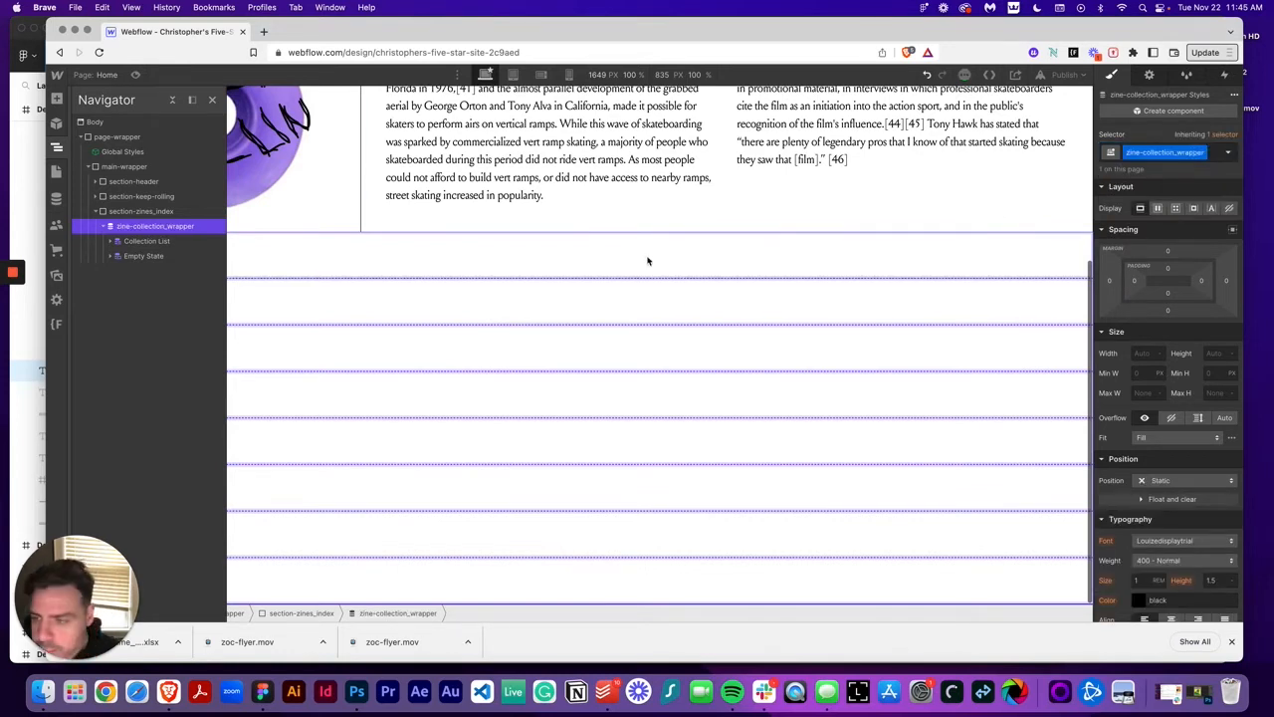
Step: Give the Collection List inside the wrapper the new class zine_list
{"action": "left_click", "coordinate": [129, 241]}
{"action": "left_click", "coordinate": [1212, 151]}
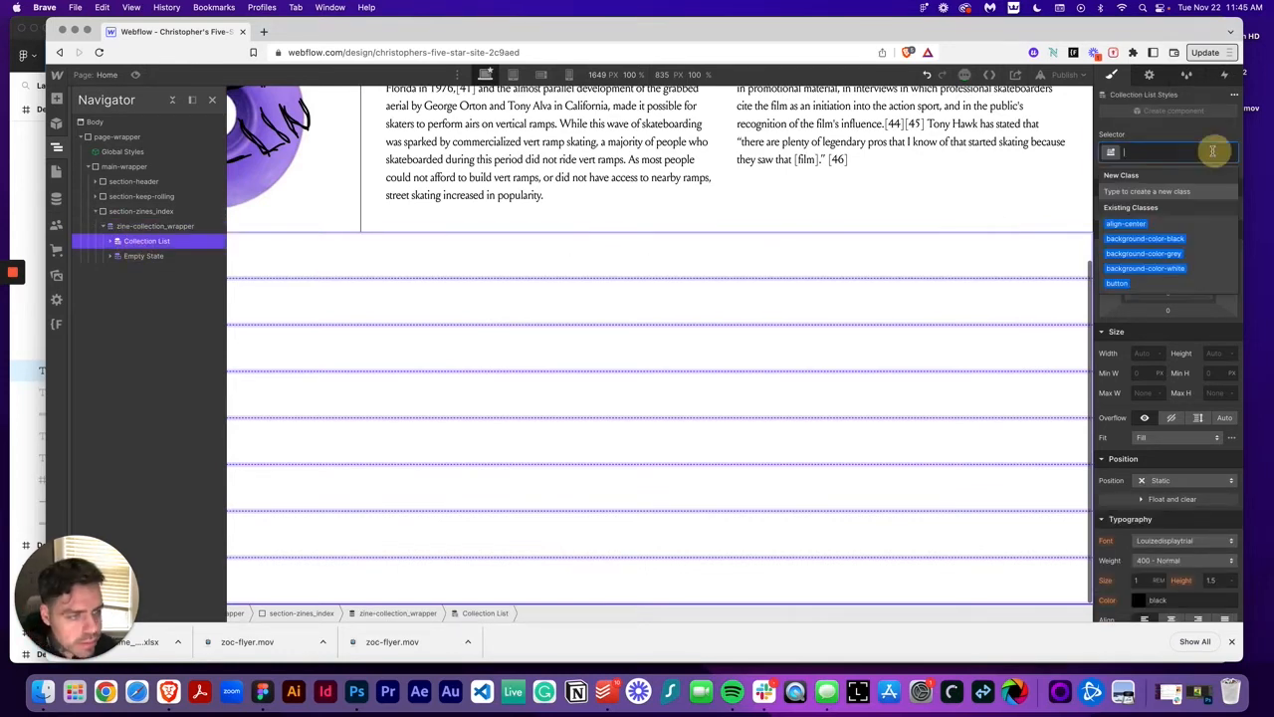
{"action": "type", "text": "zine_"}
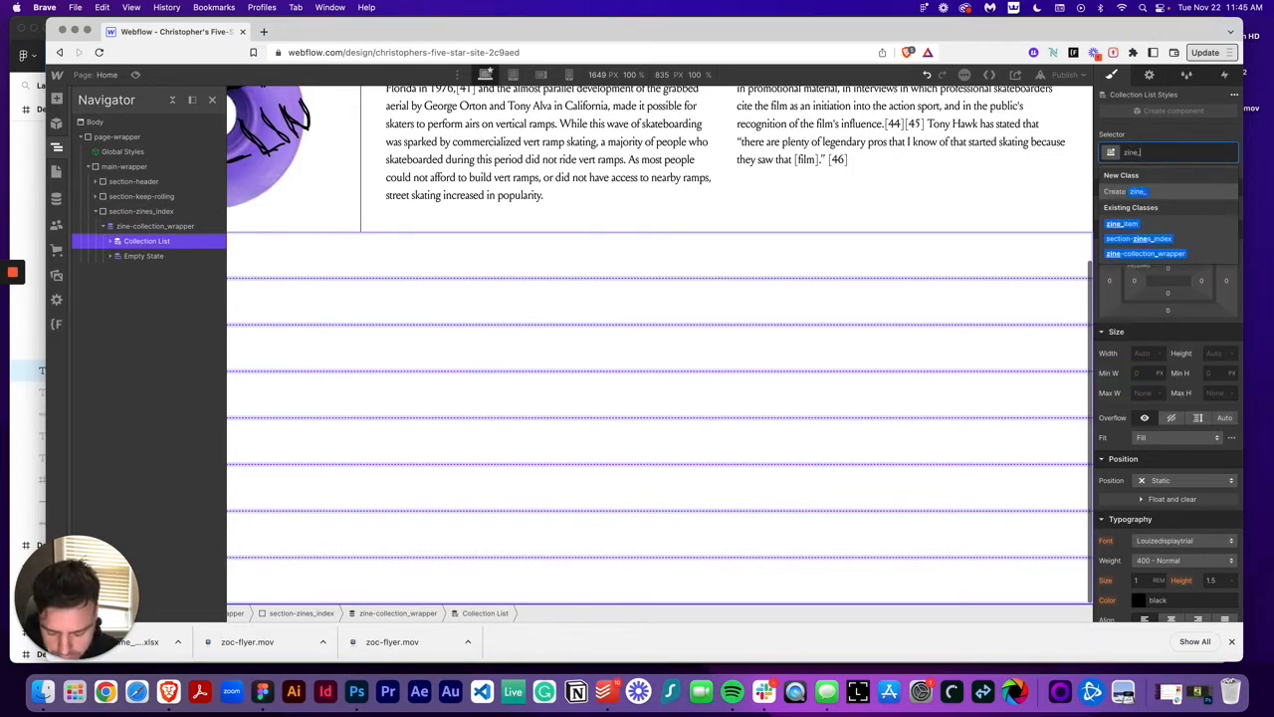
{"action": "type", "text": "list"}
{"action": "key", "text": "Return"}
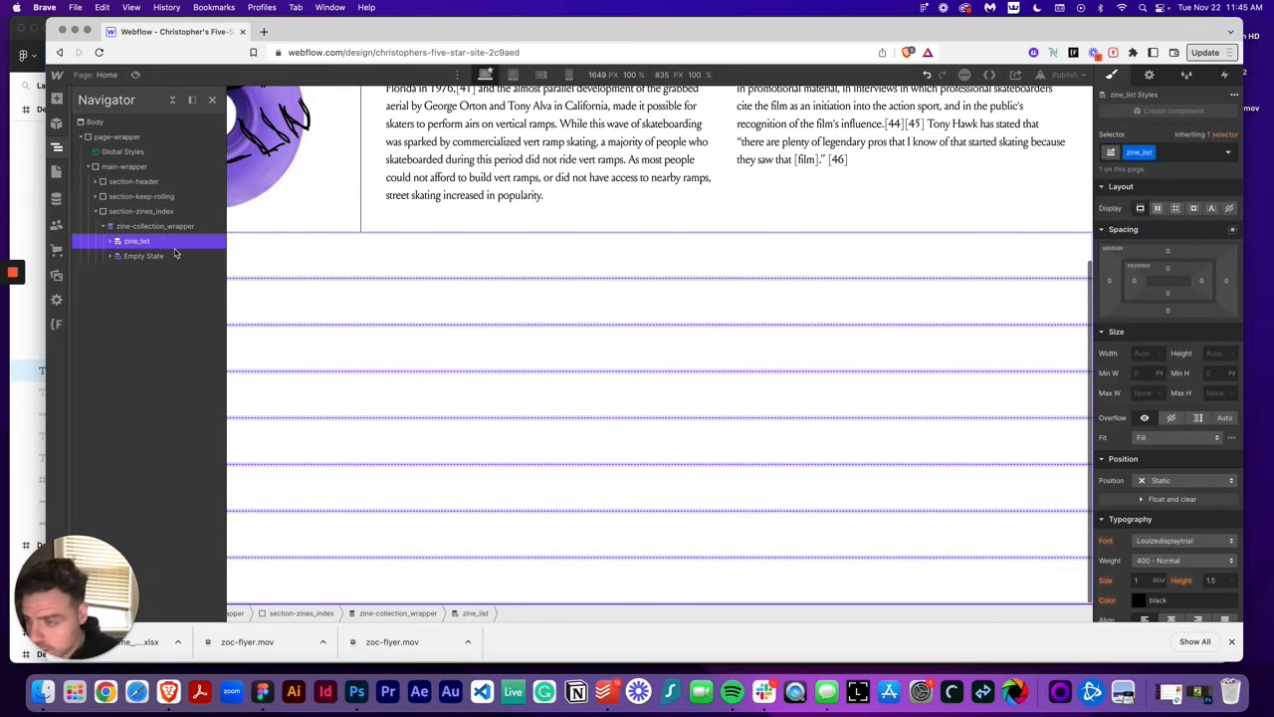
Step: Assign the class zine_item to the Collection Item inside zine_list
{"action": "left_click", "coordinate": [109, 241]}
{"action": "left_click", "coordinate": [154, 256]}
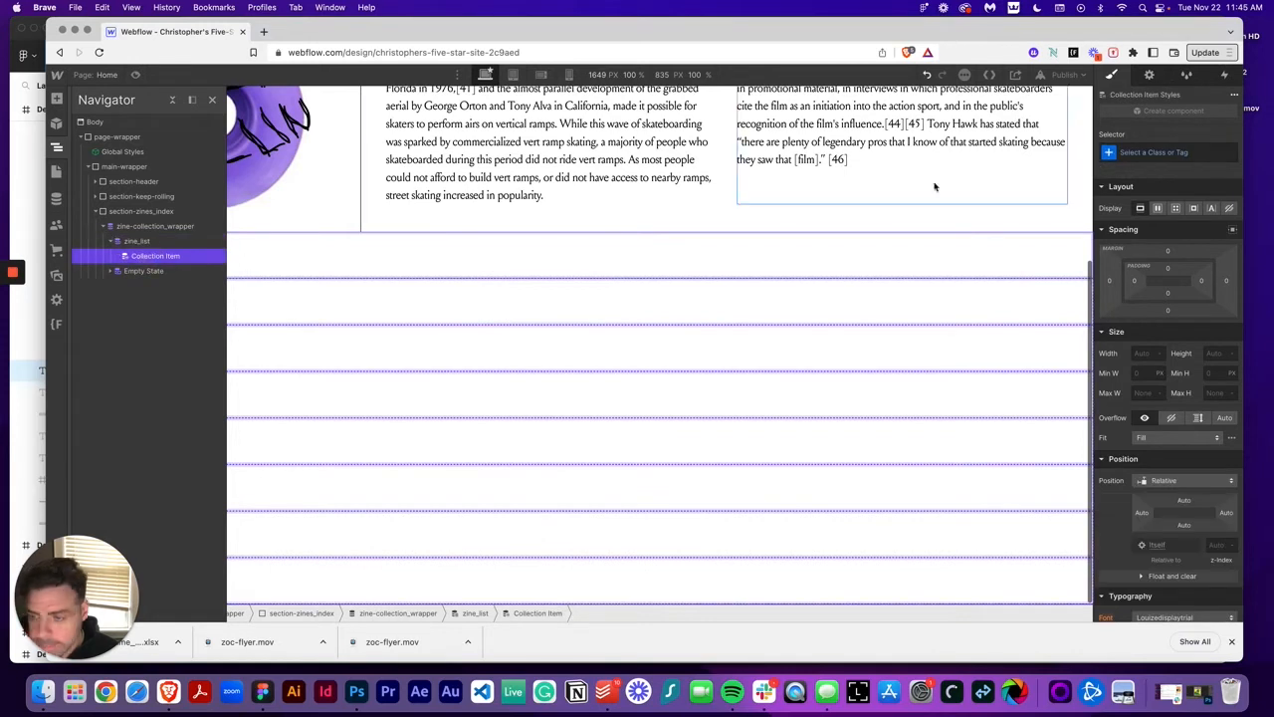
{"action": "left_click", "coordinate": [1201, 151]}
{"action": "type", "text": "zine_"}
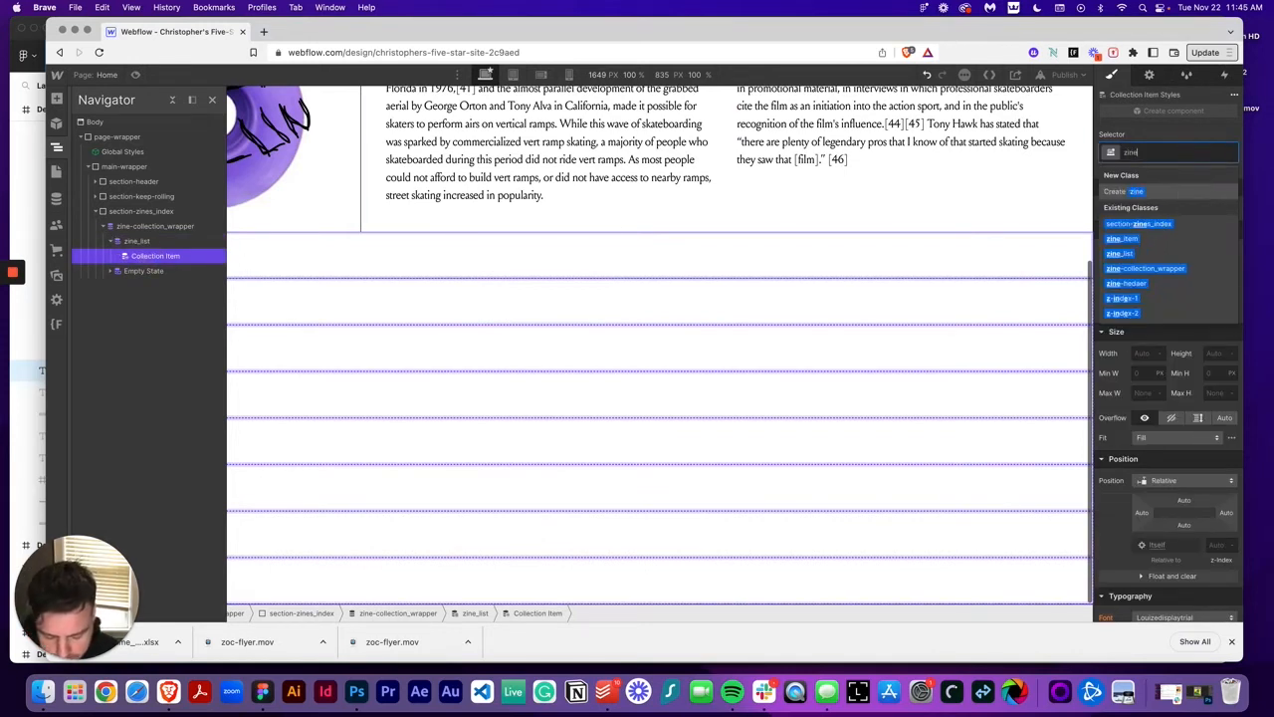
{"action": "type", "text": "item"}
{"action": "key", "text": "Return"}
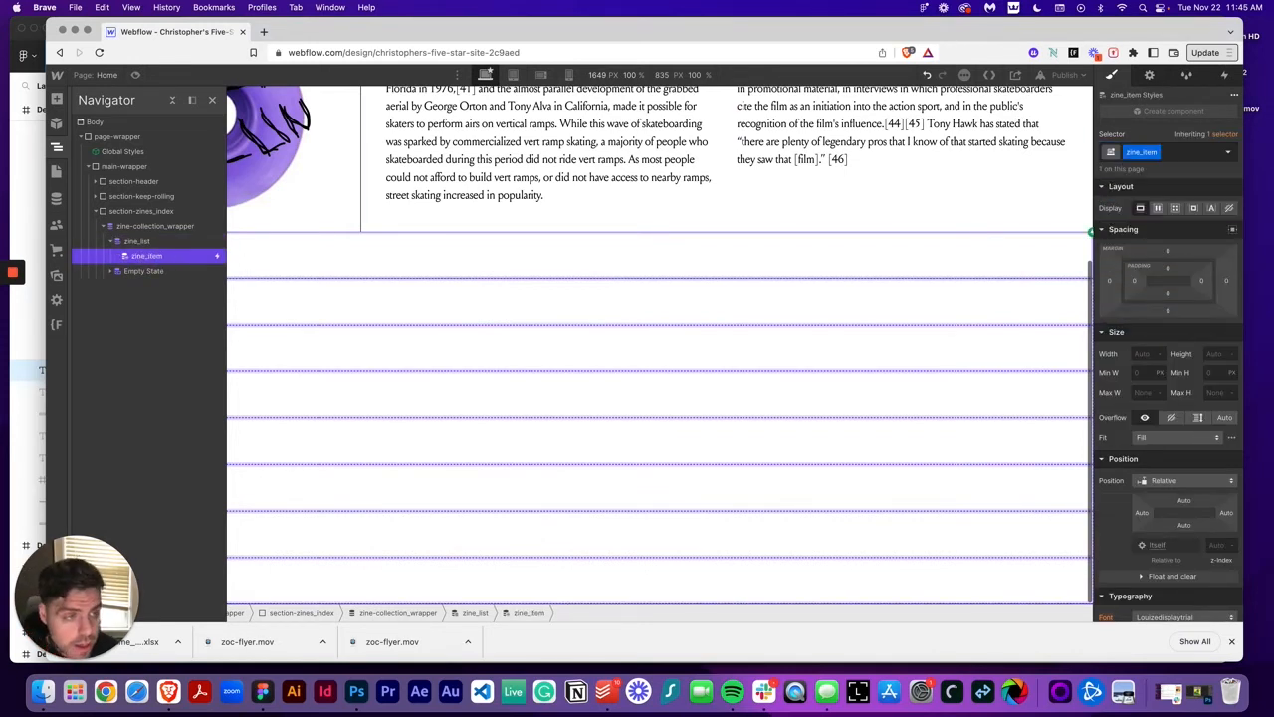
Step: Add a div block inside zine_item and give it the new class index_div
{"action": "left_click", "coordinate": [56, 98]}
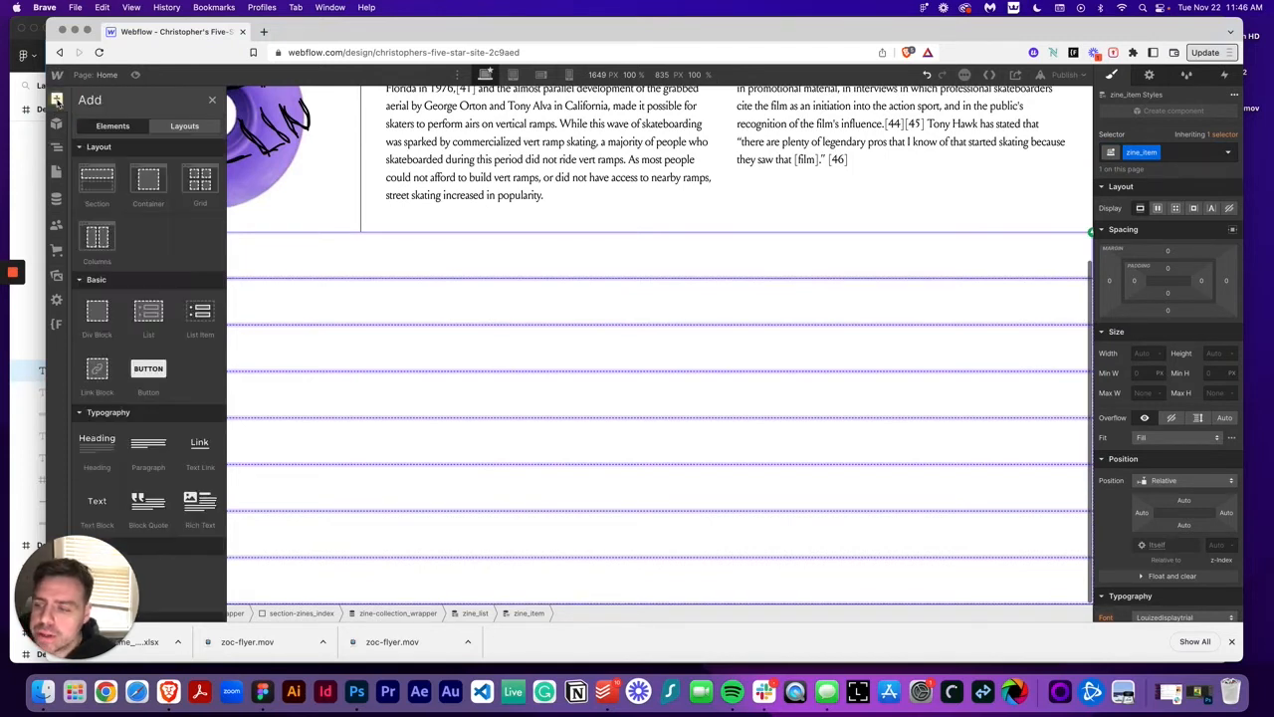
{"action": "left_click", "coordinate": [98, 311]}
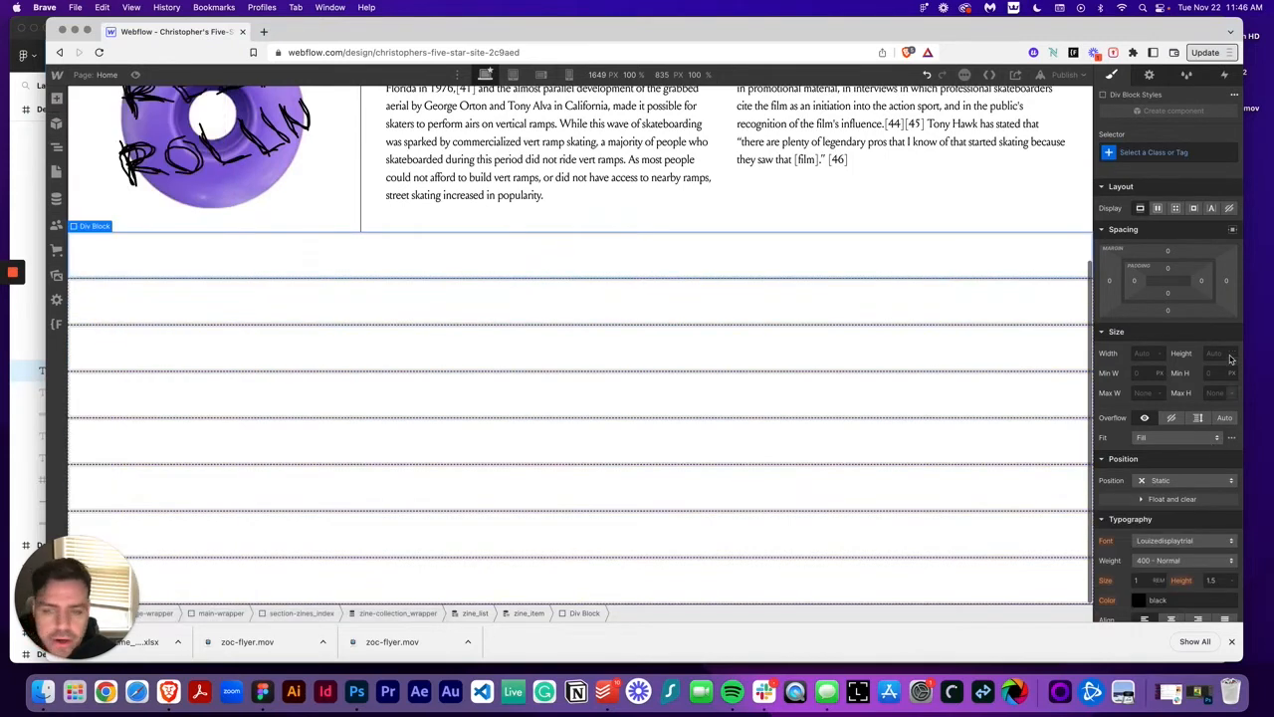
{"action": "left_click", "coordinate": [1182, 151]}
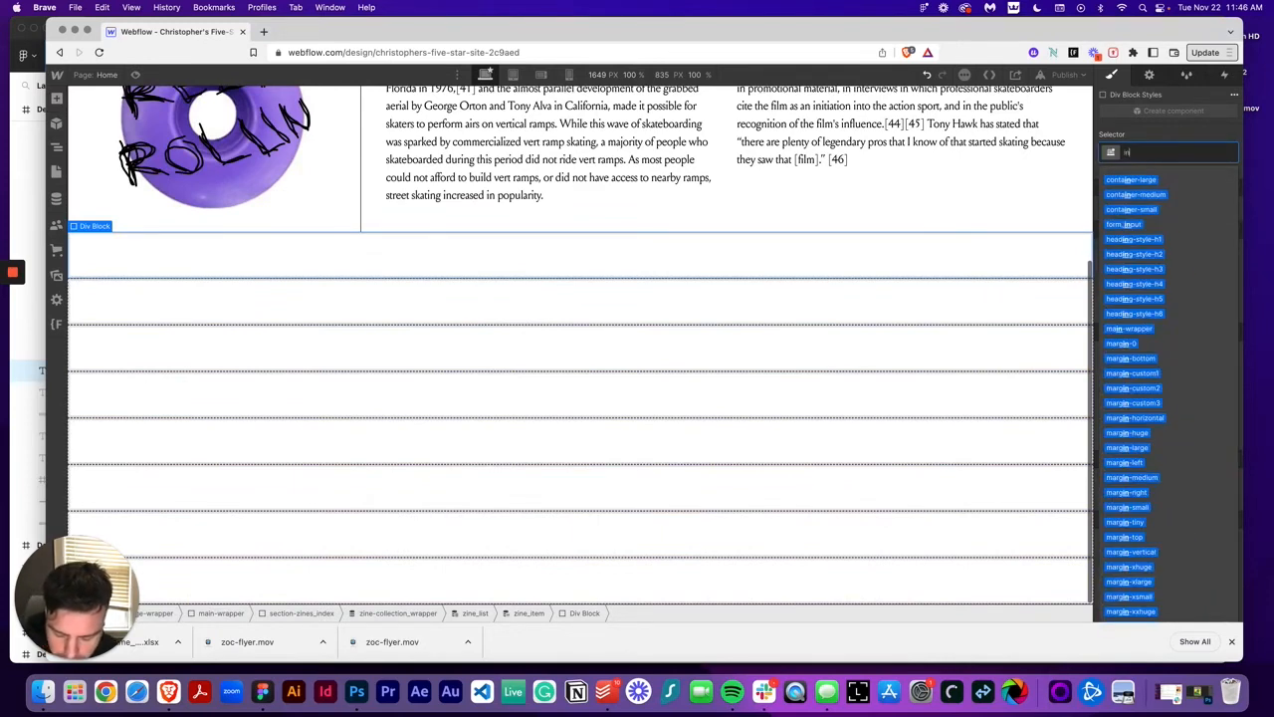
{"action": "type", "text": "index_div"}
{"action": "key", "text": "Return"}
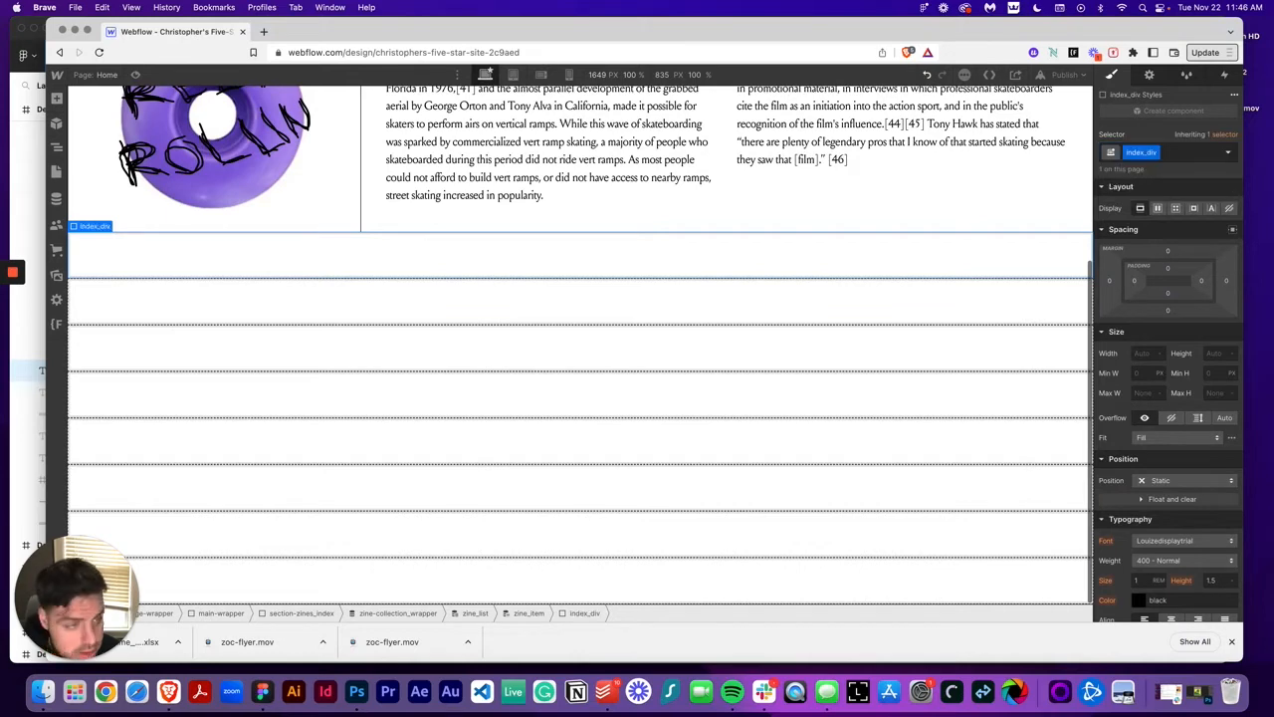
Step: Set the width of index_div to 100%
{"action": "left_click", "coordinate": [1143, 355]}
{"action": "type", "text": "1"}
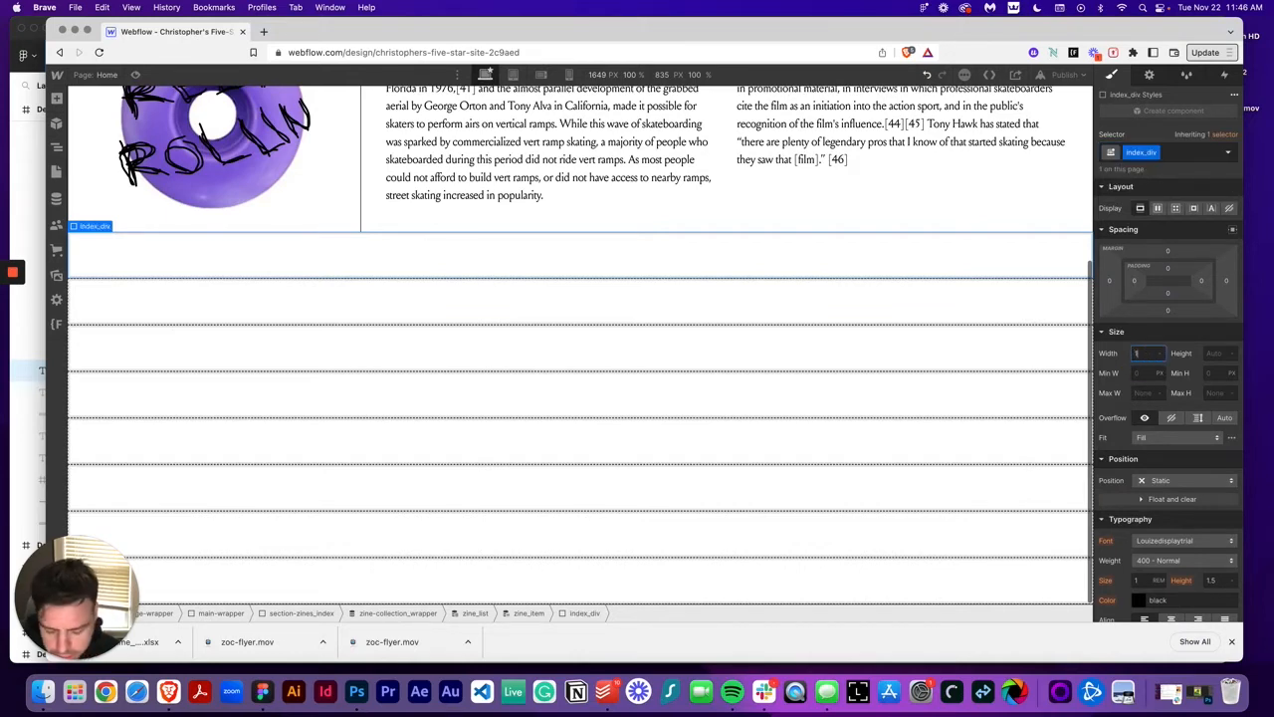
{"action": "type", "text": "00 %"}
{"action": "key", "text": "Tab"}
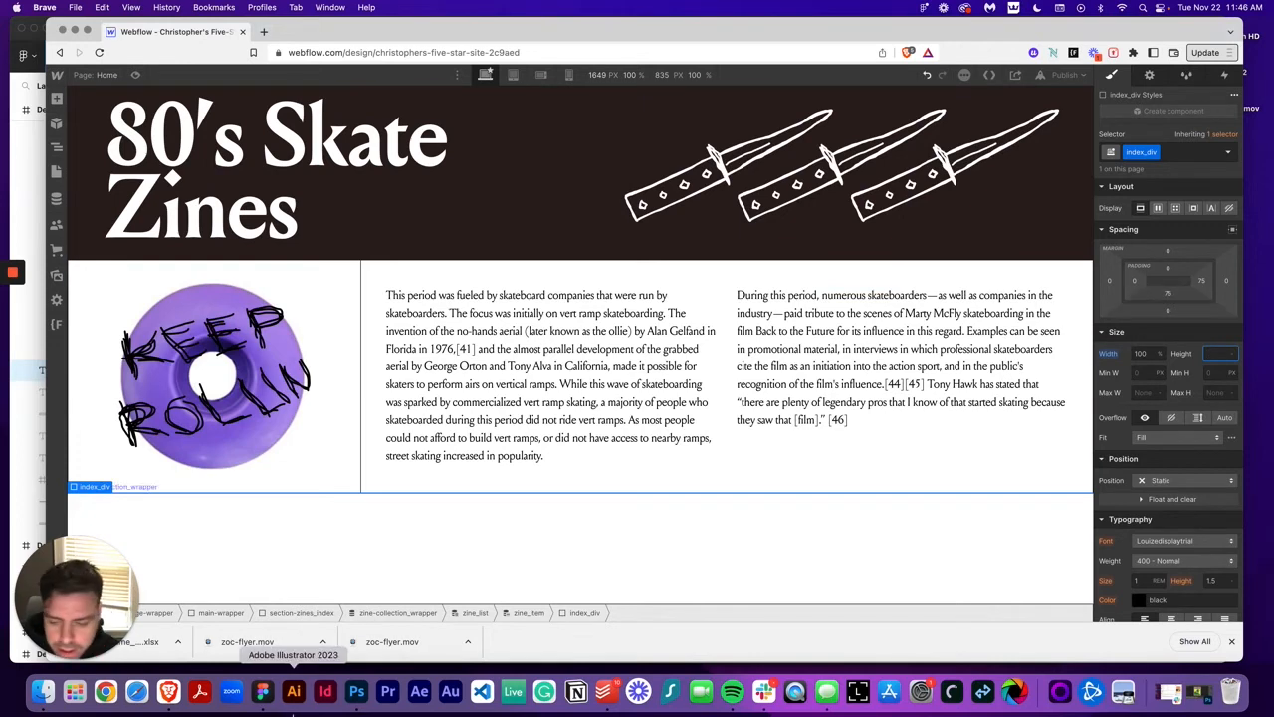
Step: Inspect the Homeboy row in the Figma design, and give index_div 1rem of top and bottom padding back in Webflow
{"action": "left_click", "coordinate": [261, 692]}
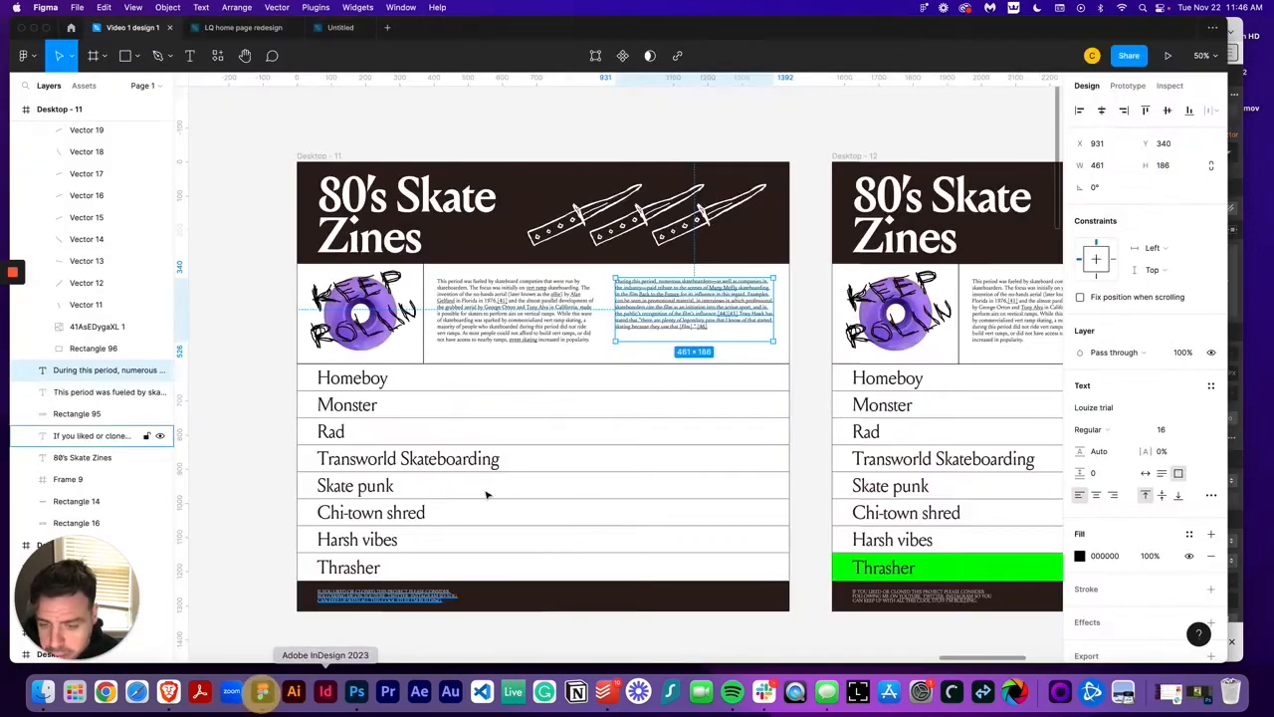
{"action": "left_click", "coordinate": [384, 381]}
{"action": "left_click", "coordinate": [383, 381]}
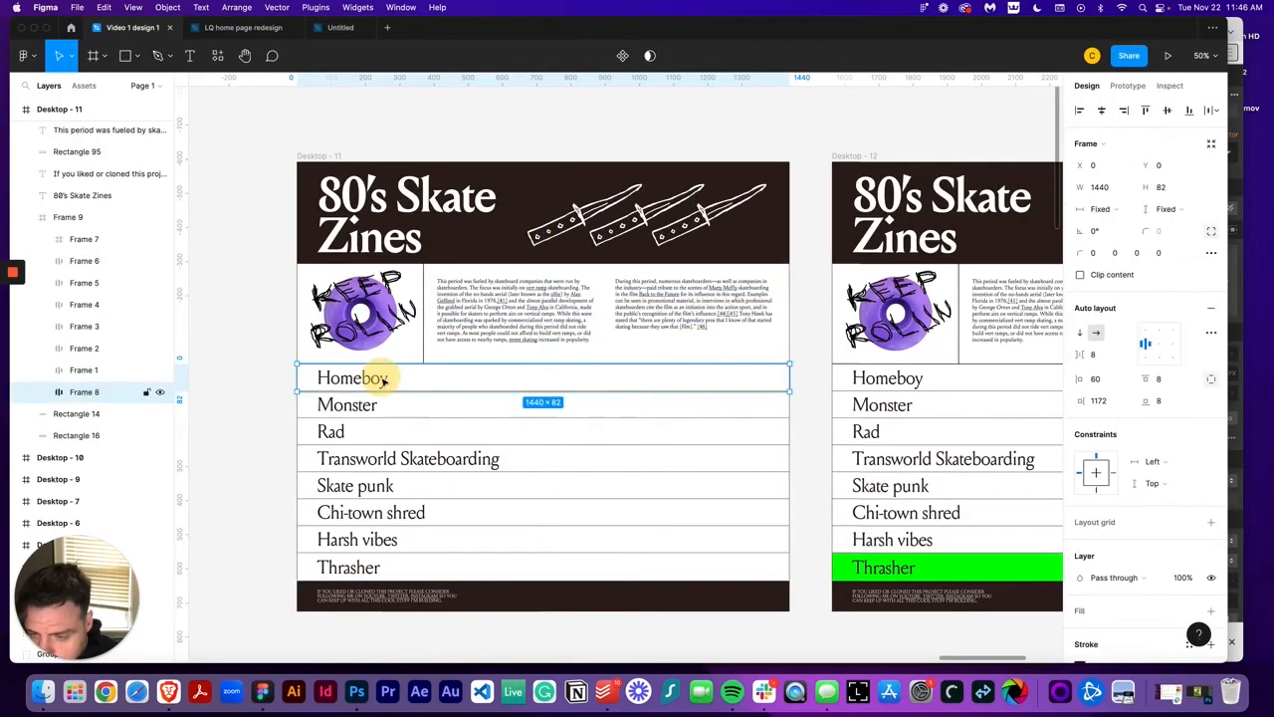
{"action": "left_click", "coordinate": [383, 380]}
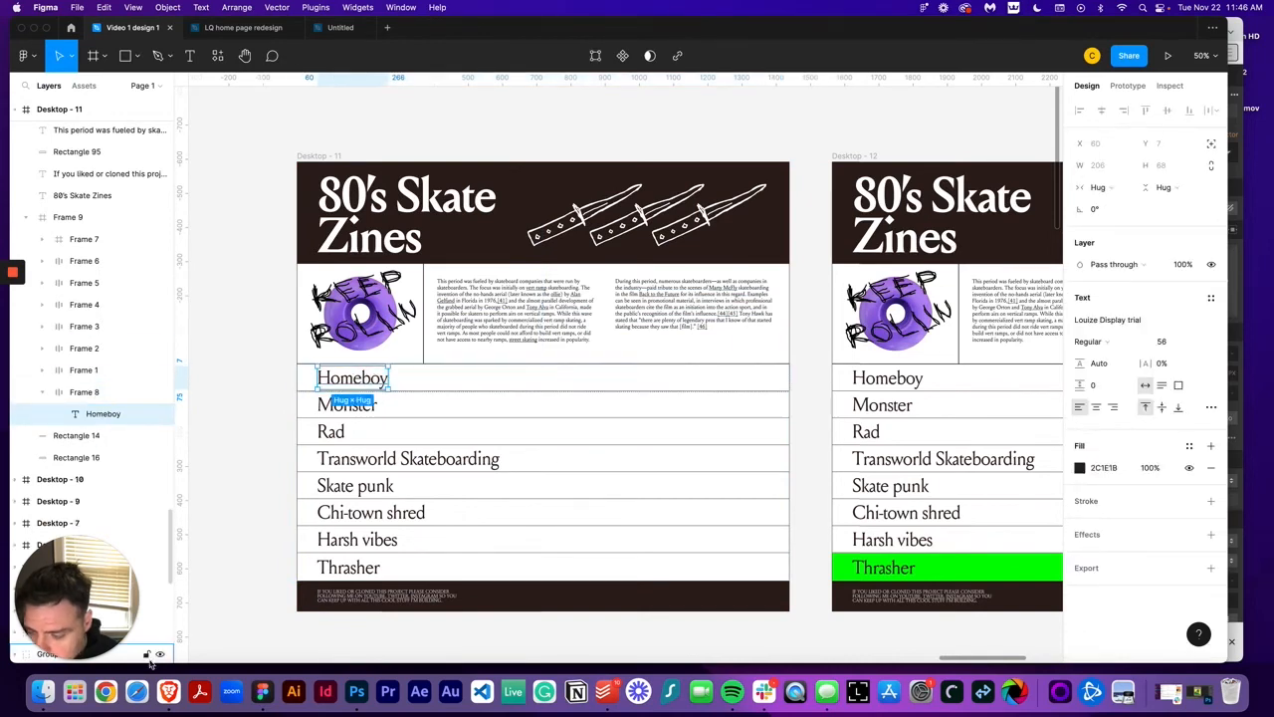
{"action": "left_click", "coordinate": [161, 694]}
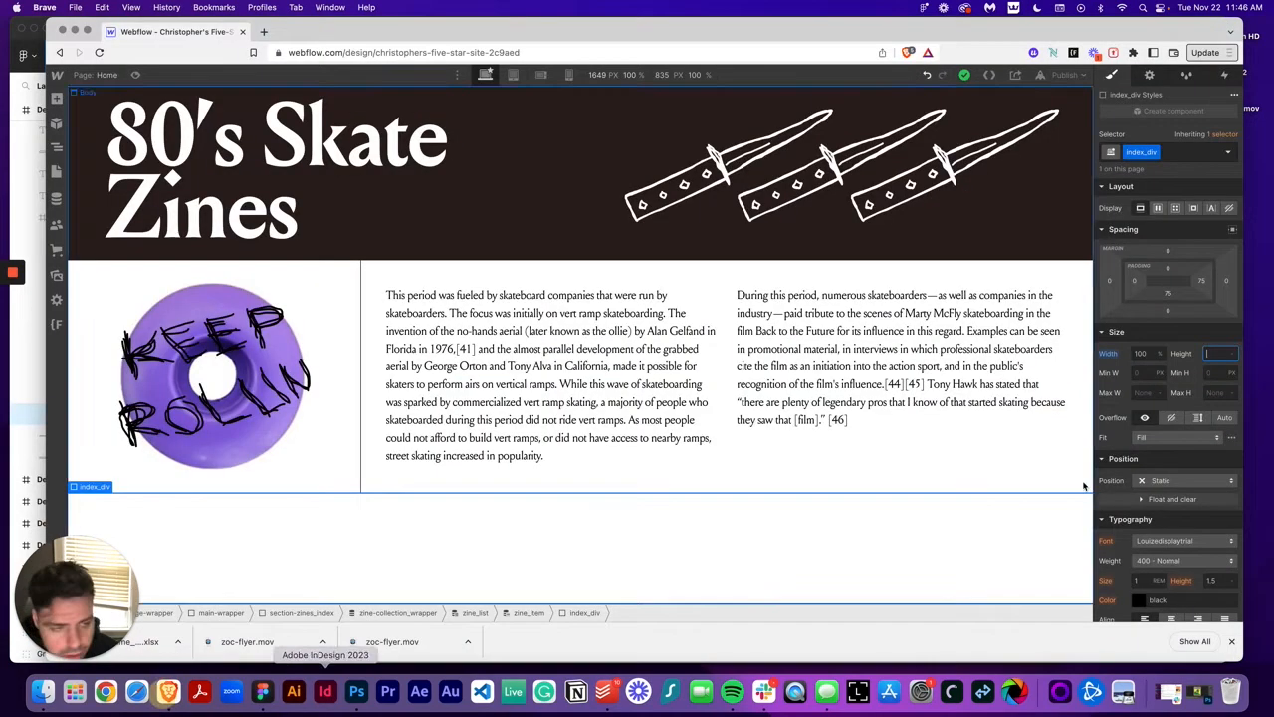
{"action": "left_click", "coordinate": [1172, 269]}
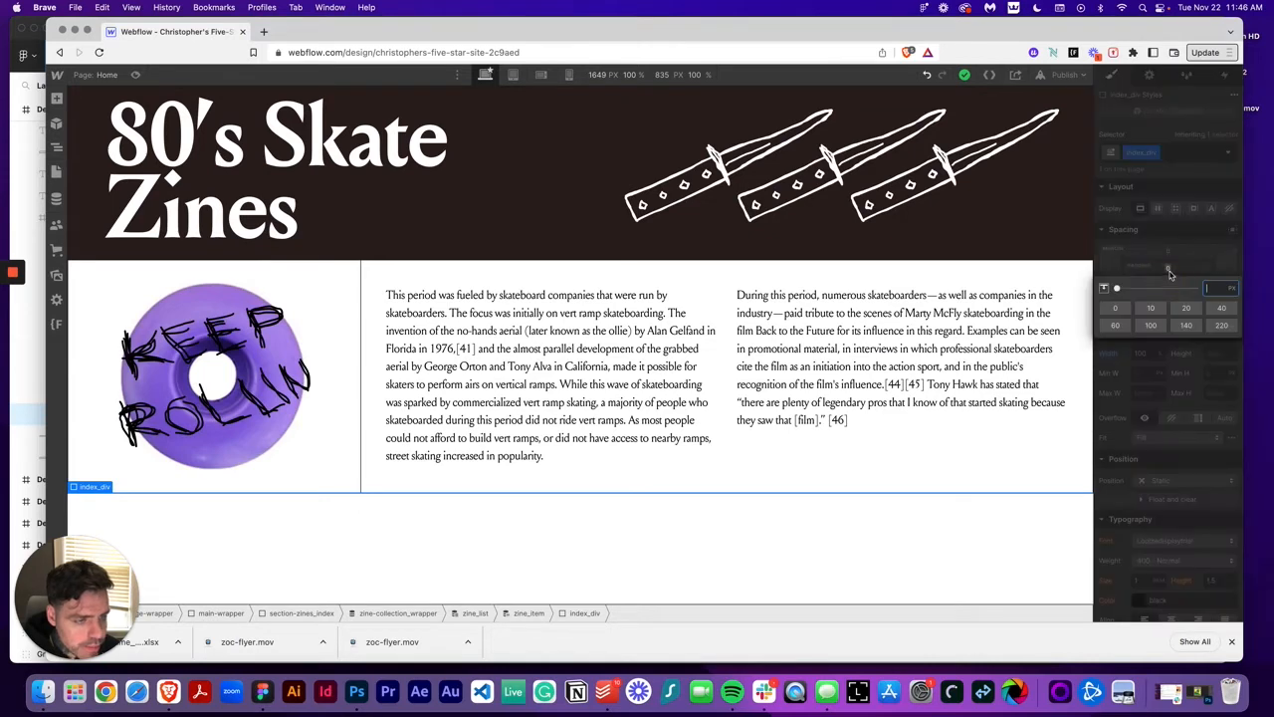
{"action": "type", "text": "1rem"}
{"action": "key", "text": "Return"}
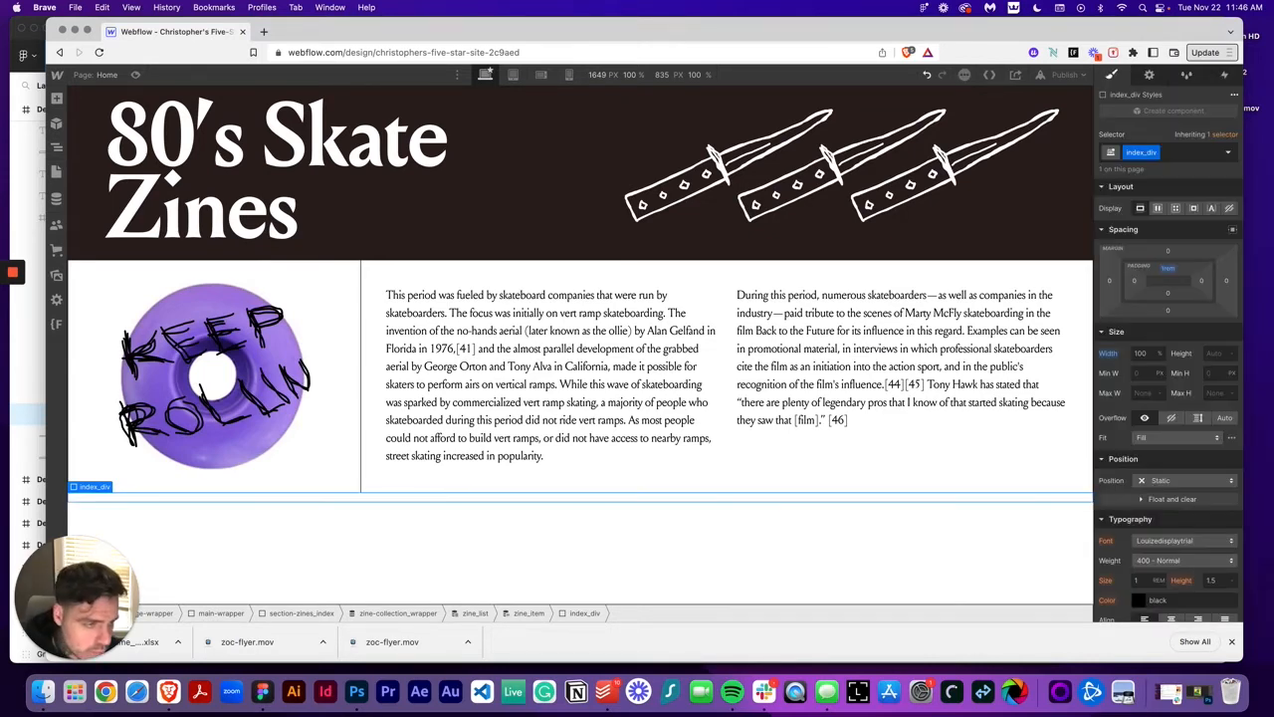
{"action": "left_click", "coordinate": [1168, 293]}
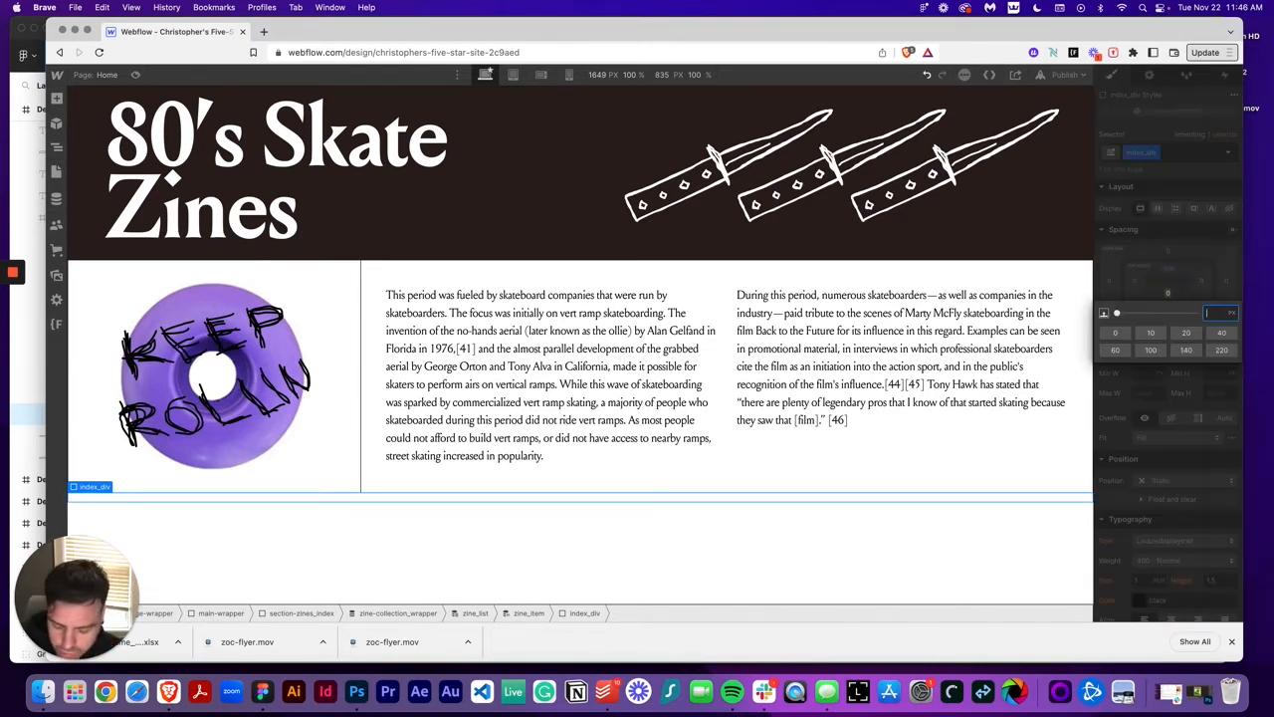
{"action": "key", "text": "Return"}
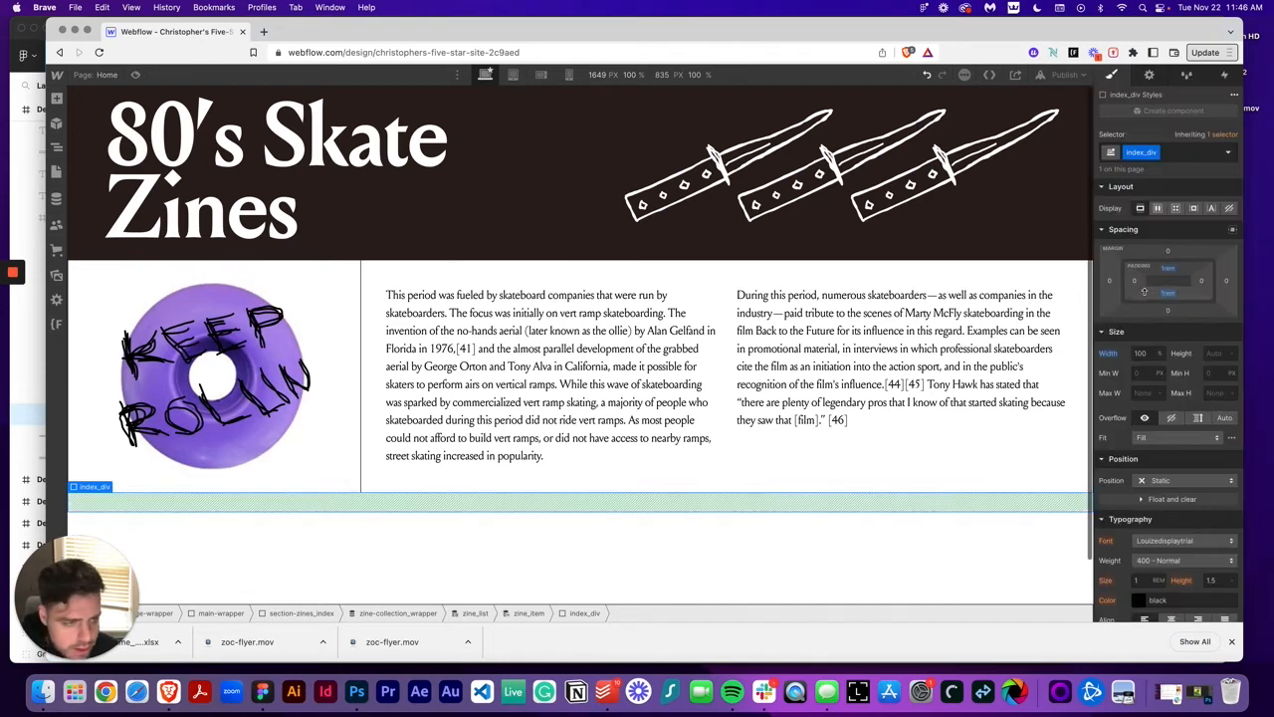
Step: Give index_div a solid 1 px border on all sides using the site's black colour swatch
{"action": "scroll", "coordinate": [445, 455], "scroll_direction": "down", "scroll_amount": 1}
{"action": "scroll", "coordinate": [445, 455], "scroll_direction": "down", "scroll_amount": 1}
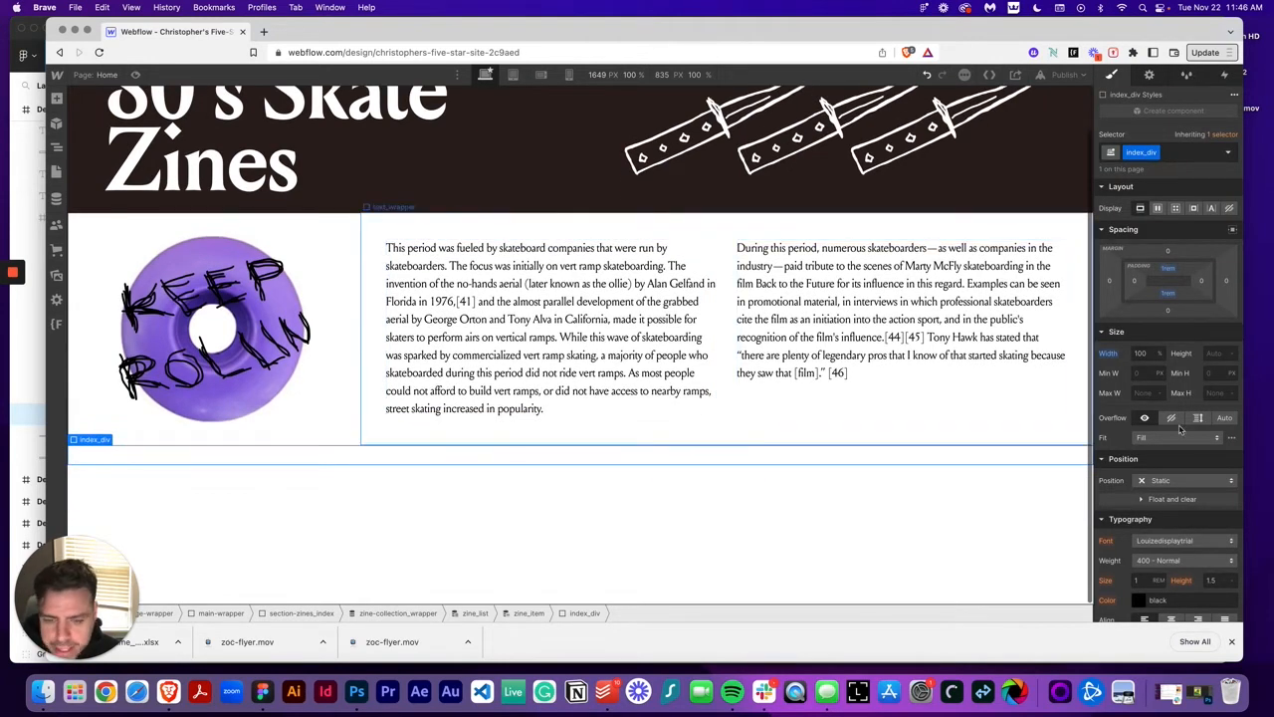
{"action": "scroll", "coordinate": [1182, 460], "scroll_direction": "down", "scroll_amount": 5}
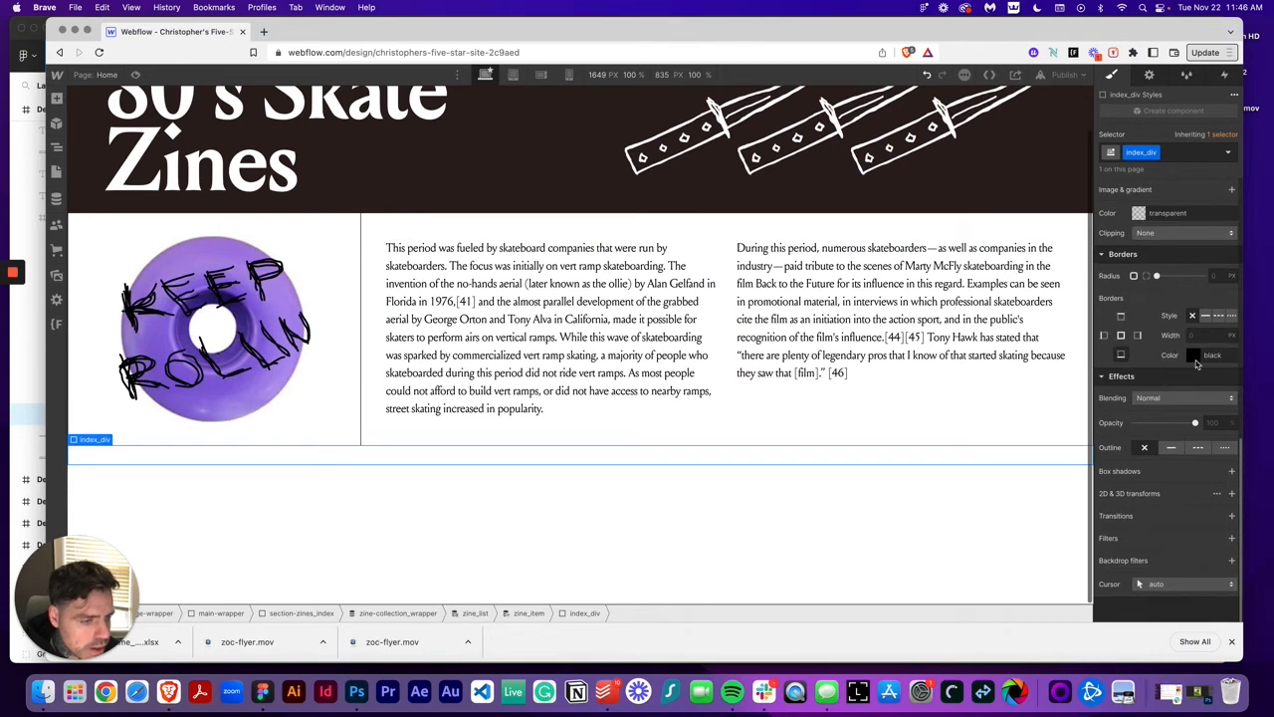
{"action": "left_click", "coordinate": [1194, 355]}
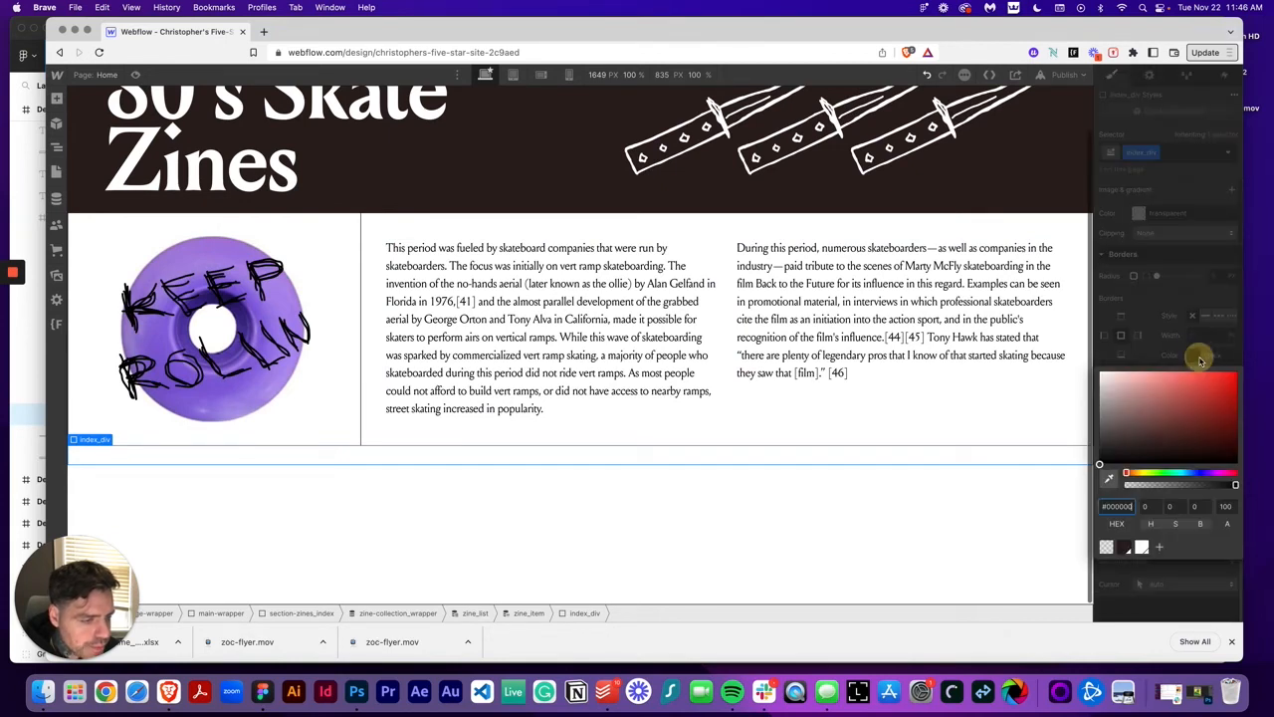
{"action": "left_click", "coordinate": [1126, 546]}
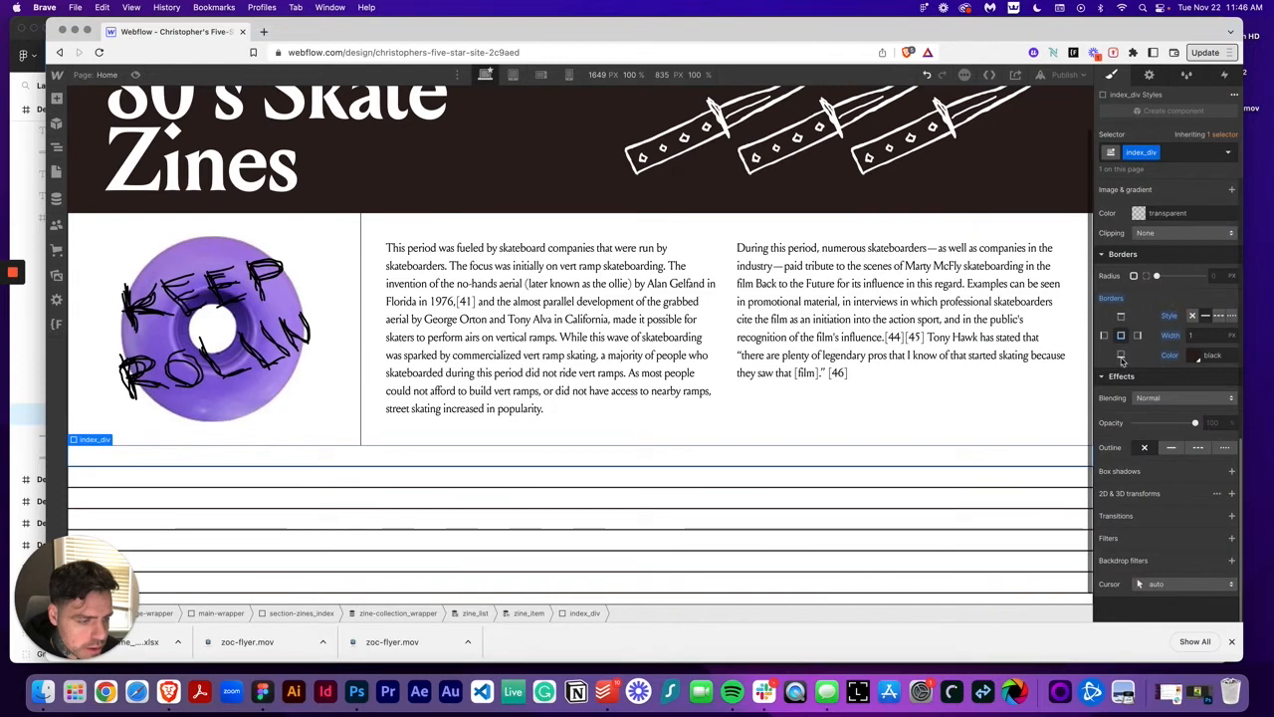
Step: Reduce the border of index_div to its bottom edge by setting the all-sides width to 0, and reselect the first index_div
{"action": "left_click", "coordinate": [1123, 356]}
{"action": "left_click", "coordinate": [1201, 337]}
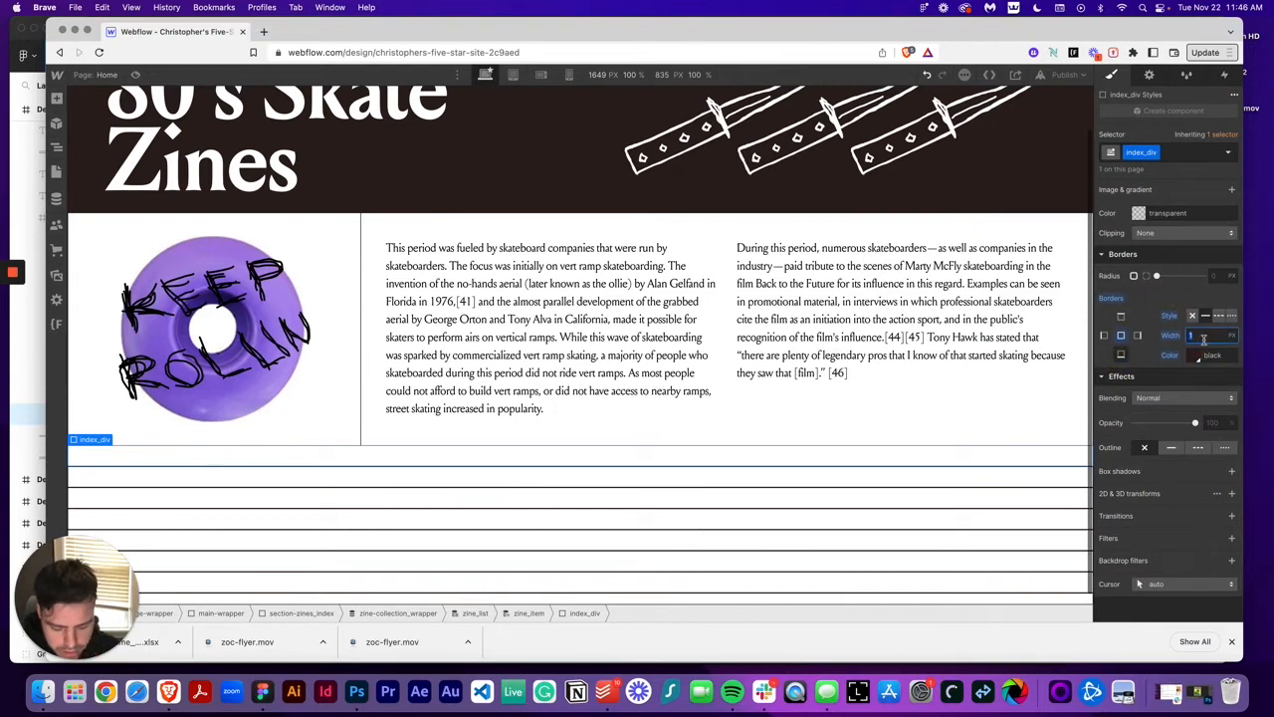
{"action": "type", "text": "0"}
{"action": "key", "text": "Tab"}
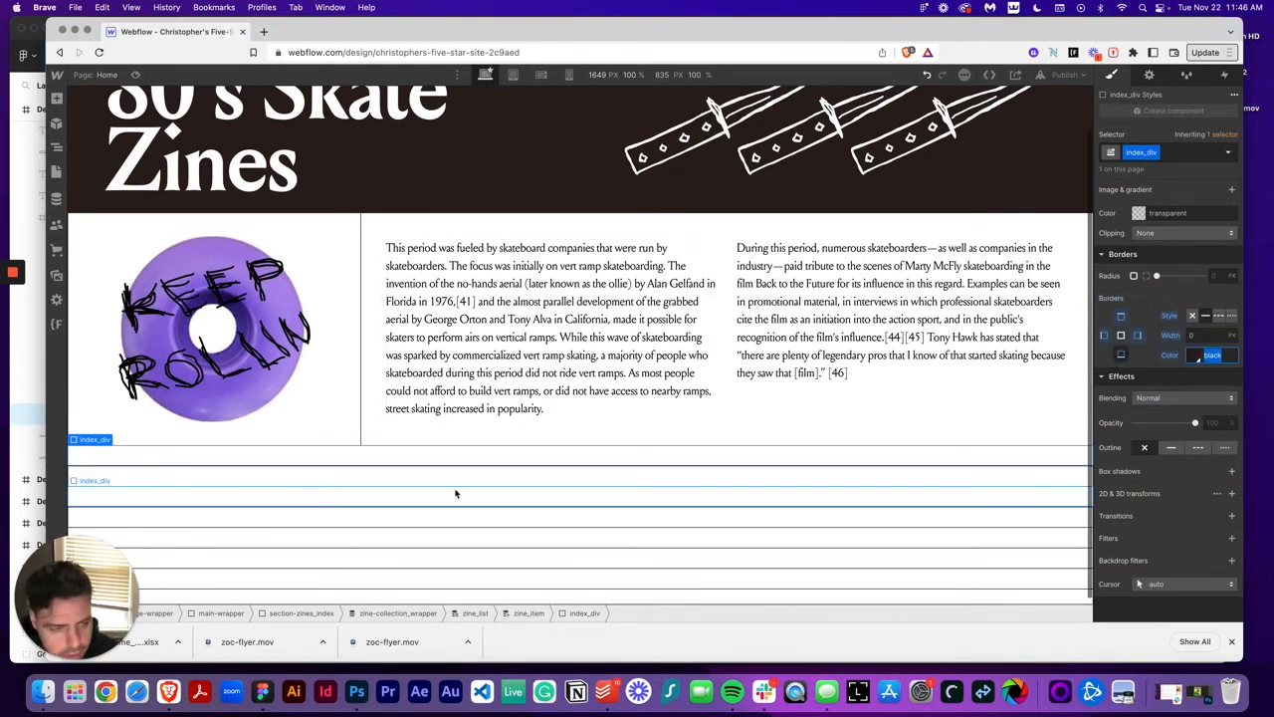
{"action": "left_click", "coordinate": [497, 499]}
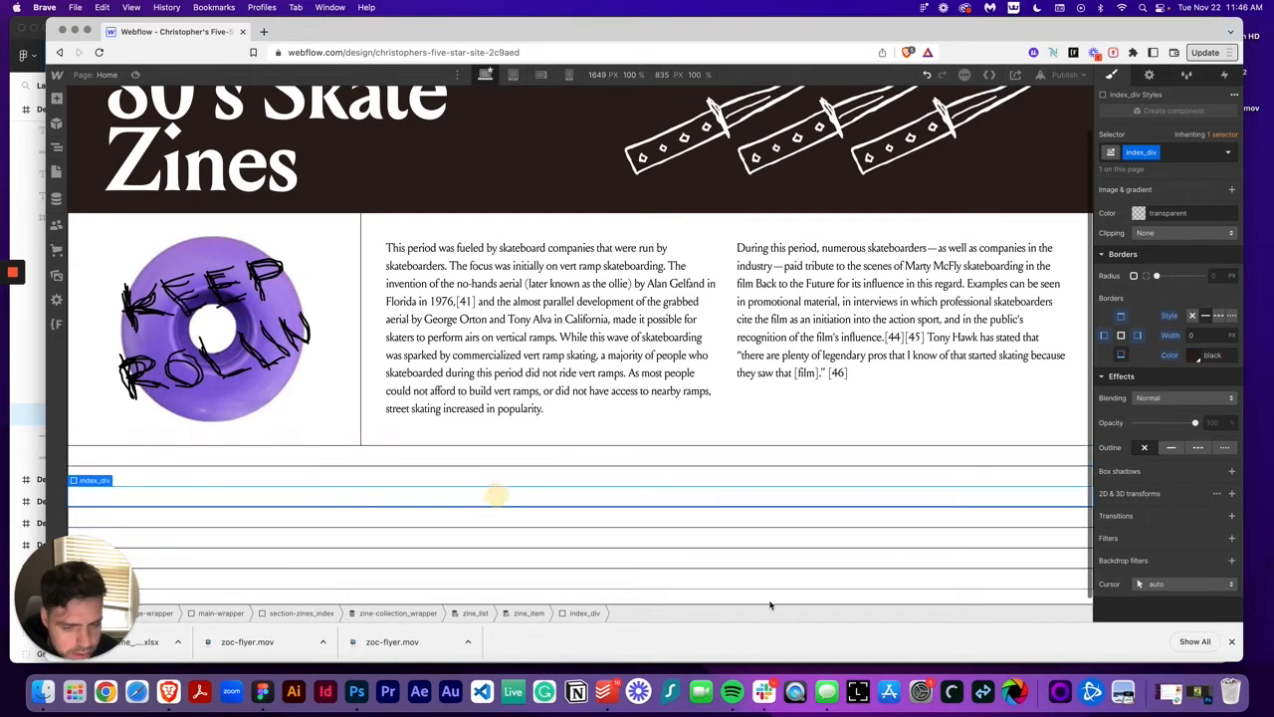
{"action": "left_click", "coordinate": [402, 351]}
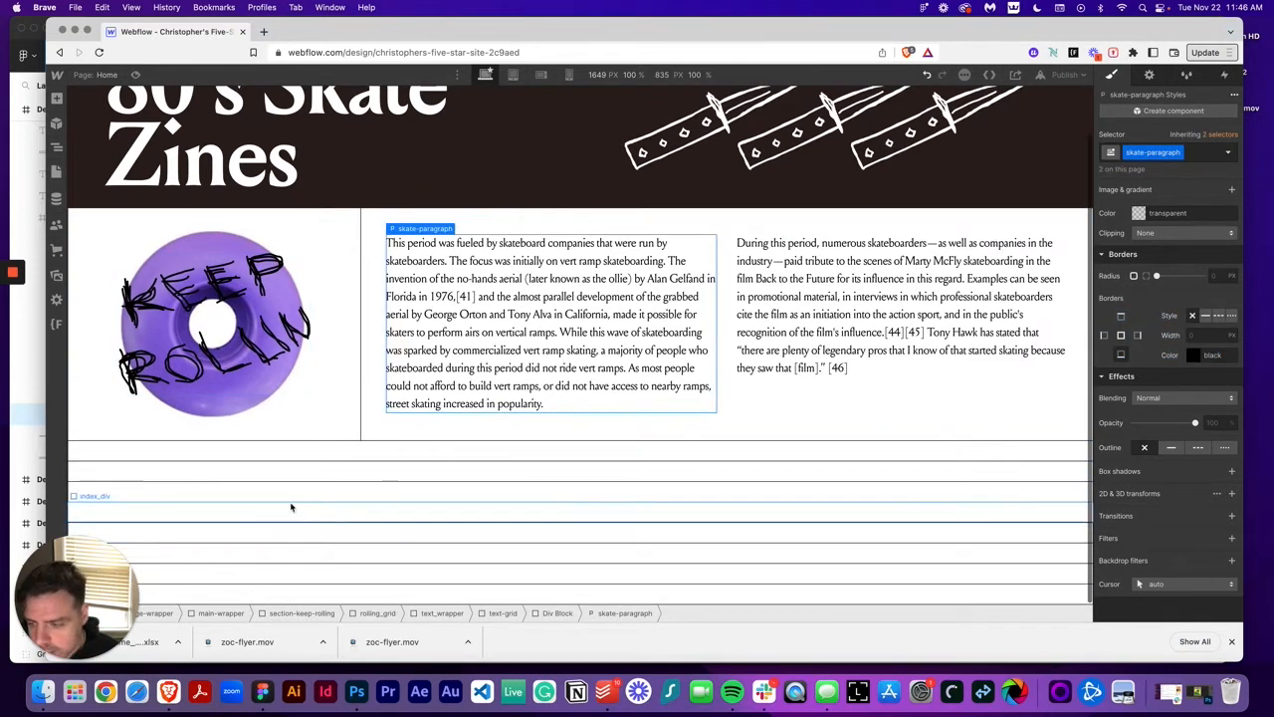
{"action": "left_click", "coordinate": [177, 448]}
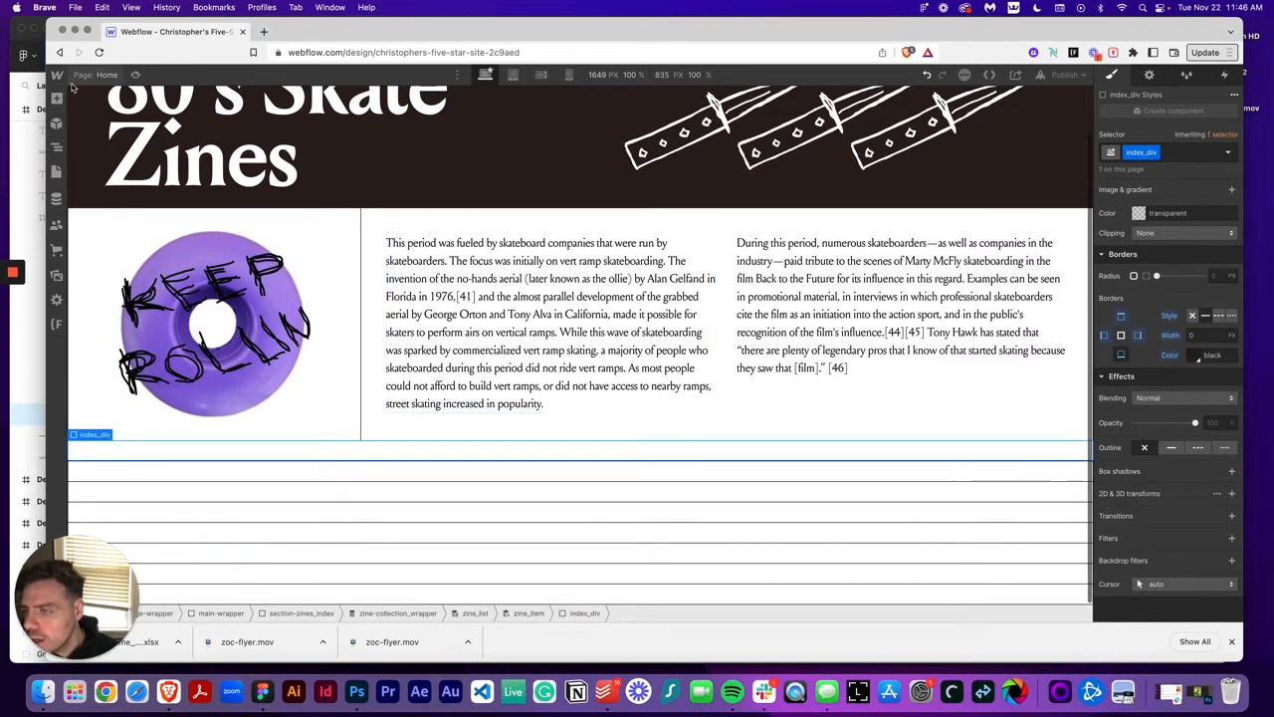
Step: Set the left padding of index_div to 3.75rem
{"action": "scroll", "coordinate": [1161, 346], "scroll_direction": "up", "scroll_amount": 10}
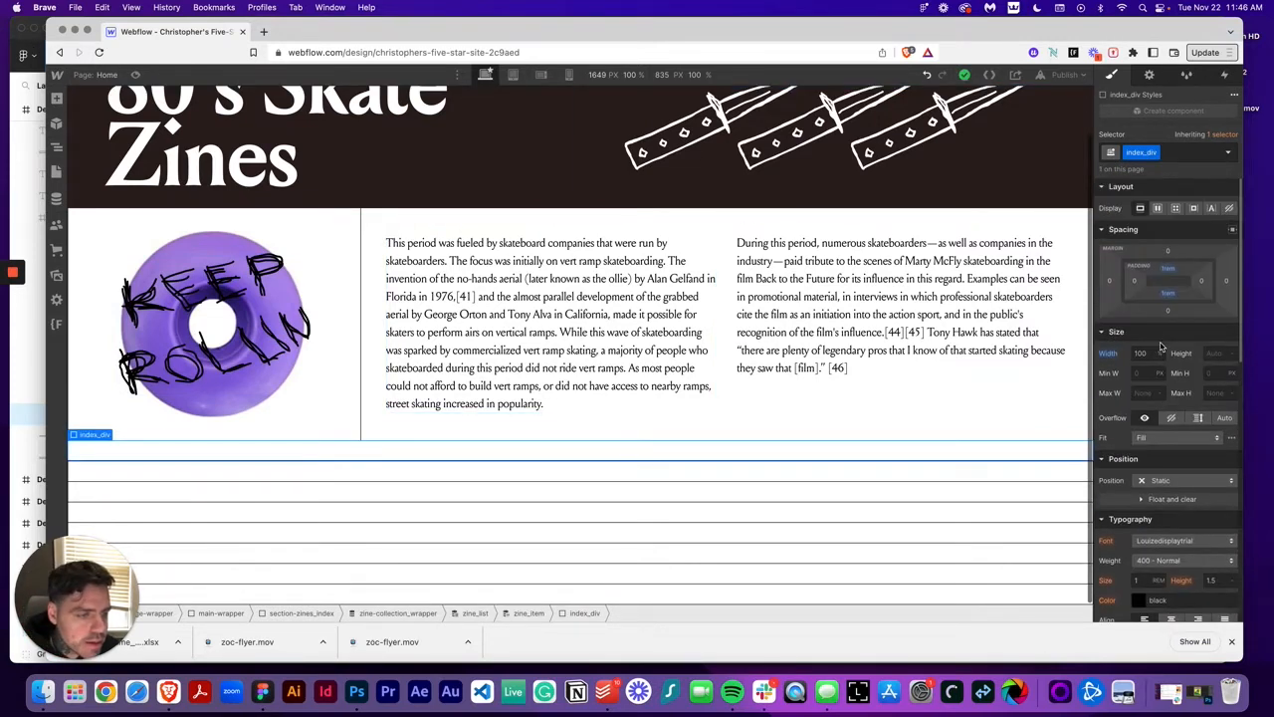
{"action": "left_click", "coordinate": [1136, 285]}
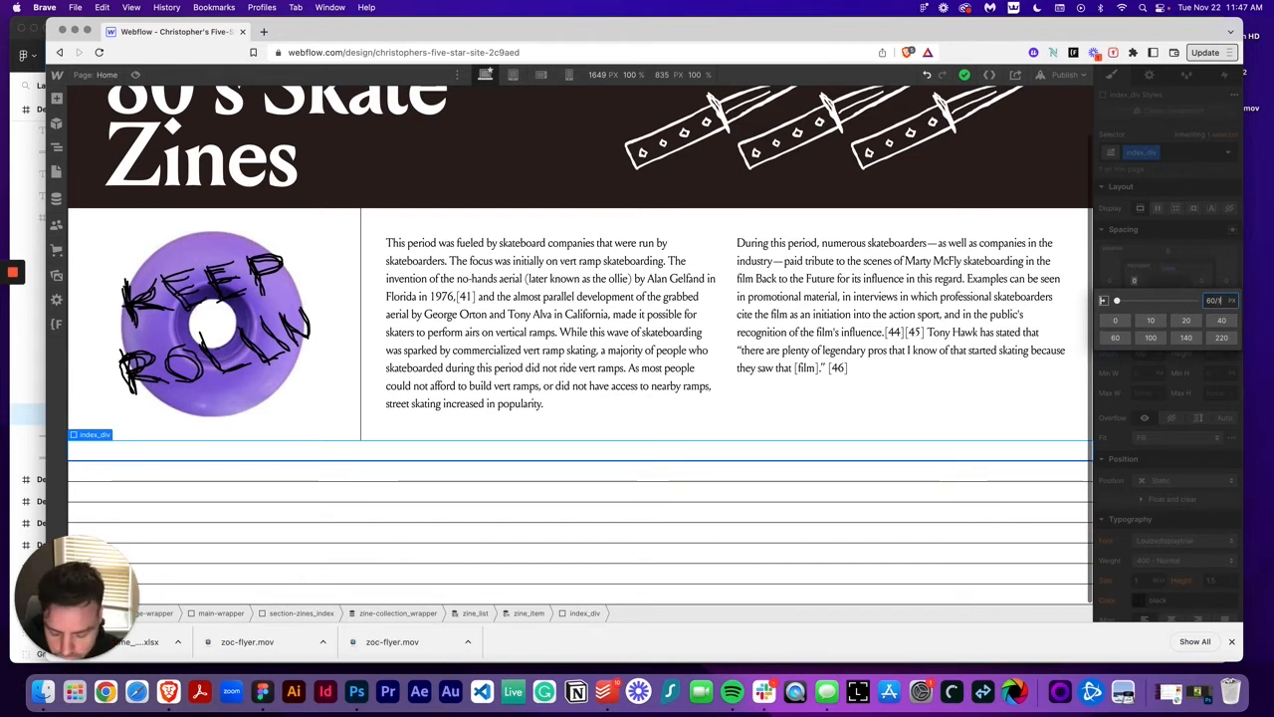
{"action": "key", "text": "Return"}
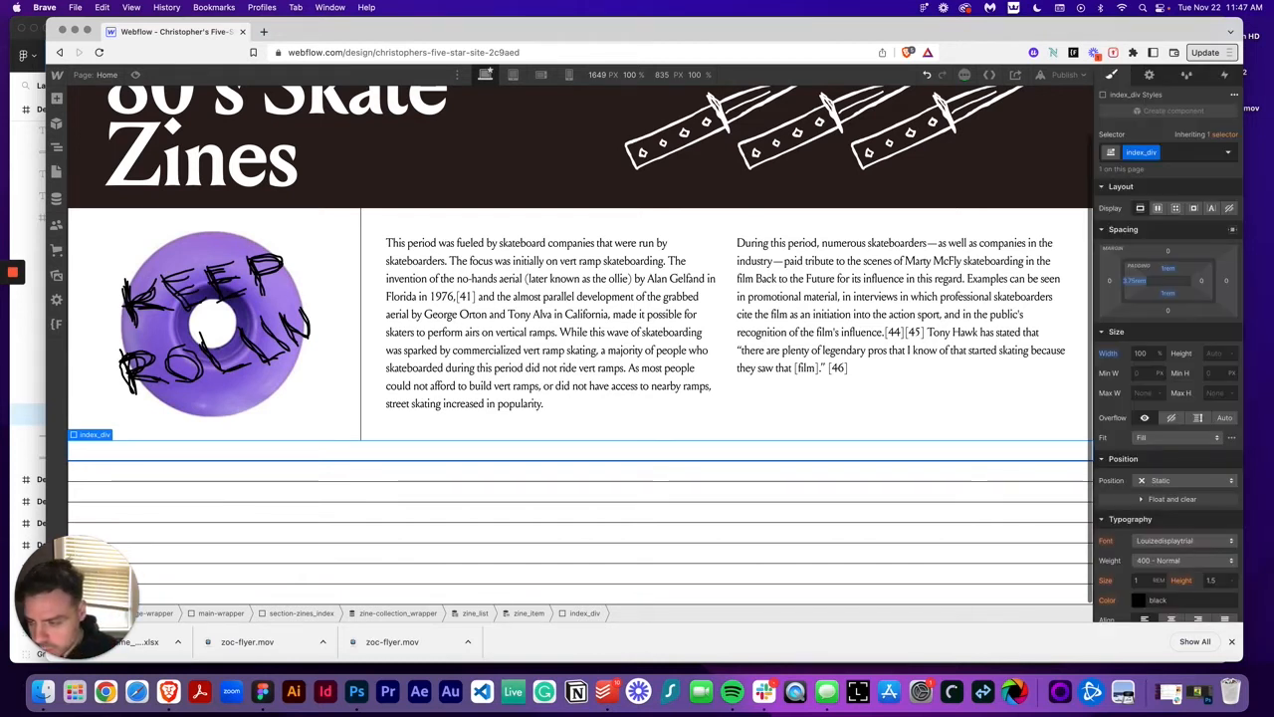
Step: Add an H1 heading to the zine collection item and nest it inside index_div
{"action": "scroll", "coordinate": [1142, 271], "scroll_direction": "down", "scroll_amount": 2}
{"action": "scroll", "coordinate": [513, 407], "scroll_direction": "up", "scroll_amount": 1}
{"action": "scroll", "coordinate": [419, 381], "scroll_direction": "down", "scroll_amount": 1}
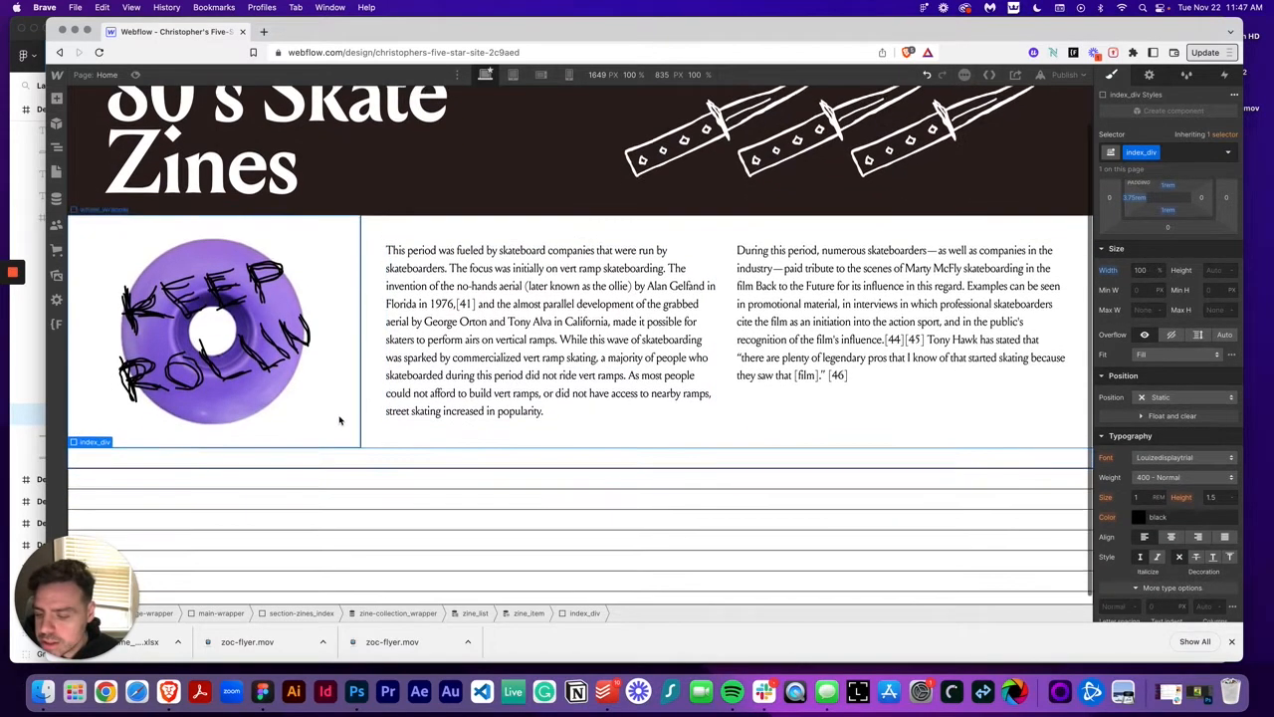
{"action": "left_click", "coordinate": [57, 98]}
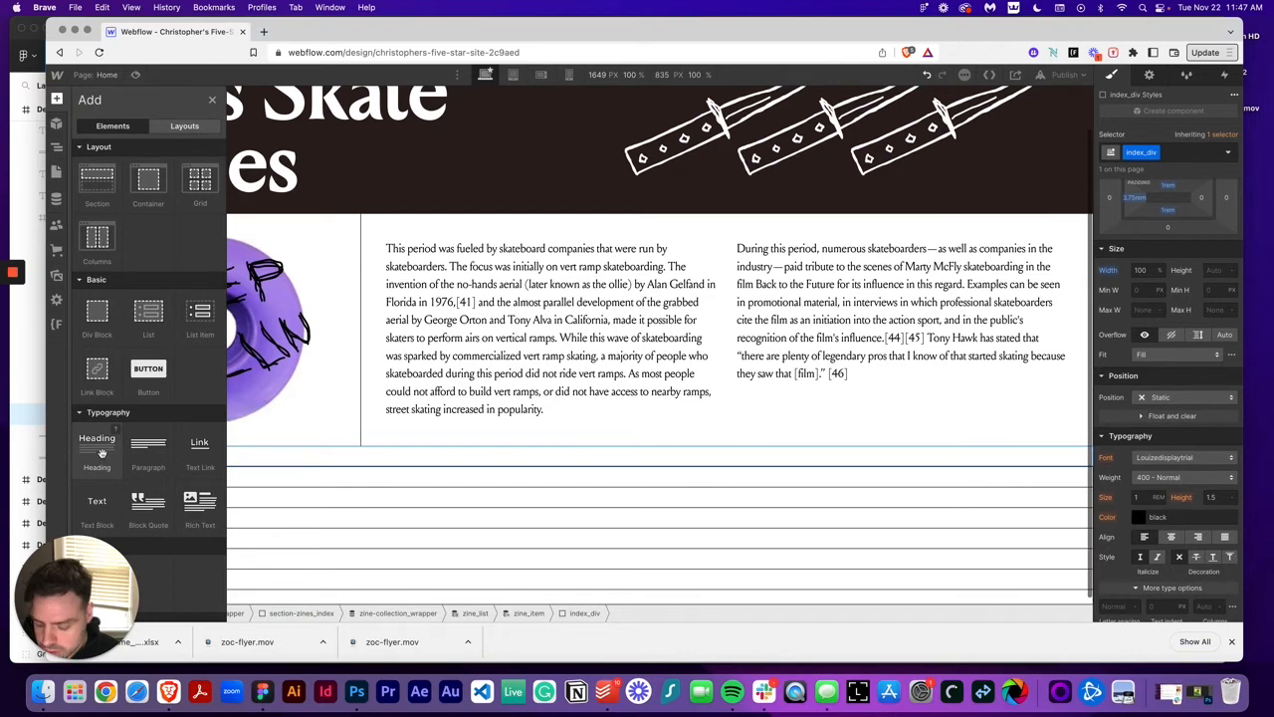
{"action": "left_click_drag", "start_coordinate": [101, 452], "coordinate": [217, 462]}
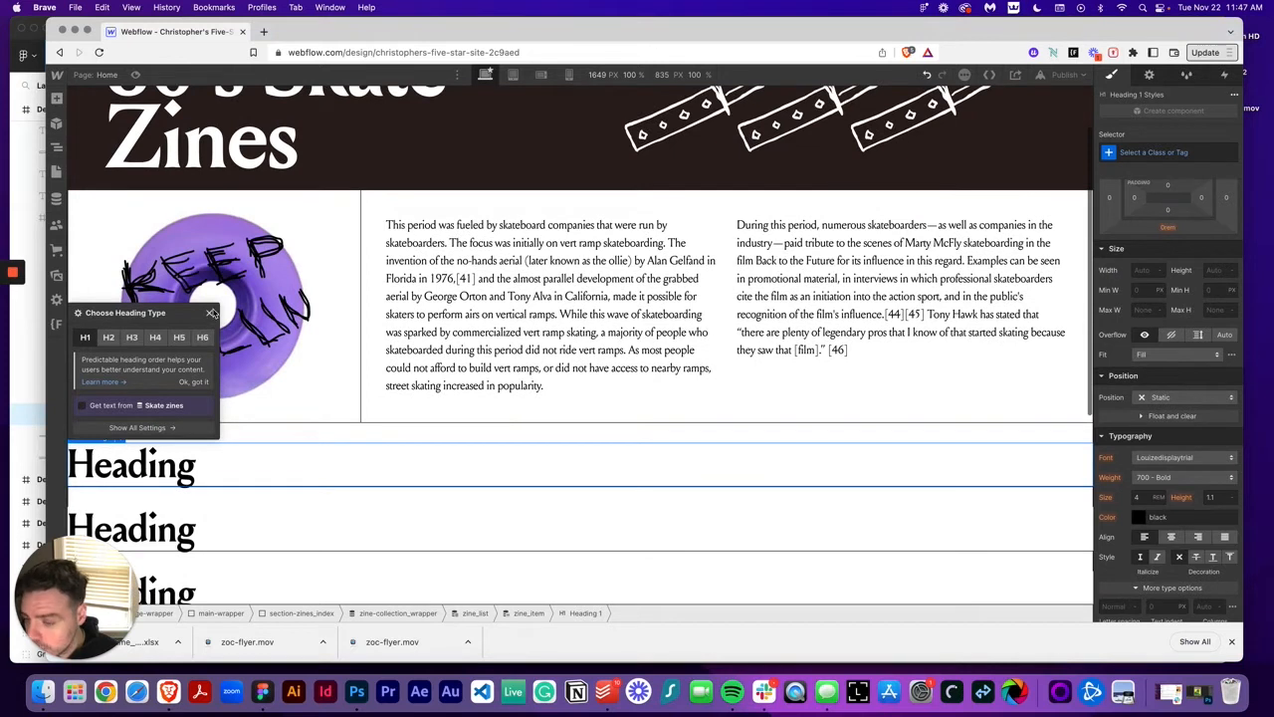
{"action": "left_click", "coordinate": [210, 313]}
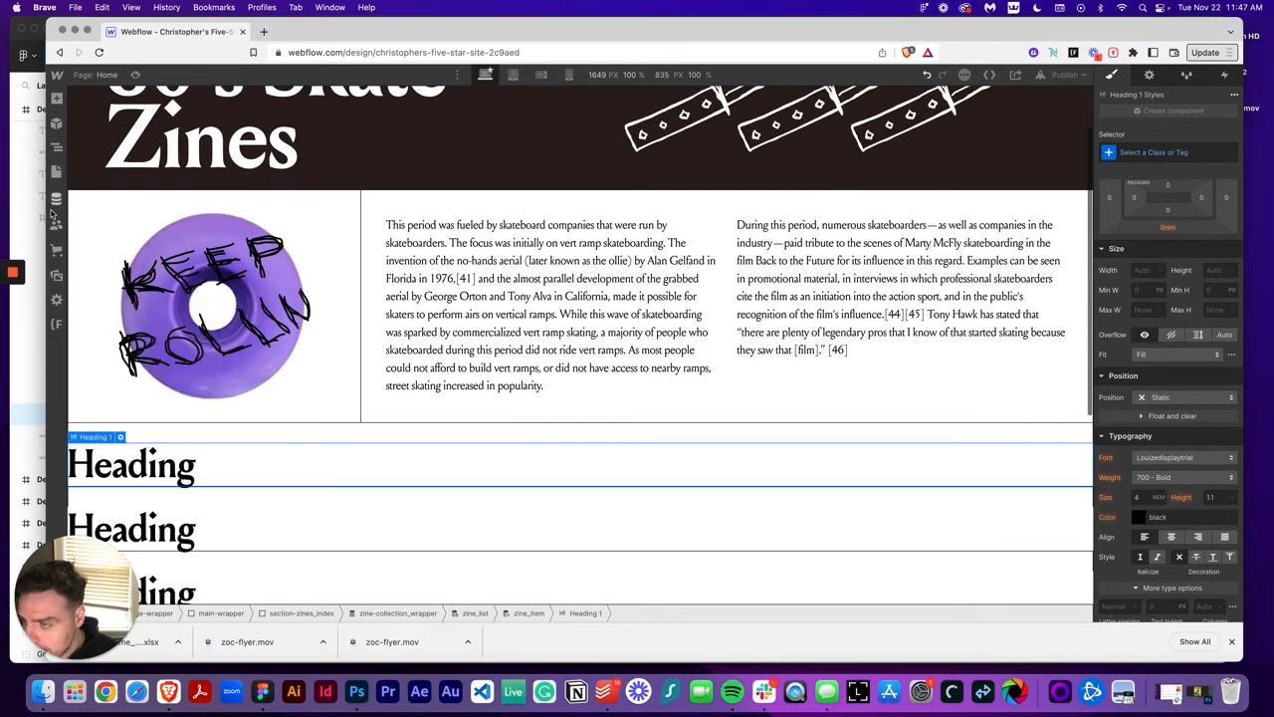
{"action": "left_click", "coordinate": [56, 147]}
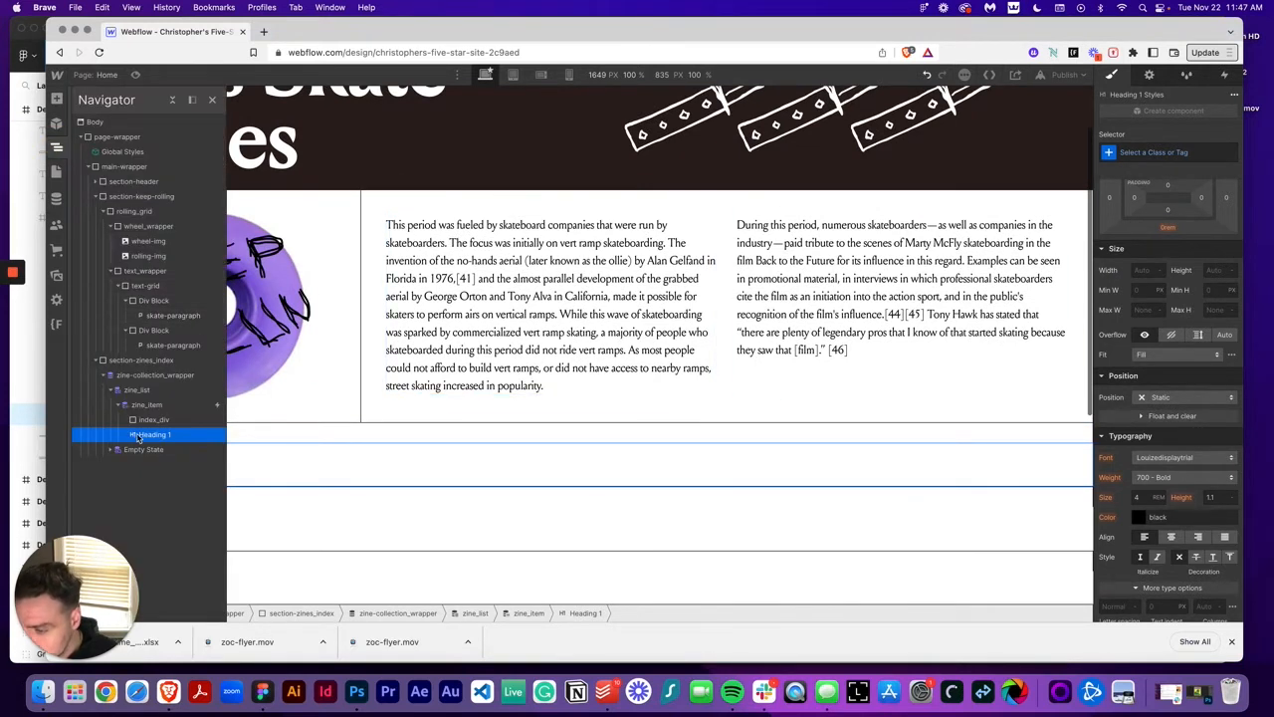
{"action": "mouse_move", "coordinate": [140, 437]}
{"action": "left_mouse_down"}
{"action": "mouse_move", "coordinate": [149, 421]}
{"action": "mouse_move", "coordinate": [129, 422]}
{"action": "left_mouse_up"}
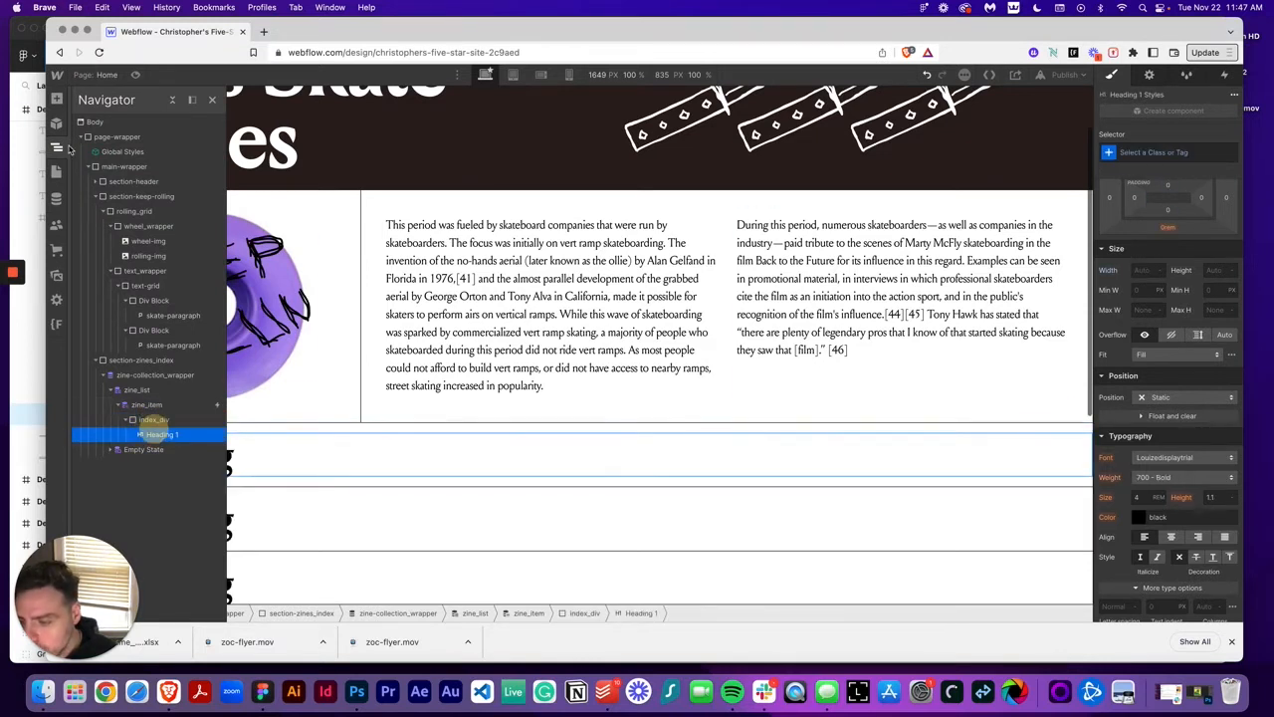
{"action": "left_click", "coordinate": [57, 146]}
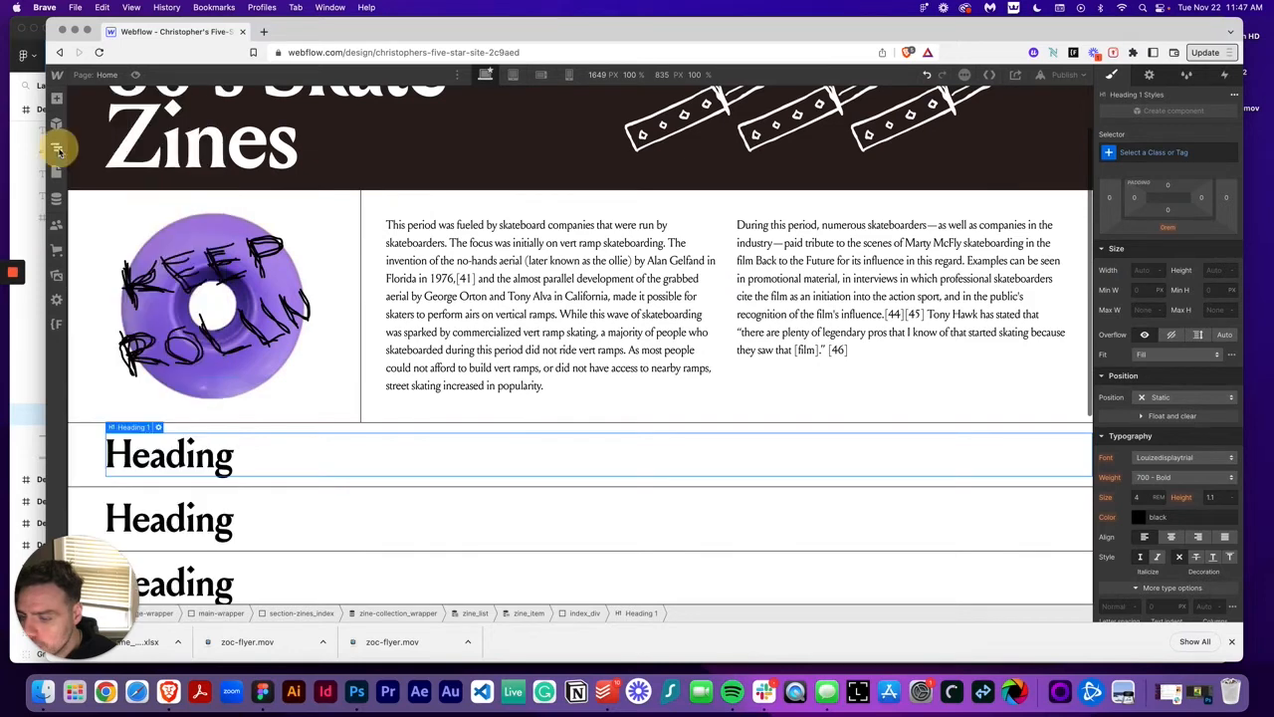
Step: Bind the heading's text to the Name field of the Skate zines collection and look over the resulting list
{"action": "scroll", "coordinate": [204, 423], "scroll_direction": "down", "scroll_amount": 3}
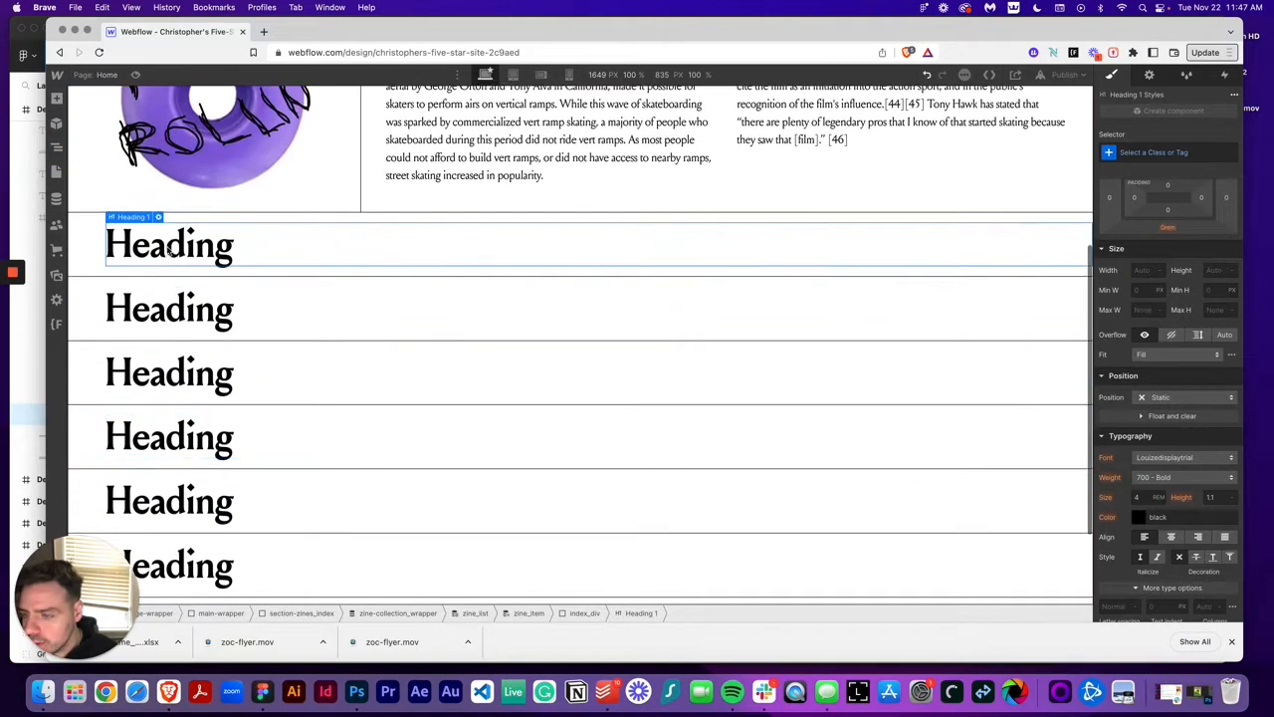
{"action": "left_click", "coordinate": [157, 216]}
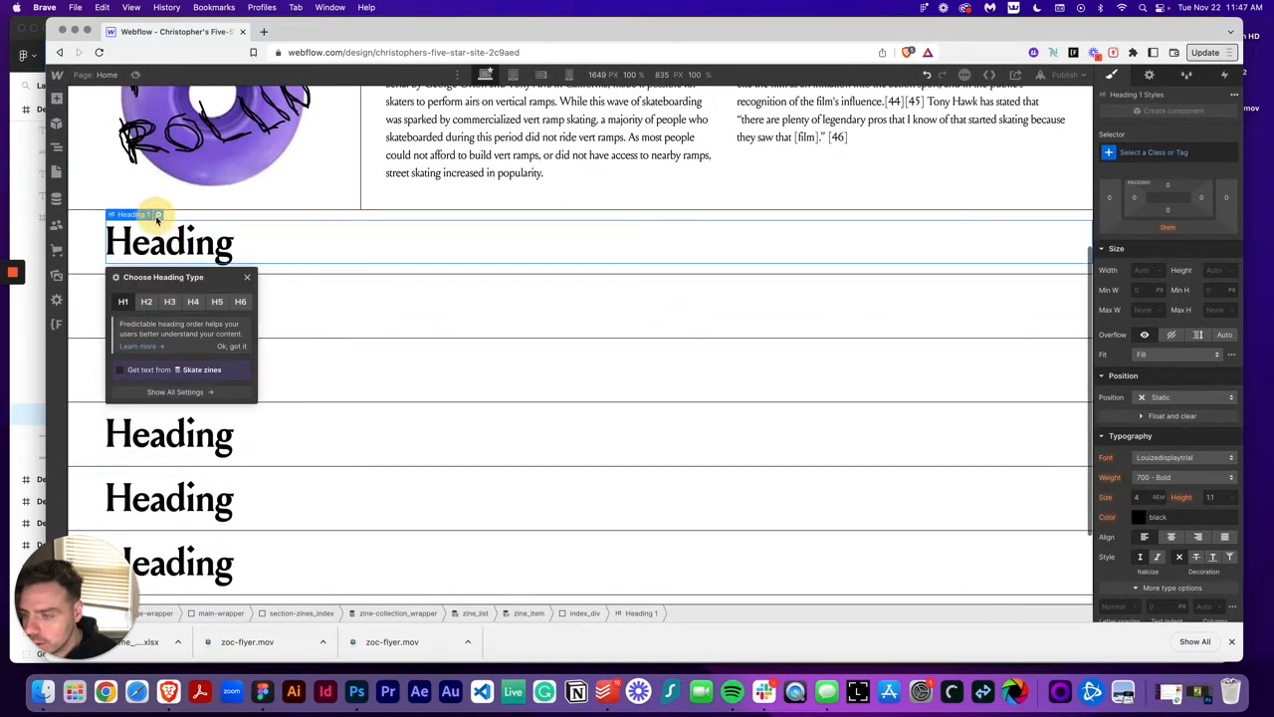
{"action": "left_click", "coordinate": [121, 370]}
{"action": "left_click", "coordinate": [150, 385]}
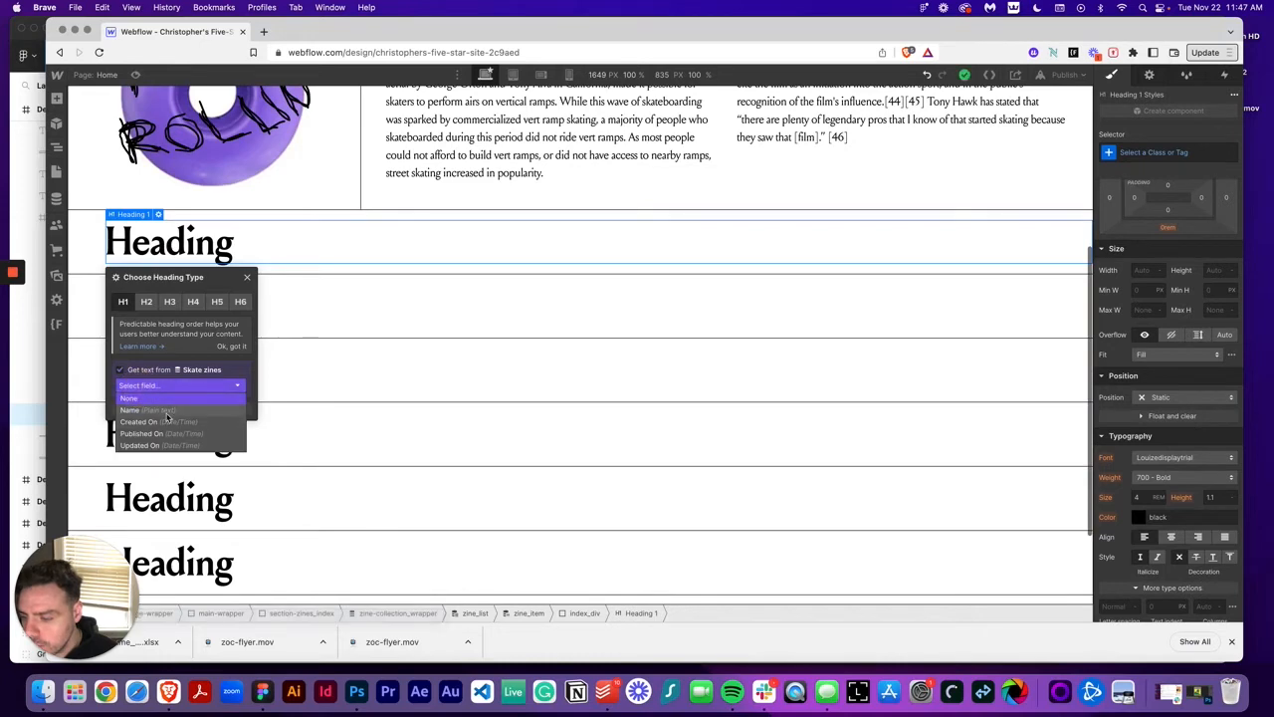
{"action": "left_click", "coordinate": [166, 414]}
{"action": "left_click", "coordinate": [247, 276]}
{"action": "scroll", "coordinate": [298, 368], "scroll_direction": "down", "scroll_amount": 2}
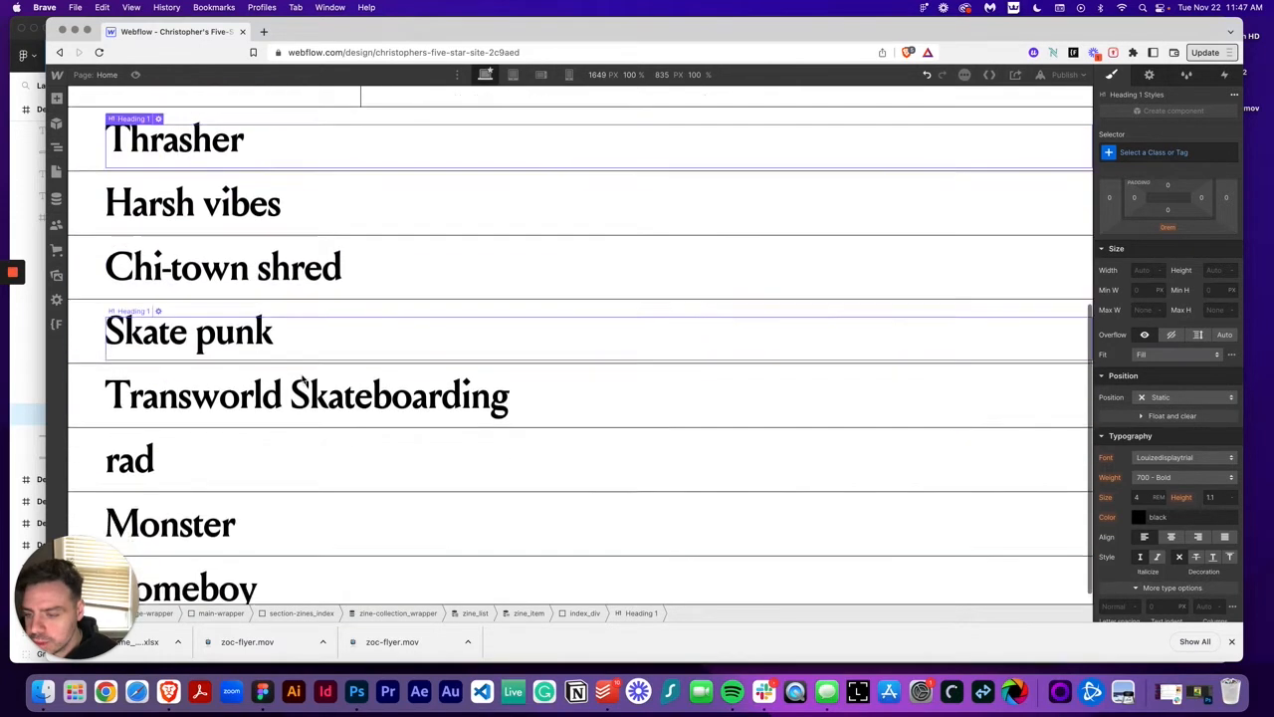
{"action": "scroll", "coordinate": [259, 443], "scroll_direction": "up", "scroll_amount": 4}
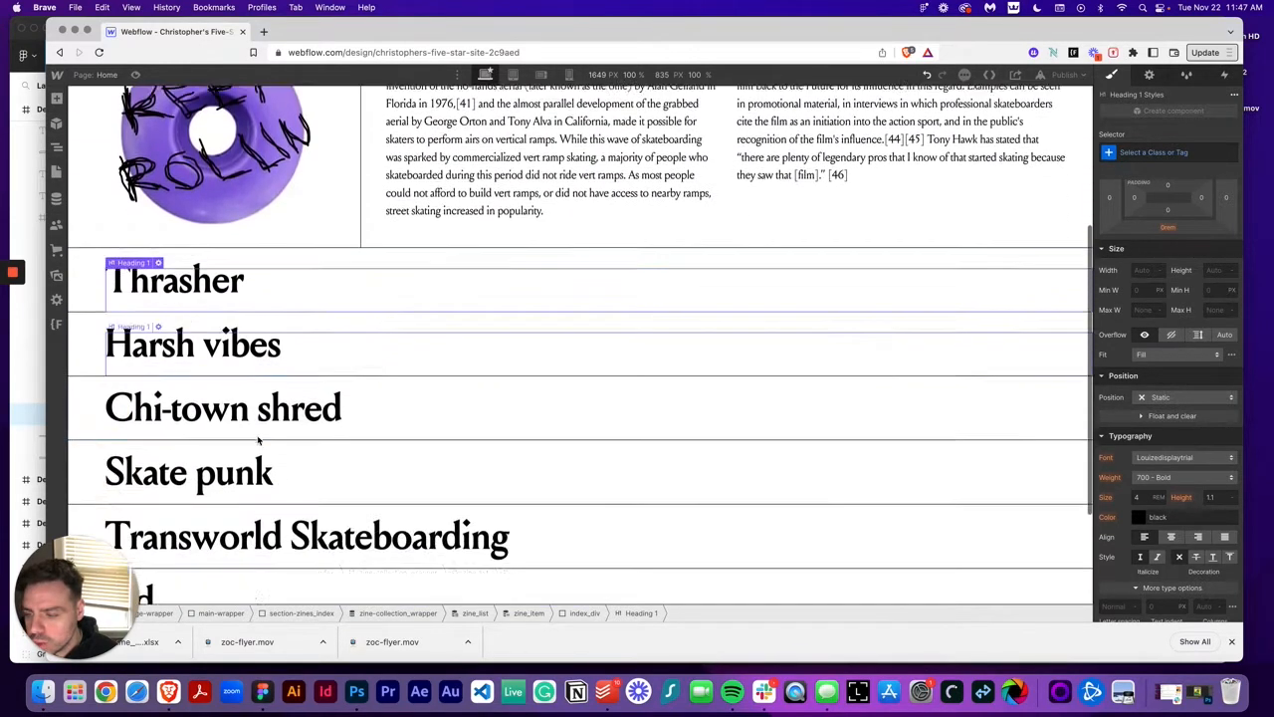
{"action": "scroll", "coordinate": [259, 441], "scroll_direction": "down", "scroll_amount": 3}
{"action": "scroll", "coordinate": [222, 489], "scroll_direction": "up", "scroll_amount": 5}
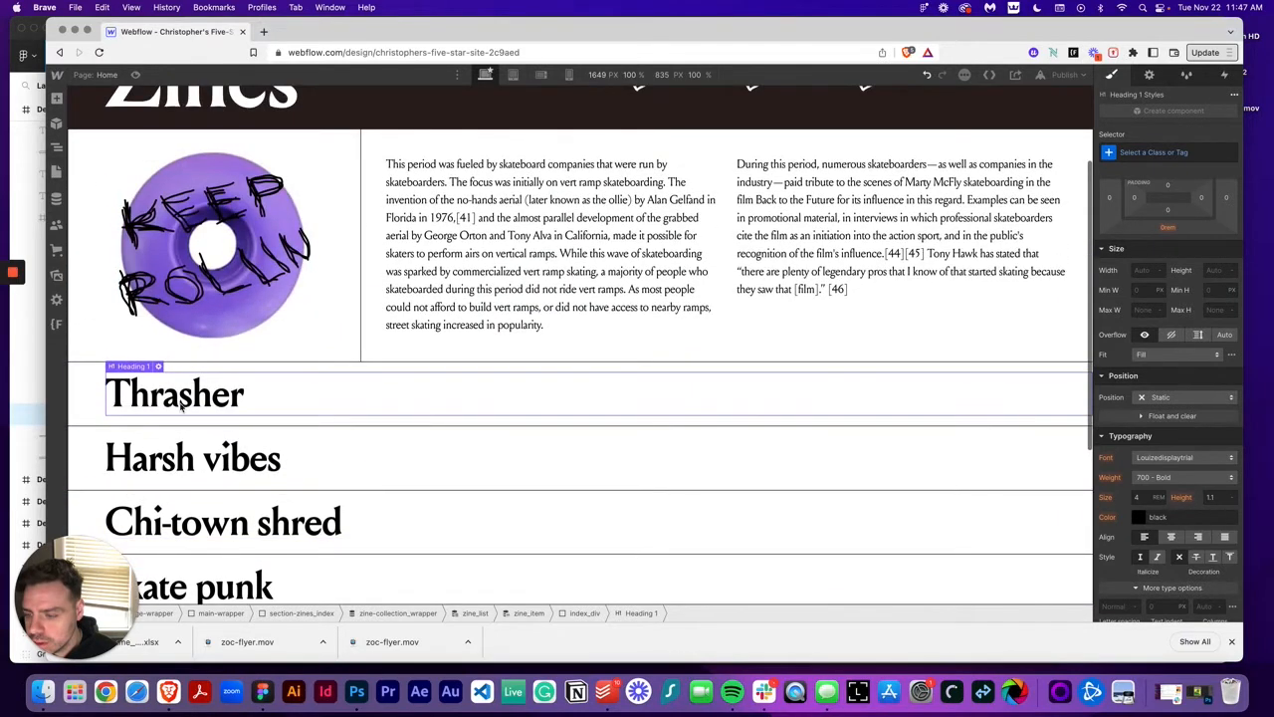
{"action": "scroll", "coordinate": [181, 403], "scroll_direction": "down", "scroll_amount": 5}
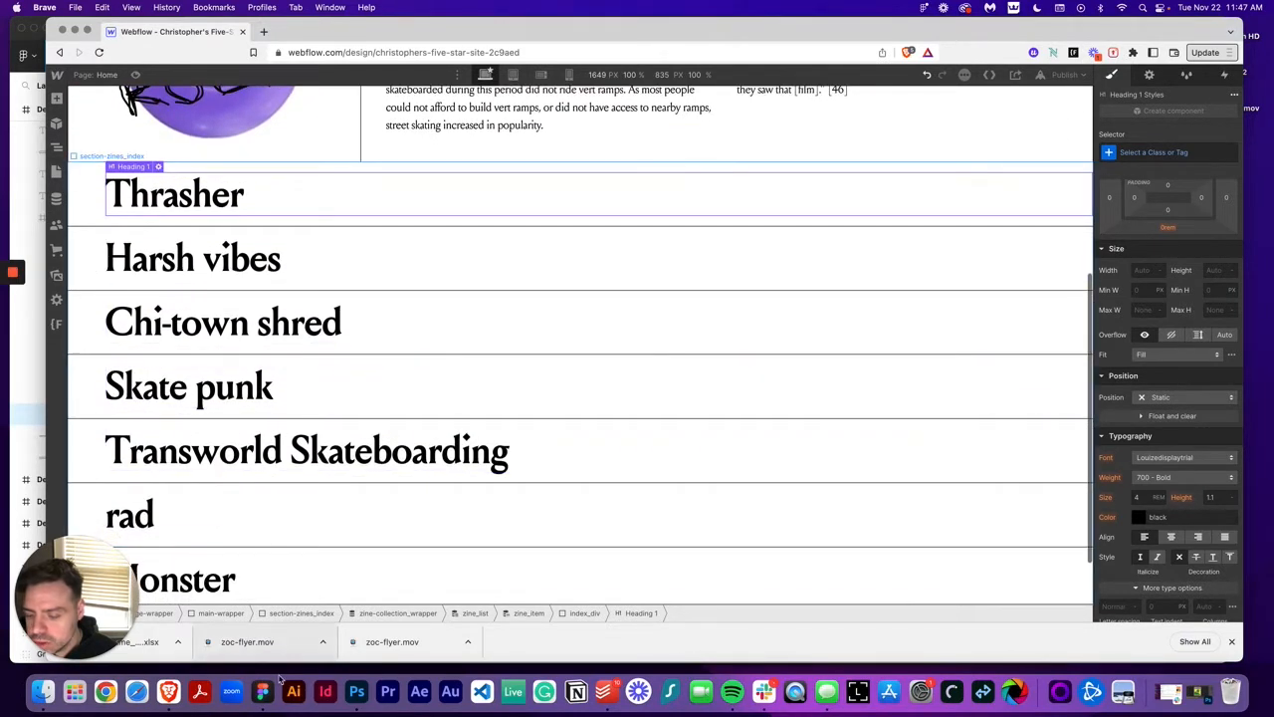
Step: Inspect the Transworld Skateboarding text in the Figma design, and apply Capitalize to the zine heading in Webflow
{"action": "left_click", "coordinate": [261, 691]}
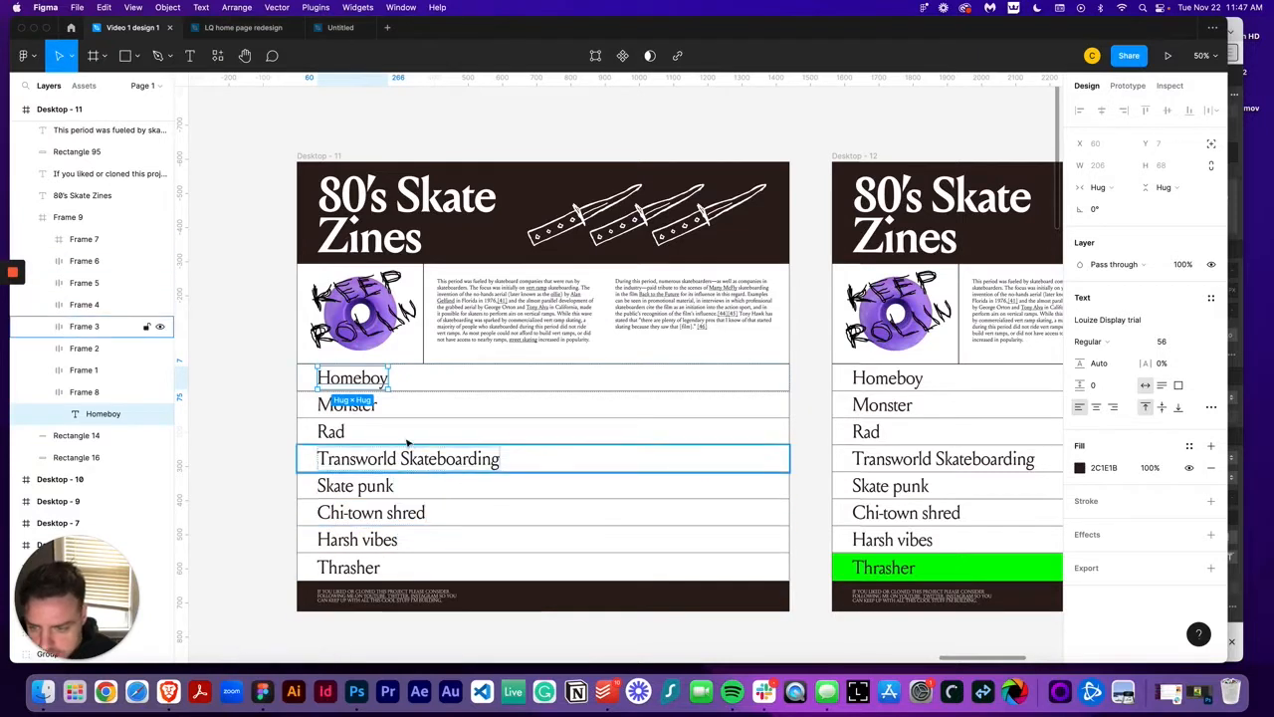
{"action": "left_click", "coordinate": [460, 461]}
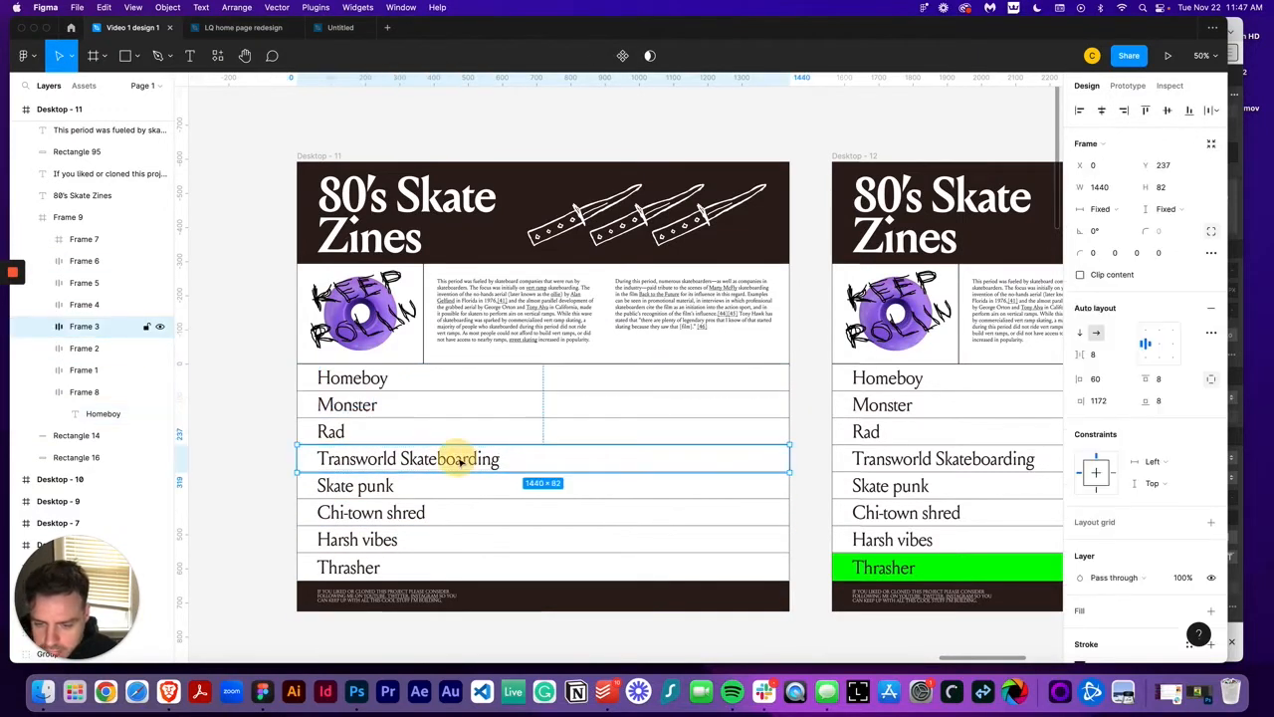
{"action": "double_click", "coordinate": [368, 456]}
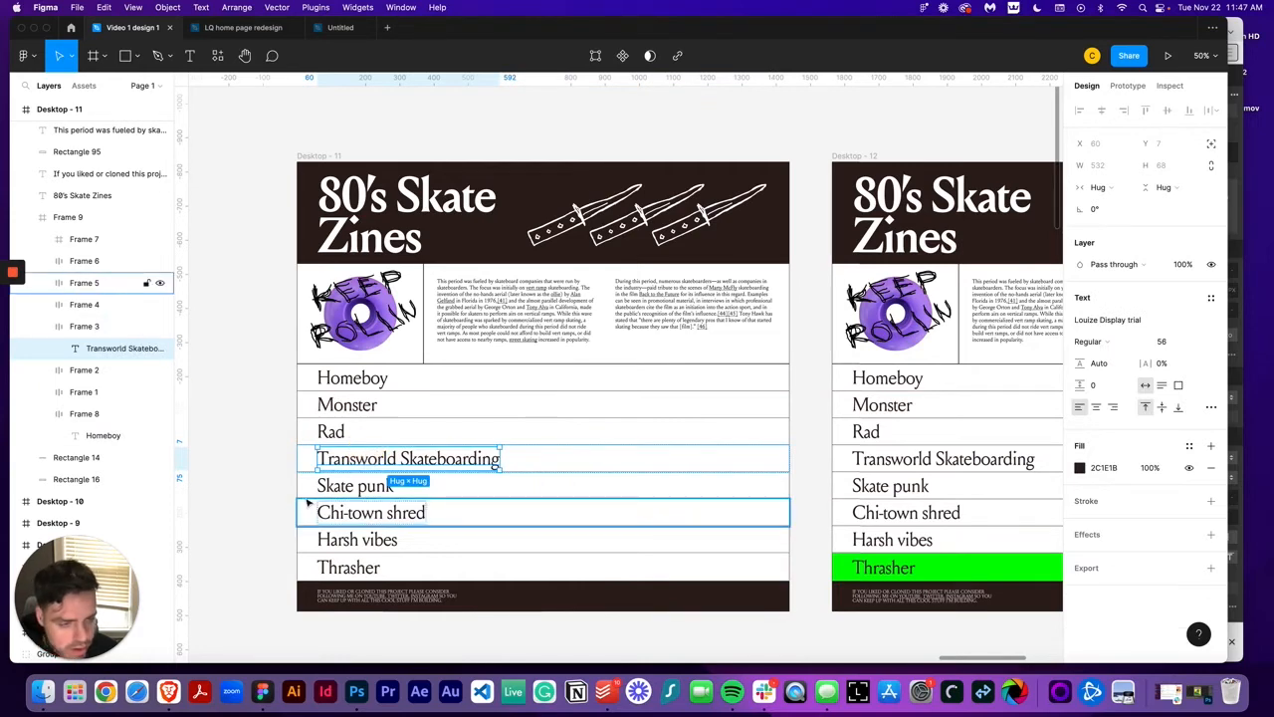
{"action": "left_click", "coordinate": [168, 691]}
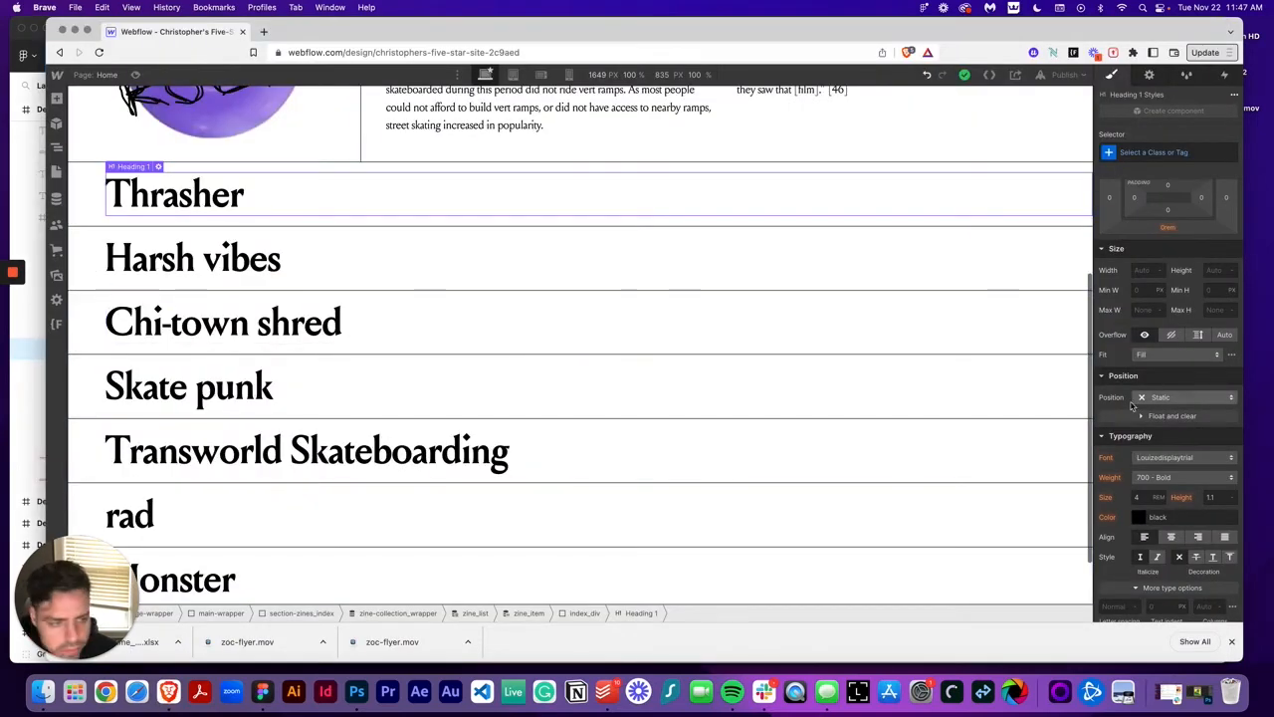
{"action": "scroll", "coordinate": [1183, 510], "scroll_direction": "down", "scroll_amount": 3}
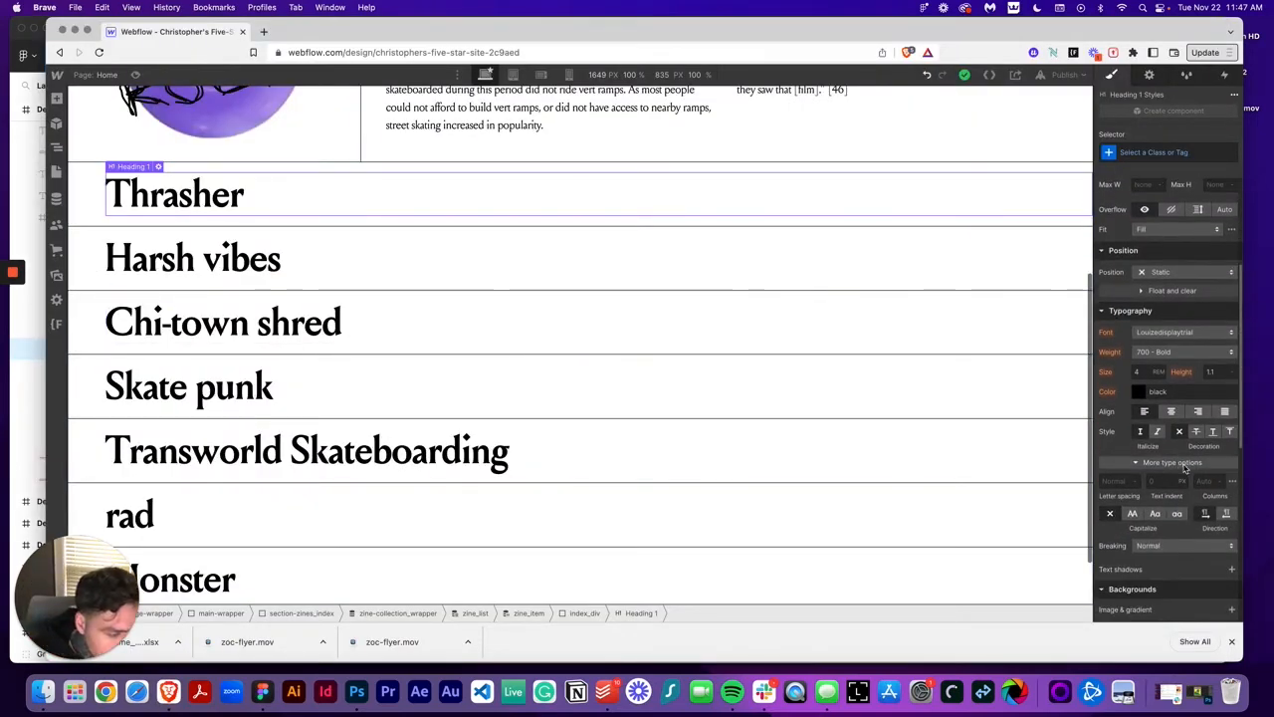
{"action": "left_click", "coordinate": [1155, 513]}
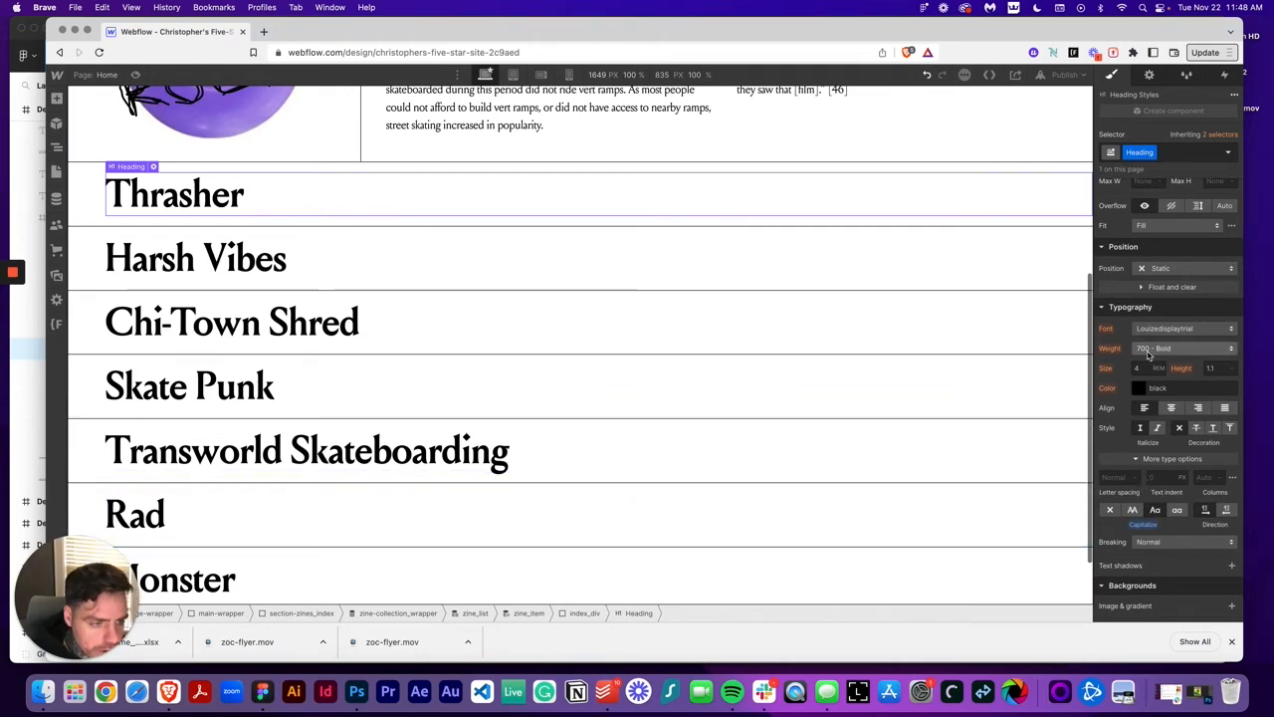
Step: Set the font weight of the zine heading to 400 - Normal
{"action": "left_click", "coordinate": [1149, 349]}
{"action": "left_click", "coordinate": [1162, 299]}
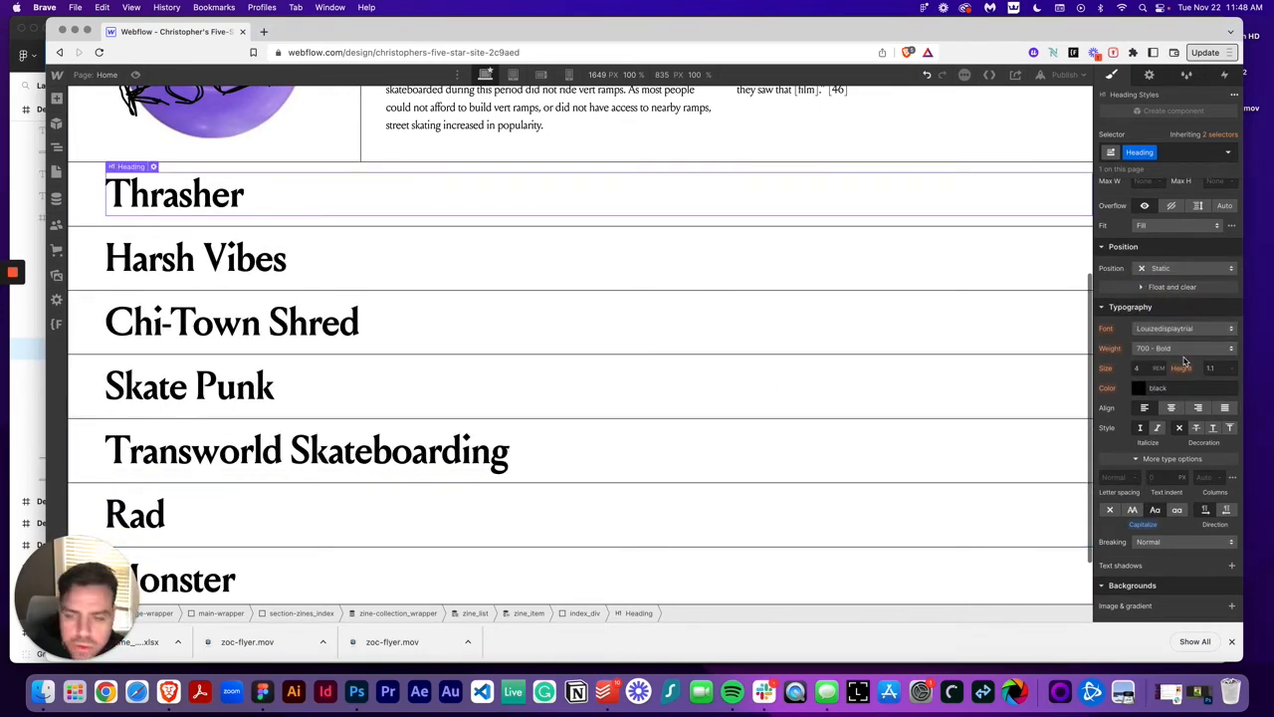
{"action": "left_click", "coordinate": [1187, 348]}
{"action": "left_click", "coordinate": [1184, 313]}
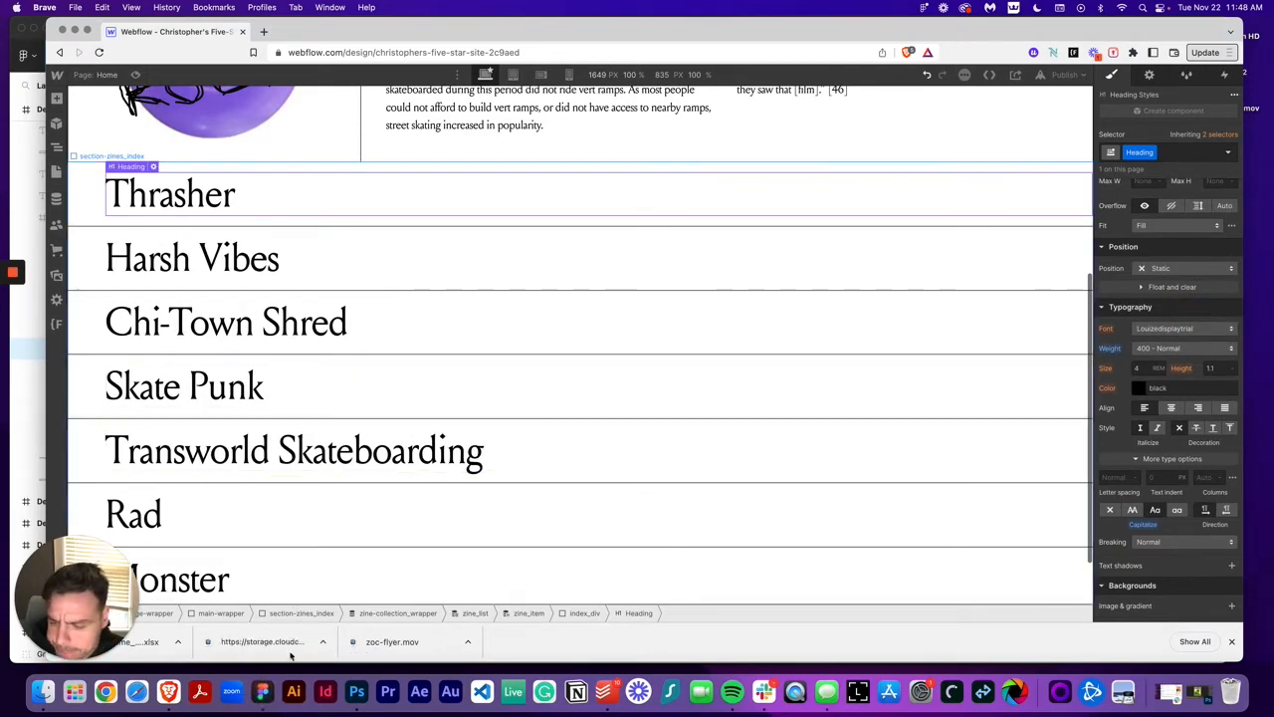
Step: Check the row text size in Figma, set the Webflow zine heading's font size to 56/16 rem, and dismiss the browser's downloads bar
{"action": "left_click", "coordinate": [262, 690]}
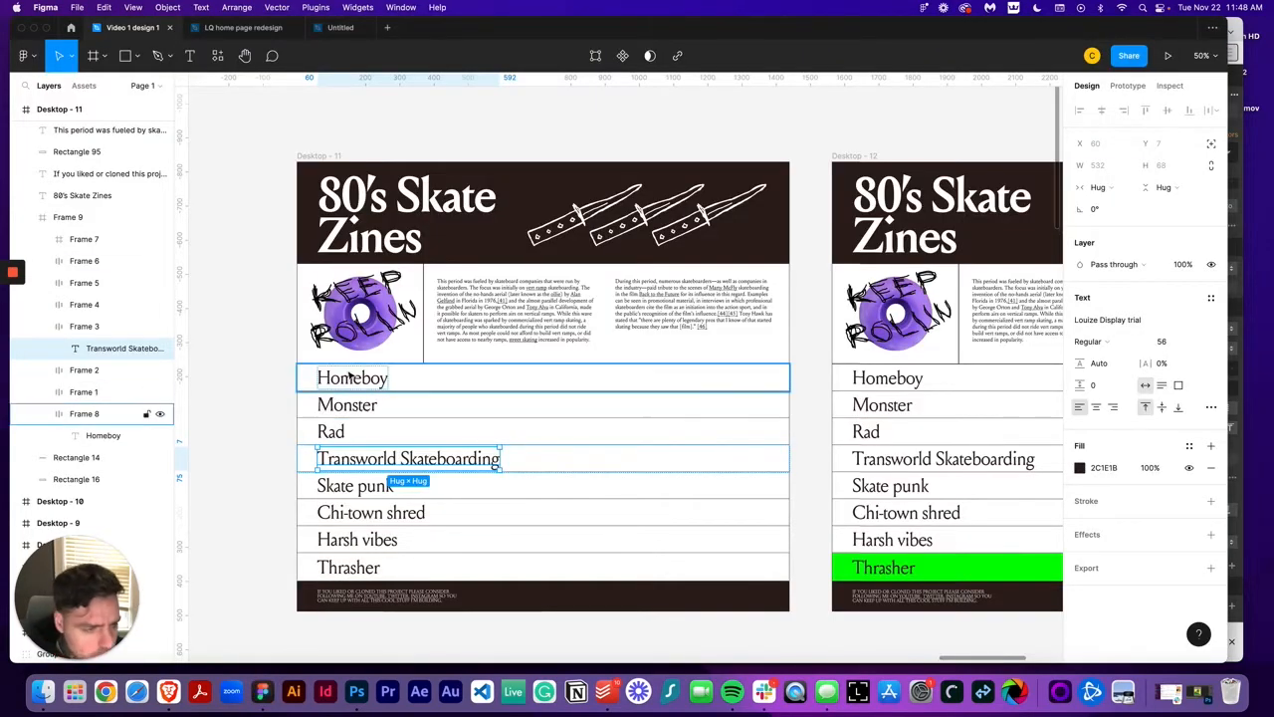
{"action": "left_click", "coordinate": [168, 691]}
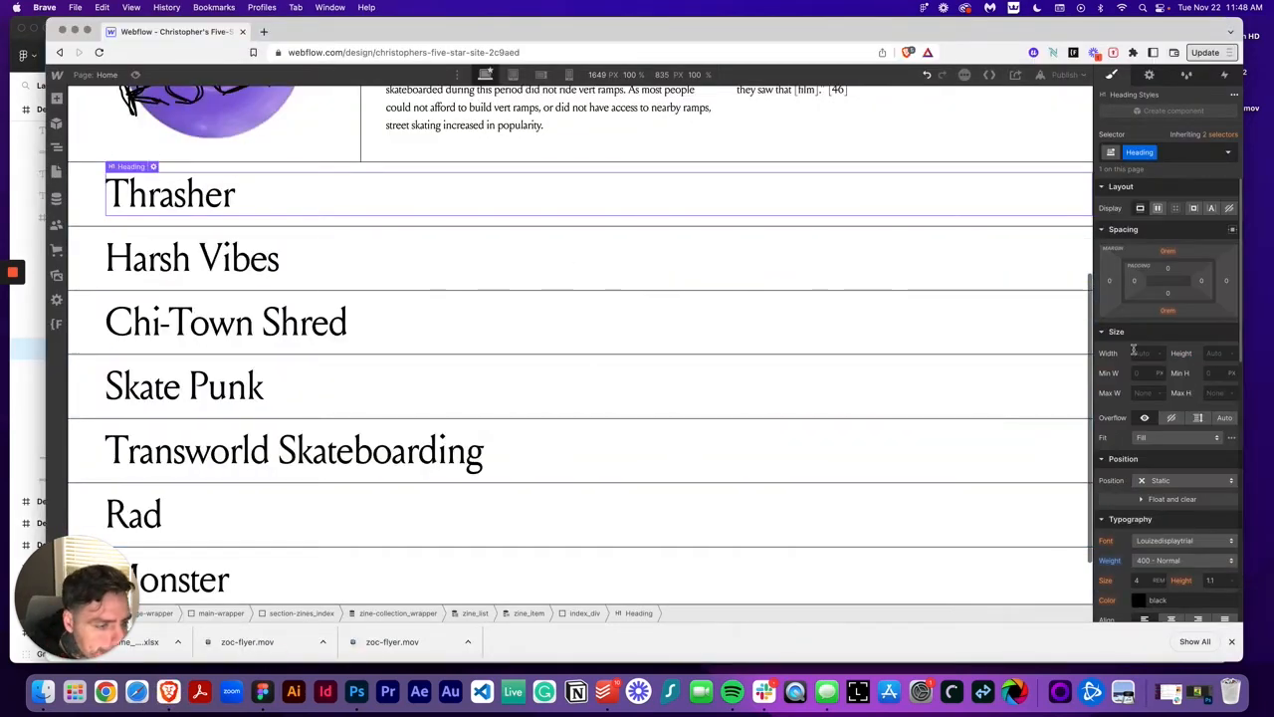
{"action": "scroll", "coordinate": [1145, 448], "scroll_direction": "down", "scroll_amount": 2}
{"action": "left_click", "coordinate": [1138, 538]}
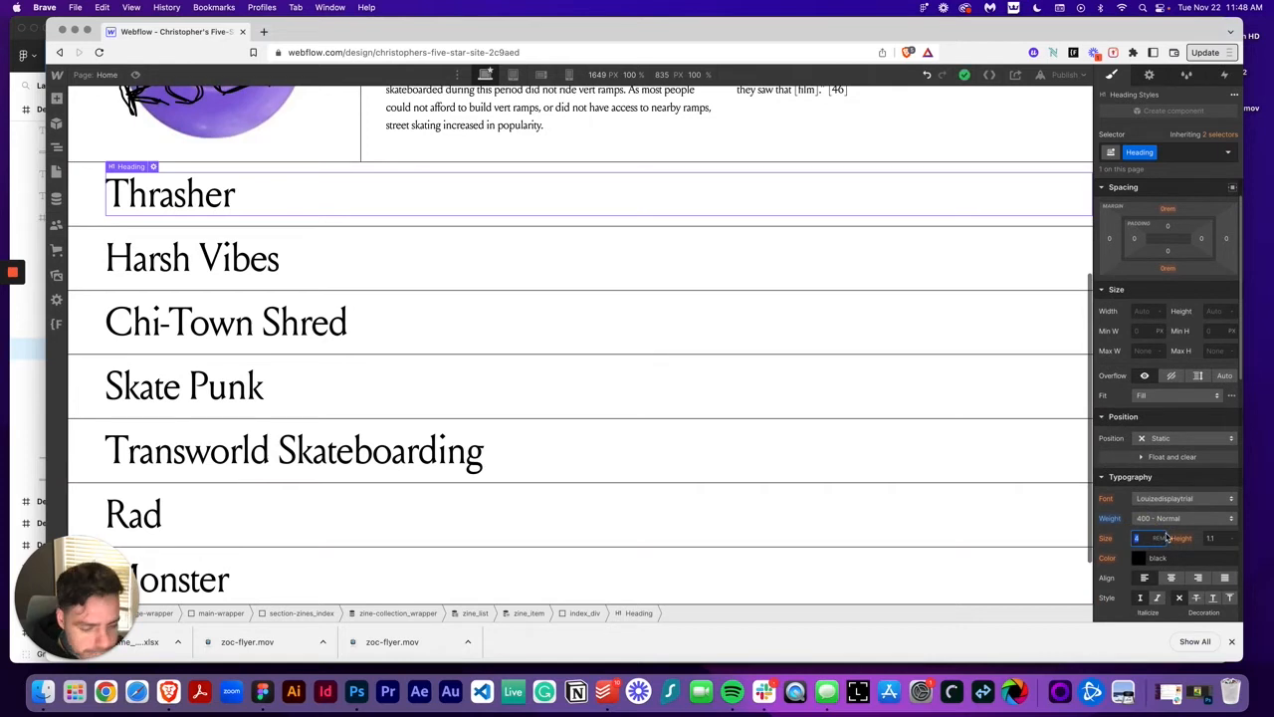
{"action": "type", "text": "56/16"}
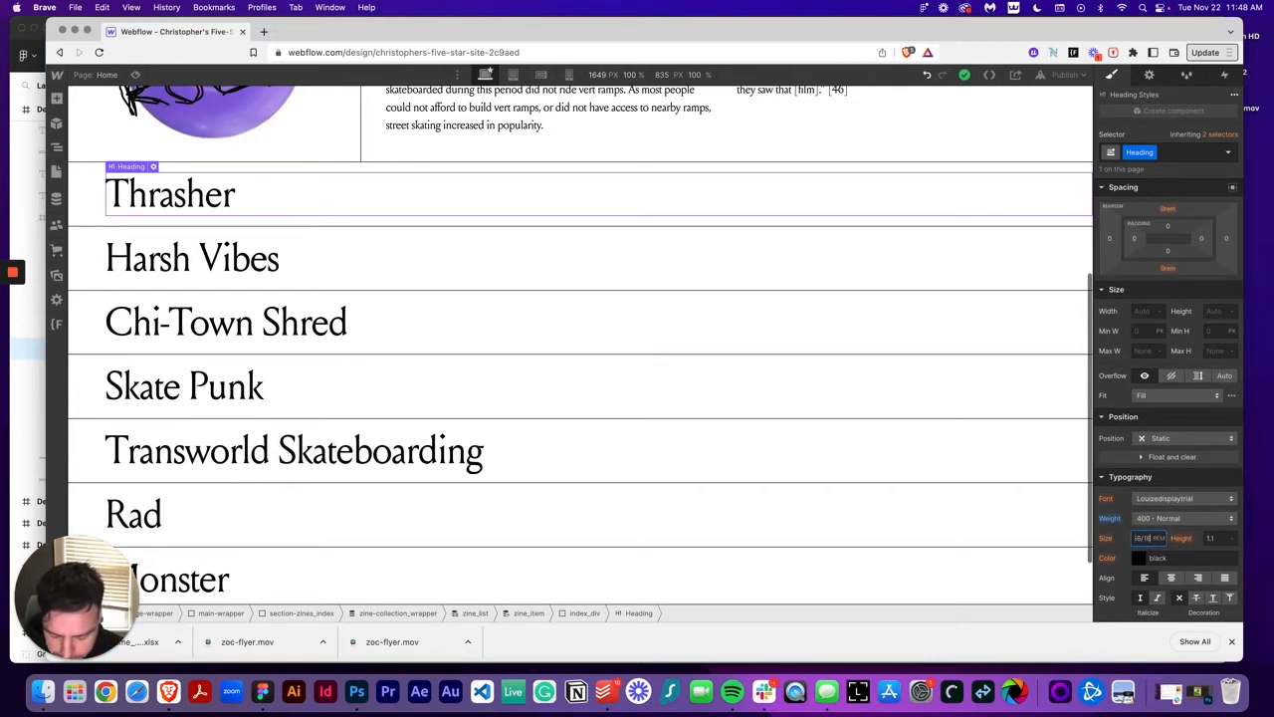
{"action": "key", "text": "Return"}
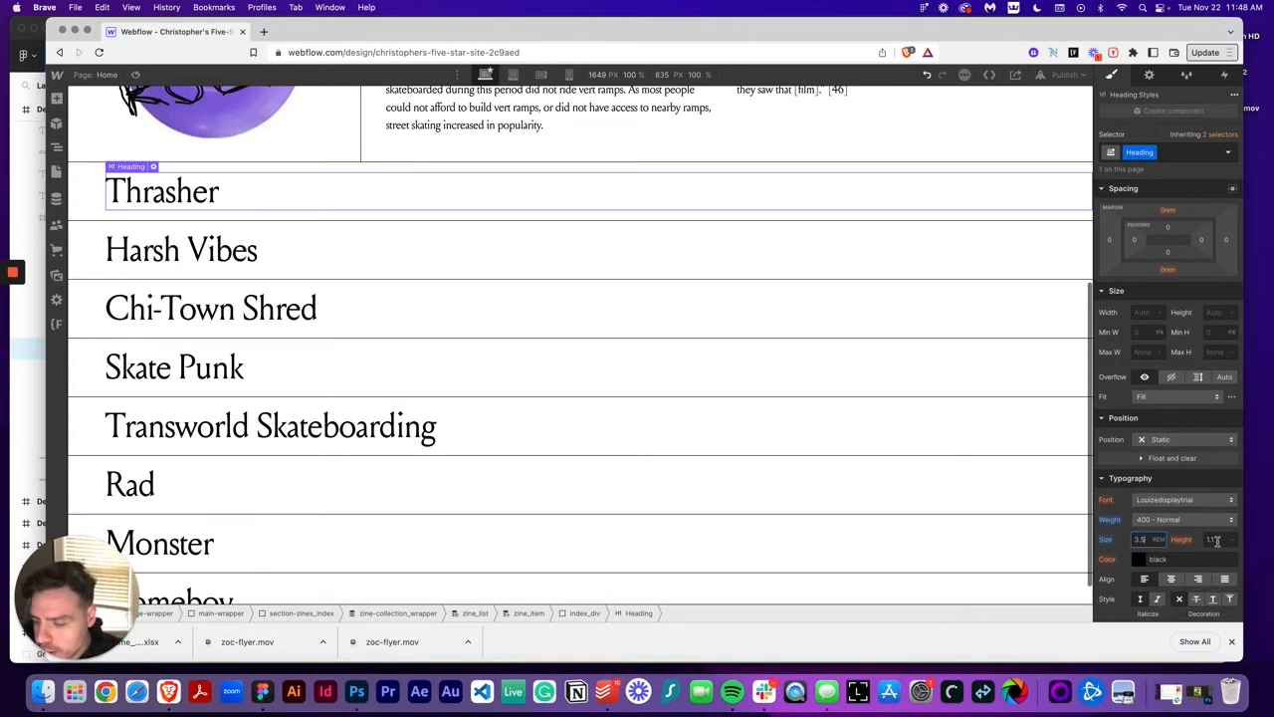
{"action": "left_click", "coordinate": [1234, 642]}
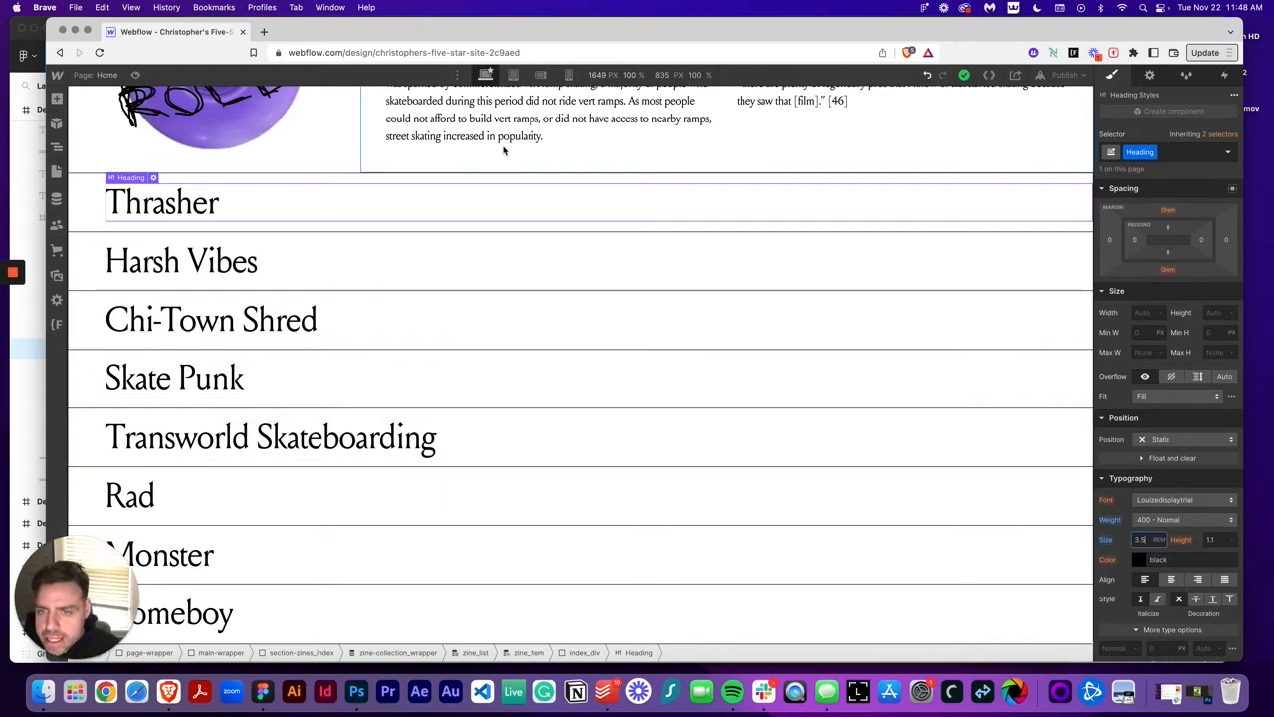
Step: Examine the highlighted Thrasher row and its cover image in Figma's Desktop - 12 frame, and bring up the element tree in Webflow
{"action": "left_click", "coordinate": [261, 692]}
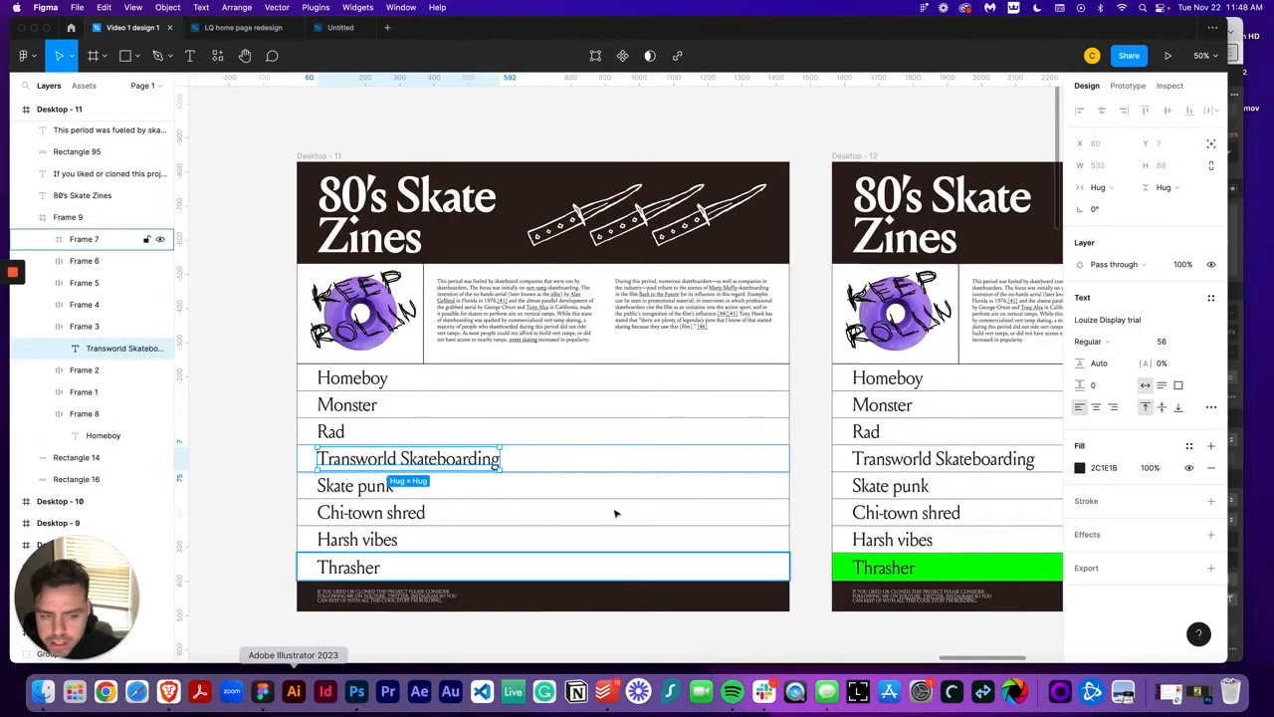
{"action": "scroll", "coordinate": [616, 513], "scroll_direction": "right", "scroll_amount": 10}
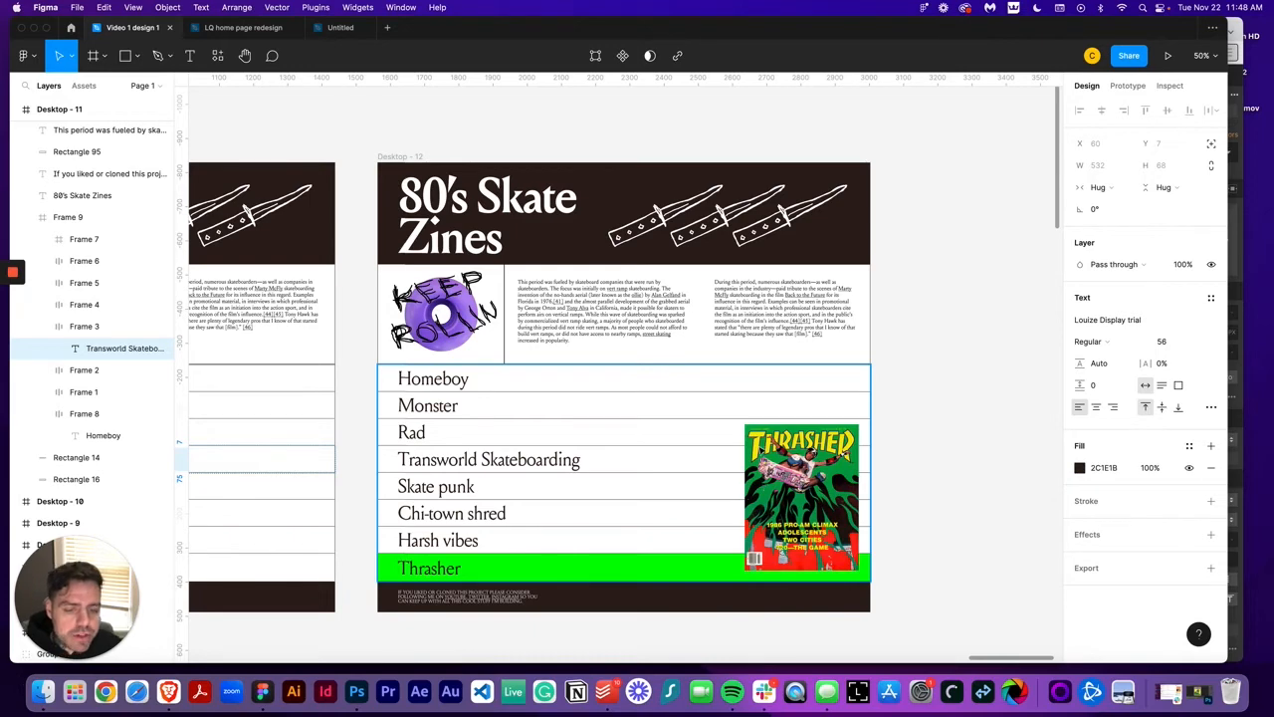
{"action": "left_click", "coordinate": [167, 697]}
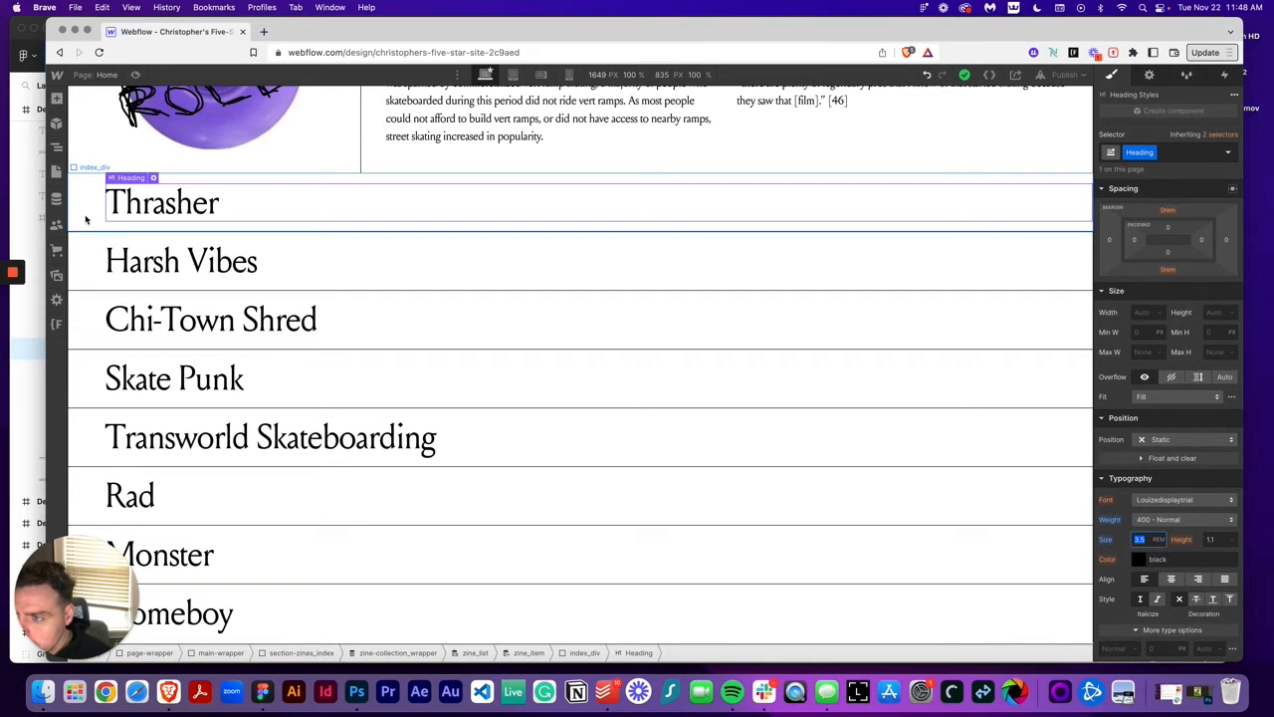
{"action": "left_click", "coordinate": [57, 146]}
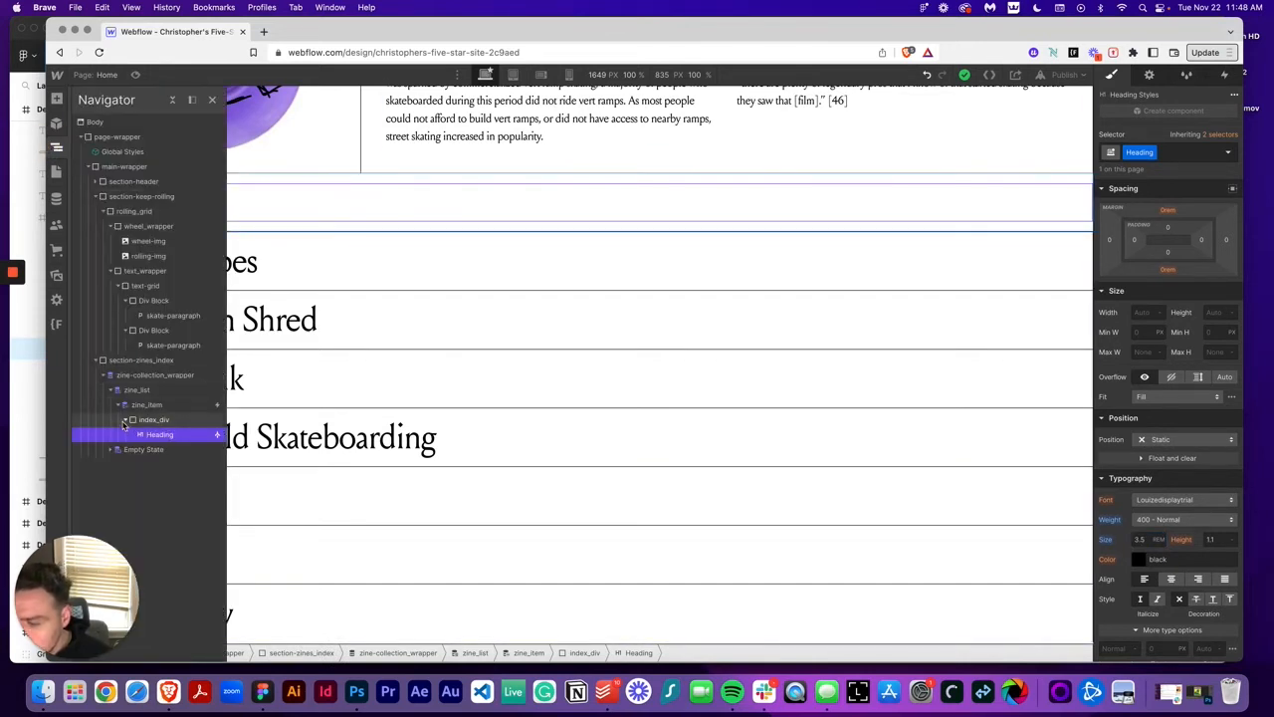
Step: Set the position of zine-collection_wrapper inside section-zines_index to Relative
{"action": "left_click", "coordinate": [125, 419]}
{"action": "left_click", "coordinate": [159, 420]}
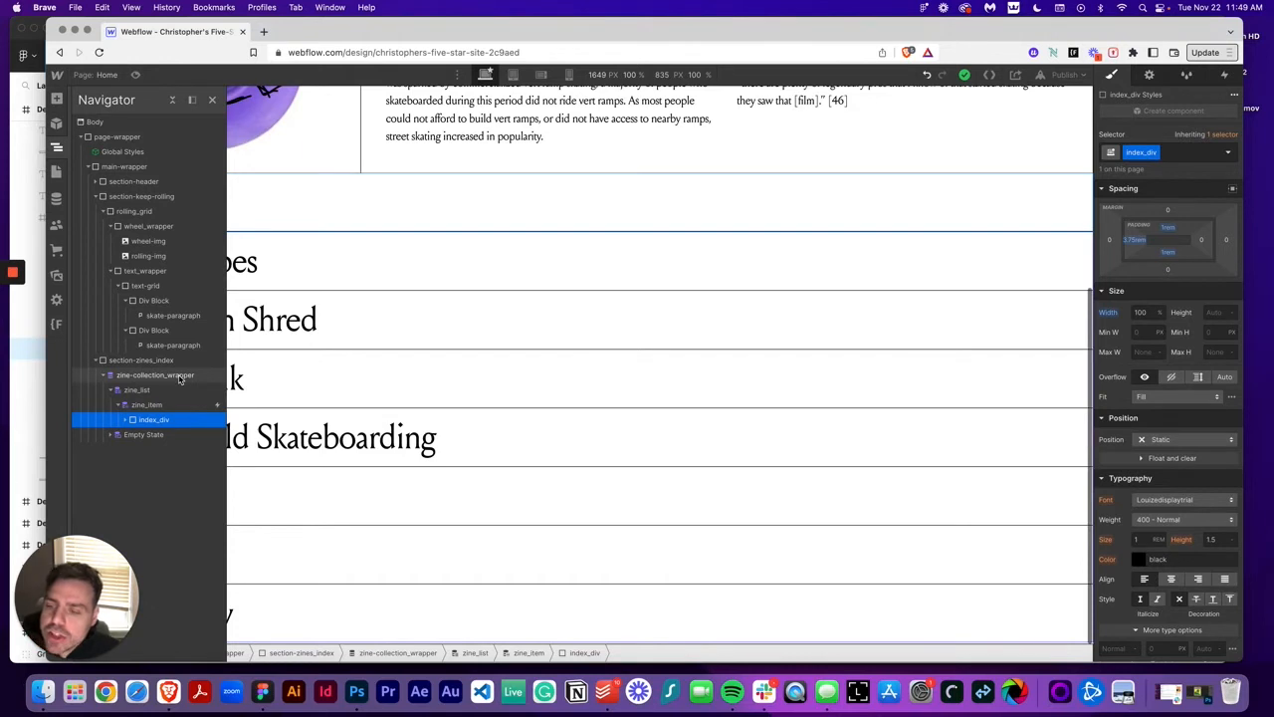
{"action": "left_click", "coordinate": [180, 376]}
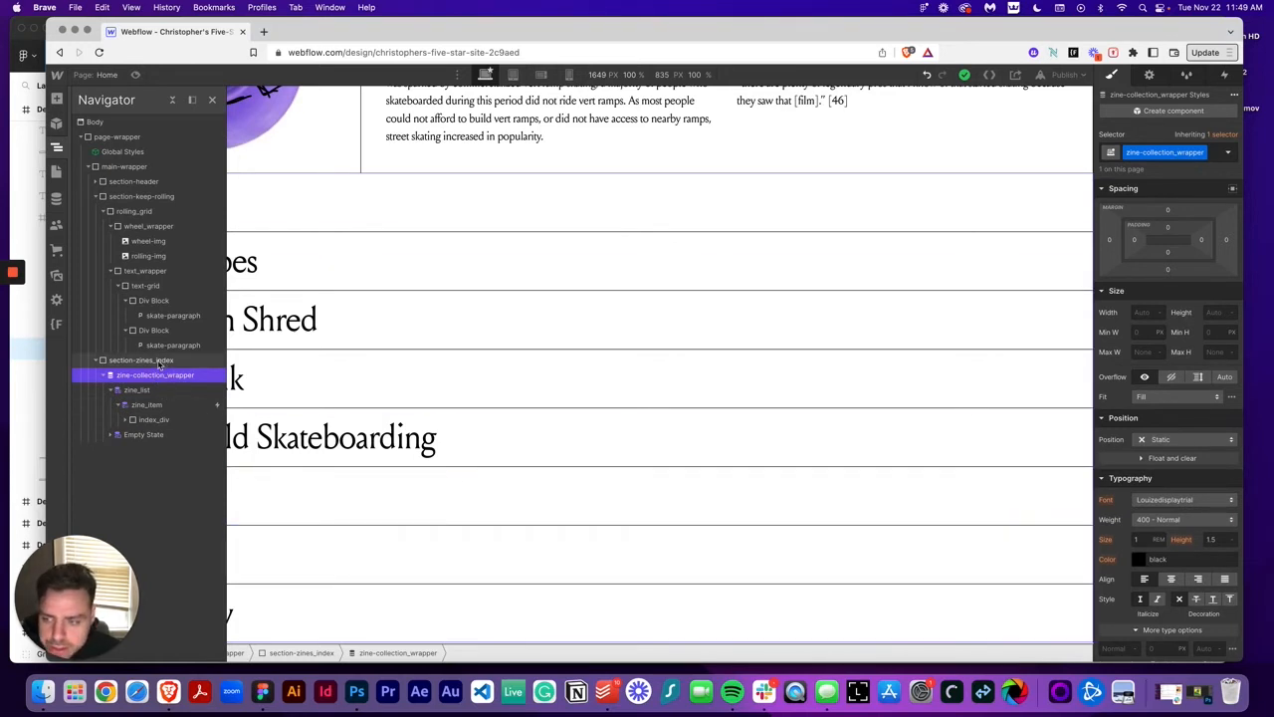
{"action": "left_click", "coordinate": [158, 360]}
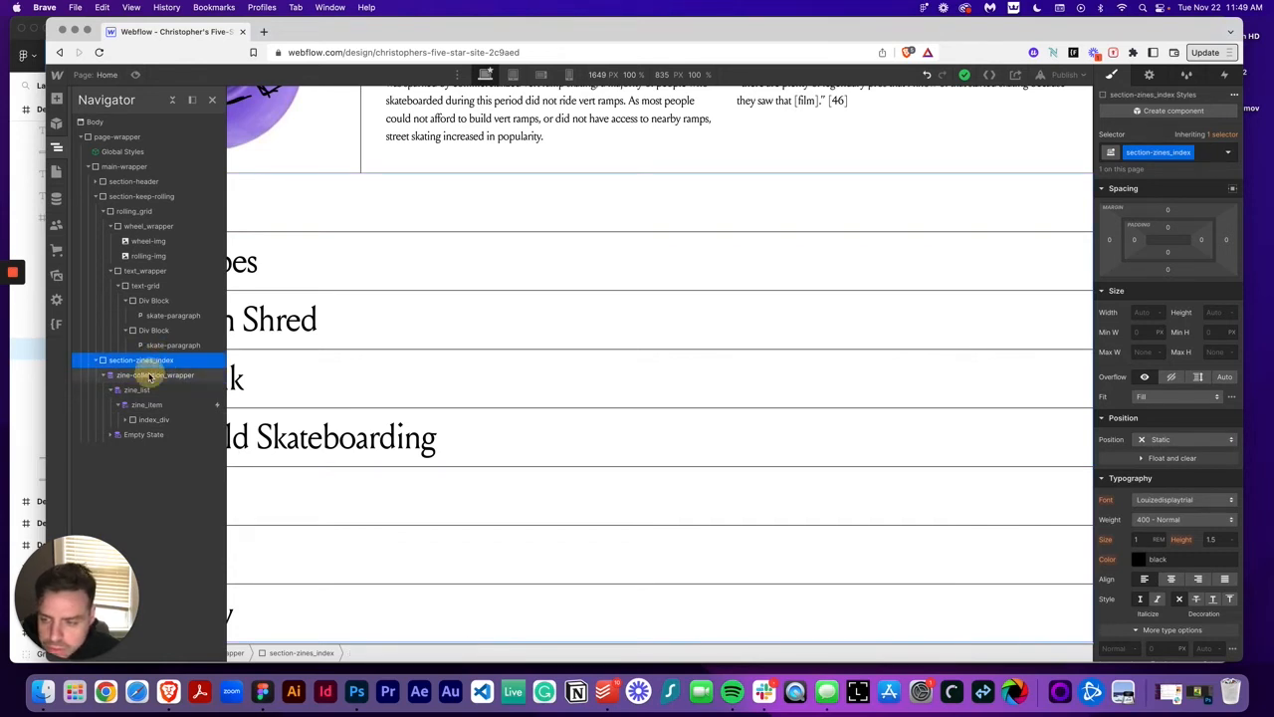
{"action": "left_click", "coordinate": [158, 375]}
{"action": "left_click", "coordinate": [149, 360]}
{"action": "left_click", "coordinate": [162, 376]}
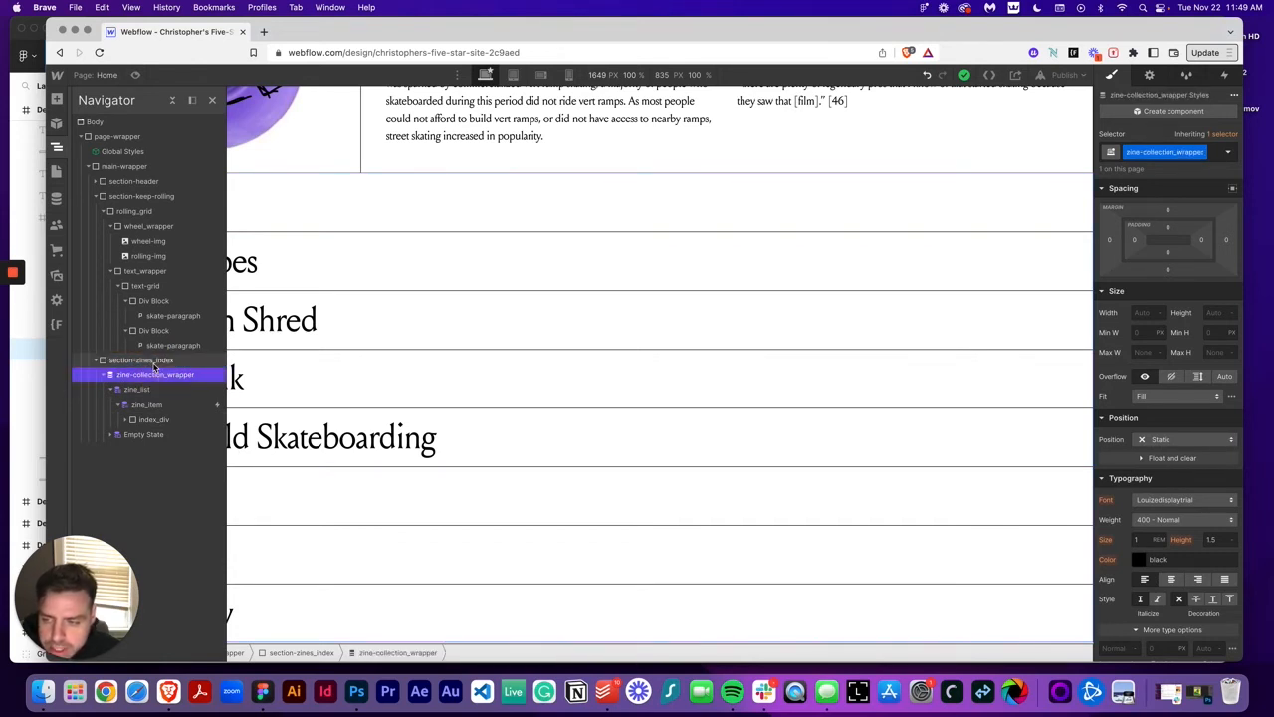
{"action": "left_click", "coordinate": [148, 361]}
{"action": "left_click", "coordinate": [164, 376]}
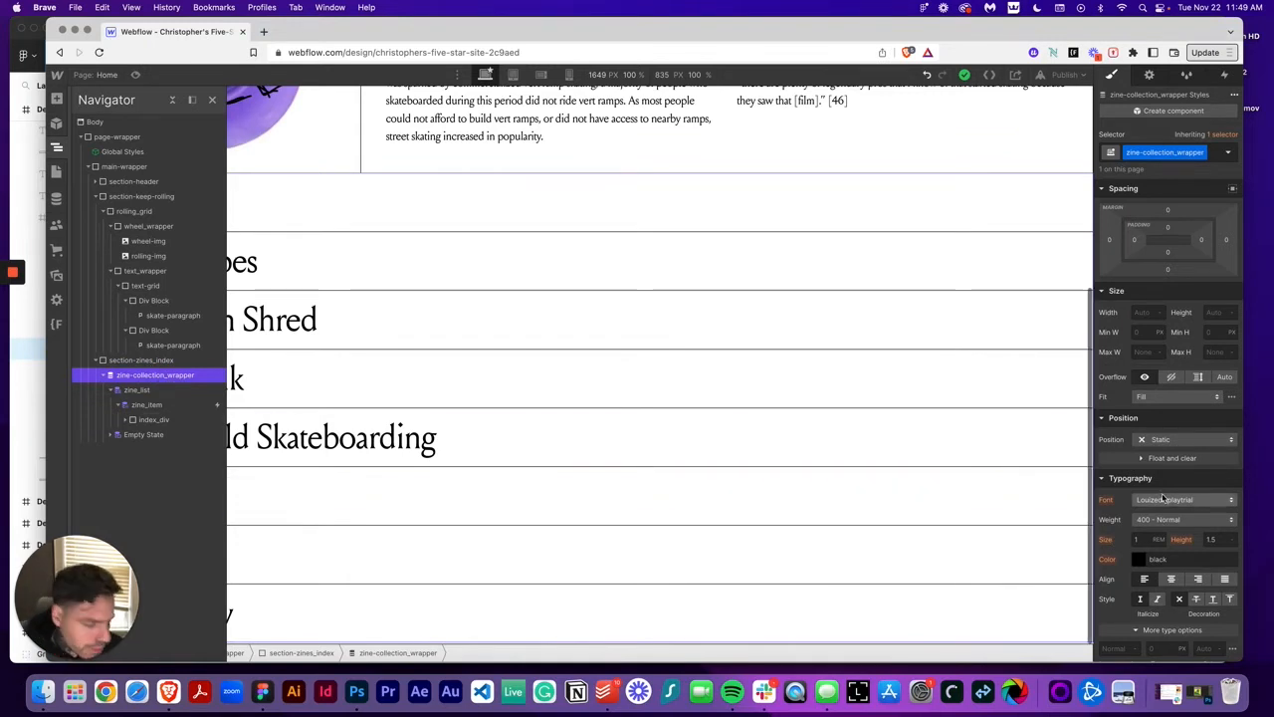
{"action": "left_click", "coordinate": [1203, 440]}
{"action": "left_click", "coordinate": [1202, 455]}
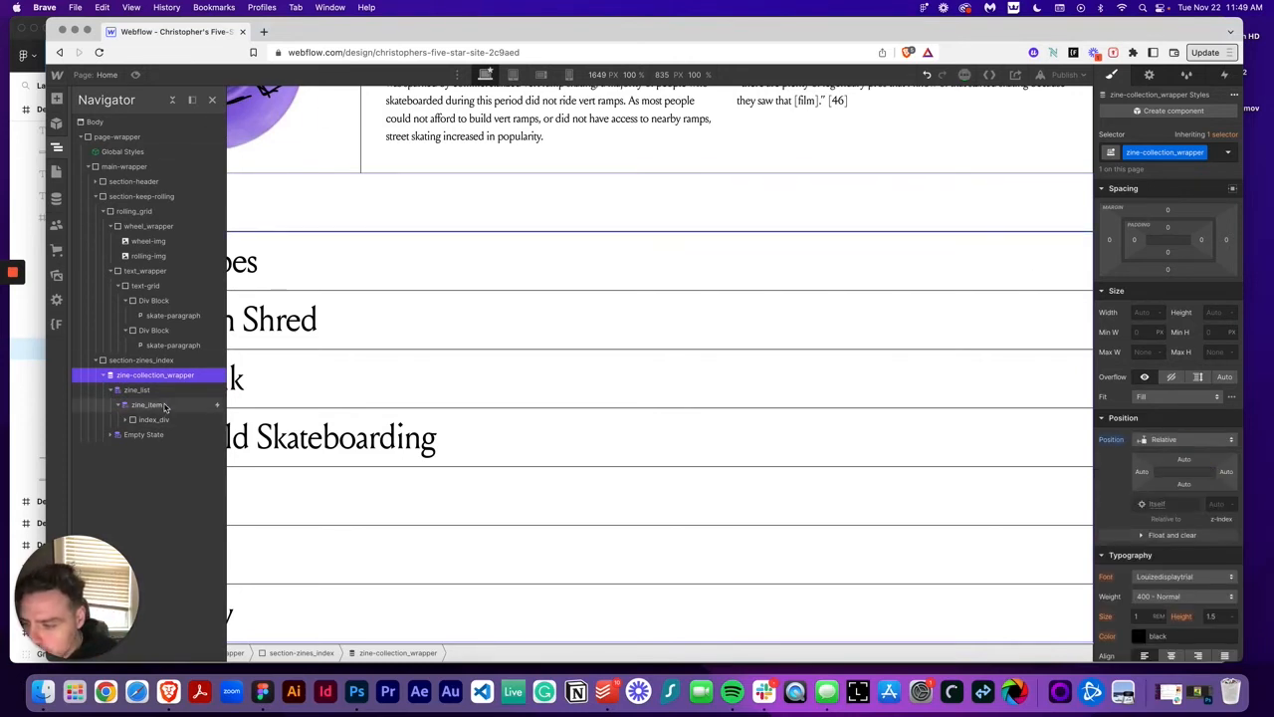
Step: Add a div block inside index_div in the zine collection item, below the zine heading
{"action": "left_click", "coordinate": [127, 421]}
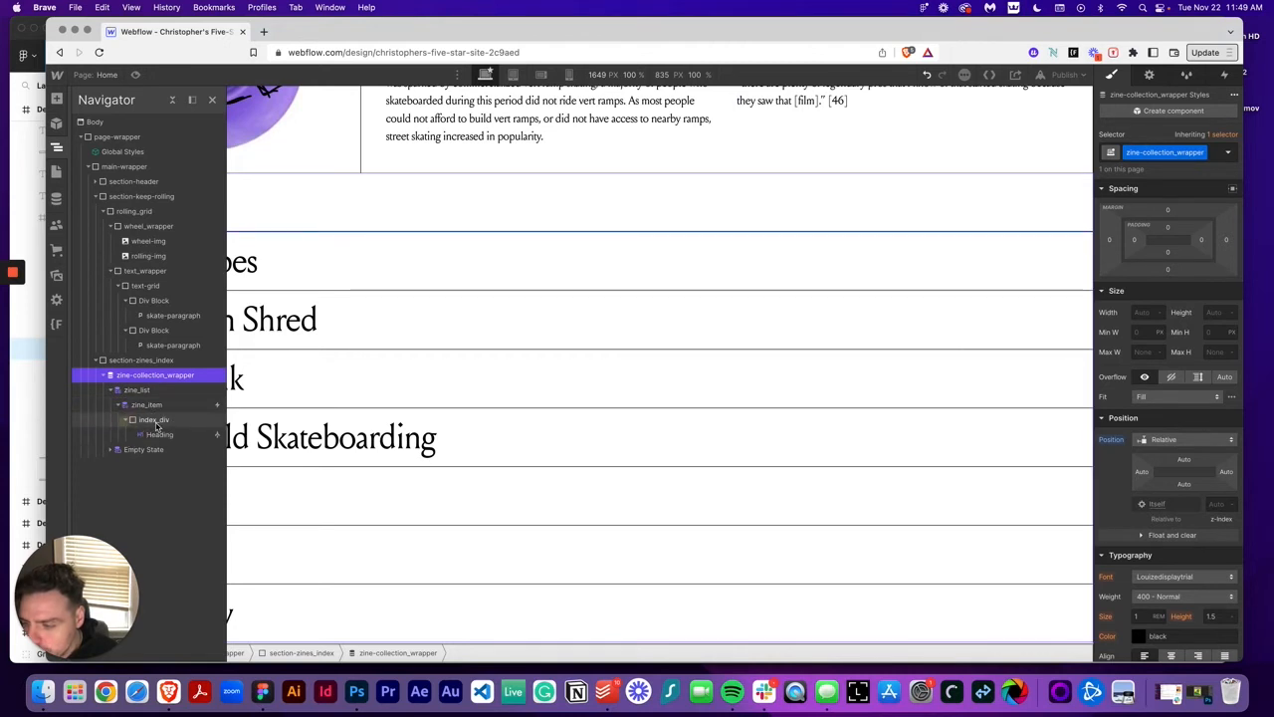
{"action": "left_click", "coordinate": [160, 420]}
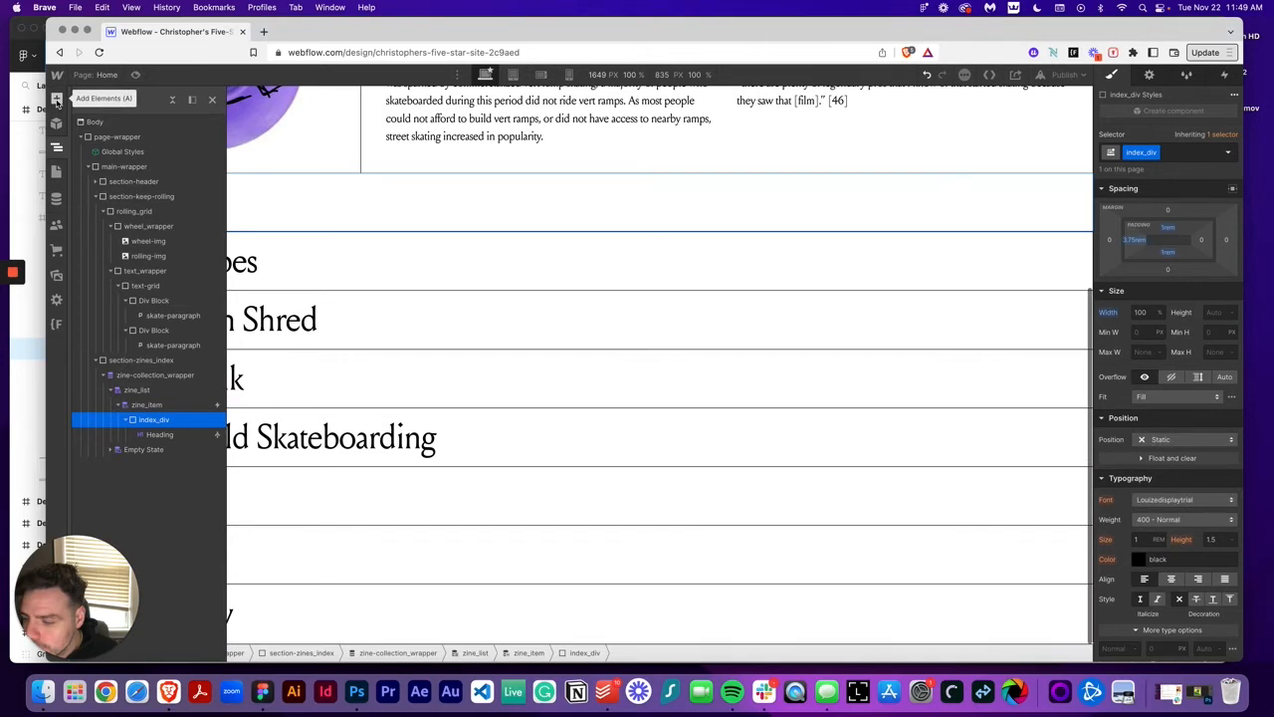
{"action": "left_click", "coordinate": [57, 100]}
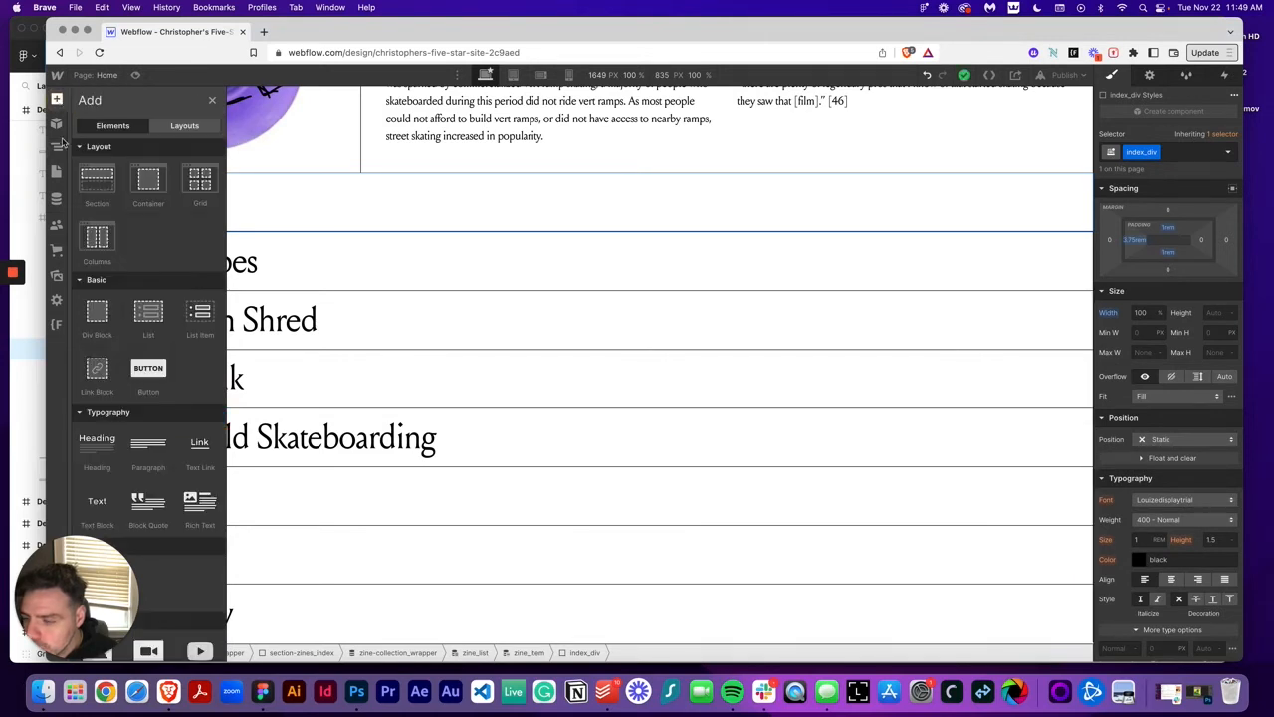
{"action": "scroll", "coordinate": [138, 313], "scroll_direction": "down", "scroll_amount": 2}
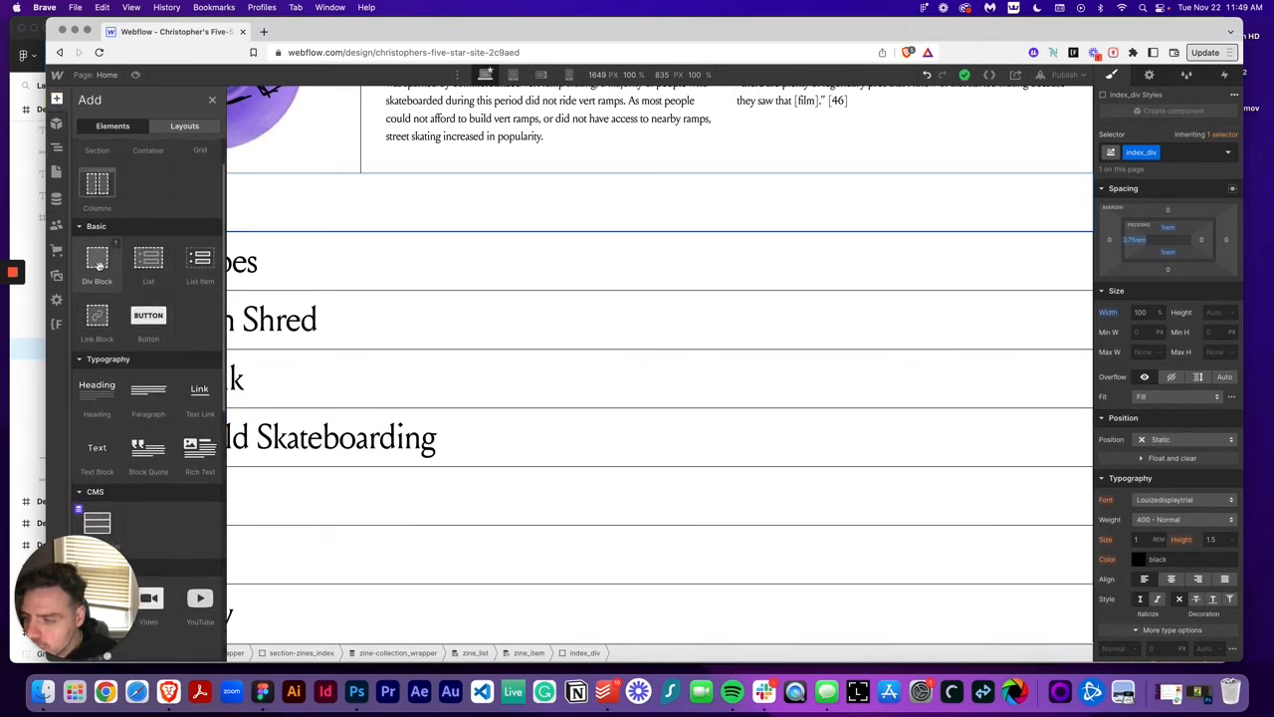
{"action": "left_click", "coordinate": [97, 264]}
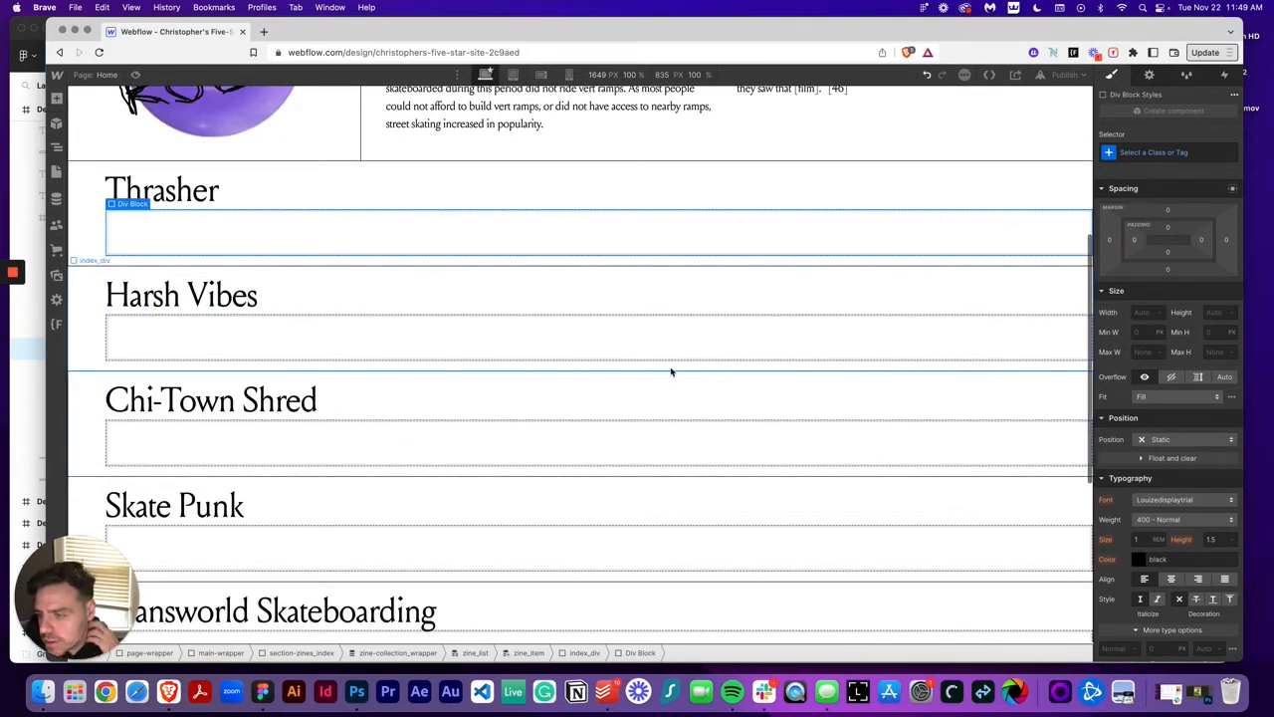
Step: Give the new div block the class zine-img_wrapper
{"action": "left_click", "coordinate": [1203, 151]}
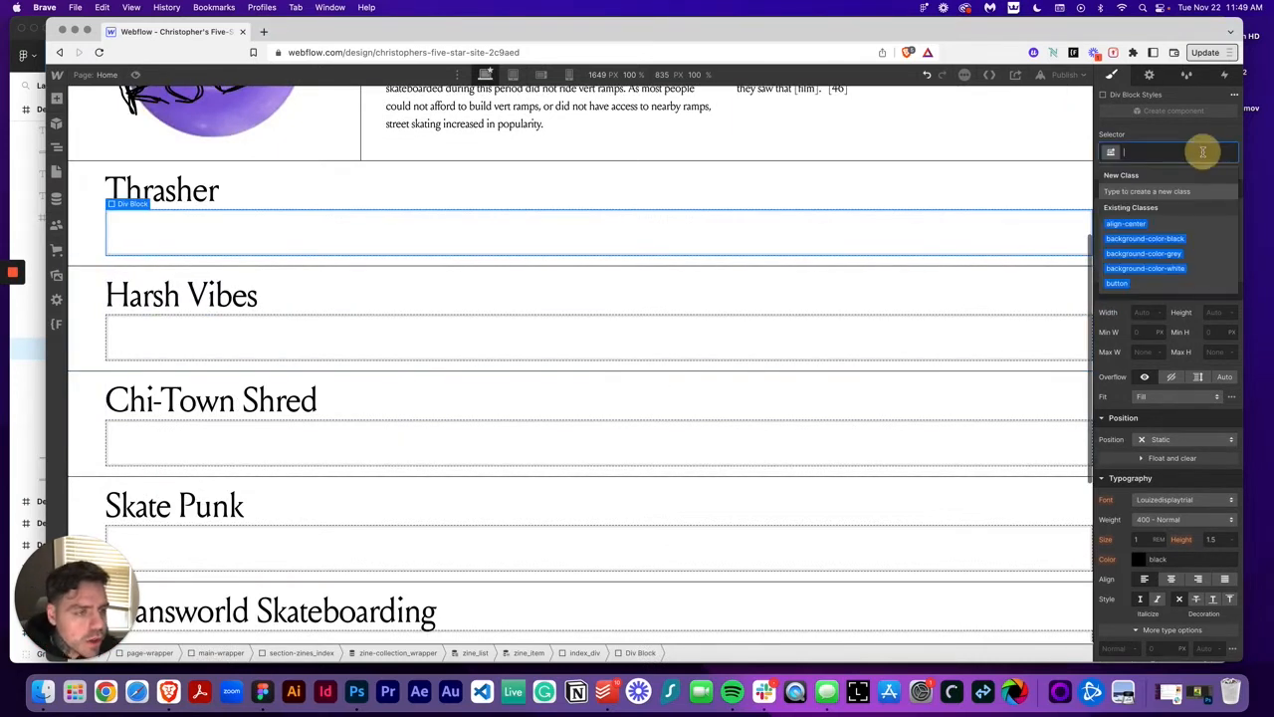
{"action": "type", "text": "zine"}
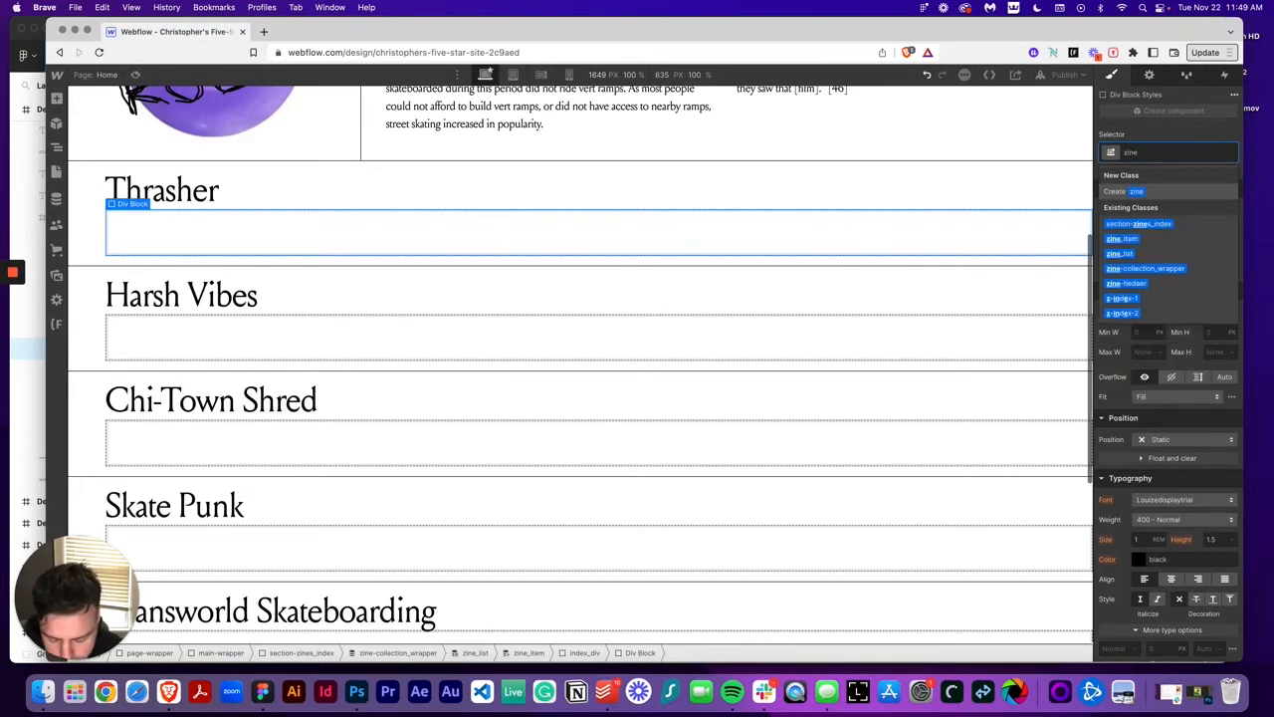
{"action": "type", "text": "-img_wr"}
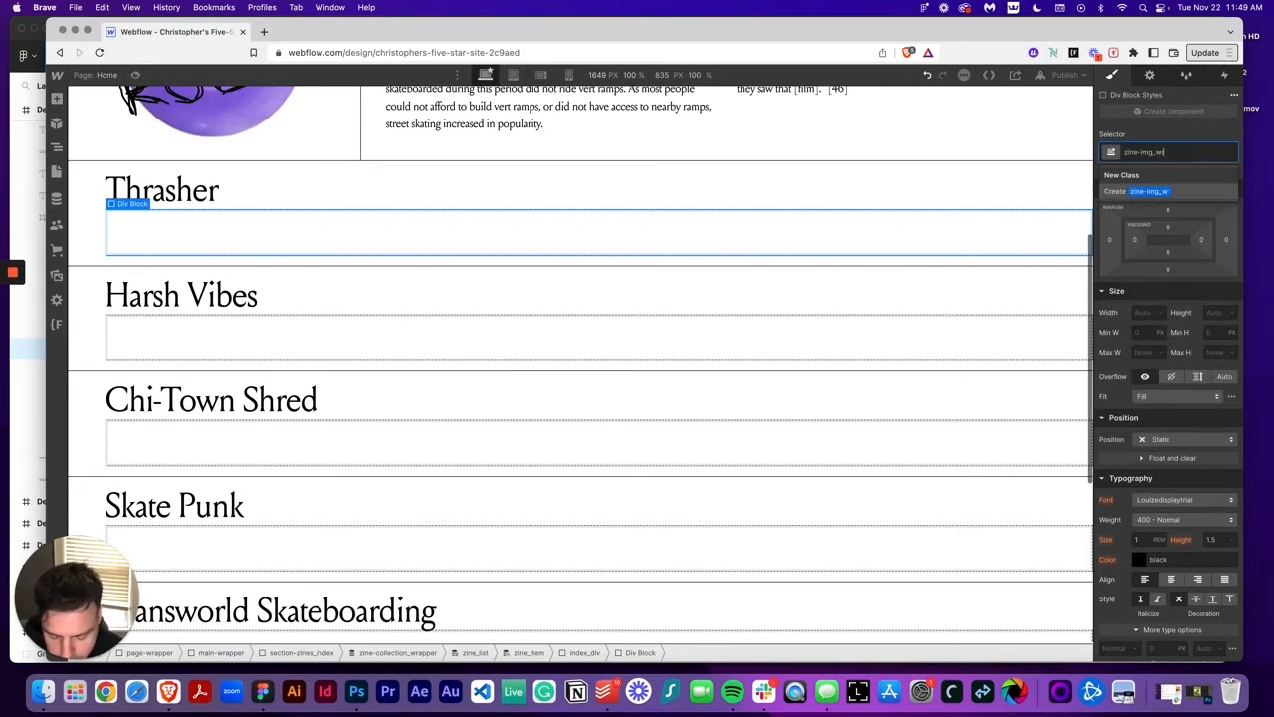
{"action": "type", "text": "apper"}
{"action": "key", "text": "Return"}
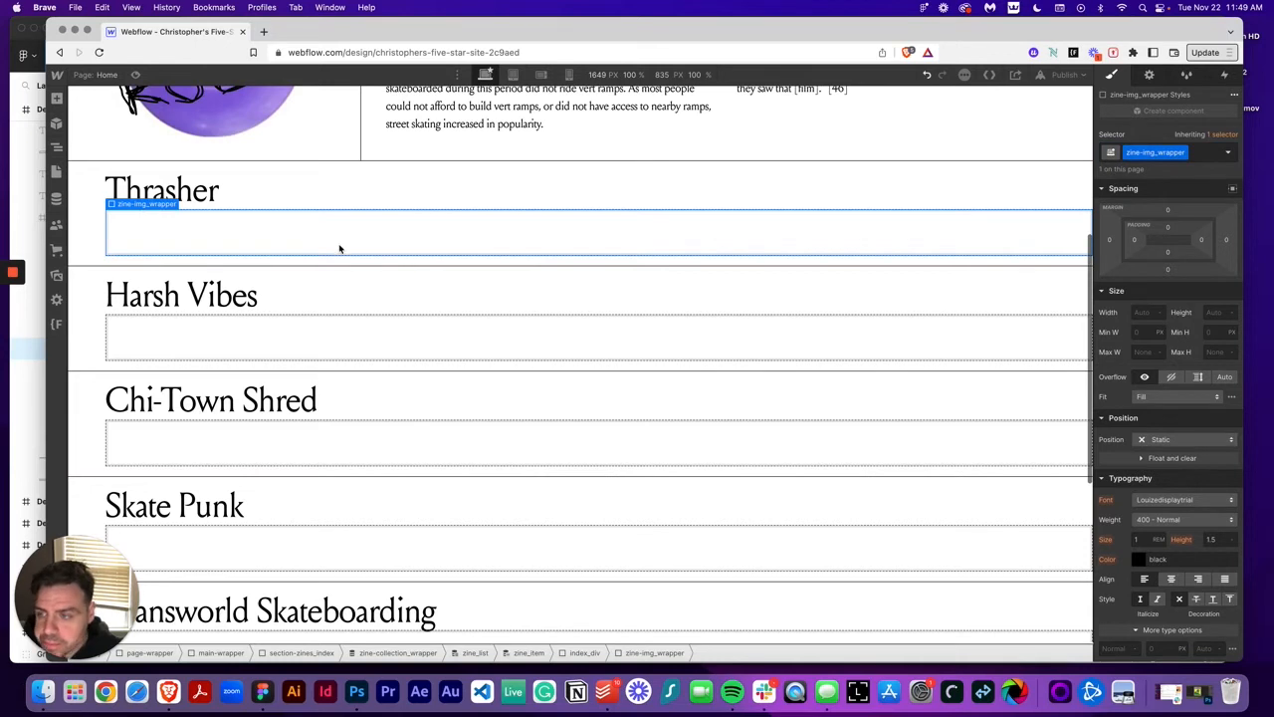
Step: Add an image element inside zine-img_wrapper
{"action": "scroll", "coordinate": [342, 239], "scroll_direction": "down", "scroll_amount": 1}
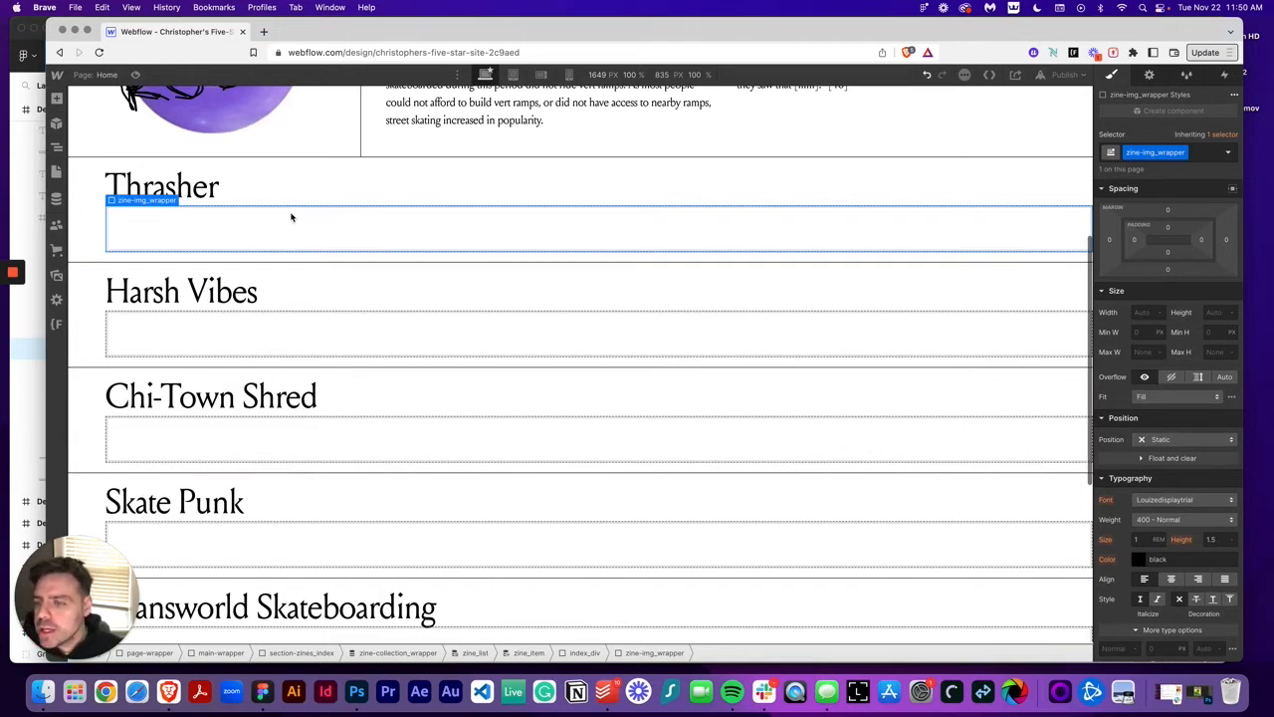
{"action": "left_click", "coordinate": [56, 98]}
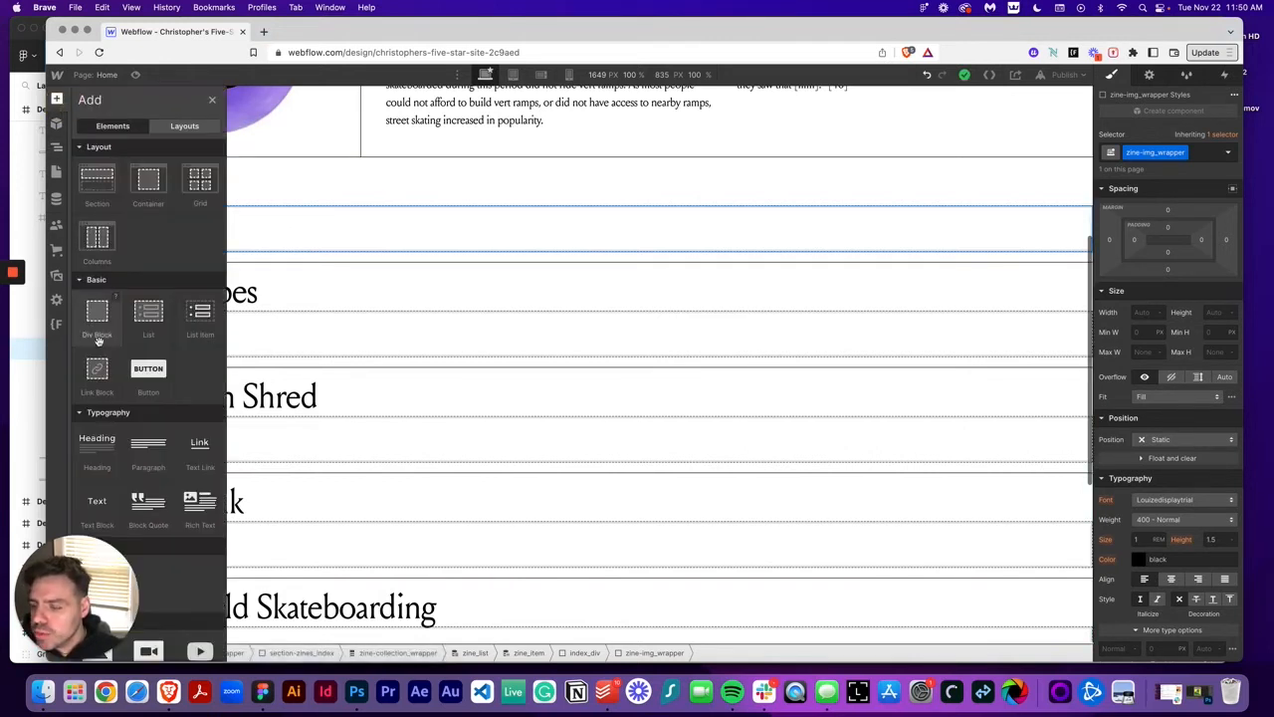
{"action": "scroll", "coordinate": [98, 340], "scroll_direction": "down", "scroll_amount": 5}
{"action": "left_click_drag", "start_coordinate": [96, 447], "coordinate": [206, 303]}
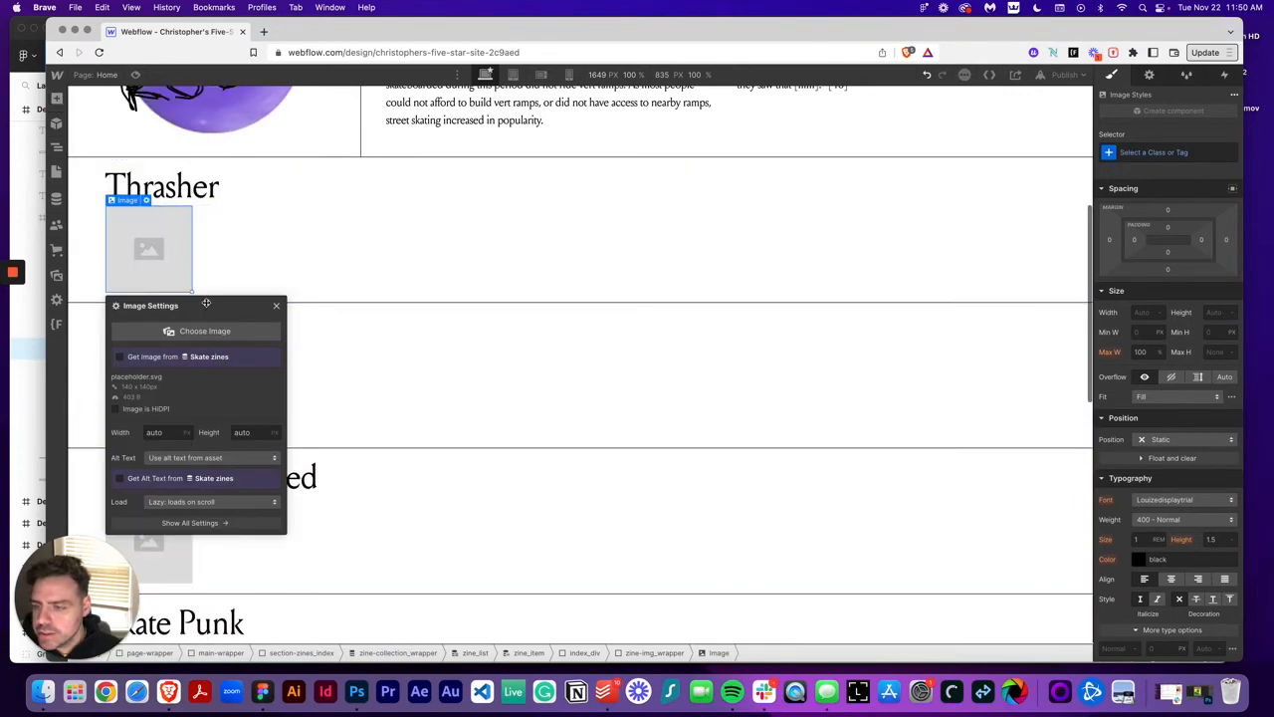
Step: Link the image to the Zine cover field of the Skate zines collection, and close the image settings
{"action": "left_click", "coordinate": [125, 357]}
{"action": "left_click", "coordinate": [188, 331]}
{"action": "left_click", "coordinate": [197, 333]}
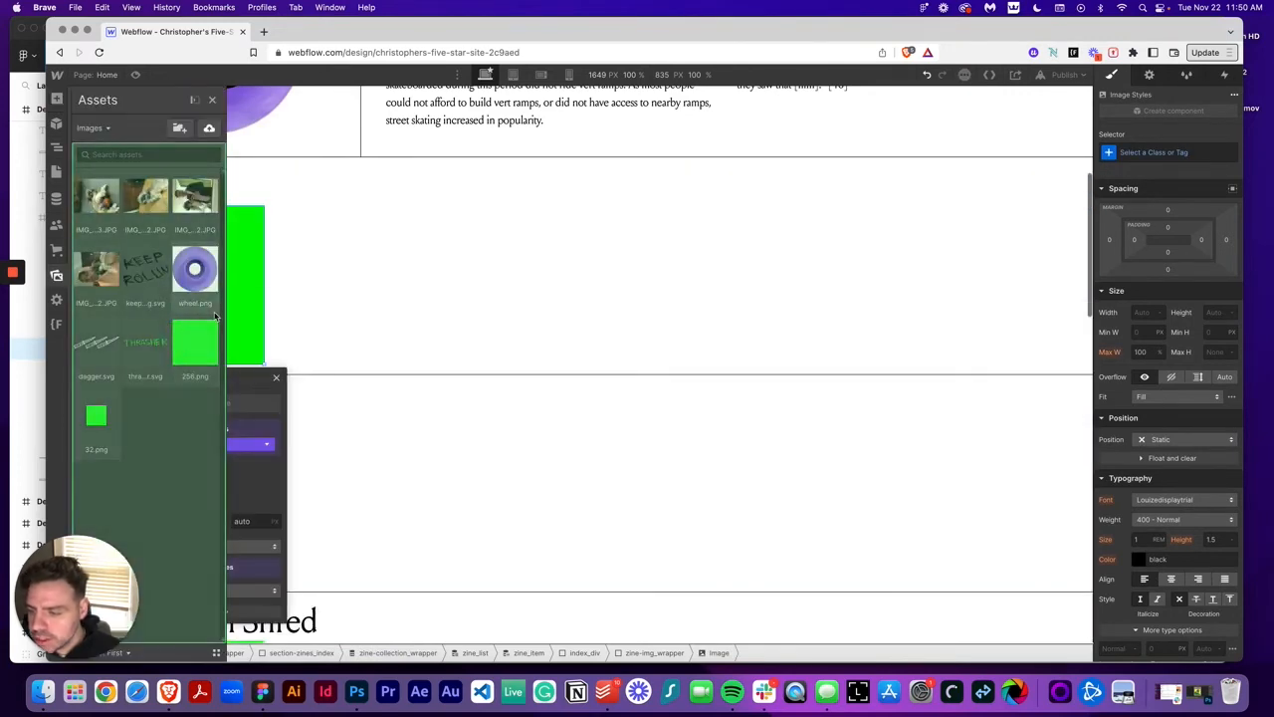
{"action": "left_click", "coordinate": [212, 101]}
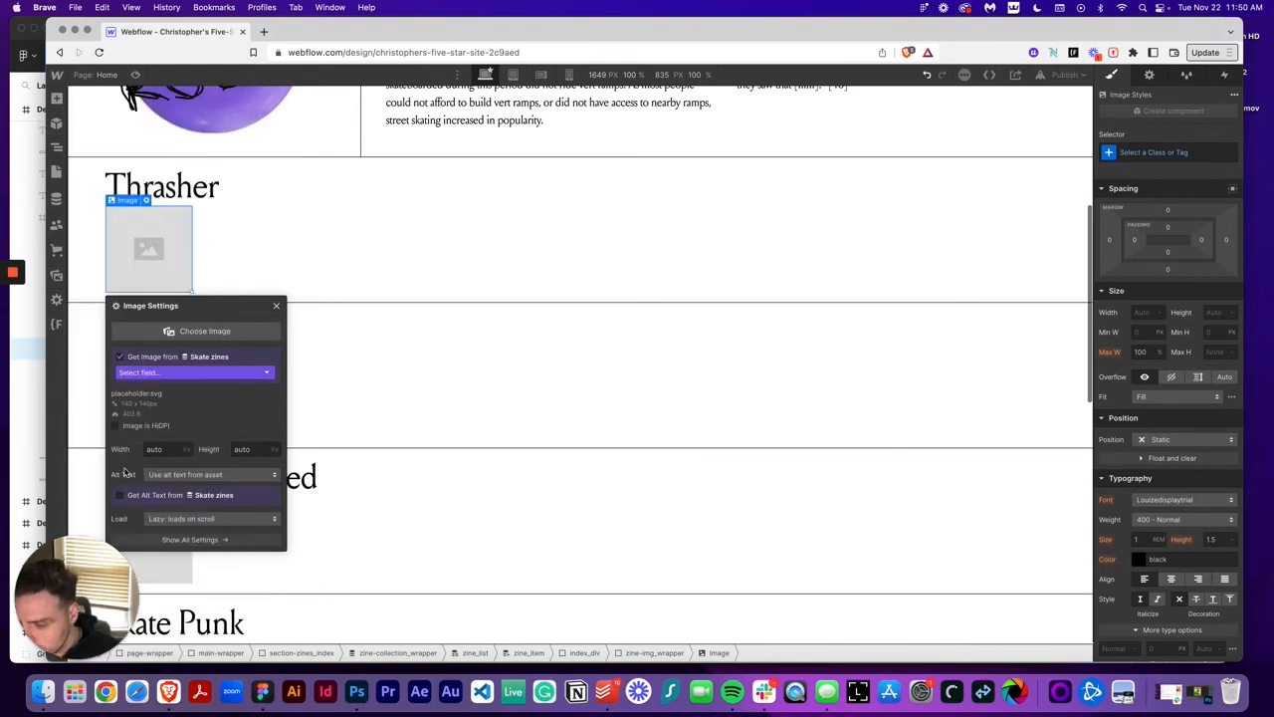
{"action": "left_click", "coordinate": [164, 372]}
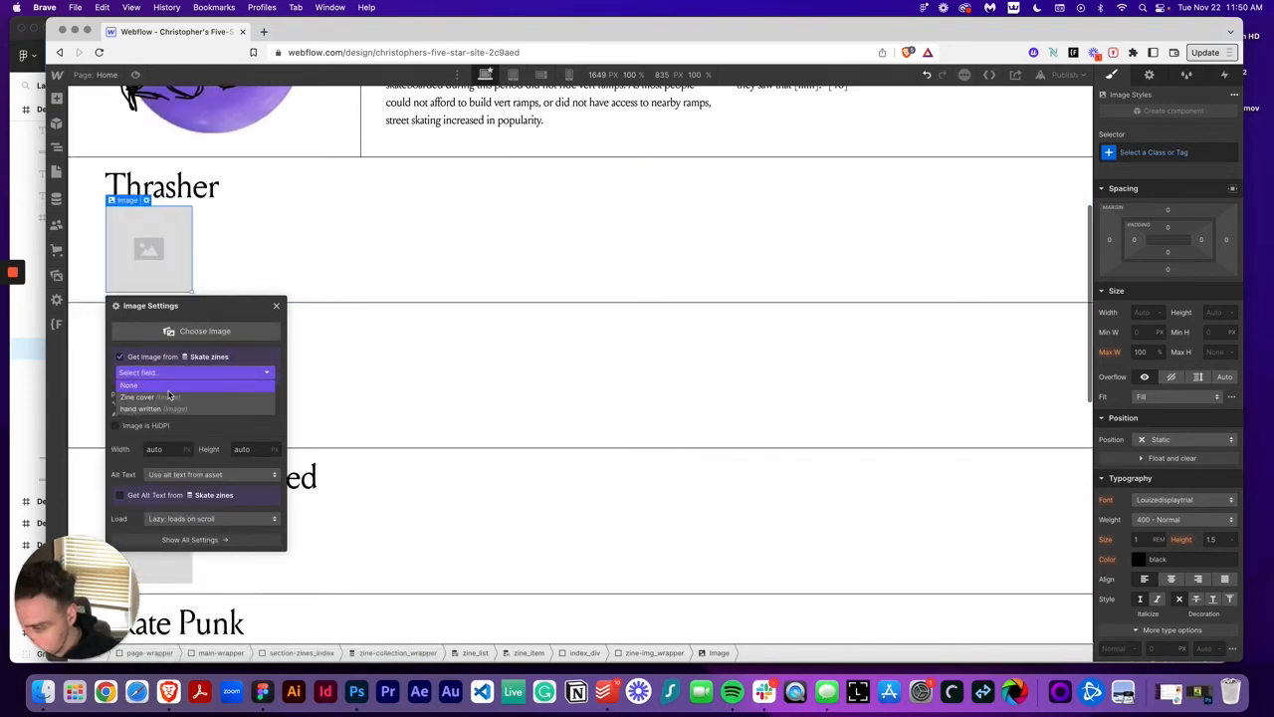
{"action": "left_click", "coordinate": [169, 398]}
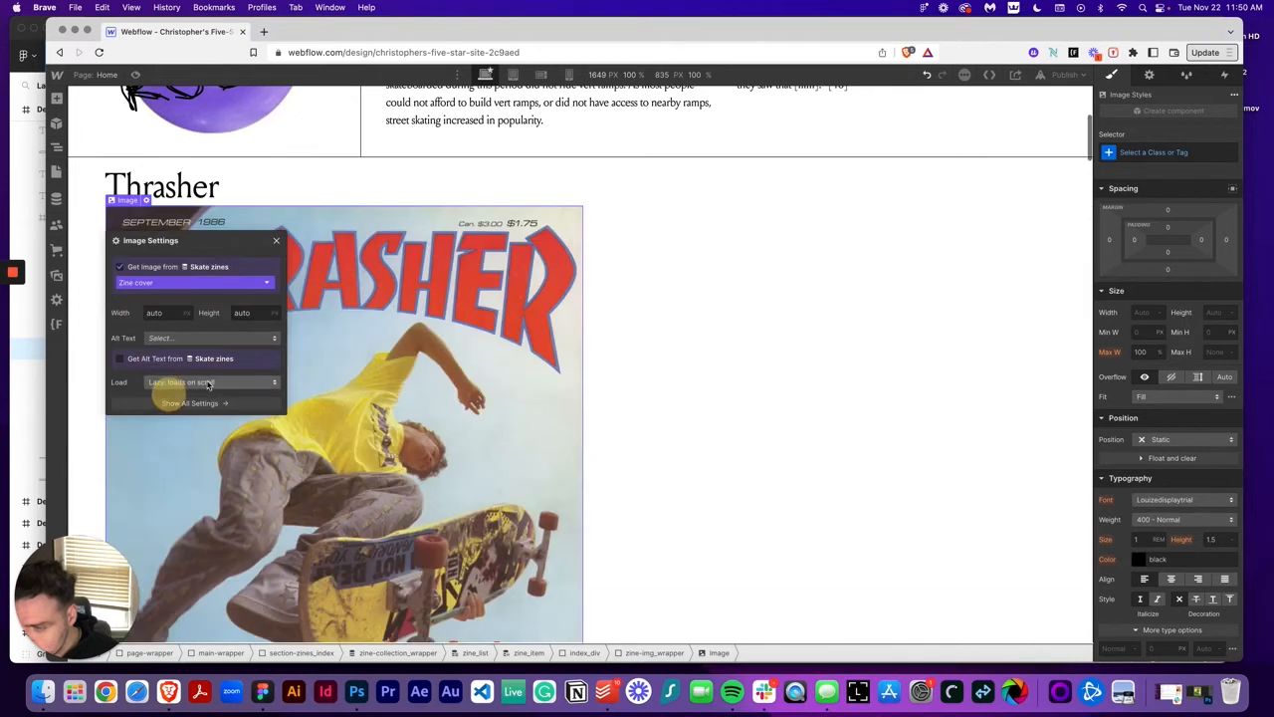
{"action": "left_click", "coordinate": [277, 242]}
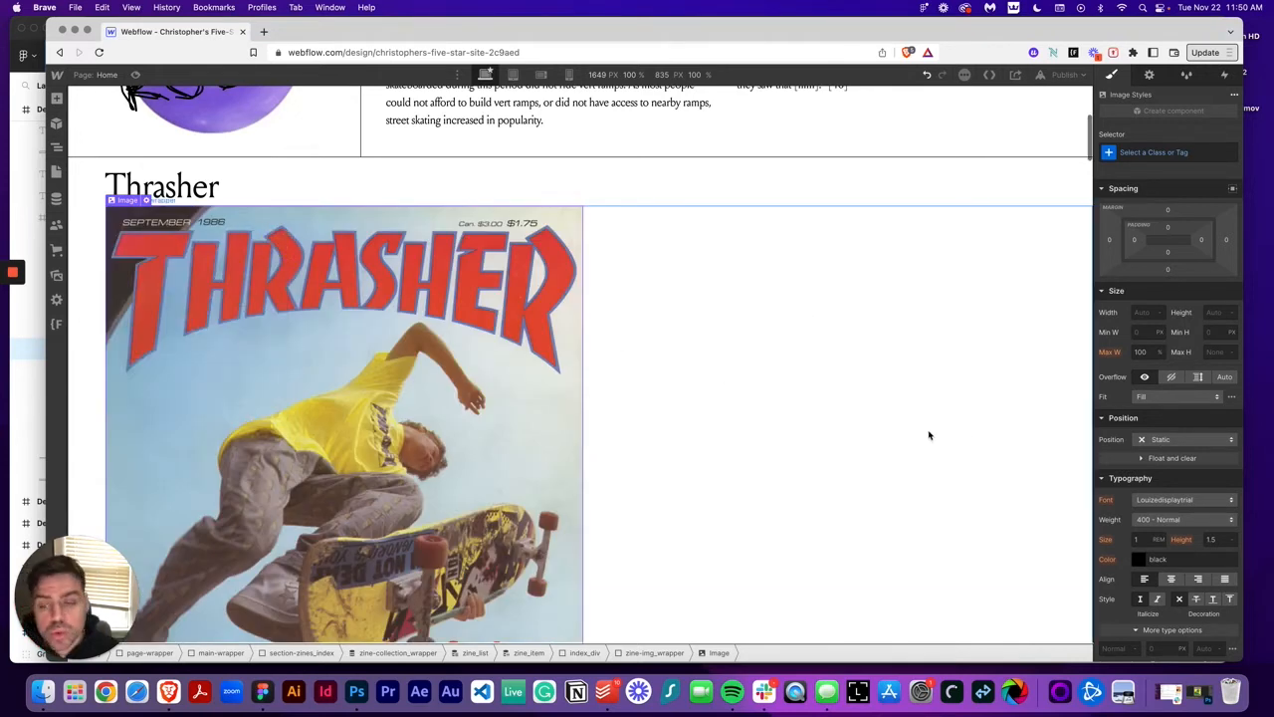
Step: Give the zine cover image the class zine-image
{"action": "scroll", "coordinate": [541, 201], "scroll_direction": "down", "scroll_amount": 1}
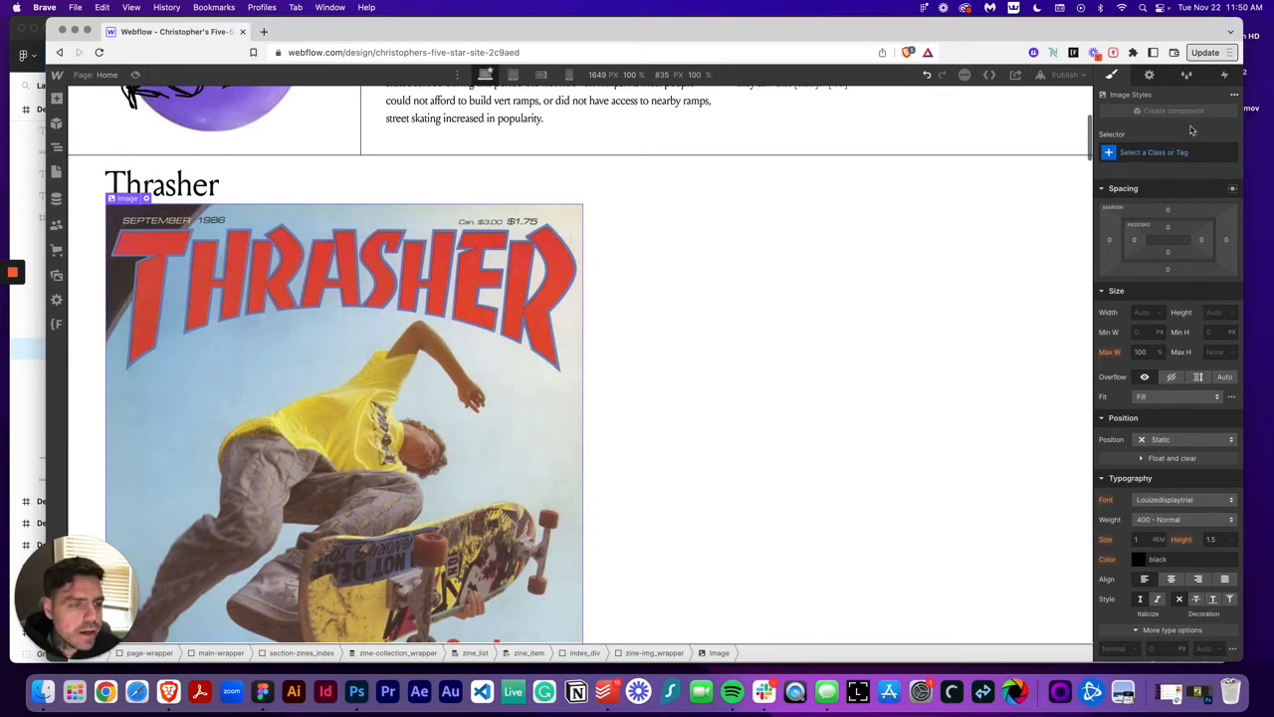
{"action": "left_click", "coordinate": [1175, 152]}
{"action": "type", "text": "zine-image"}
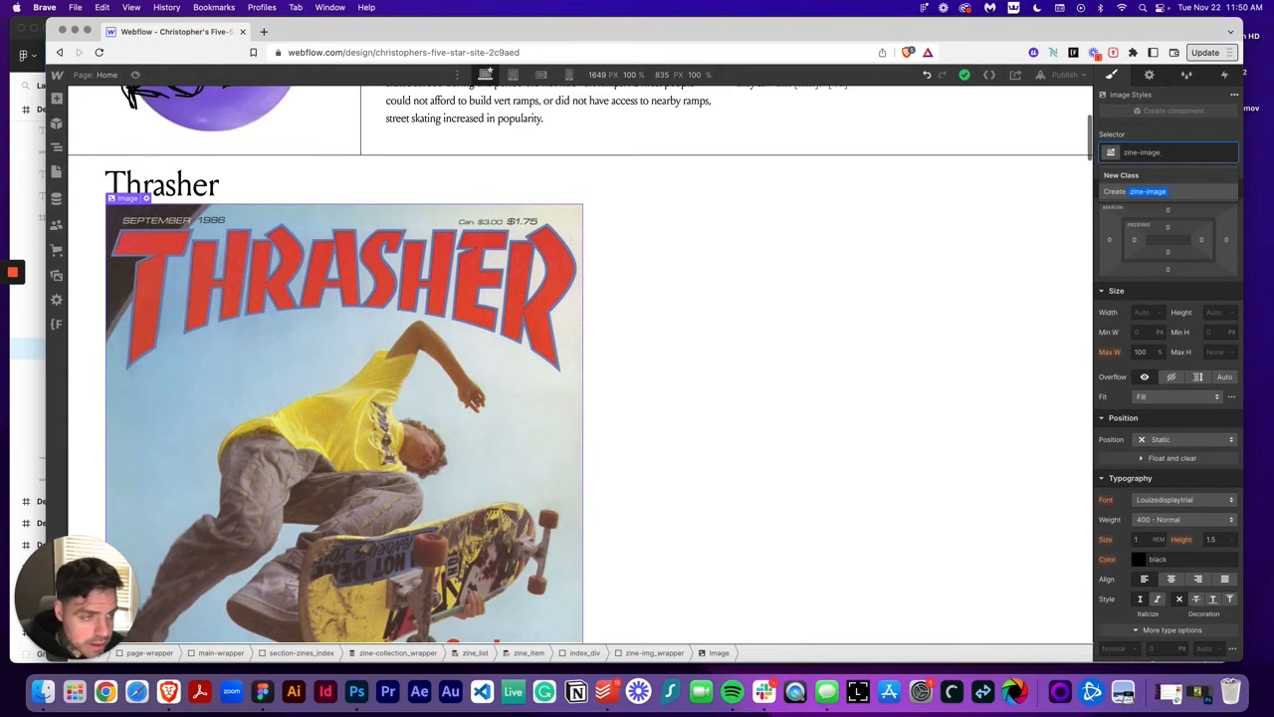
{"action": "key", "text": "Return"}
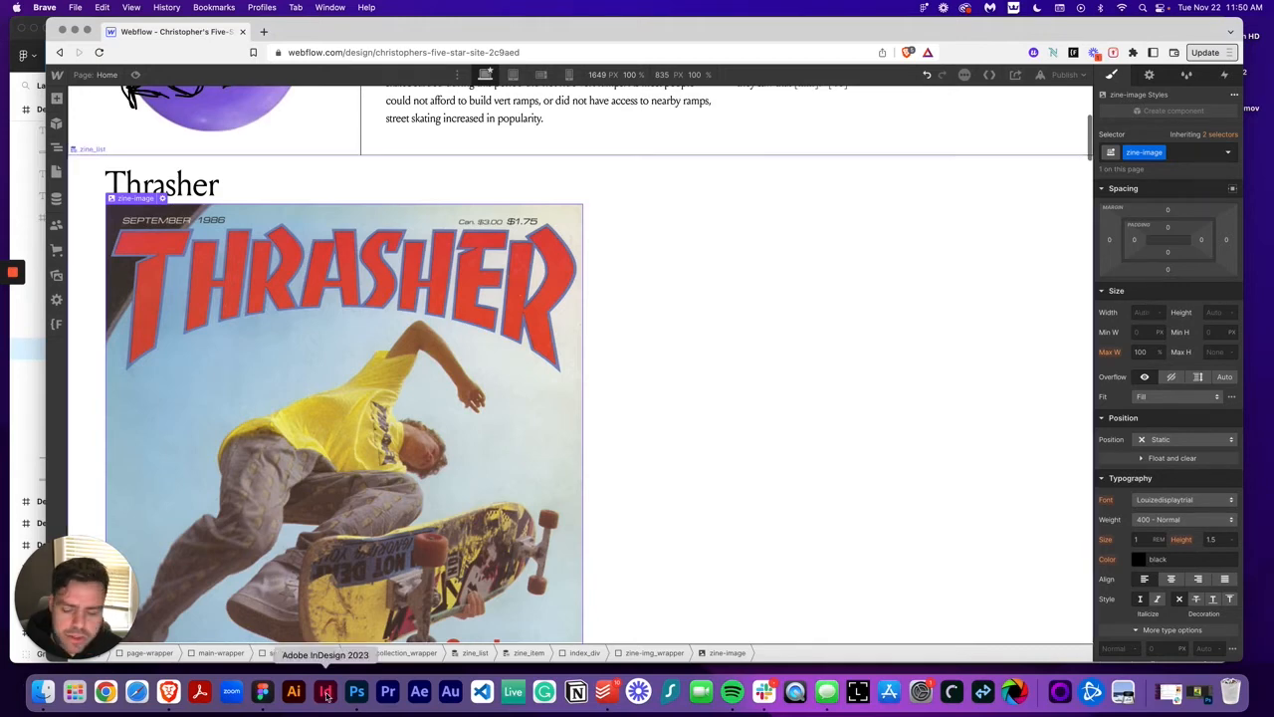
Step: Check the size of the Thrasher cover image in the Figma design, and return to Webflow
{"action": "left_click", "coordinate": [262, 690]}
{"action": "left_click", "coordinate": [807, 481]}
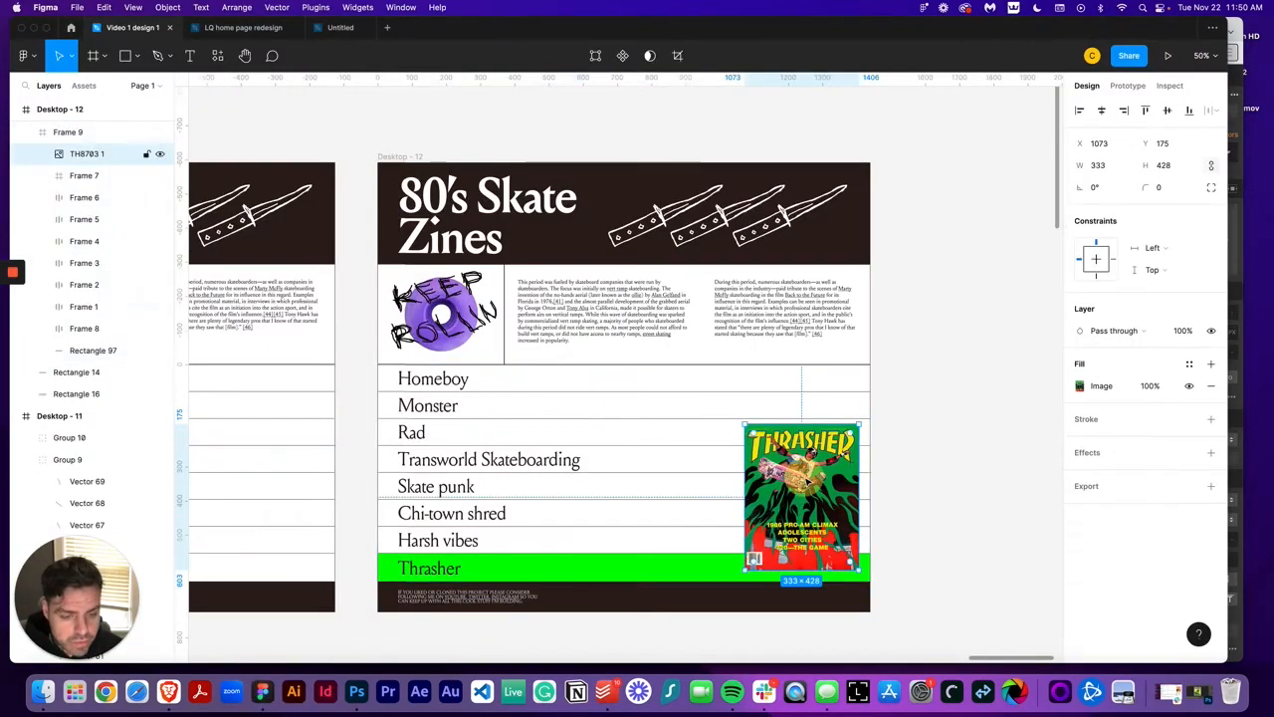
{"action": "left_click", "coordinate": [169, 691]}
Step: Try a width of 25 rem on zine-image, and undo it with zine-img_wrapper selected
{"action": "left_click", "coordinate": [1146, 314]}
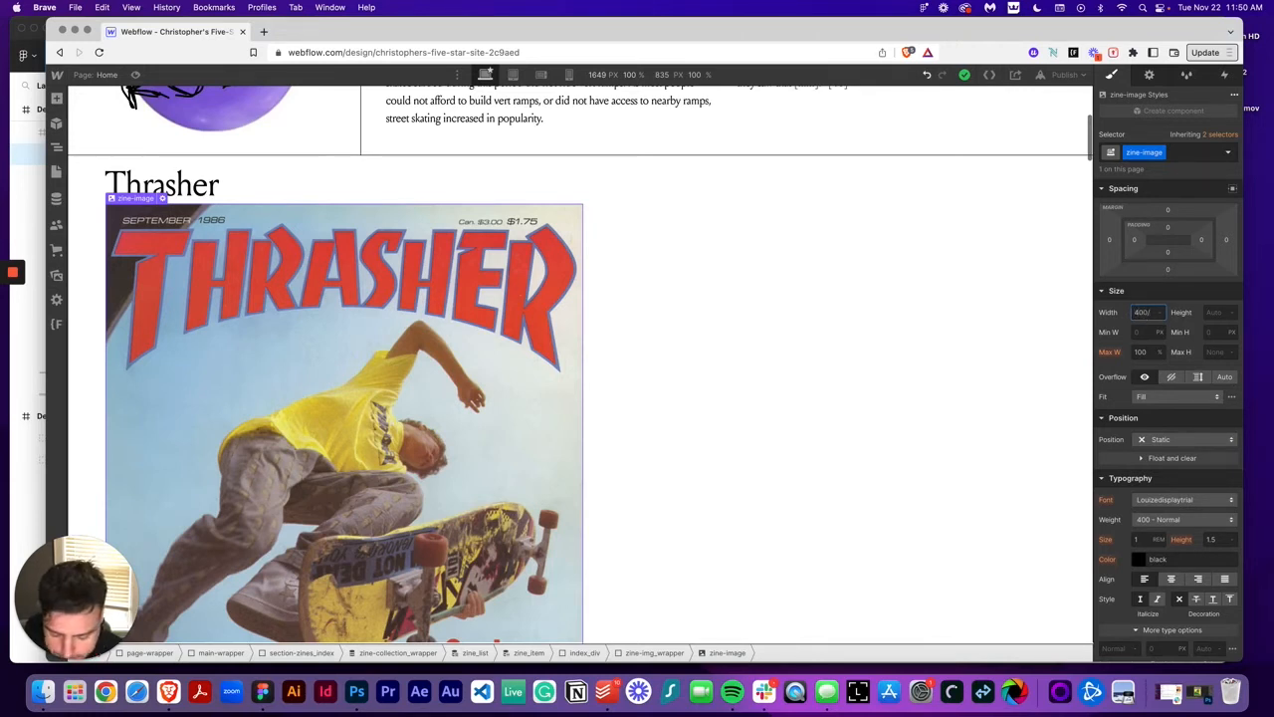
{"action": "type", "text": "25"}
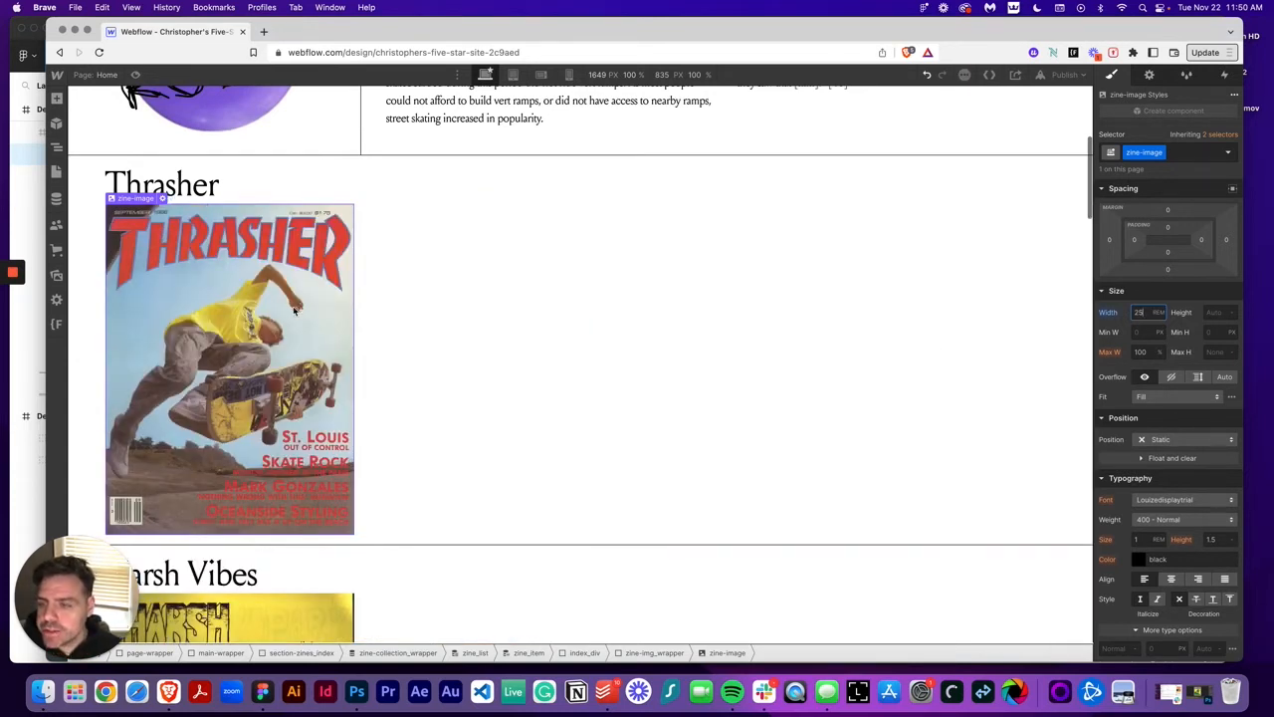
{"action": "left_click", "coordinate": [593, 399]}
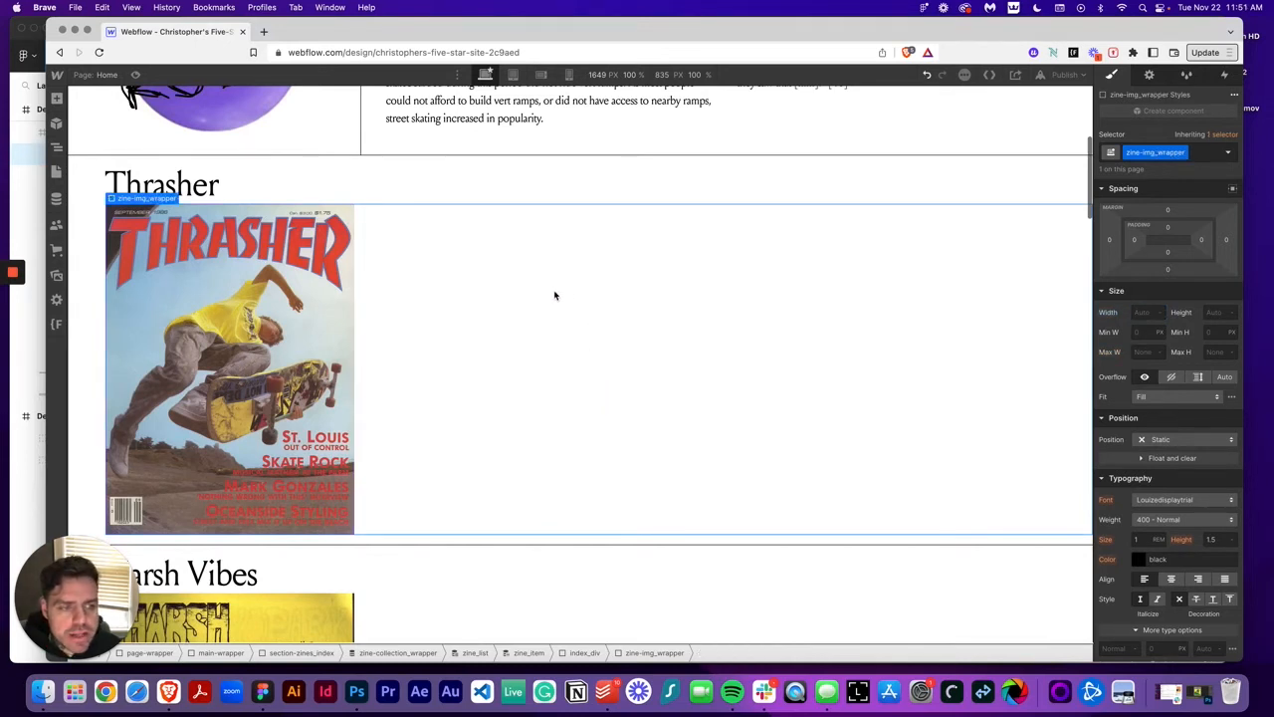
{"action": "key", "text": "super+z"}
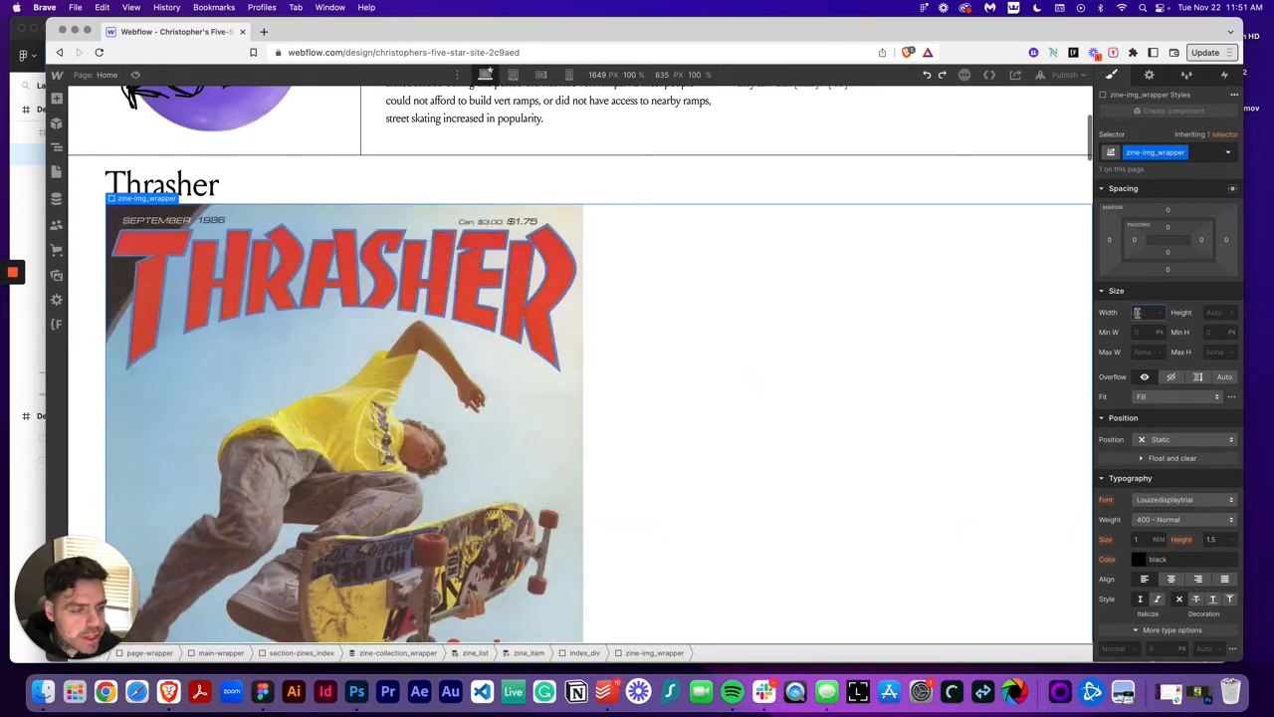
Step: Set the width of zine-img_wrapper to 25 rem
{"action": "left_click", "coordinate": [1155, 314]}
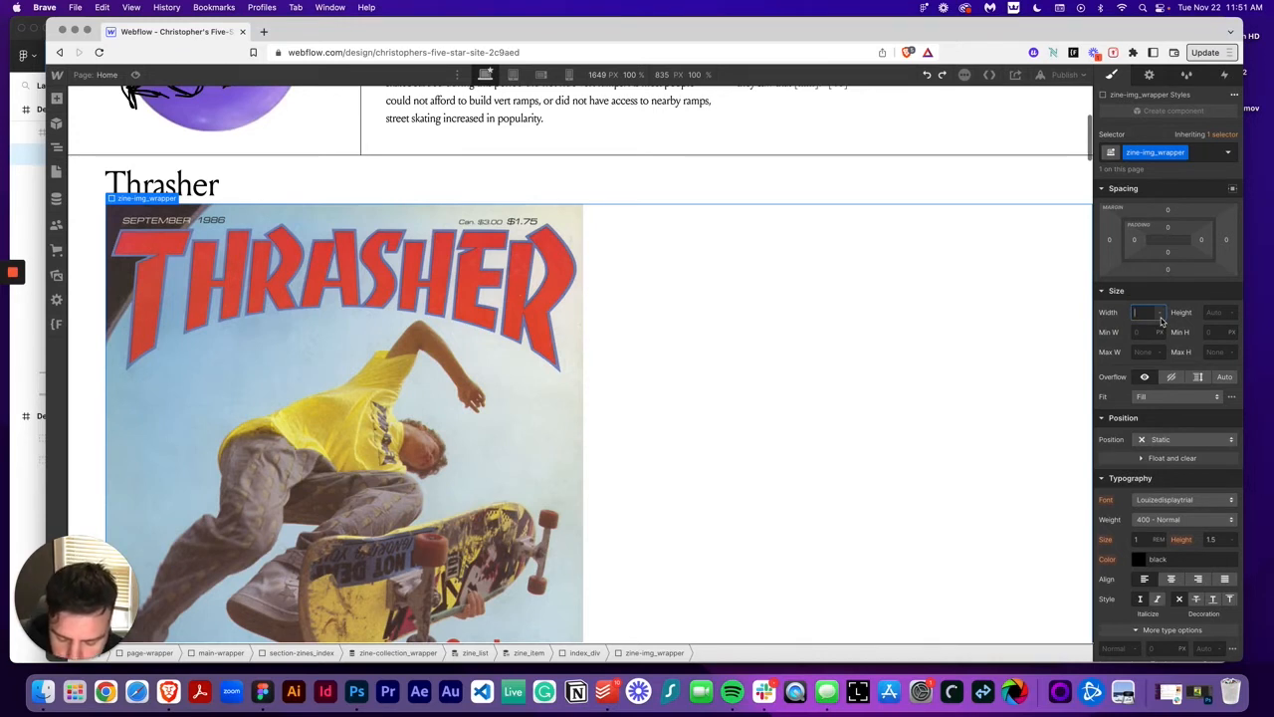
{"action": "type", "text": "400"}
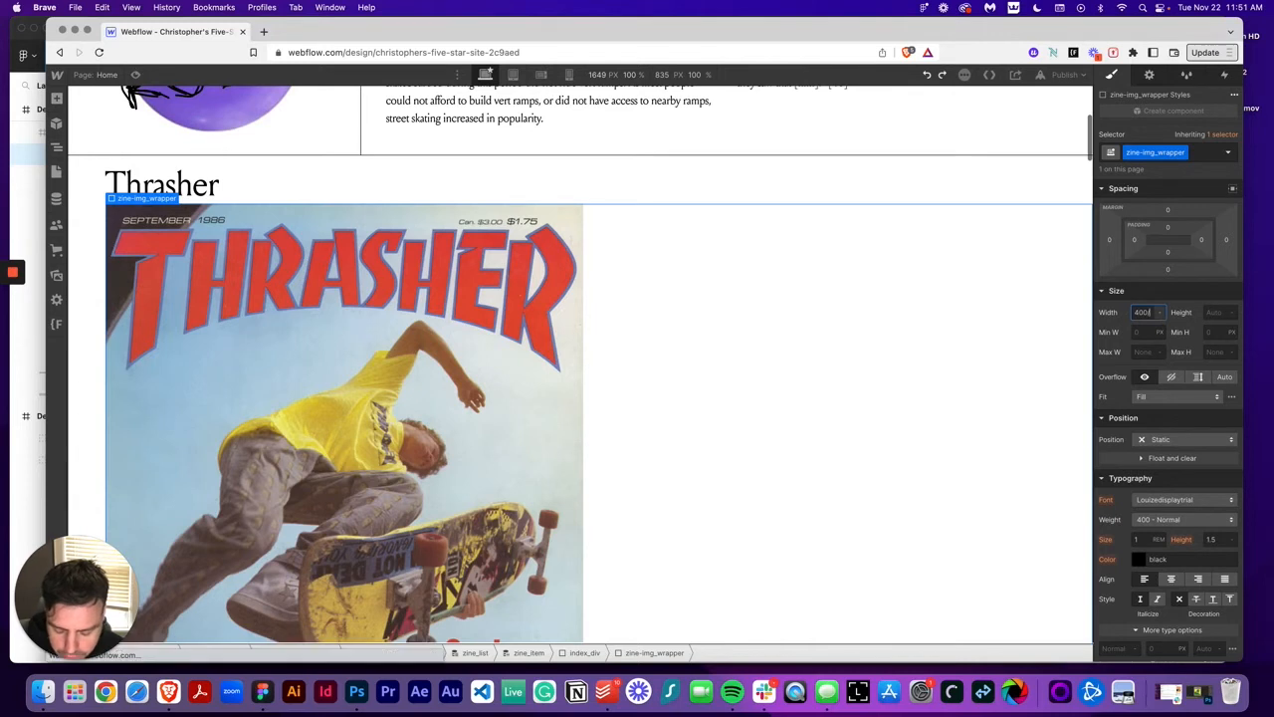
{"action": "type", "text": "/1"}
{"action": "key", "text": "Return"}
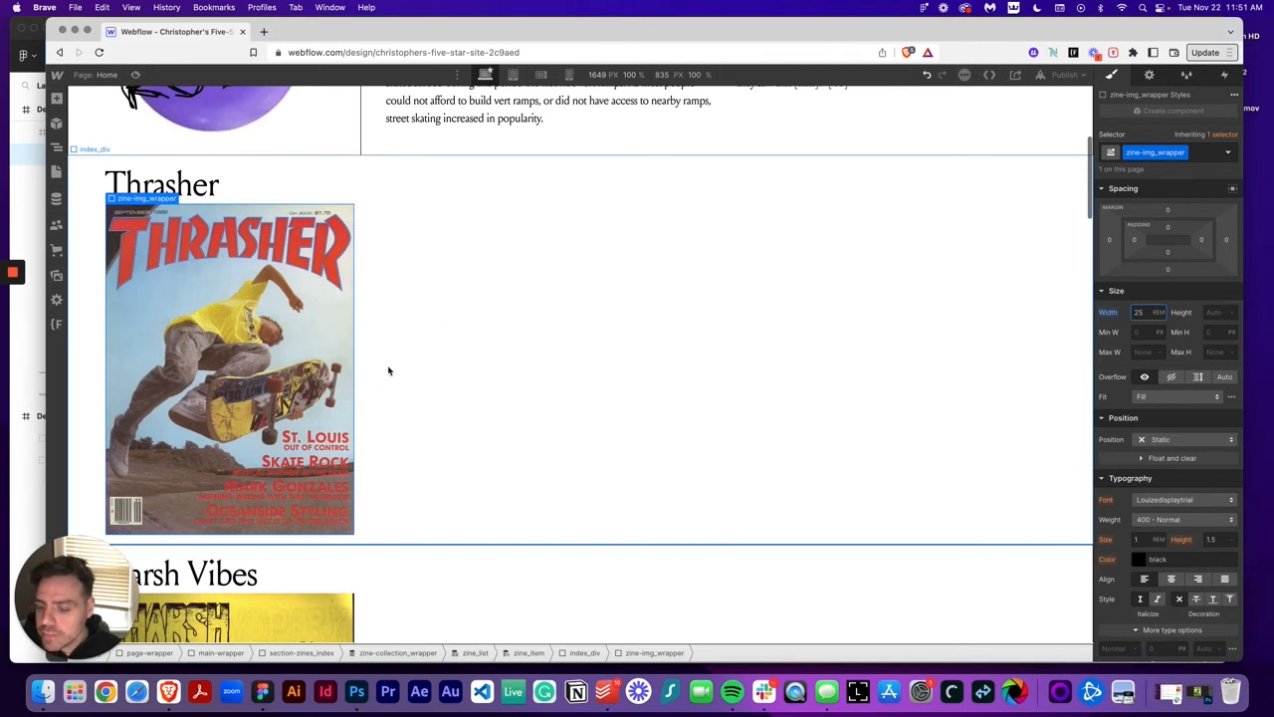
{"action": "scroll", "coordinate": [1179, 473], "scroll_direction": "down", "scroll_amount": 5}
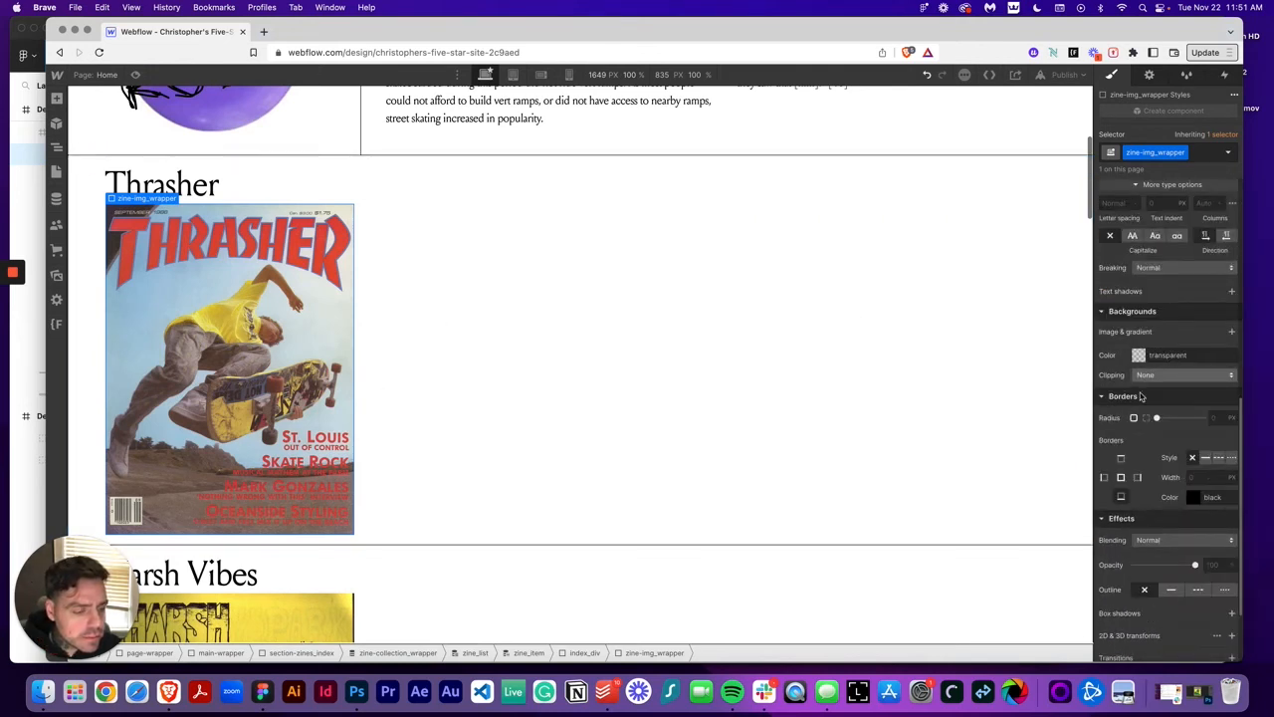
Step: Set the position of zine-img_wrapper to absolute, anchored to the bottom right of its container
{"action": "scroll", "coordinate": [1142, 396], "scroll_direction": "up", "scroll_amount": 5}
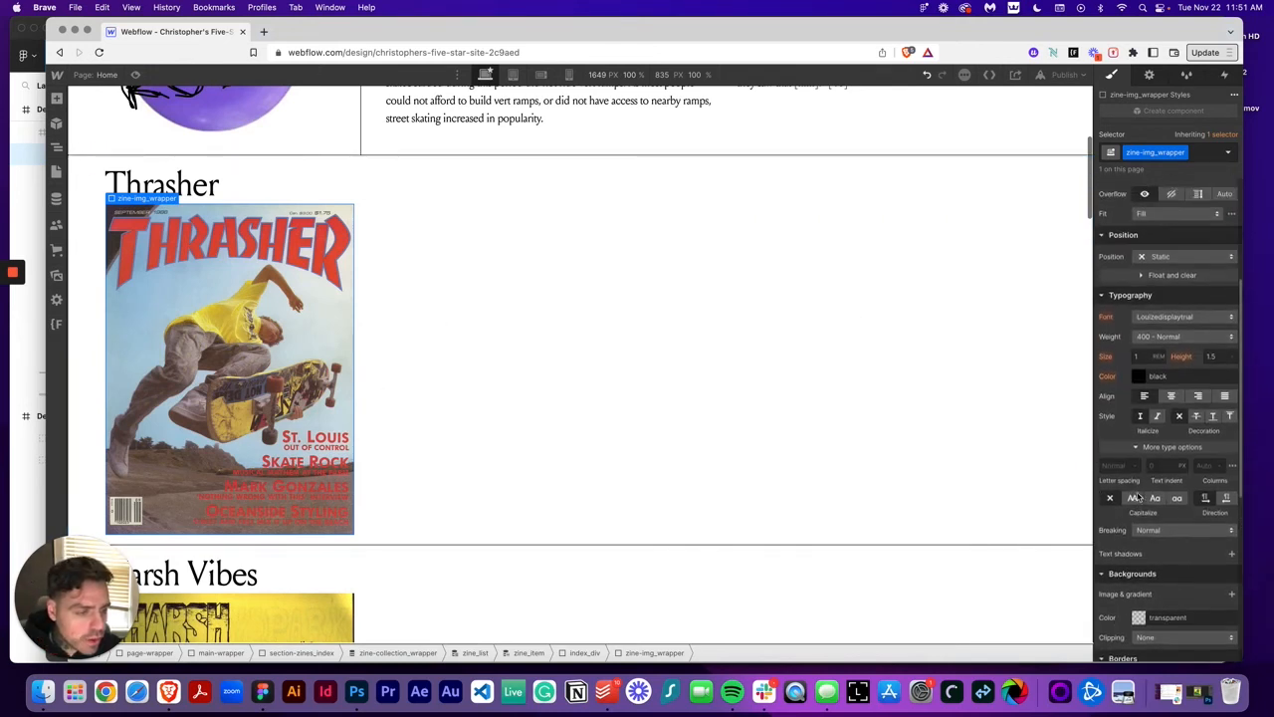
{"action": "scroll", "coordinate": [1138, 495], "scroll_direction": "up", "scroll_amount": 4}
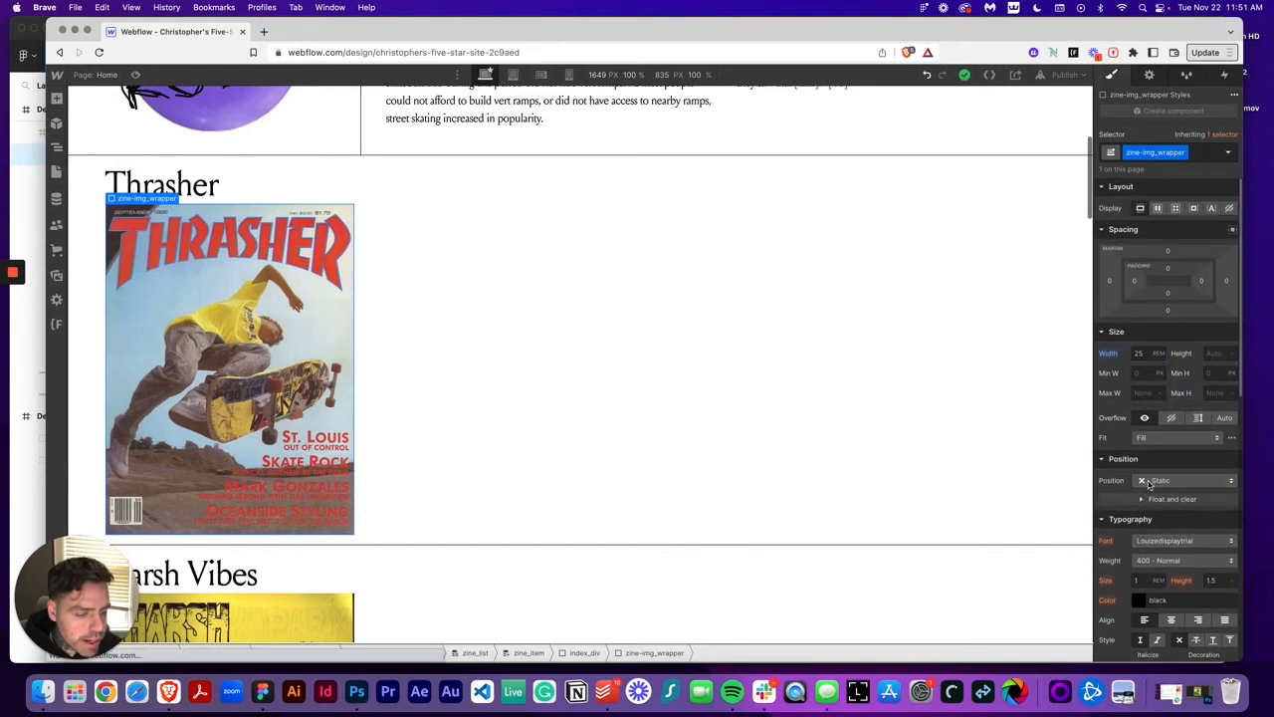
{"action": "left_click", "coordinate": [1150, 483]}
{"action": "left_click", "coordinate": [1162, 511]}
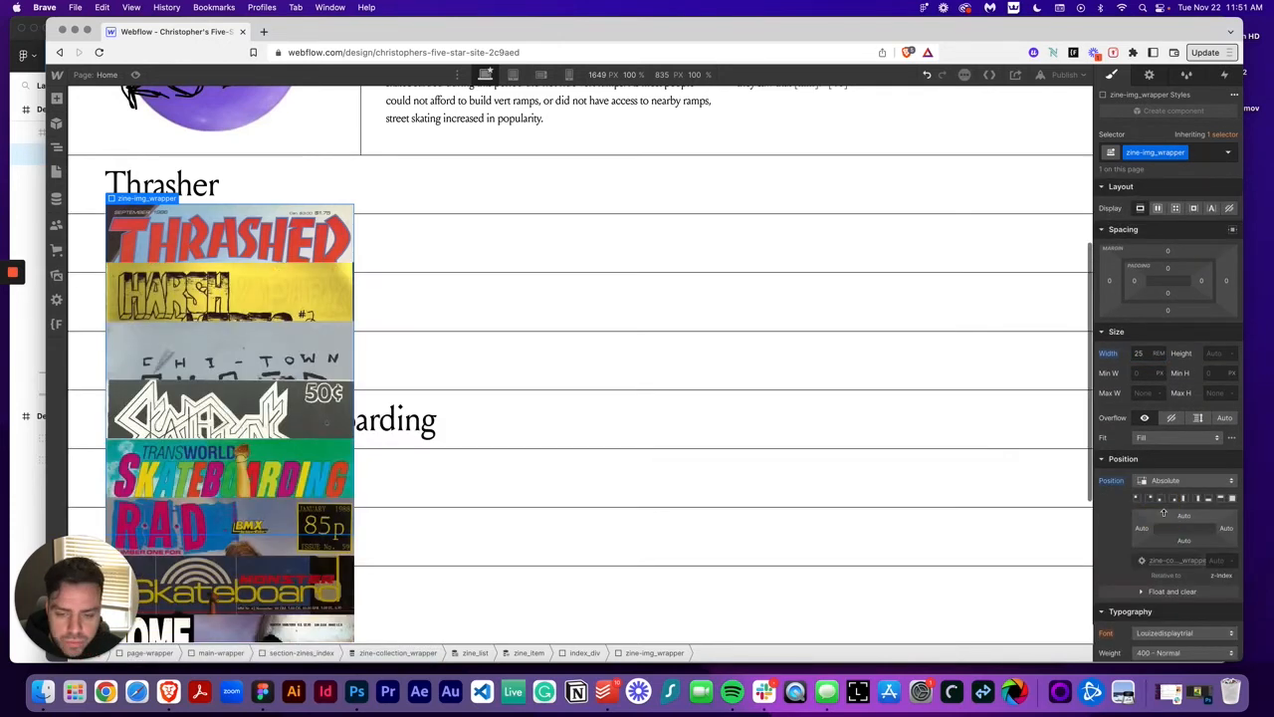
{"action": "left_click", "coordinate": [1174, 504]}
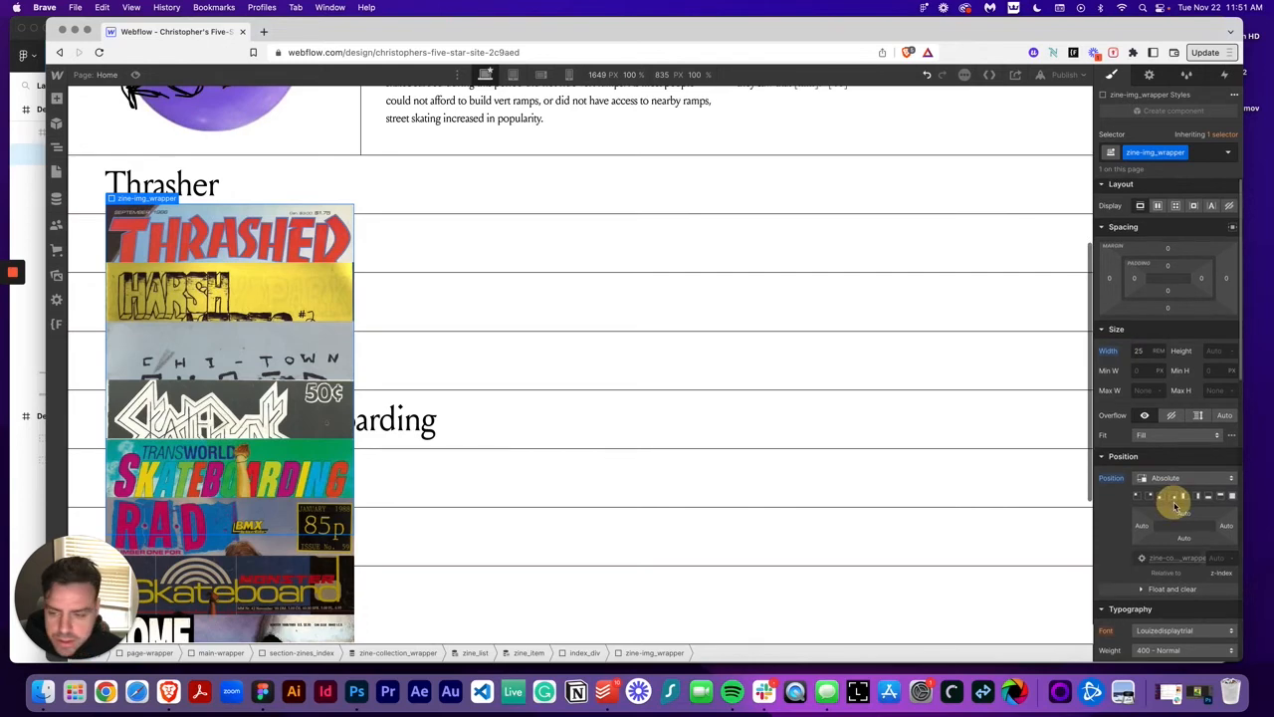
{"action": "left_click", "coordinate": [1175, 496]}
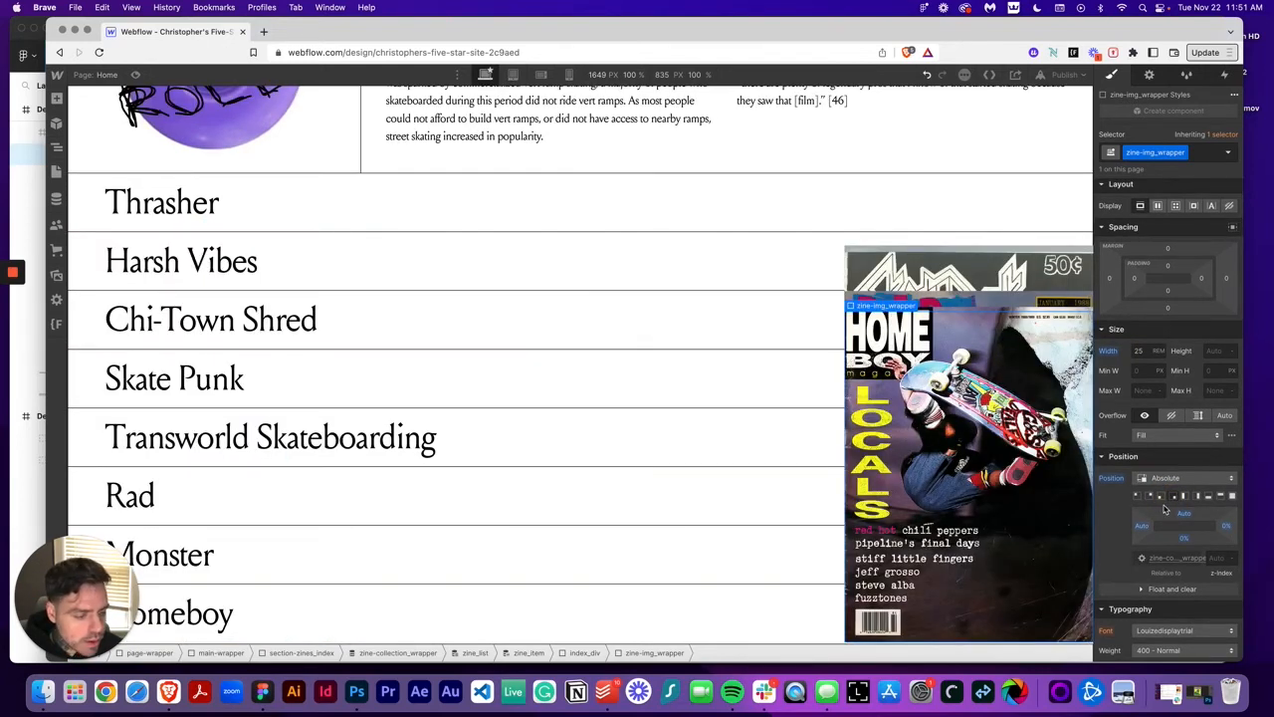
Step: Add a Move transform to zine-img_wrapper of -2 rem horizontally and -2 rem vertically, checking the cover's placement in Figma
{"action": "scroll", "coordinate": [1164, 509], "scroll_direction": "down", "scroll_amount": 10}
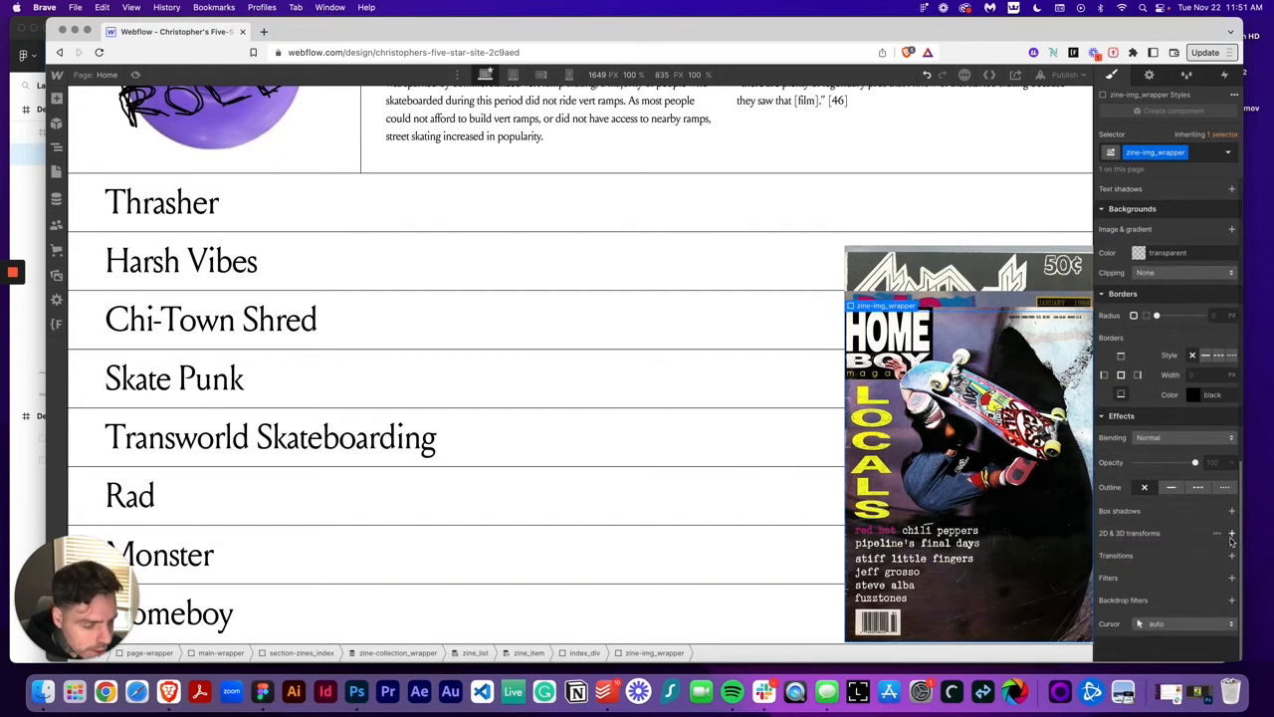
{"action": "left_click", "coordinate": [1232, 536]}
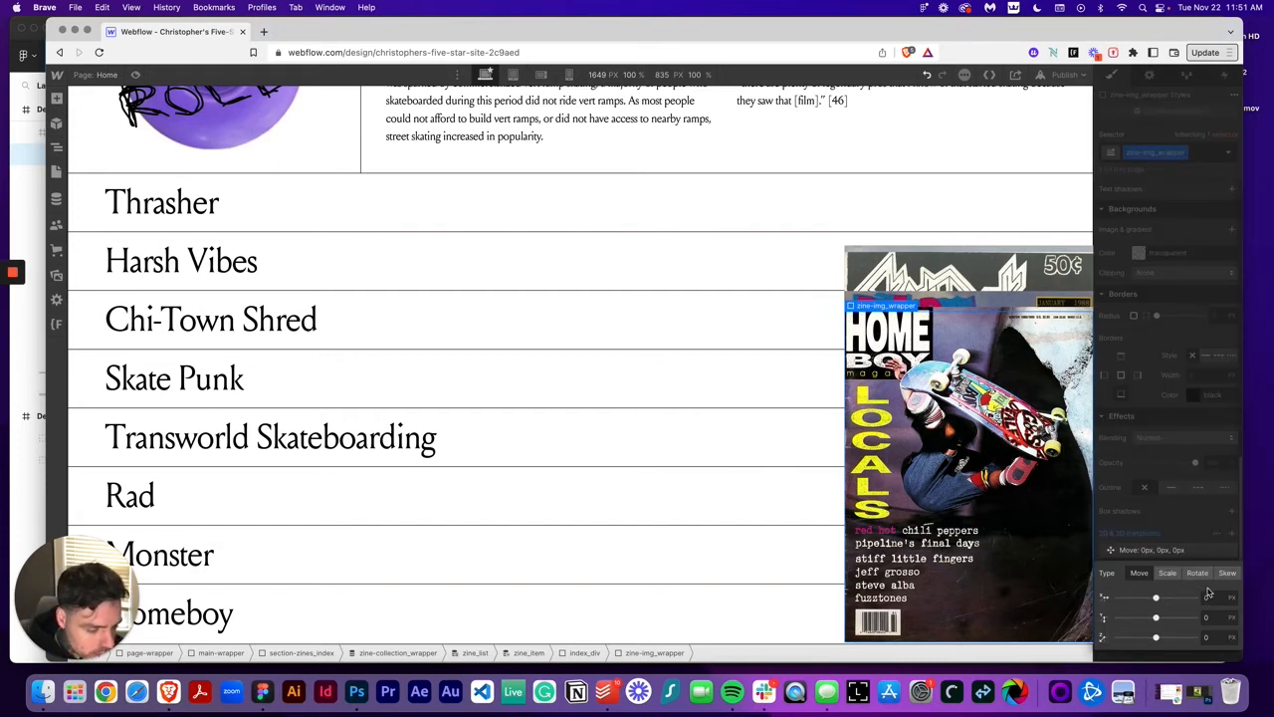
{"action": "left_click", "coordinate": [262, 691]}
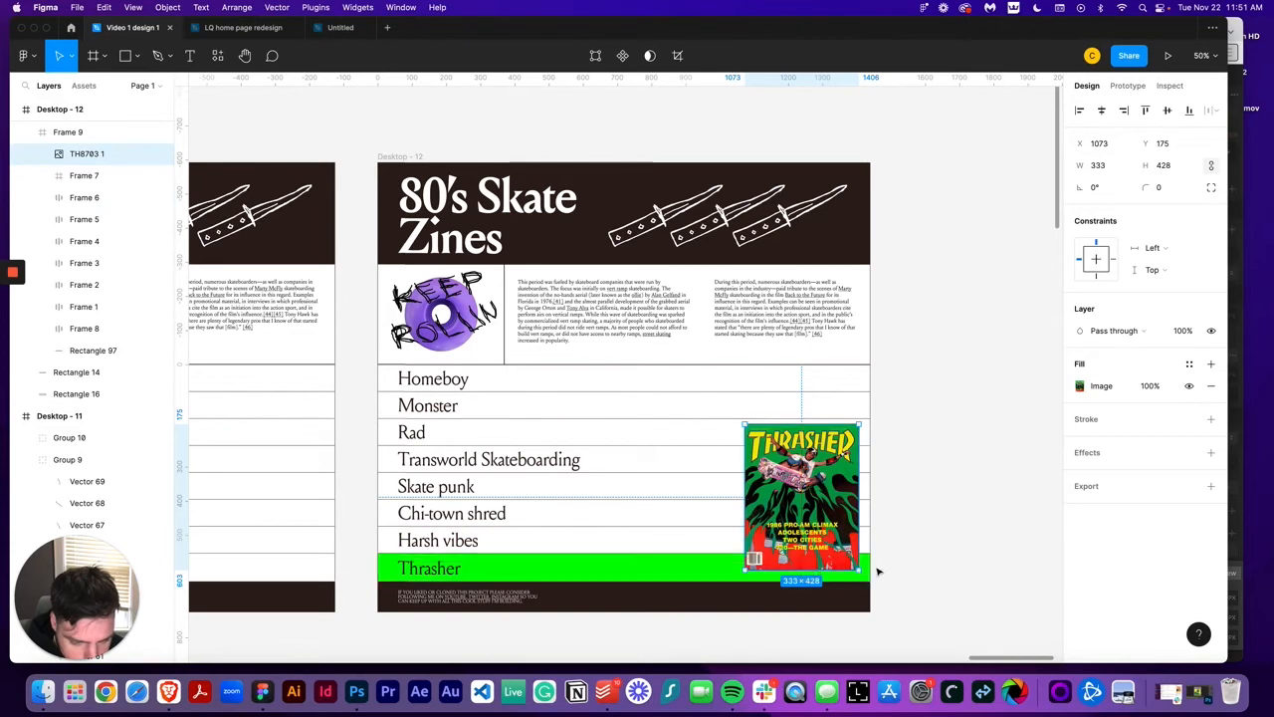
{"action": "left_click", "coordinate": [168, 691]}
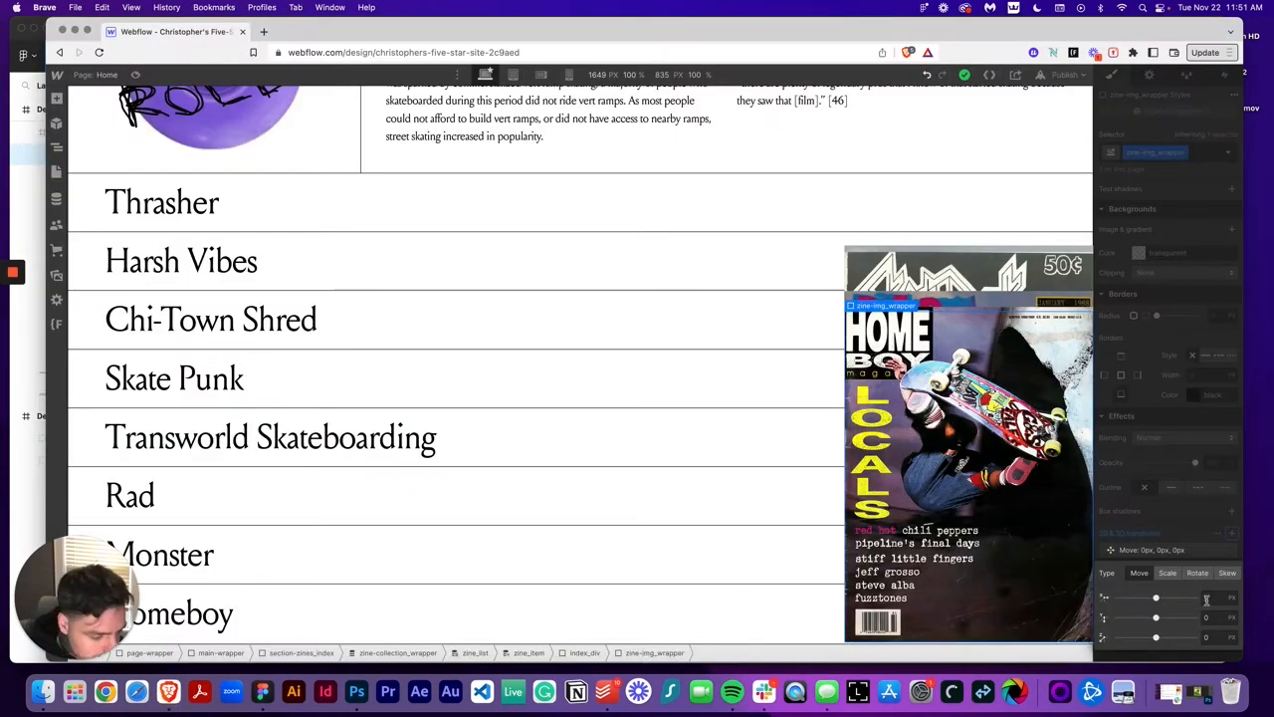
{"action": "left_click", "coordinate": [1207, 598]}
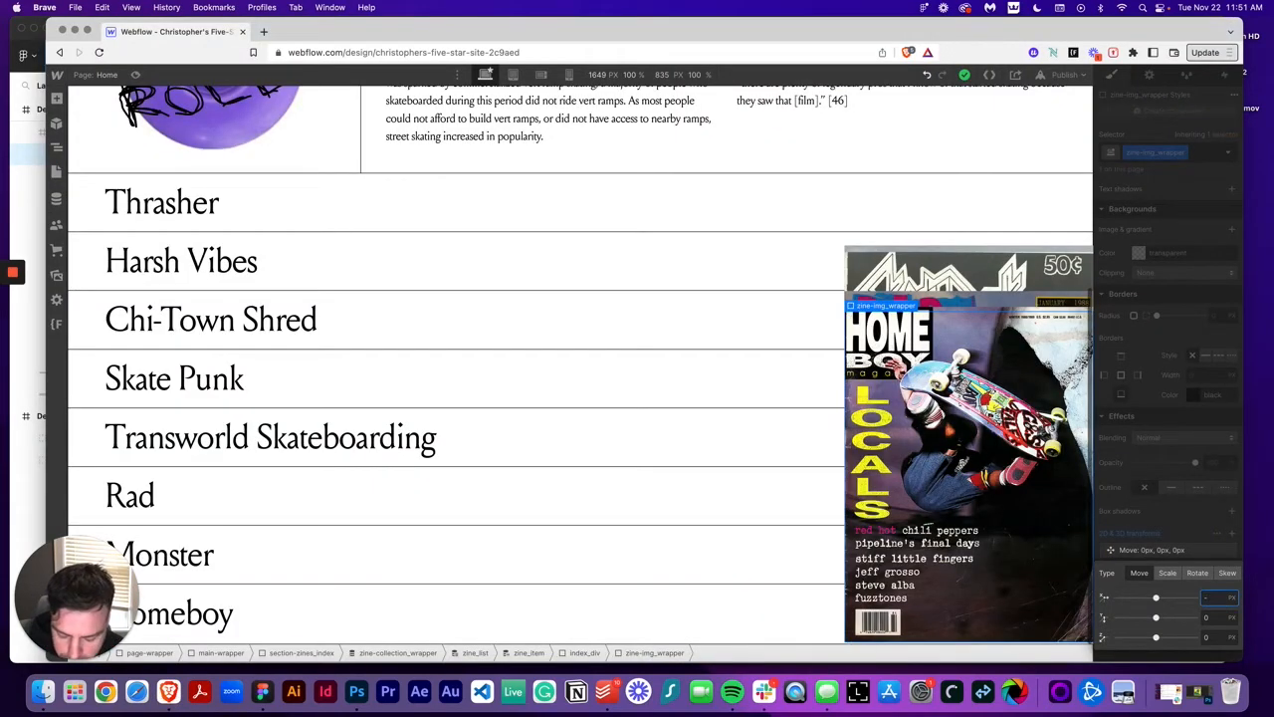
{"action": "key", "text": "Return"}
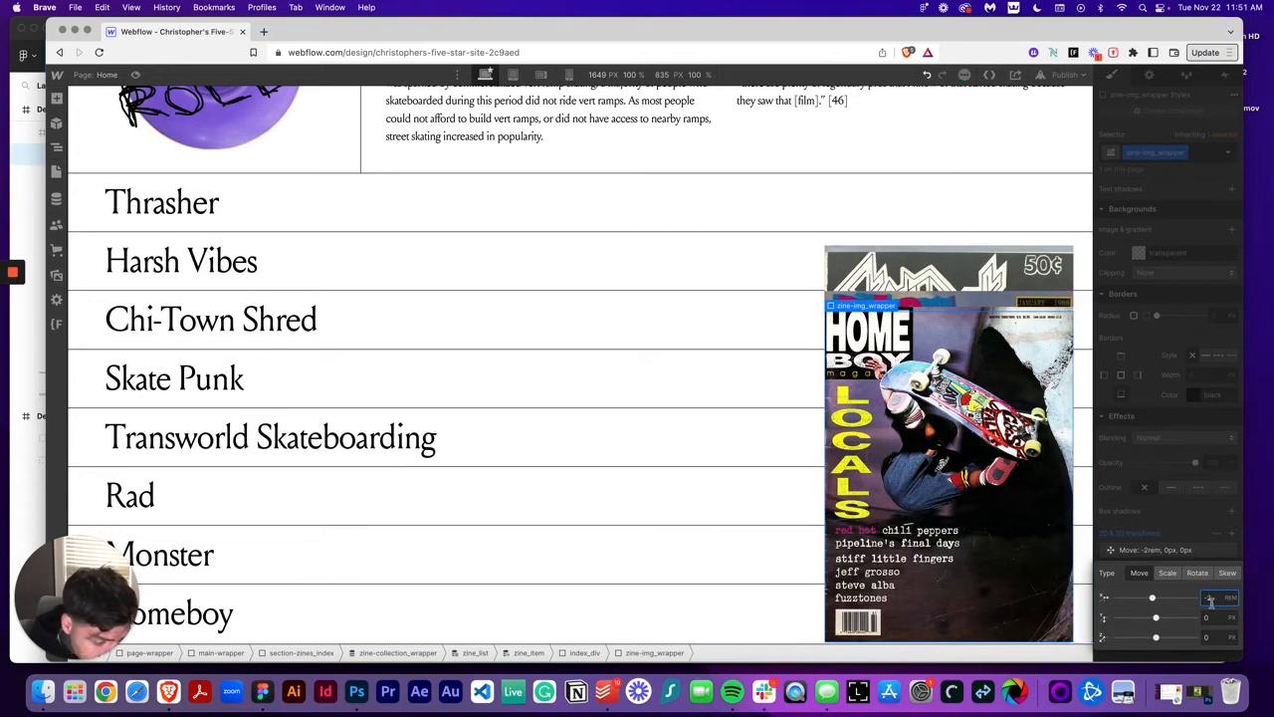
{"action": "left_click", "coordinate": [1216, 616]}
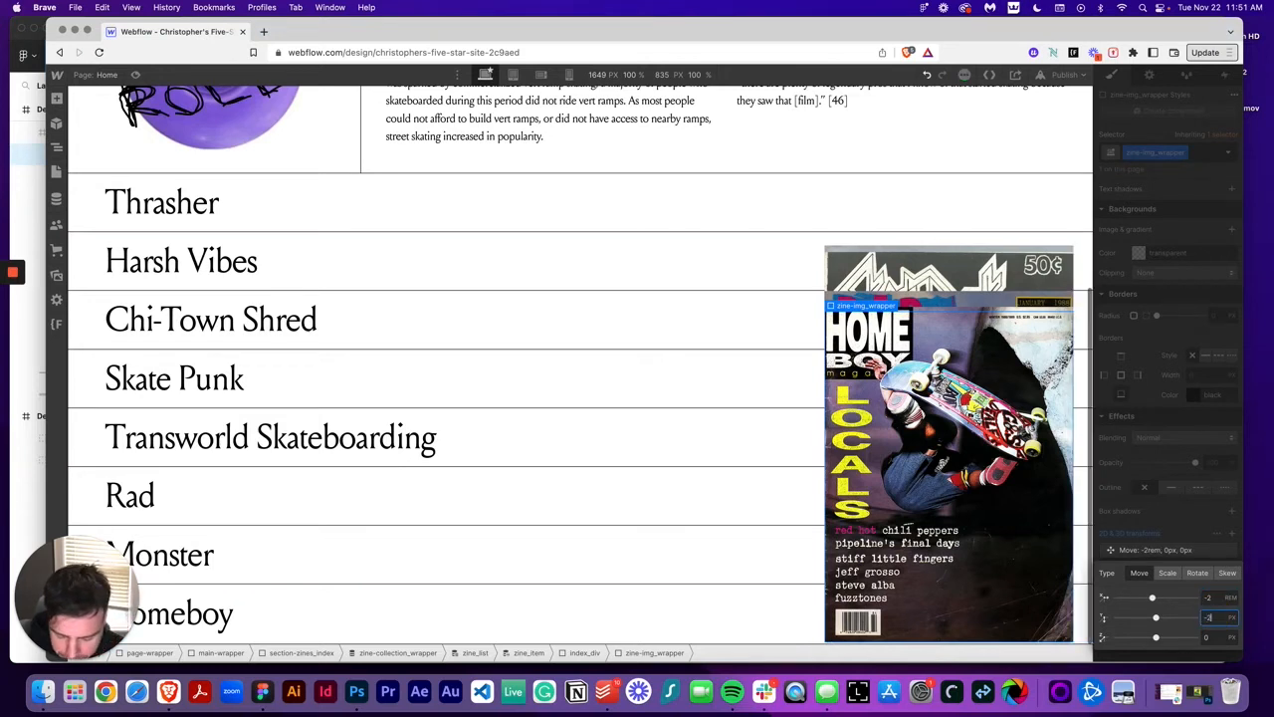
{"action": "key", "text": "Return"}
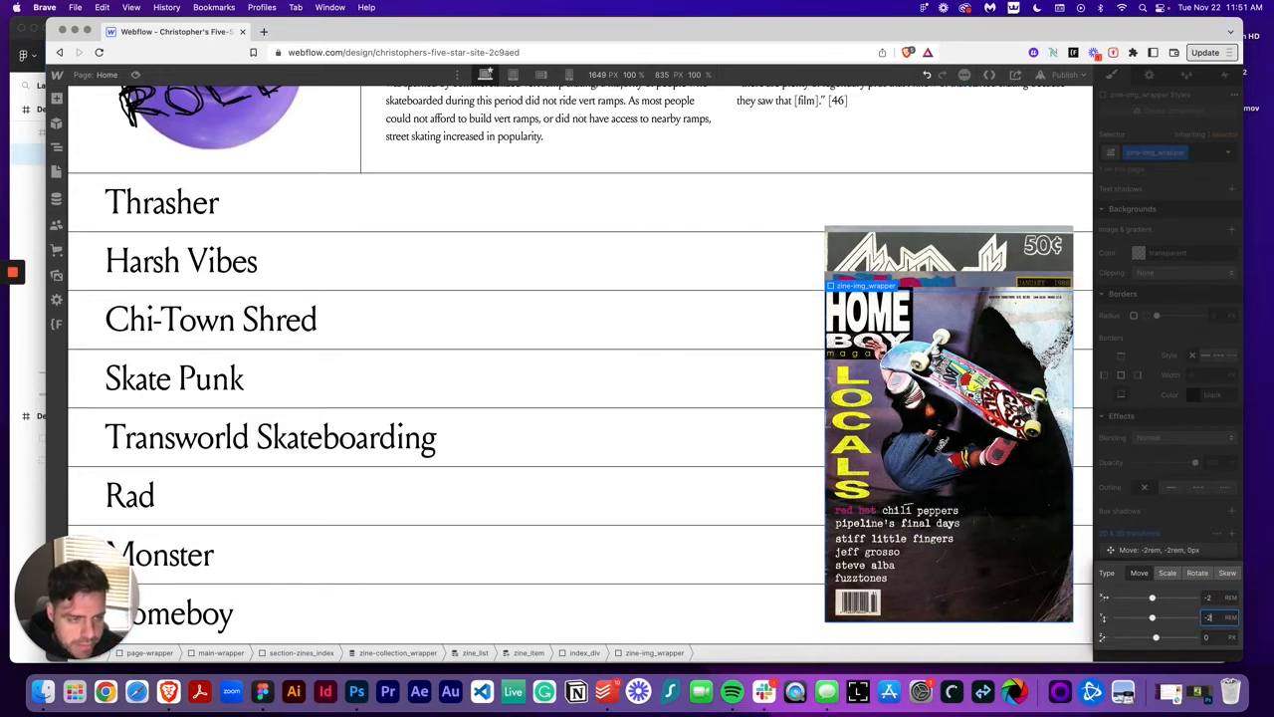
{"action": "left_click", "coordinate": [1195, 508]}
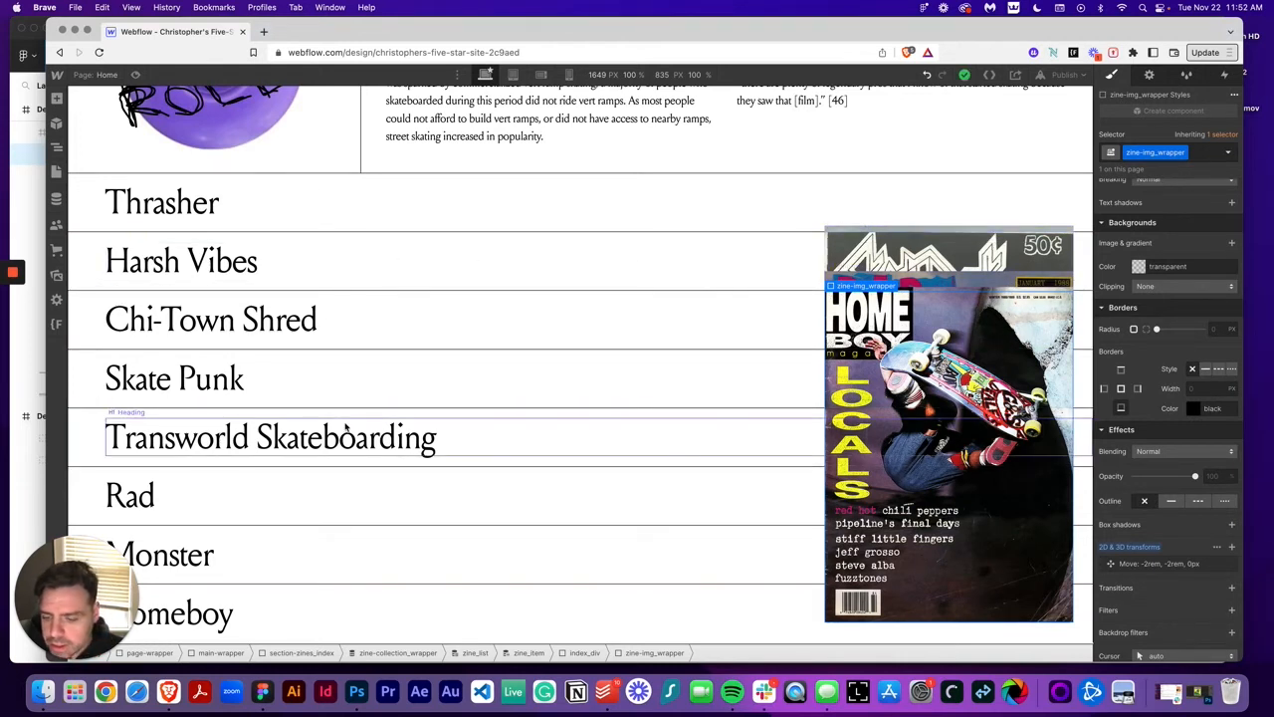
Step: Check the footer bar in the Figma design, and add a div block at the end of page-wrapper in Webflow
{"action": "scroll", "coordinate": [646, 373], "scroll_direction": "up", "scroll_amount": 1}
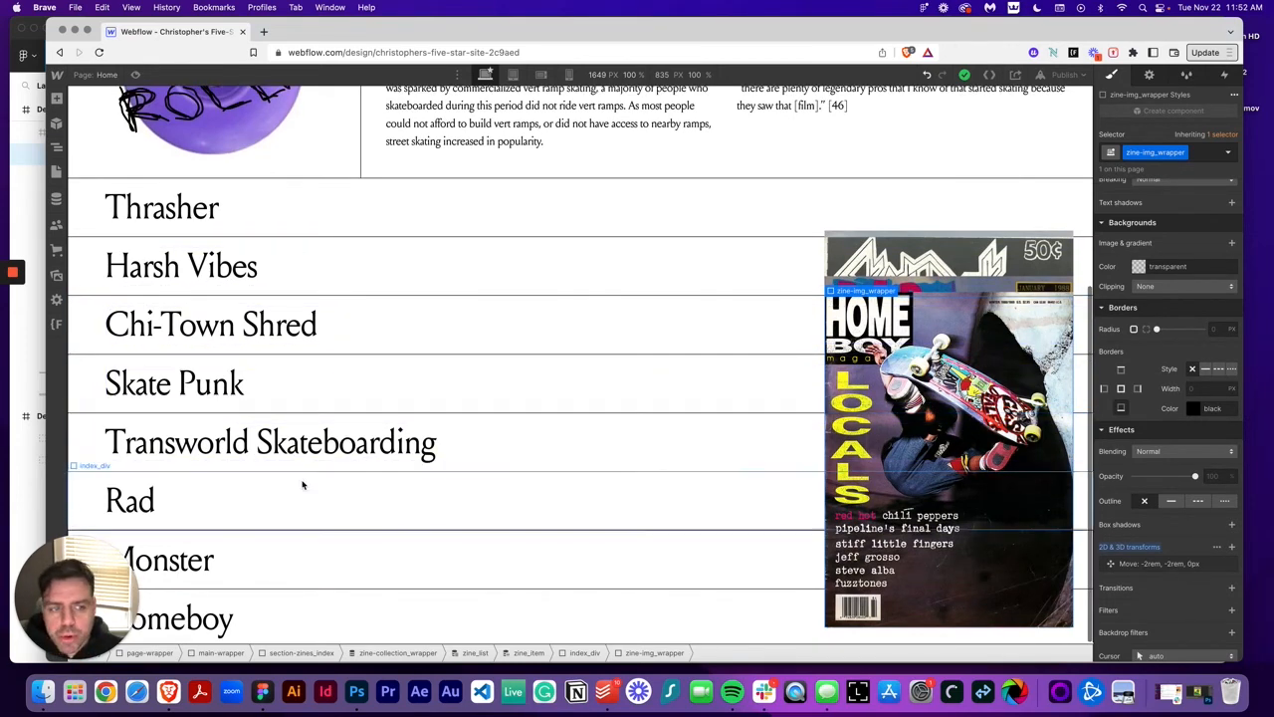
{"action": "left_click", "coordinate": [261, 697]}
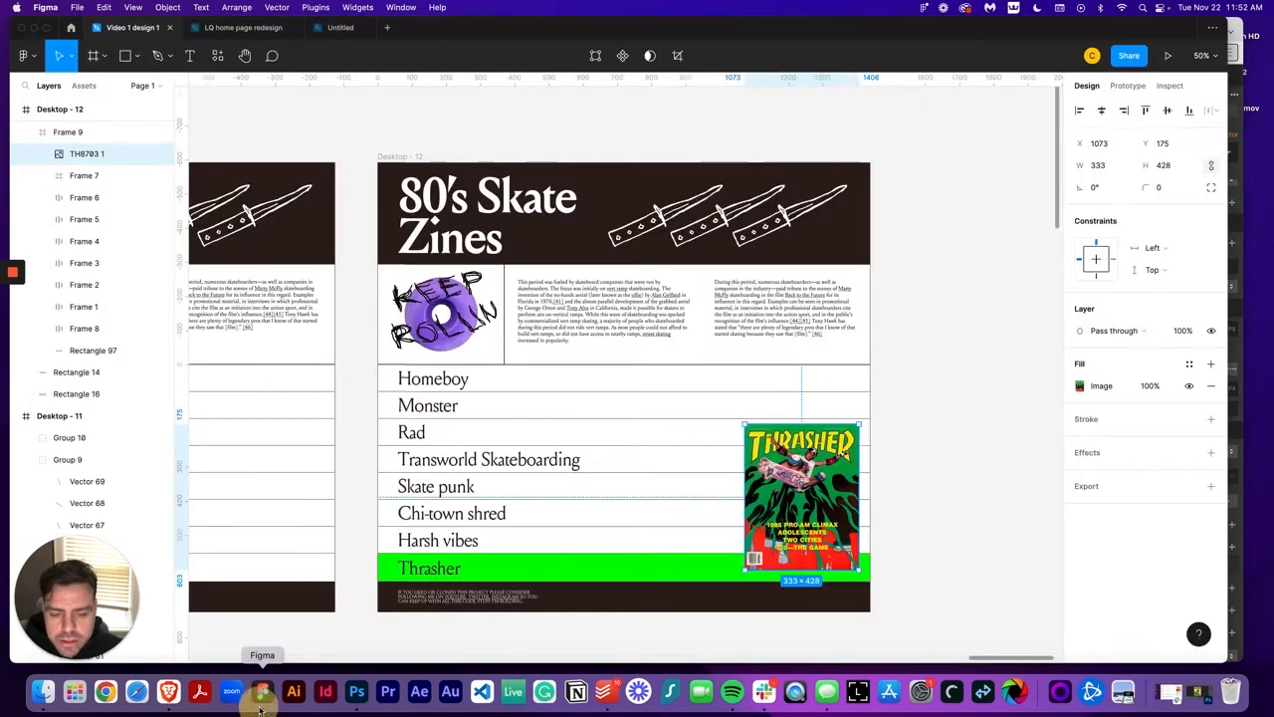
{"action": "scroll", "coordinate": [487, 562], "scroll_direction": "down", "scroll_amount": 2}
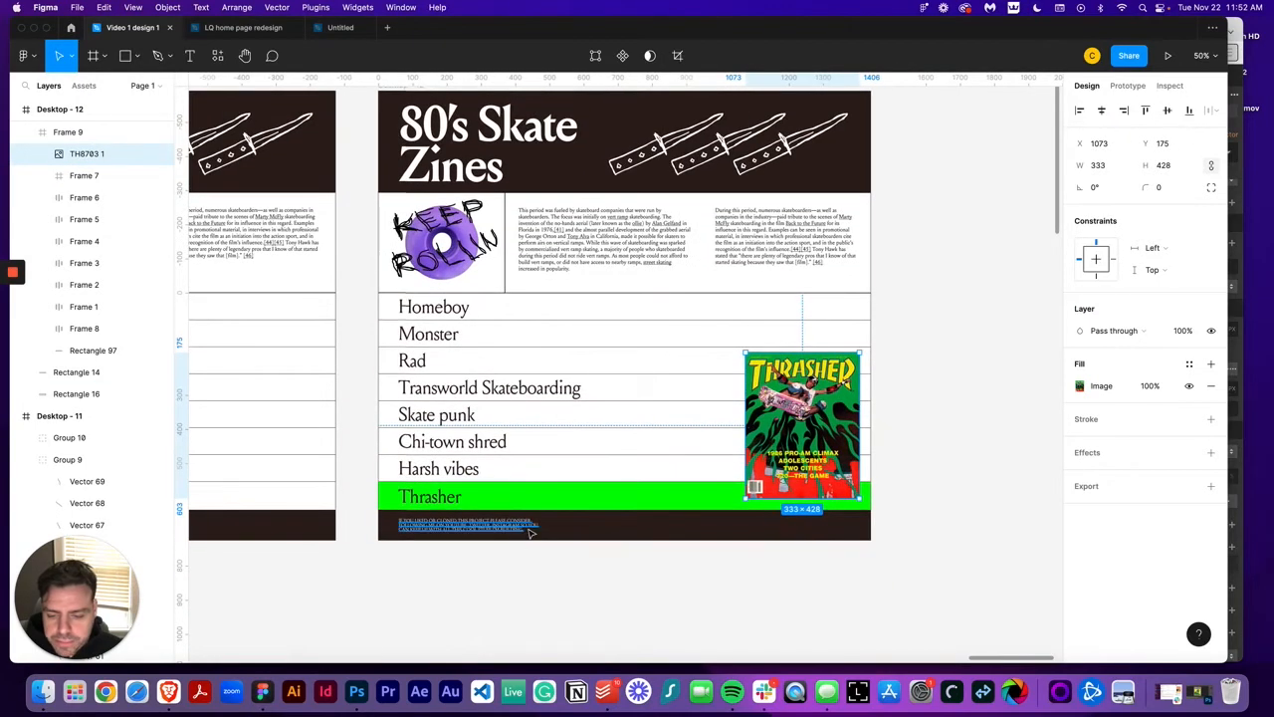
{"action": "left_click", "coordinate": [168, 690]}
{"action": "left_click", "coordinate": [56, 148]}
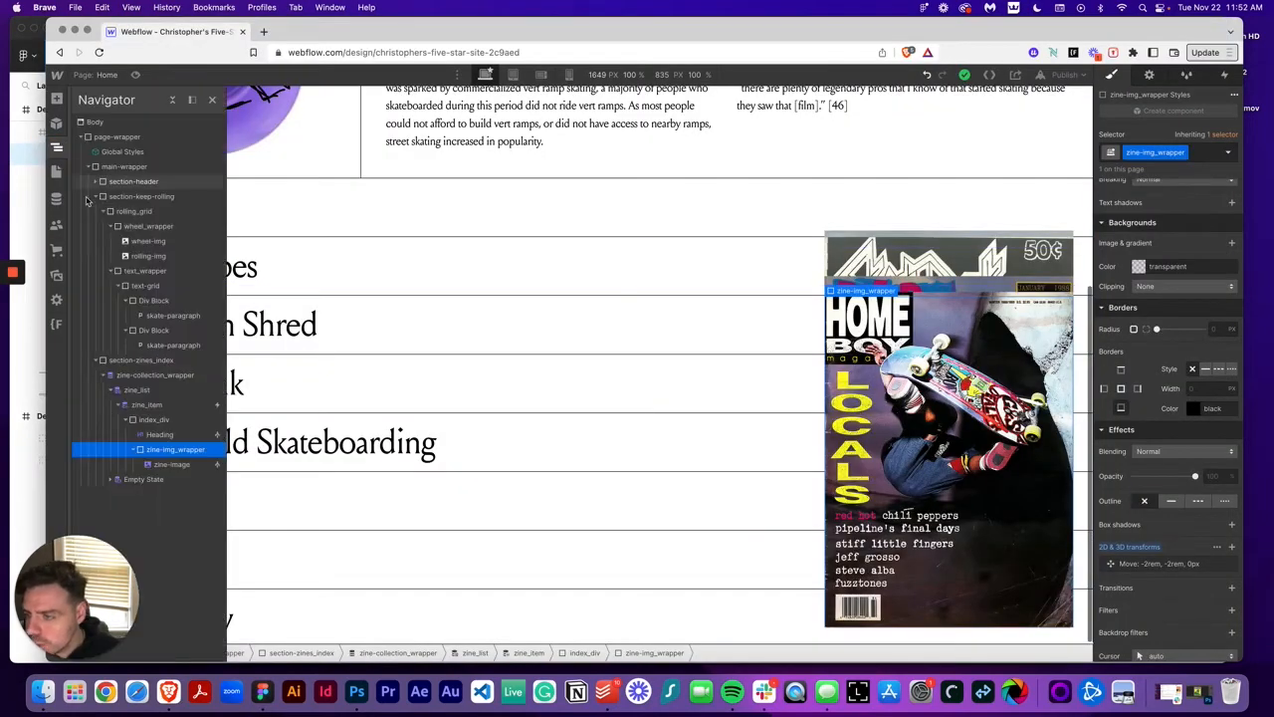
{"action": "left_click", "coordinate": [88, 169]}
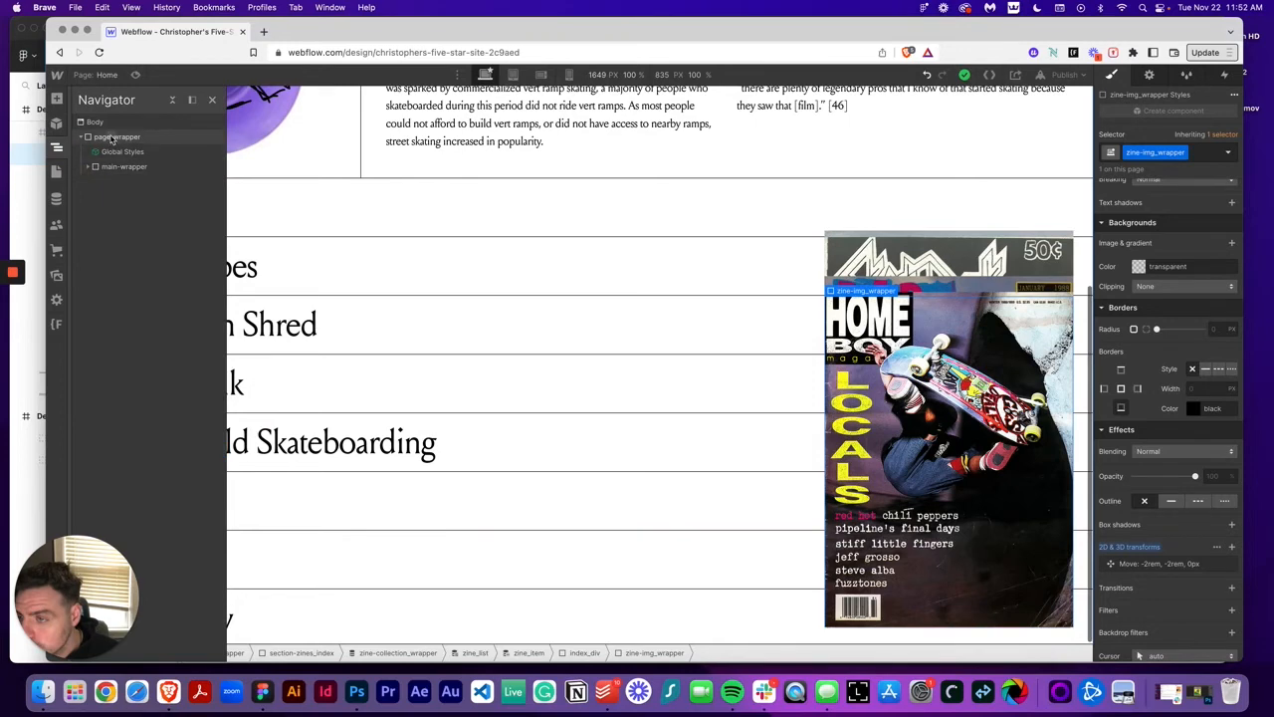
{"action": "left_click", "coordinate": [112, 138]}
{"action": "left_click", "coordinate": [56, 100]}
{"action": "left_click", "coordinate": [97, 312]}
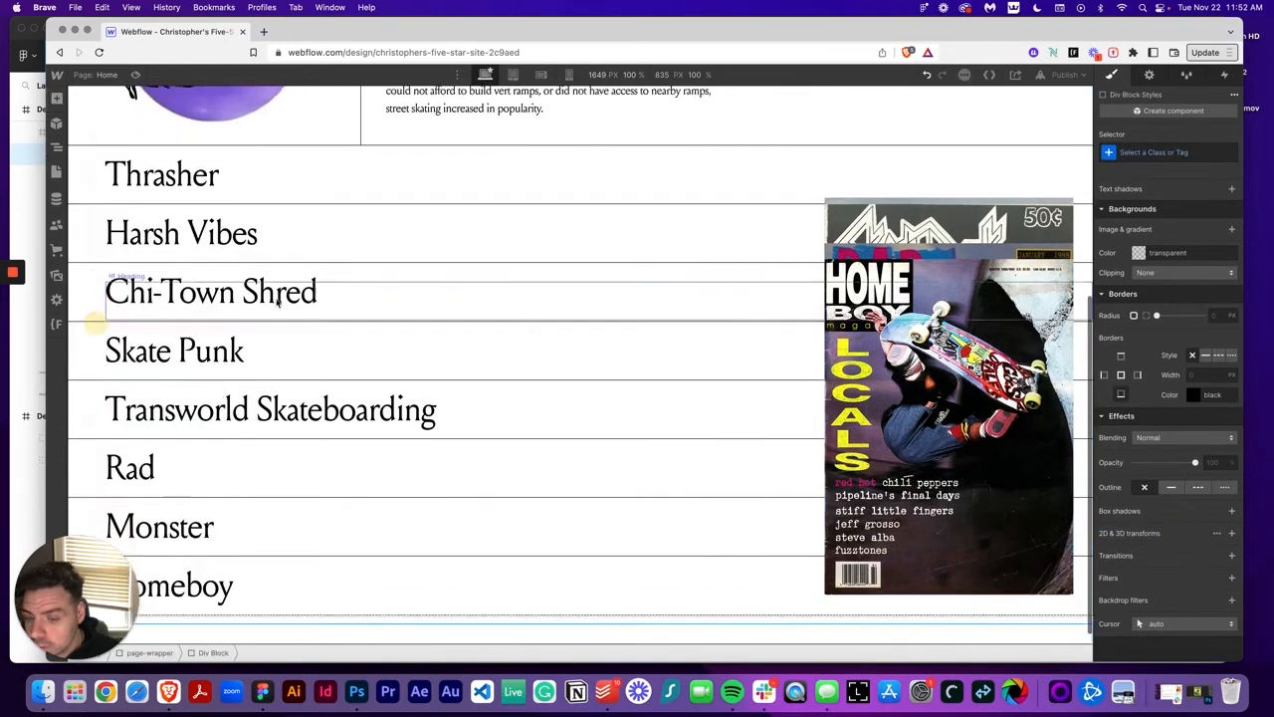
Step: Give the new div block the class zine-footer and the Black swatch (#2c1e1b) as background color
{"action": "left_click", "coordinate": [1130, 152]}
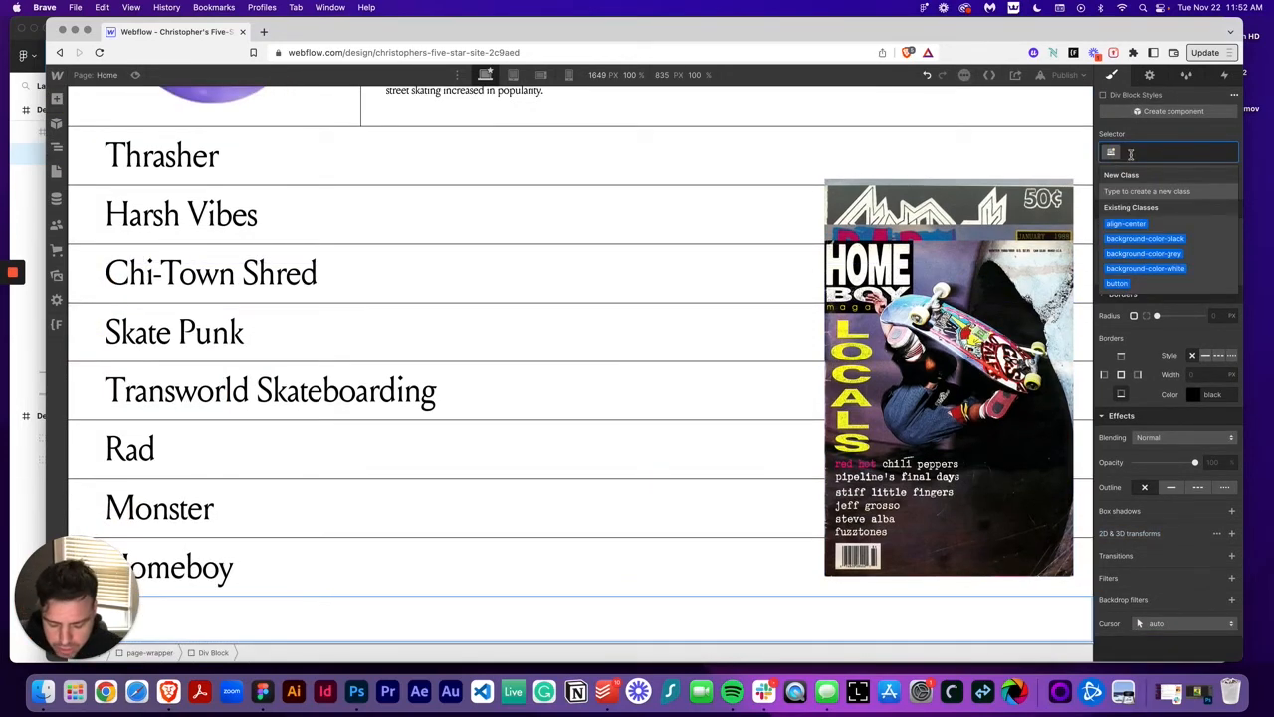
{"action": "type", "text": "zine-footer"}
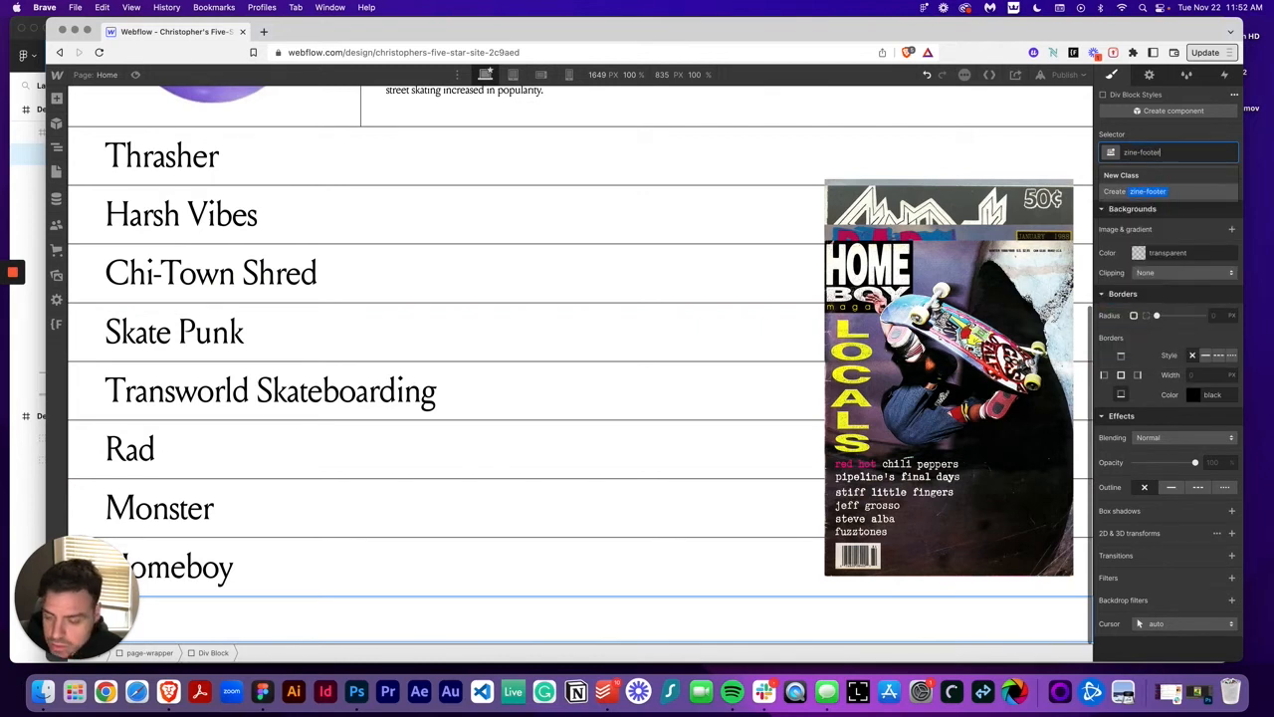
{"action": "key", "text": "Return"}
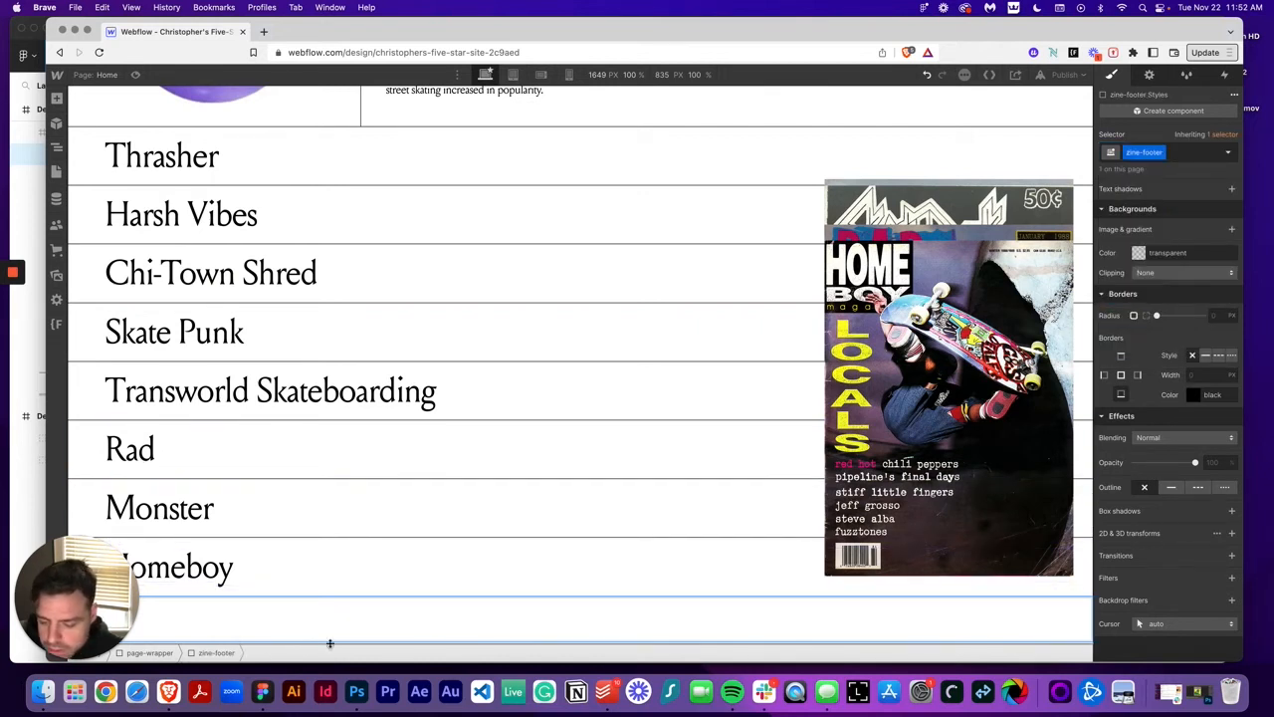
{"action": "left_click", "coordinate": [1140, 255]}
{"action": "left_click", "coordinate": [1125, 446]}
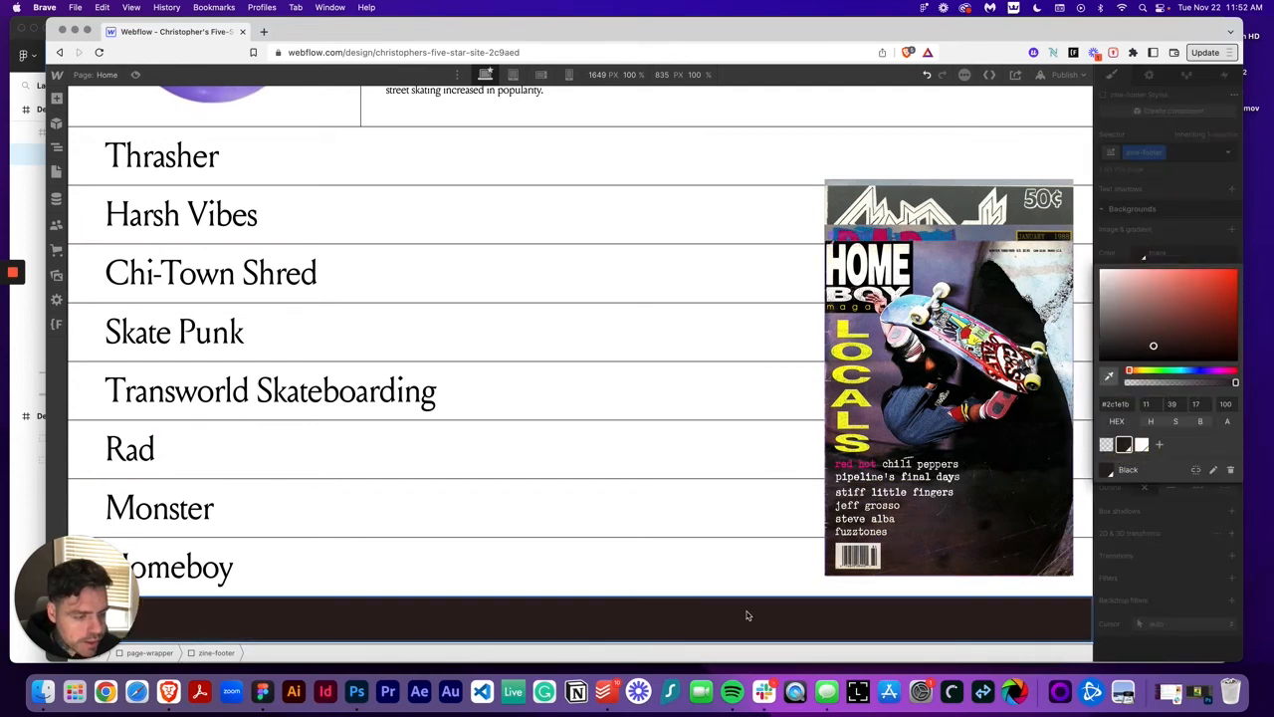
{"action": "left_click", "coordinate": [748, 612]}
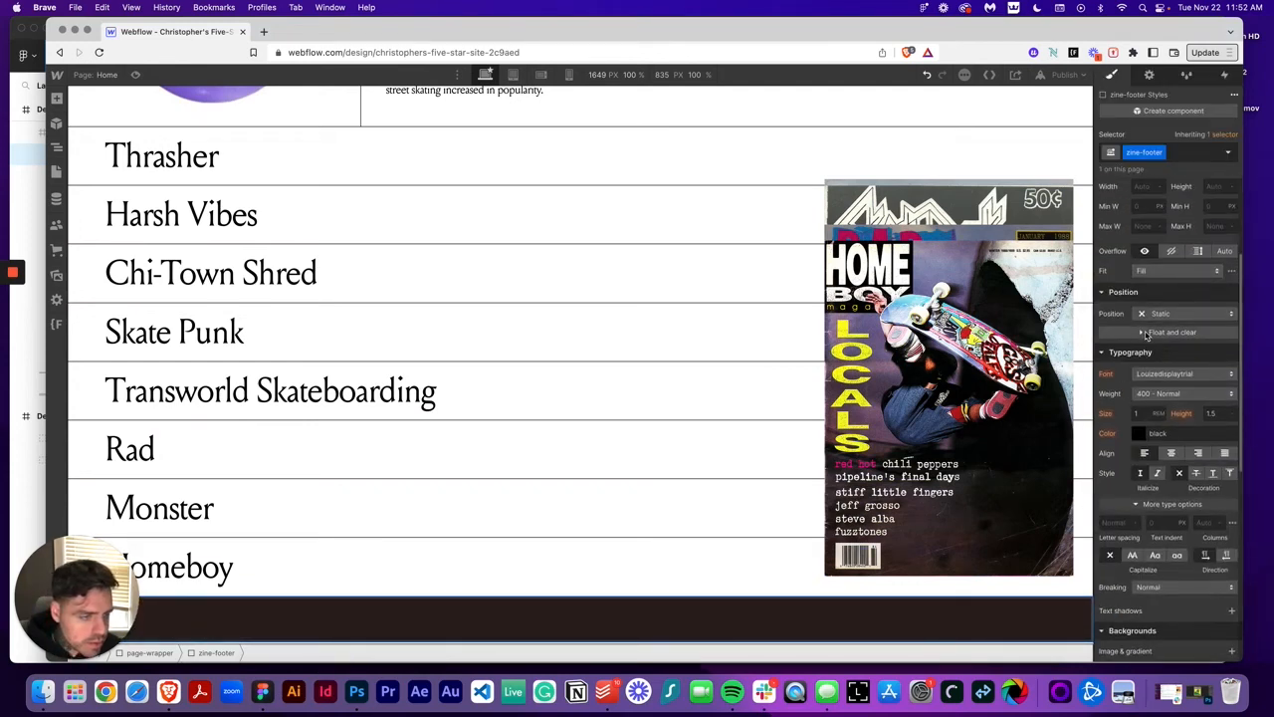
Step: Set the left padding of zine-footer to 60/16 rem (3.75 rem)
{"action": "scroll", "coordinate": [1164, 298], "scroll_direction": "up", "scroll_amount": 3}
{"action": "left_click", "coordinate": [1136, 283]}
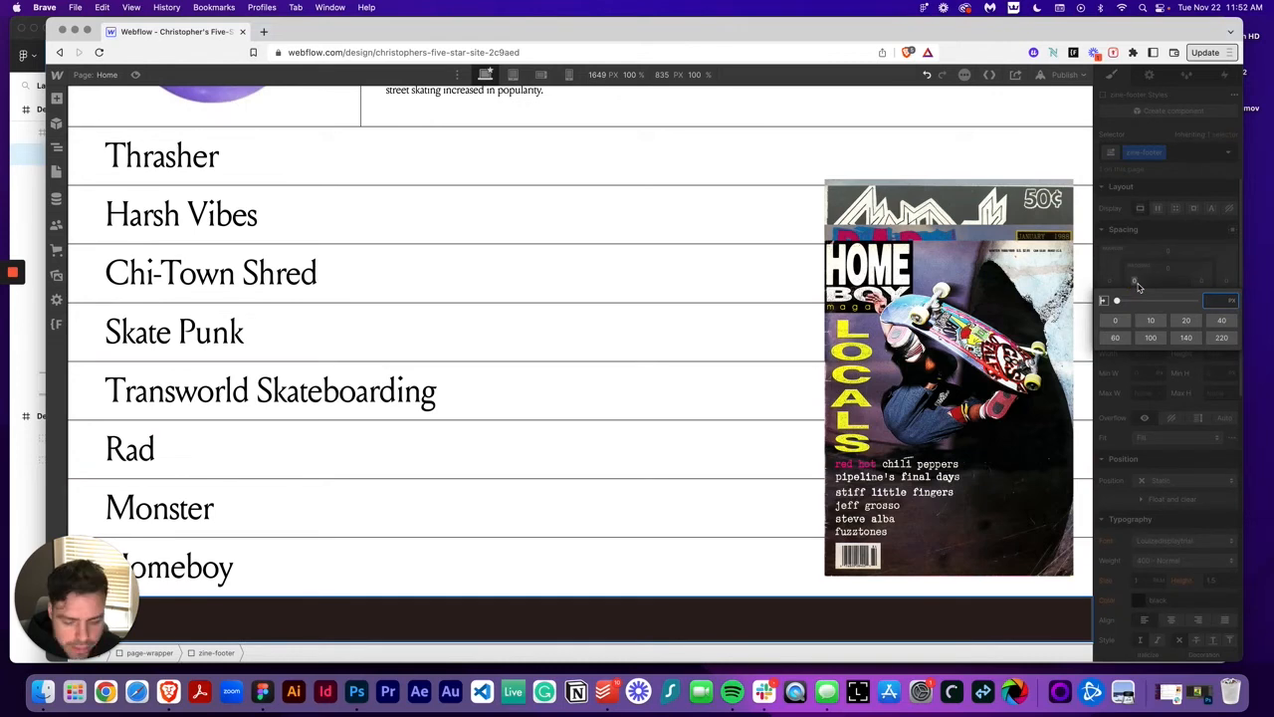
{"action": "type", "text": "60/"}
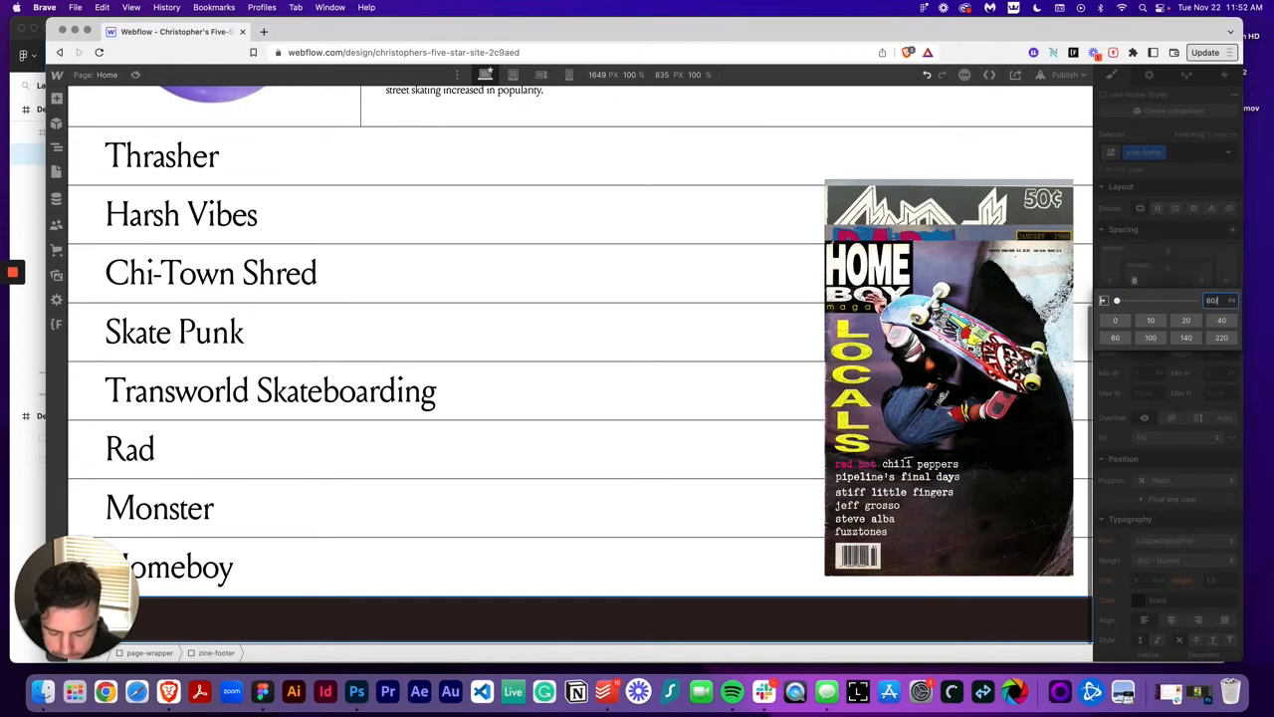
{"action": "type", "text": "16rem"}
{"action": "key", "text": "Return"}
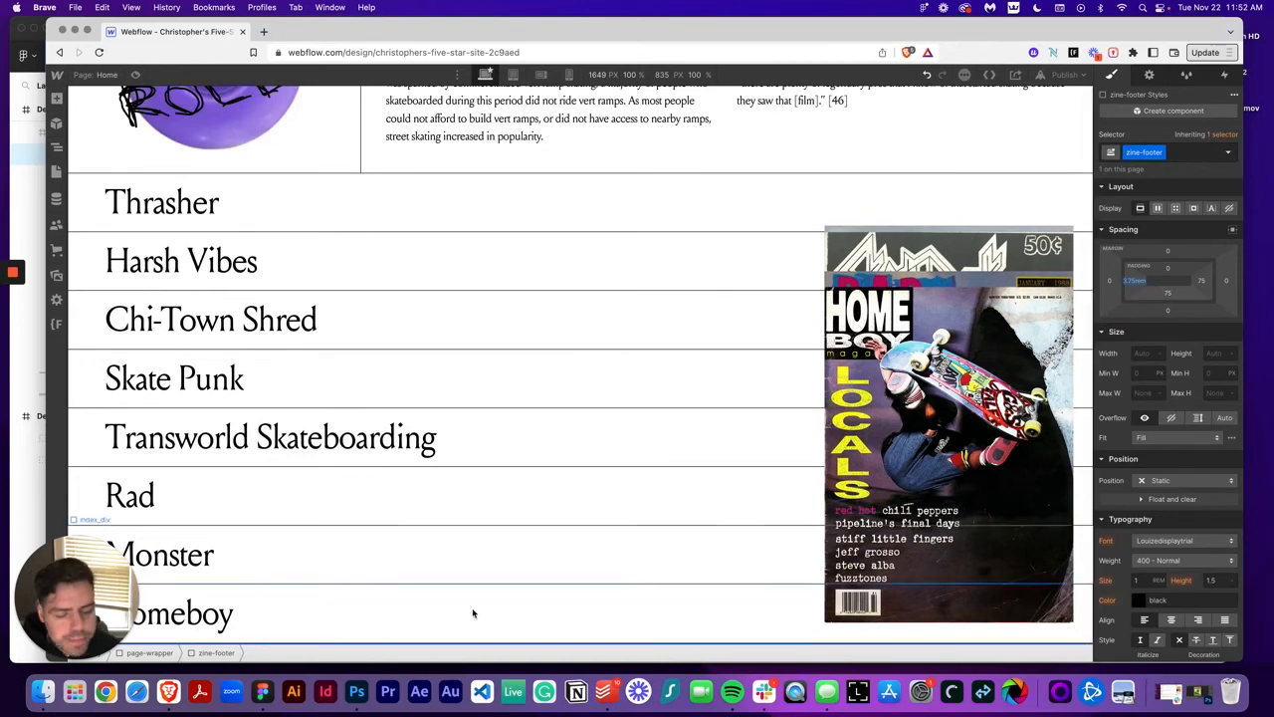
Step: Check the footer text's placement in the Figma design, and set the top padding of zine-footer to 18/16 rem (1.125 rem)
{"action": "left_click", "coordinate": [262, 689]}
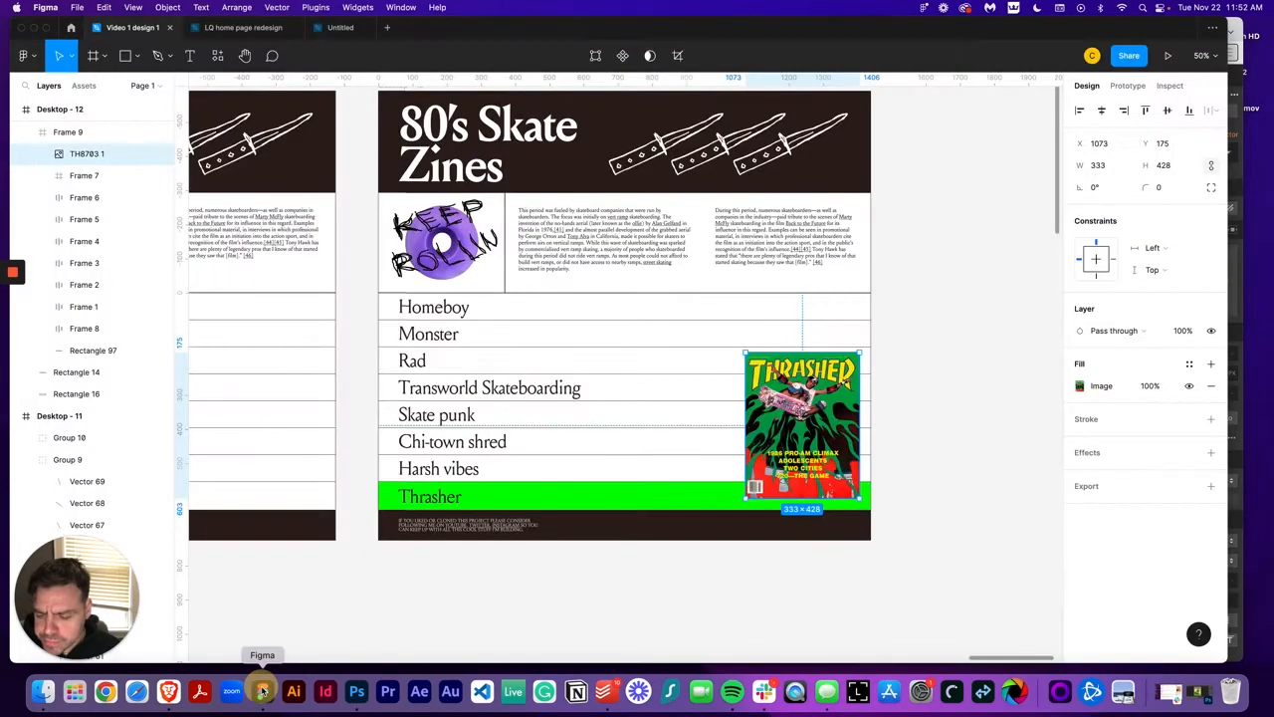
{"action": "left_click", "coordinate": [455, 527]}
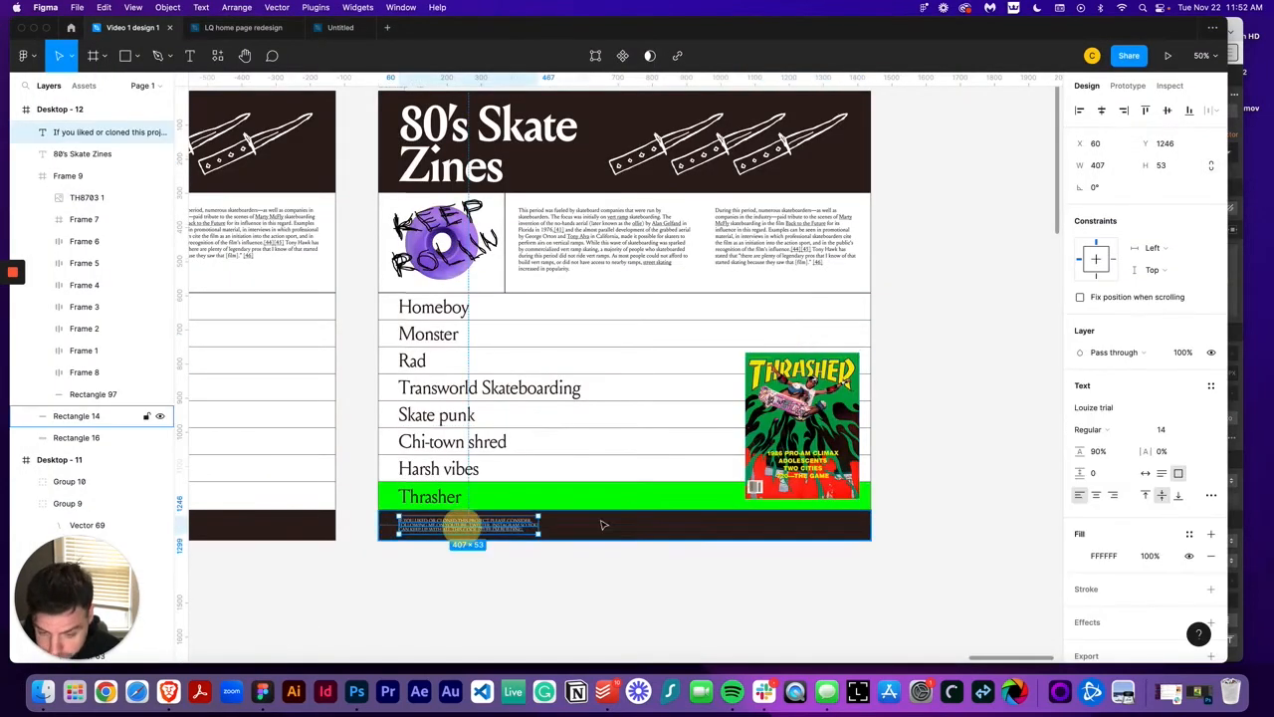
{"action": "left_click", "coordinate": [168, 690]}
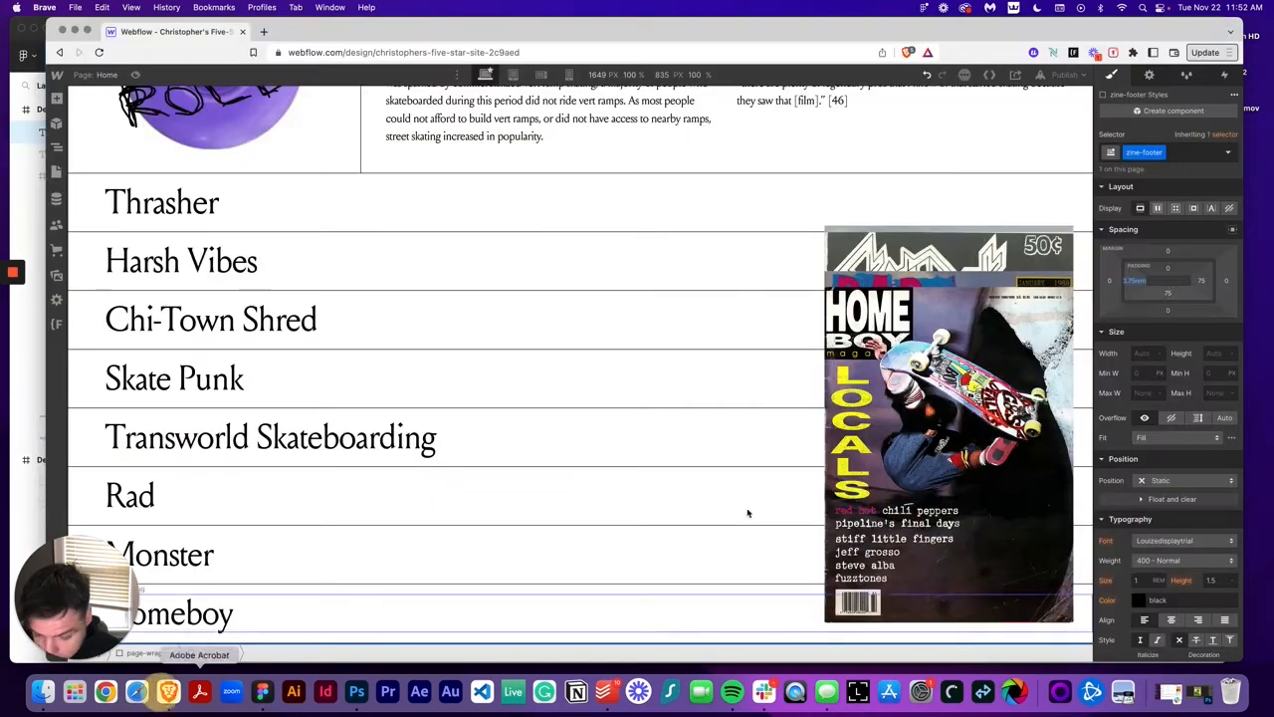
{"action": "left_click", "coordinate": [1170, 272]}
{"action": "type", "text": "18/16"}
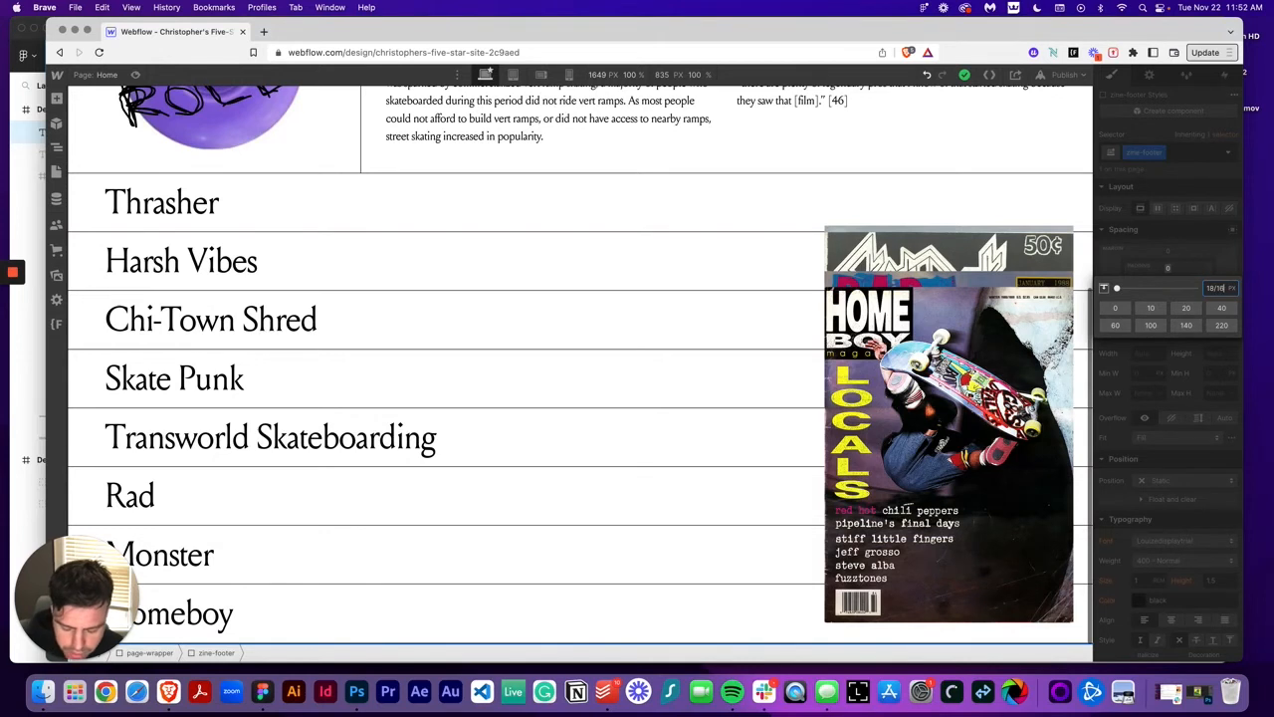
{"action": "key", "text": "Return"}
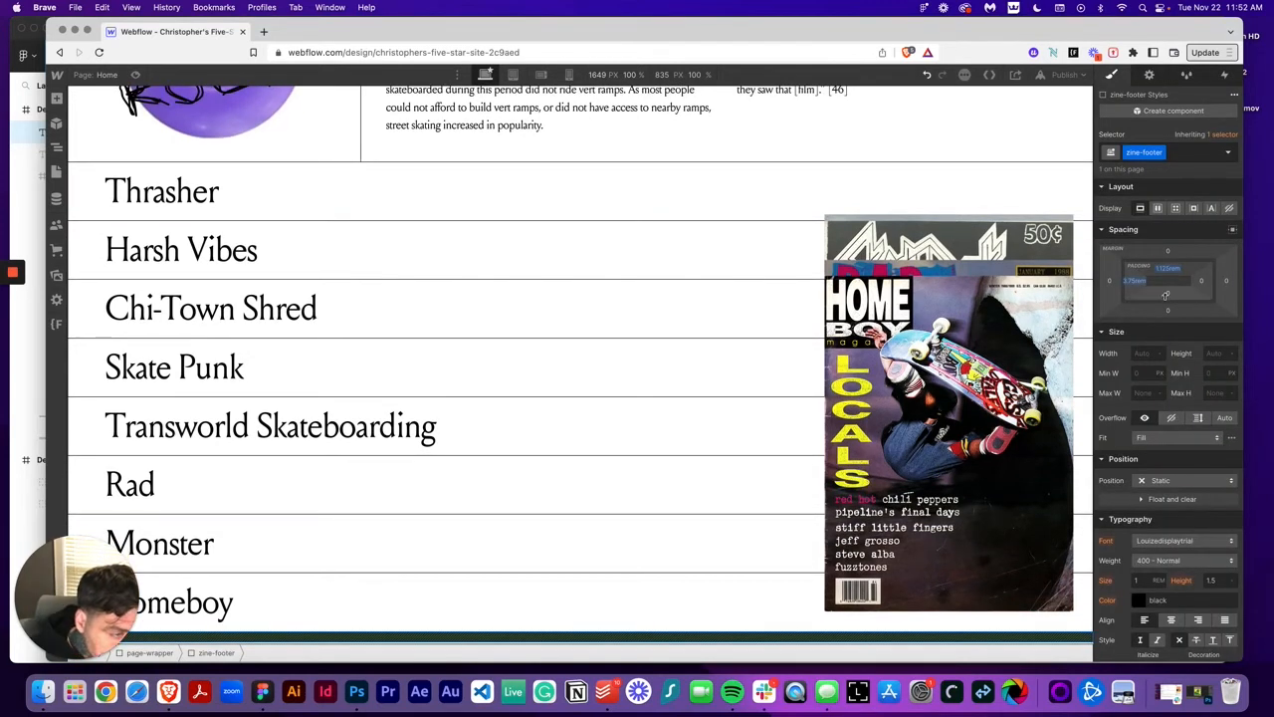
{"action": "left_click", "coordinate": [1172, 270]}
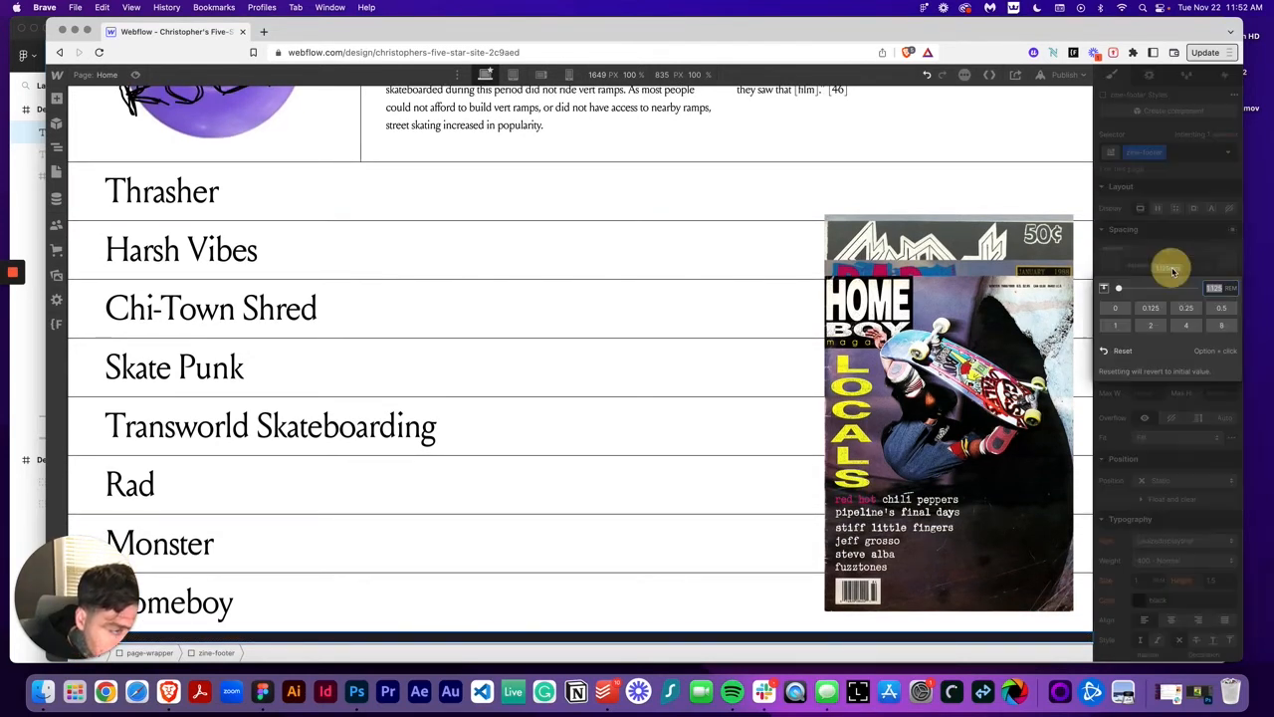
{"action": "left_click", "coordinate": [1172, 267]}
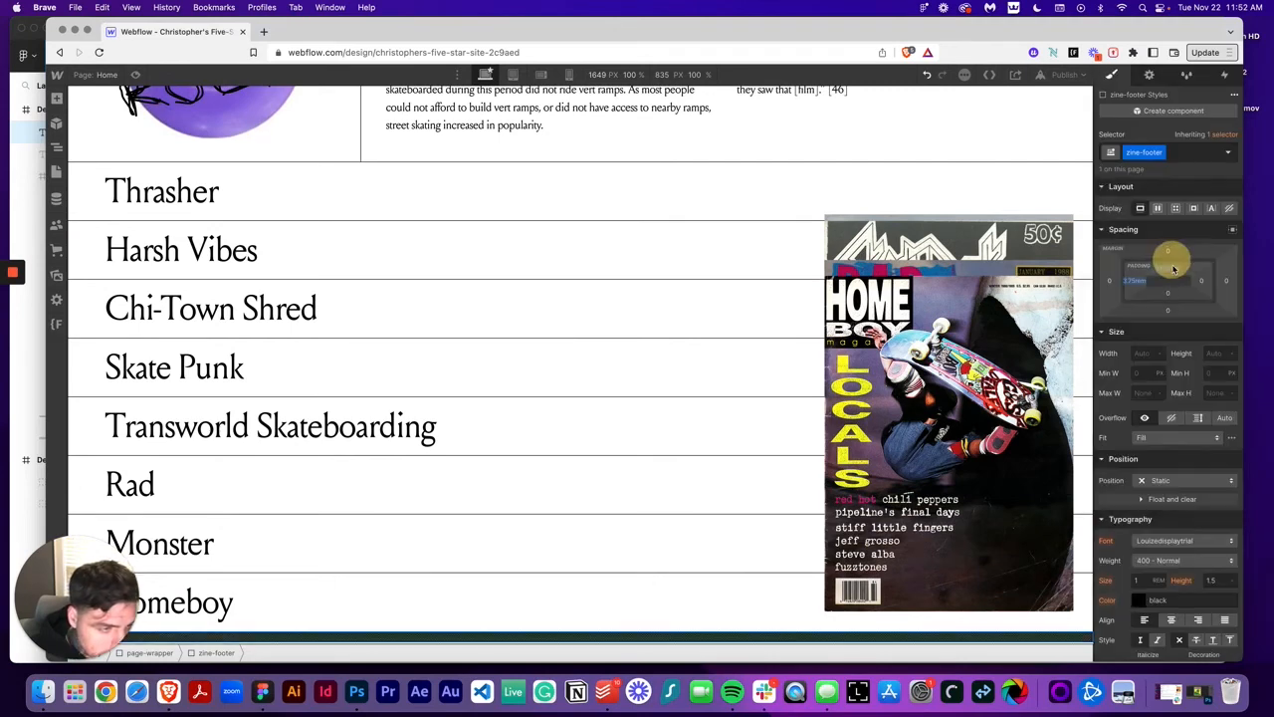
Step: Set the bottom padding of zine-footer to 1.125 rem
{"action": "left_click", "coordinate": [1170, 295]}
{"action": "type", "text": "r"}
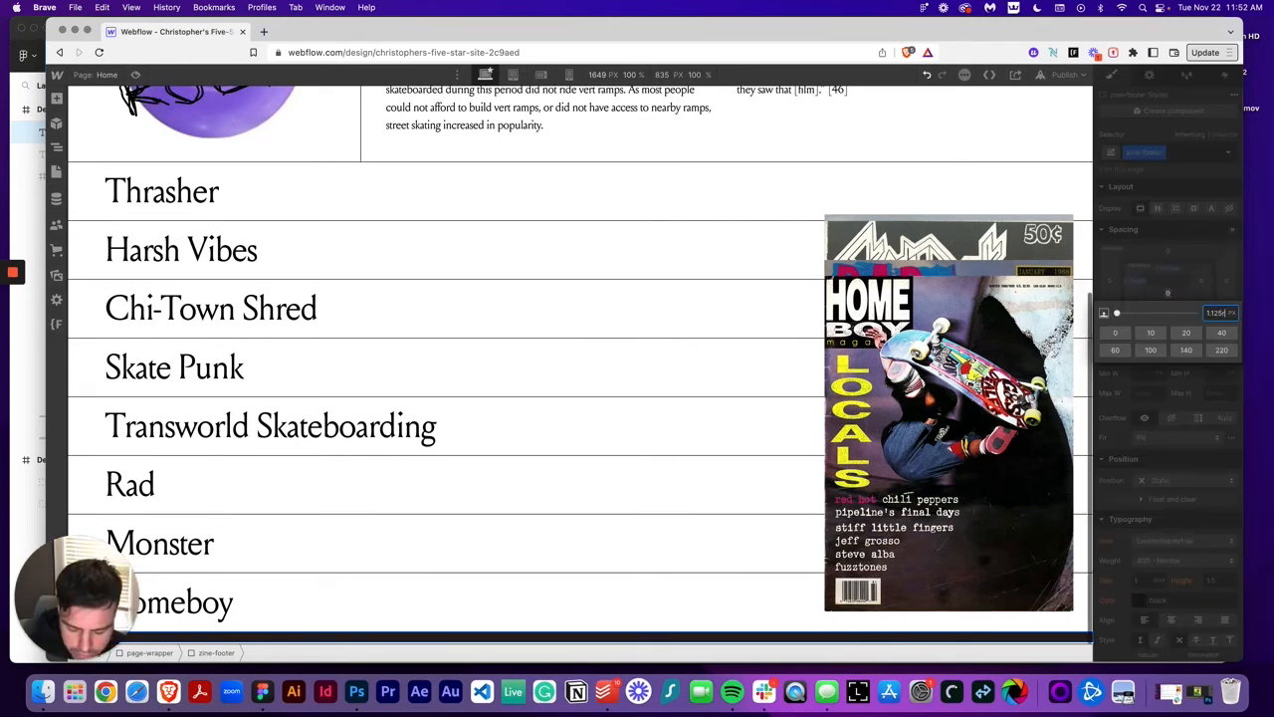
{"action": "type", "text": "em"}
{"action": "key", "text": "Return"}
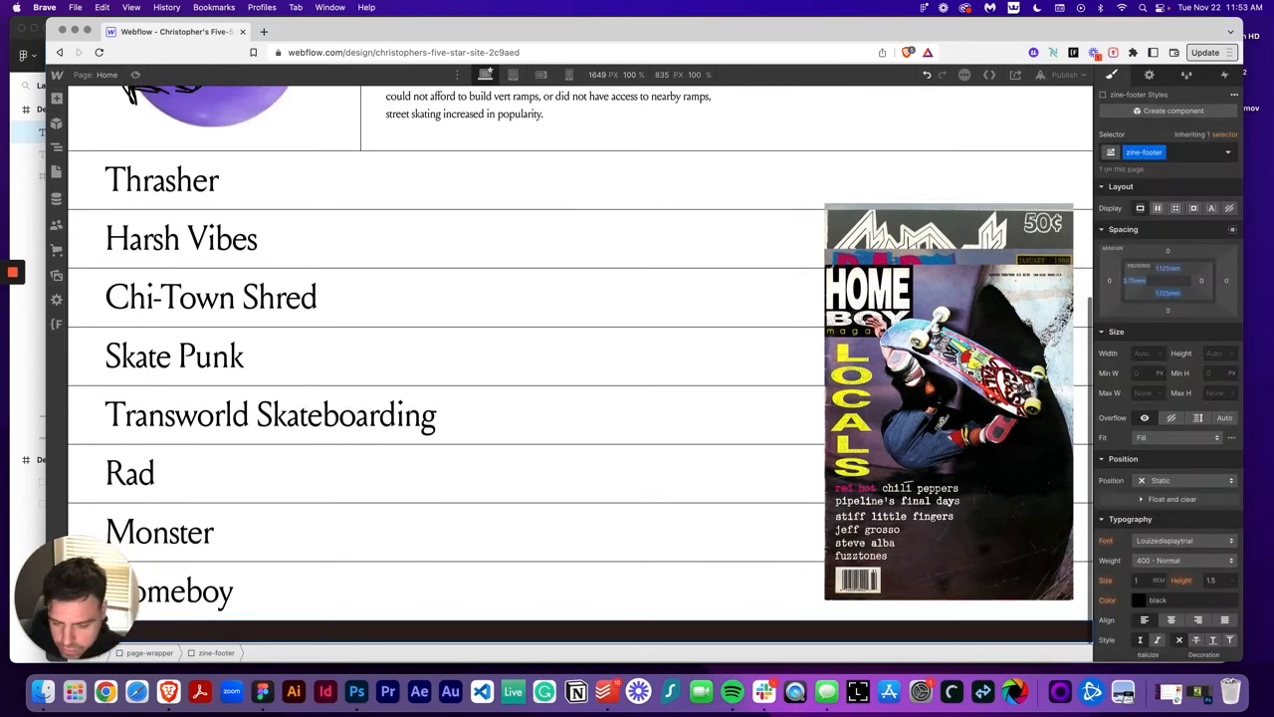
Step: Add a div block inside zine-footer, with a paragraph element nested in it
{"action": "left_click", "coordinate": [57, 98]}
{"action": "left_click", "coordinate": [94, 304]}
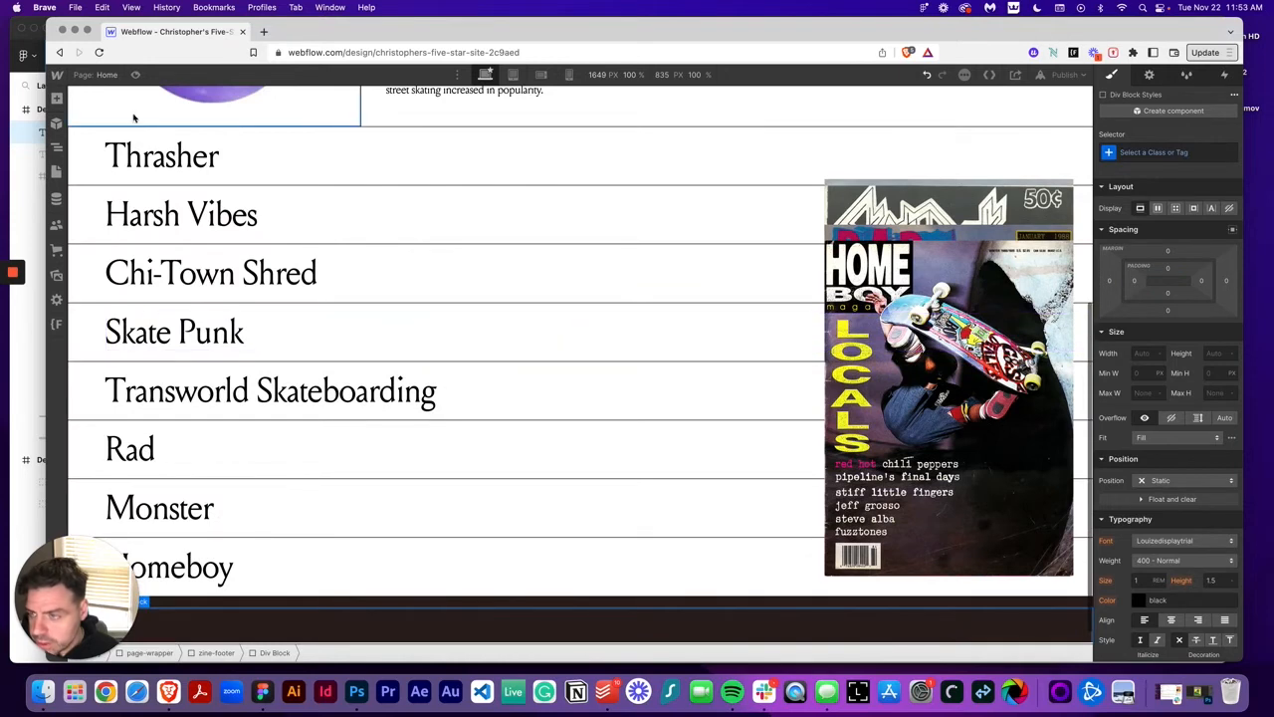
{"action": "left_click", "coordinate": [57, 99]}
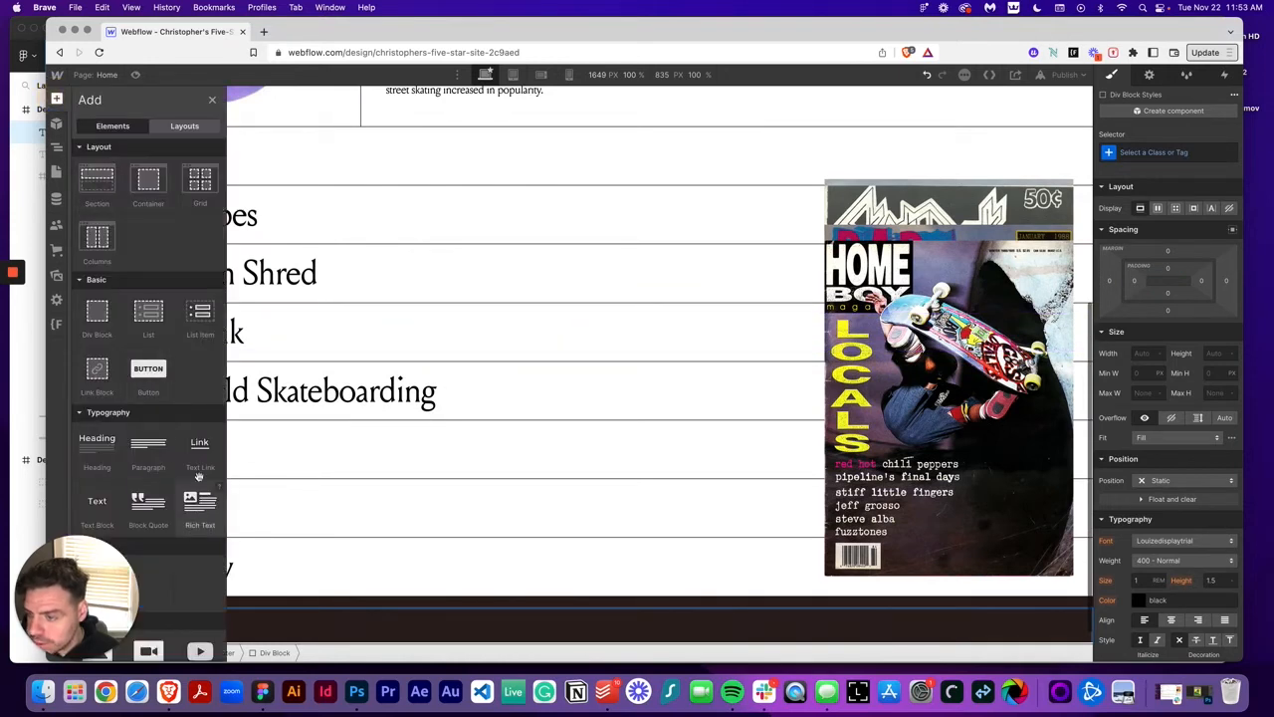
{"action": "left_click", "coordinate": [144, 451]}
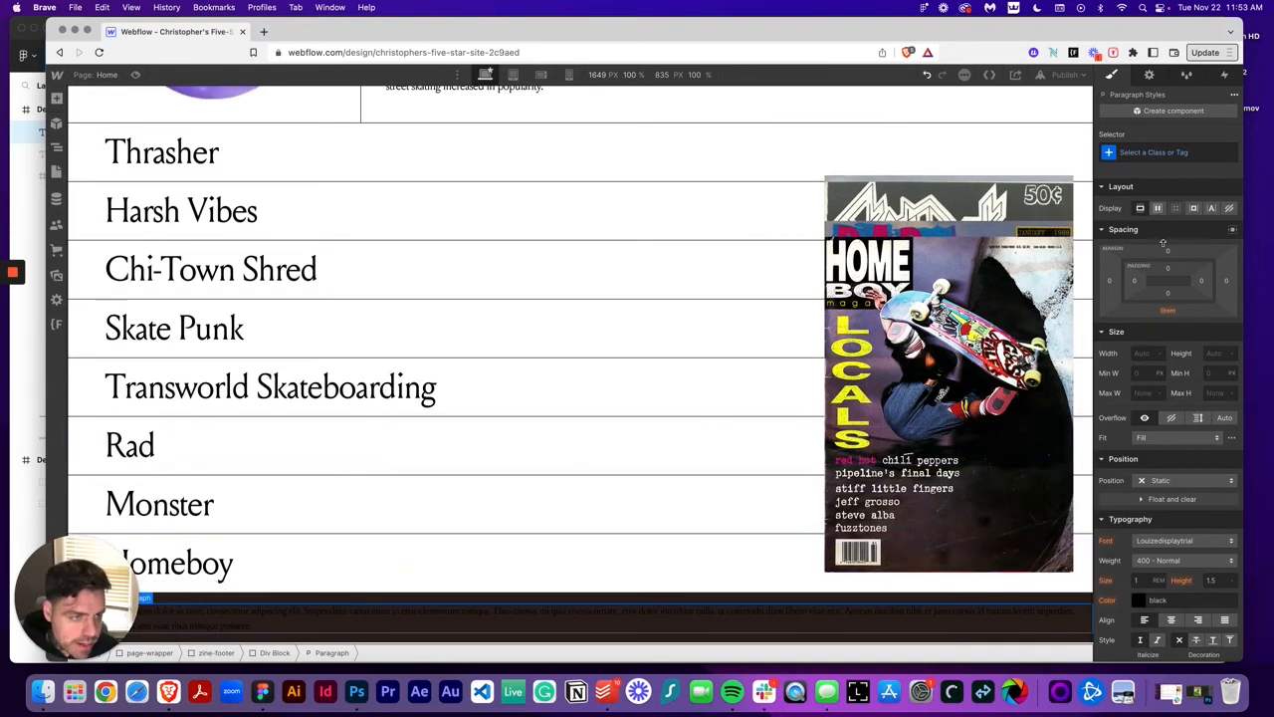
Step: Give the new footer paragraph the class footer_text and set its text color to white
{"action": "left_click", "coordinate": [1173, 154]}
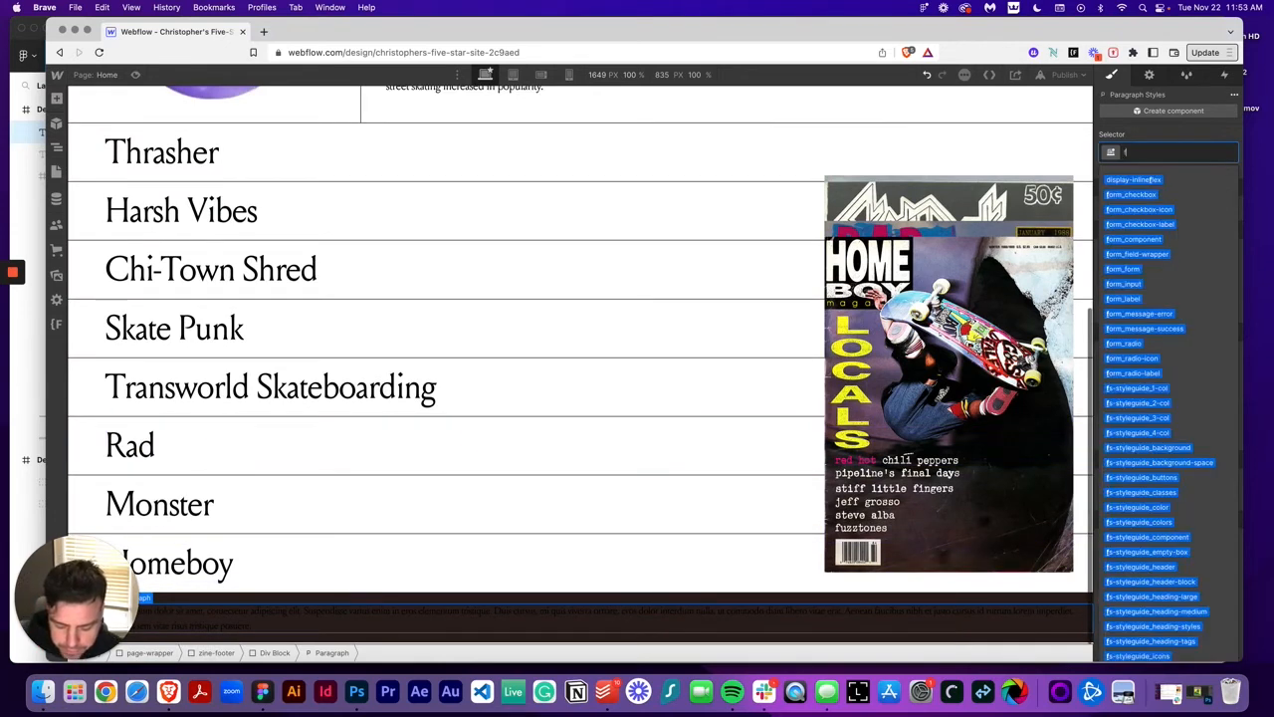
{"action": "type", "text": "footer_te"}
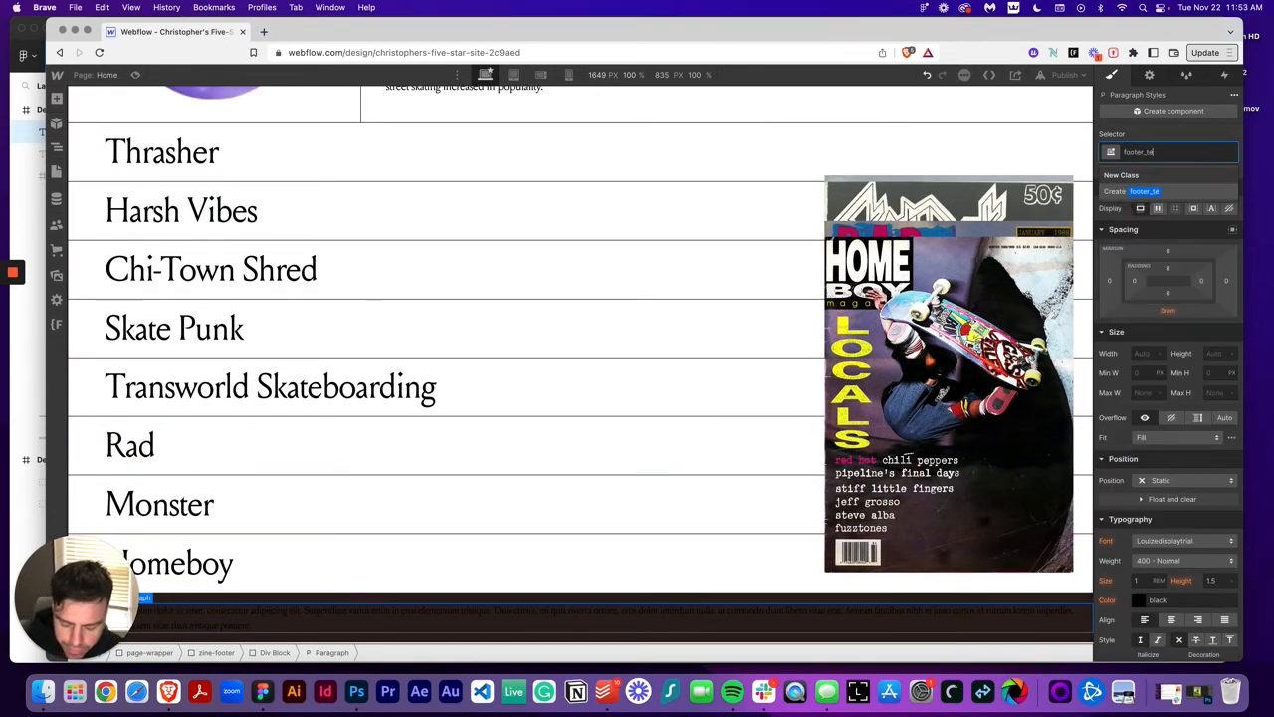
{"action": "type", "text": "xt"}
{"action": "key", "text": "Return"}
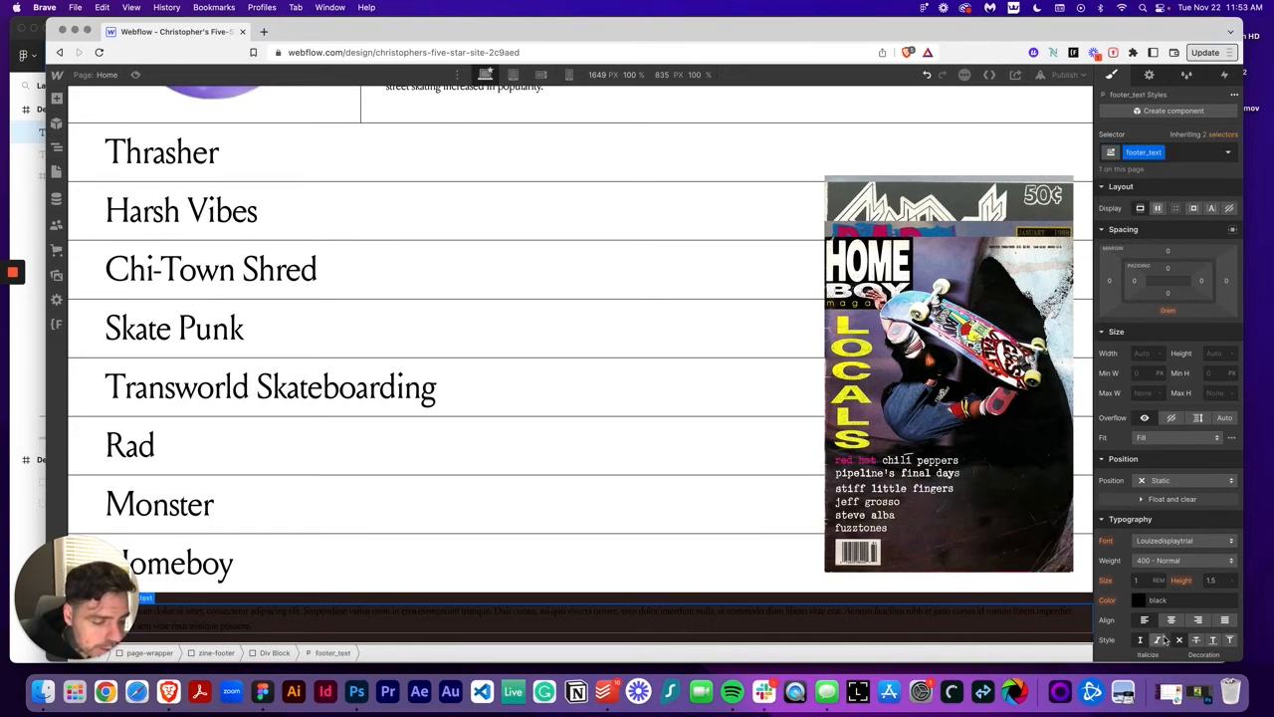
{"action": "left_click", "coordinate": [1139, 600]}
{"action": "left_click", "coordinate": [1143, 583]}
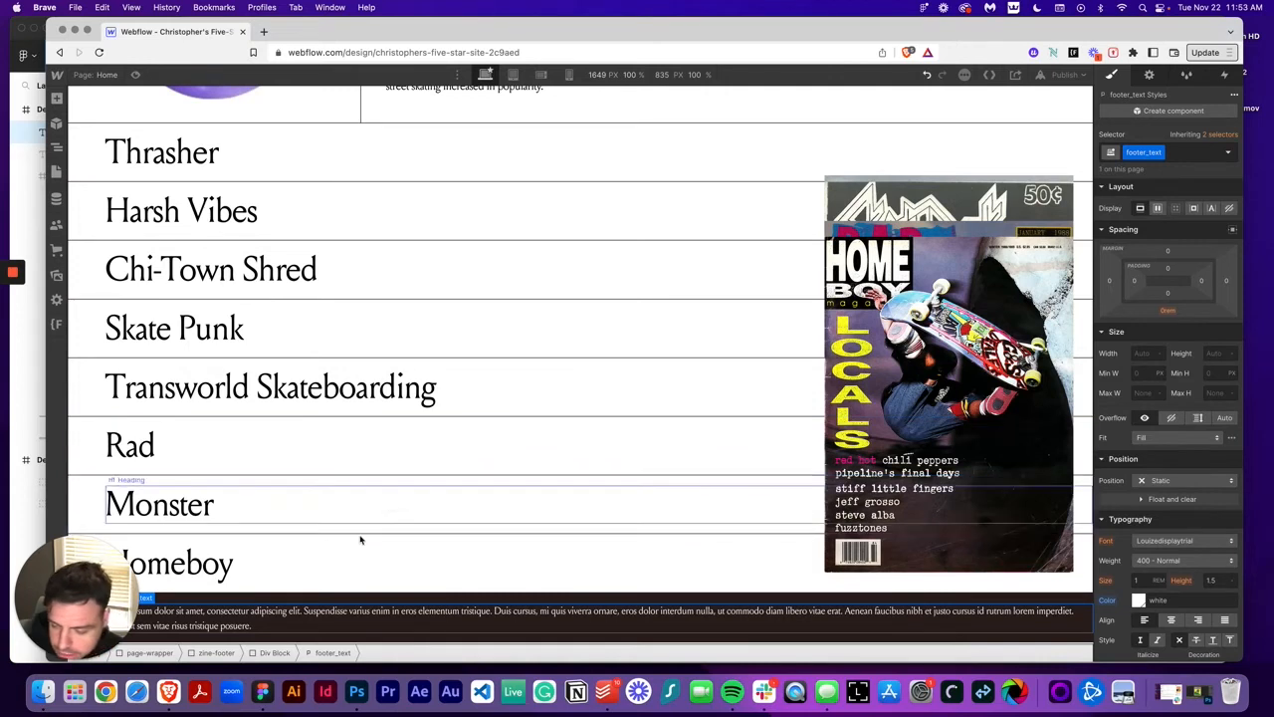
Step: Examine the footer text's dimensions and type settings in the Figma design, and return to Webflow
{"action": "scroll", "coordinate": [306, 549], "scroll_direction": "down", "scroll_amount": 1}
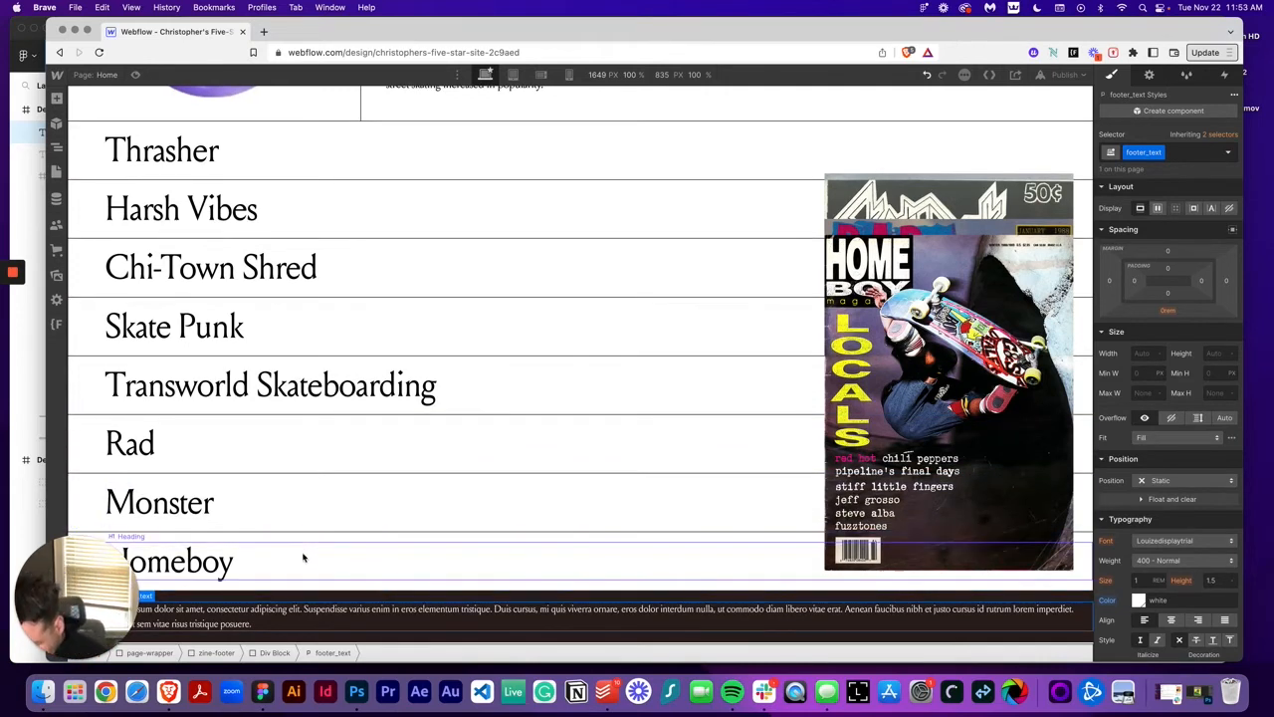
{"action": "left_click", "coordinate": [262, 691]}
{"action": "left_click", "coordinate": [525, 563]}
{"action": "scroll", "coordinate": [525, 564], "scroll_direction": "down", "scroll_amount": 1}
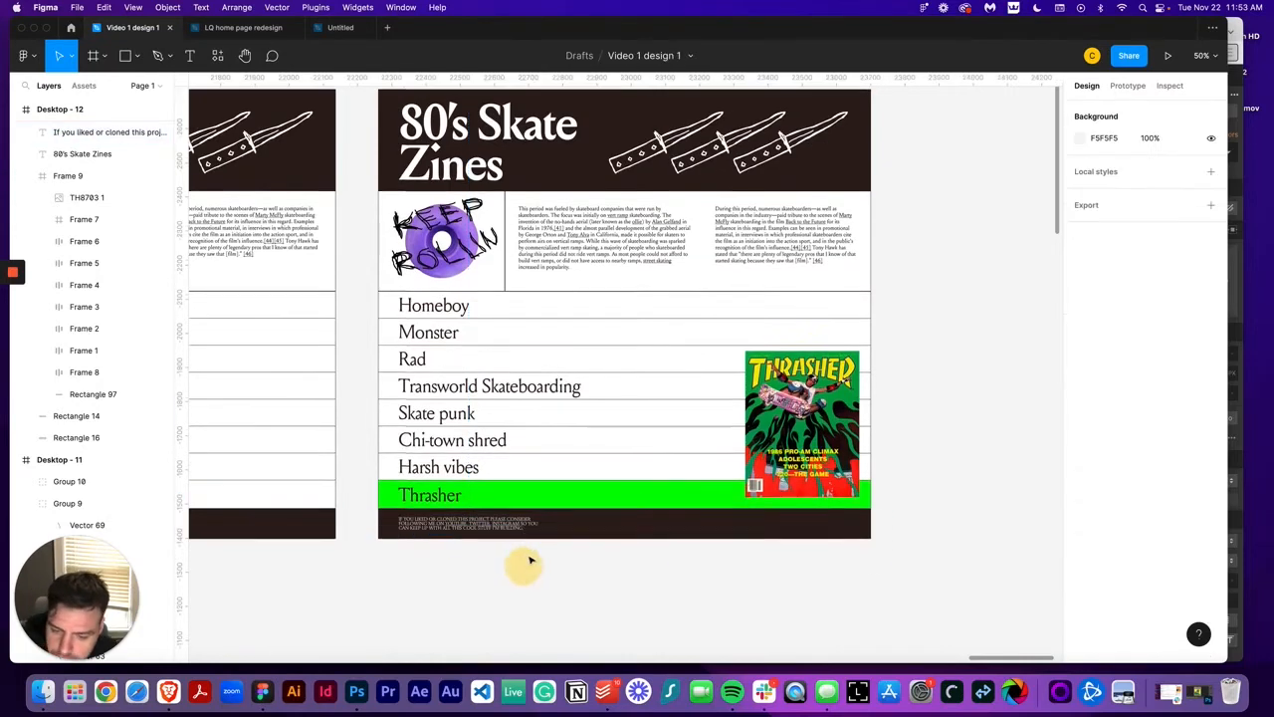
{"action": "left_click", "coordinate": [528, 530]}
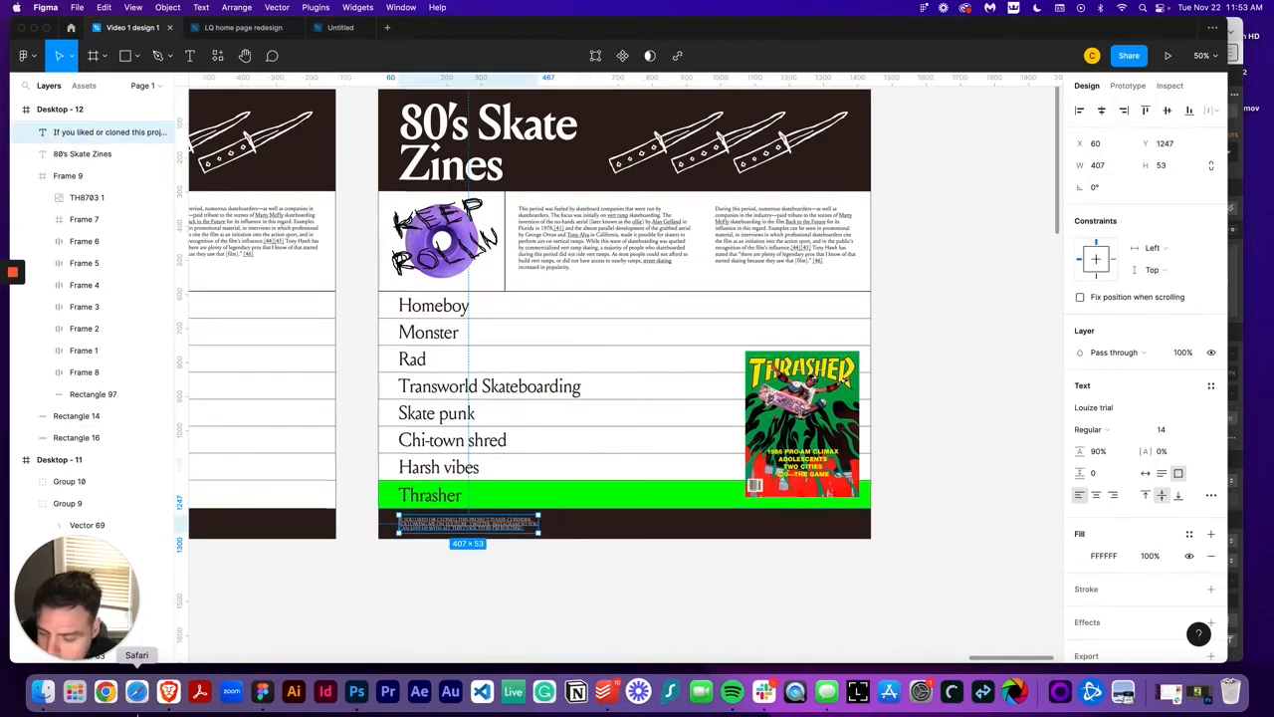
{"action": "left_click", "coordinate": [168, 691]}
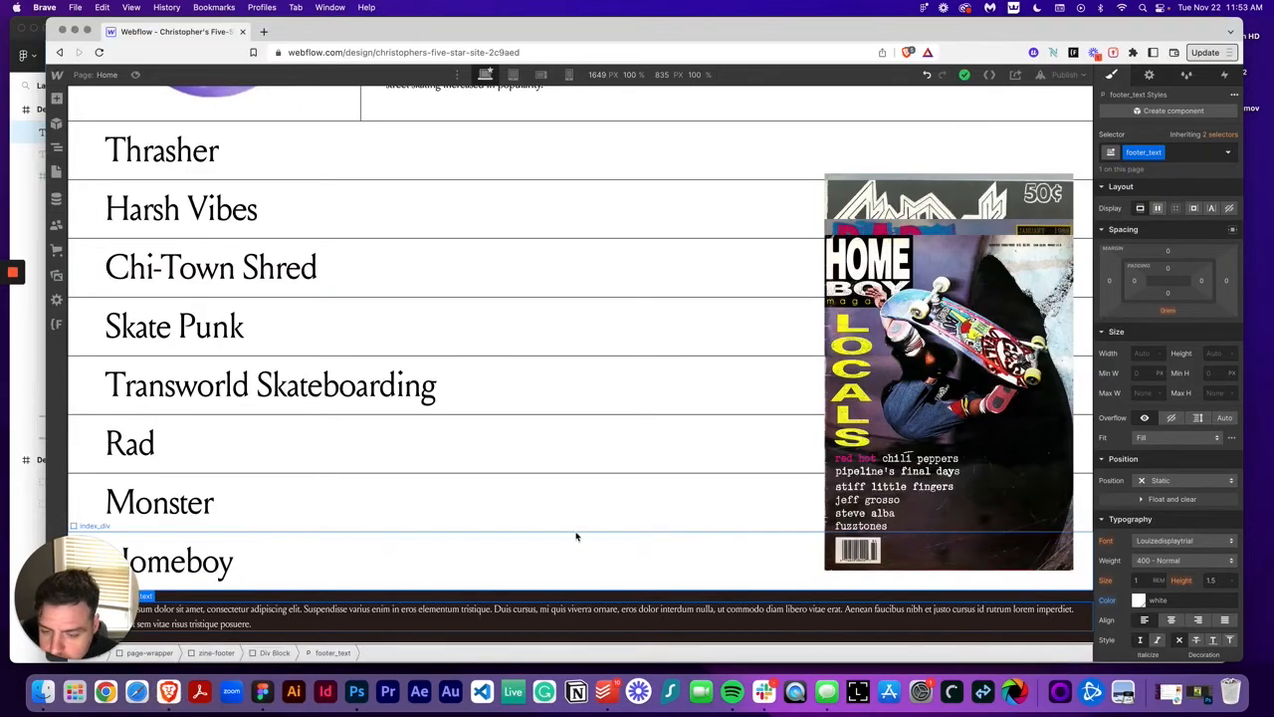
{"action": "left_click", "coordinate": [441, 596]}
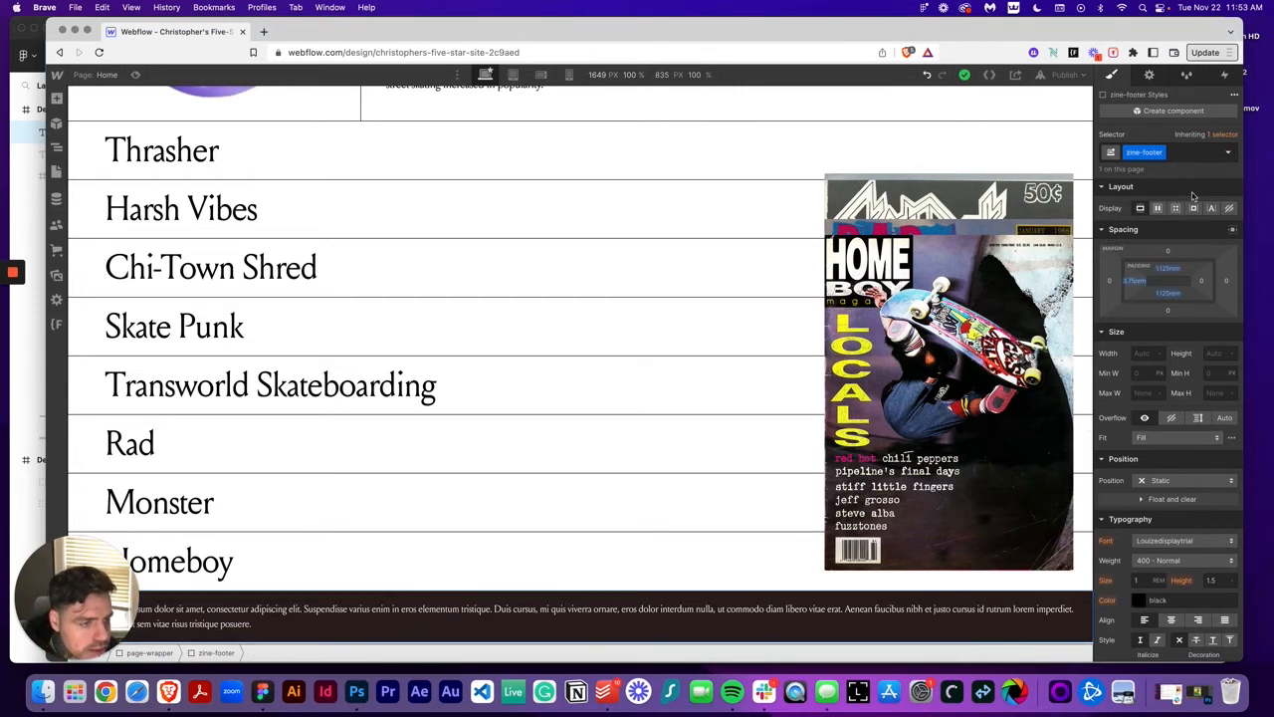
{"action": "left_click", "coordinate": [1157, 207]}
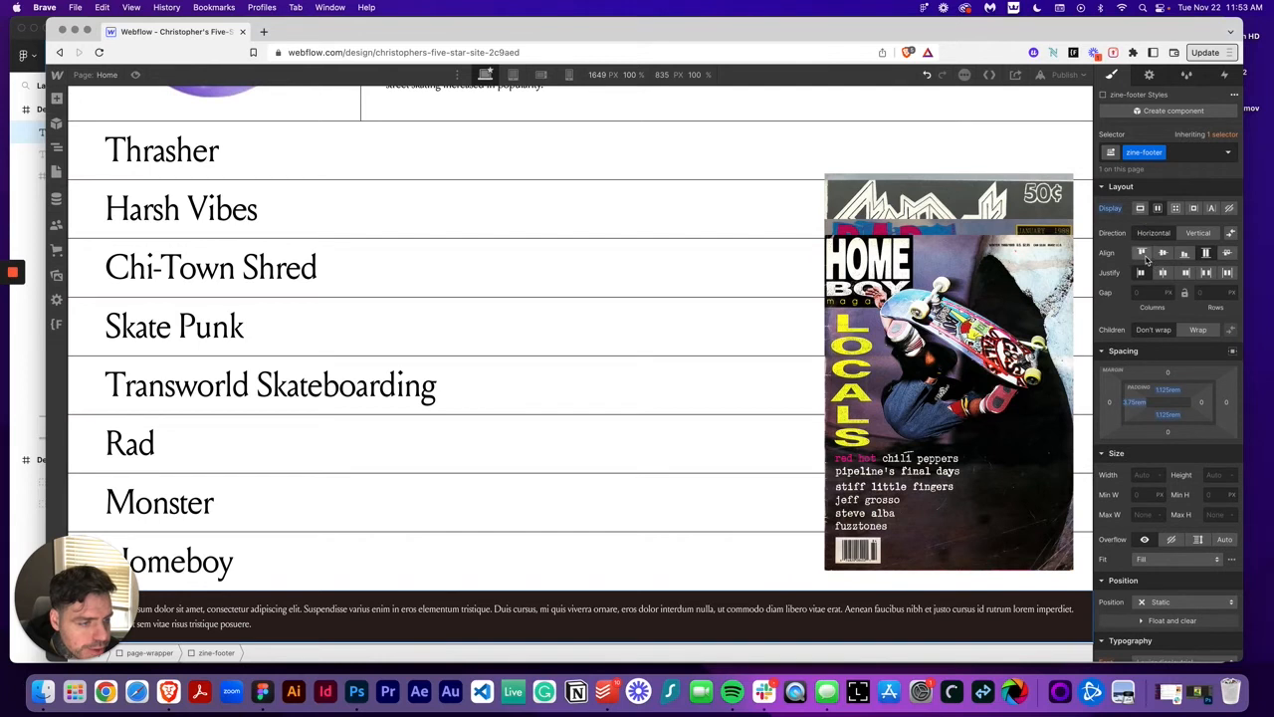
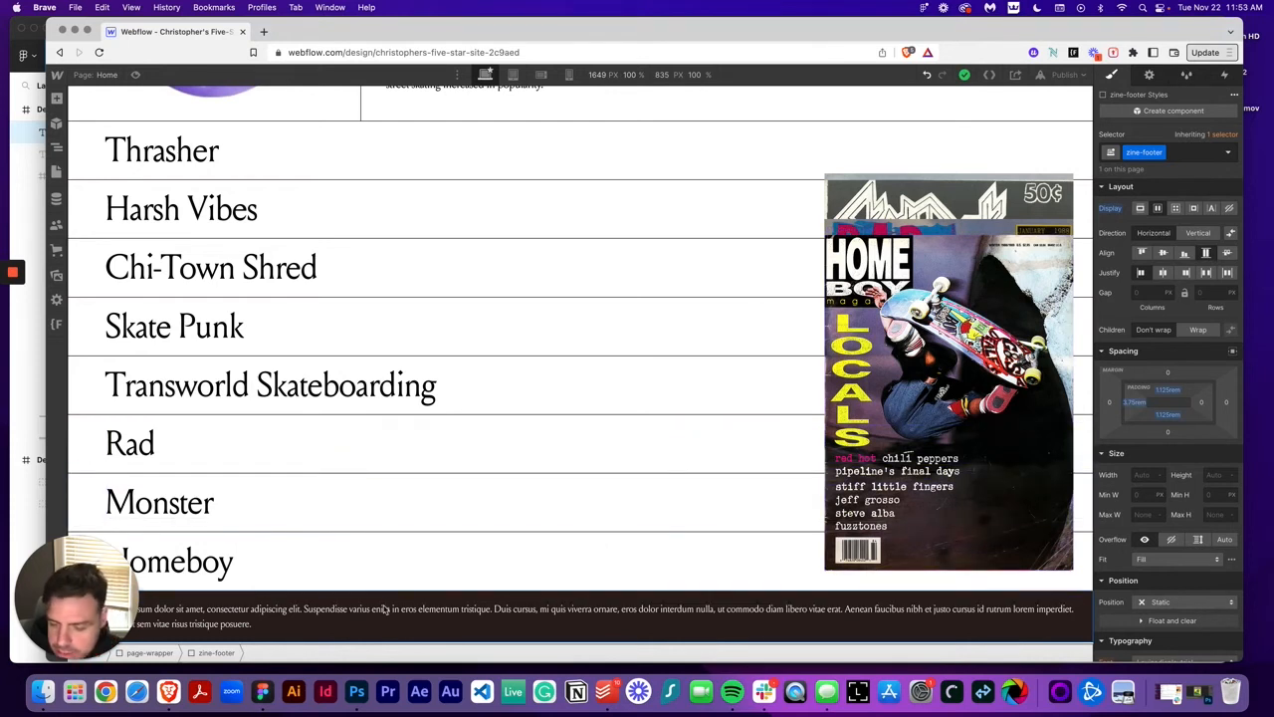
{"action": "key", "text": "super+z"}
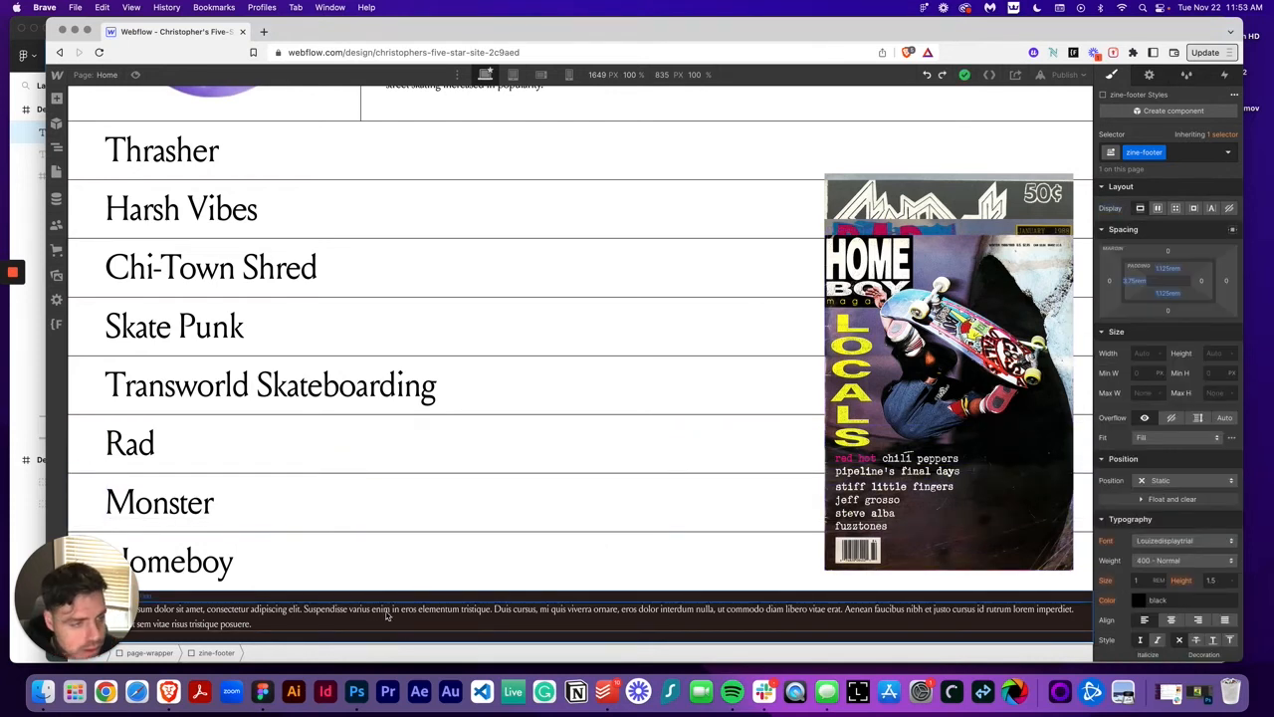
Step: Get the footer text's width from the Figma design, and set the maximum width of footer_text in Webflow to 400/16 rem (25 rem)
{"action": "left_click", "coordinate": [265, 694]}
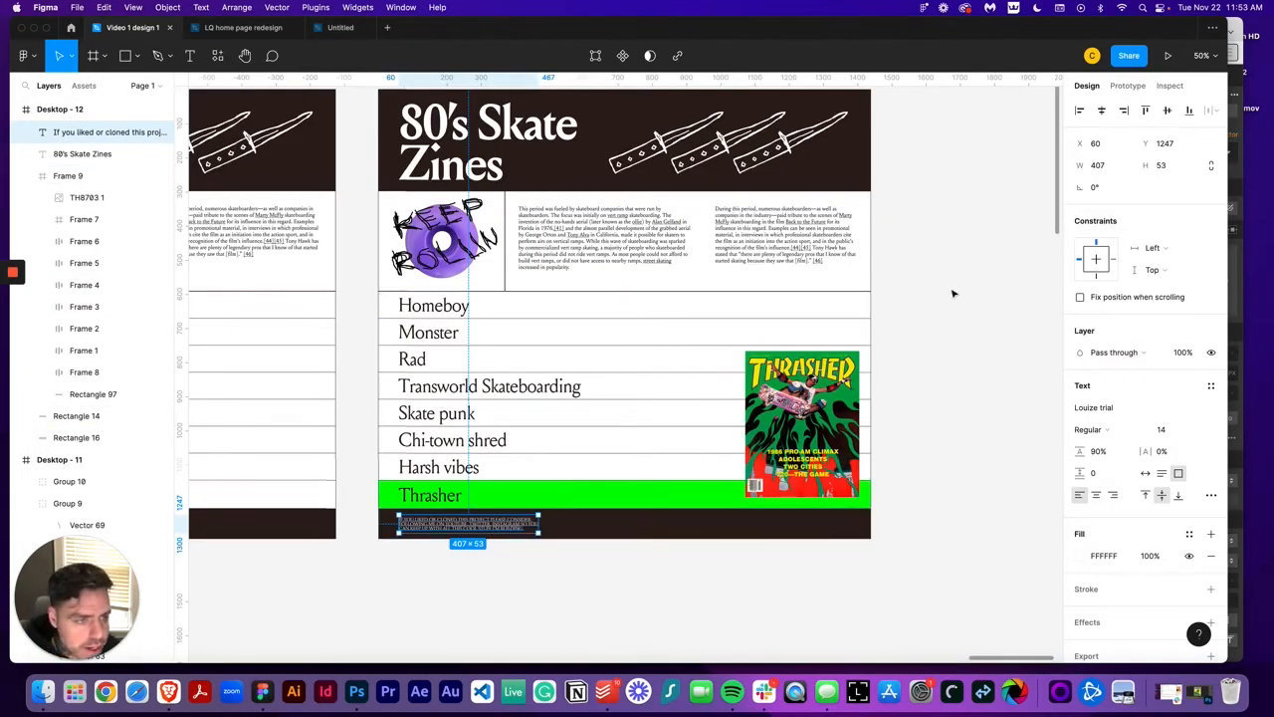
{"action": "left_click", "coordinate": [1099, 168]}
{"action": "key", "text": "super+c"}
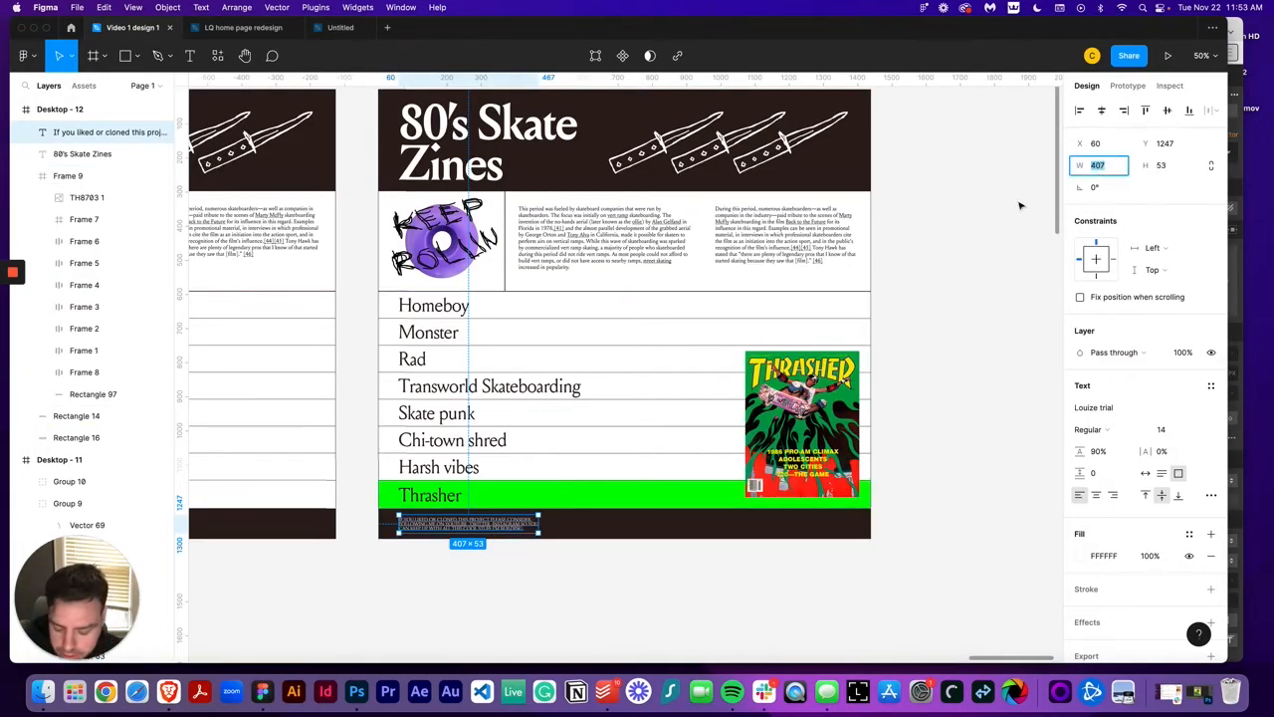
{"action": "left_click", "coordinate": [167, 692]}
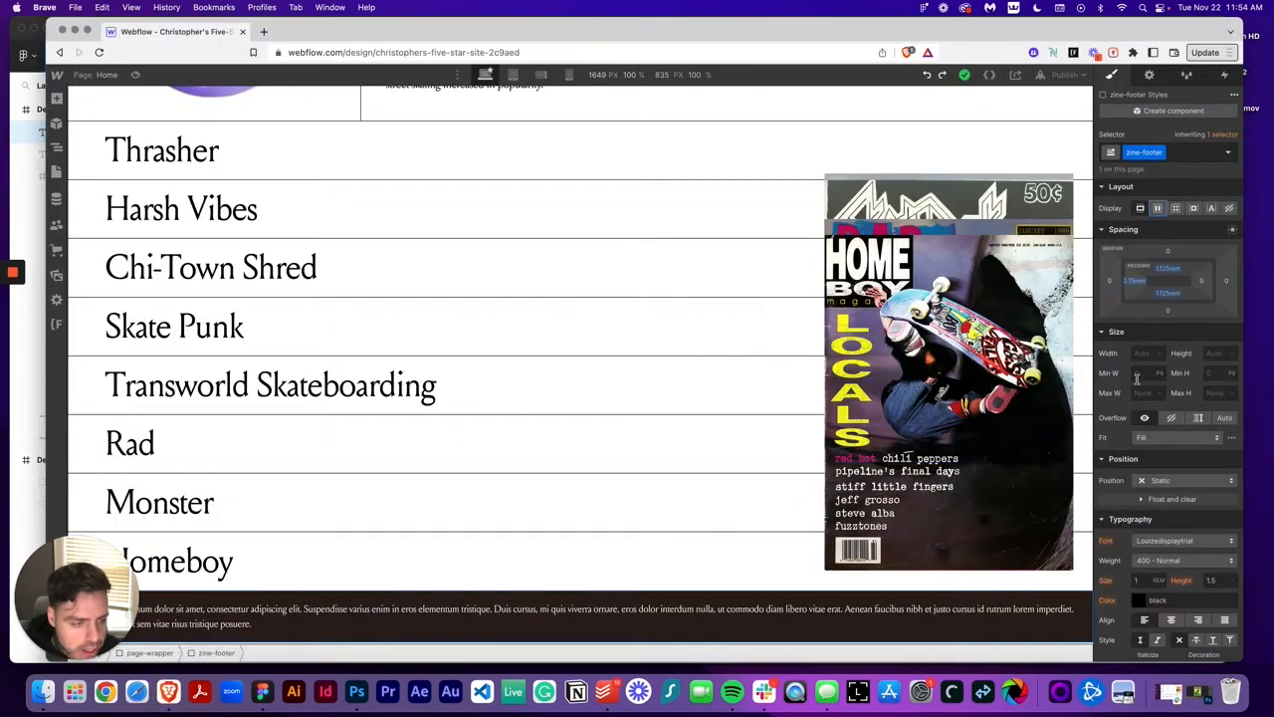
{"action": "left_click", "coordinate": [488, 615]}
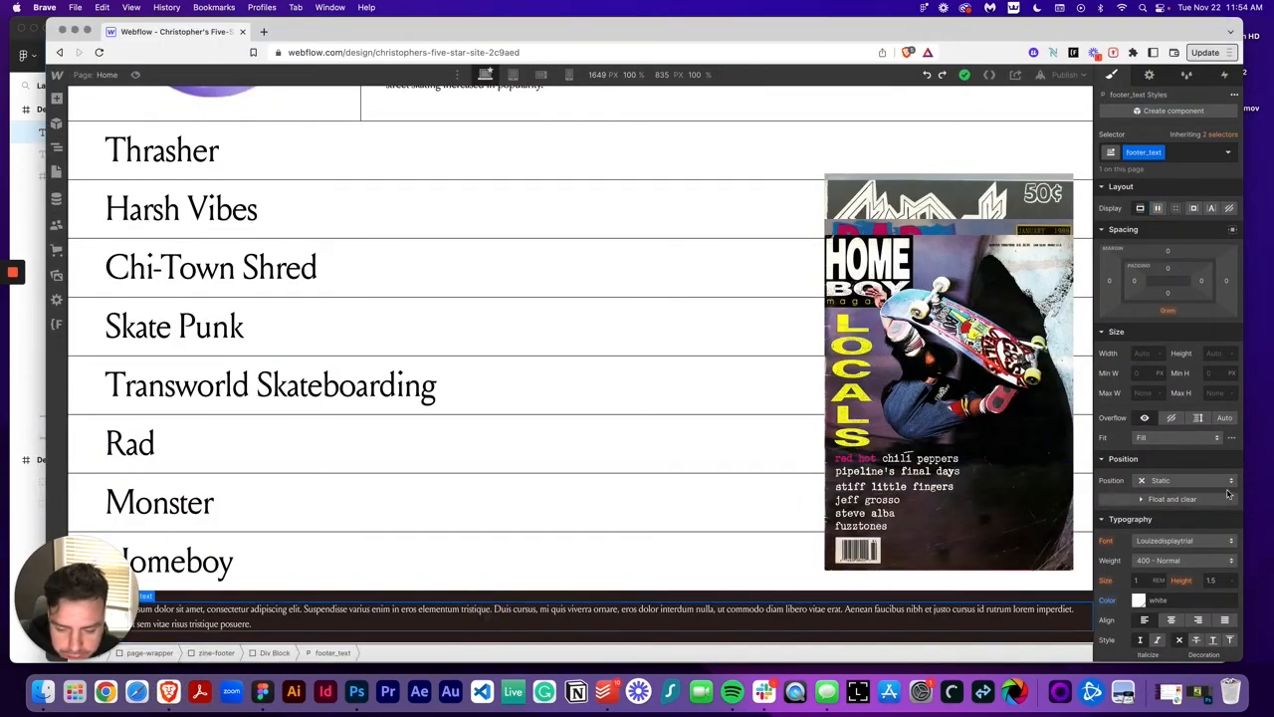
{"action": "left_click", "coordinate": [1145, 393]}
{"action": "key", "text": "super+v"}
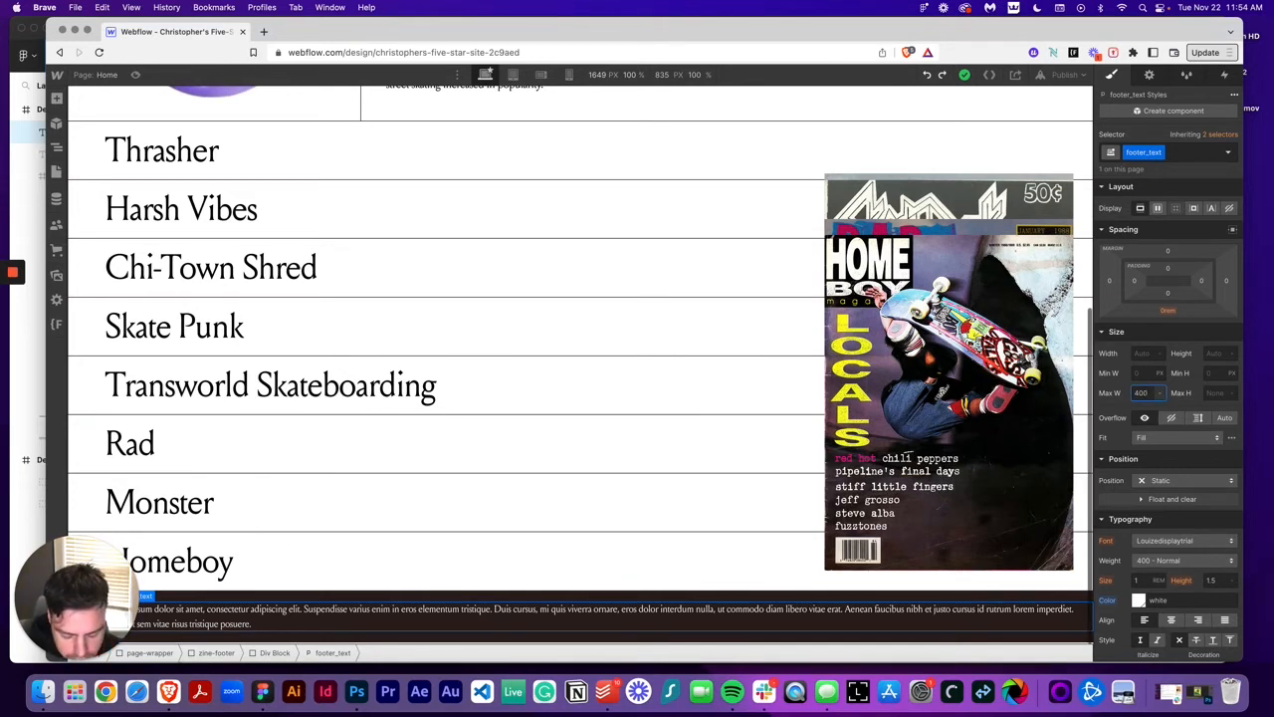
{"action": "type", "text": "/16"}
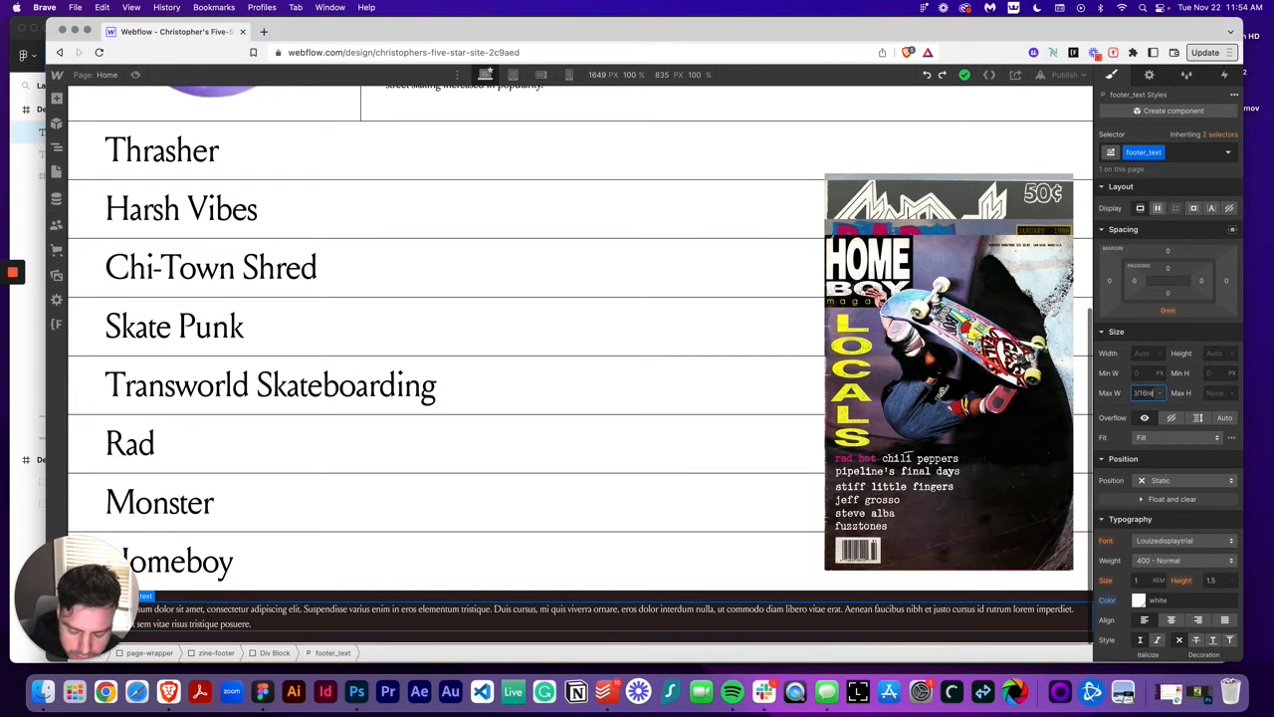
{"action": "type", "text": "rem"}
{"action": "key", "text": "Return"}
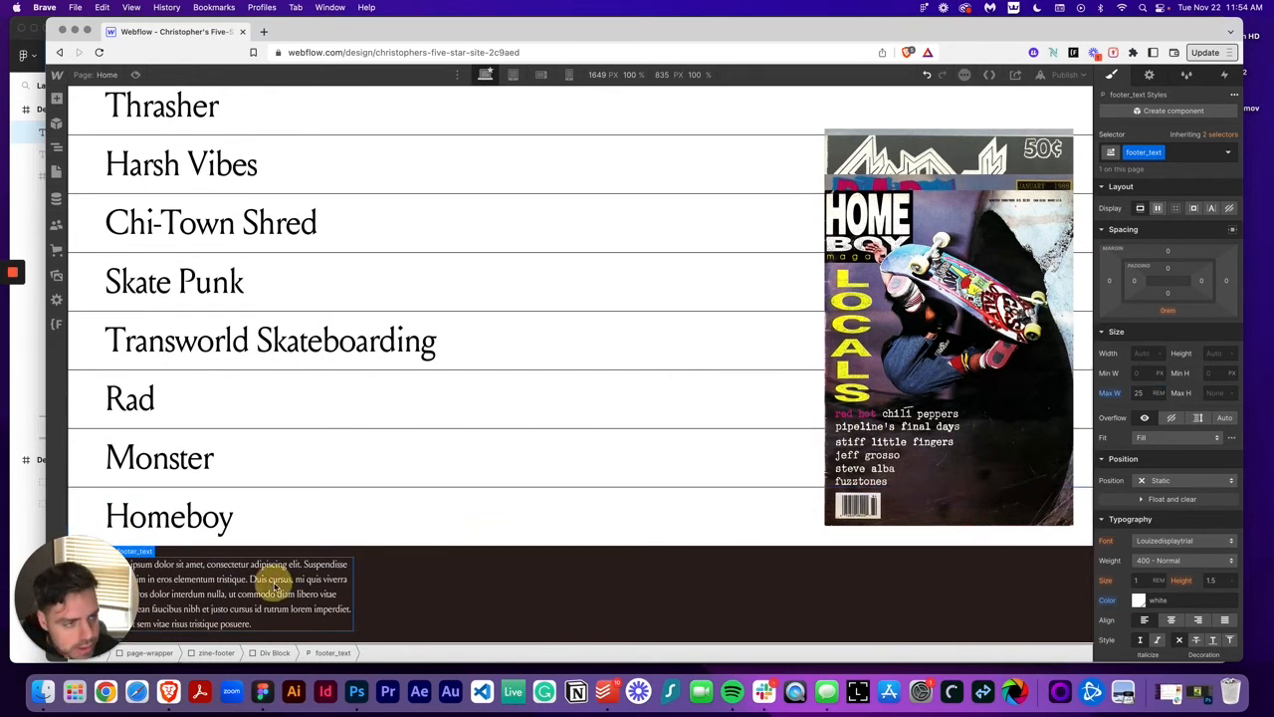
Step: Check the footer text's line spacing in the Figma design, and set the line height of footer_text in Webflow to 1
{"action": "left_click", "coordinate": [262, 691]}
{"action": "left_click", "coordinate": [508, 574]}
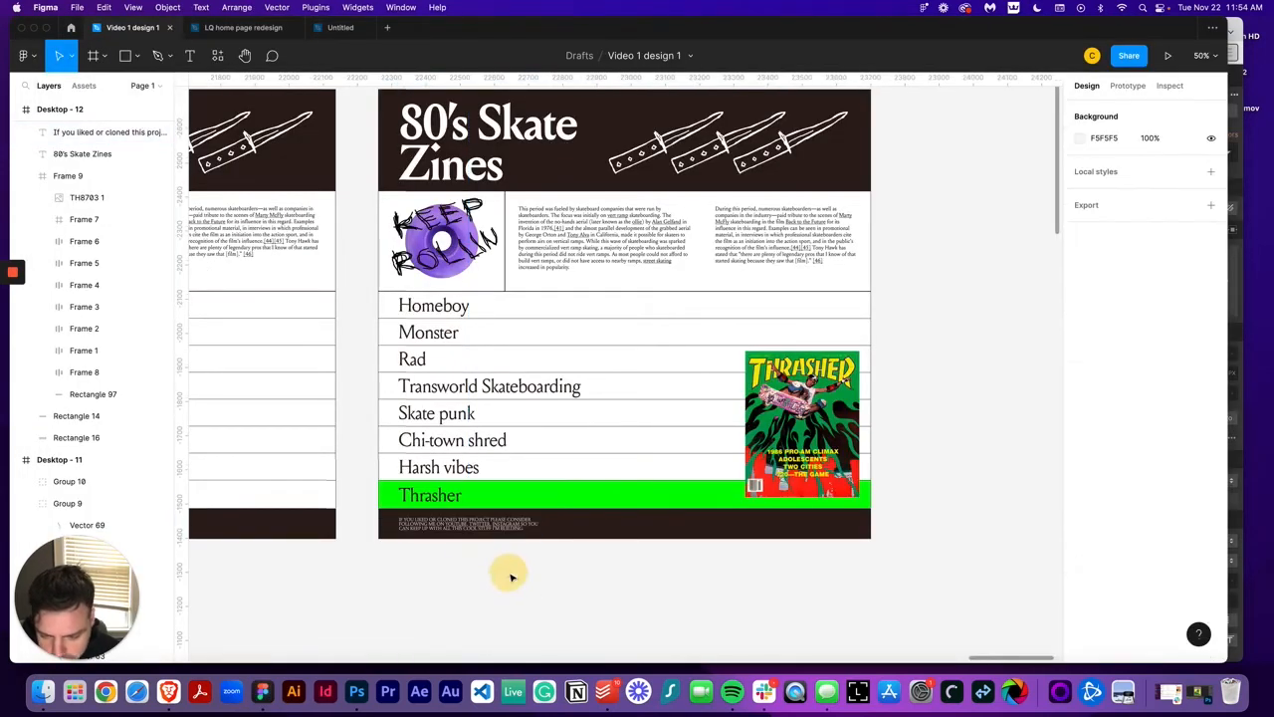
{"action": "key", "text": "shift+0"}
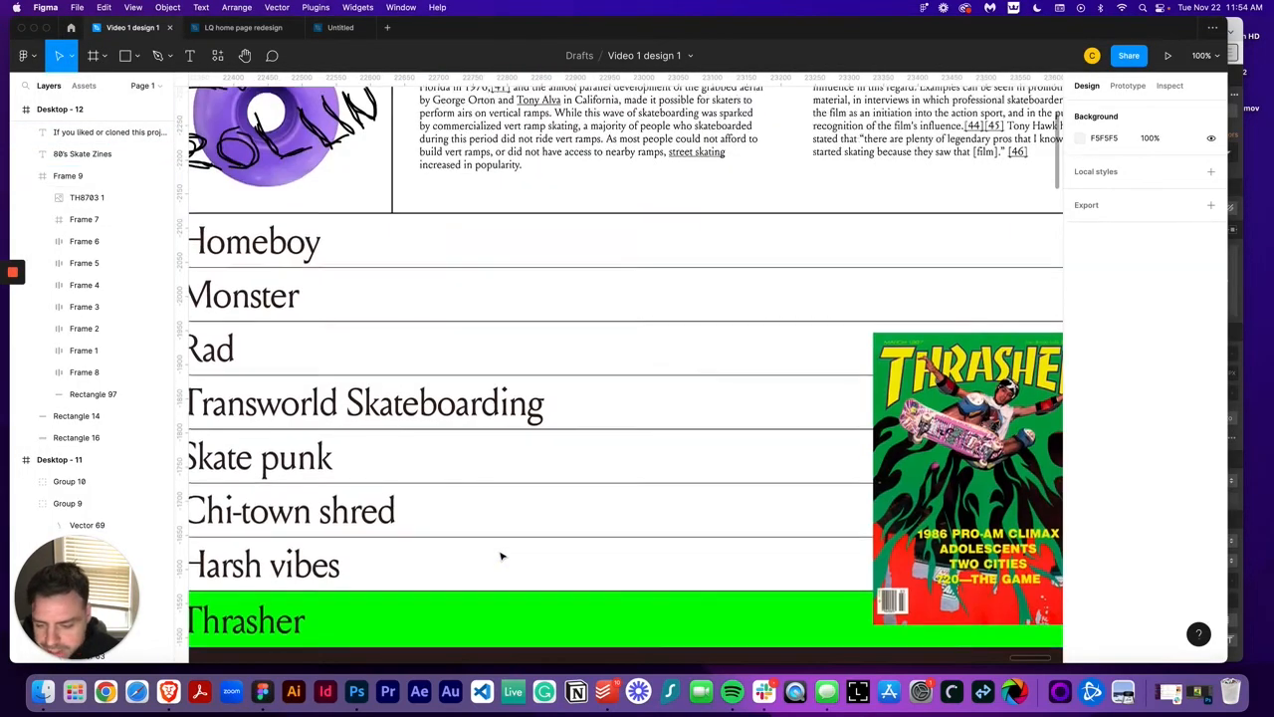
{"action": "scroll", "coordinate": [502, 552], "scroll_direction": "down", "scroll_amount": 3}
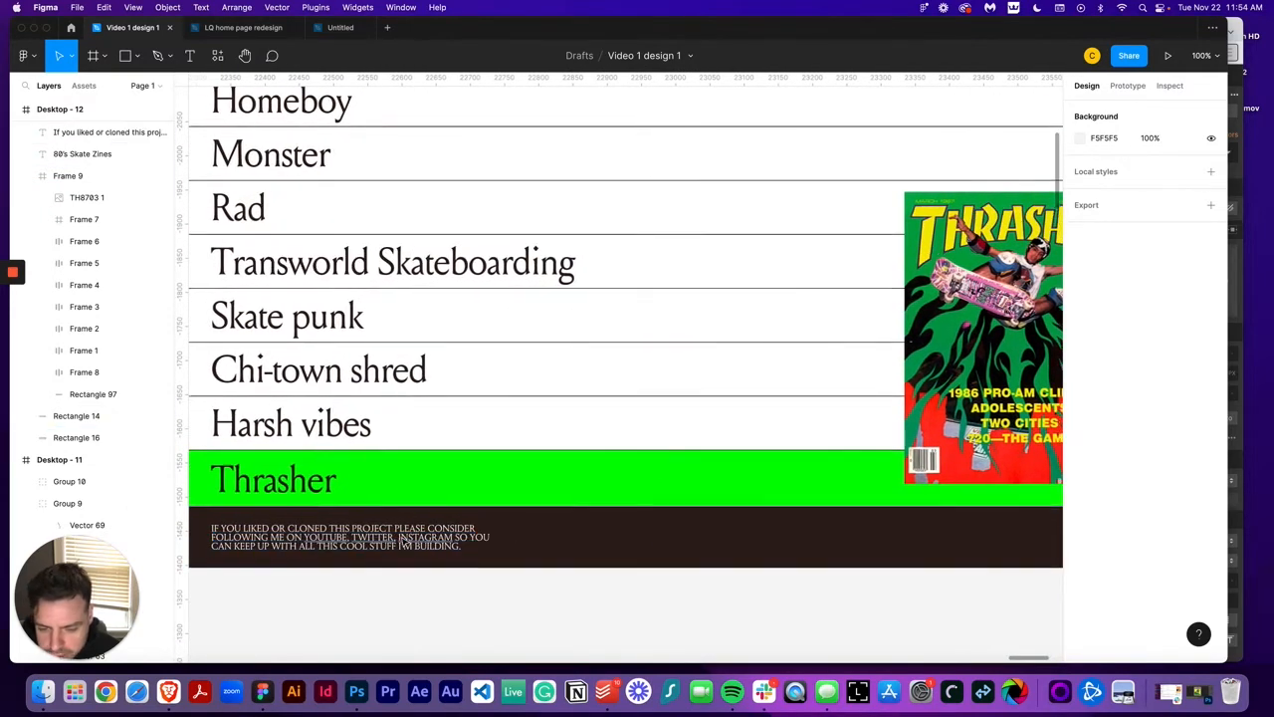
{"action": "left_click", "coordinate": [401, 535]}
{"action": "scroll", "coordinate": [396, 576], "scroll_direction": "down", "scroll_amount": 1}
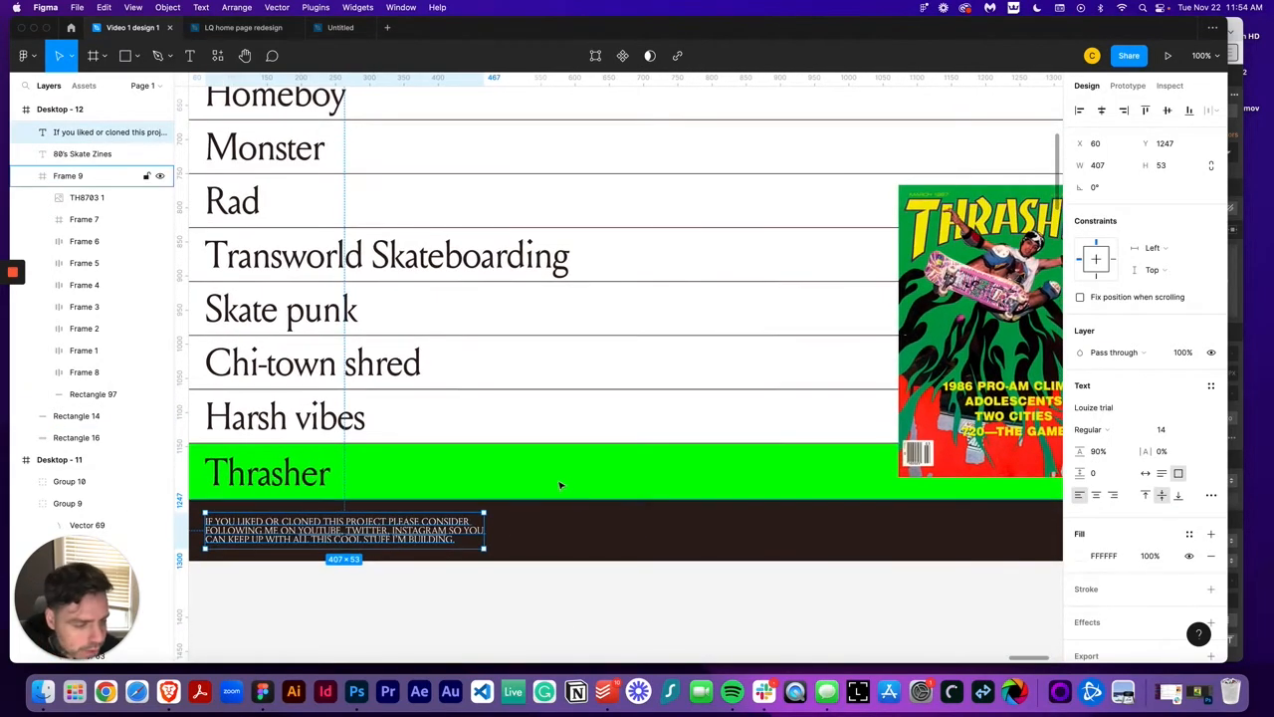
{"action": "left_click", "coordinate": [168, 691]}
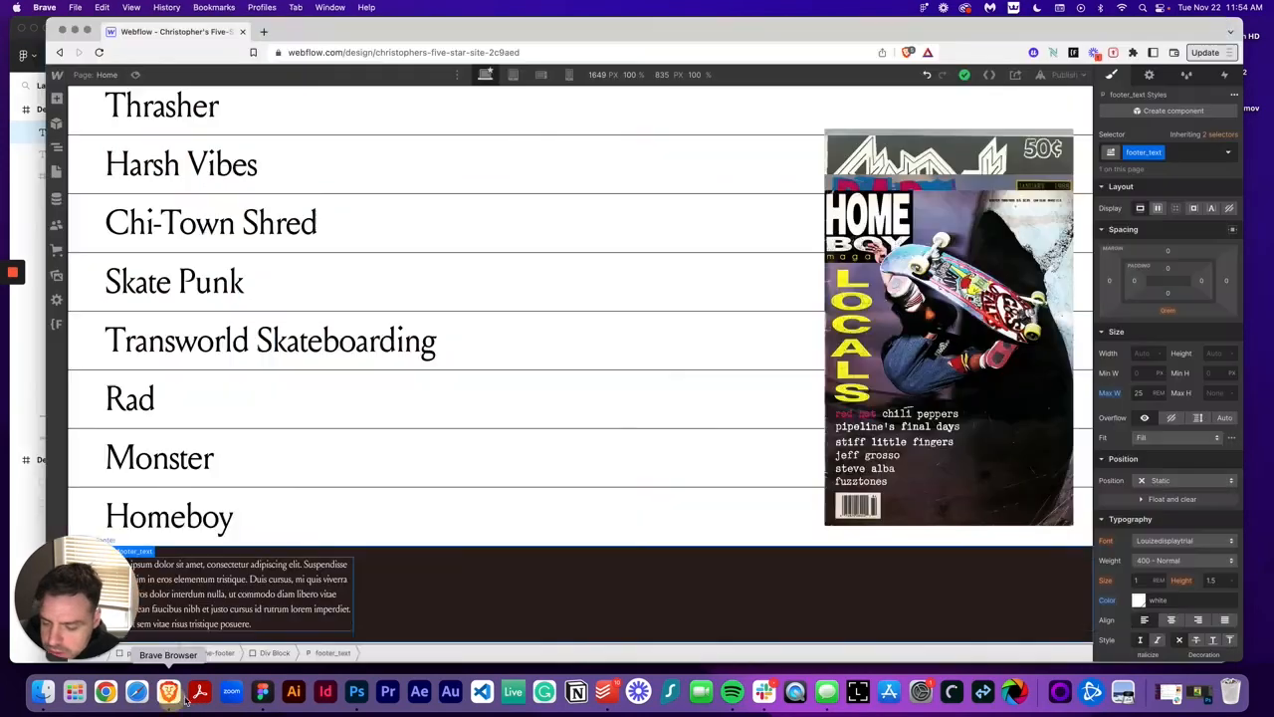
{"action": "left_click", "coordinate": [1213, 580]}
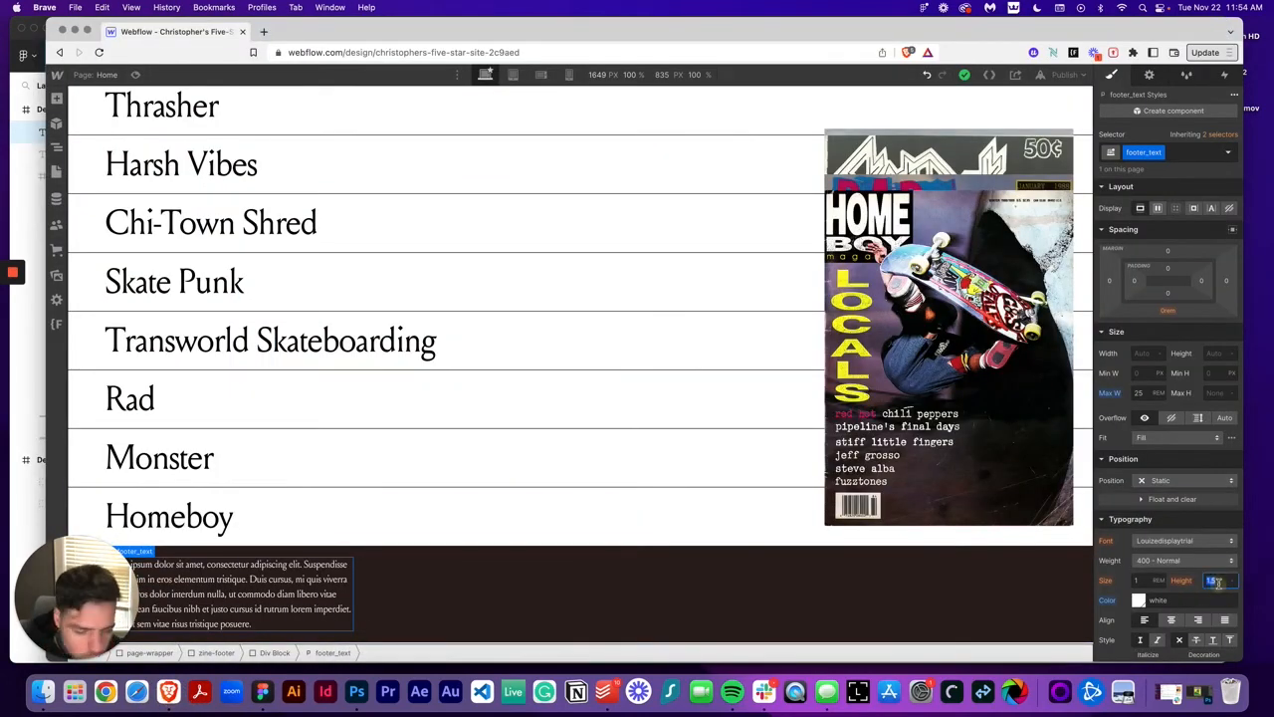
{"action": "type", "text": "1"}
{"action": "key", "text": "Tab"}
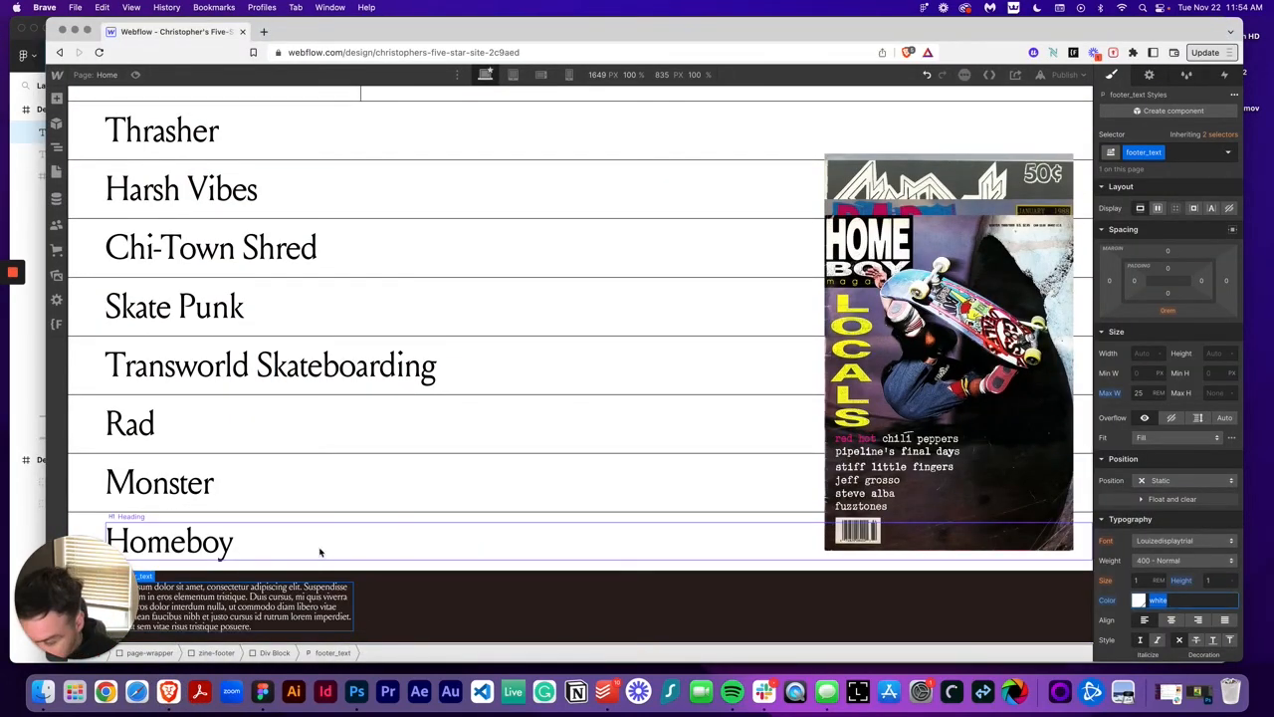
Step: Check the footer text's capitalization in the Figma design, and set footer_text in Webflow to all caps
{"action": "left_click", "coordinate": [262, 691]}
{"action": "scroll", "coordinate": [383, 538], "scroll_direction": "left", "scroll_amount": 1}
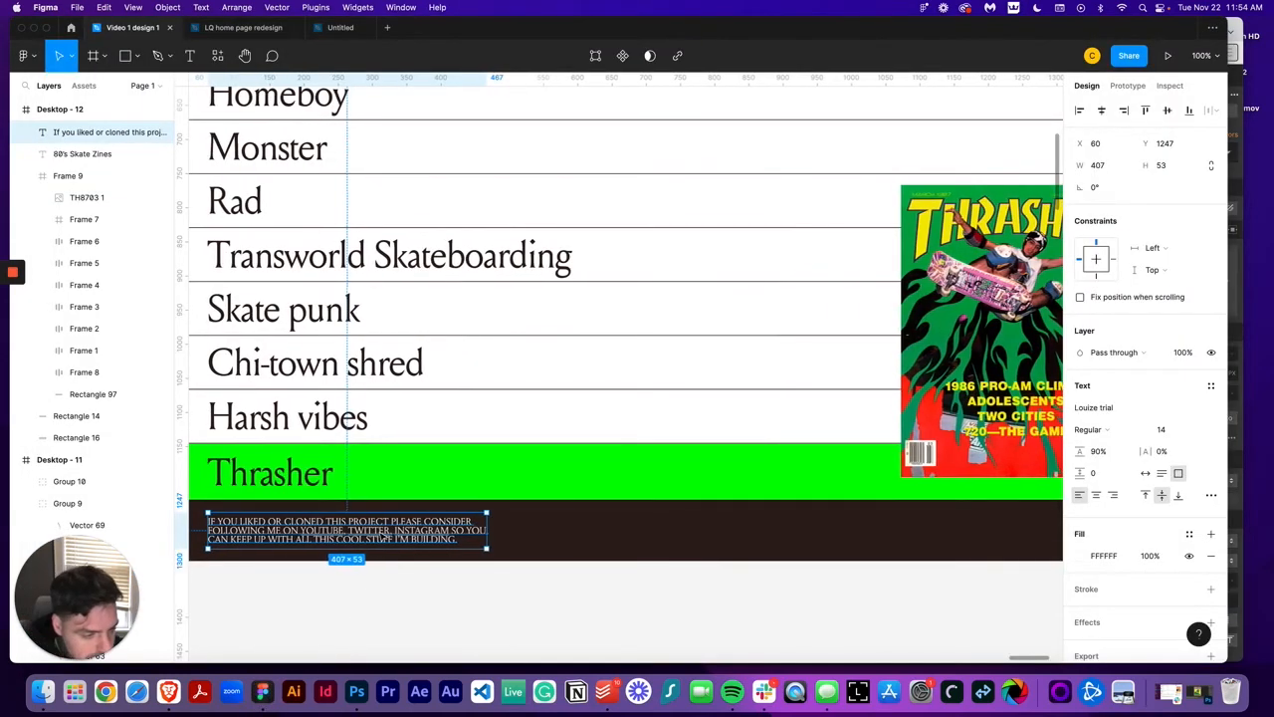
{"action": "scroll", "coordinate": [393, 538], "scroll_direction": "up", "scroll_amount": 1}
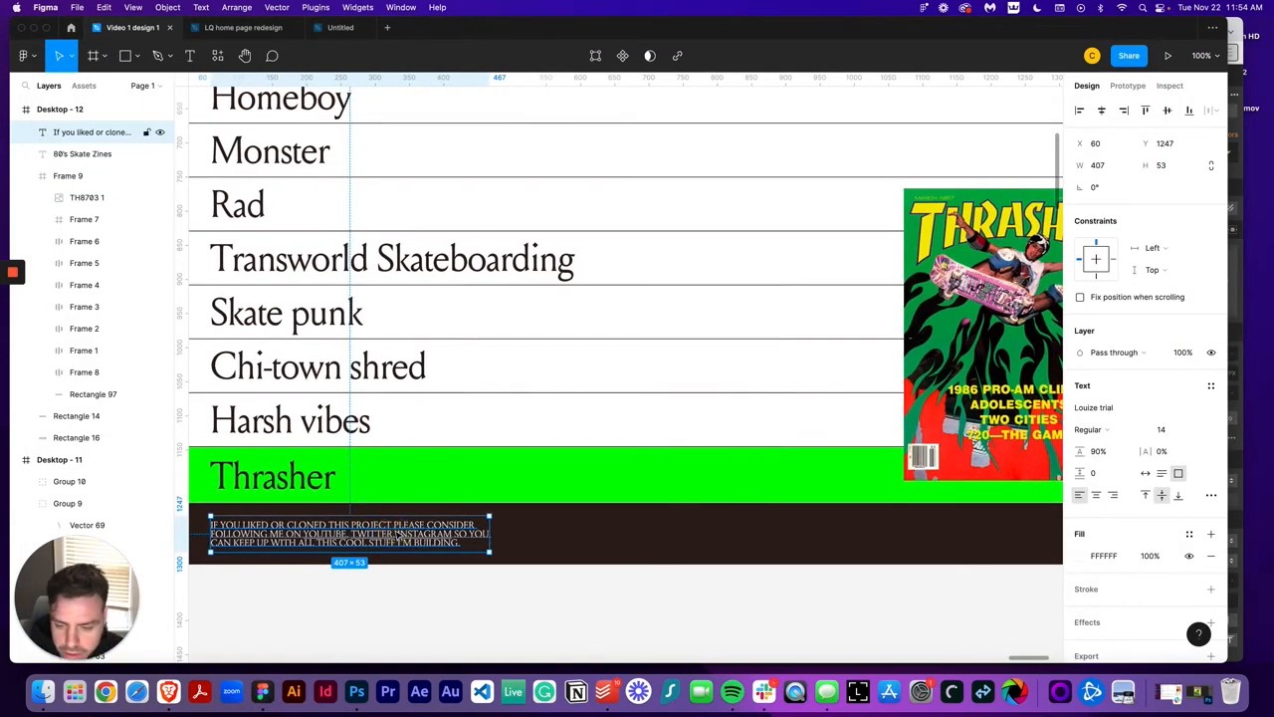
{"action": "left_click", "coordinate": [169, 691]}
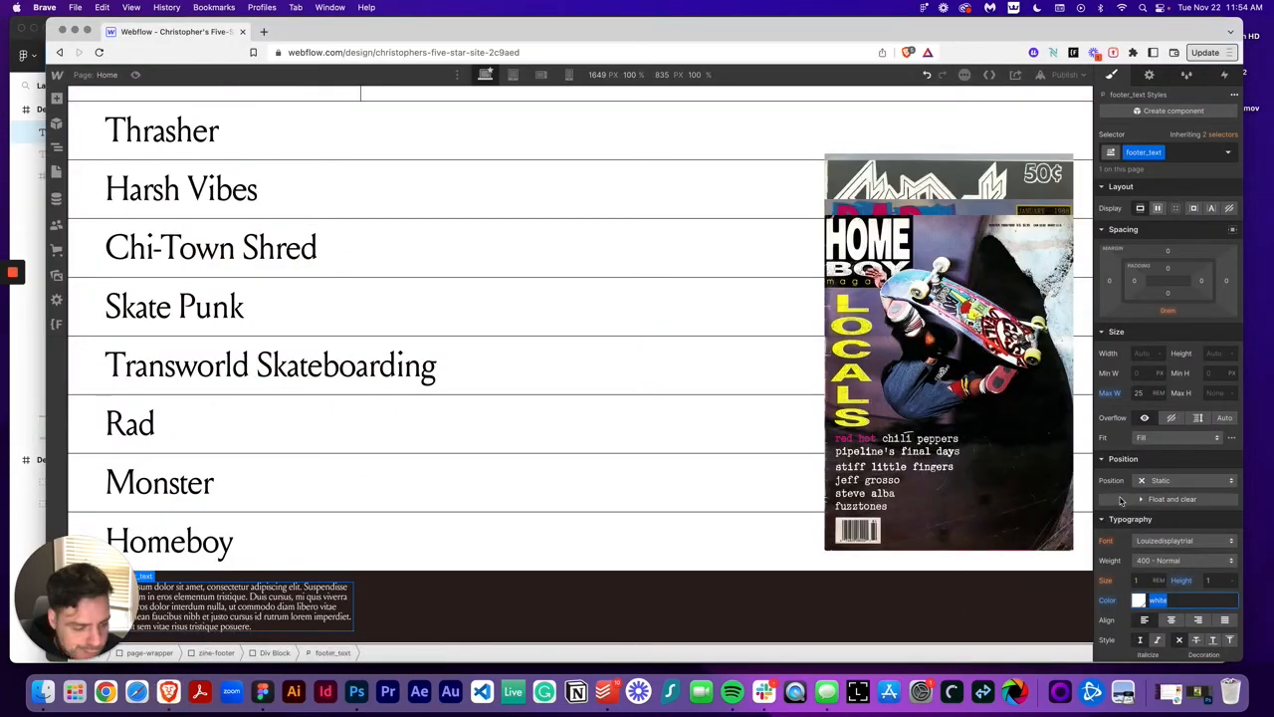
{"action": "scroll", "coordinate": [1127, 506], "scroll_direction": "down", "scroll_amount": 1}
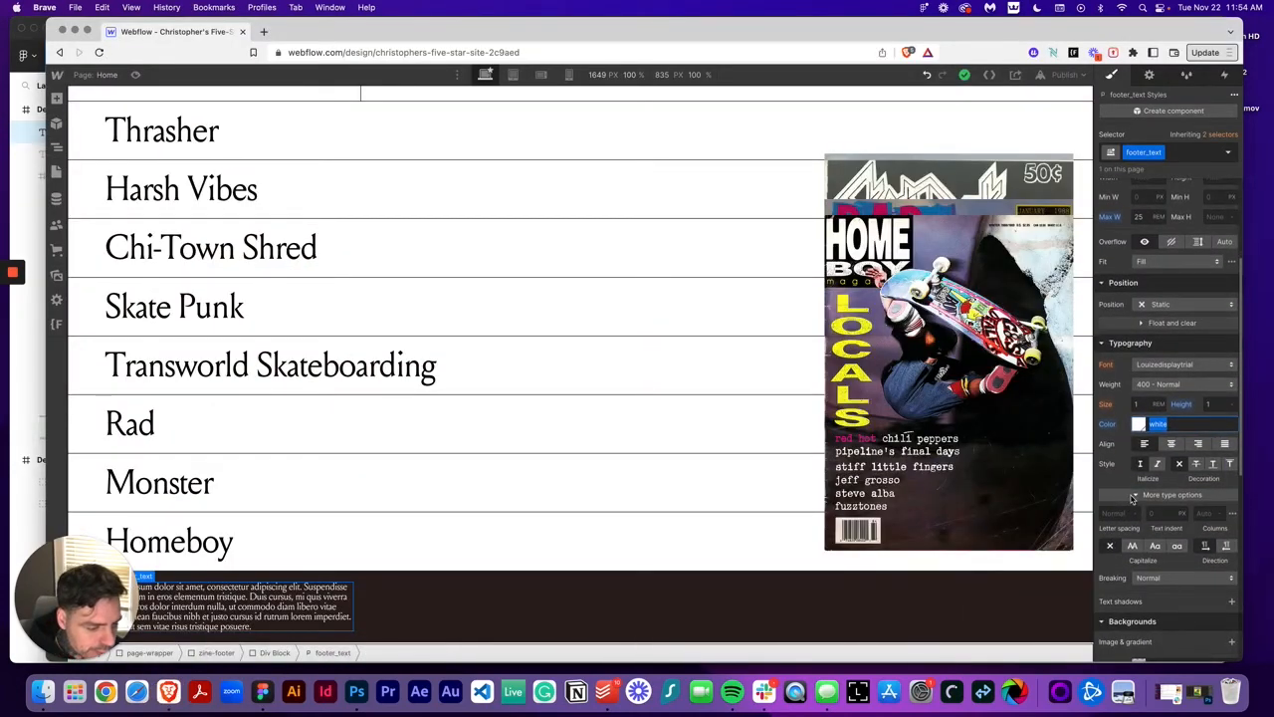
{"action": "left_click", "coordinate": [1133, 546]}
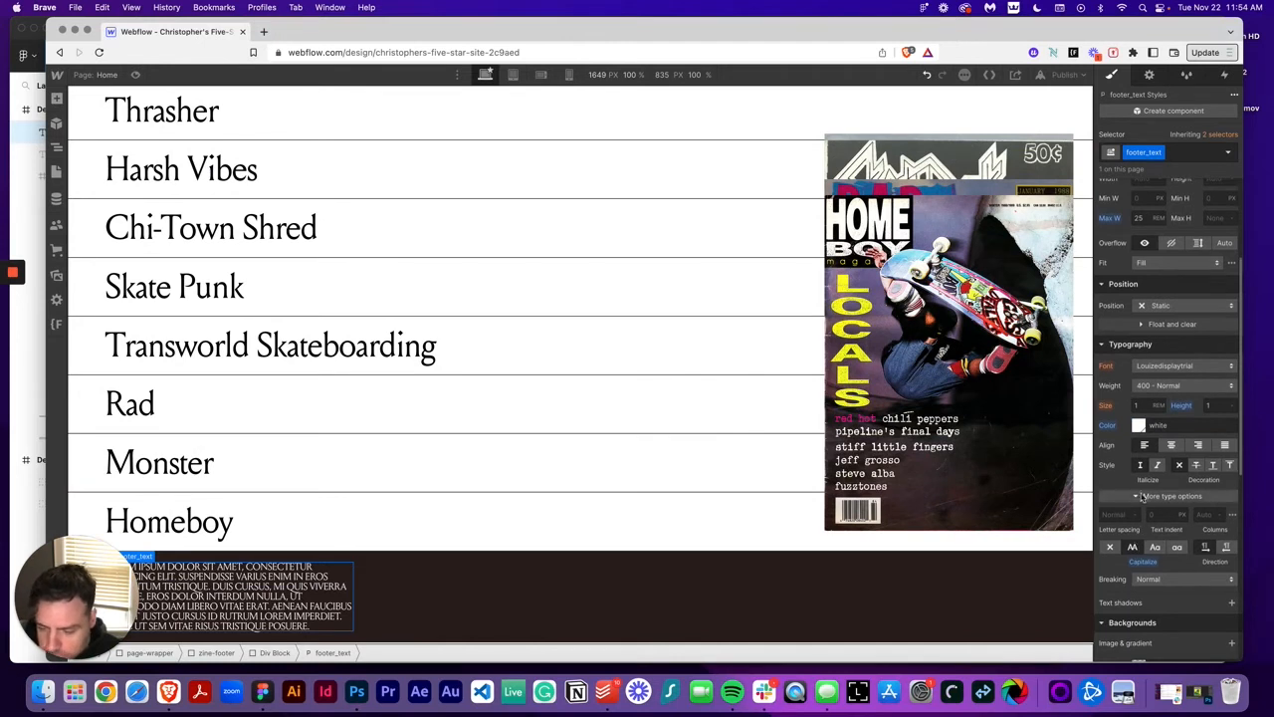
Step: Set the line height of footer_text to 1.2 and its font size to 0.875 rem
{"action": "left_click", "coordinate": [1217, 405]}
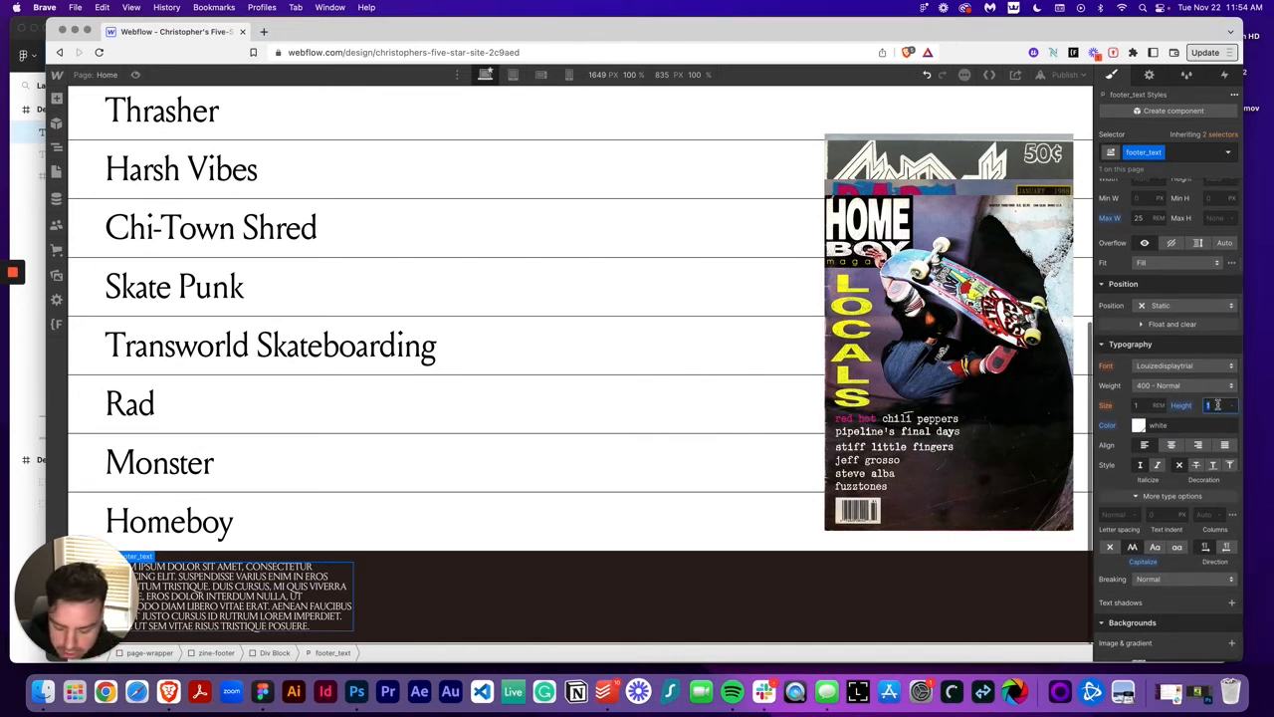
{"action": "type", "text": "1.2"}
{"action": "key", "text": "Tab"}
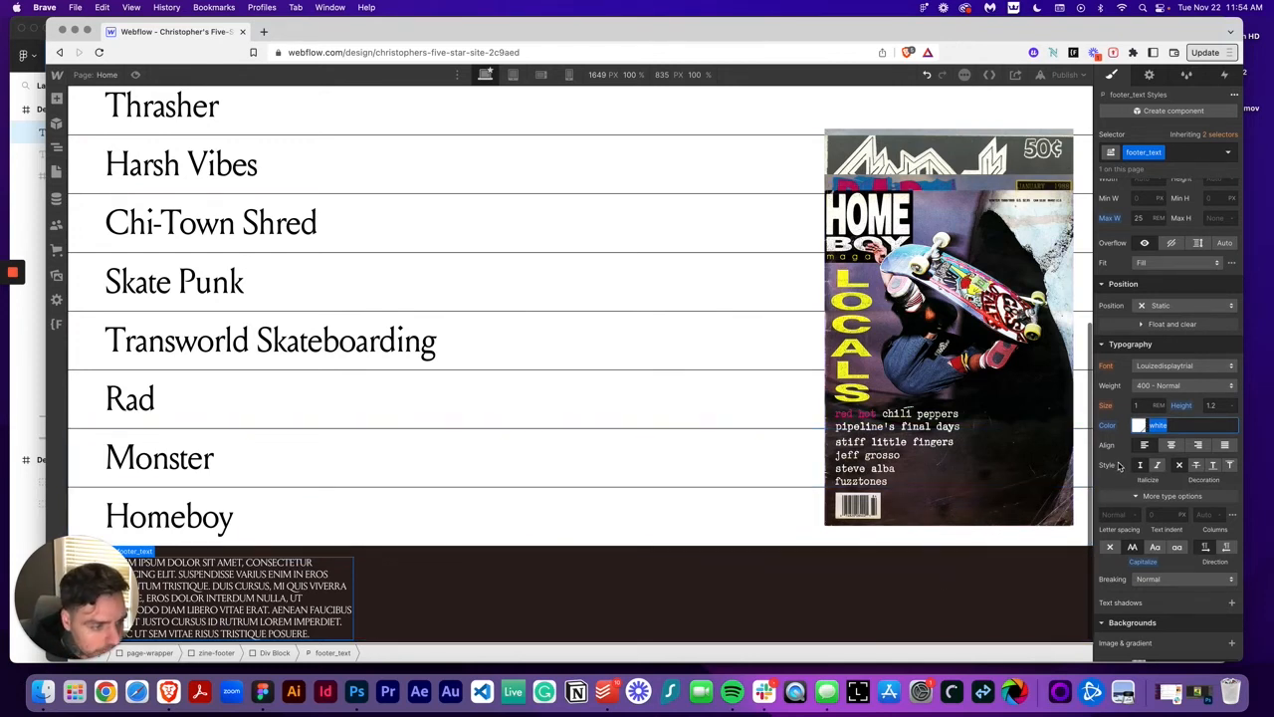
{"action": "left_click", "coordinate": [1144, 405]}
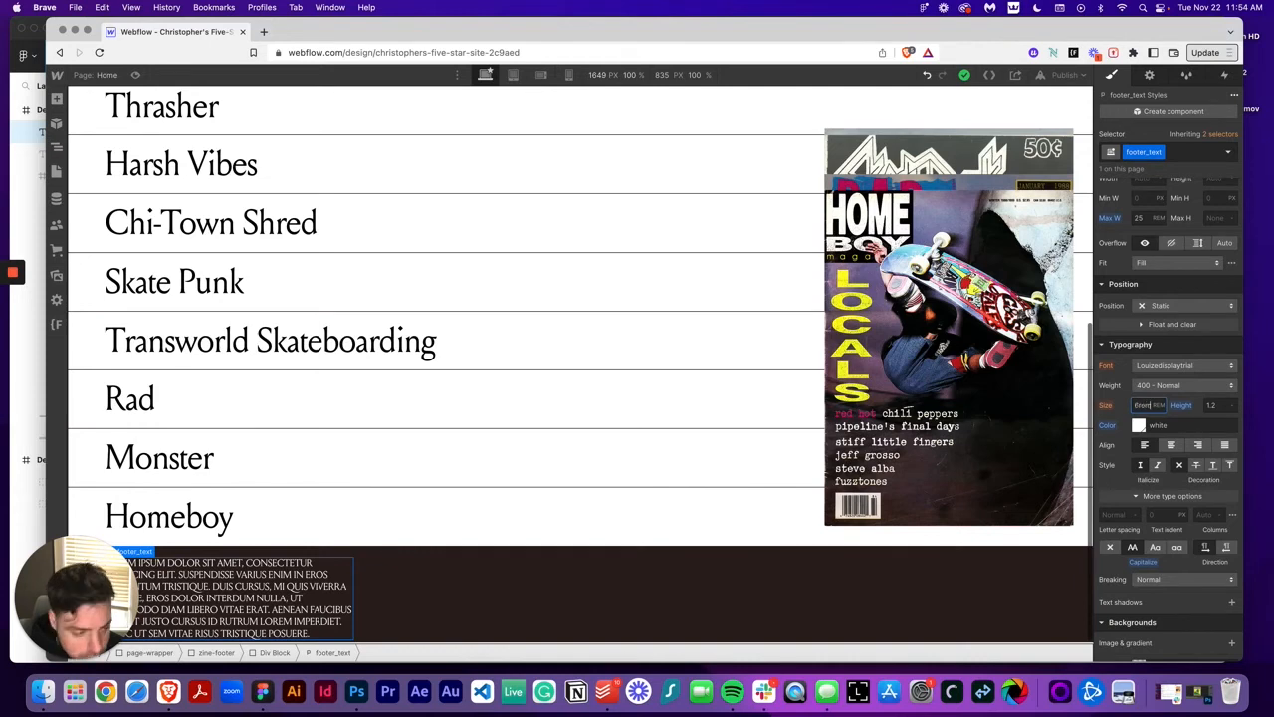
{"action": "key", "text": "Return"}
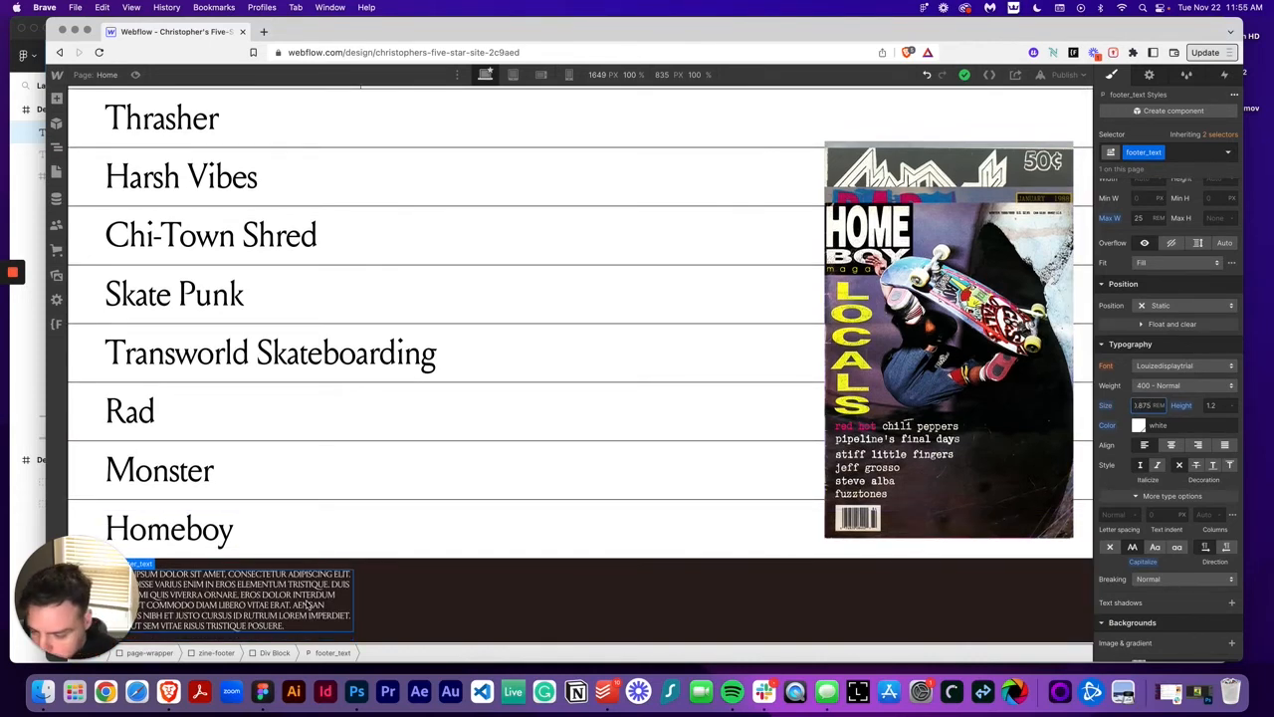
Step: Copy the footer text from the Figma design, and replace the placeholder footer paragraph in Webflow with it
{"action": "left_click", "coordinate": [261, 691]}
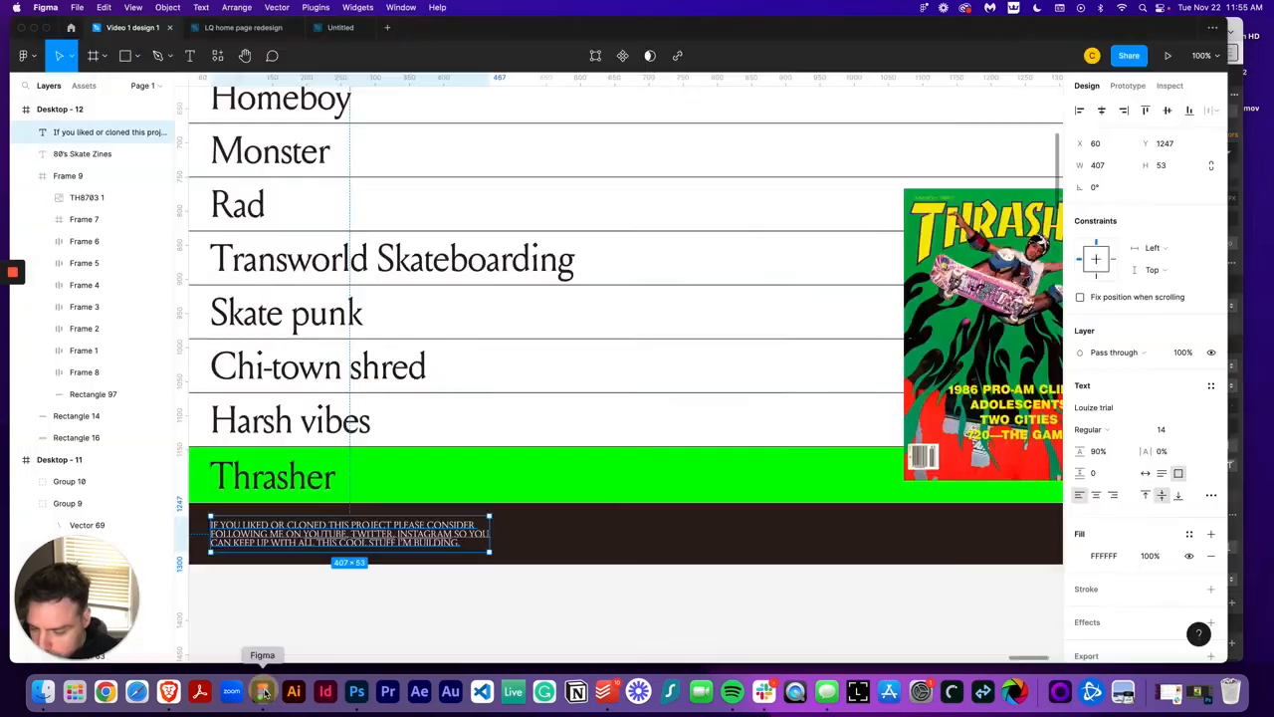
{"action": "double_click", "coordinate": [367, 543]}
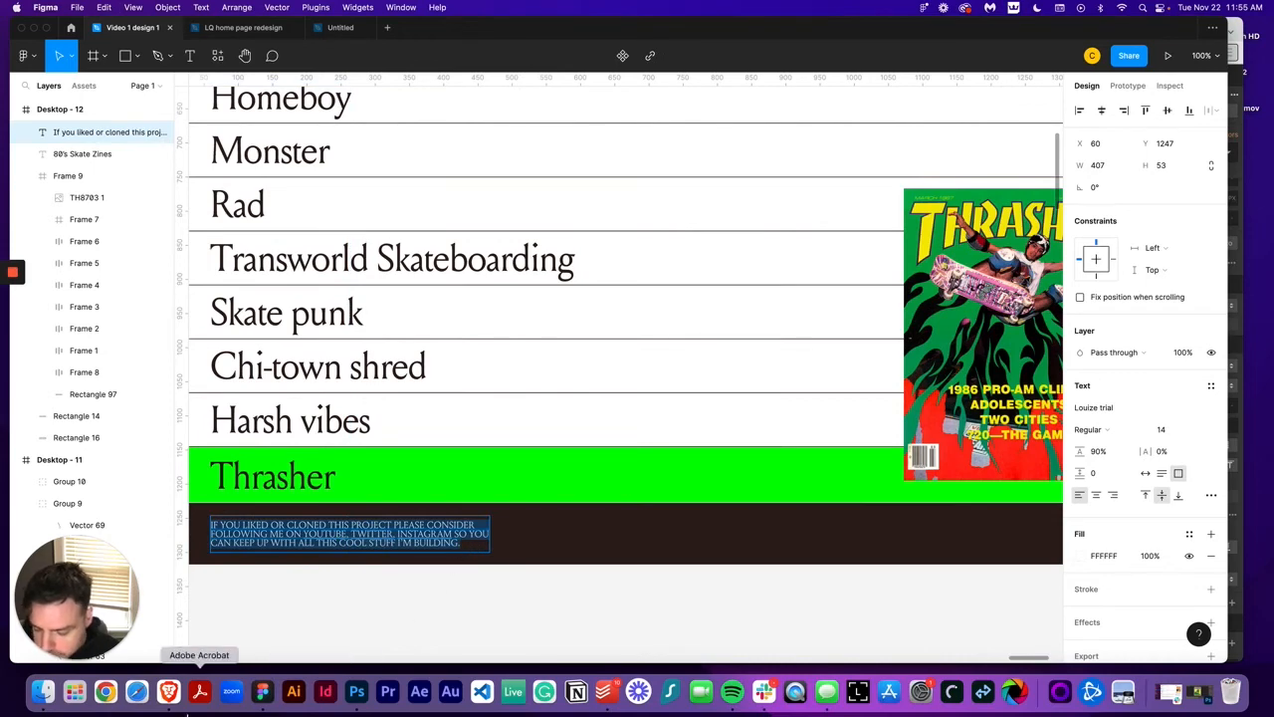
{"action": "left_click", "coordinate": [168, 691]}
{"action": "double_click", "coordinate": [254, 595]}
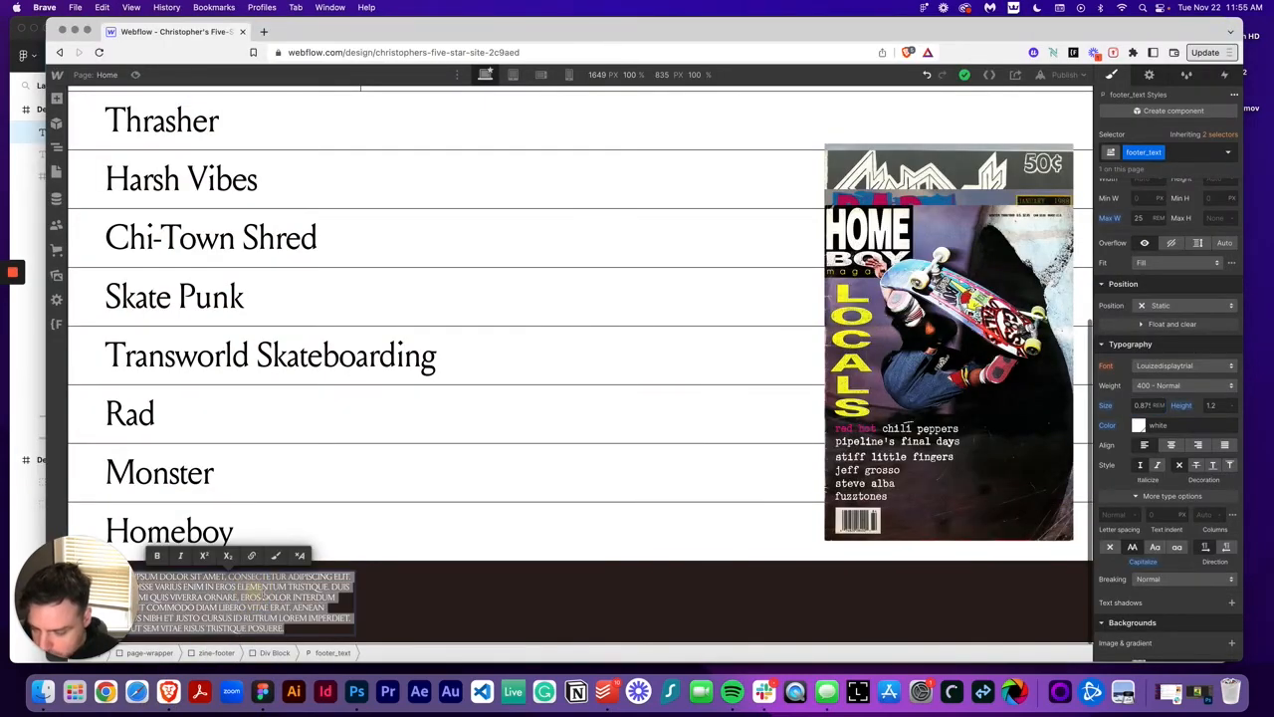
{"action": "key", "text": "ctrl+a"}
{"action": "key", "text": "ctrl+v"}
{"action": "left_click", "coordinate": [473, 624]}
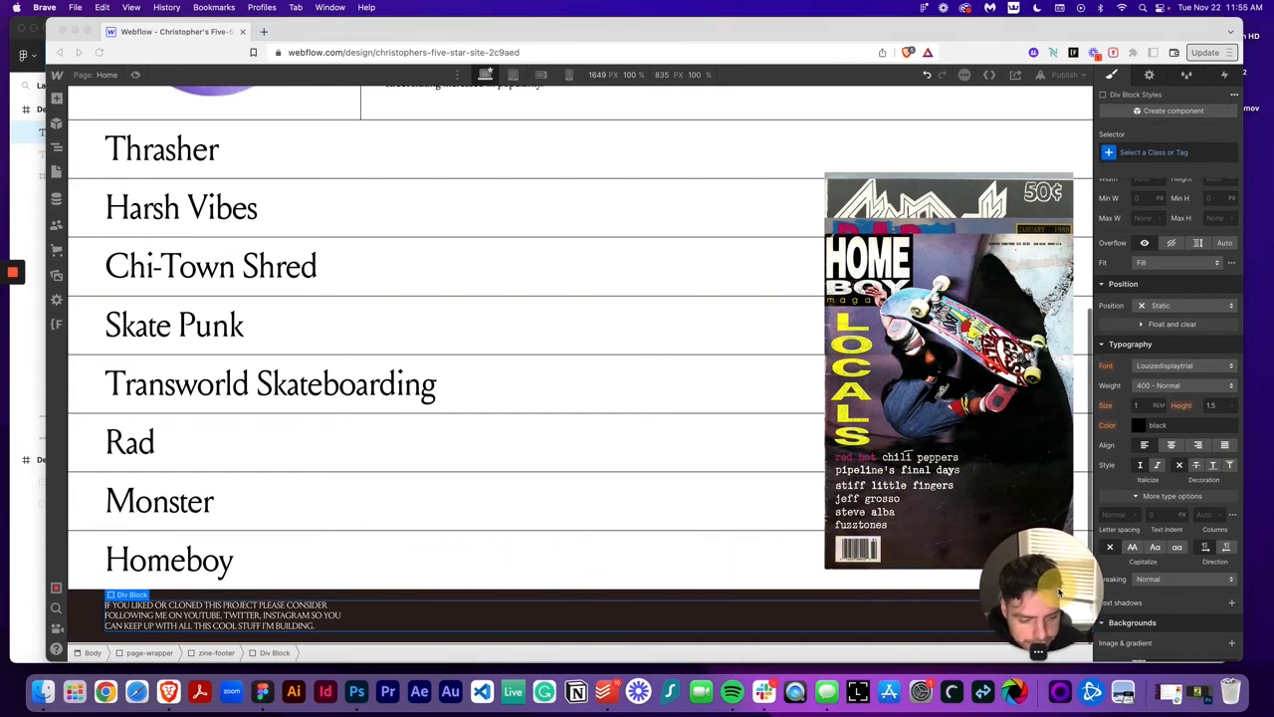
Step: Turn the word YouTube in the footer paragraph into a link
{"action": "left_click", "coordinate": [364, 626]}
{"action": "left_click", "coordinate": [82, 621]}
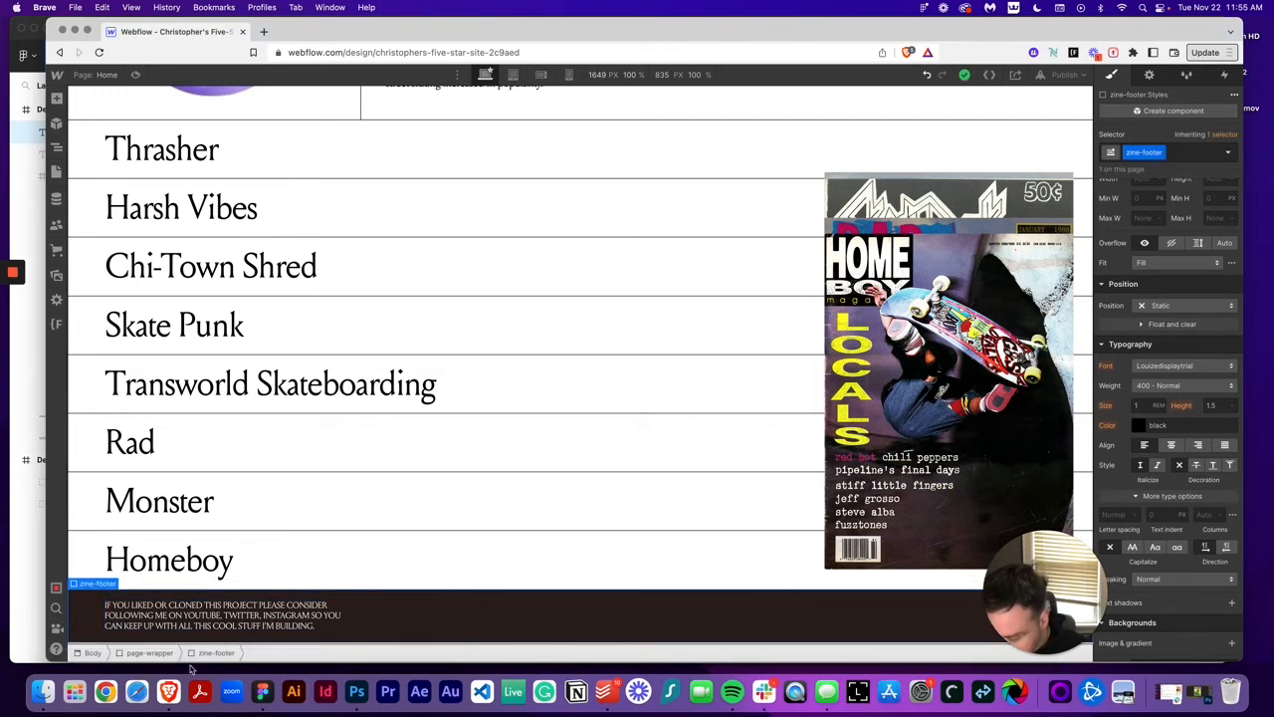
{"action": "left_click", "coordinate": [194, 620]}
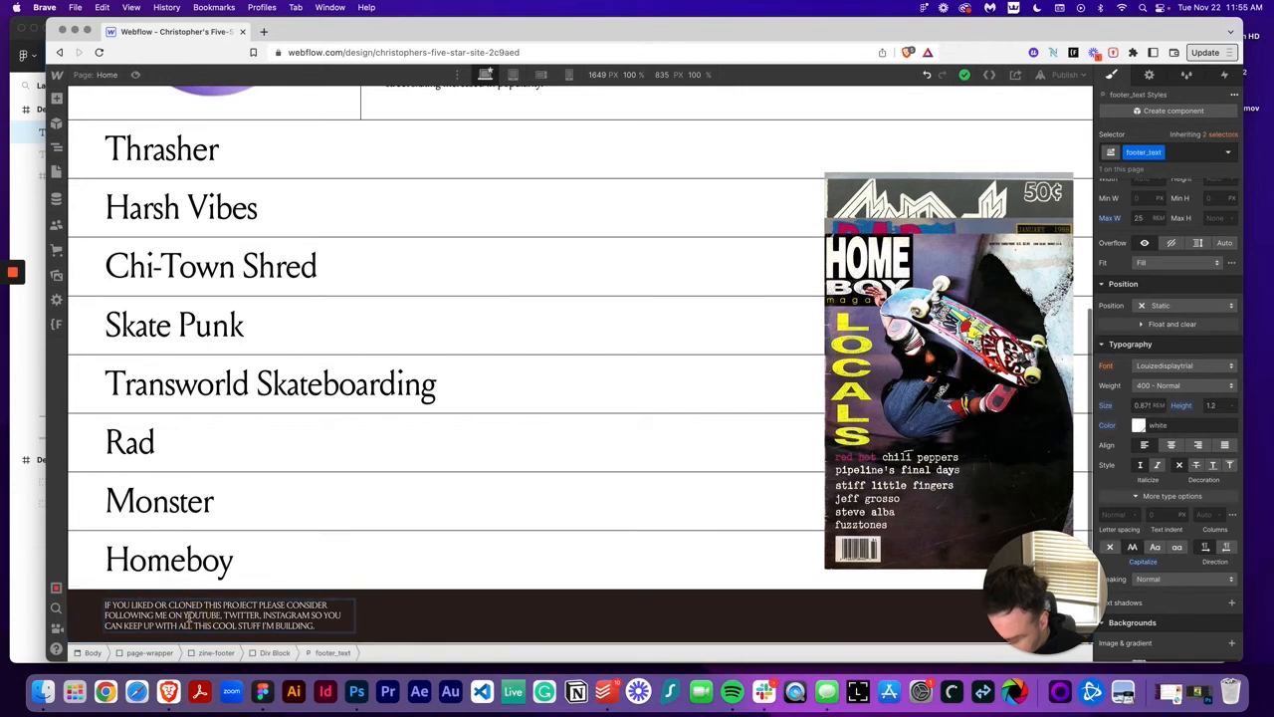
{"action": "left_click_drag", "start_coordinate": [184, 616], "coordinate": [221, 617]}
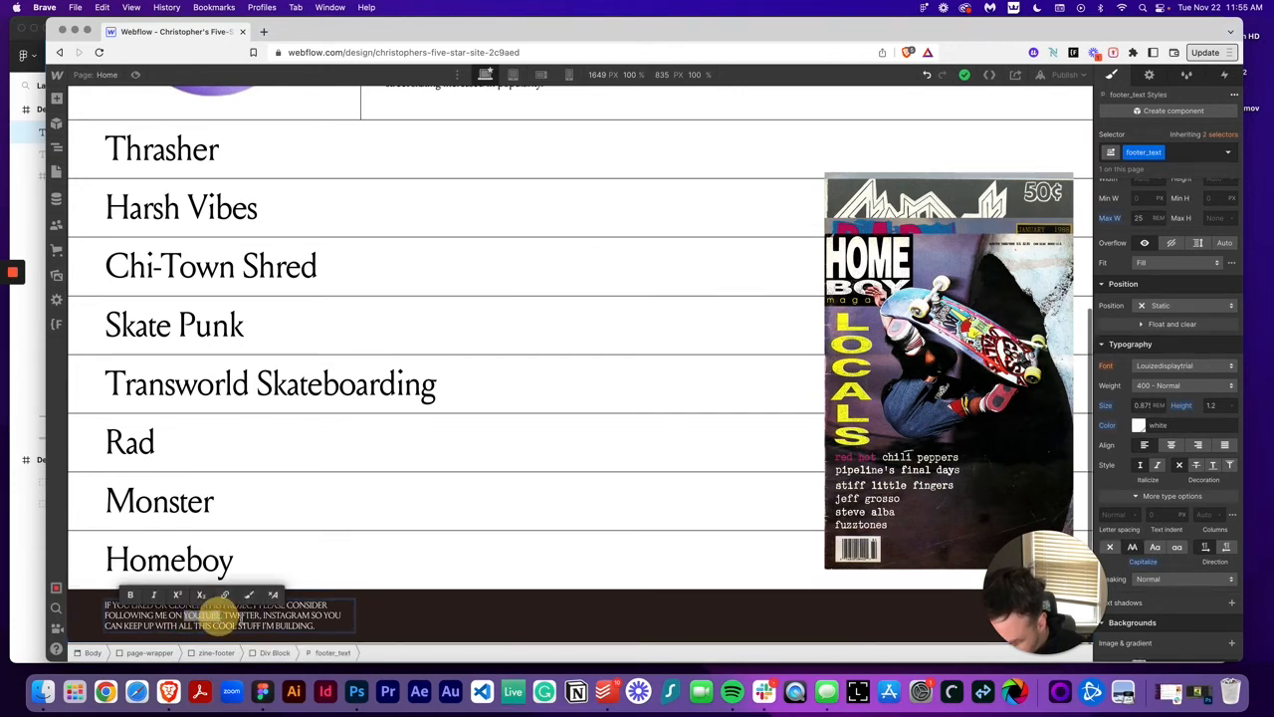
{"action": "left_click", "coordinate": [225, 595]}
Step: Turn the words Twitter and Instagram in the footer paragraph into separate links
{"action": "left_click", "coordinate": [229, 615]}
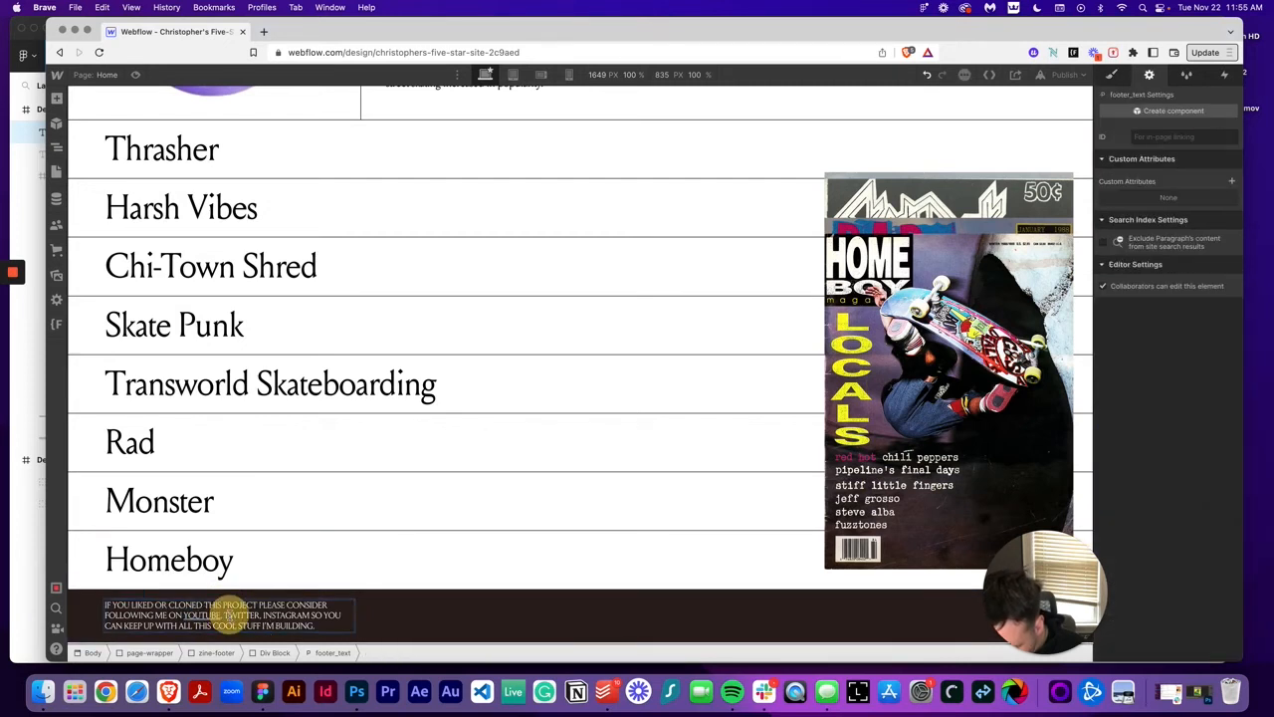
{"action": "left_click_drag", "start_coordinate": [225, 615], "coordinate": [250, 612]}
{"action": "left_click", "coordinate": [266, 595]}
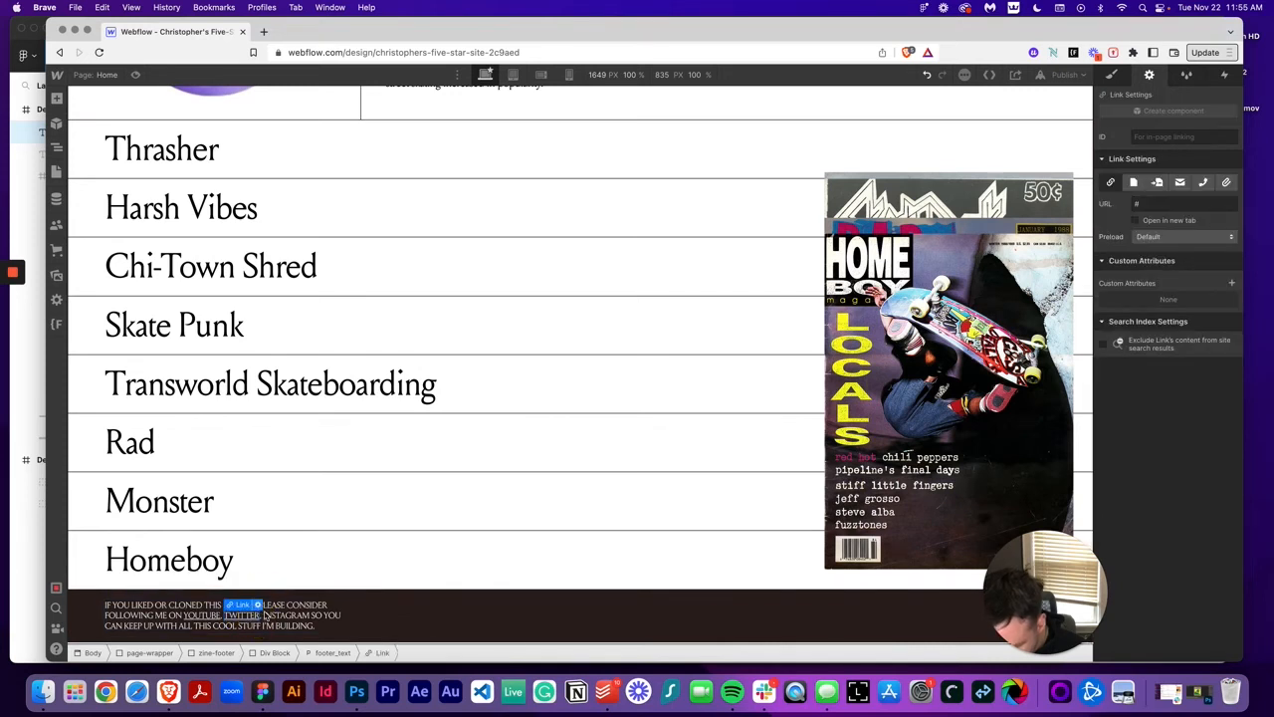
{"action": "left_click", "coordinate": [267, 621]}
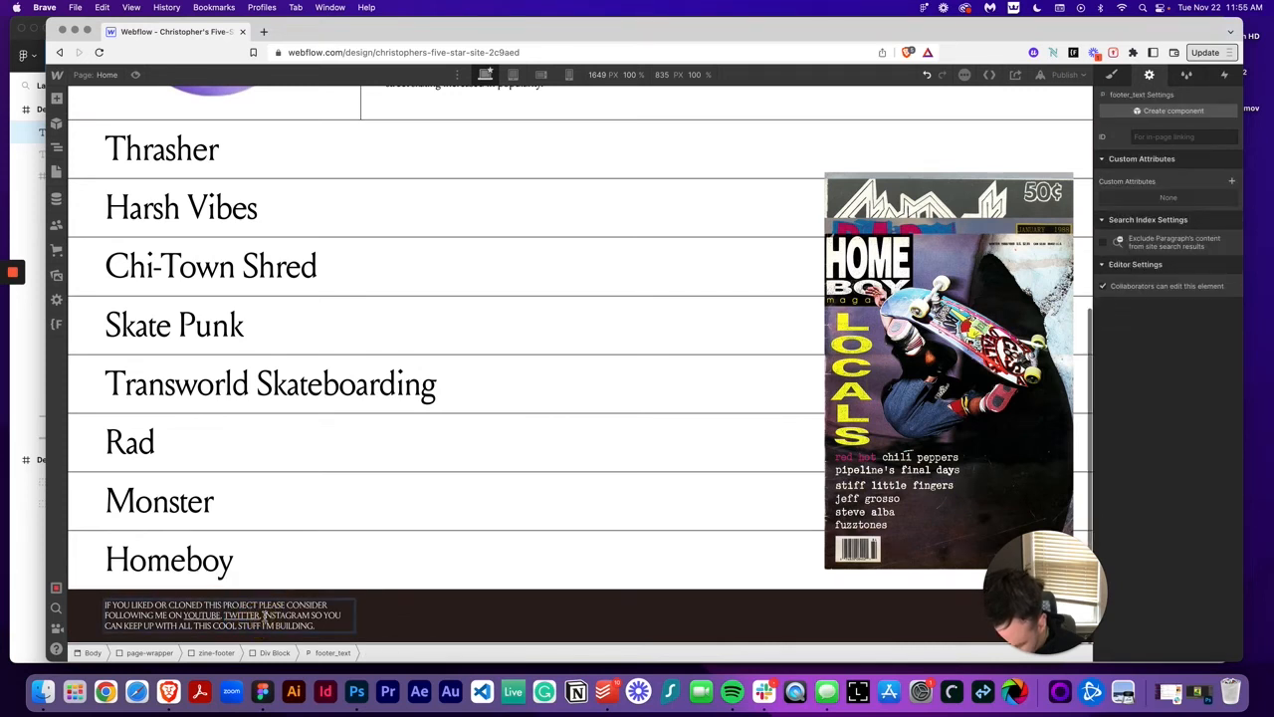
{"action": "left_click_drag", "start_coordinate": [264, 615], "coordinate": [309, 615]}
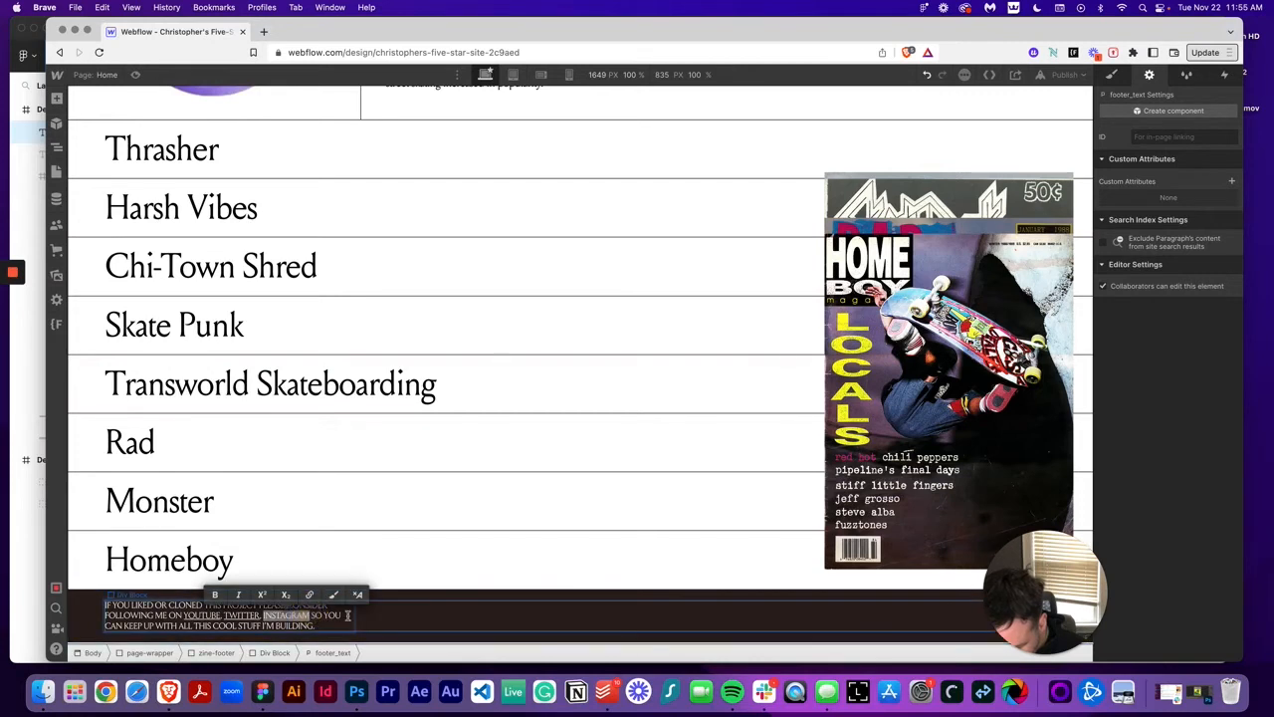
{"action": "left_click", "coordinate": [304, 597]}
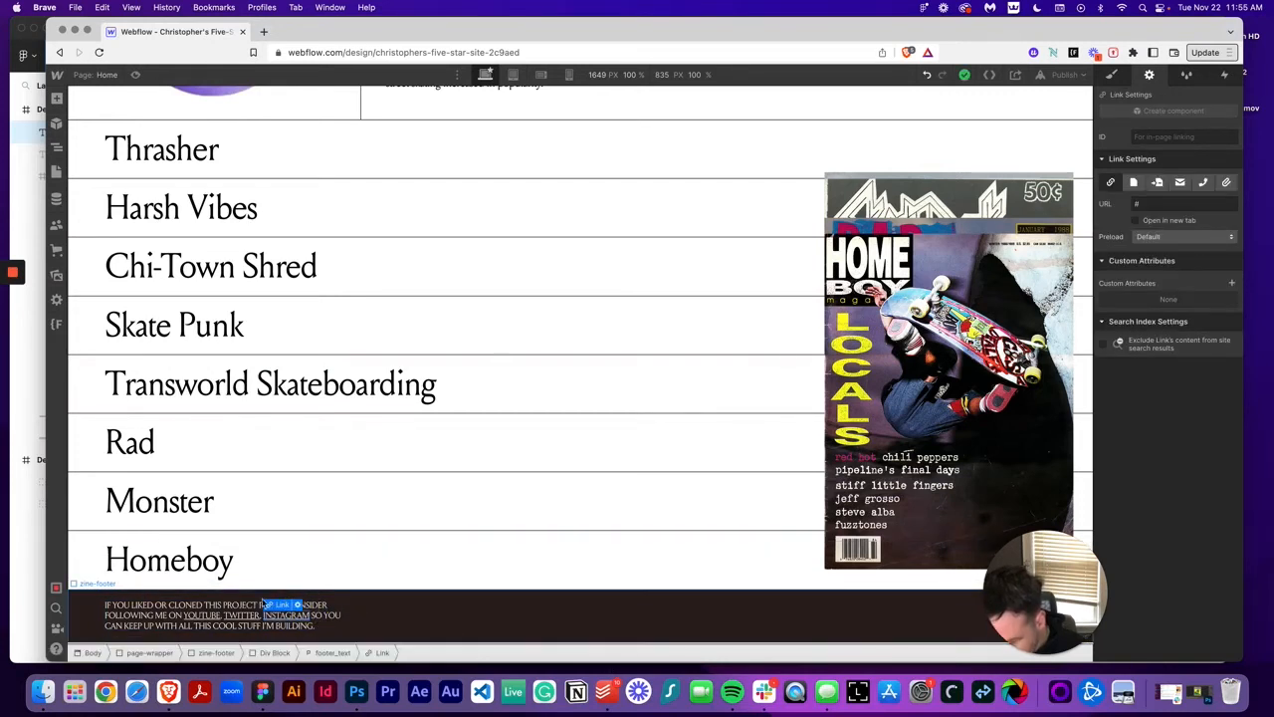
{"action": "left_click", "coordinate": [544, 614]}
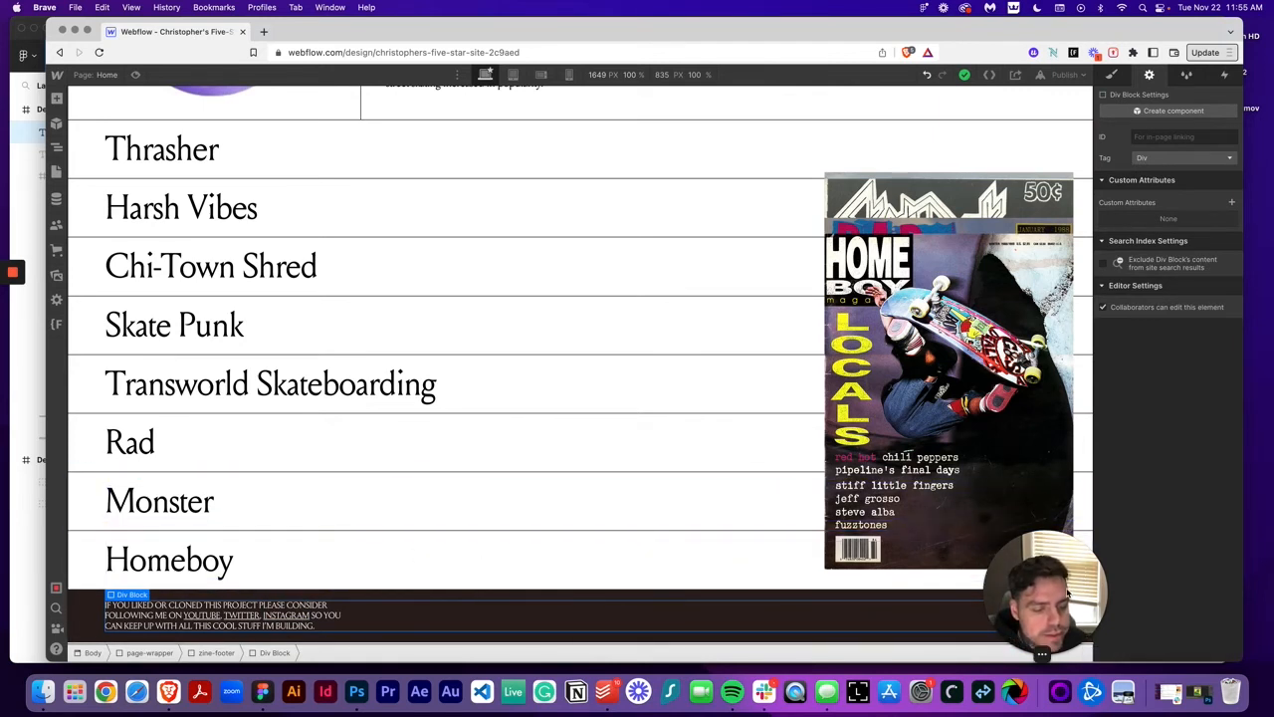
Step: Compare the page's zine index and footer with the Figma design, including the highlighted Thrasher row, and return to Webflow
{"action": "left_click_drag", "start_coordinate": [1066, 600], "coordinate": [154, 595]}
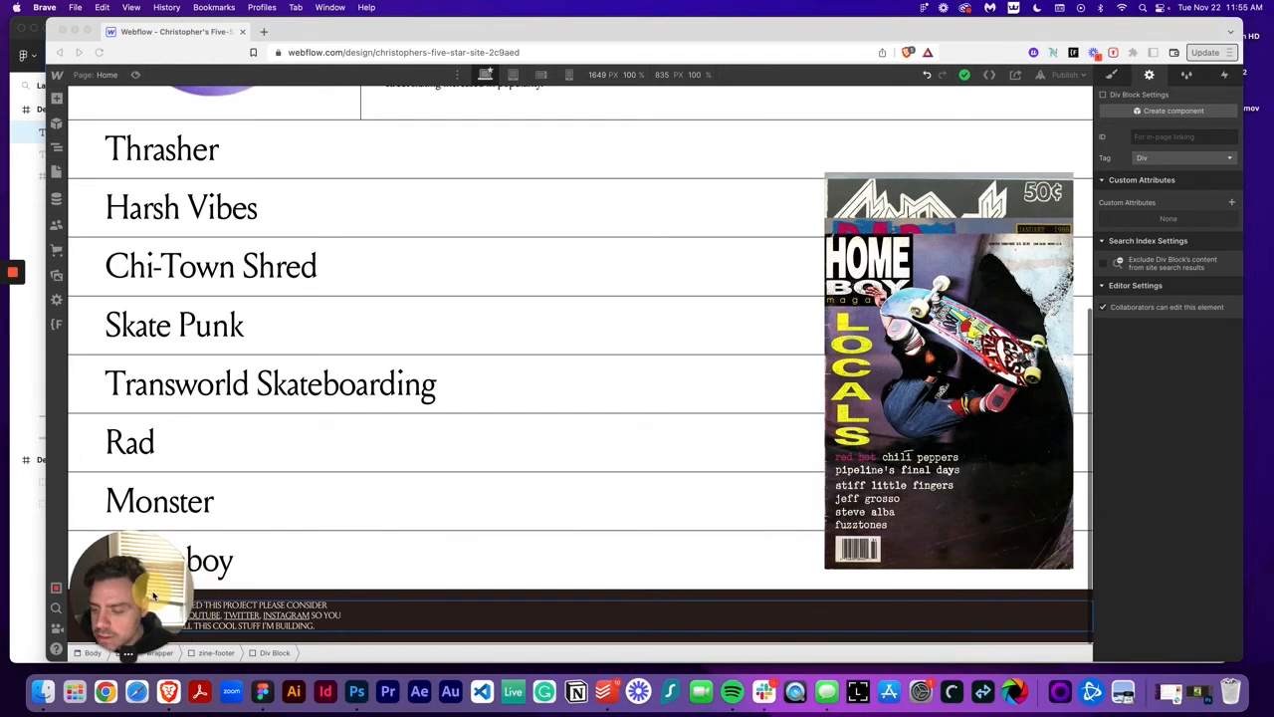
{"action": "scroll", "coordinate": [416, 567], "scroll_direction": "up", "scroll_amount": 3}
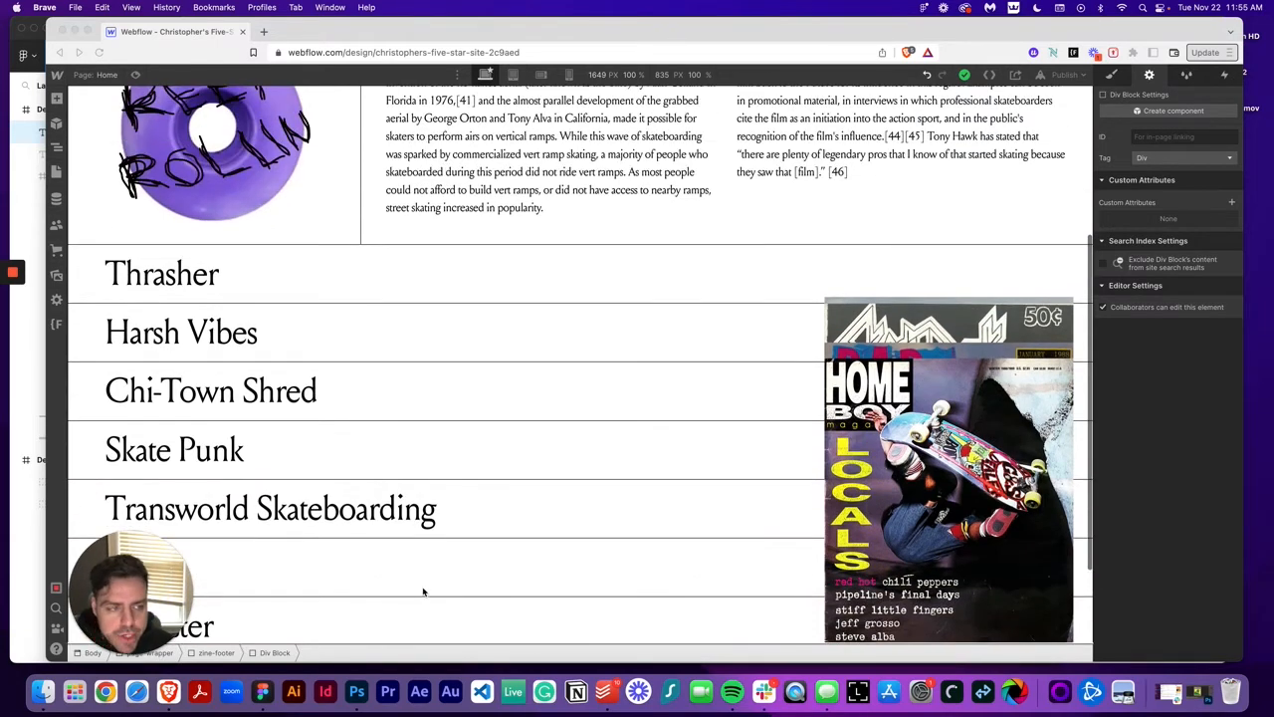
{"action": "scroll", "coordinate": [538, 568], "scroll_direction": "up", "scroll_amount": 1}
{"action": "scroll", "coordinate": [330, 533], "scroll_direction": "down", "scroll_amount": 4}
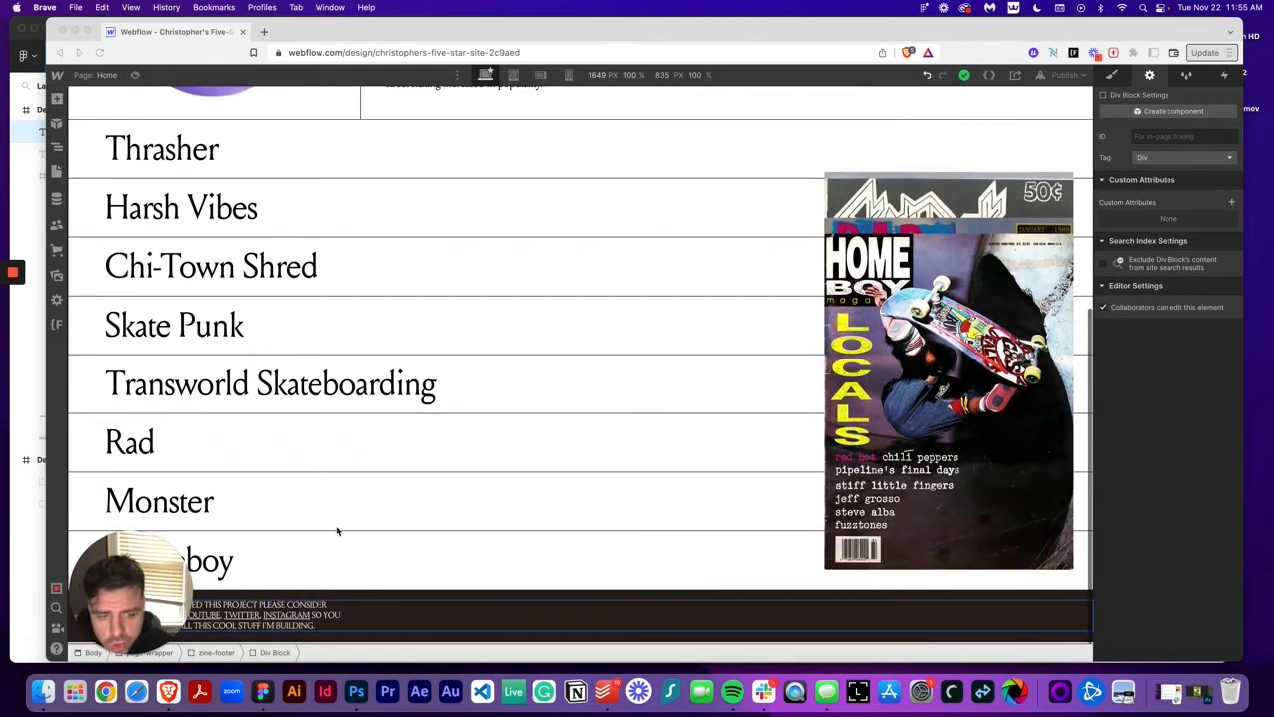
{"action": "scroll", "coordinate": [403, 494], "scroll_direction": "up", "scroll_amount": 2}
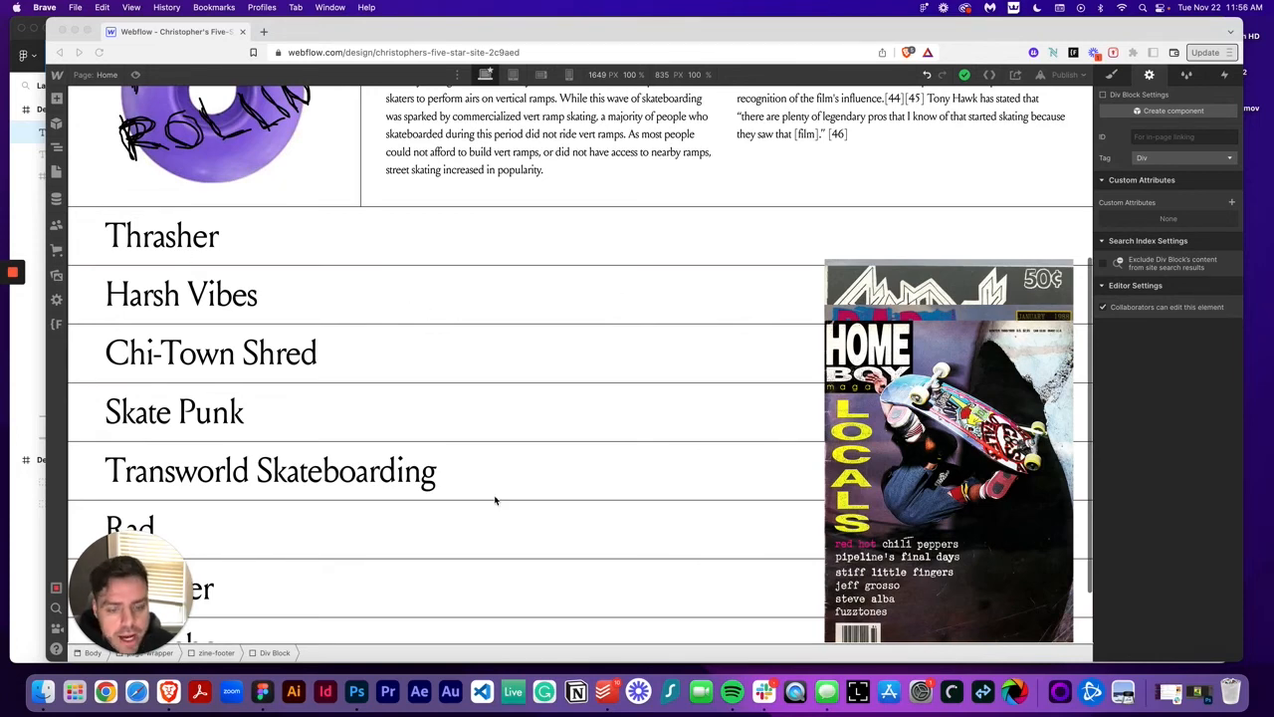
{"action": "left_click", "coordinate": [262, 691]}
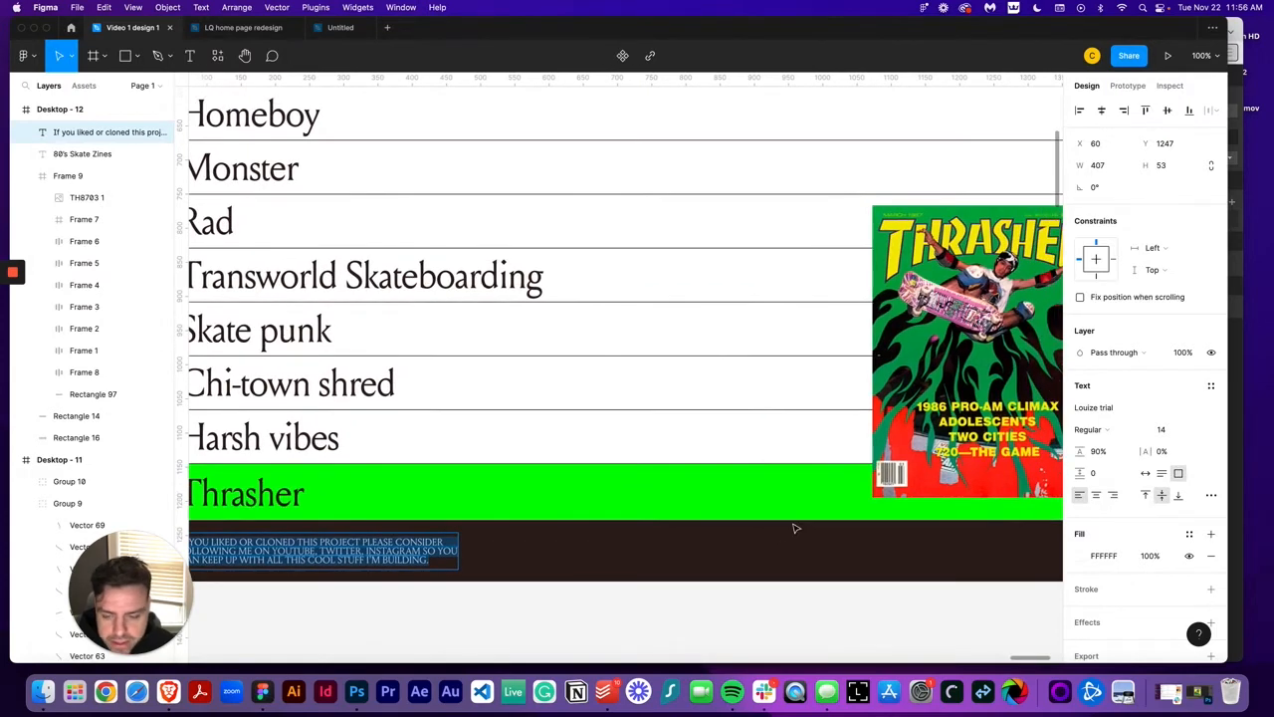
{"action": "key", "text": "super+minus"}
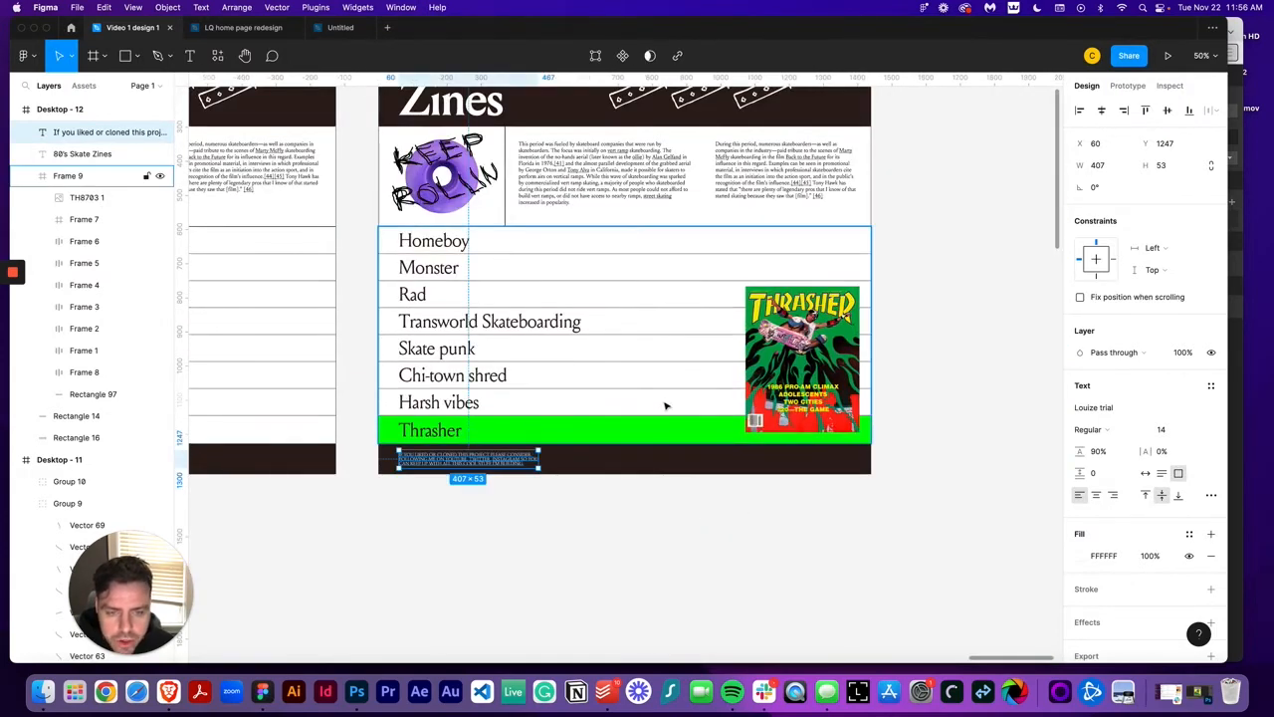
{"action": "scroll", "coordinate": [648, 424], "scroll_direction": "up", "scroll_amount": 2}
{"action": "left_click", "coordinate": [168, 690]}
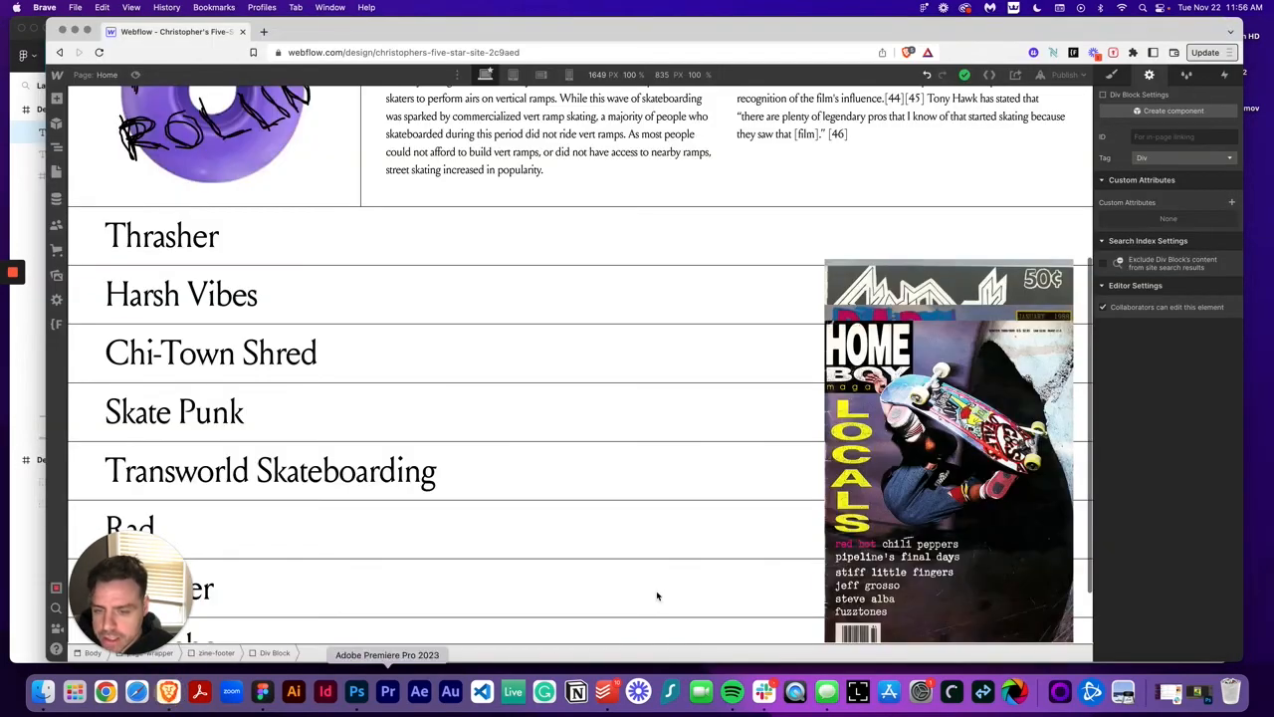
{"action": "scroll", "coordinate": [684, 423], "scroll_direction": "up", "scroll_amount": 1}
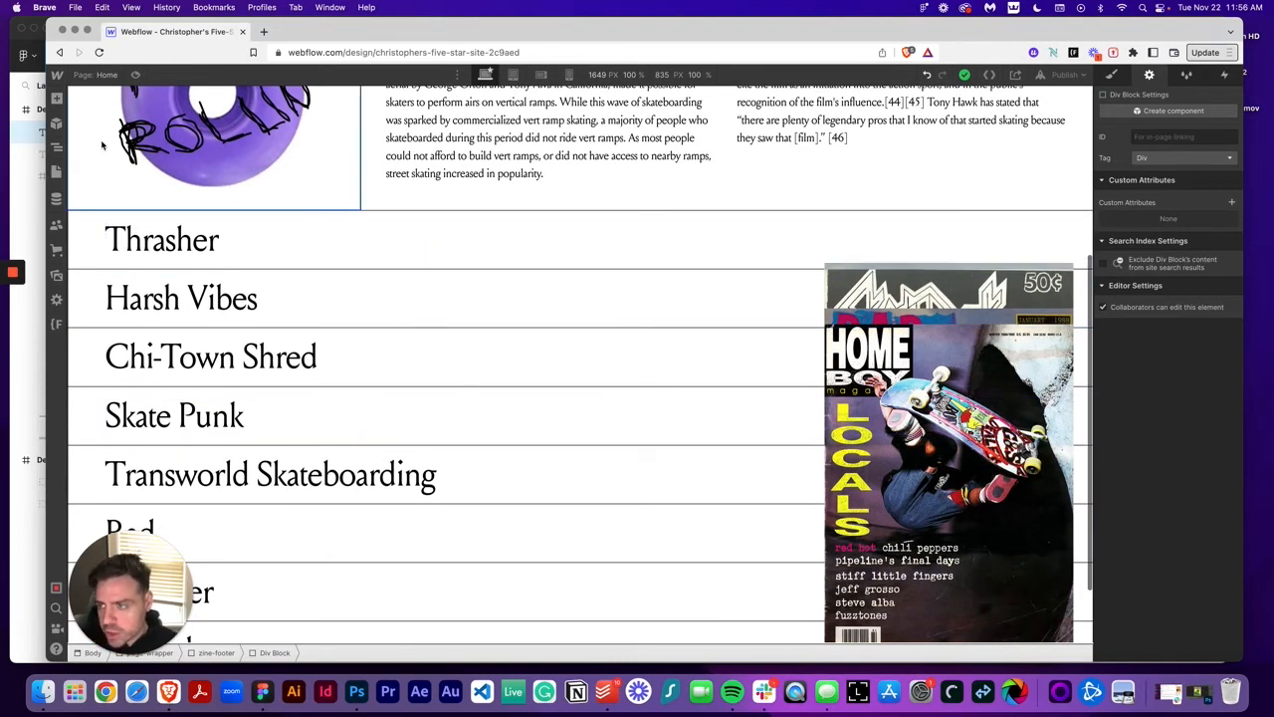
Step: Find the zine_item collection item in the page structure and delete its existing mouse hover interaction
{"action": "left_click", "coordinate": [58, 148]}
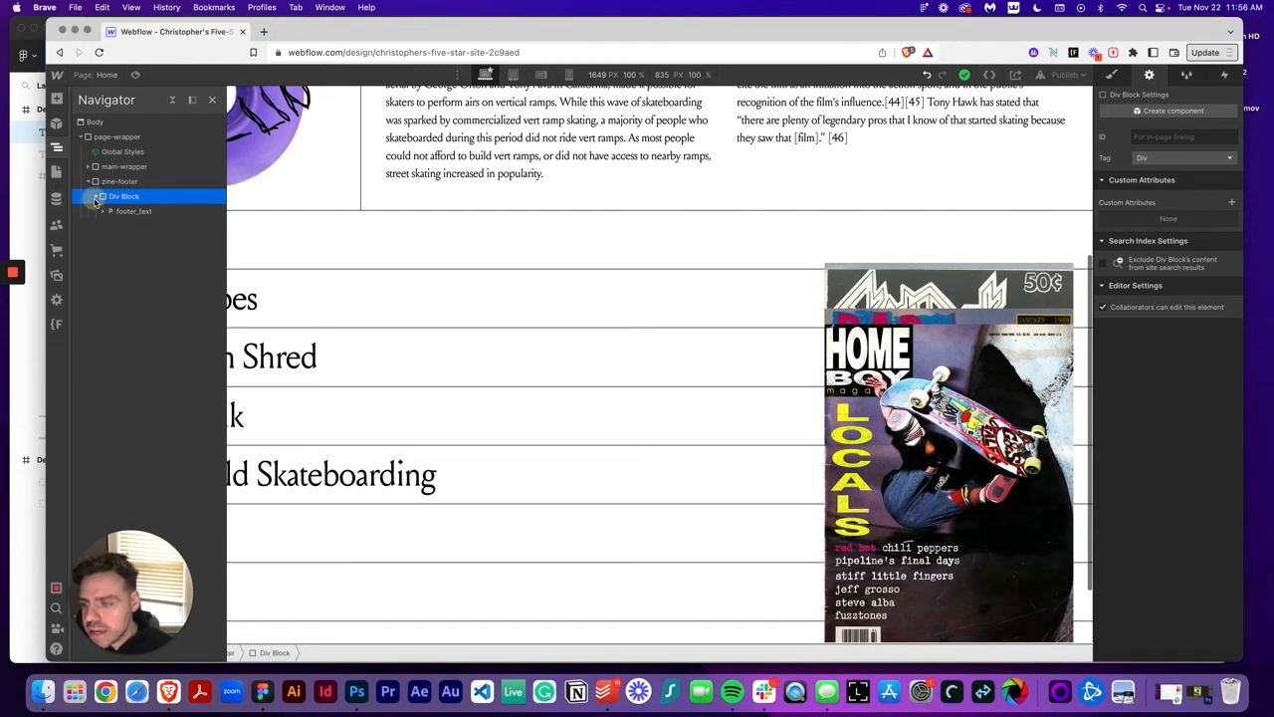
{"action": "left_click", "coordinate": [95, 199]}
{"action": "left_click", "coordinate": [88, 182]}
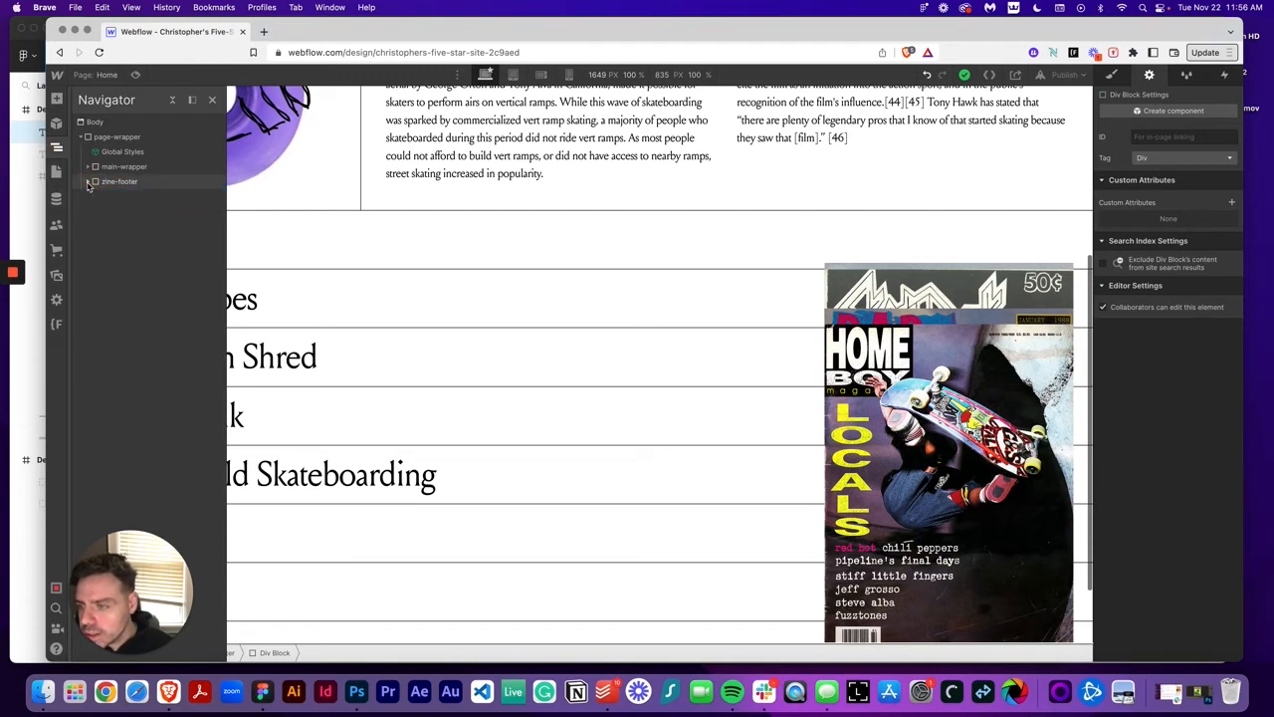
{"action": "left_click", "coordinate": [89, 166]}
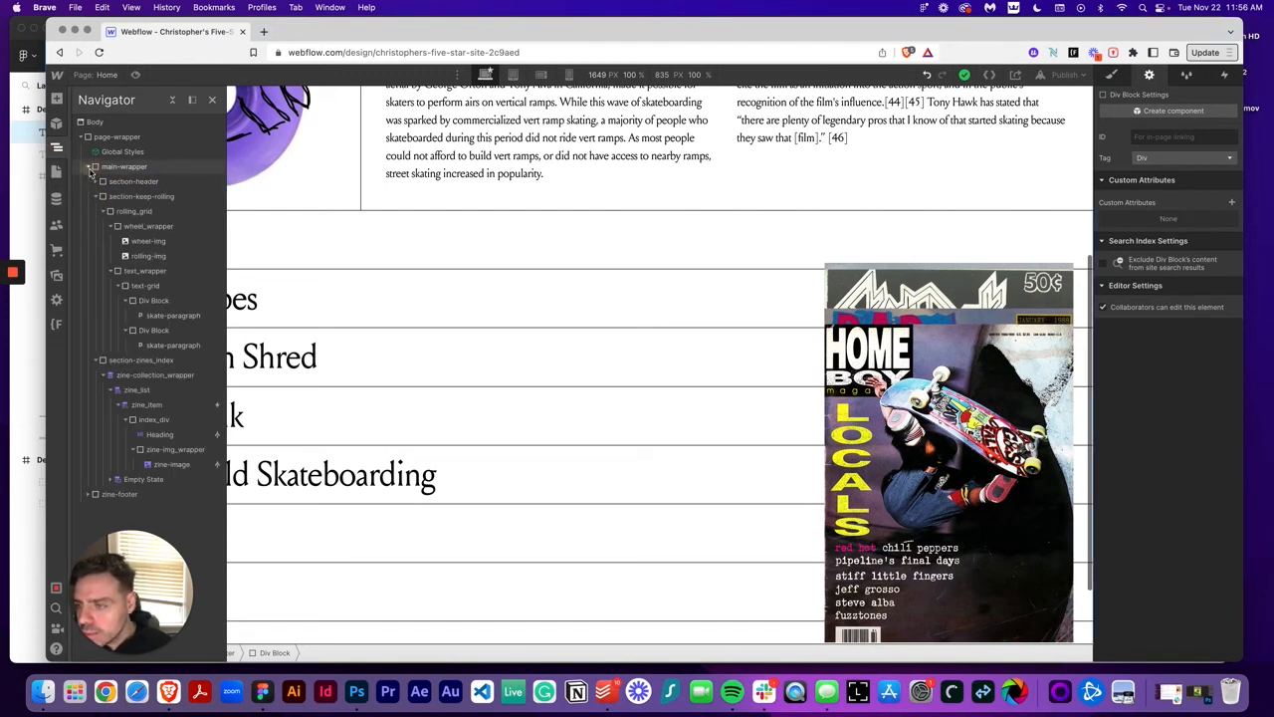
{"action": "left_click", "coordinate": [173, 420]}
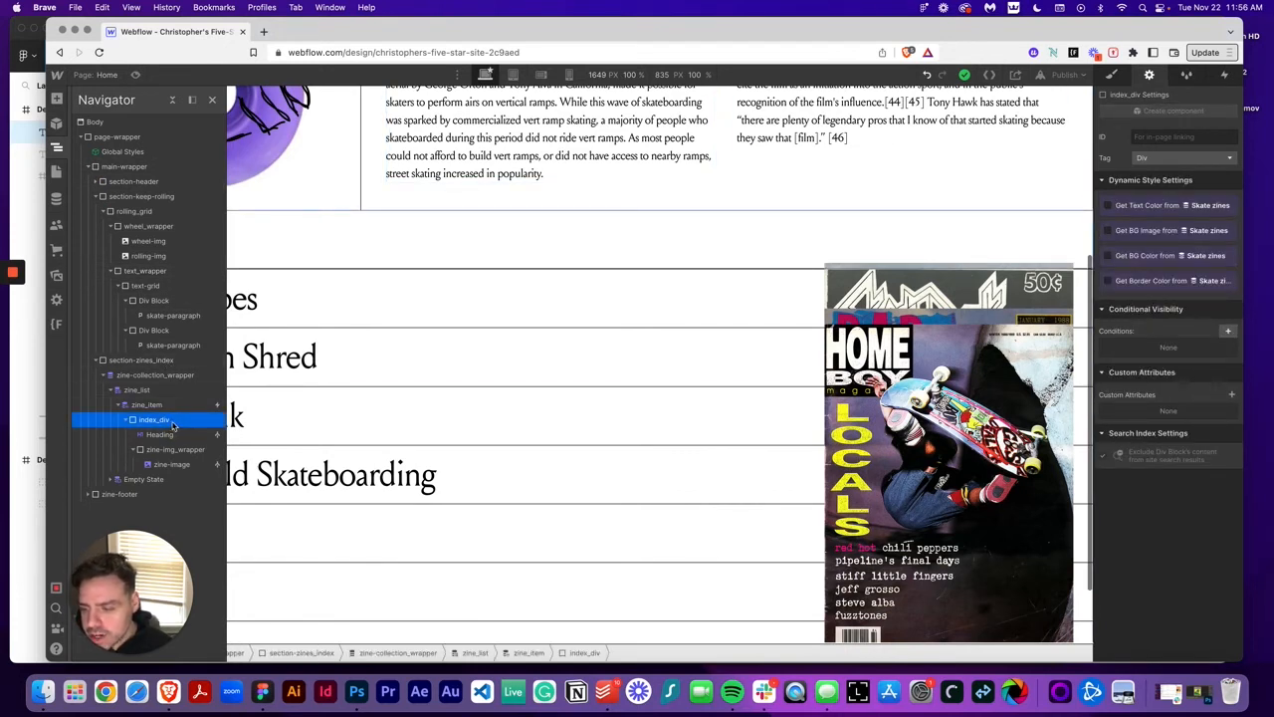
{"action": "left_click", "coordinate": [147, 406]}
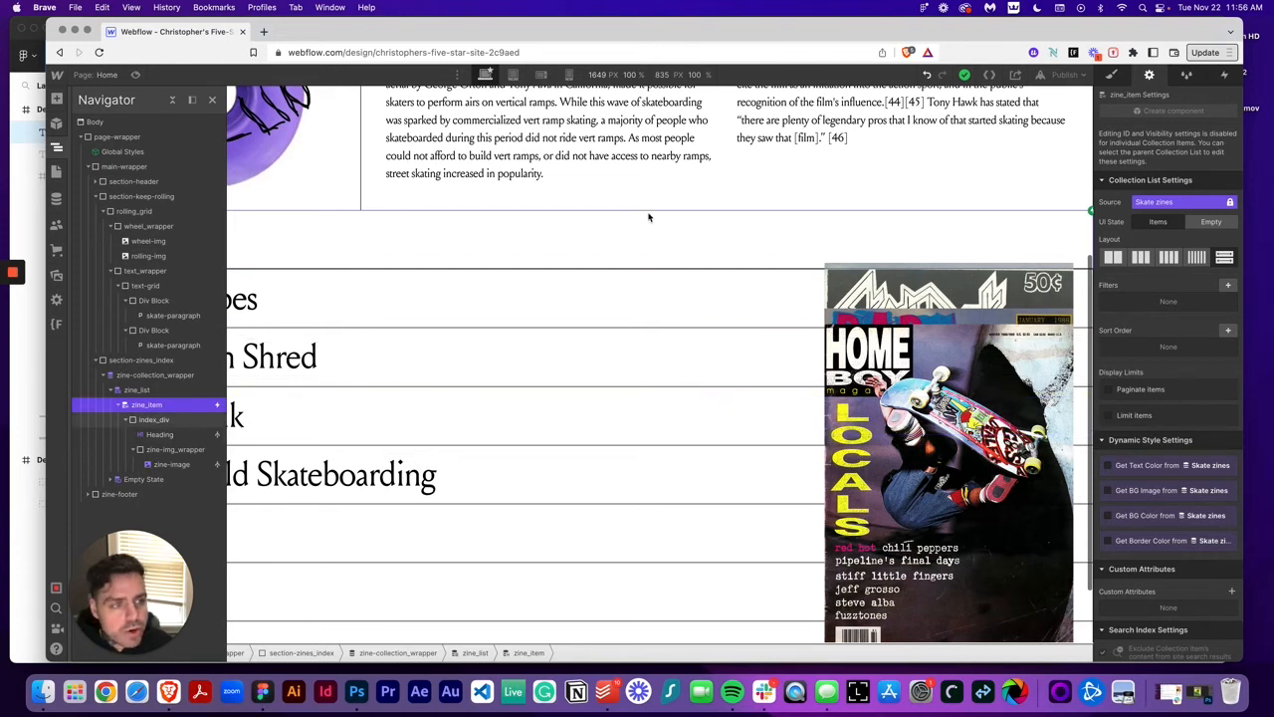
{"action": "left_click", "coordinate": [1224, 75]}
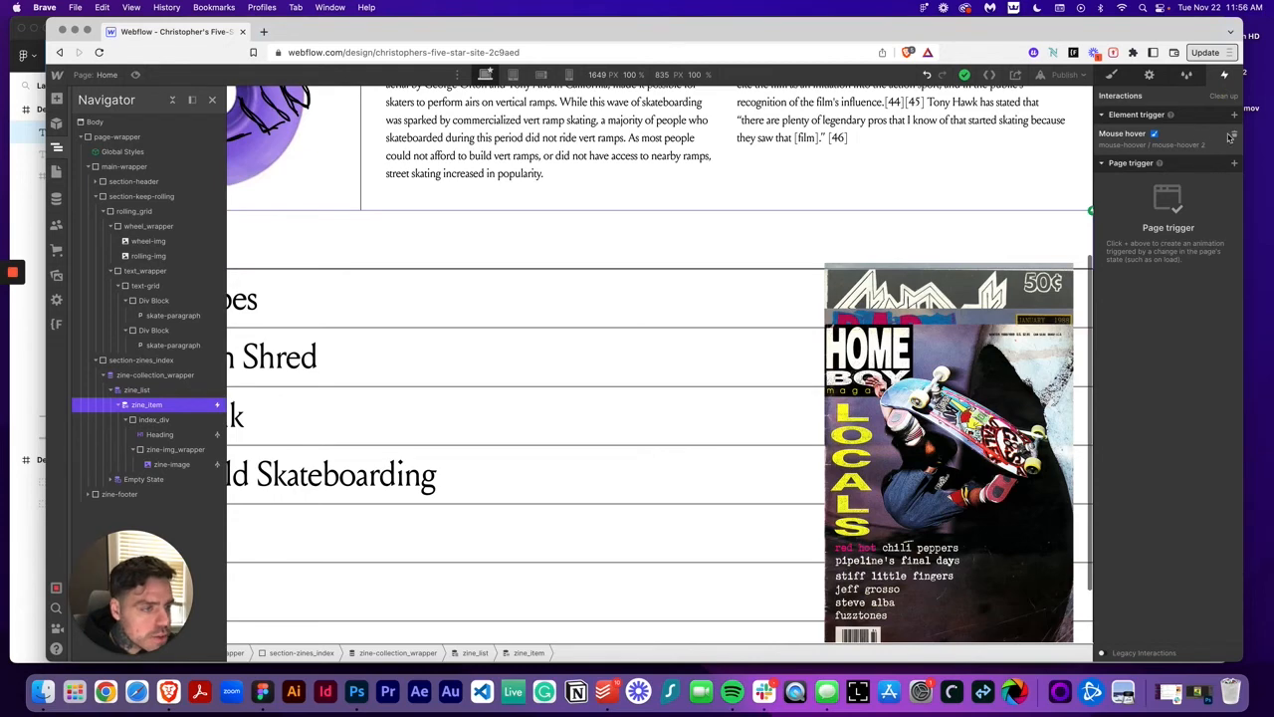
{"action": "left_click", "coordinate": [1235, 134]}
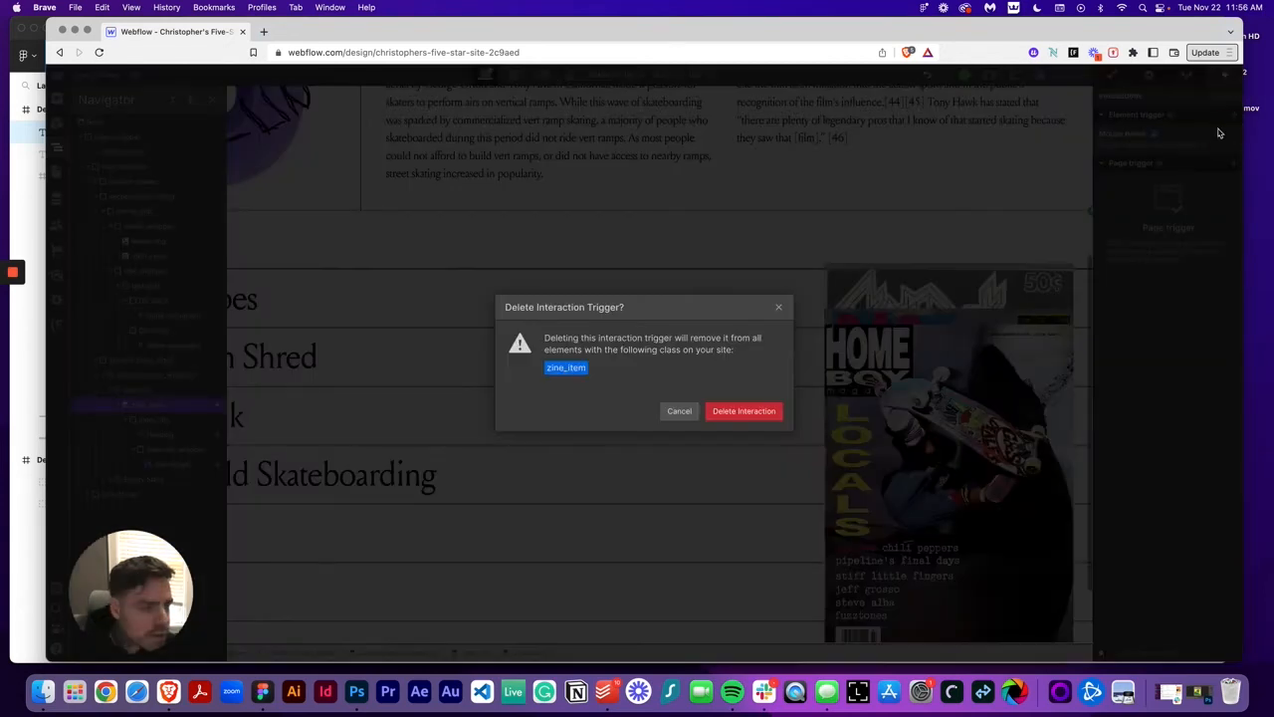
{"action": "left_click", "coordinate": [755, 412]}
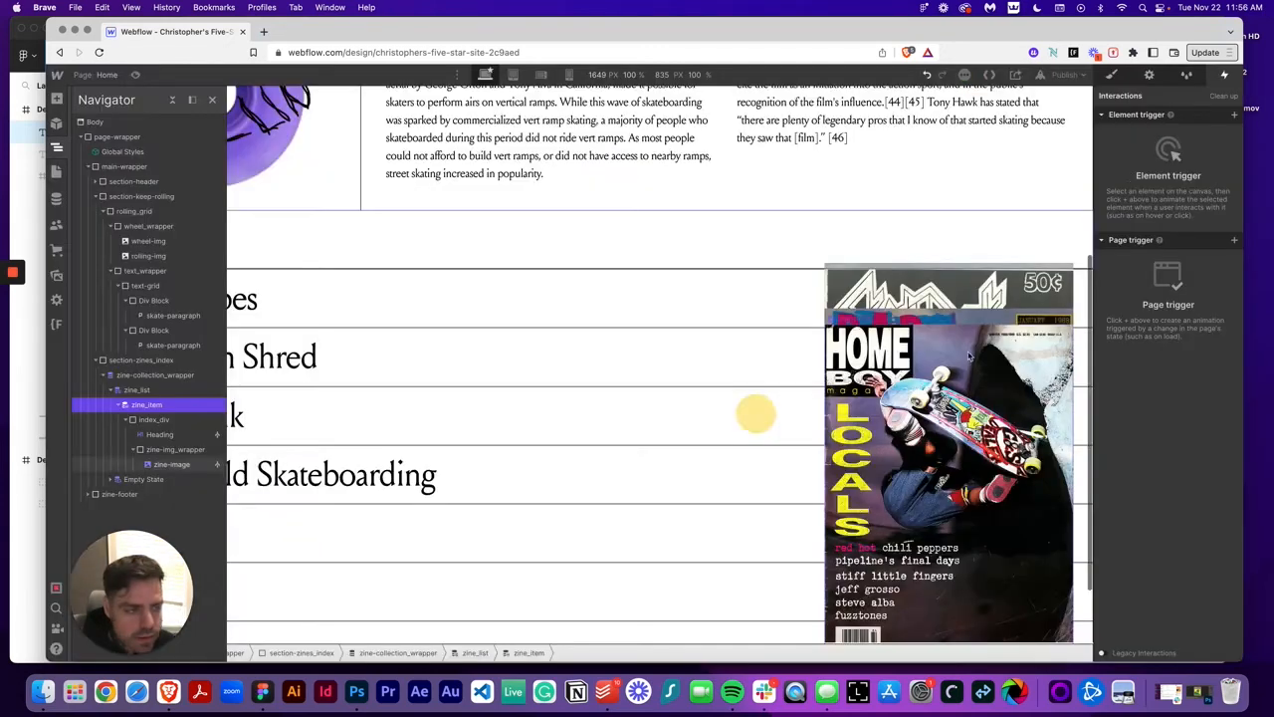
Step: Add a mouse hover trigger to zine_item that runs on desktop and above only and applies to the whole zine_item class
{"action": "left_click", "coordinate": [1235, 115]}
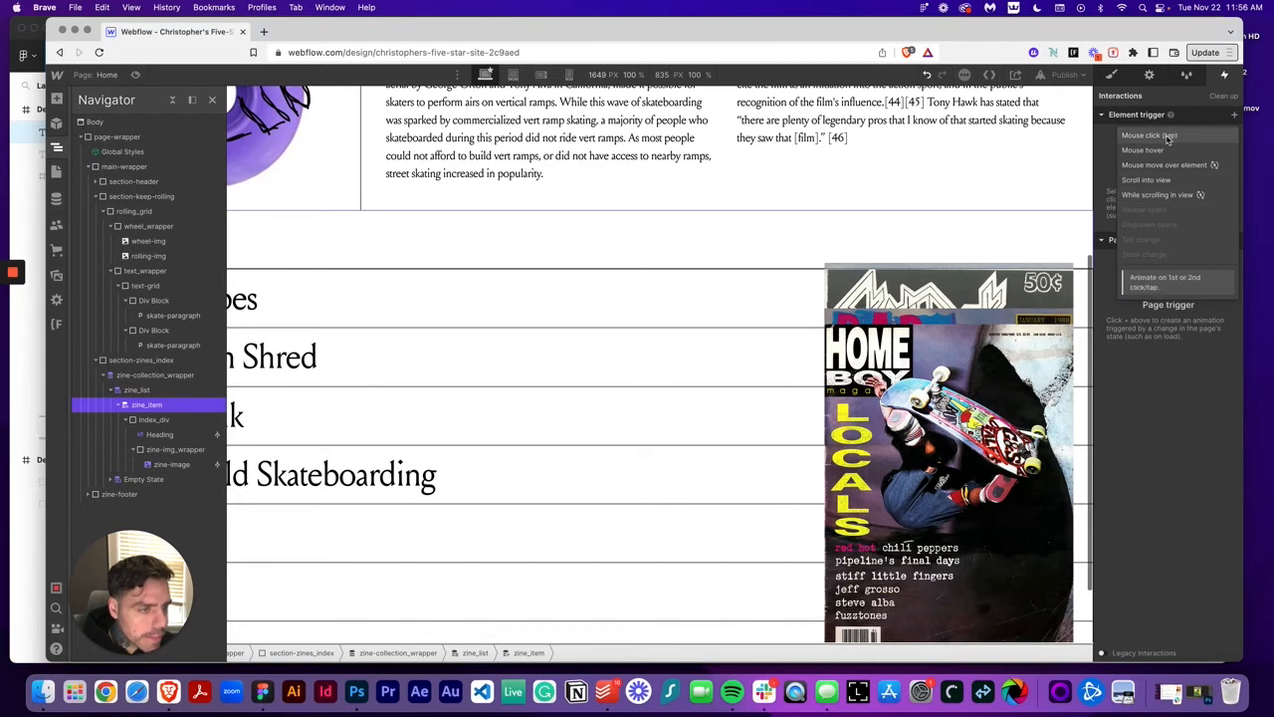
{"action": "left_click", "coordinate": [1154, 150]}
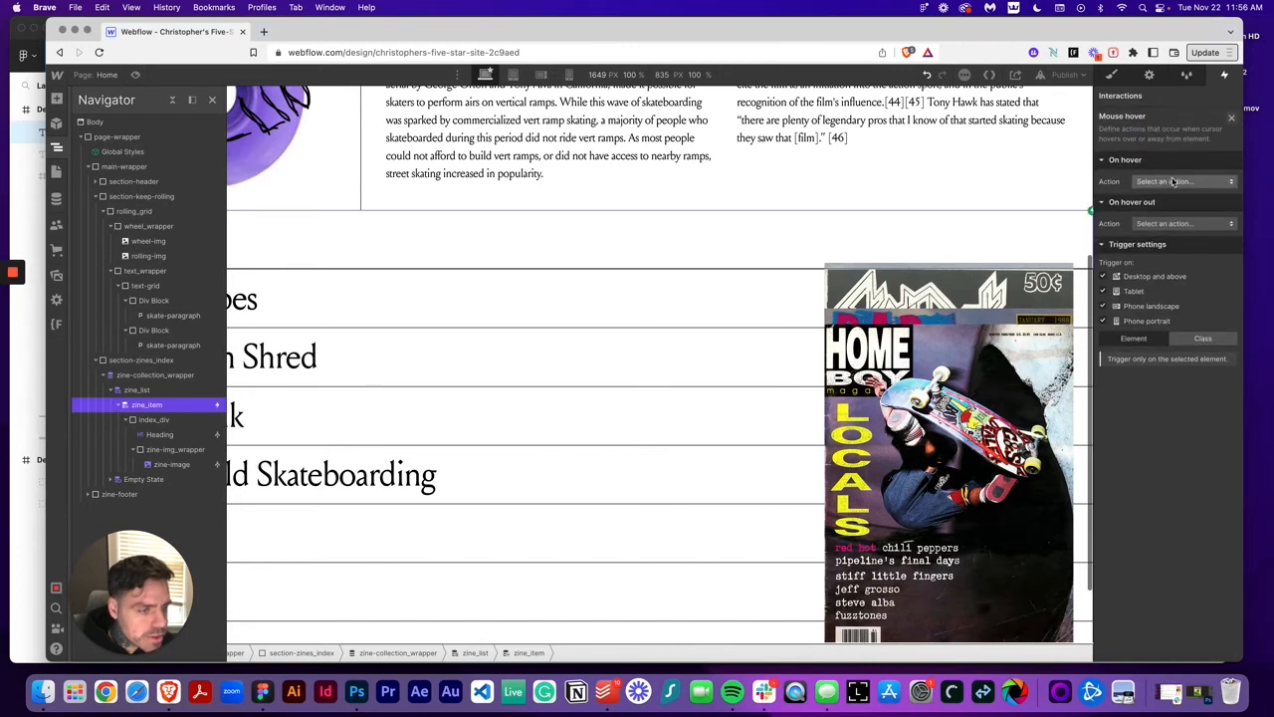
{"action": "left_click", "coordinate": [1102, 291]}
{"action": "left_click", "coordinate": [1102, 305]}
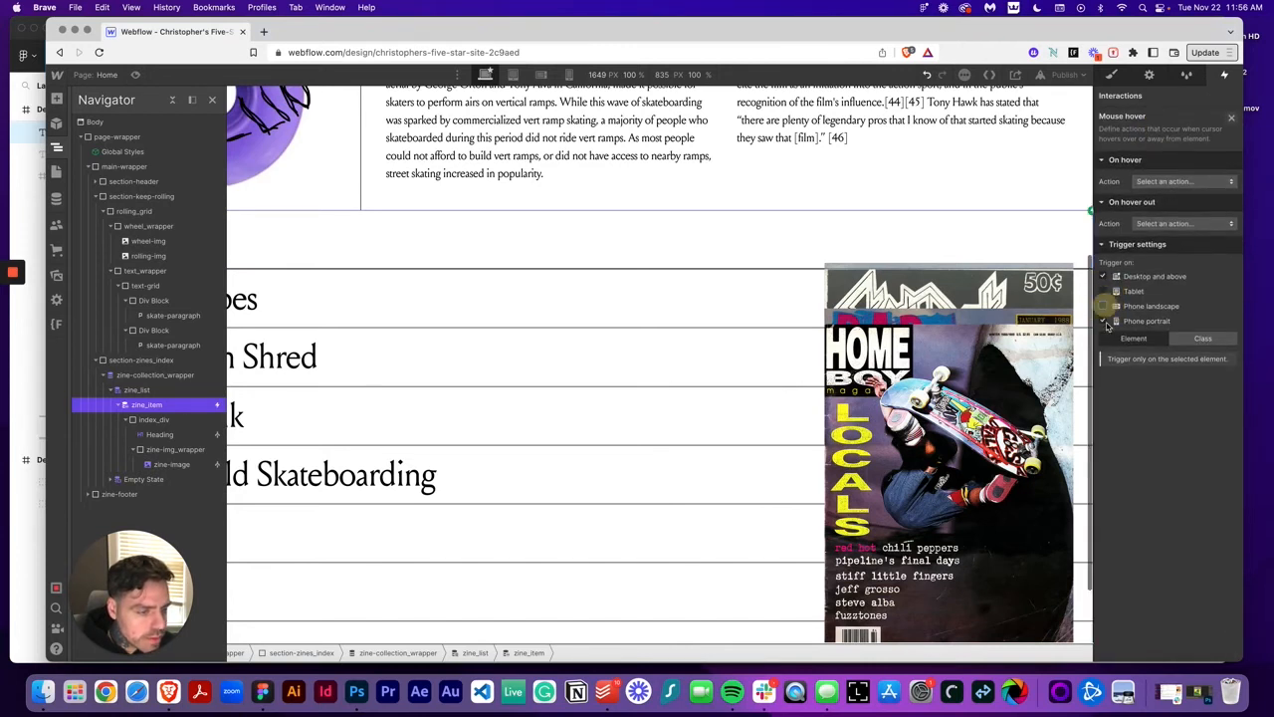
{"action": "left_click", "coordinate": [1104, 321]}
{"action": "left_click", "coordinate": [1201, 338]}
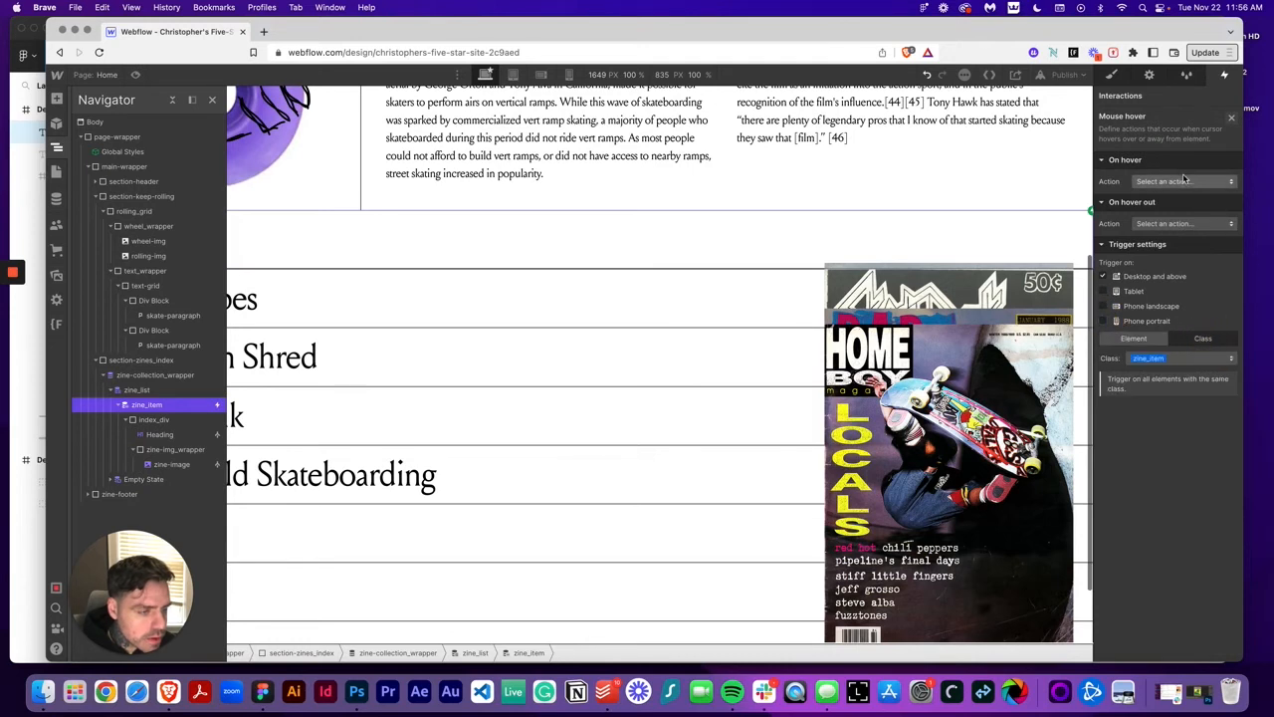
Step: Set the on-hover action to start an animation, and create a new timed animation named mouse-hover-in
{"action": "left_click", "coordinate": [1165, 185]}
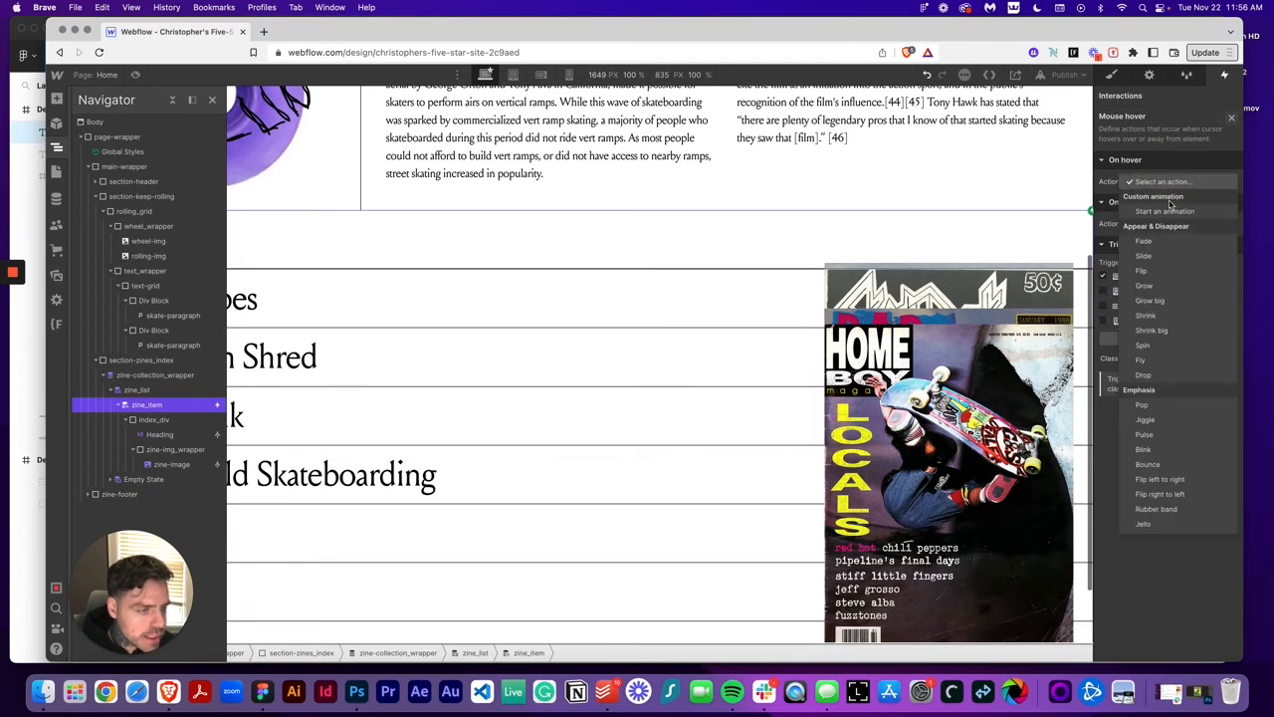
{"action": "left_click", "coordinate": [1168, 210]}
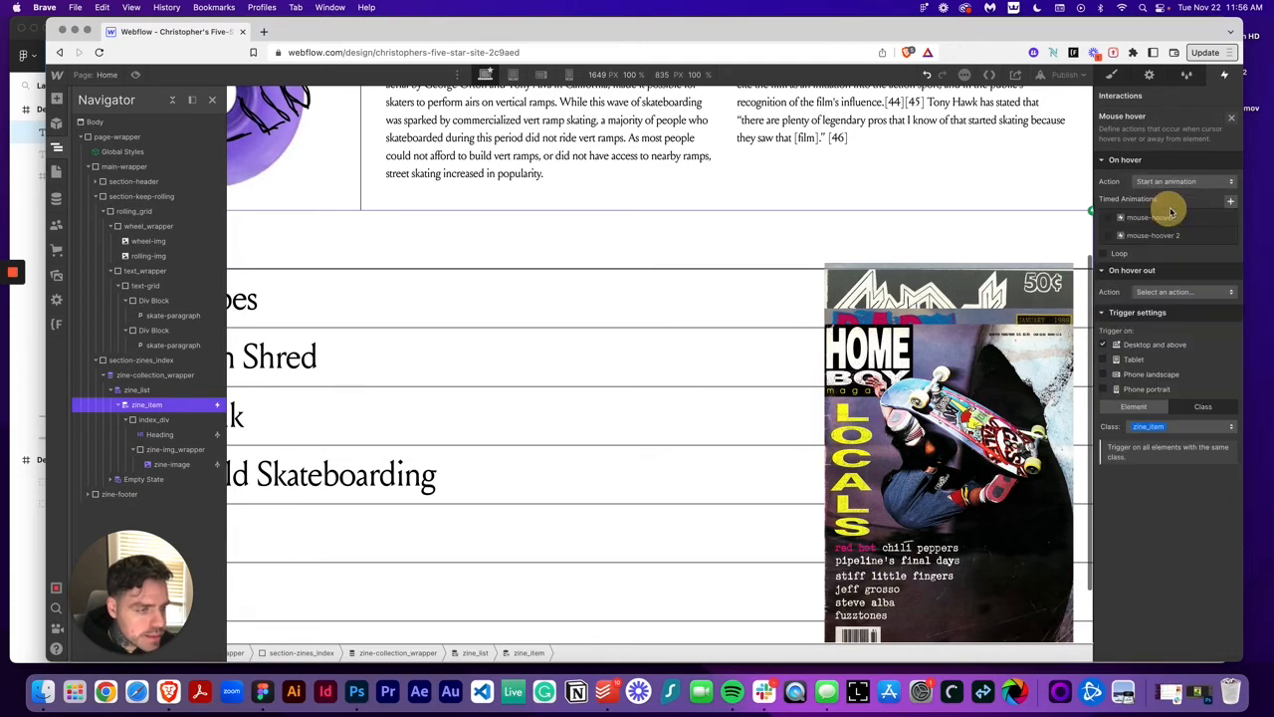
{"action": "left_click", "coordinate": [1230, 201]}
{"action": "type", "text": "m"}
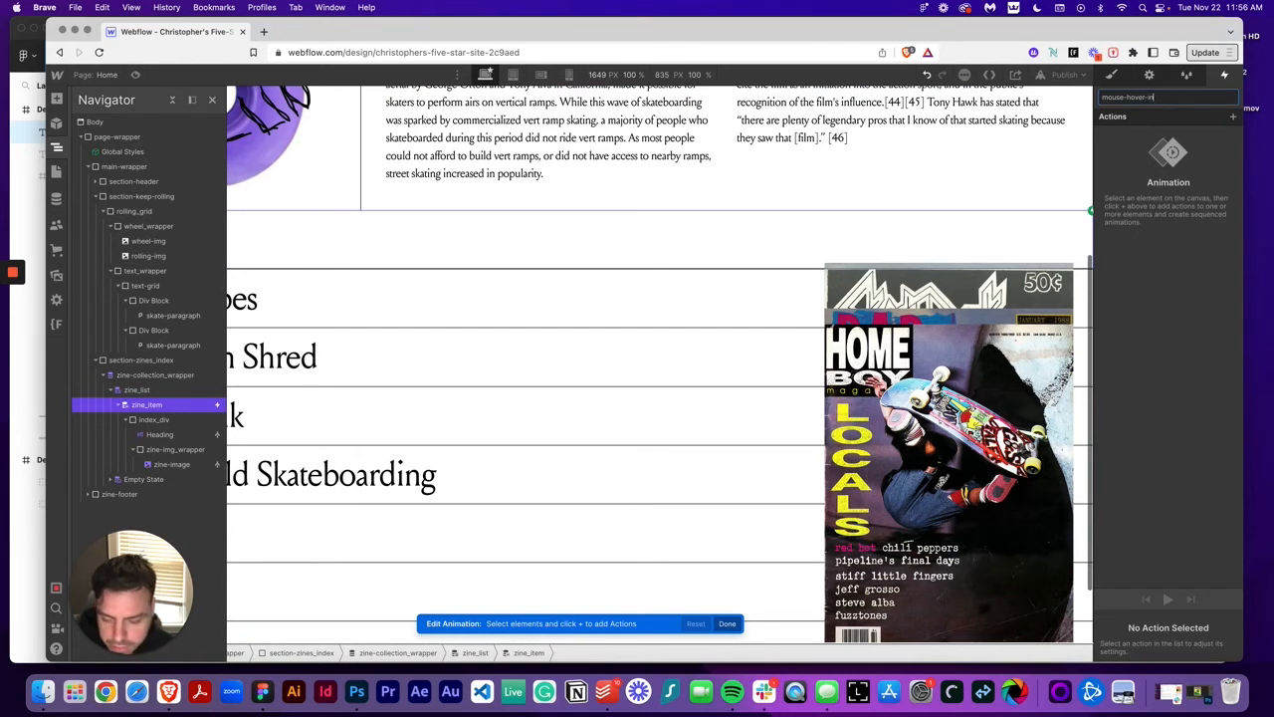
{"action": "type", "text": "ouse-hover-in"}
{"action": "key", "text": "Return"}
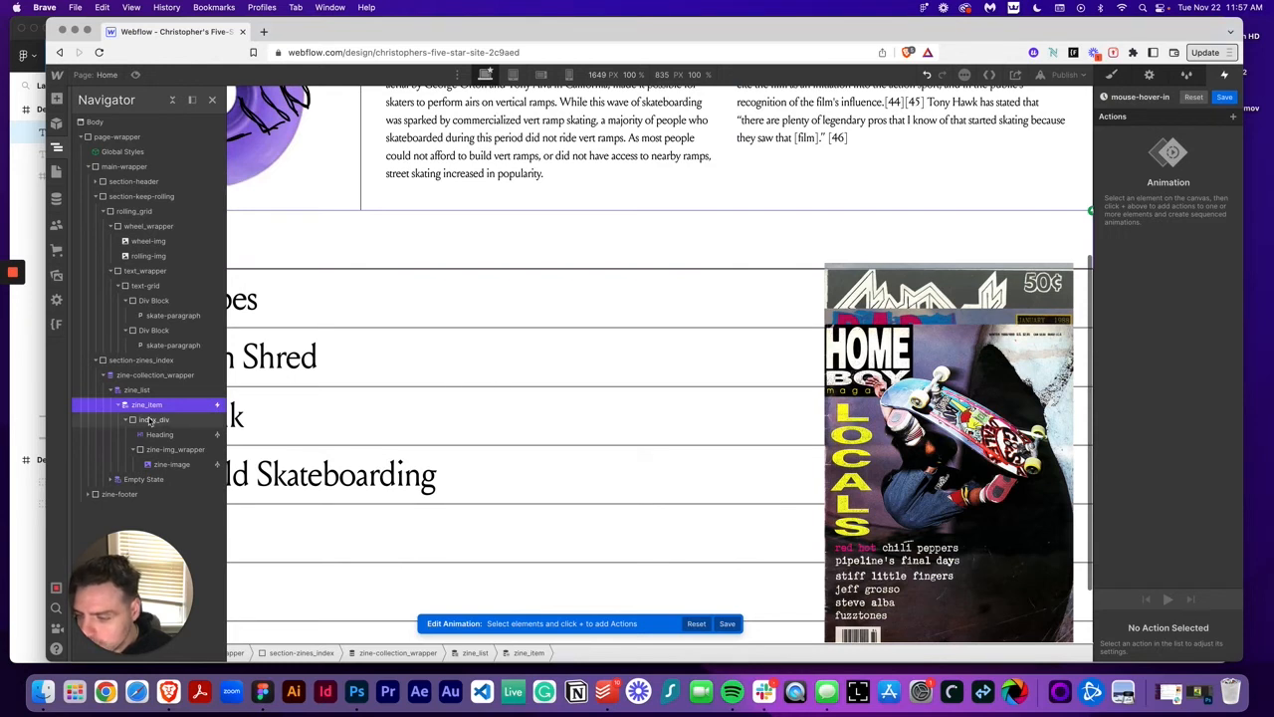
Step: Add a BG Color action for index_div with a transparent background, set as the initial state
{"action": "left_click", "coordinate": [88, 419]}
{"action": "left_click", "coordinate": [1233, 118]}
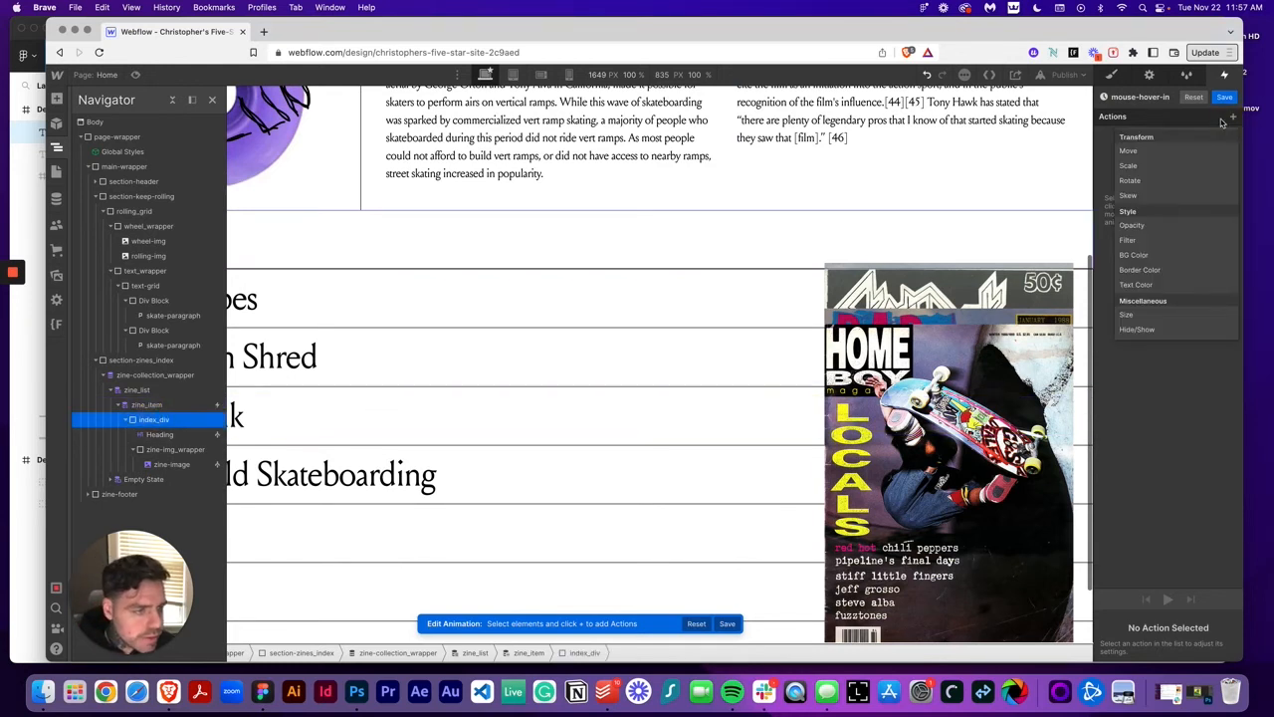
{"action": "left_click", "coordinate": [1171, 247]}
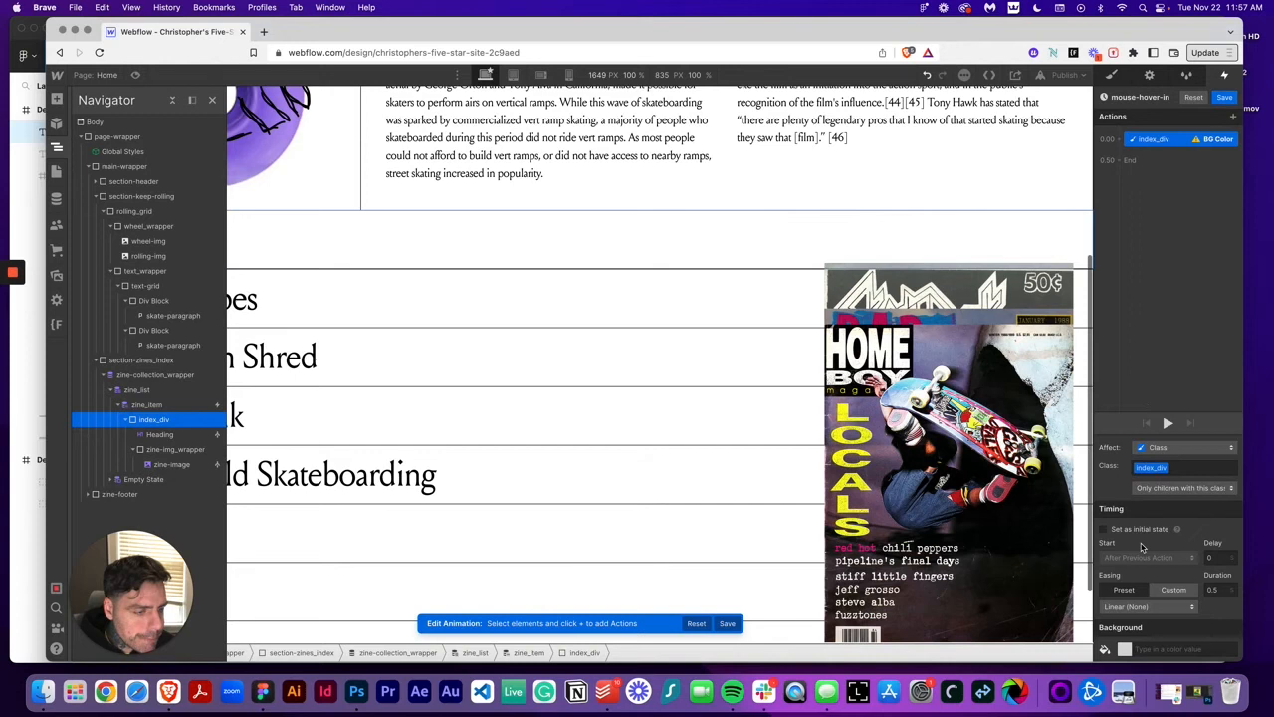
{"action": "left_click", "coordinate": [1125, 645]}
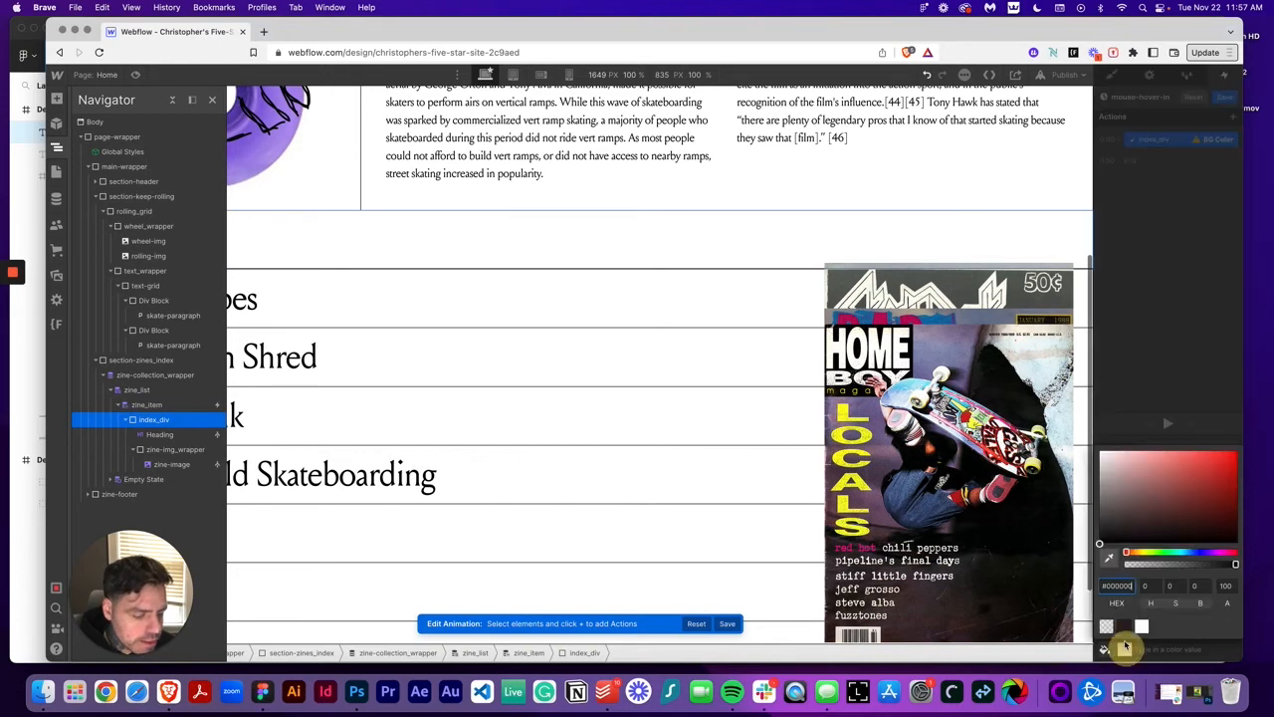
{"action": "left_click", "coordinate": [1152, 337]}
{"action": "left_click", "coordinate": [1105, 530]}
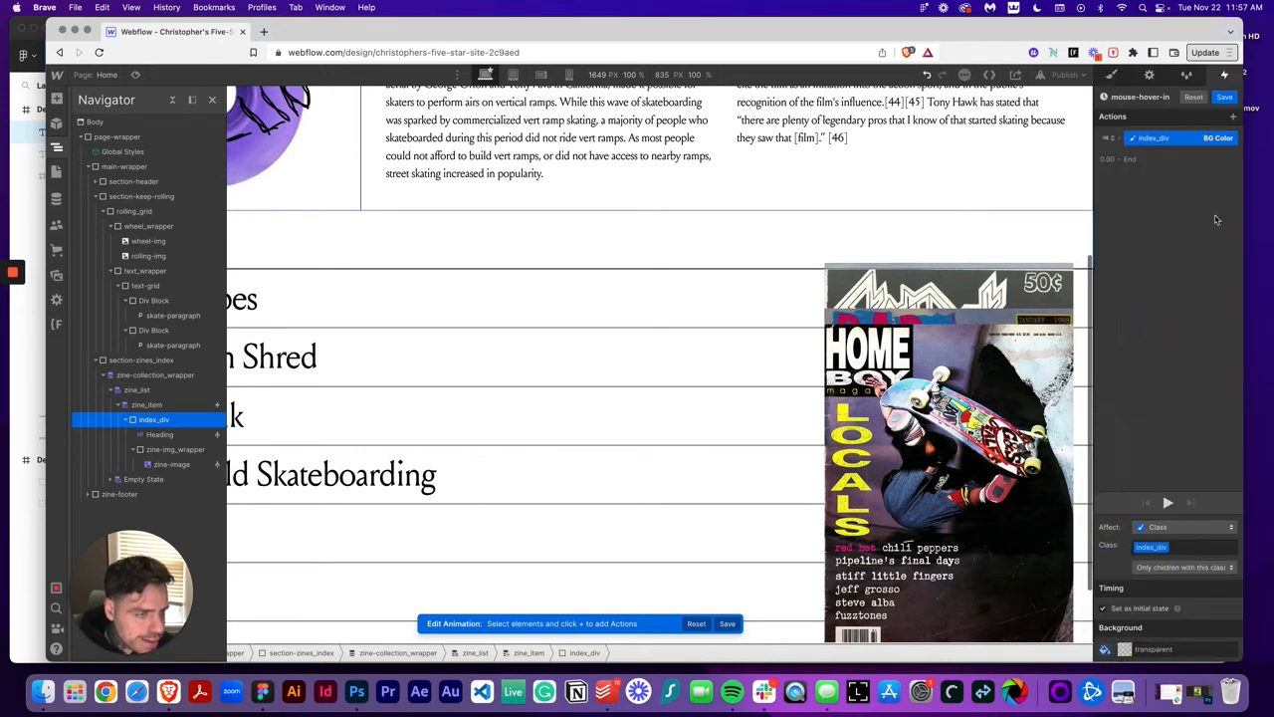
Step: Add a second BG Color action for index_div, using the fill 05F700 copied from the highlighted Thrasher row in Figma
{"action": "left_click", "coordinate": [1233, 119]}
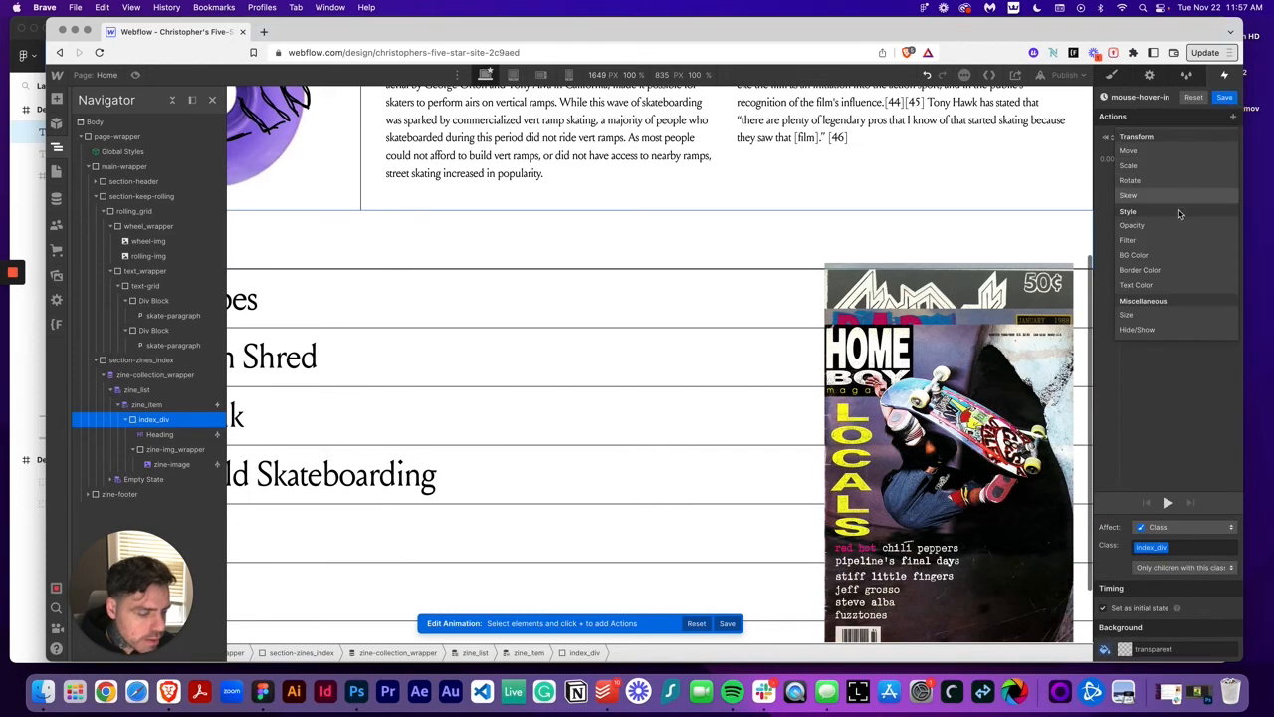
{"action": "left_click", "coordinate": [1172, 254]}
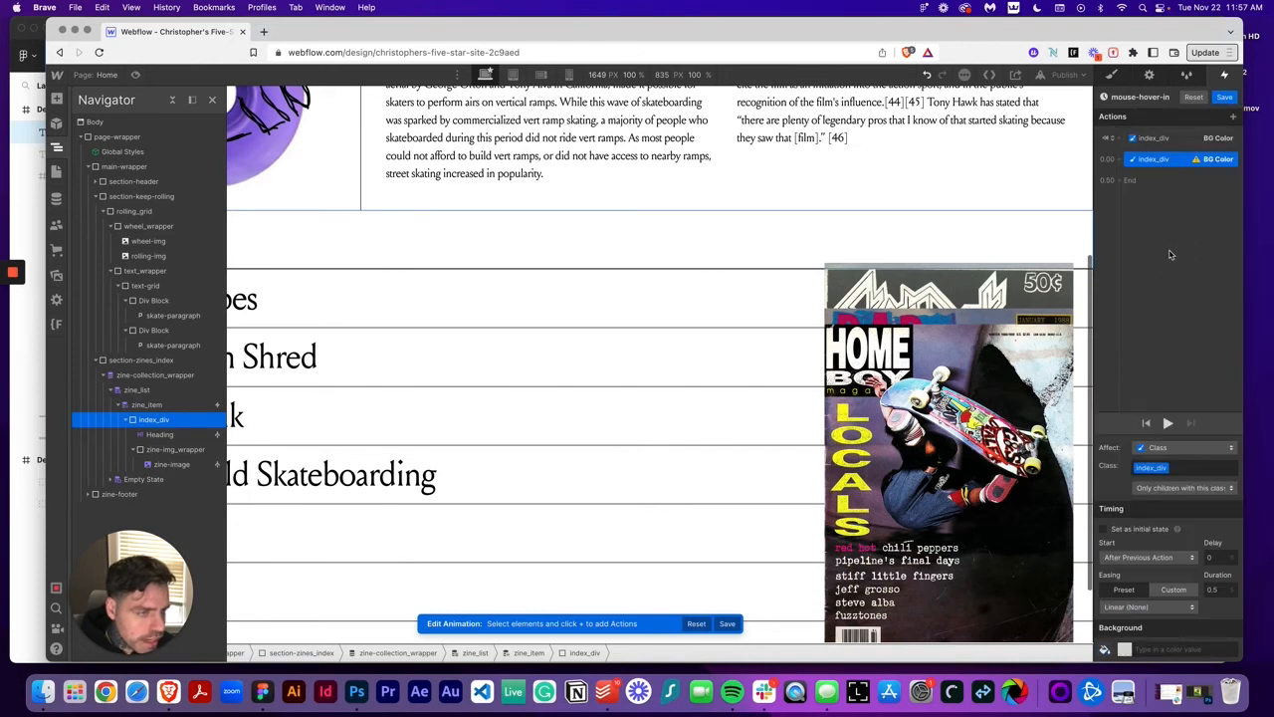
{"action": "left_click", "coordinate": [1124, 649]}
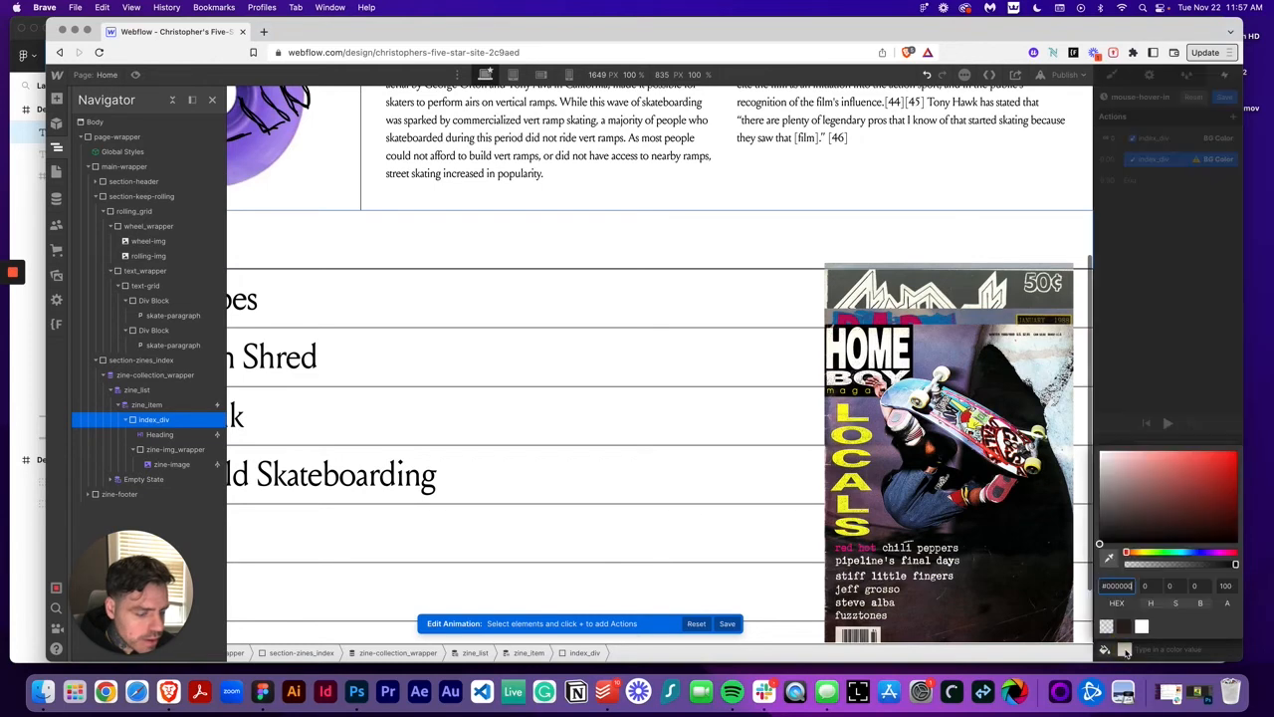
{"action": "left_click", "coordinate": [262, 691]}
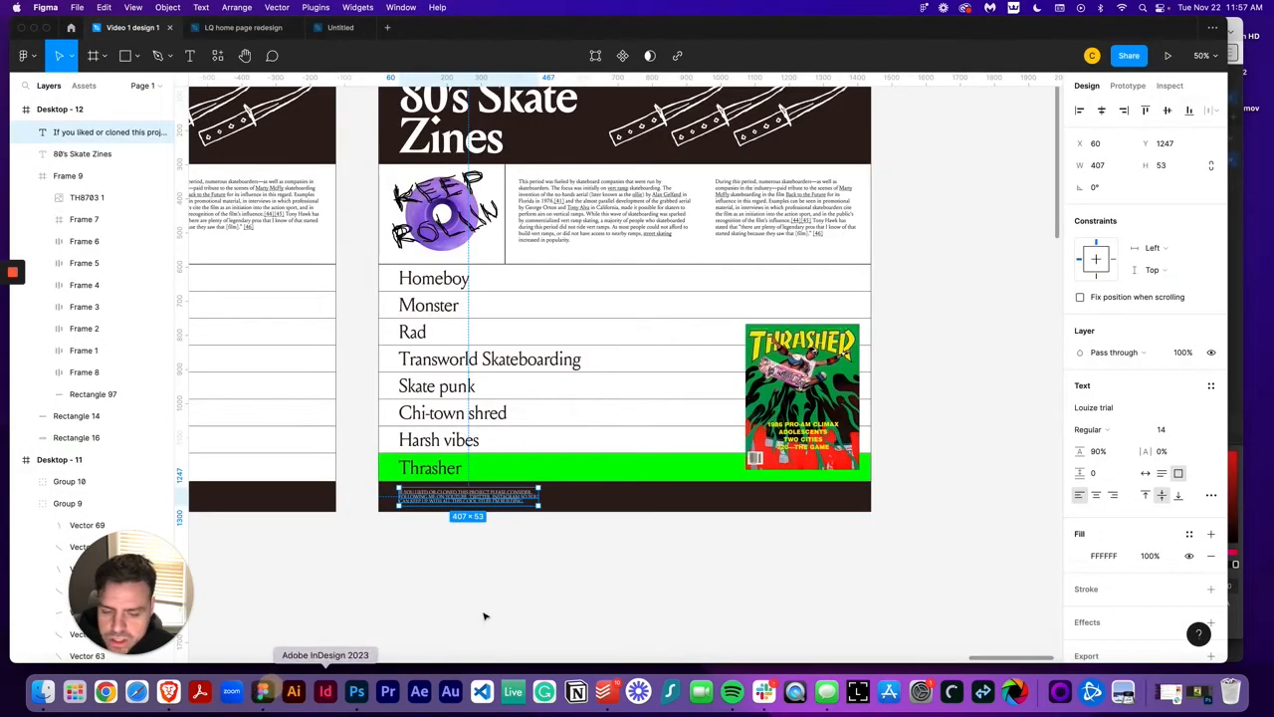
{"action": "left_click", "coordinate": [548, 460]}
{"action": "left_click", "coordinate": [567, 466]}
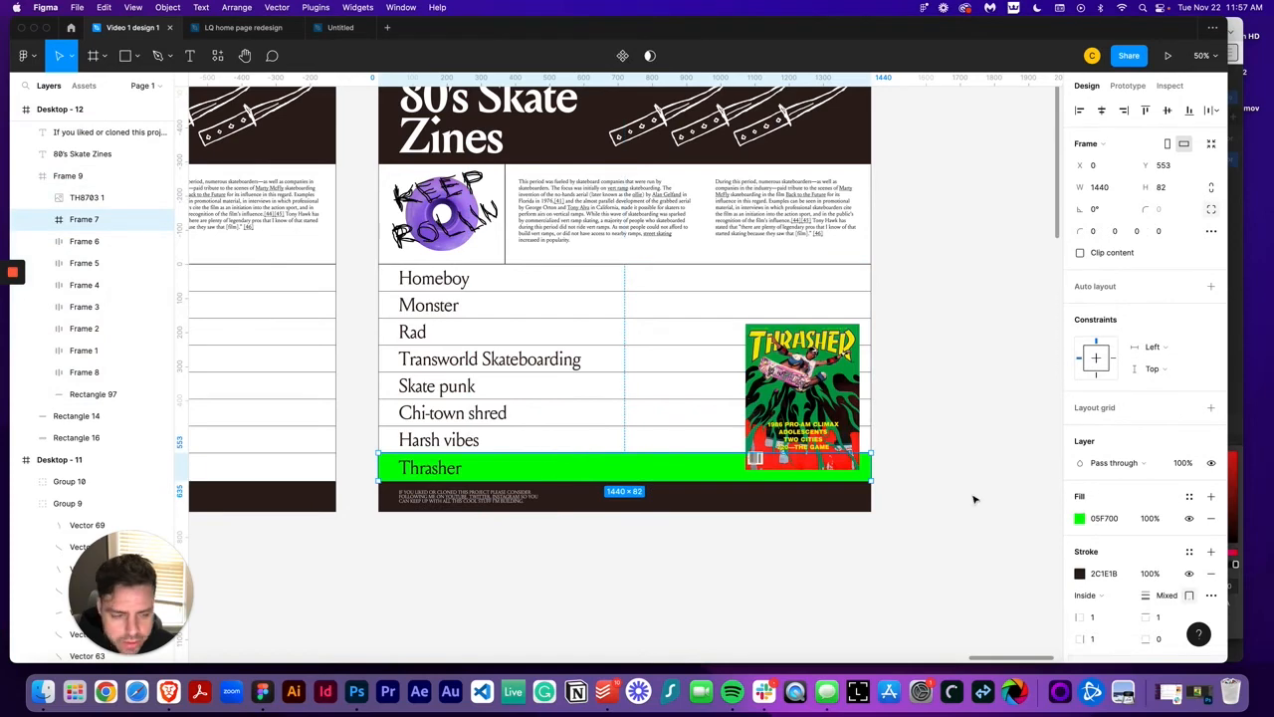
{"action": "left_click", "coordinate": [1105, 519]}
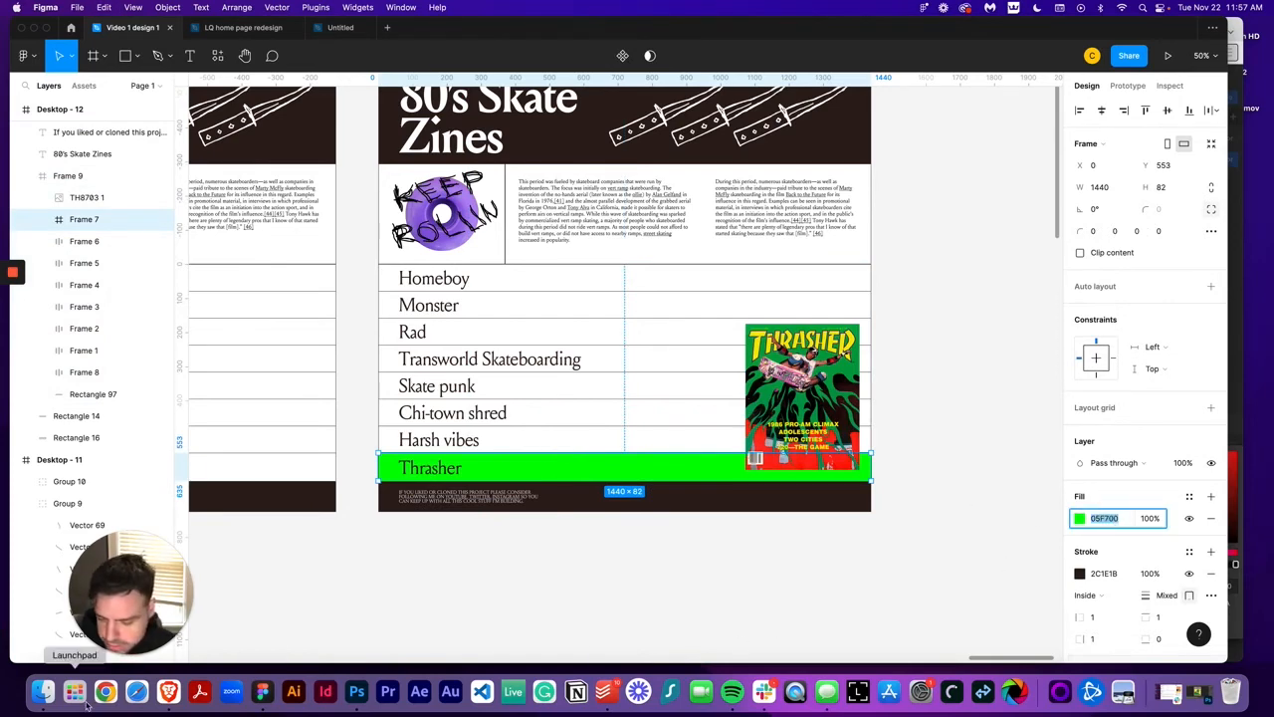
{"action": "left_click", "coordinate": [168, 691]}
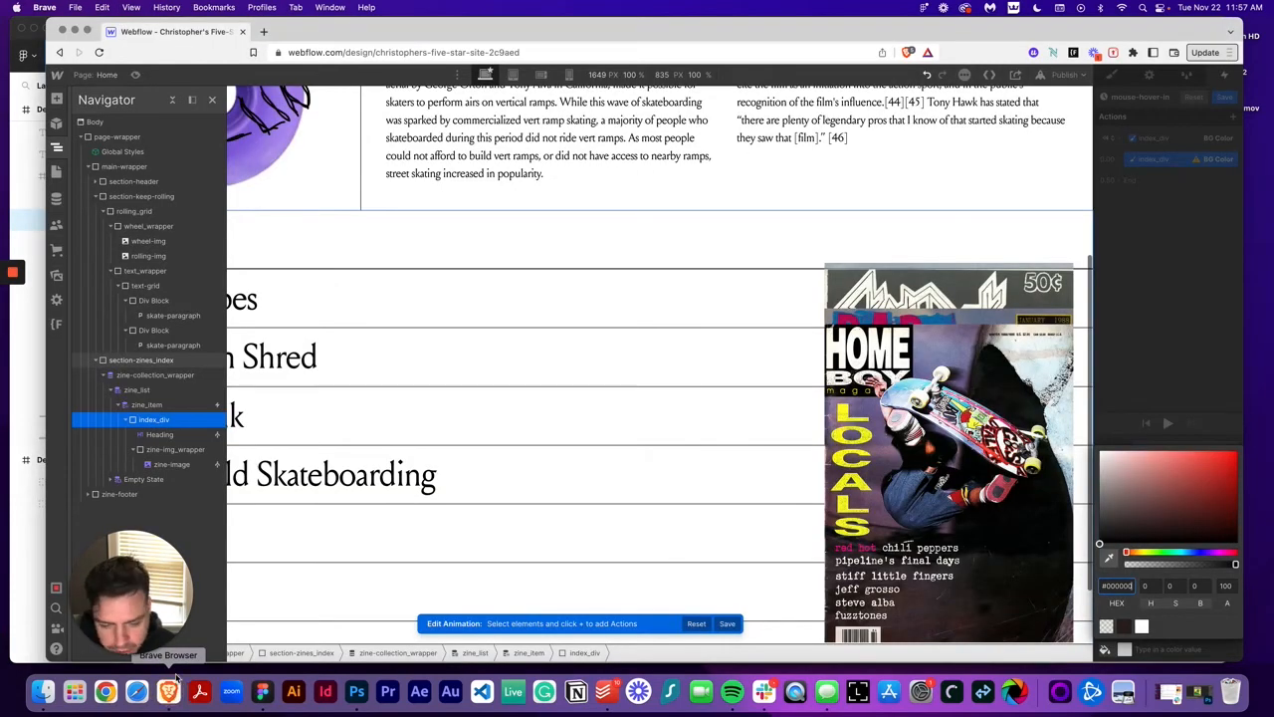
{"action": "left_click", "coordinate": [1135, 585]}
{"action": "type", "text": "05F7C8"}
{"action": "key", "text": "Tab"}
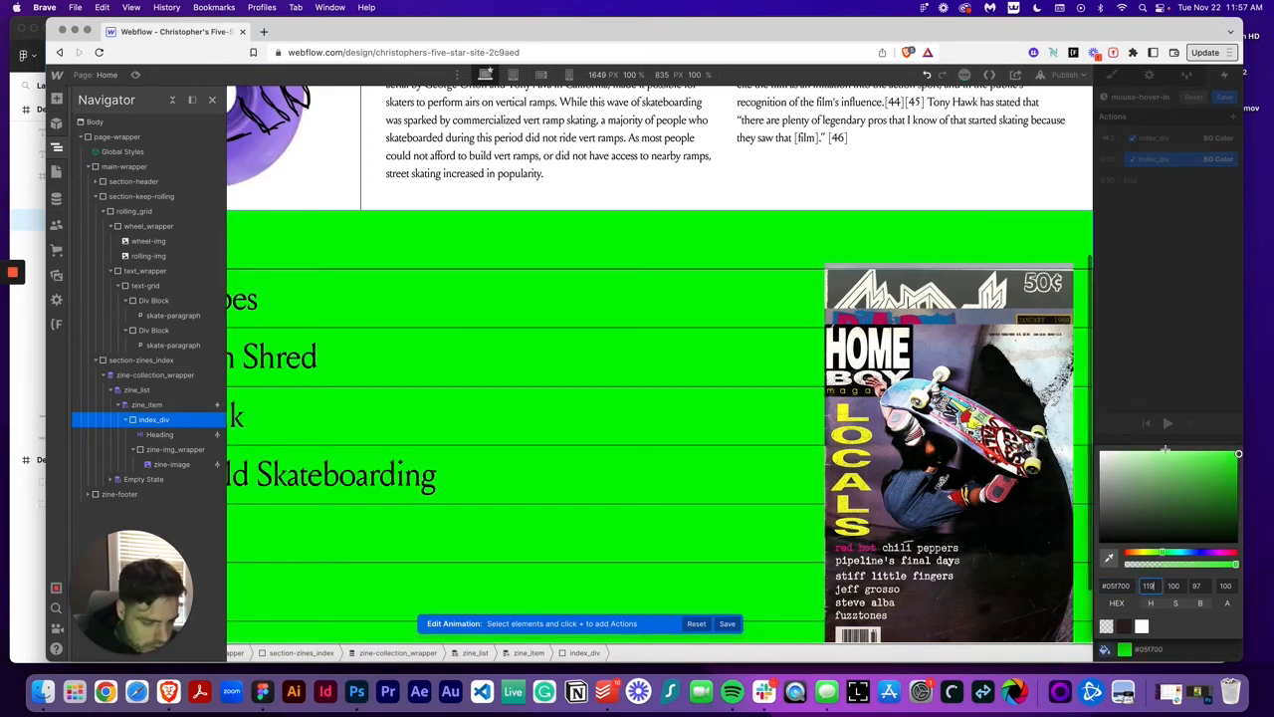
{"action": "left_click", "coordinate": [1154, 390]}
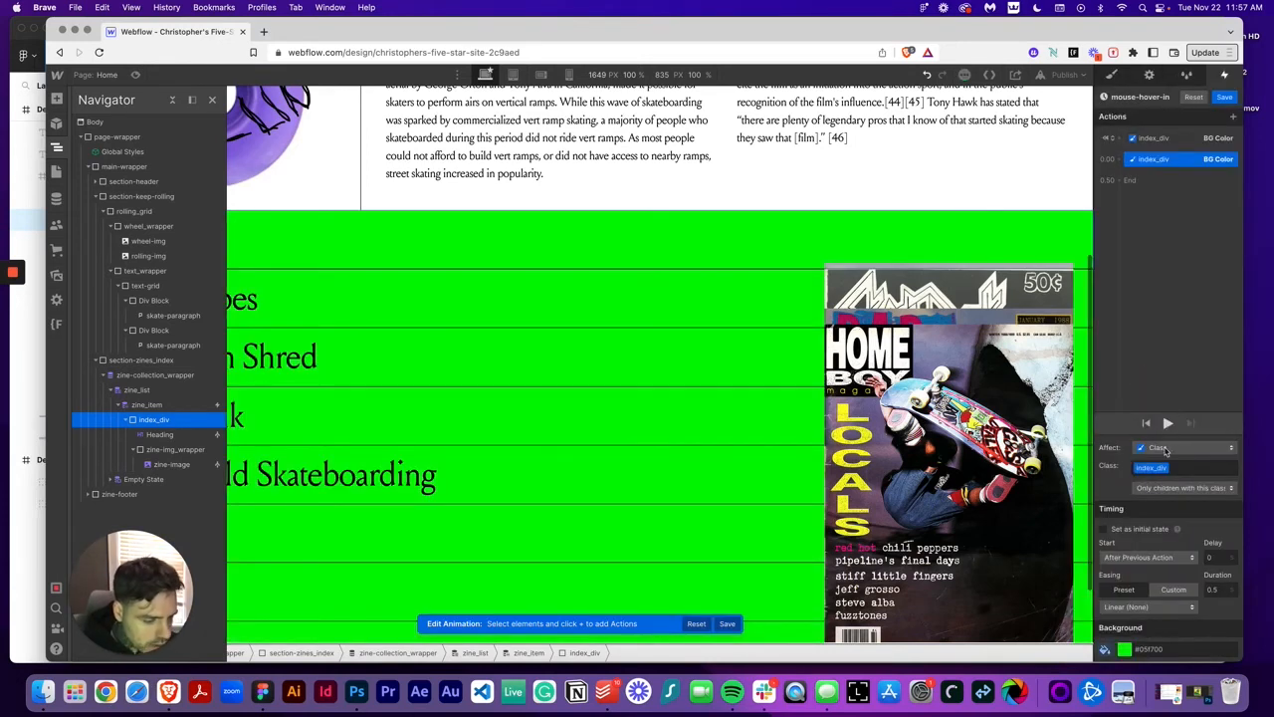
Step: Set the green background action's easing to Ease and its duration to 0.3 seconds, and preview the animation
{"action": "left_click", "coordinate": [1155, 609]}
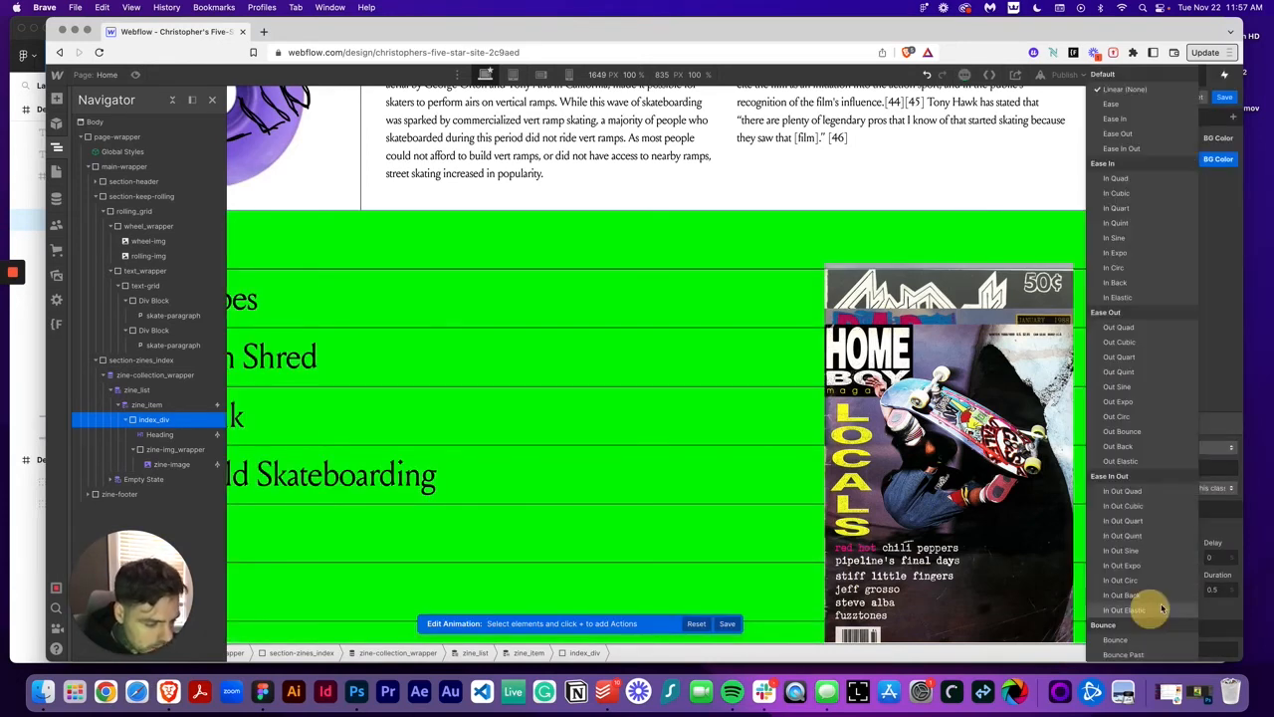
{"action": "left_click", "coordinate": [1134, 104]}
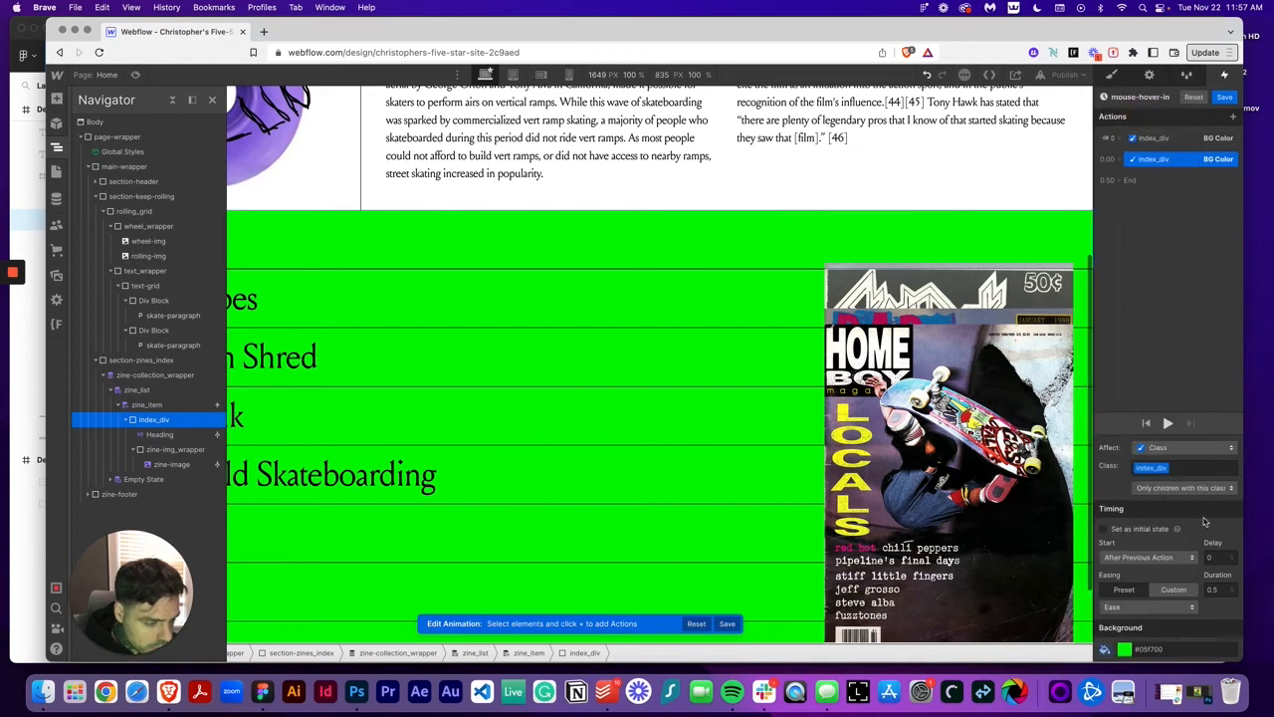
{"action": "left_click", "coordinate": [1215, 591]}
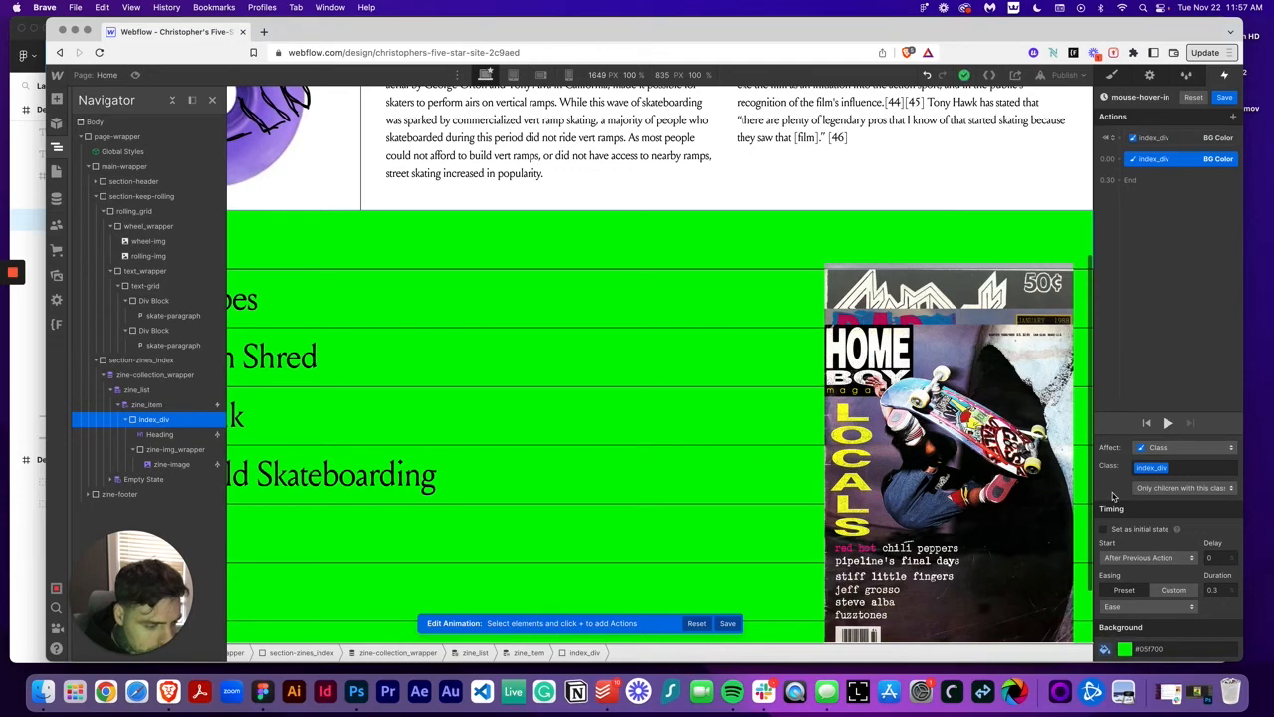
{"action": "left_click", "coordinate": [1167, 423]}
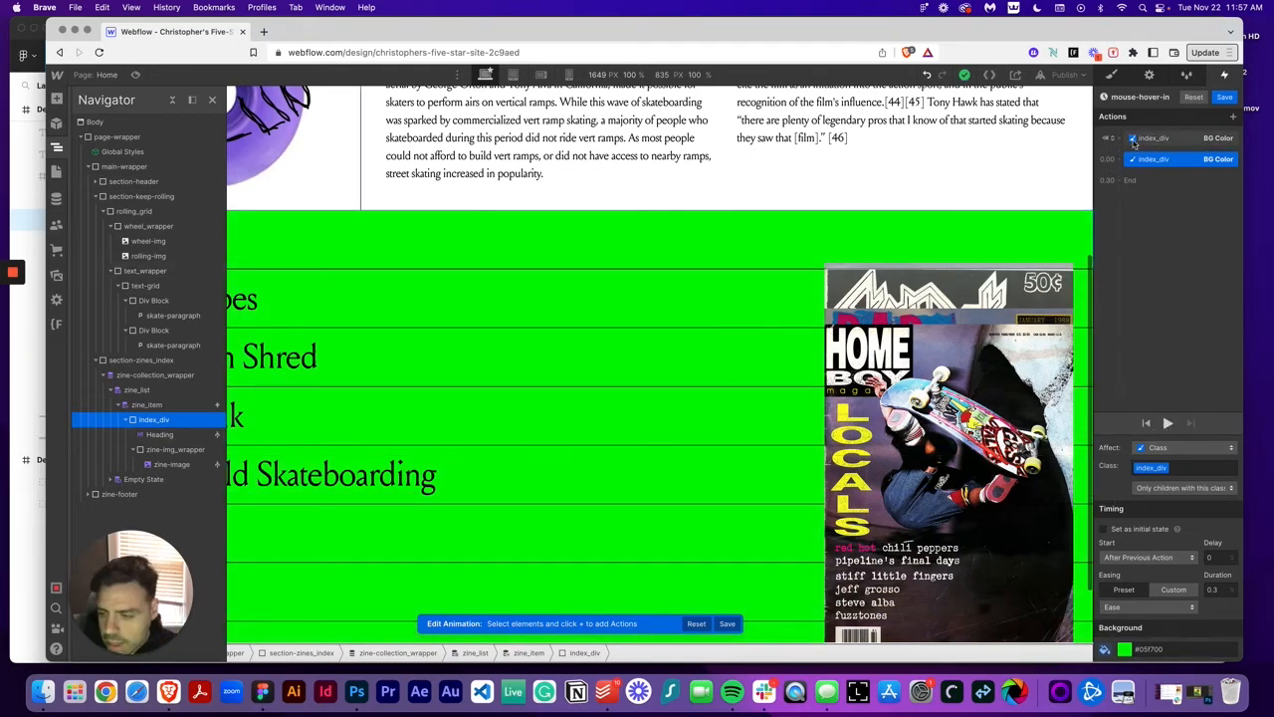
Step: Add an Opacity action for zine-img_wrapper at 0% and set it as the initial state
{"action": "left_click", "coordinate": [149, 450]}
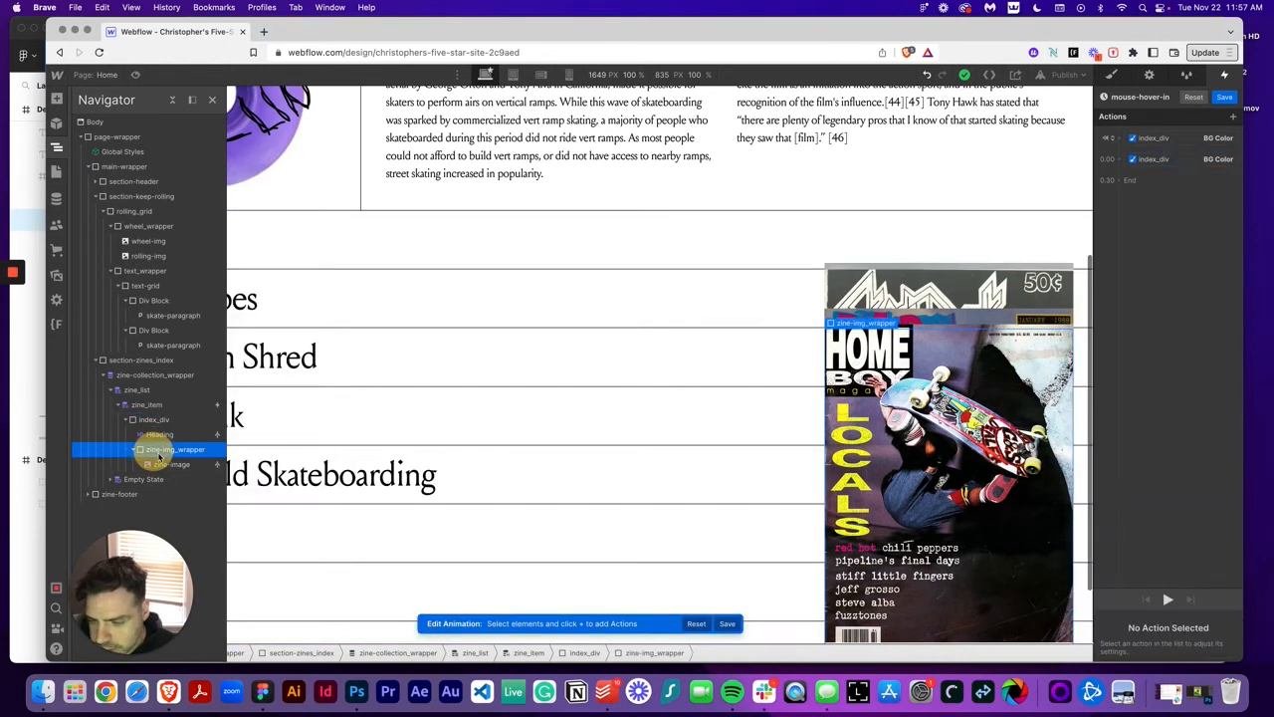
{"action": "left_click", "coordinate": [1232, 117]}
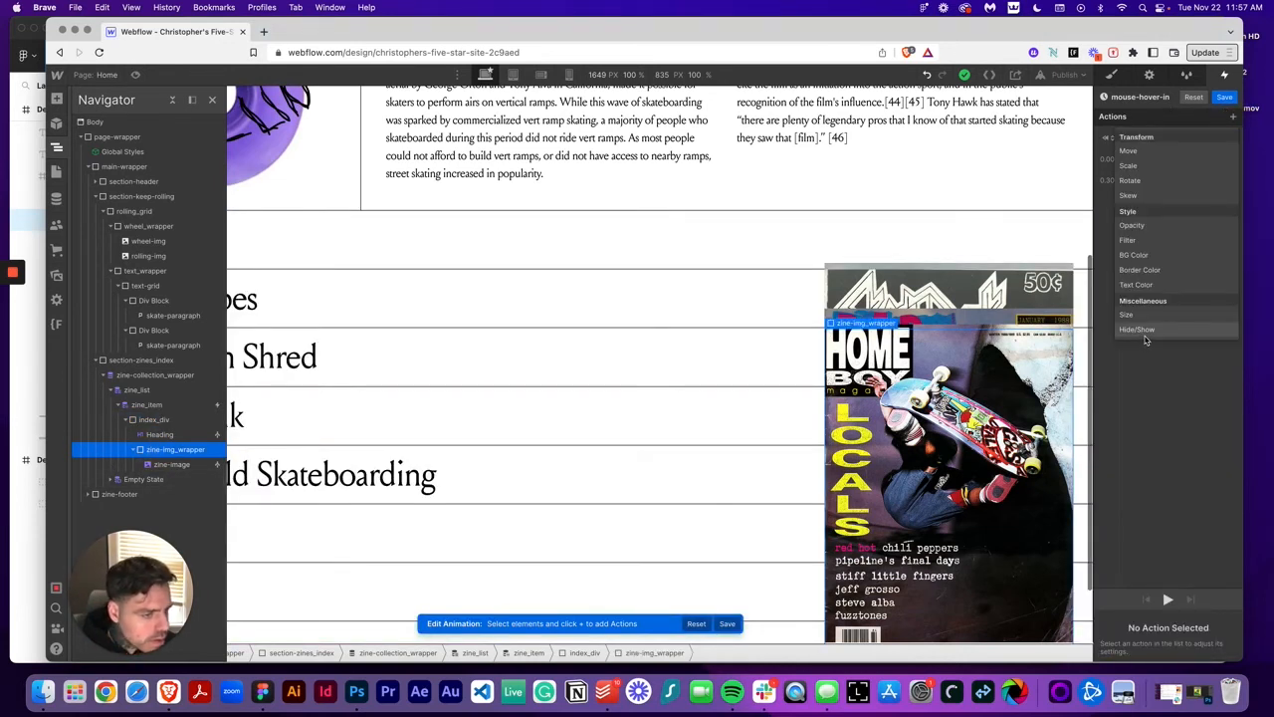
{"action": "left_click", "coordinate": [1134, 225]}
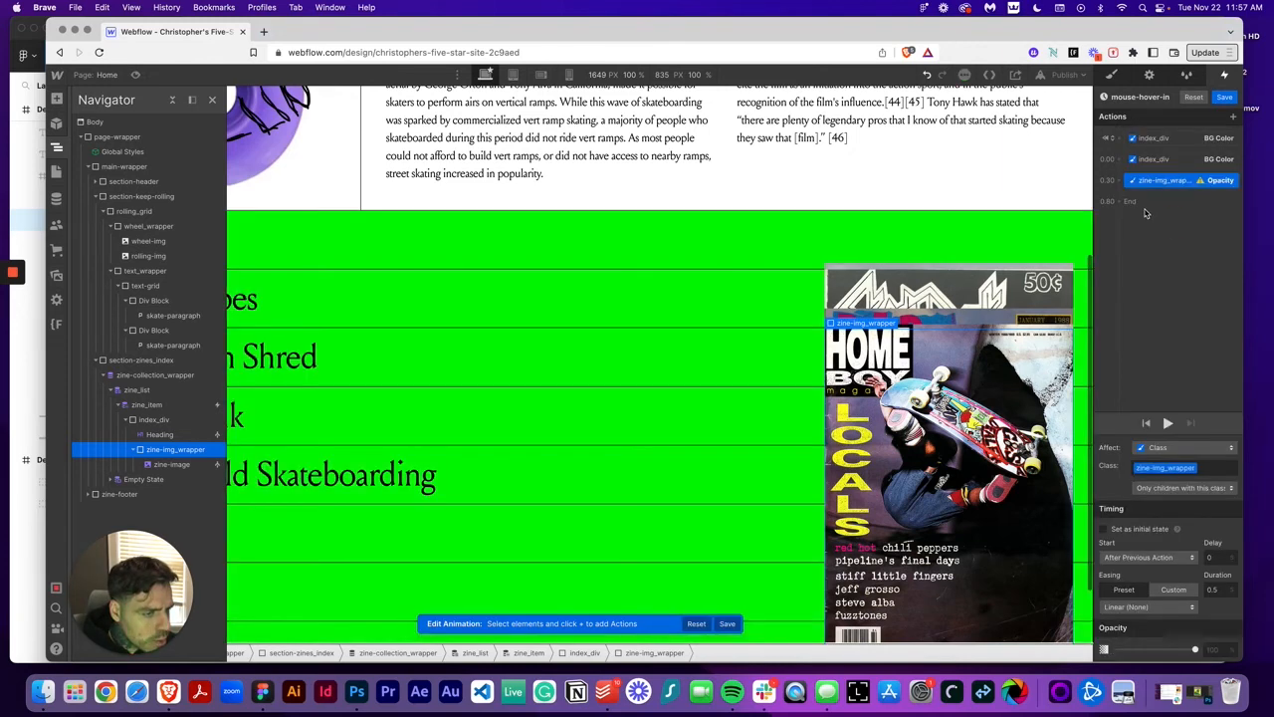
{"action": "left_click_drag", "start_coordinate": [1195, 649], "coordinate": [1117, 649]}
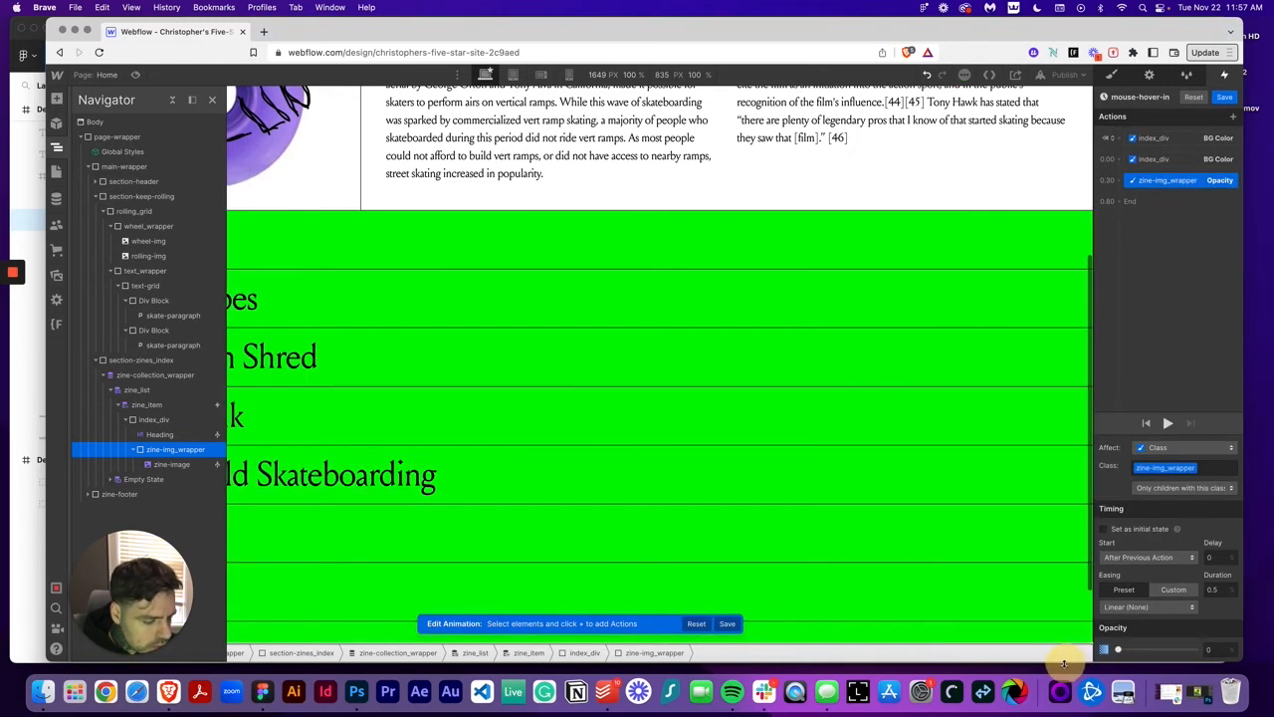
{"action": "left_click", "coordinate": [1108, 530]}
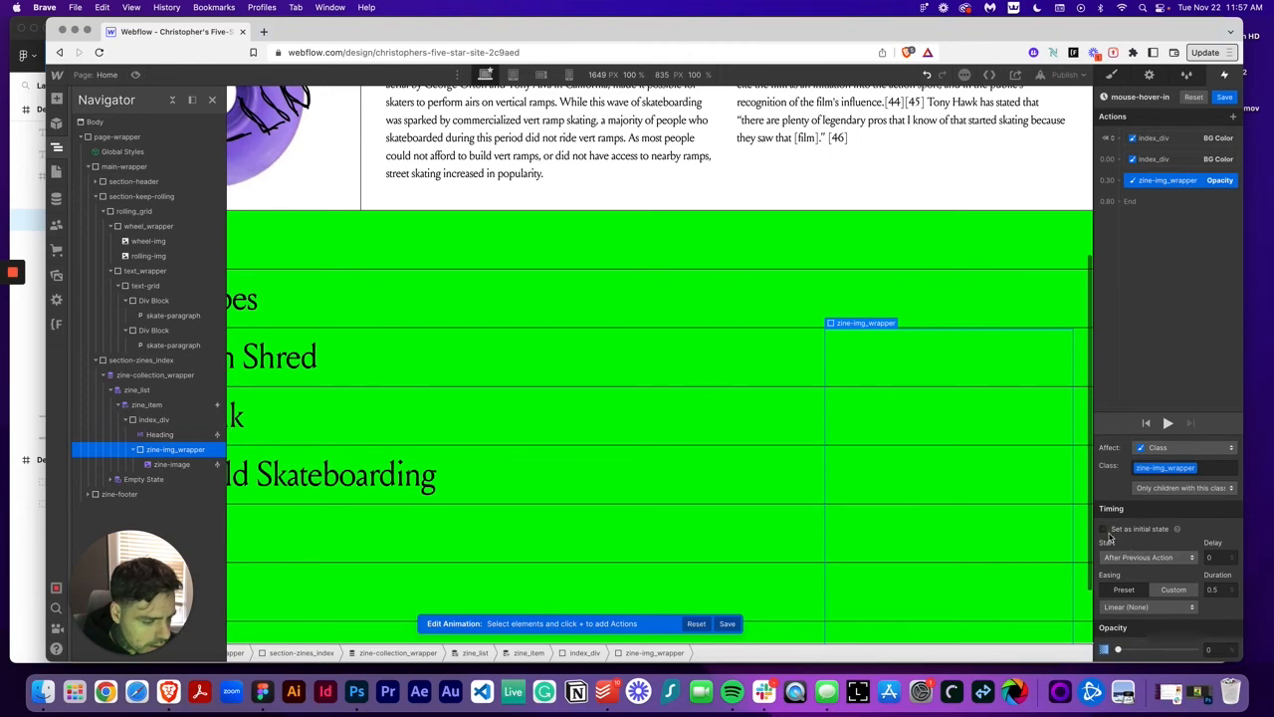
{"action": "left_click", "coordinate": [1107, 534]}
Step: Add a second Opacity action for zine-img_wrapper and place it after index_div's green background action so both start together
{"action": "left_click", "coordinate": [1233, 118]}
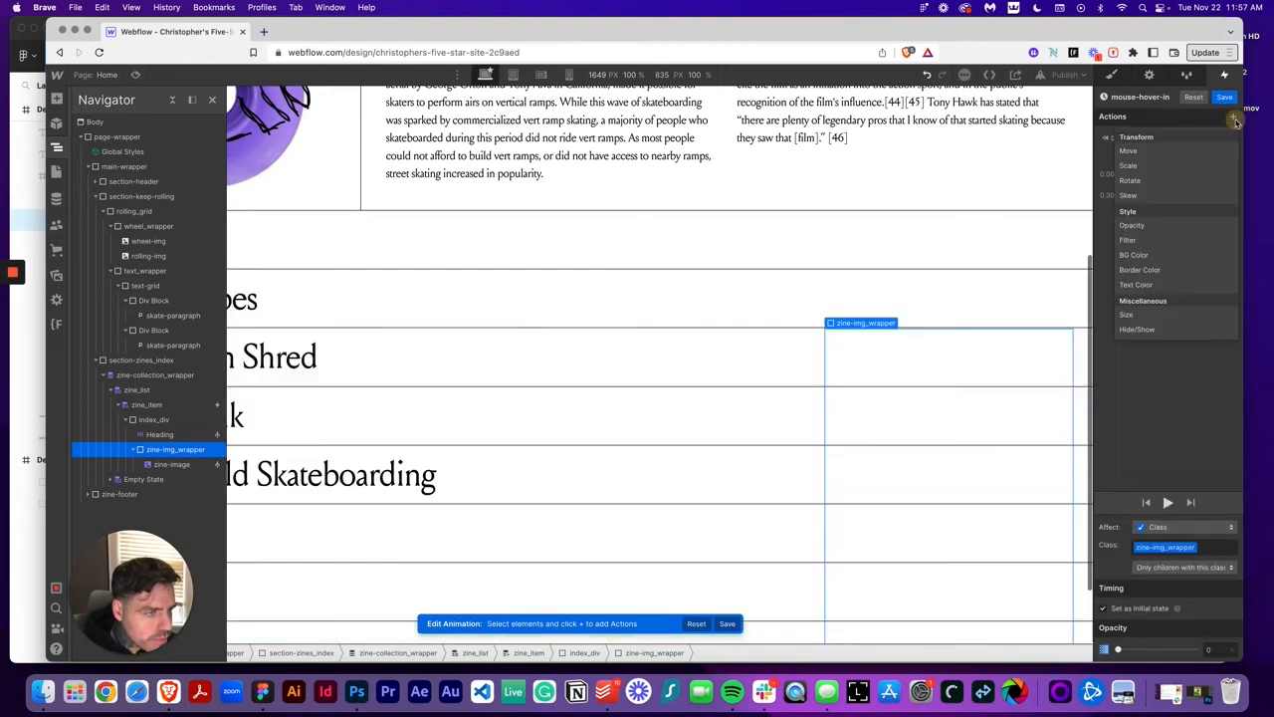
{"action": "left_click", "coordinate": [1180, 230]}
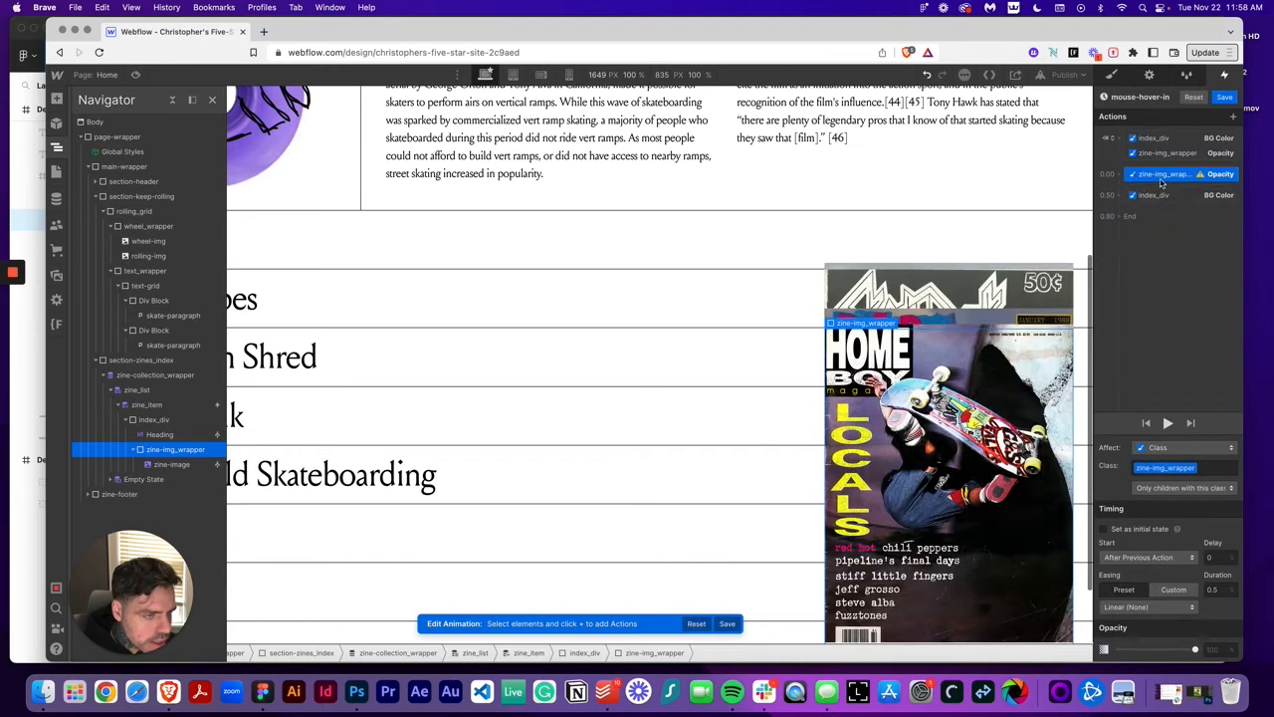
{"action": "left_click_drag", "start_coordinate": [1162, 177], "coordinate": [1164, 203]}
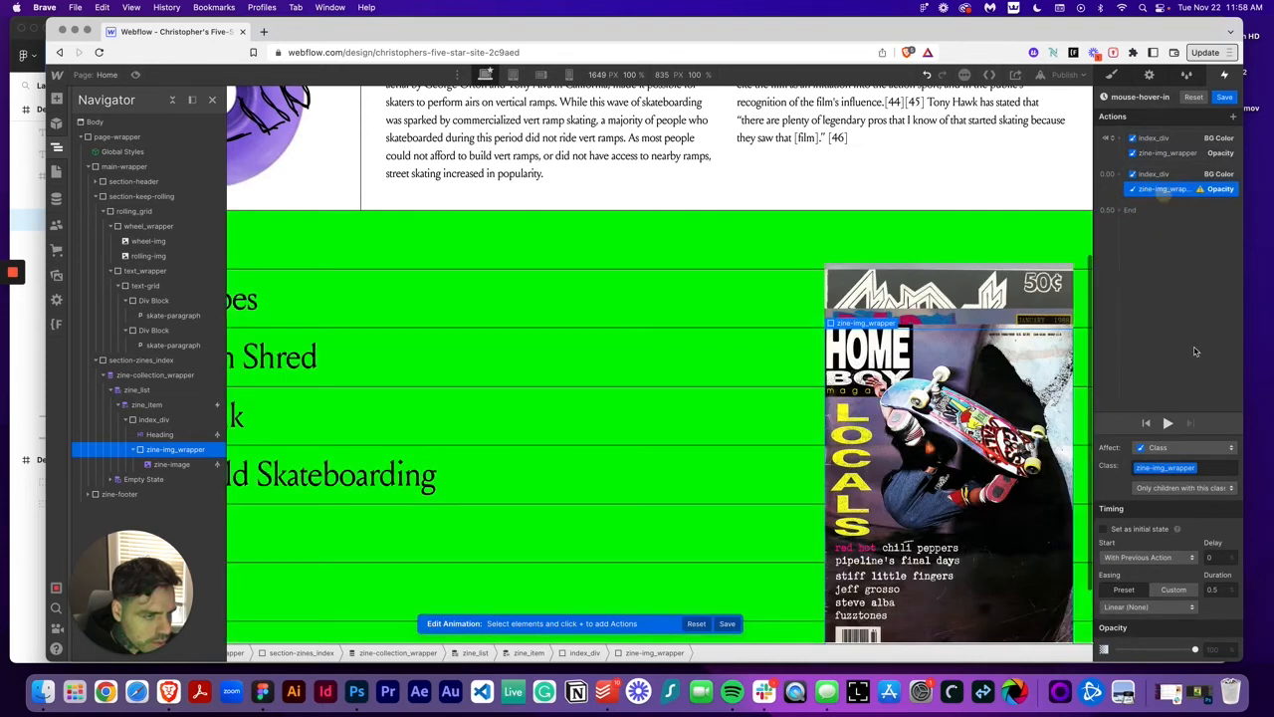
Step: Give the second zine-img_wrapper Opacity action Ease easing, a 0.2-second duration and 100% opacity
{"action": "left_click", "coordinate": [1148, 607]}
{"action": "left_click", "coordinate": [1136, 103]}
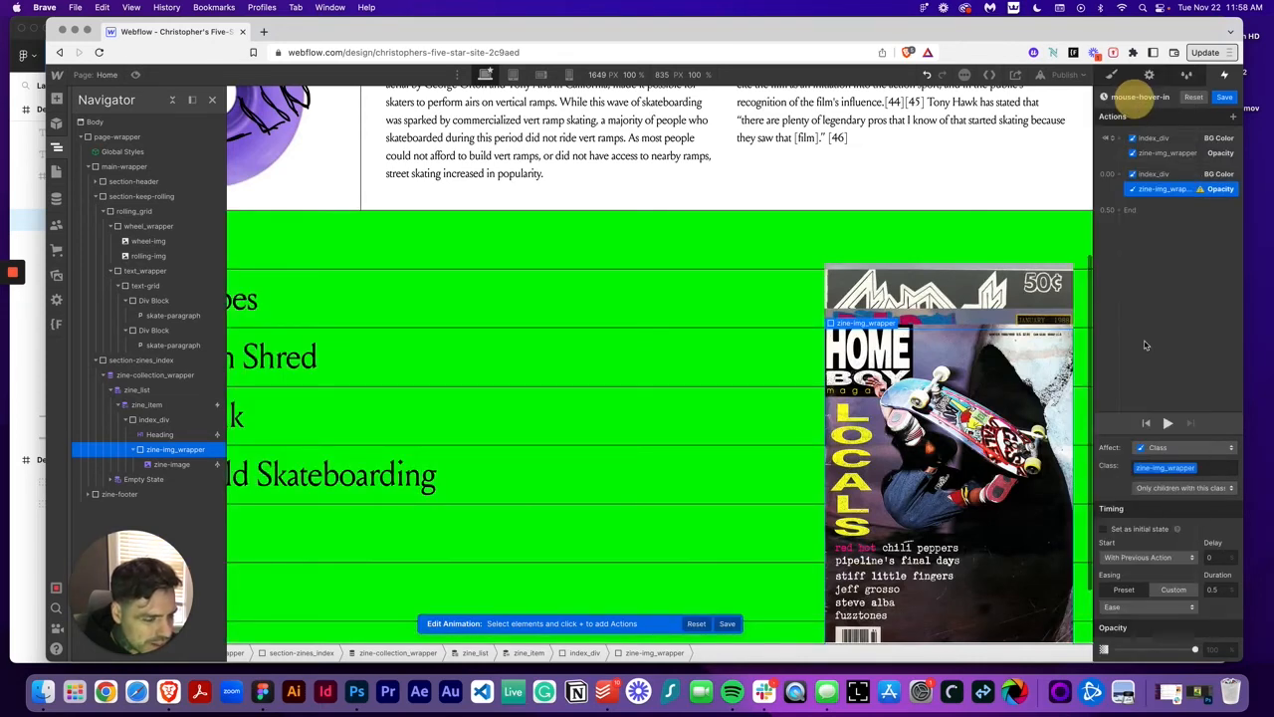
{"action": "key", "text": "Return"}
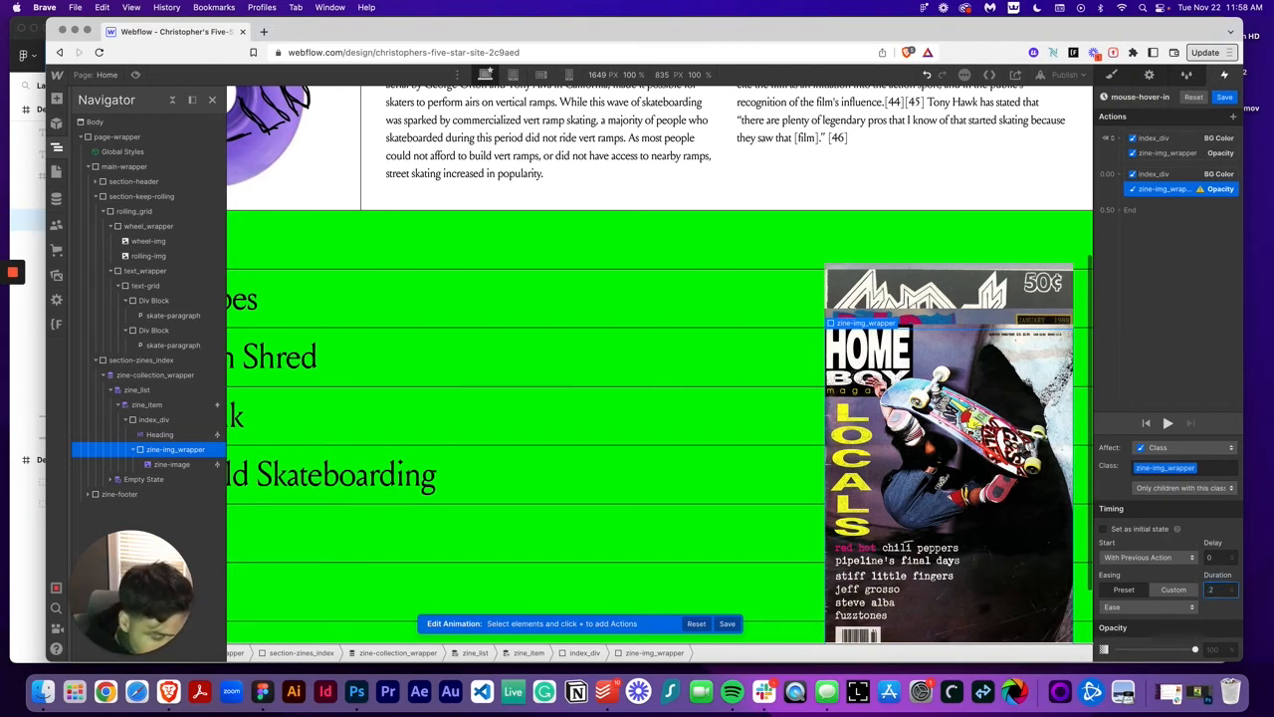
{"action": "left_click", "coordinate": [1214, 654]}
{"action": "left_click", "coordinate": [1214, 654]}
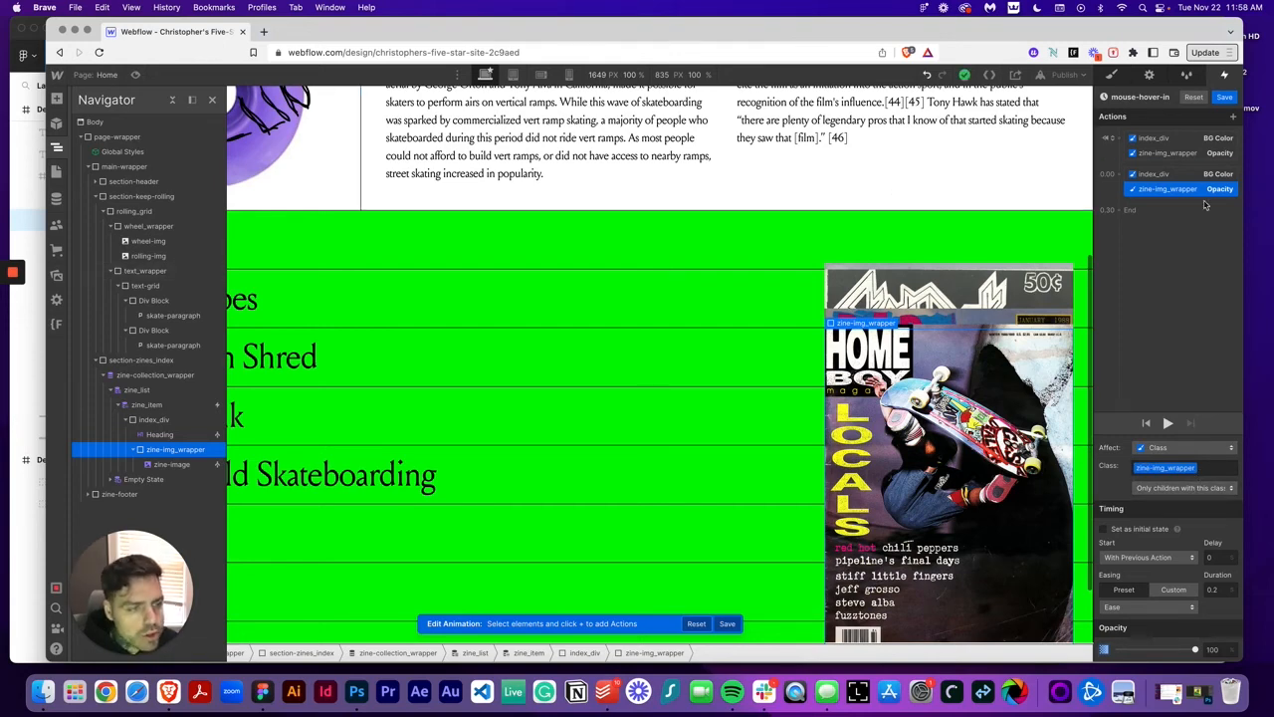
Step: Save the mouse-hover-in animation and test hovering over the zine rows in page preview
{"action": "left_click", "coordinate": [1225, 97]}
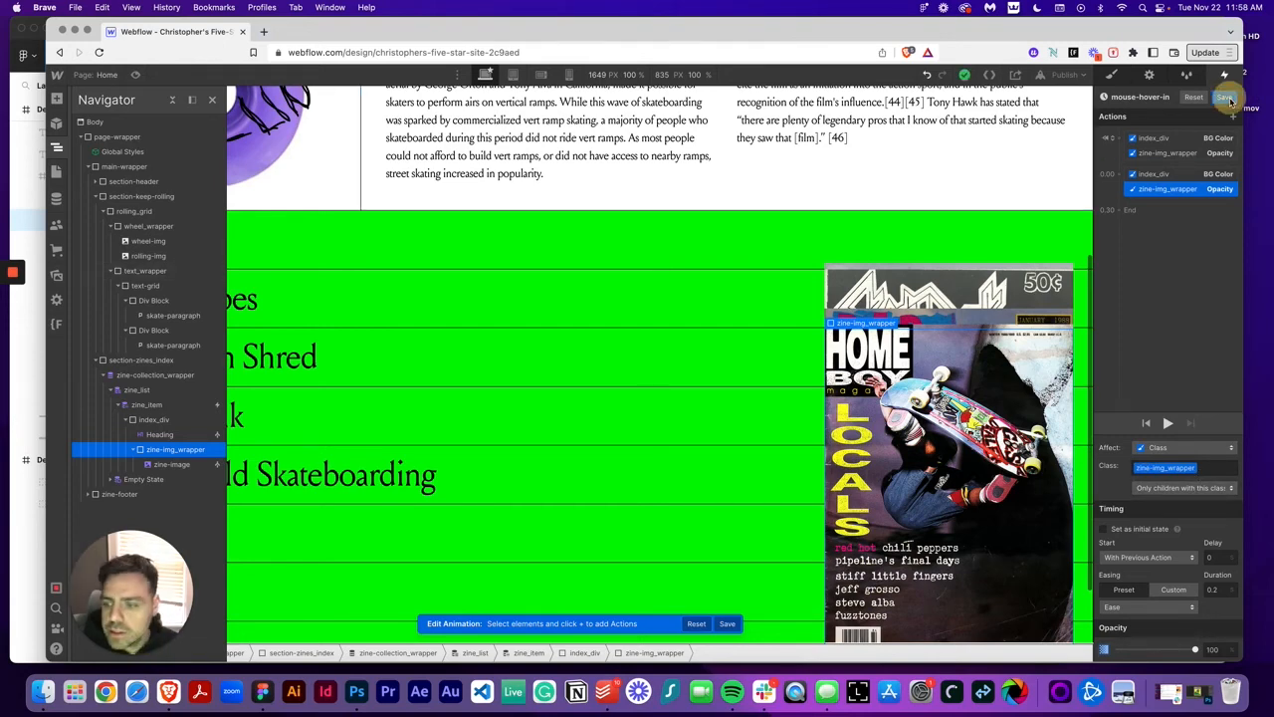
{"action": "left_click", "coordinate": [137, 77]}
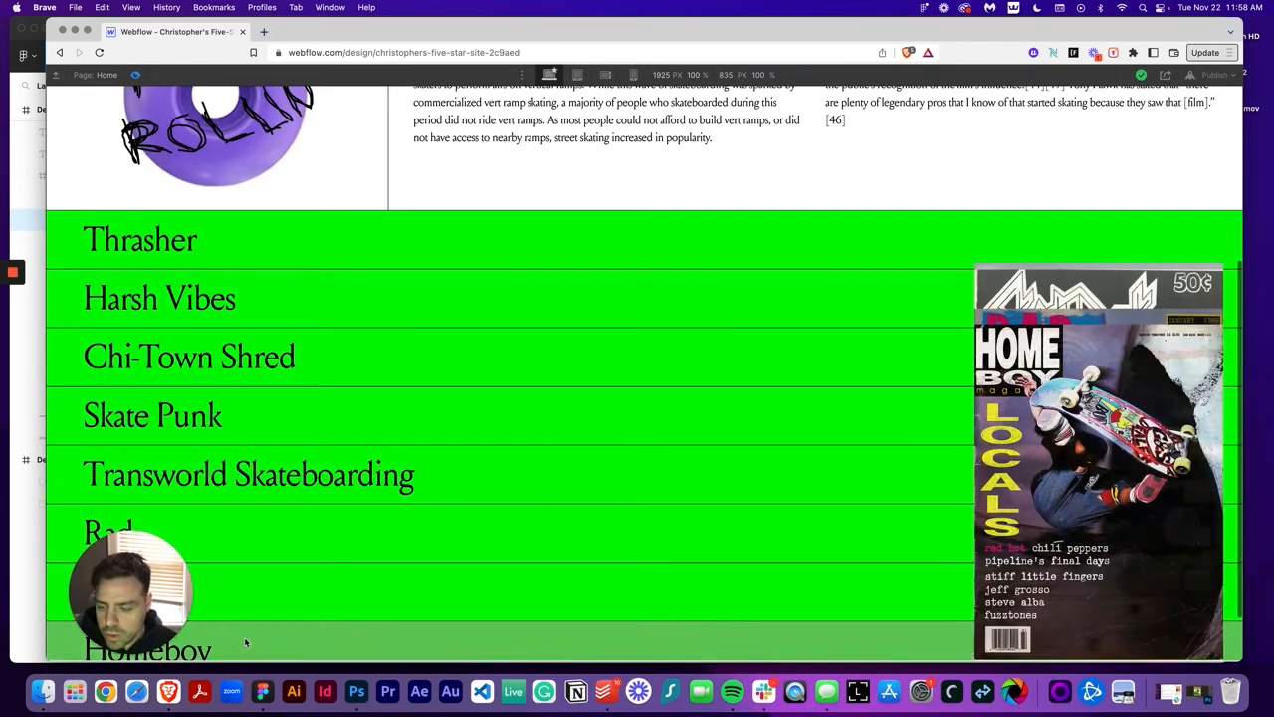
{"action": "left_click", "coordinate": [136, 75]}
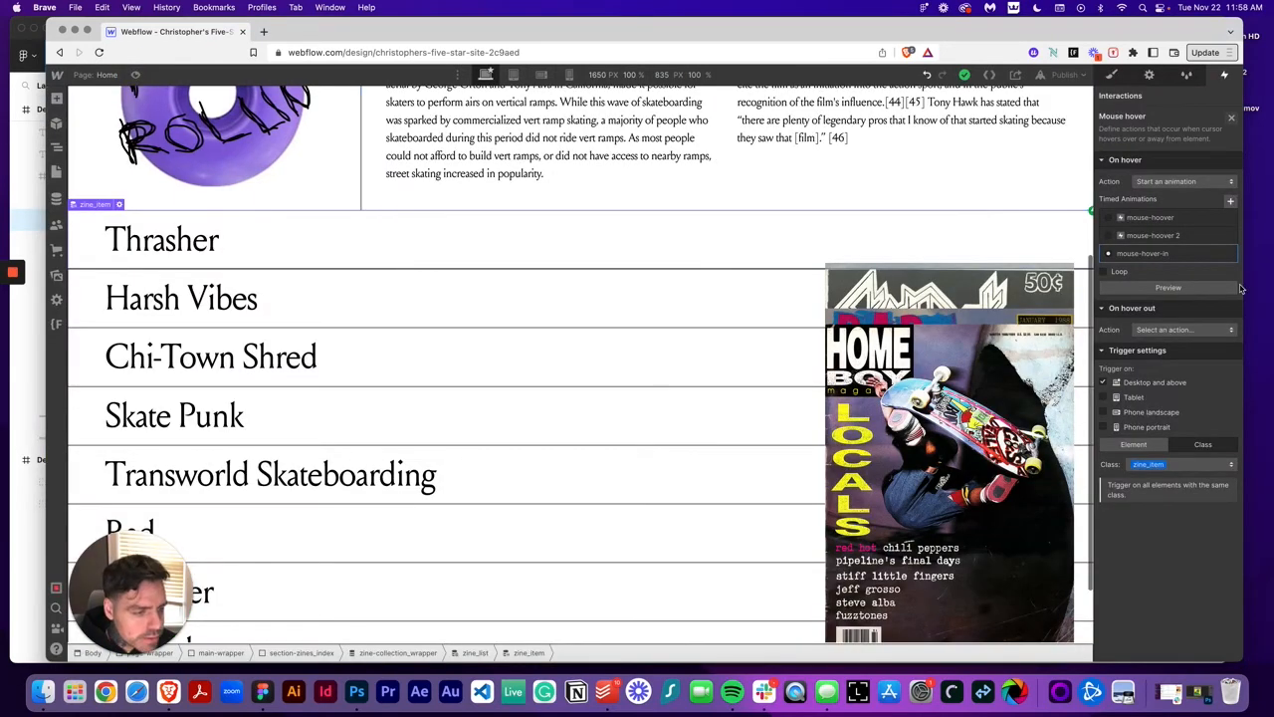
Step: Set the on-hover-out action to start an animation, using a duplicate of mouse-hover-in renamed mouse-hover-out
{"action": "left_click", "coordinate": [1206, 329]}
{"action": "left_click", "coordinate": [1196, 343]}
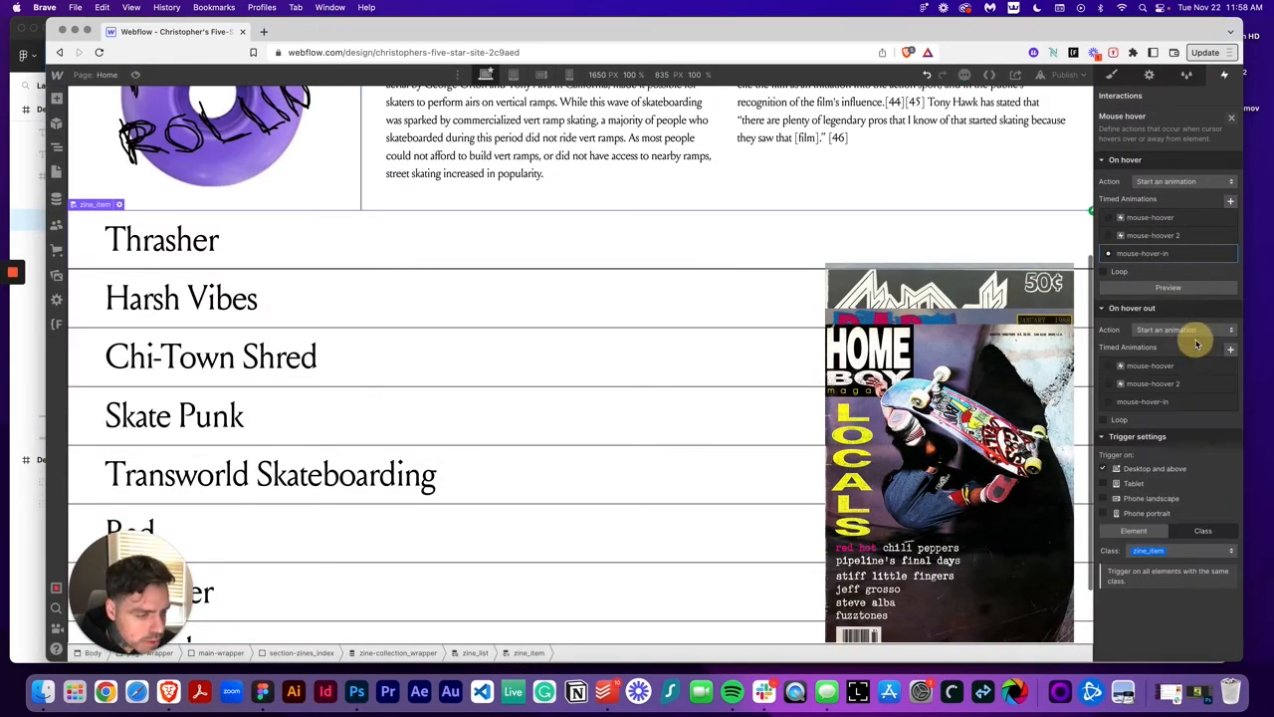
{"action": "left_click", "coordinate": [1226, 401]}
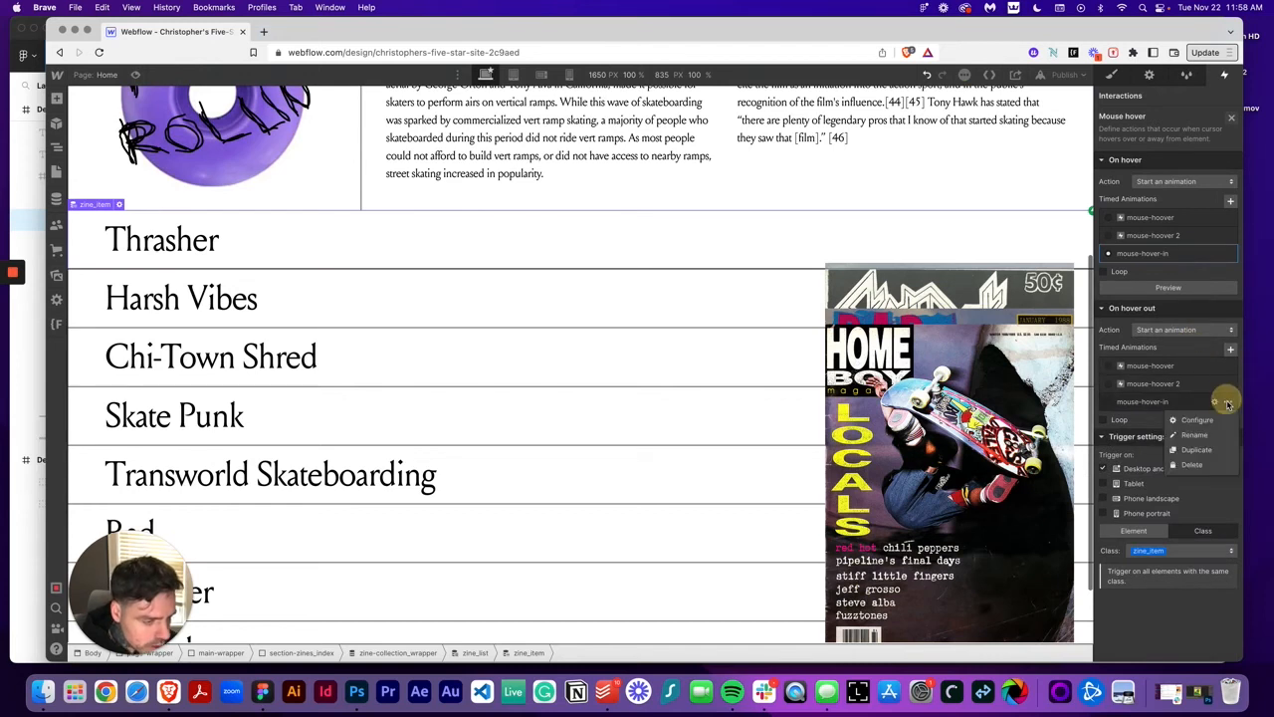
{"action": "left_click", "coordinate": [1203, 450]}
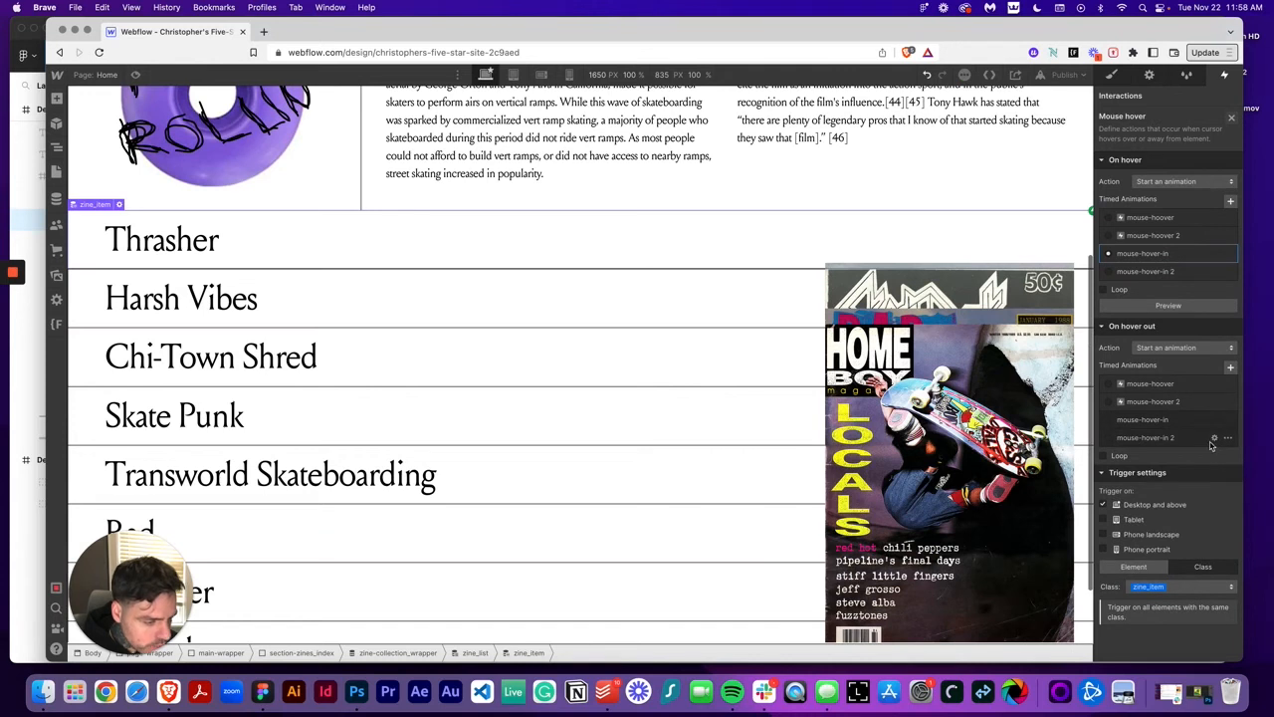
{"action": "left_click", "coordinate": [1202, 440]}
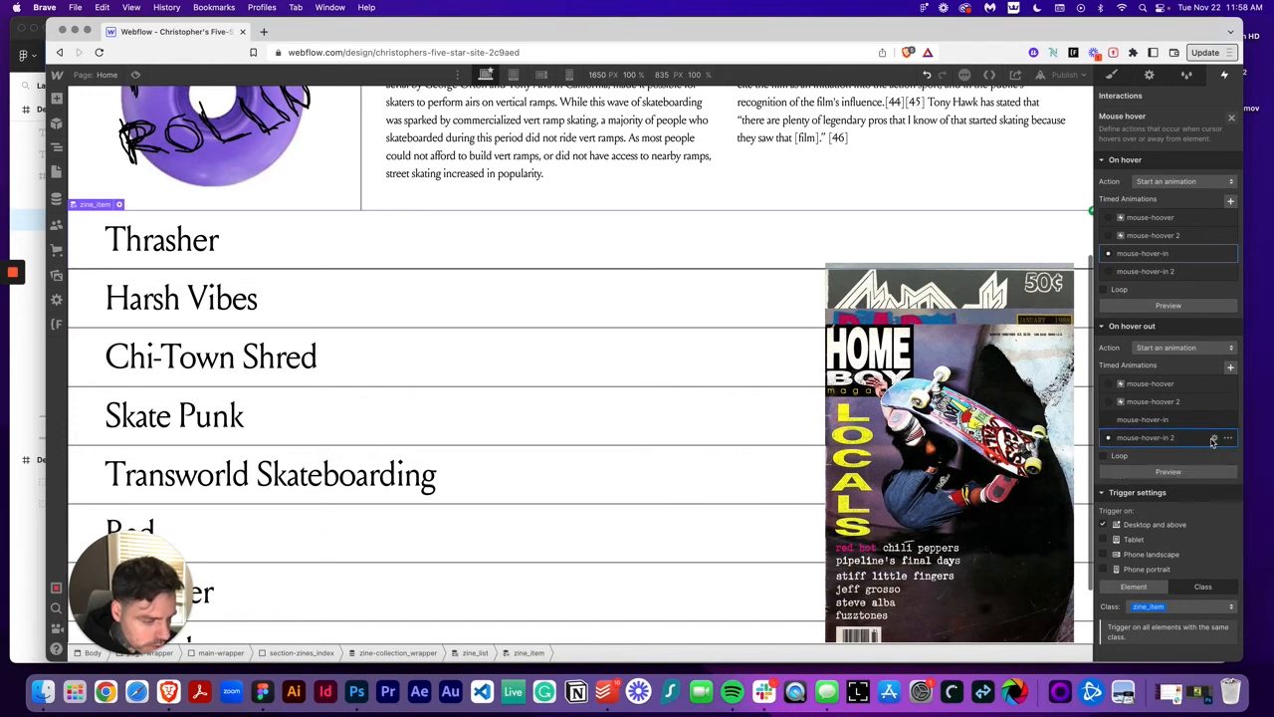
{"action": "left_click", "coordinate": [1213, 439]}
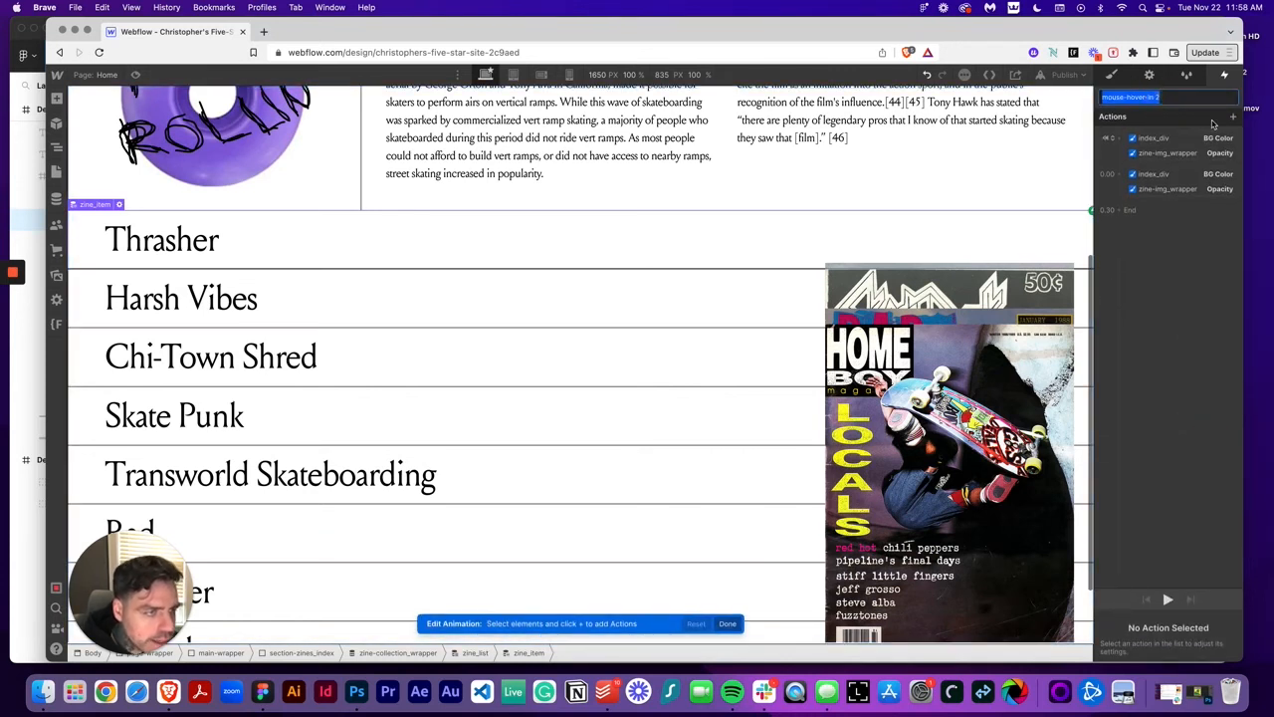
{"action": "key", "text": "Right"}
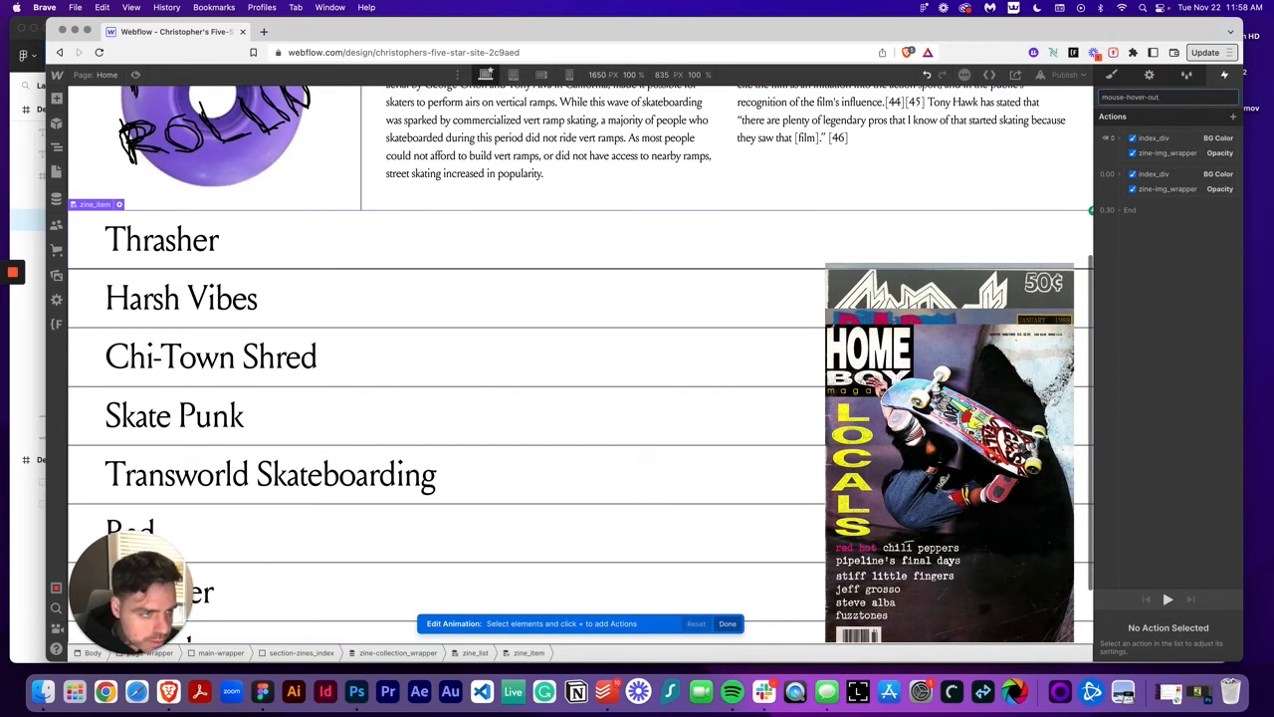
{"action": "left_click", "coordinate": [1204, 247]}
Step: Delete the green BG Color action and the 100% Opacity action from mouse-hover-out
{"action": "left_click", "coordinate": [1180, 178]}
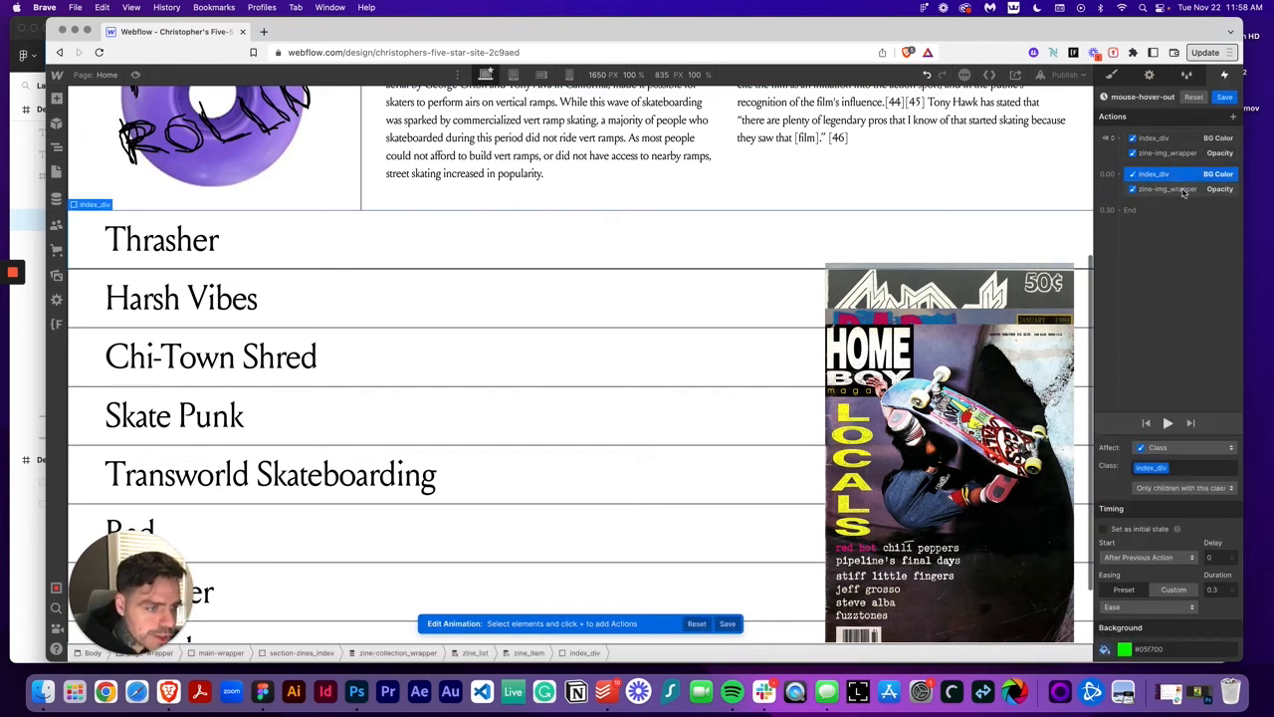
{"action": "left_click", "coordinate": [1182, 190], "text": "shift"}
{"action": "key", "text": "Delete"}
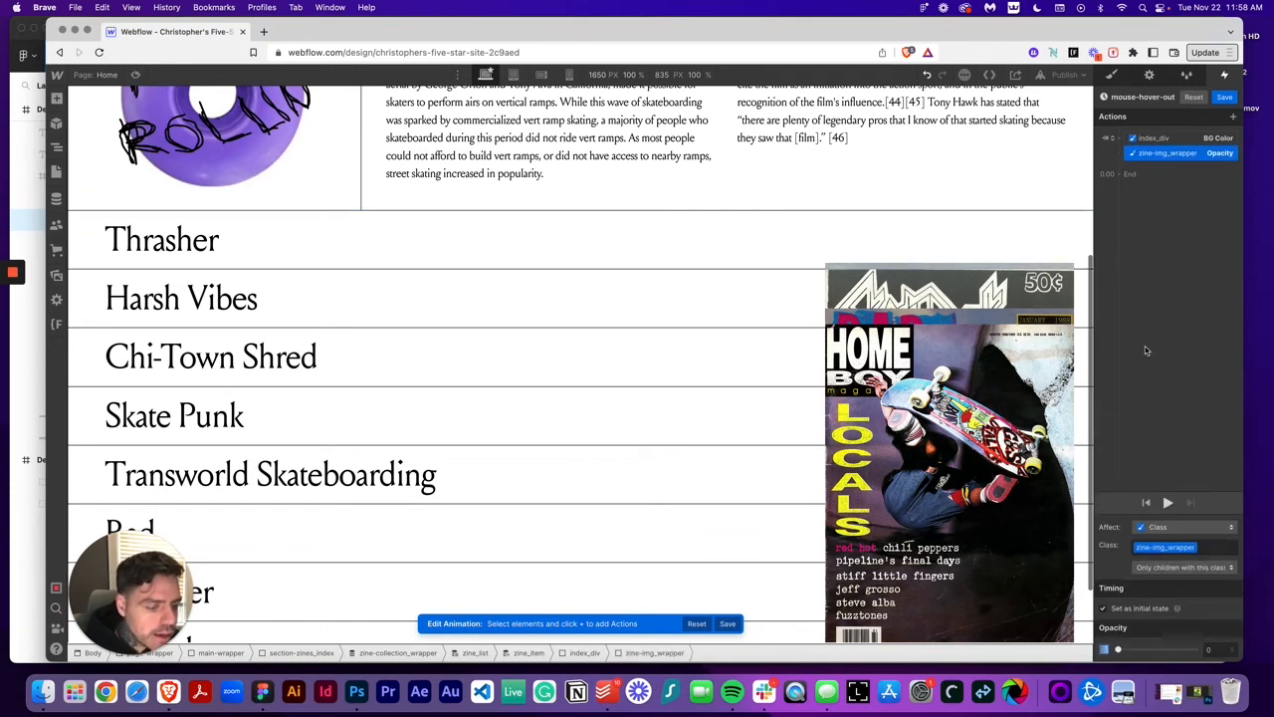
Step: Turn off the initial state on both remaining mouse-hover-out actions and make the Opacity action start together with BG Color
{"action": "left_click", "coordinate": [1104, 609]}
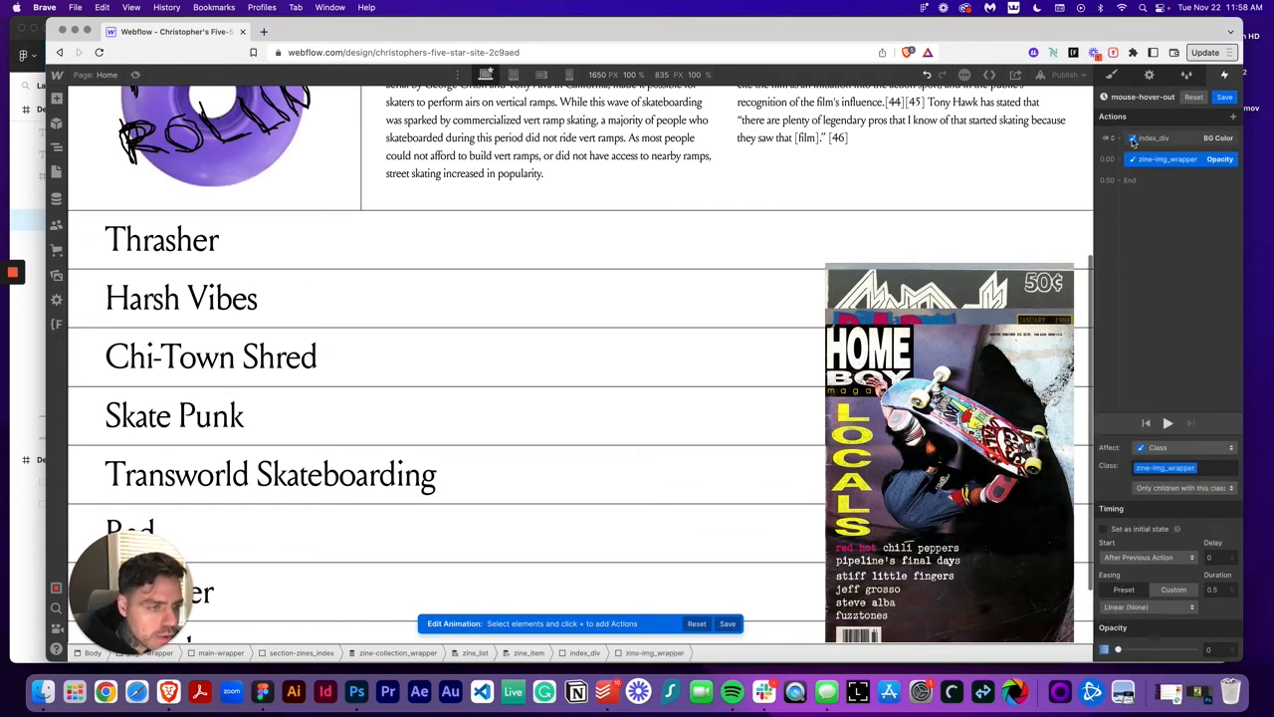
{"action": "left_click", "coordinate": [1139, 141]}
{"action": "left_click", "coordinate": [1104, 609]}
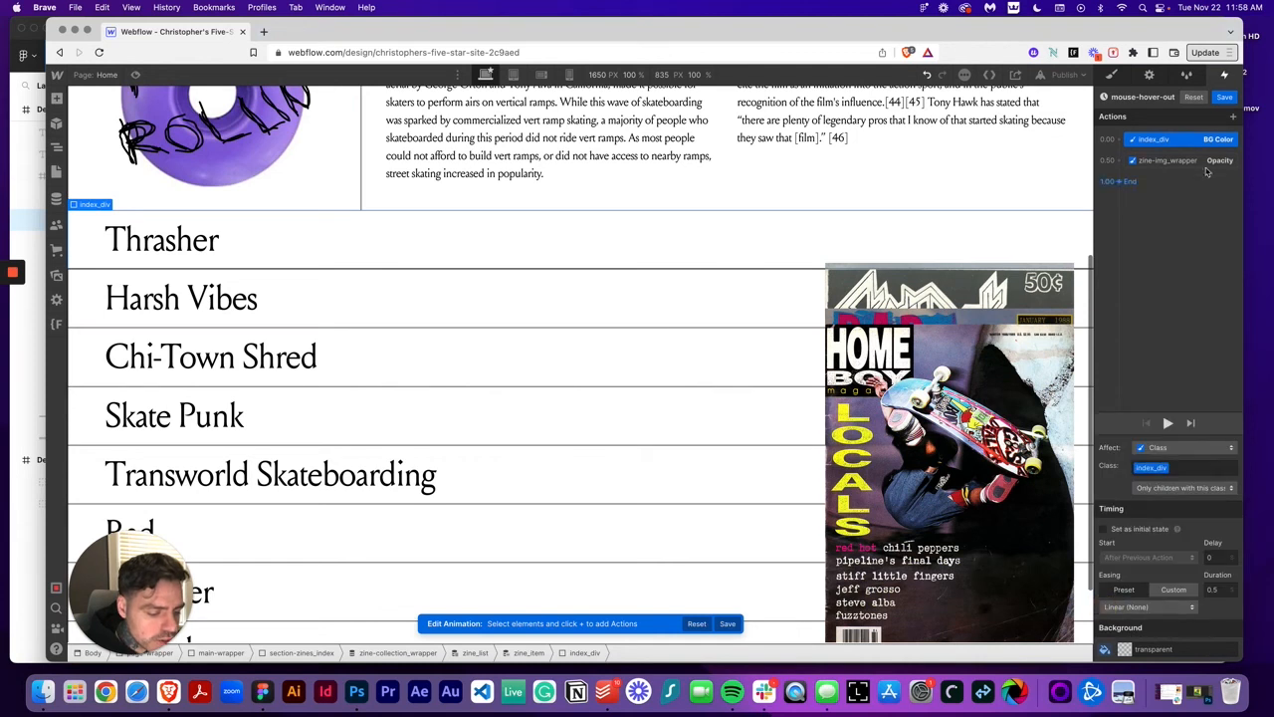
{"action": "left_click", "coordinate": [1189, 149]}
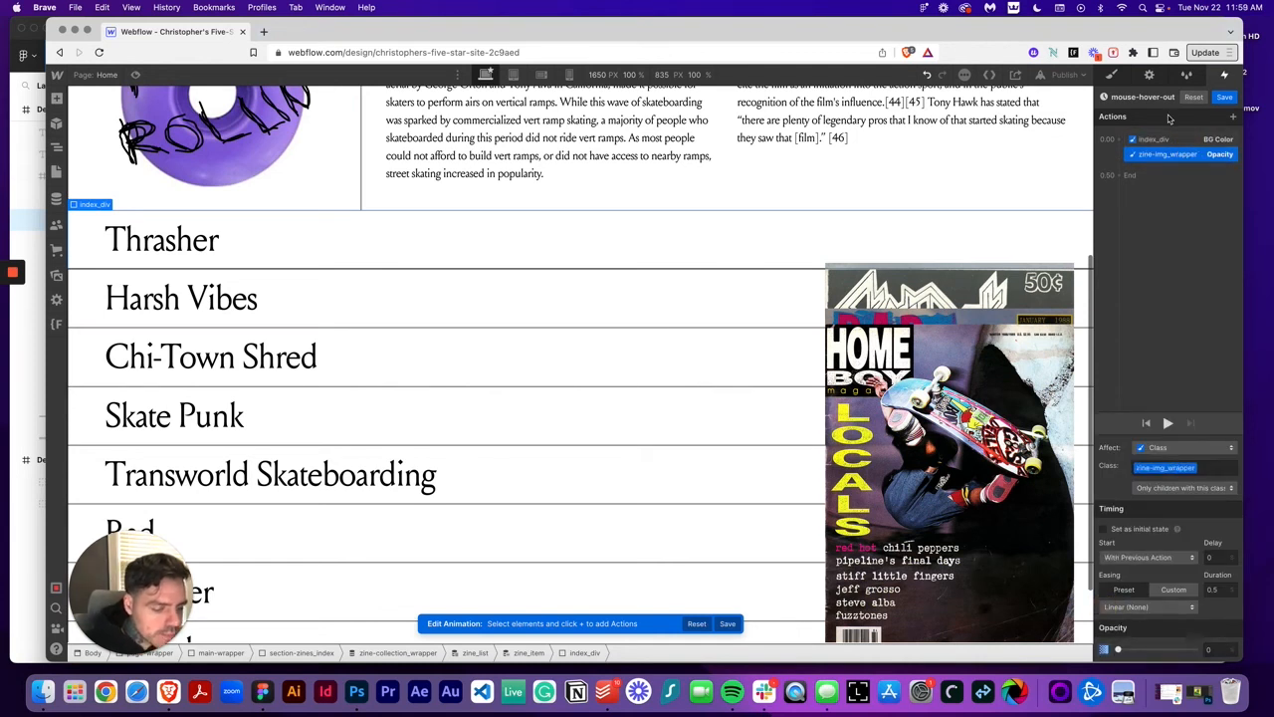
Step: Set both mouse-hover-out actions to Ease, with durations of 0.2 seconds for Opacity and 0.3 seconds for BG Color
{"action": "left_click", "coordinate": [1144, 609]}
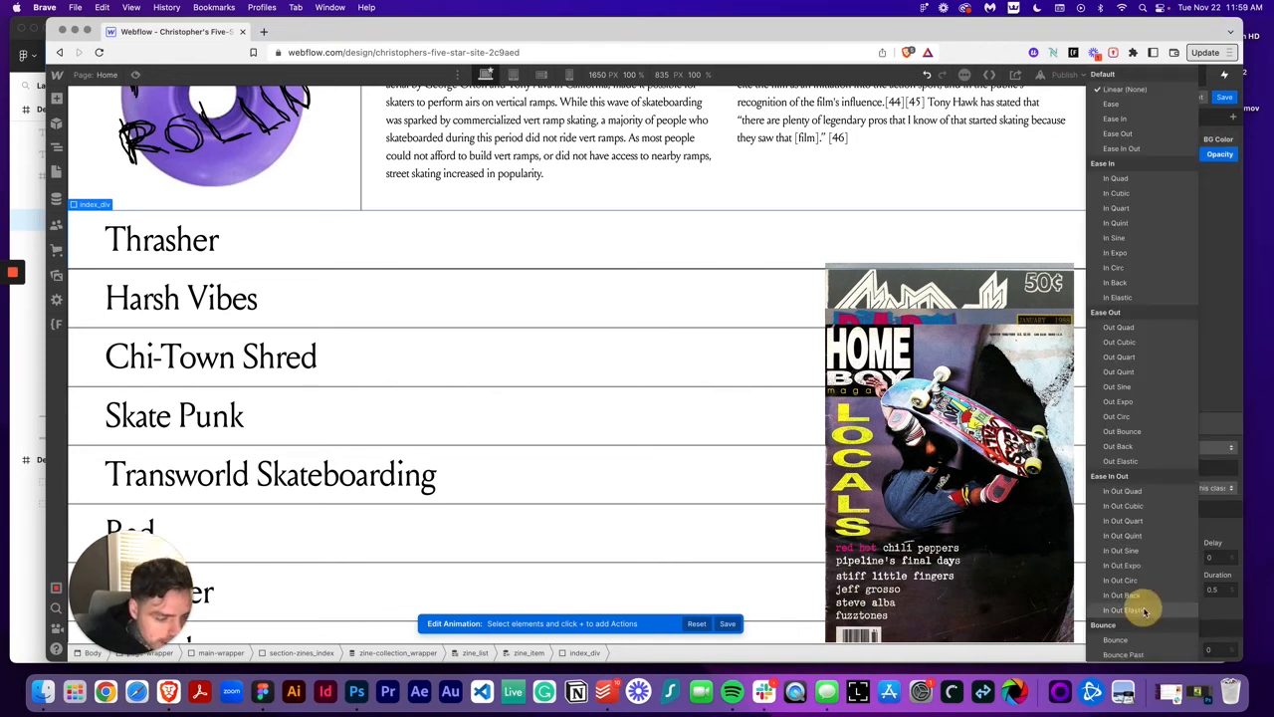
{"action": "left_click", "coordinate": [1128, 105]}
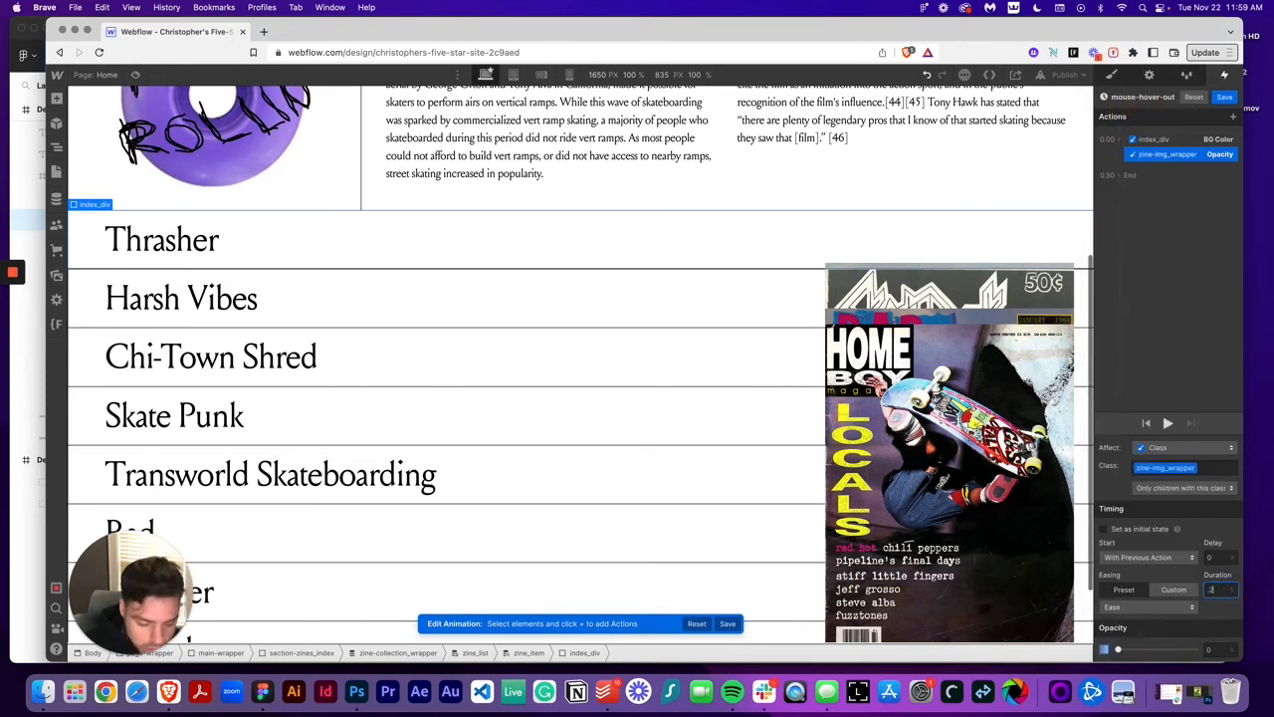
{"action": "left_click", "coordinate": [1155, 139]}
{"action": "left_click", "coordinate": [1145, 608]}
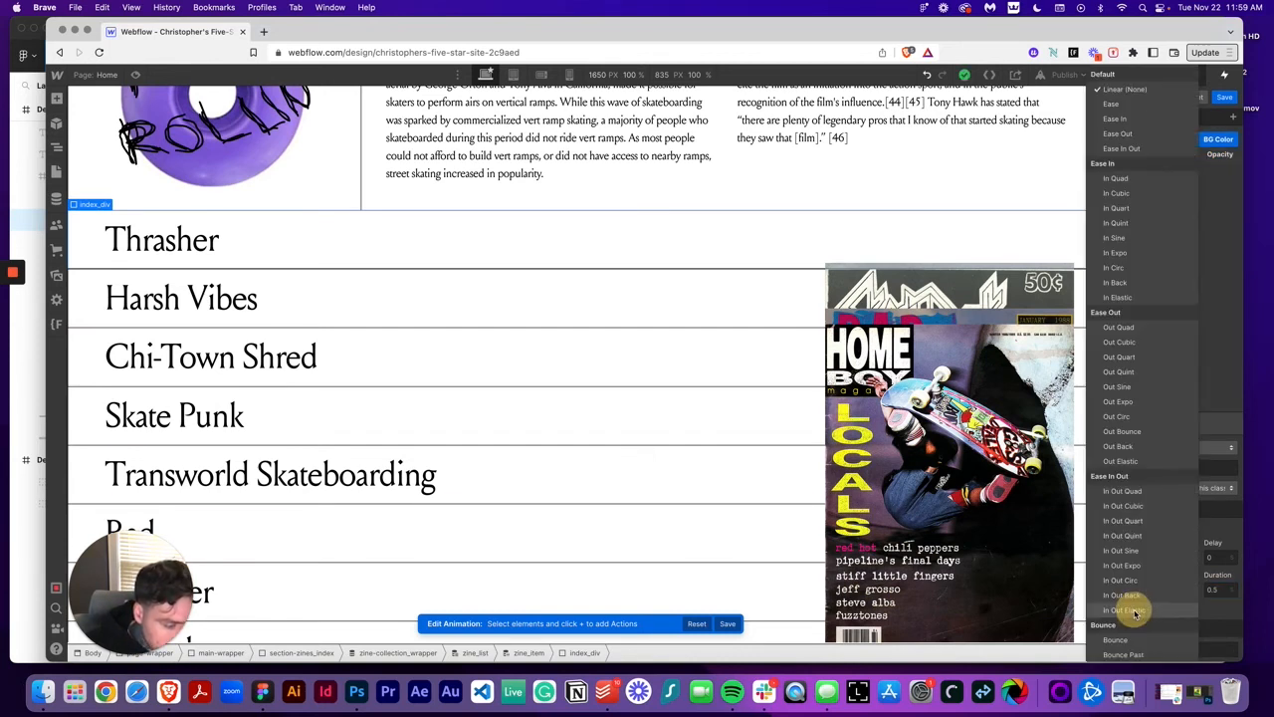
{"action": "left_click", "coordinate": [1188, 106]}
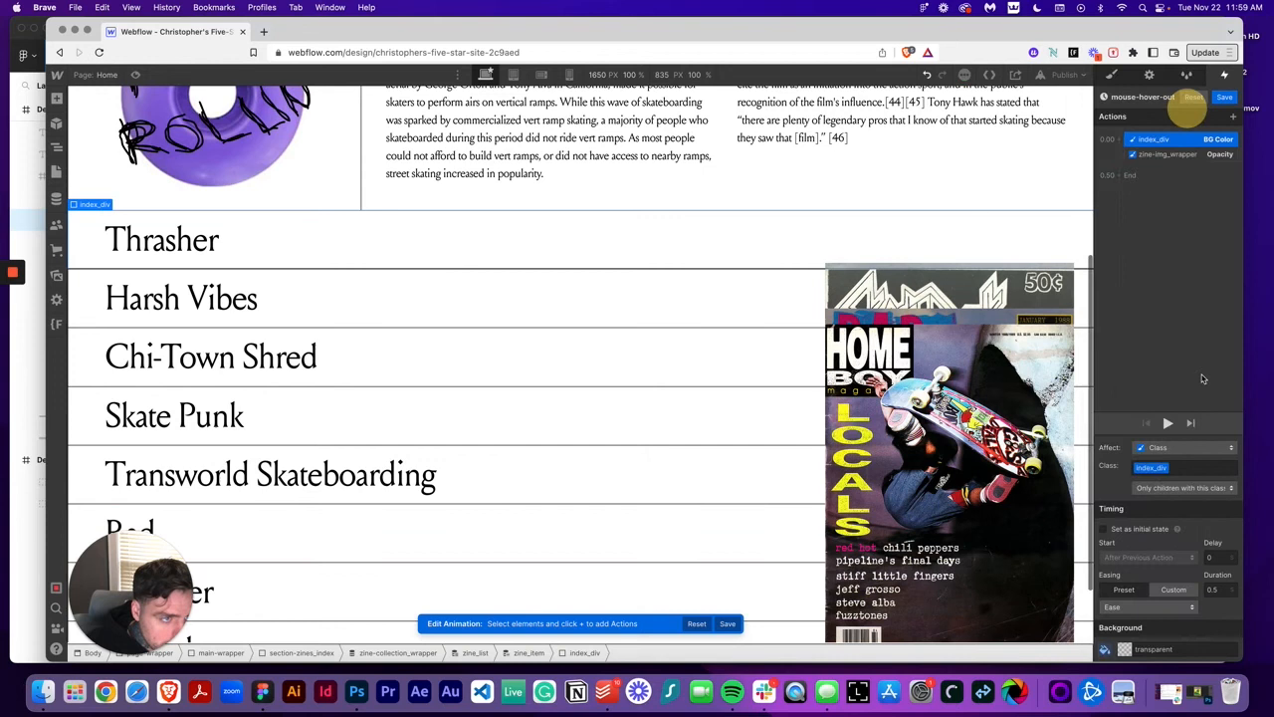
{"action": "left_click", "coordinate": [1222, 589]}
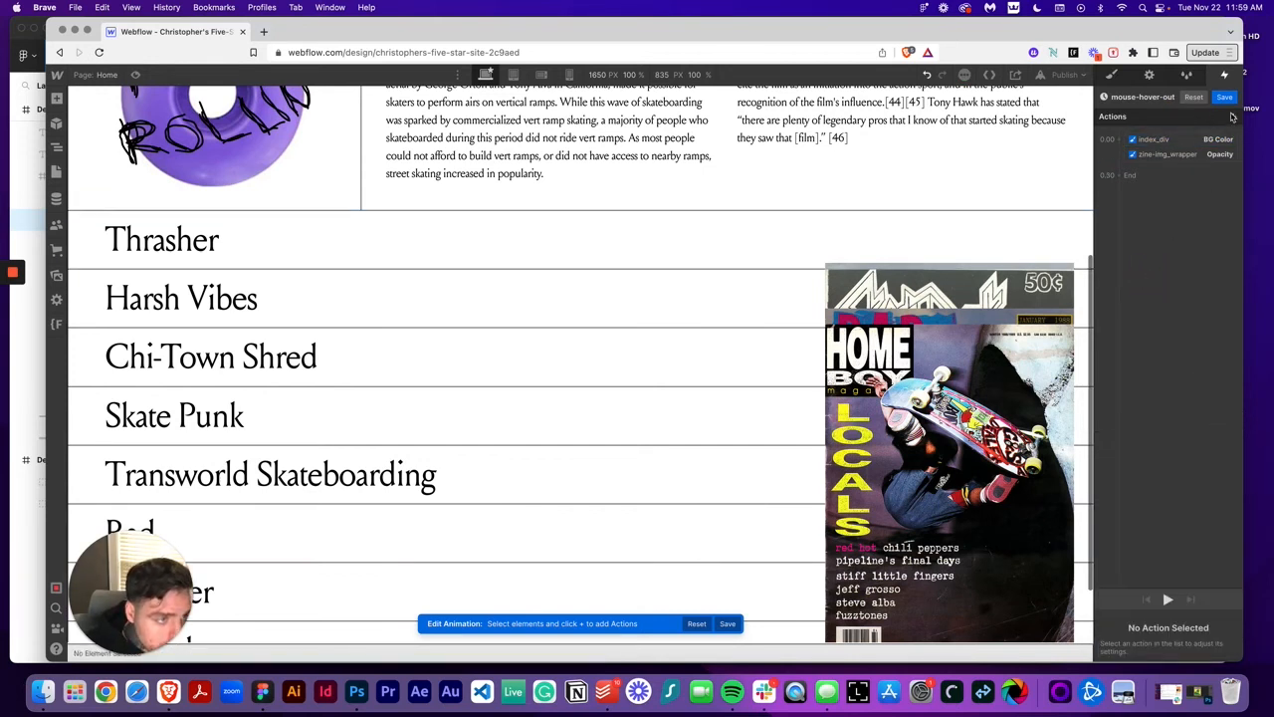
Step: Save the mouse-hover-out animation and test the row highlights and zine covers across the index in page preview
{"action": "left_click", "coordinate": [1225, 97]}
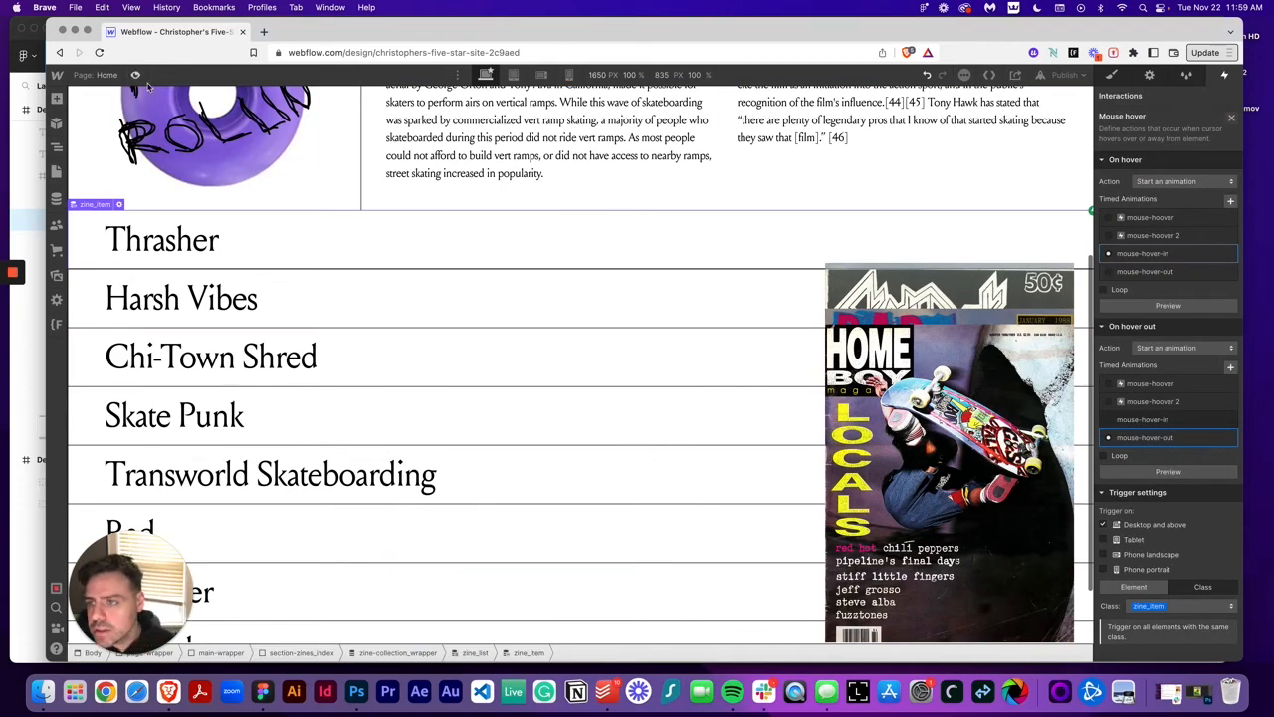
{"action": "left_click", "coordinate": [136, 74]}
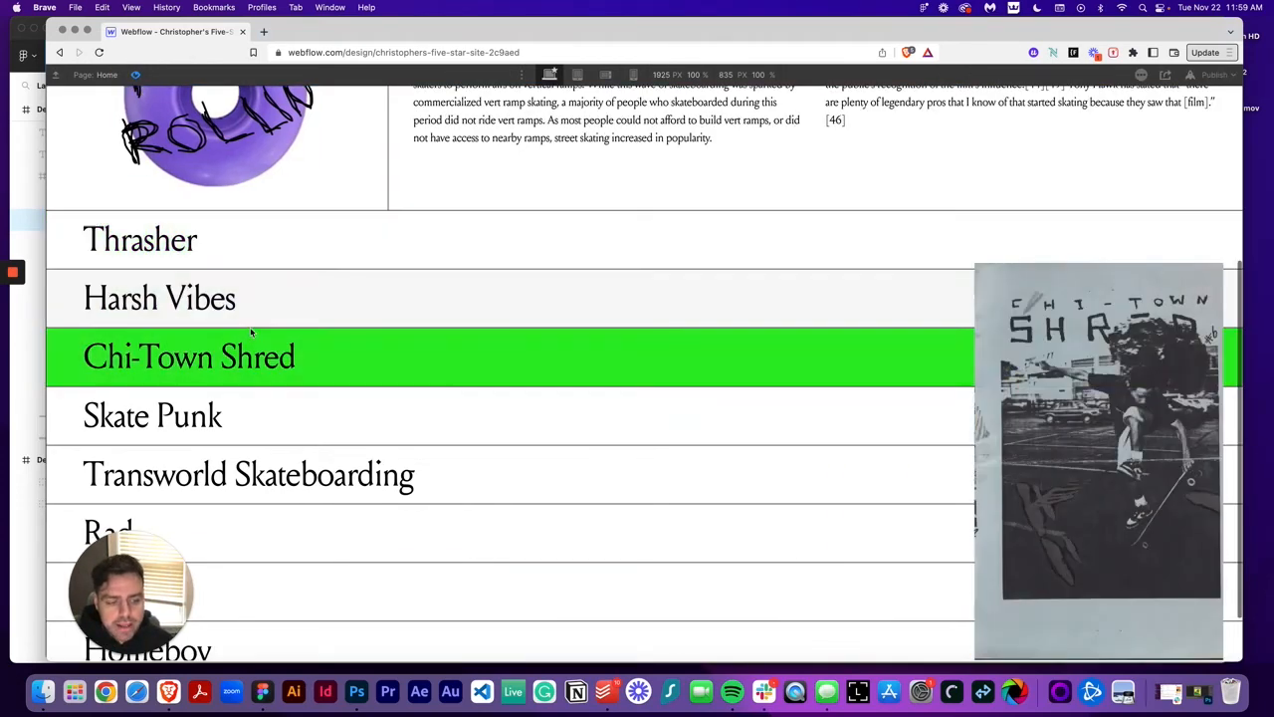
{"action": "scroll", "coordinate": [259, 453], "scroll_direction": "down", "scroll_amount": 2}
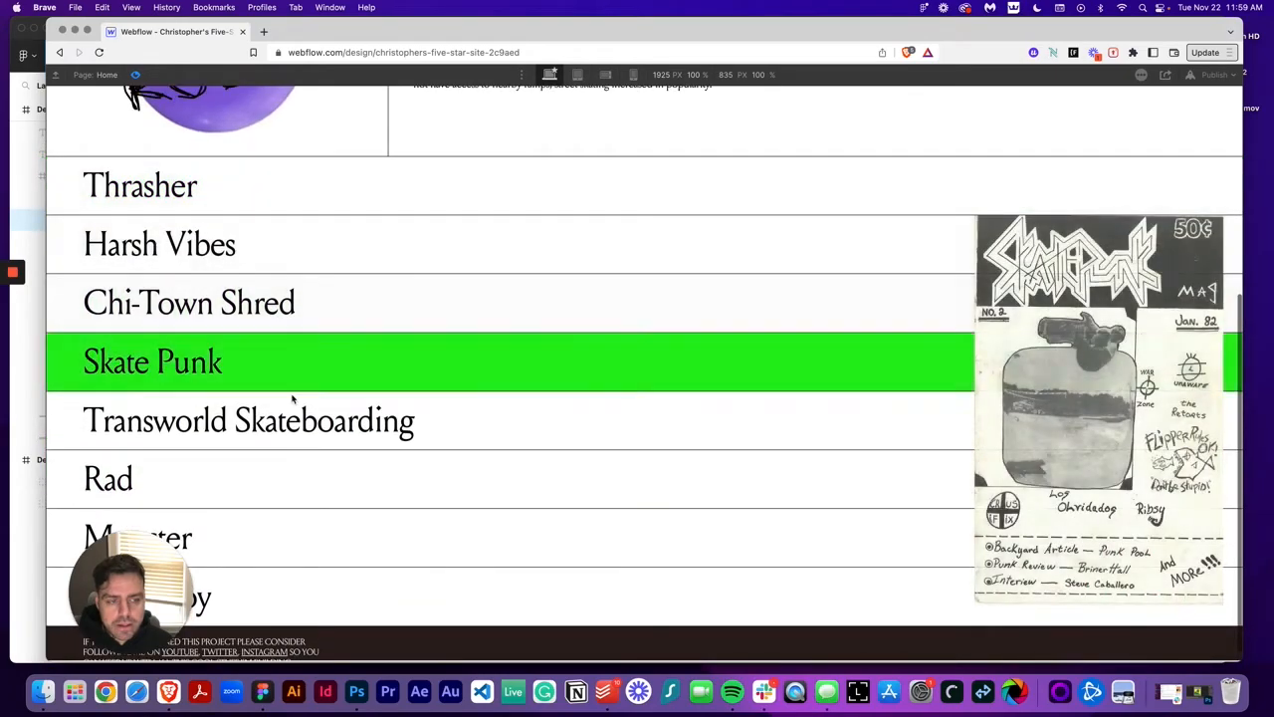
{"action": "scroll", "coordinate": [319, 317], "scroll_direction": "up", "scroll_amount": 3}
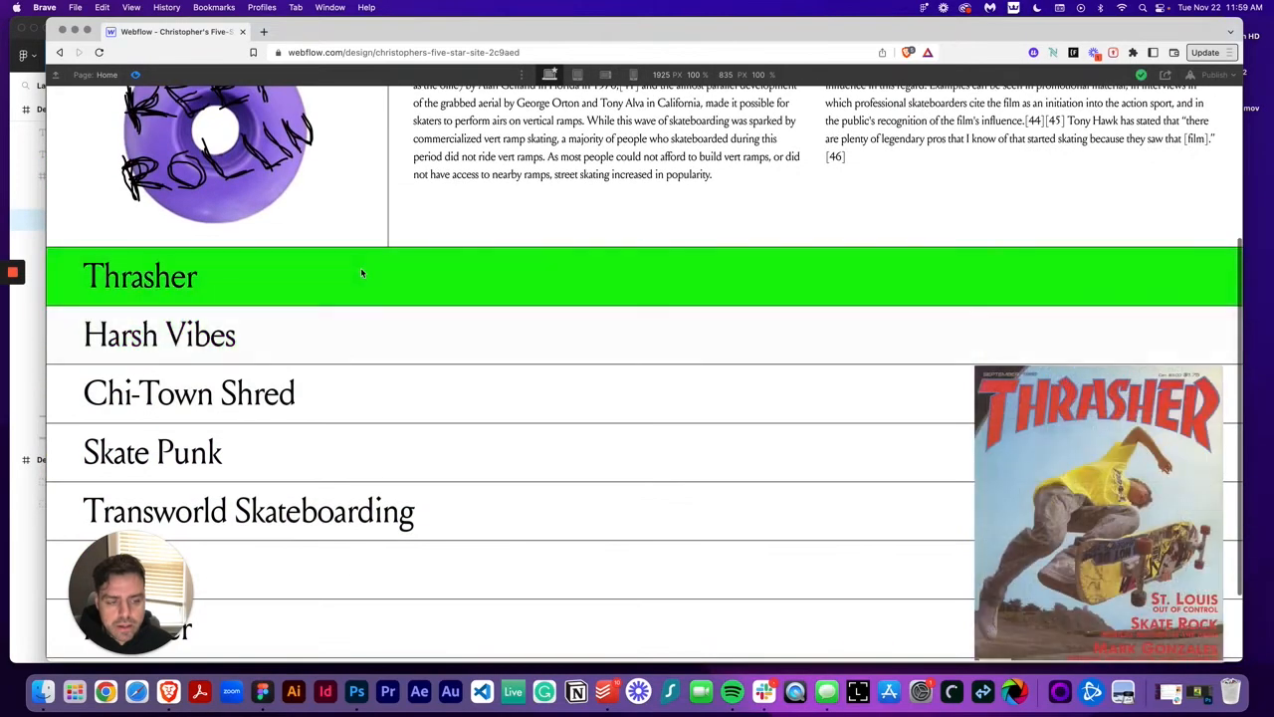
{"action": "scroll", "coordinate": [379, 403], "scroll_direction": "down", "scroll_amount": 4}
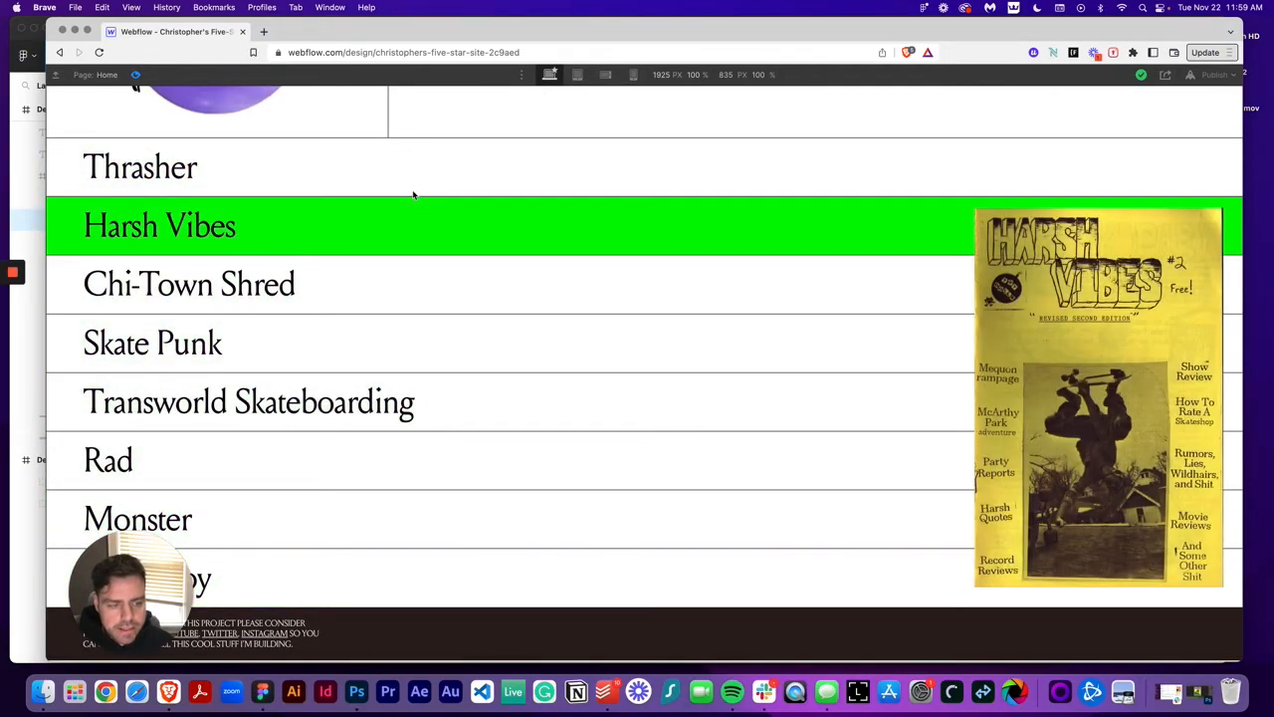
Step: Examine the row highlights and zine covers in page preview, checking where each cover sits relative to its index row
{"action": "scroll", "coordinate": [423, 214], "scroll_direction": "up", "scroll_amount": 3}
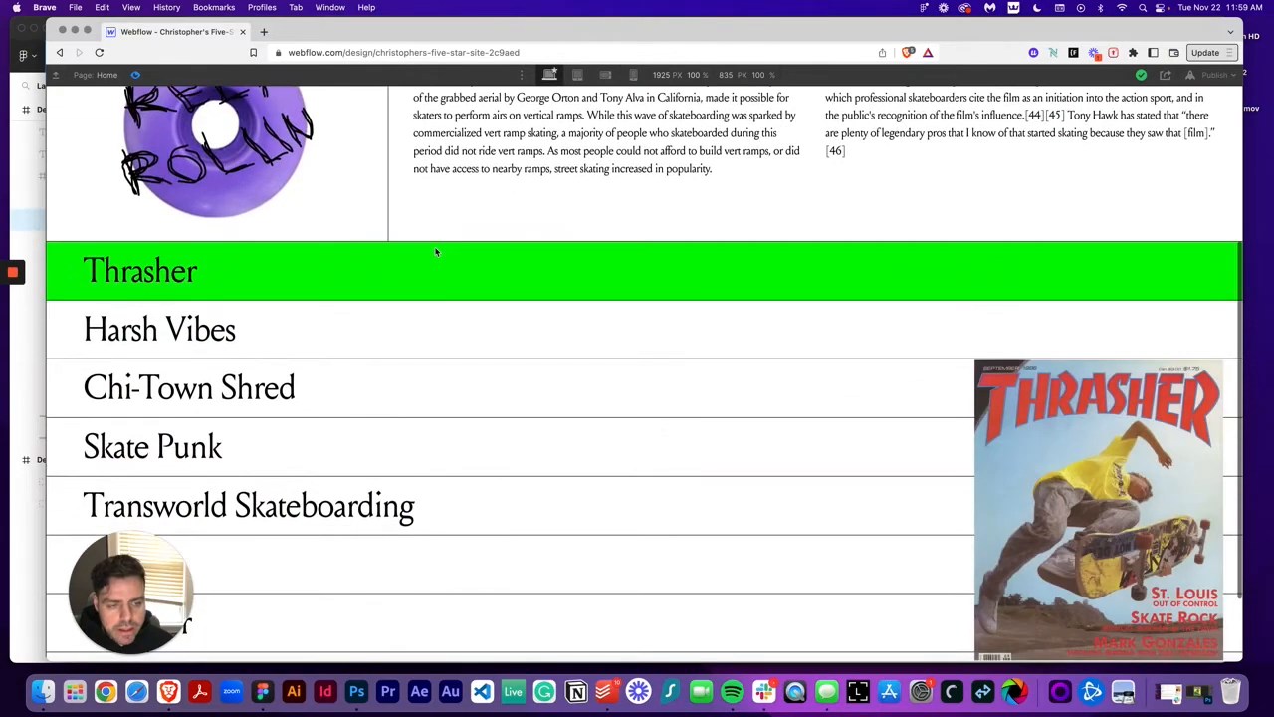
{"action": "scroll", "coordinate": [435, 251], "scroll_direction": "up", "scroll_amount": 5}
{"action": "scroll", "coordinate": [455, 455], "scroll_direction": "down", "scroll_amount": 4}
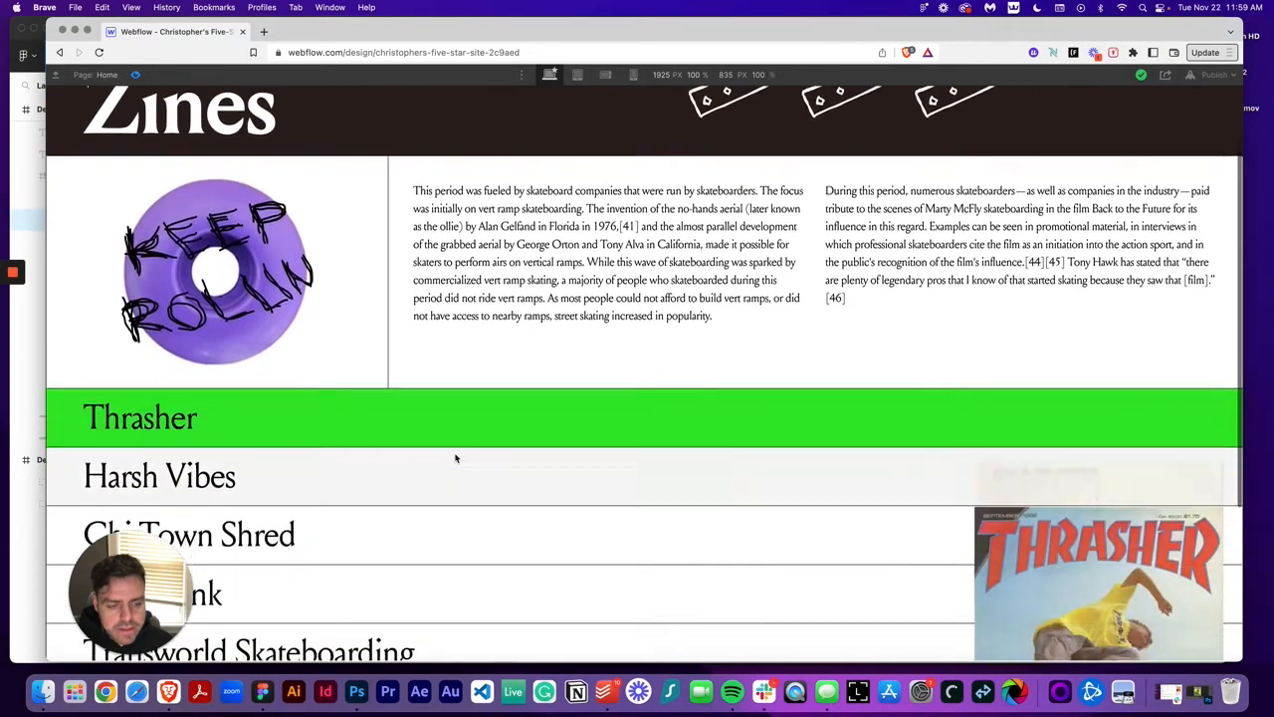
{"action": "scroll", "coordinate": [435, 335], "scroll_direction": "up", "scroll_amount": 1}
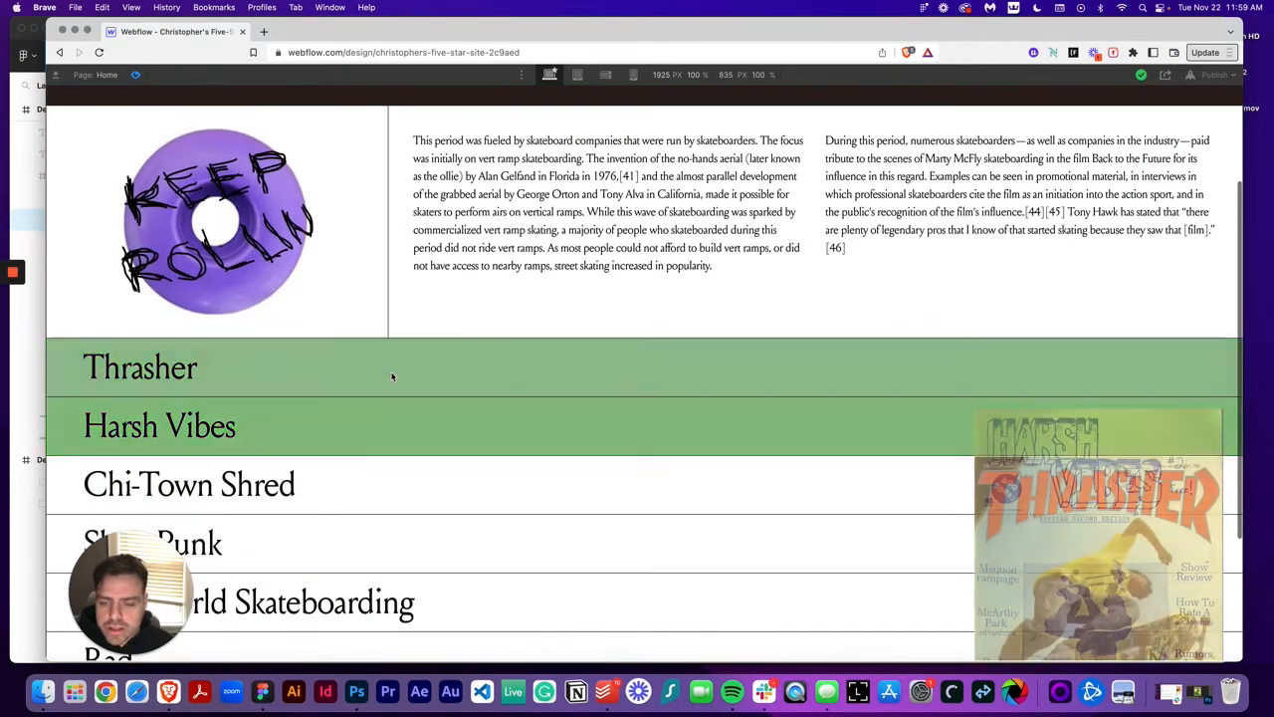
{"action": "scroll", "coordinate": [397, 364], "scroll_direction": "up", "scroll_amount": 1}
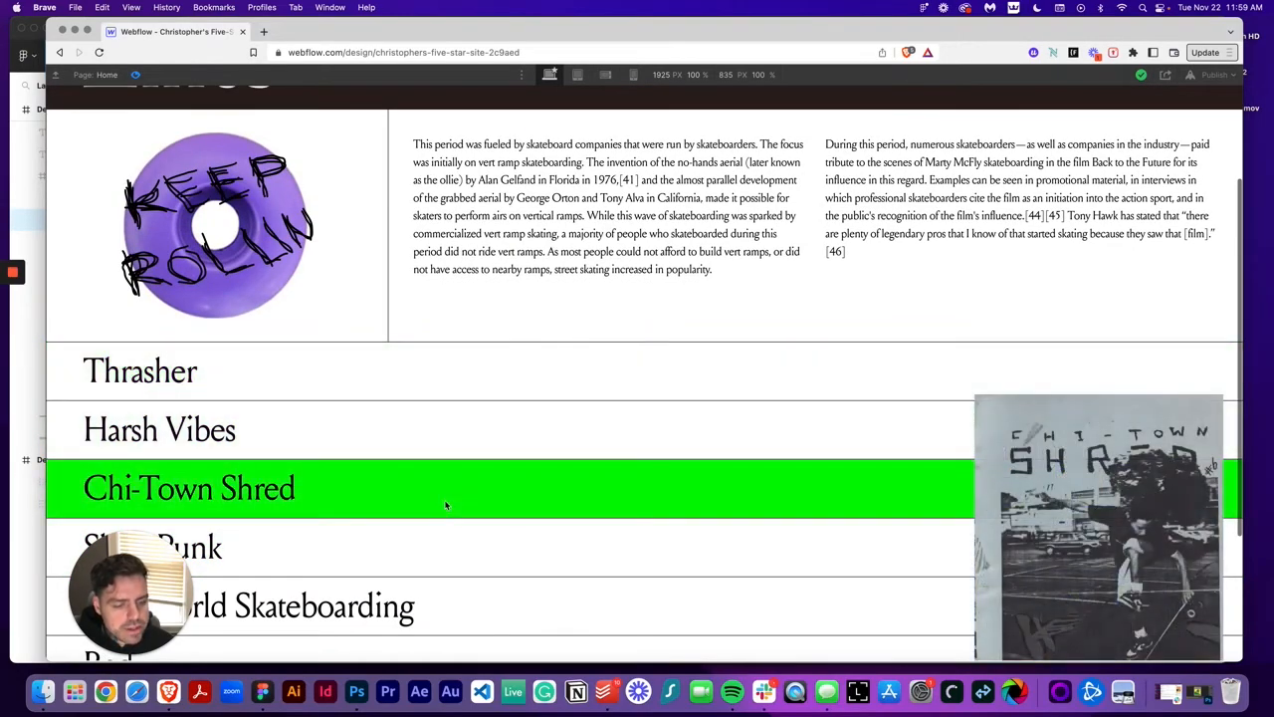
{"action": "scroll", "coordinate": [442, 458], "scroll_direction": "down", "scroll_amount": 1}
{"action": "scroll", "coordinate": [445, 500], "scroll_direction": "up", "scroll_amount": 4}
{"action": "scroll", "coordinate": [444, 500], "scroll_direction": "down", "scroll_amount": 5}
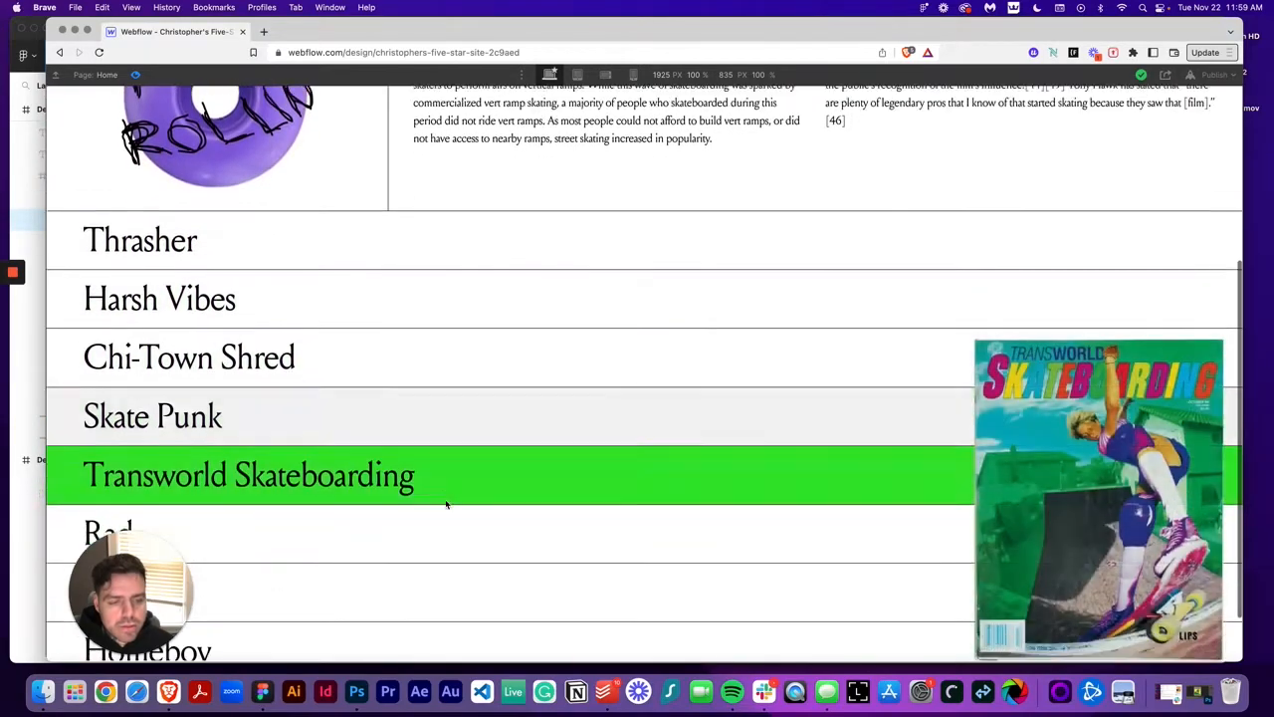
{"action": "scroll", "coordinate": [445, 500], "scroll_direction": "up", "scroll_amount": 1}
{"action": "scroll", "coordinate": [446, 504], "scroll_direction": "up", "scroll_amount": 1}
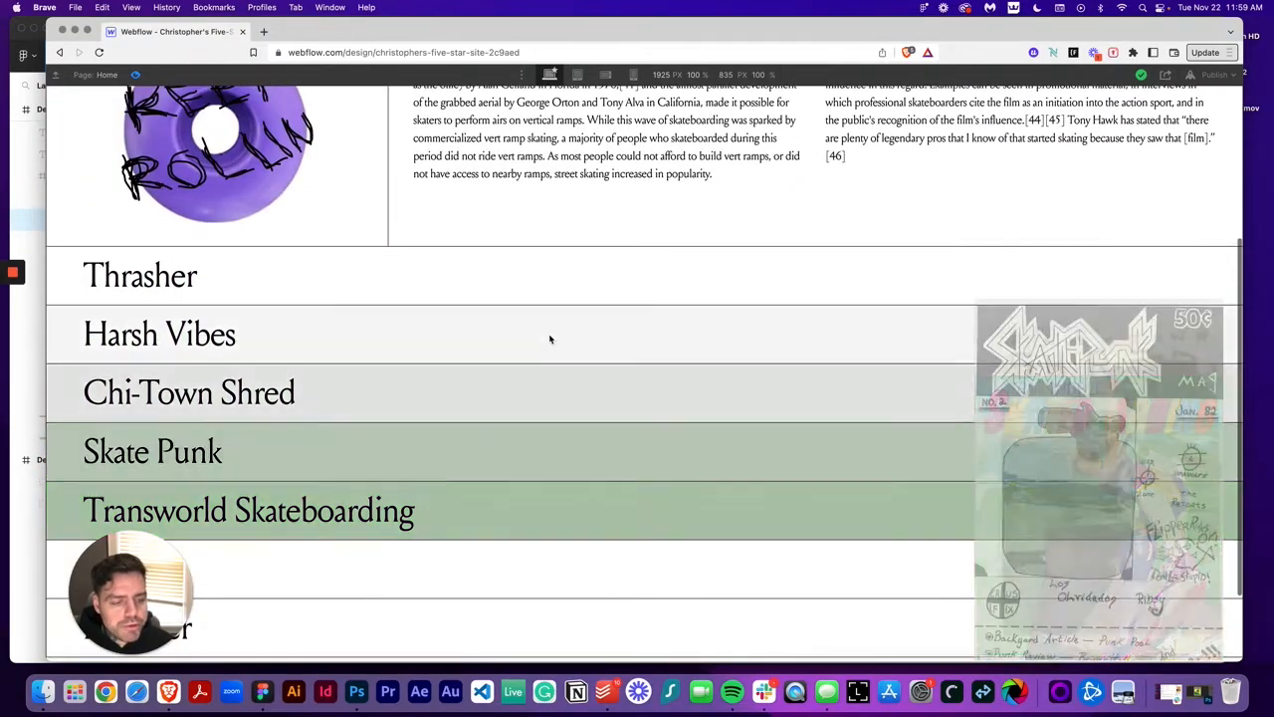
{"action": "scroll", "coordinate": [440, 381], "scroll_direction": "down", "scroll_amount": 2}
{"action": "scroll", "coordinate": [332, 321], "scroll_direction": "up", "scroll_amount": 2}
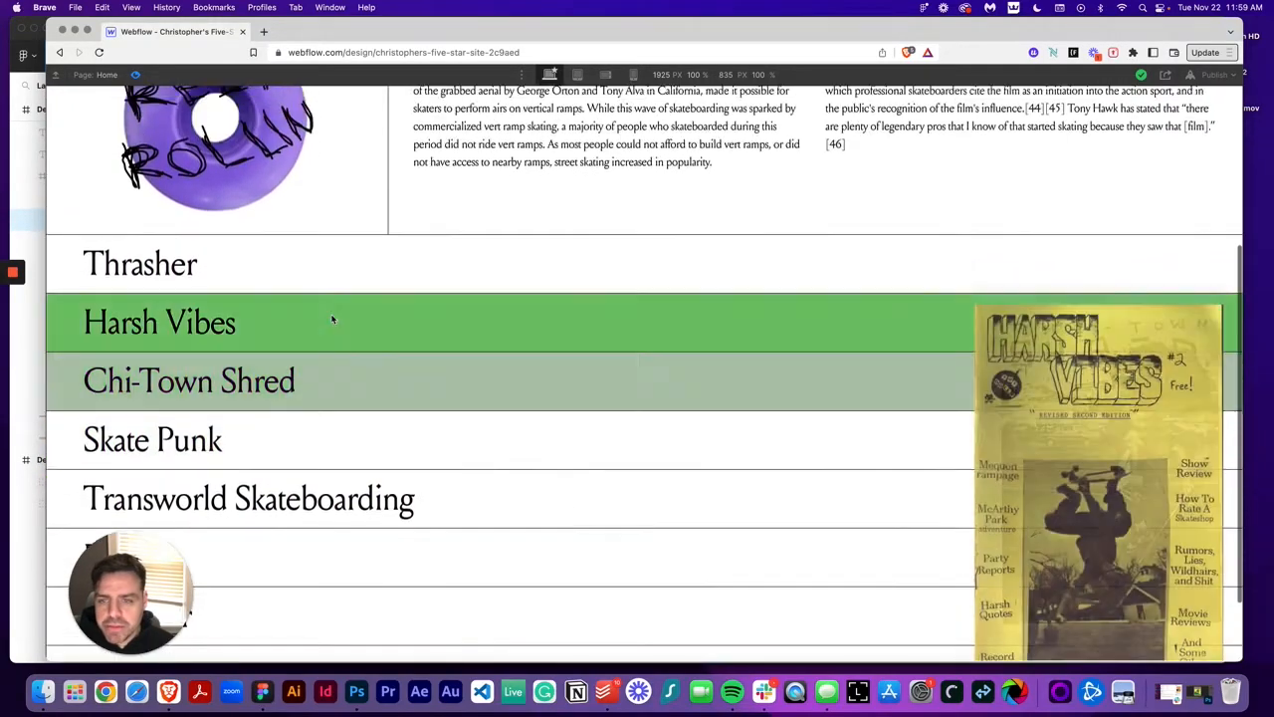
{"action": "scroll", "coordinate": [477, 289], "scroll_direction": "down", "scroll_amount": 2}
{"action": "scroll", "coordinate": [518, 271], "scroll_direction": "up", "scroll_amount": 4}
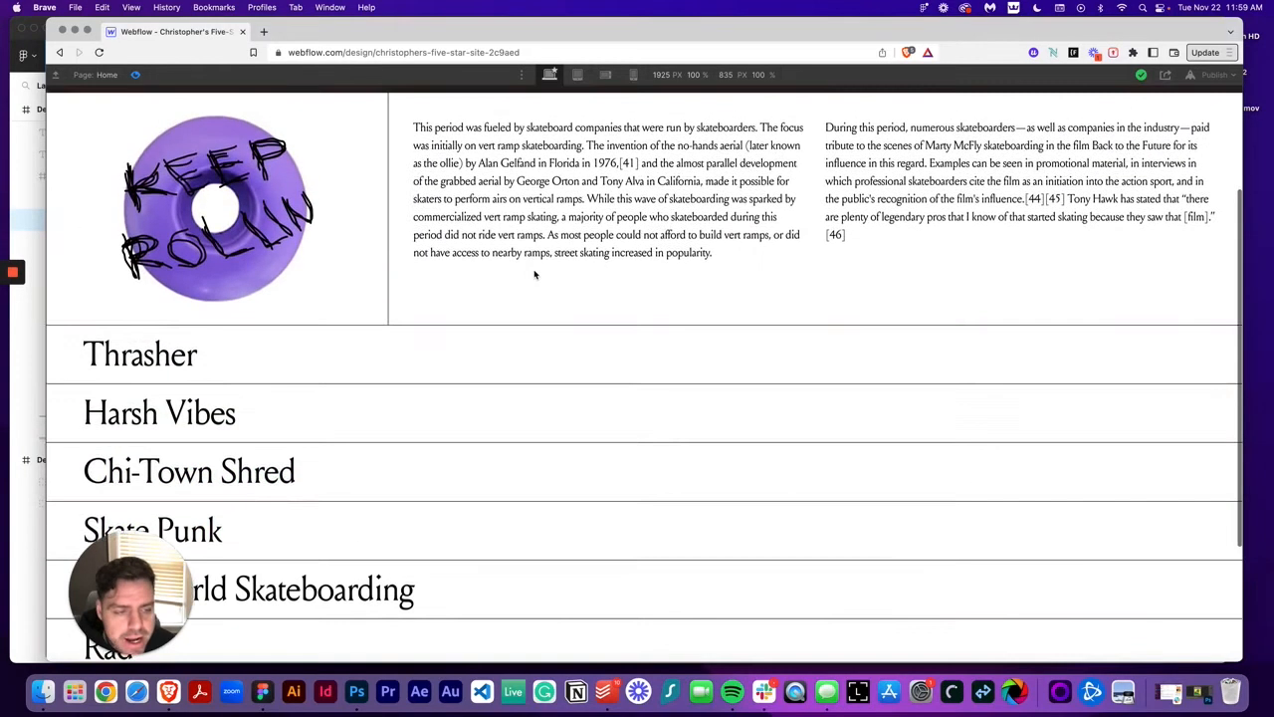
{"action": "scroll", "coordinate": [529, 273], "scroll_direction": "down", "scroll_amount": 3}
{"action": "scroll", "coordinate": [455, 438], "scroll_direction": "up", "scroll_amount": 5}
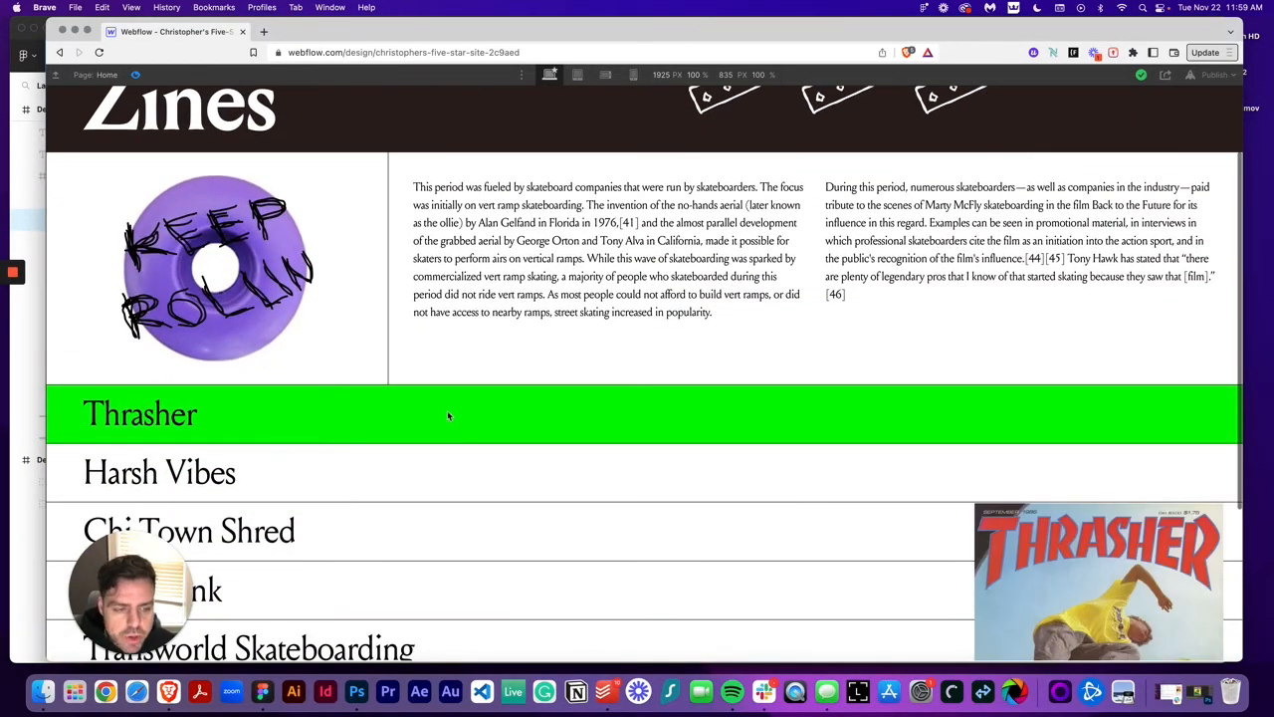
{"action": "scroll", "coordinate": [449, 417], "scroll_direction": "up", "scroll_amount": 1}
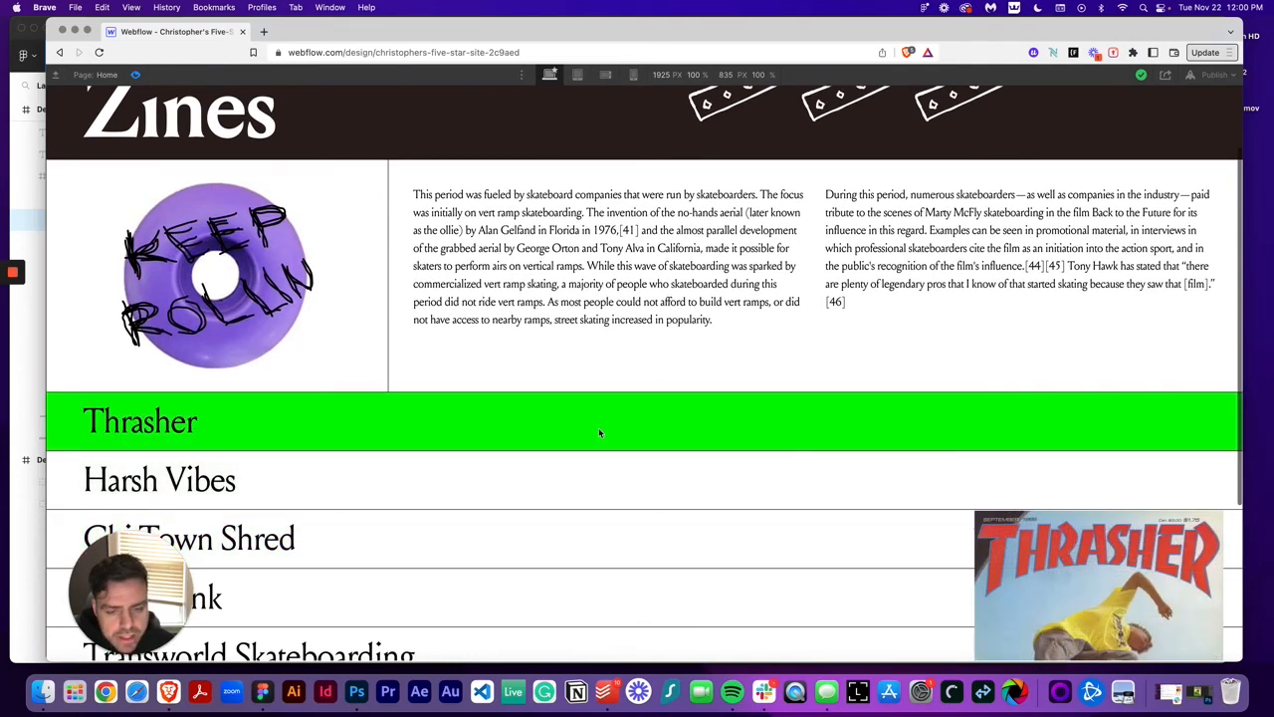
{"action": "scroll", "coordinate": [587, 430], "scroll_direction": "down", "scroll_amount": 1}
{"action": "scroll", "coordinate": [428, 453], "scroll_direction": "down", "scroll_amount": 4}
{"action": "scroll", "coordinate": [438, 461], "scroll_direction": "up", "scroll_amount": 1}
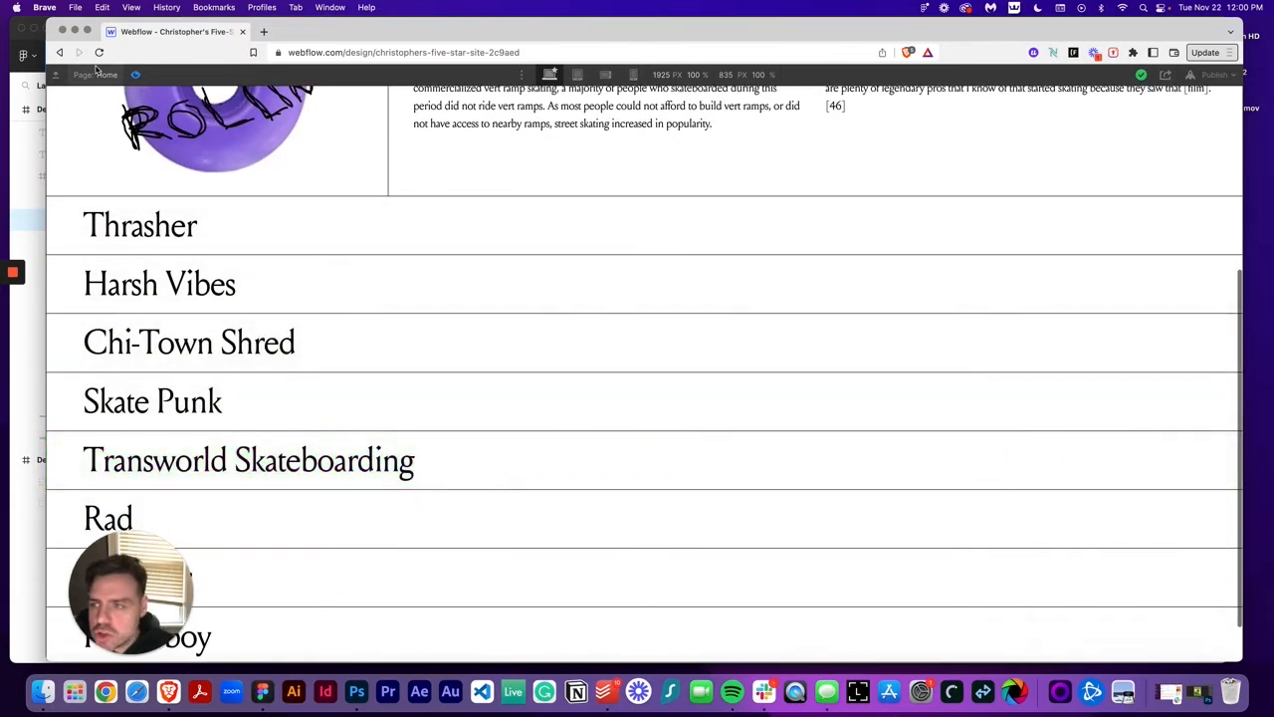
Step: Leave page preview and anchor the absolutely positioned zine-img_wrapper along the top, with 0% top, left and right offsets
{"action": "left_click", "coordinate": [134, 74]}
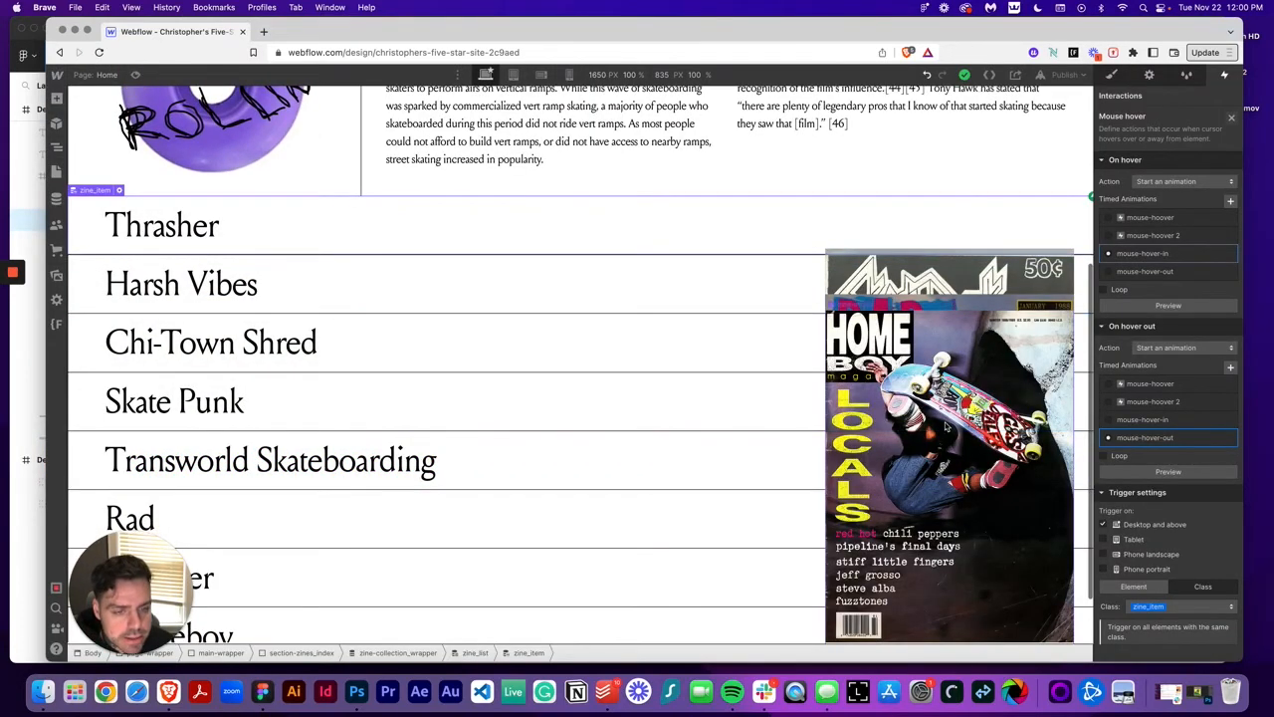
{"action": "key", "text": "h"}
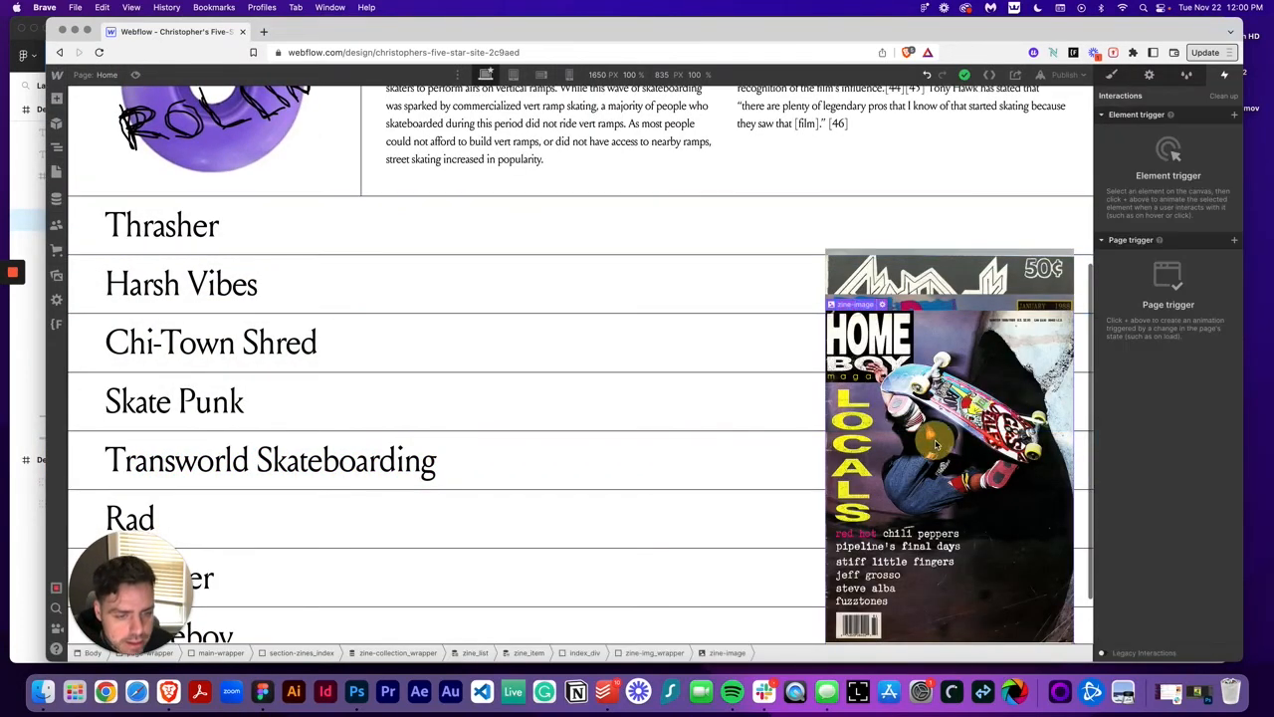
{"action": "left_click", "coordinate": [56, 146]}
{"action": "left_click", "coordinate": [171, 449]}
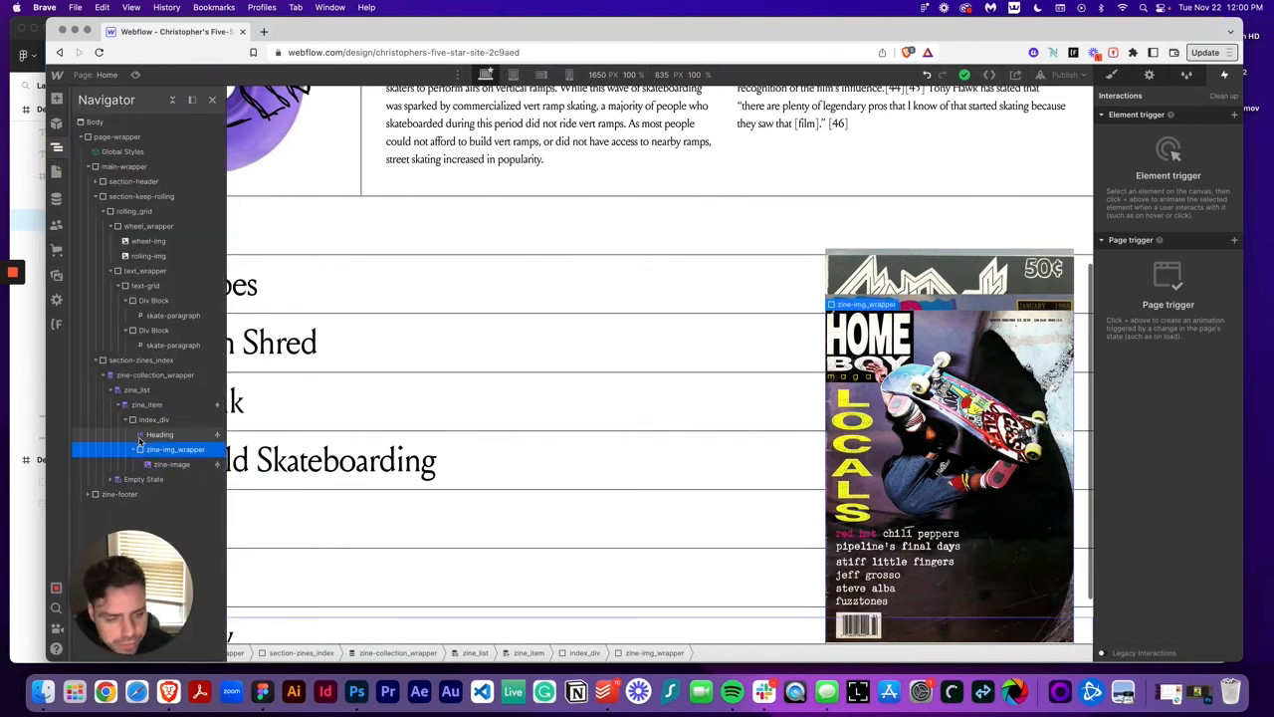
{"action": "left_click", "coordinate": [1112, 74]}
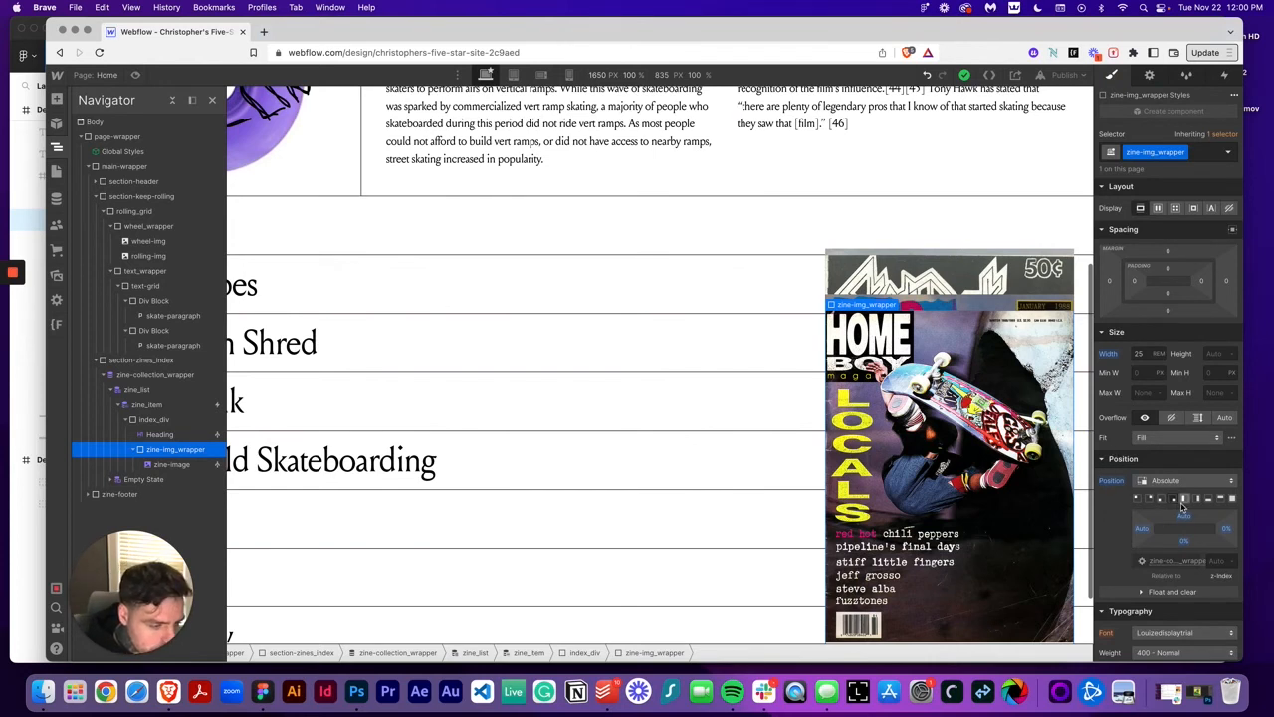
{"action": "left_click", "coordinate": [1220, 501]}
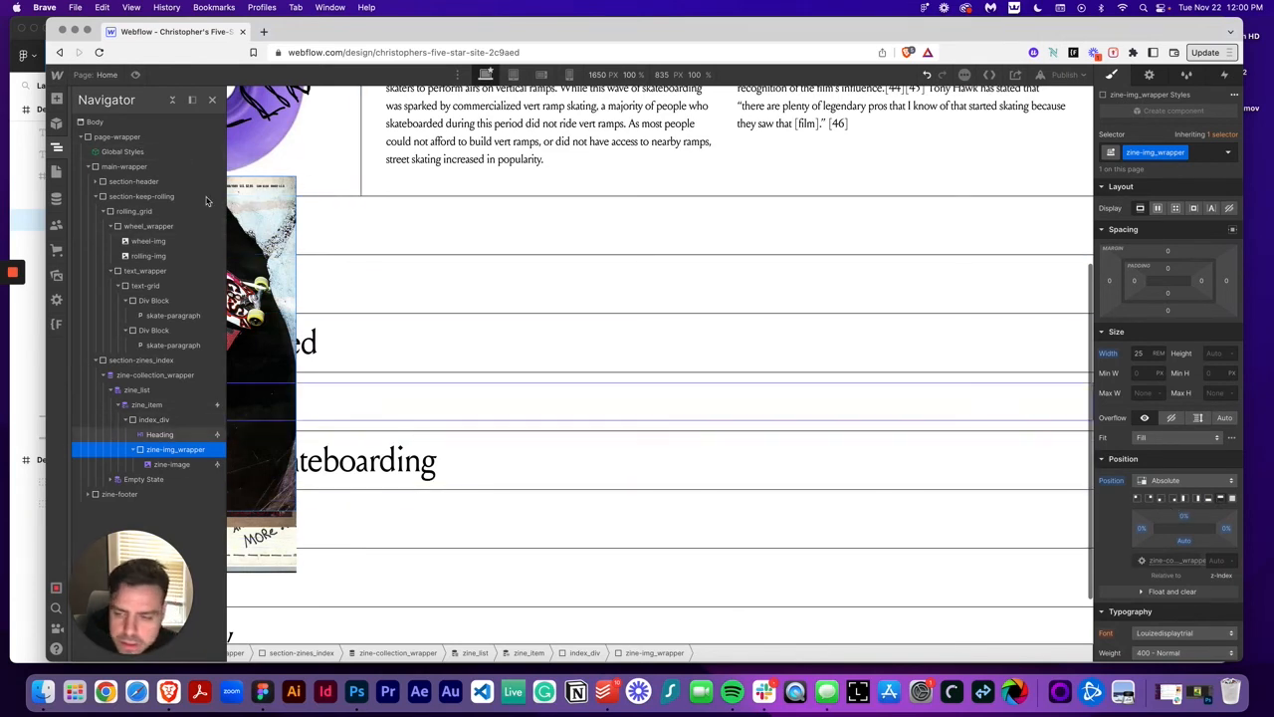
{"action": "left_click", "coordinate": [57, 149]}
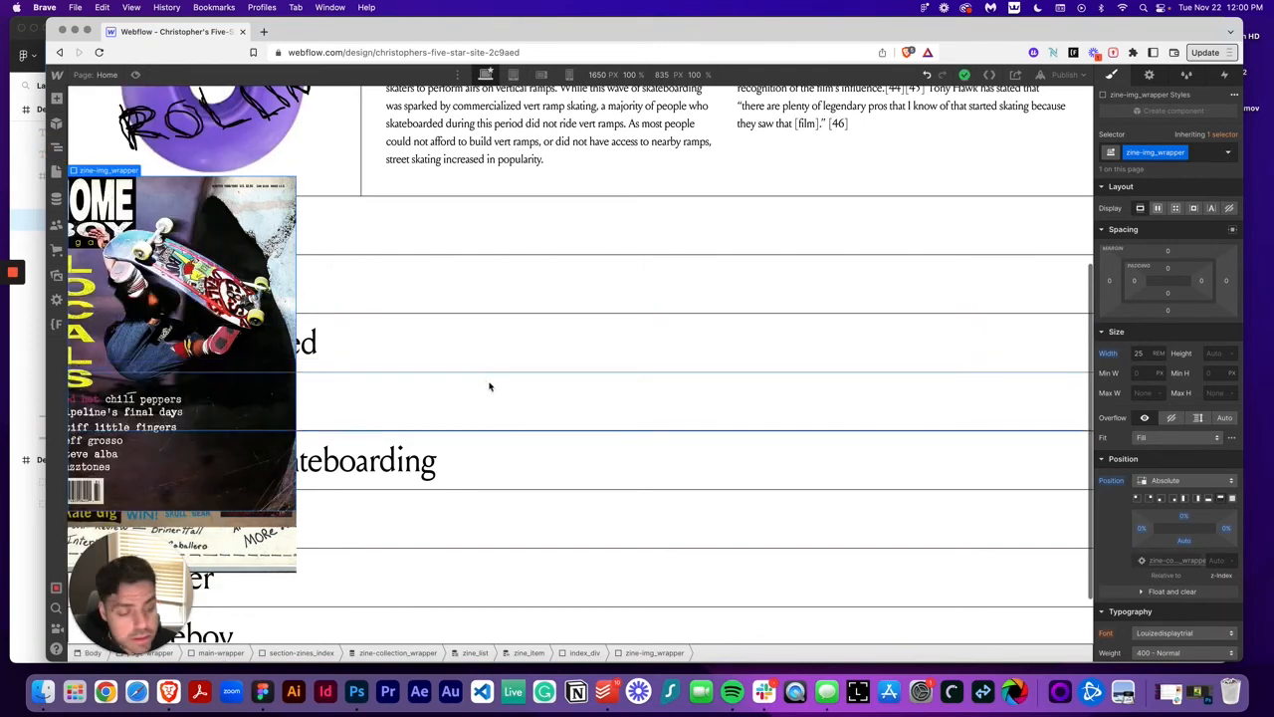
Step: Set the horizontal distance of zine-img_wrapper's Move transform to 56 rem
{"action": "scroll", "coordinate": [1165, 517], "scroll_direction": "down", "scroll_amount": 10}
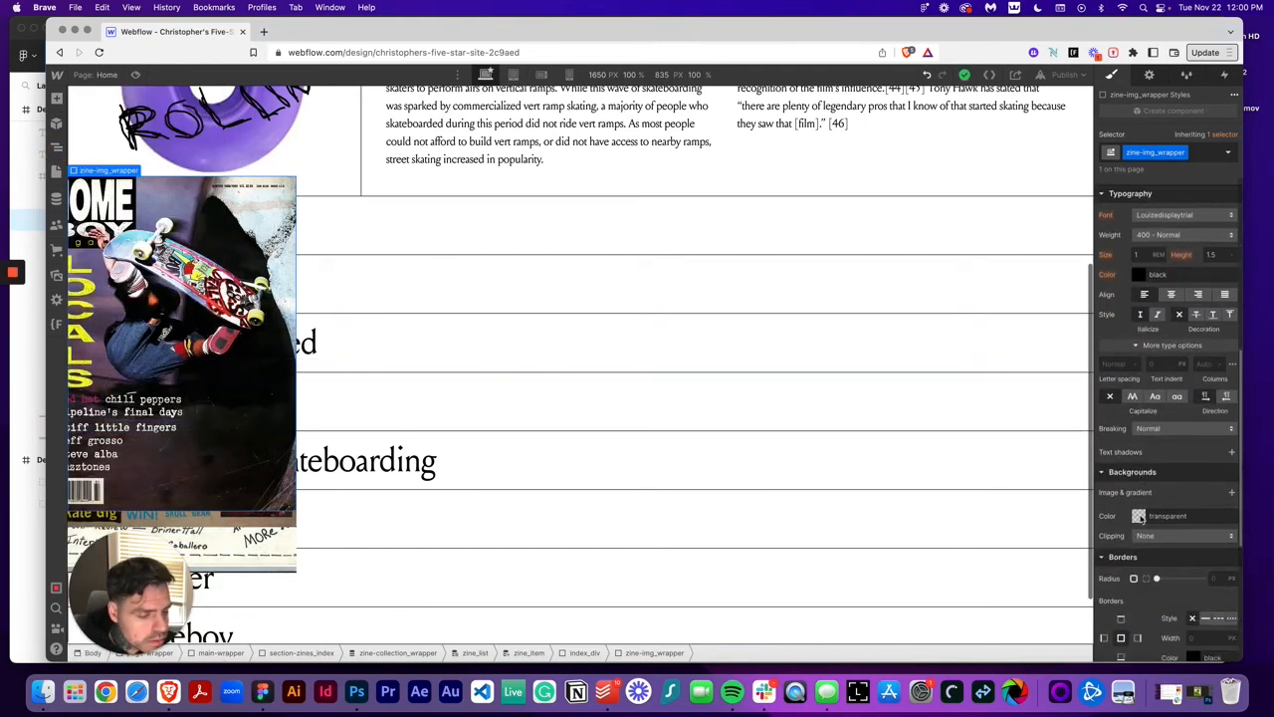
{"action": "left_click", "coordinate": [1157, 543]}
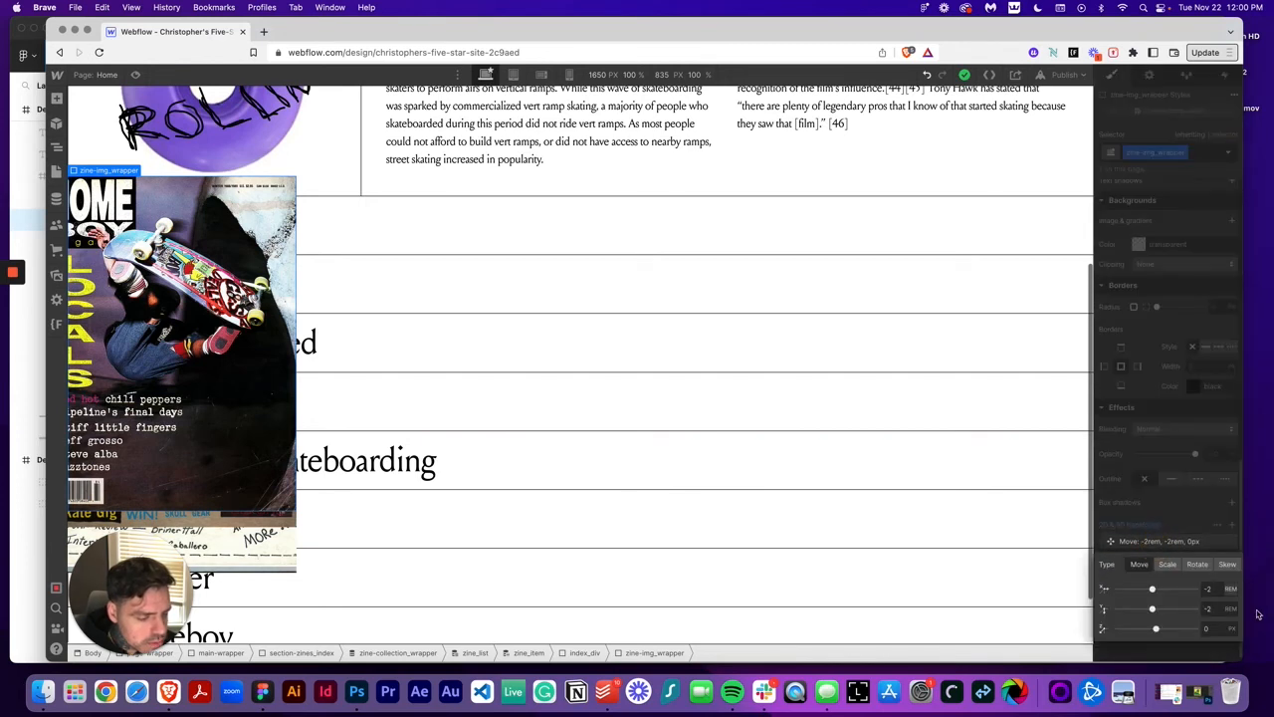
{"action": "left_click", "coordinate": [1219, 590]}
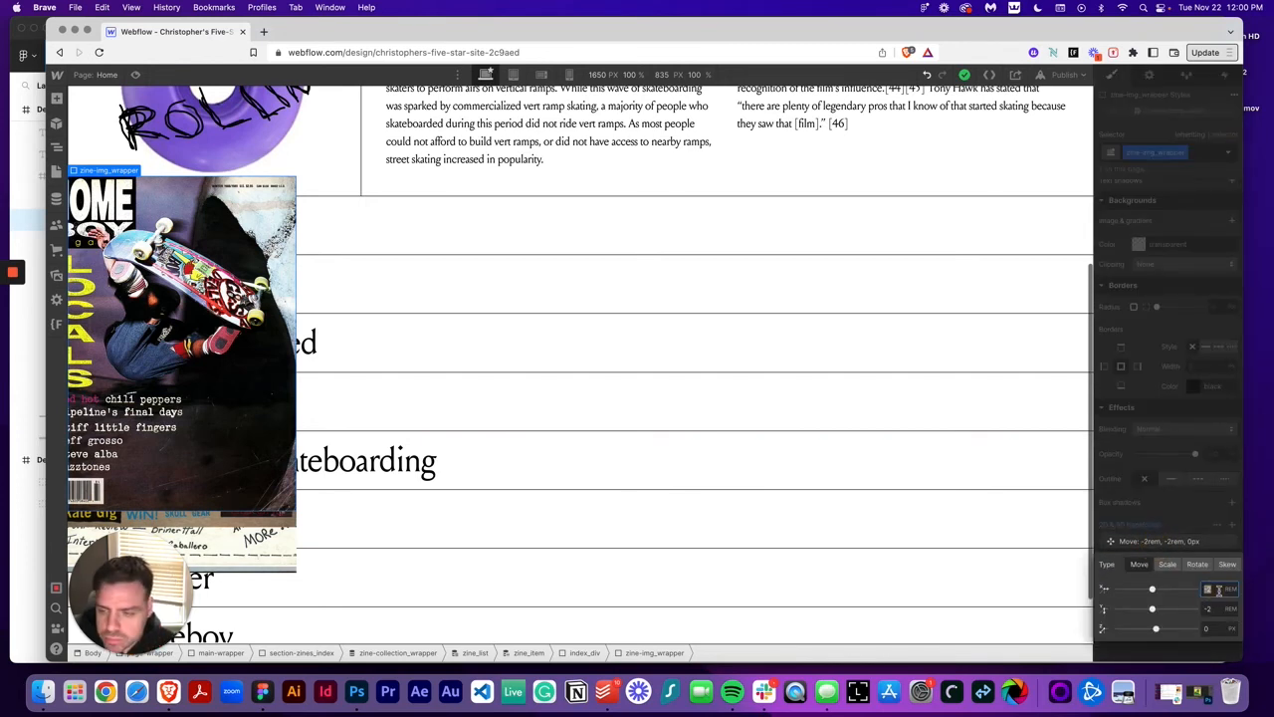
{"action": "type", "text": "1"}
{"action": "key", "text": "Up"}
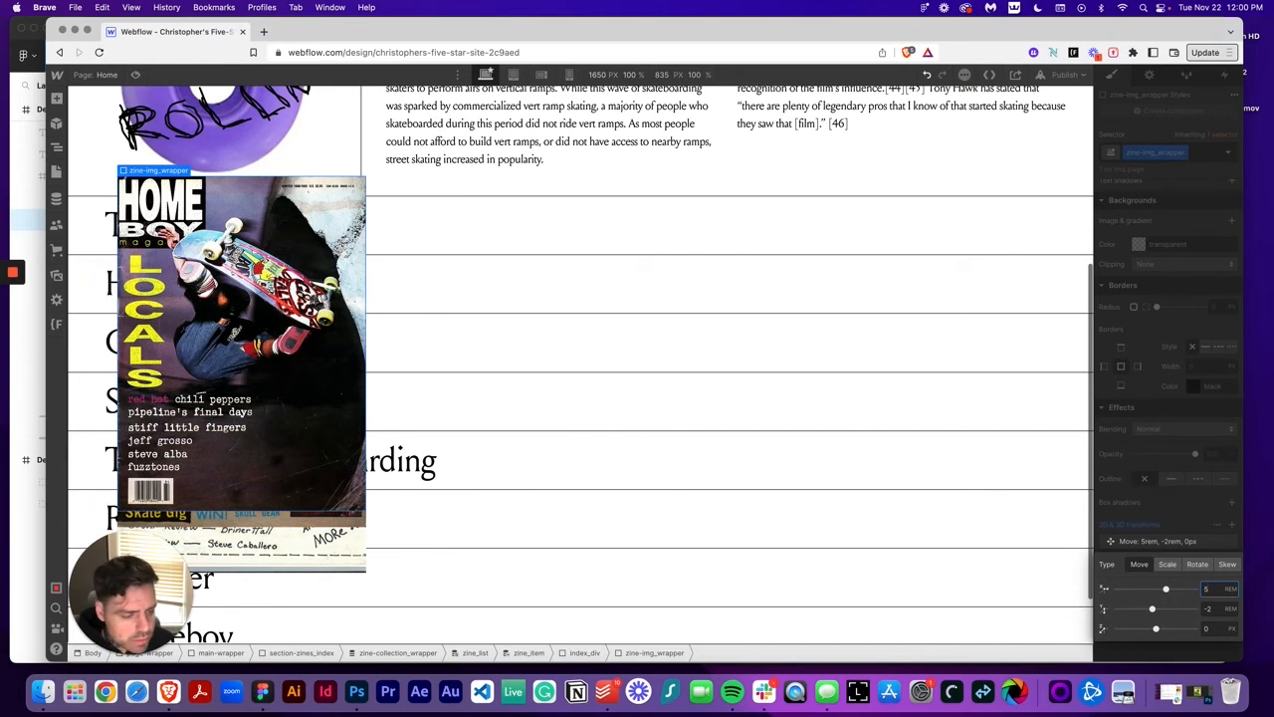
{"action": "key", "text": "Up"}
{"action": "key", "text": "Up"}
{"action": "key", "text": "Up"}
{"action": "key", "text": "Up"}
{"action": "key", "text": "Up"}
{"action": "key", "text": "Up"}
{"action": "key", "text": "Up"}
{"action": "key", "text": "Up"}
{"action": "key", "text": "Up"}
{"action": "key", "text": "Up"}
{"action": "key", "text": "Up"}
{"action": "key", "text": "Up"}
{"action": "key", "text": "Up"}
{"action": "key", "text": "Up"}
{"action": "key", "text": "Up"}
{"action": "key", "text": "Up"}
{"action": "key", "text": "Up"}
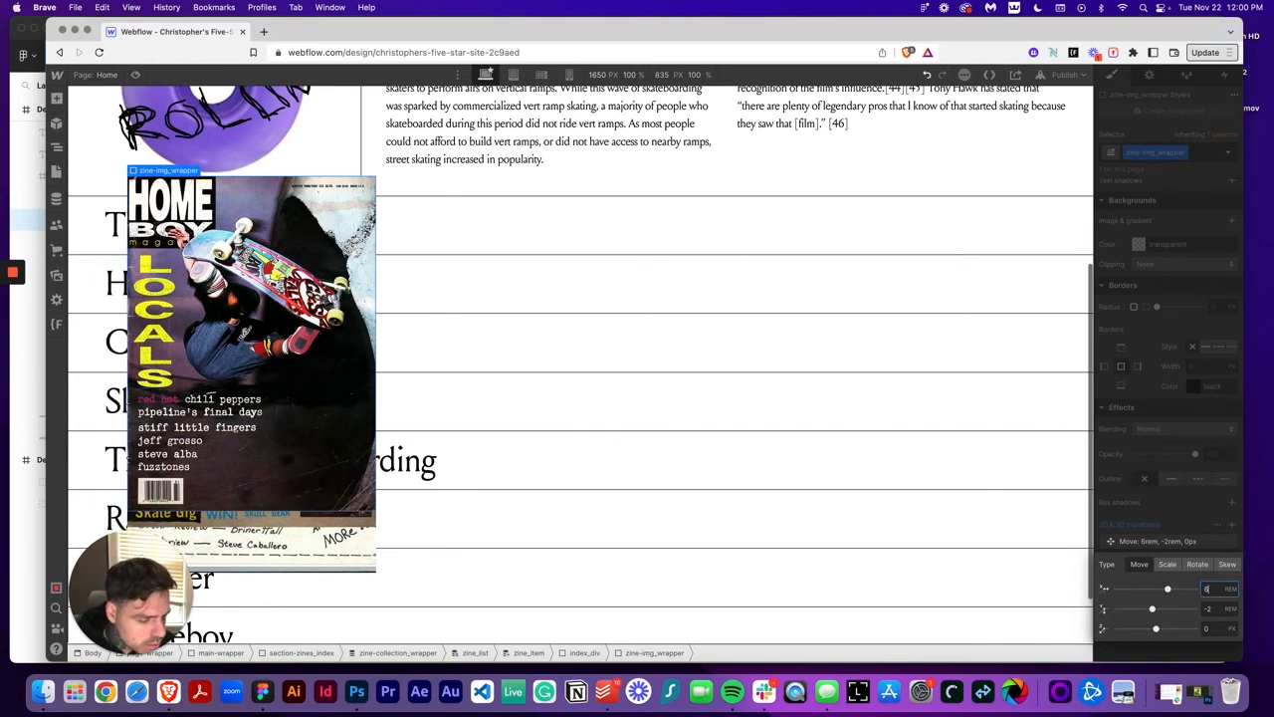
{"action": "key", "text": "Up"}
{"action": "key", "text": "Up"}
{"action": "key", "text": "Up"}
{"action": "key", "text": "Up"}
{"action": "key", "text": "Up"}
{"action": "key", "text": "Up"}
{"action": "key", "text": "Up"}
{"action": "key", "text": "Up"}
{"action": "key", "text": "Up"}
{"action": "key", "text": "Up"}
{"action": "key", "text": "Up"}
{"action": "key", "text": "Up"}
{"action": "key", "text": "Up"}
{"action": "key", "text": "Up"}
{"action": "key", "text": "Up"}
{"action": "key", "text": "Up"}
{"action": "key", "text": "Up"}
{"action": "key", "text": "Up"}
{"action": "key", "text": "Up"}
{"action": "key", "text": "Up"}
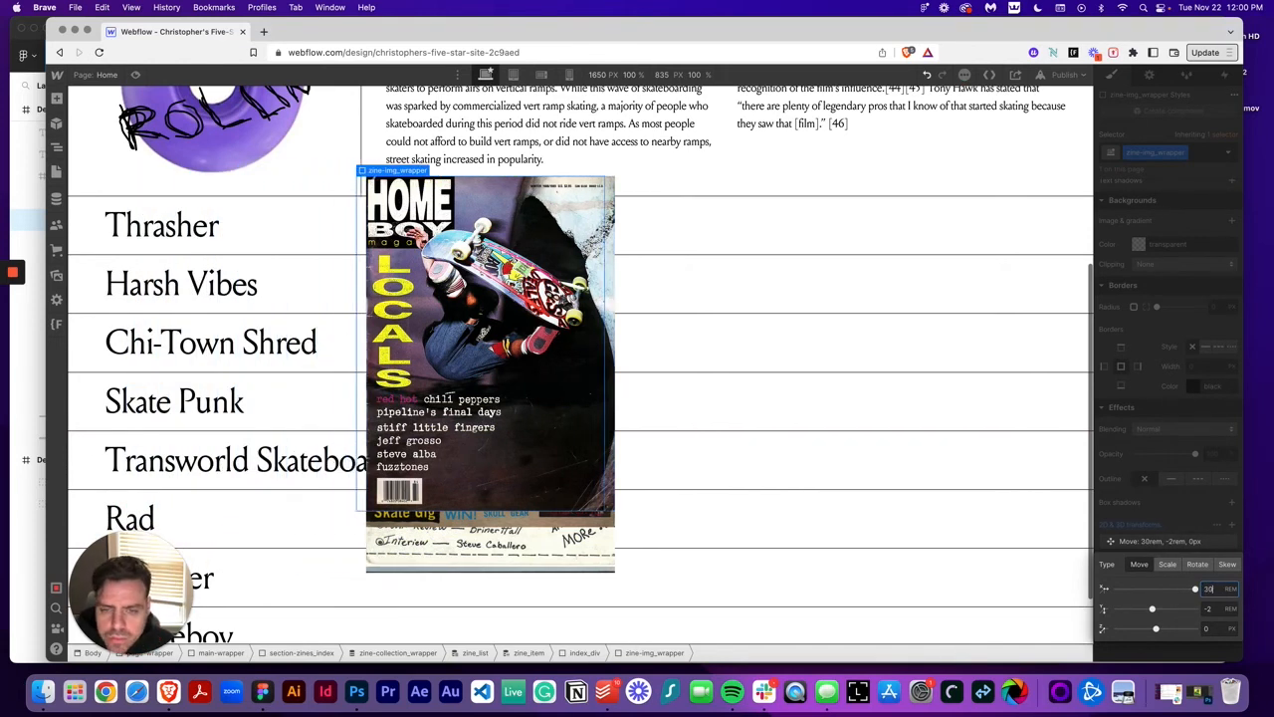
{"action": "key", "text": "Up"}
{"action": "key", "text": "Up"}
{"action": "key", "text": "Up"}
{"action": "key", "text": "Up"}
{"action": "key", "text": "Up"}
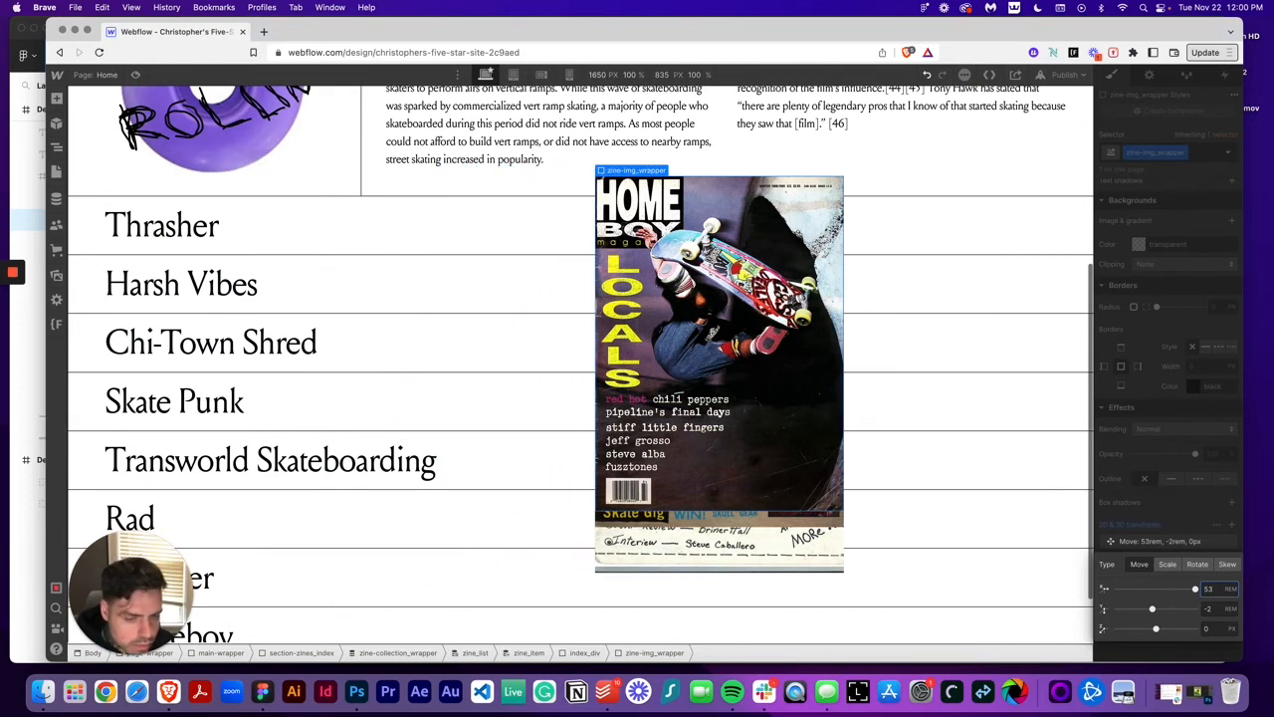
{"action": "key", "text": "Up"}
{"action": "key", "text": "Up"}
{"action": "key", "text": "Up"}
Step: Set the vertical distance of zine-img_wrapper's Move transform to 4 rem
{"action": "left_click", "coordinate": [1219, 608]}
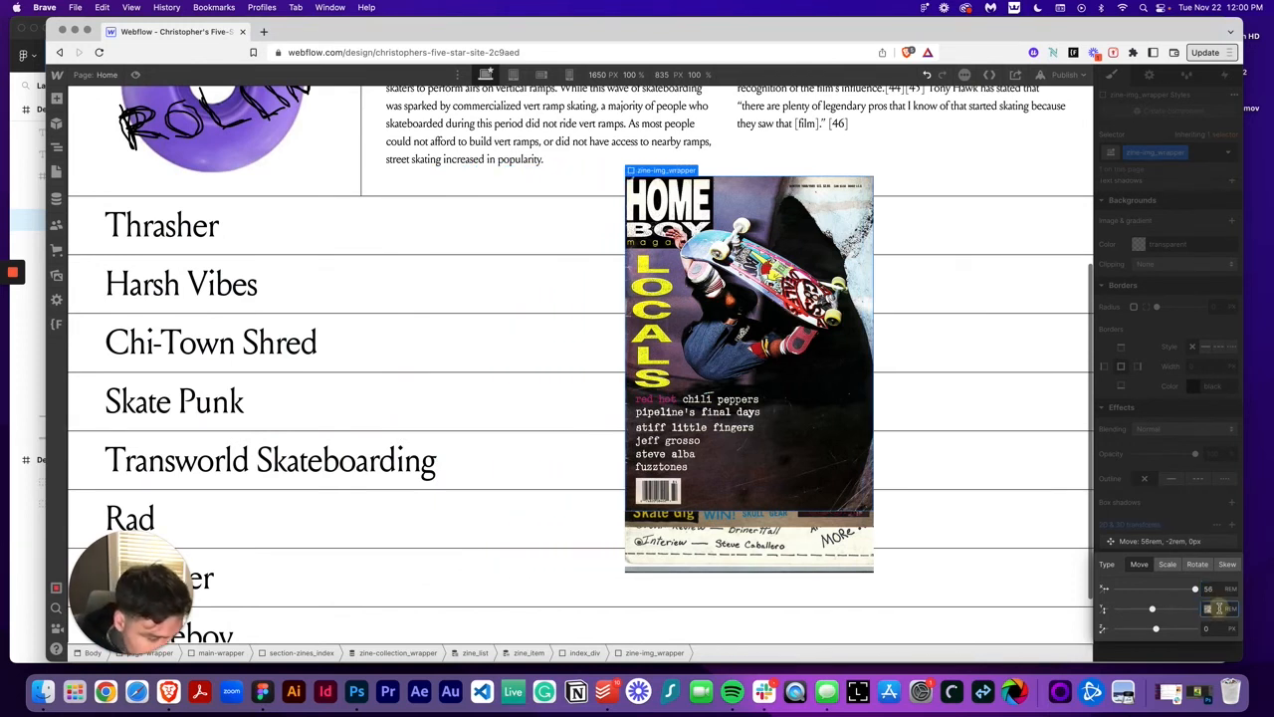
{"action": "key", "text": "Down"}
{"action": "key", "text": "Up"}
{"action": "key", "text": "Up"}
{"action": "key", "text": "Up"}
{"action": "key", "text": "Up"}
{"action": "key", "text": "Up"}
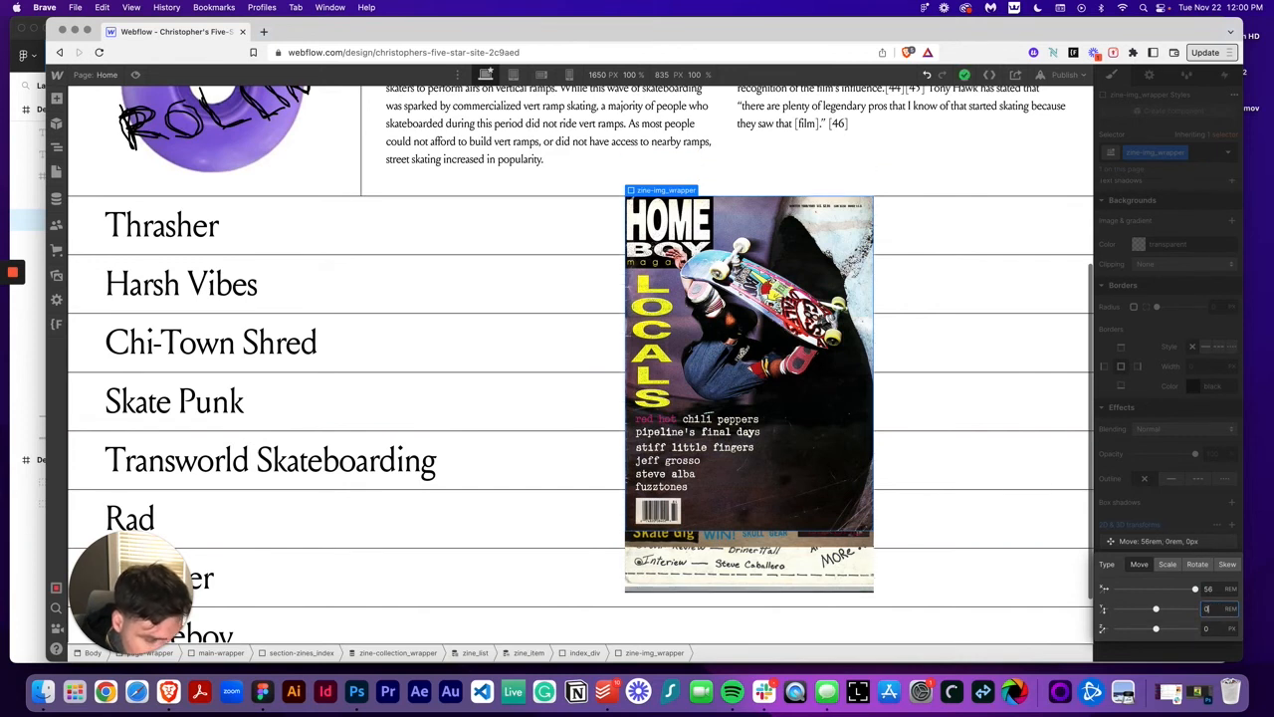
{"action": "key", "text": "Up"}
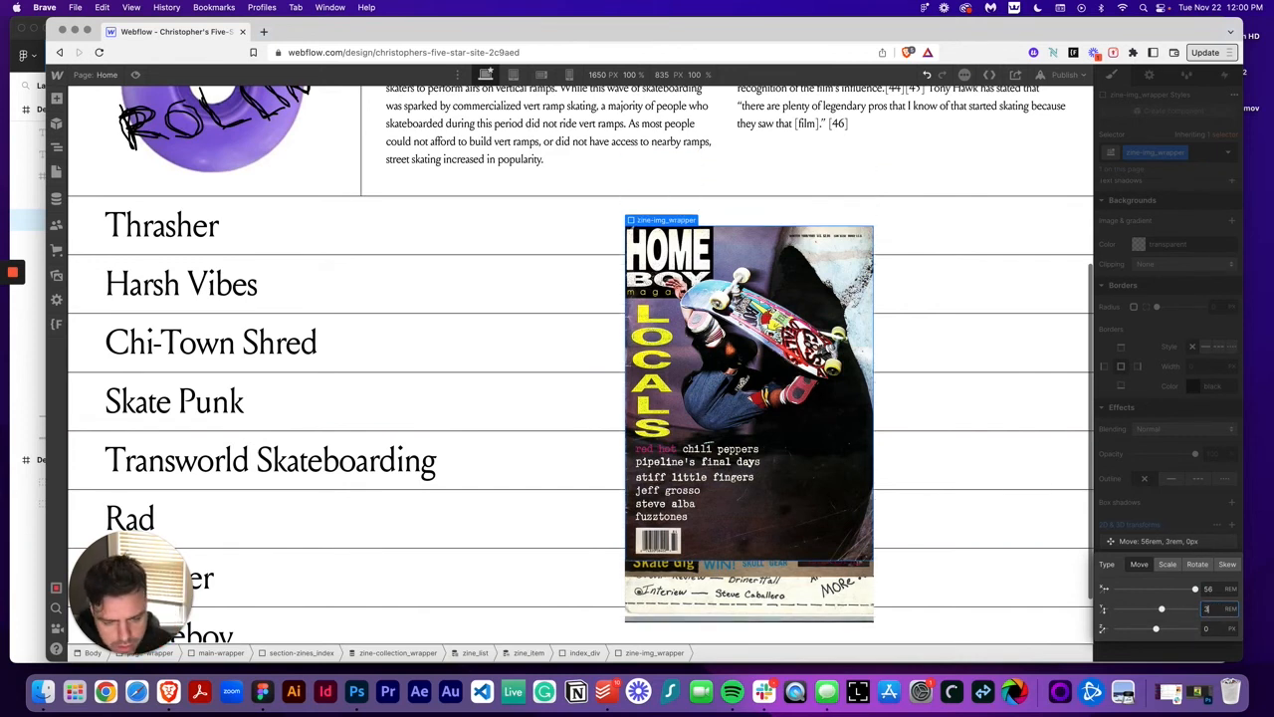
{"action": "key", "text": "Up"}
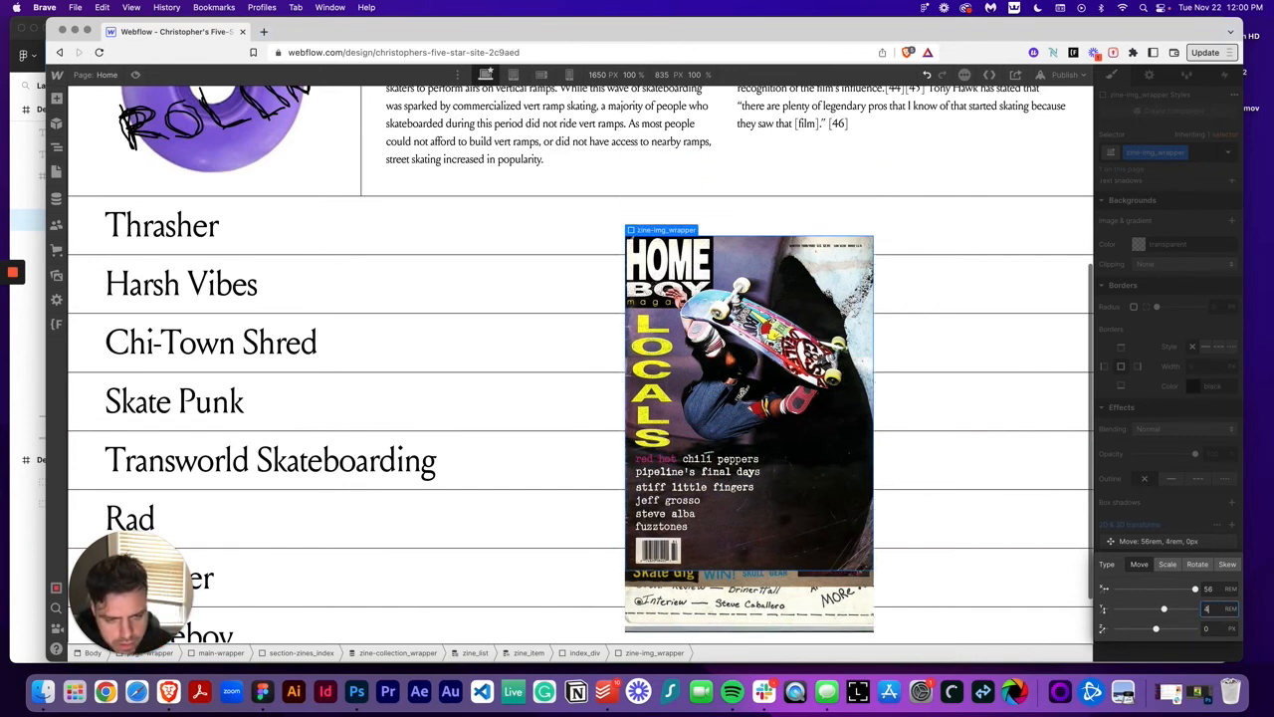
{"action": "left_click", "coordinate": [1184, 515]}
Step: Preview the repositioned zine covers and compare their placement with the design in Figma
{"action": "left_click", "coordinate": [135, 74]}
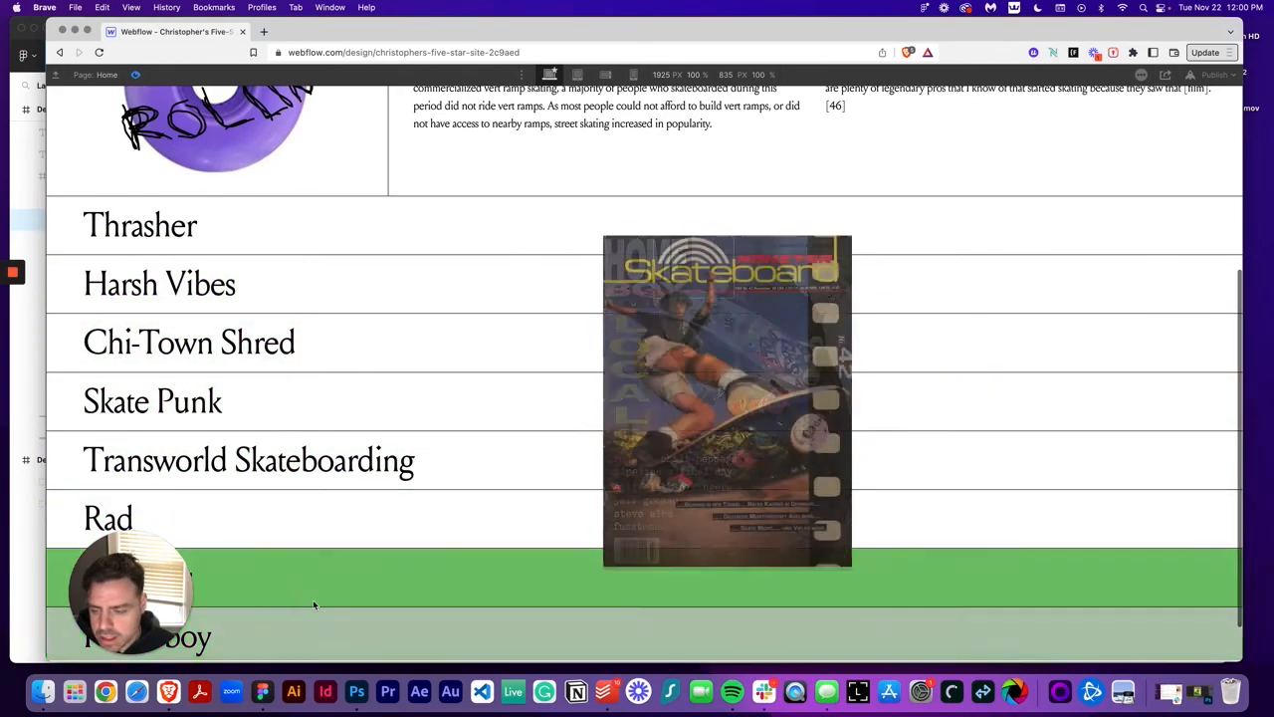
{"action": "scroll", "coordinate": [355, 400], "scroll_direction": "down", "scroll_amount": 1}
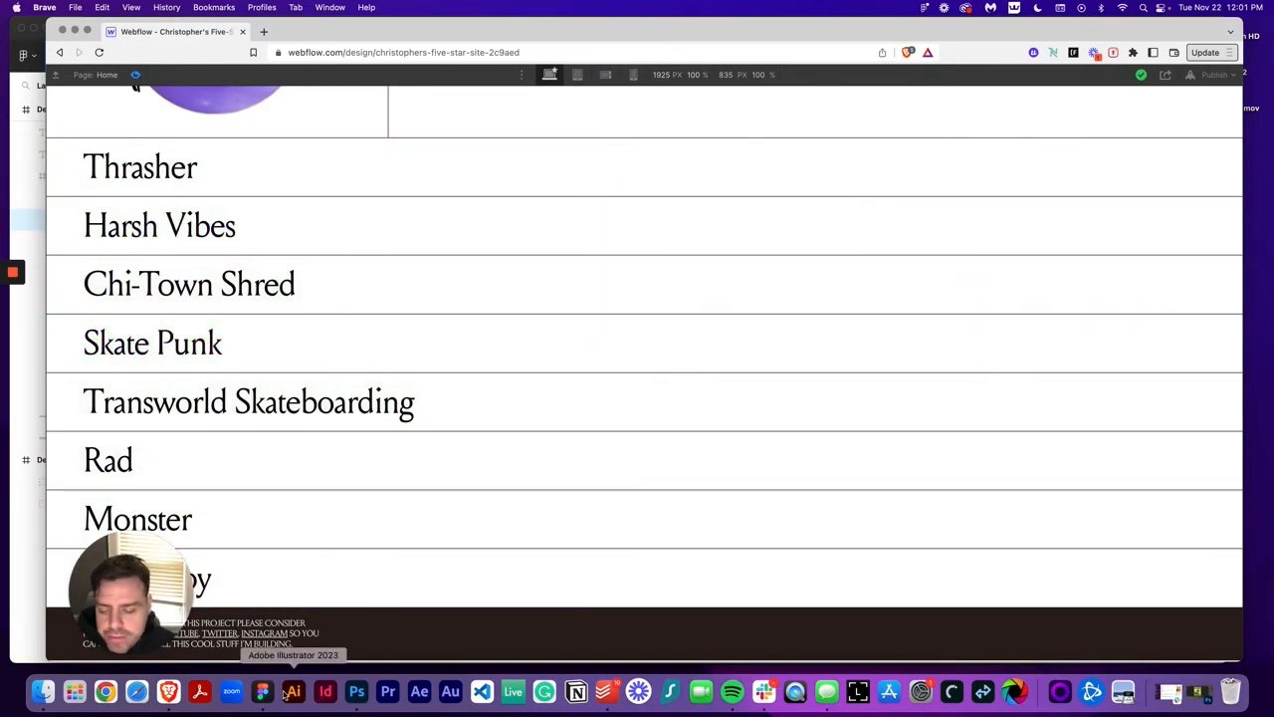
{"action": "left_click", "coordinate": [262, 692]}
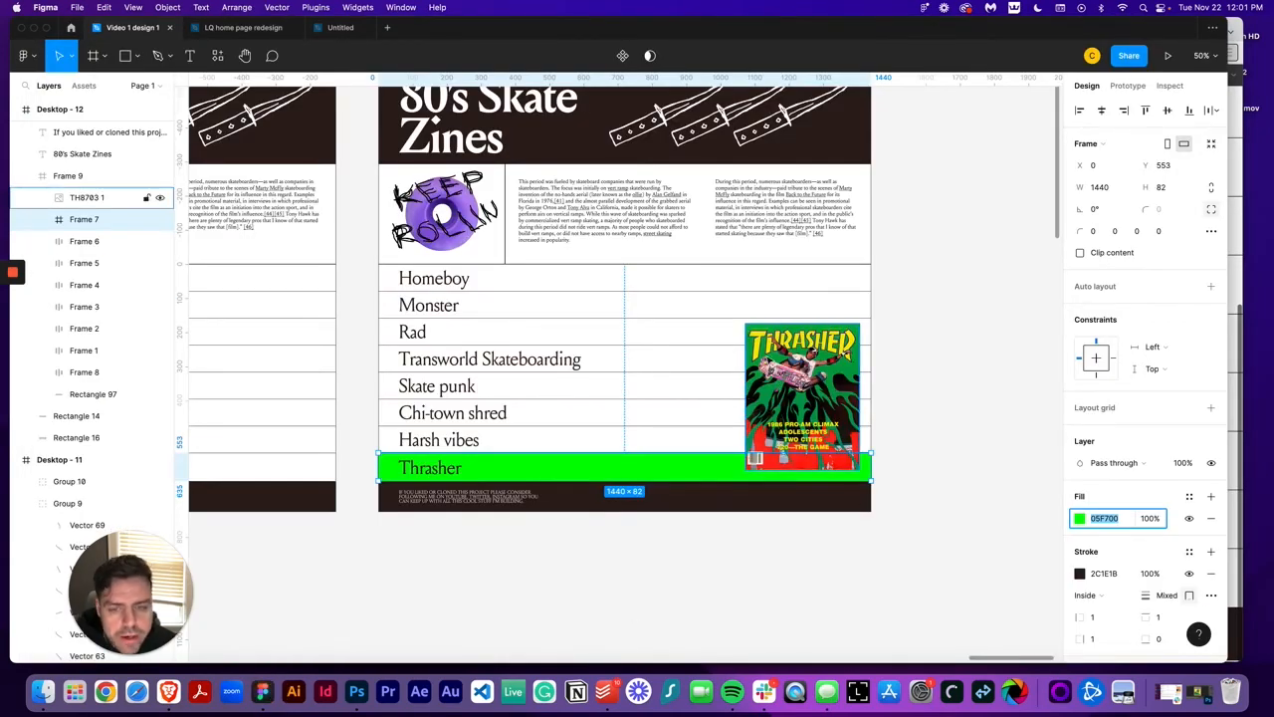
{"action": "left_click", "coordinate": [172, 691]}
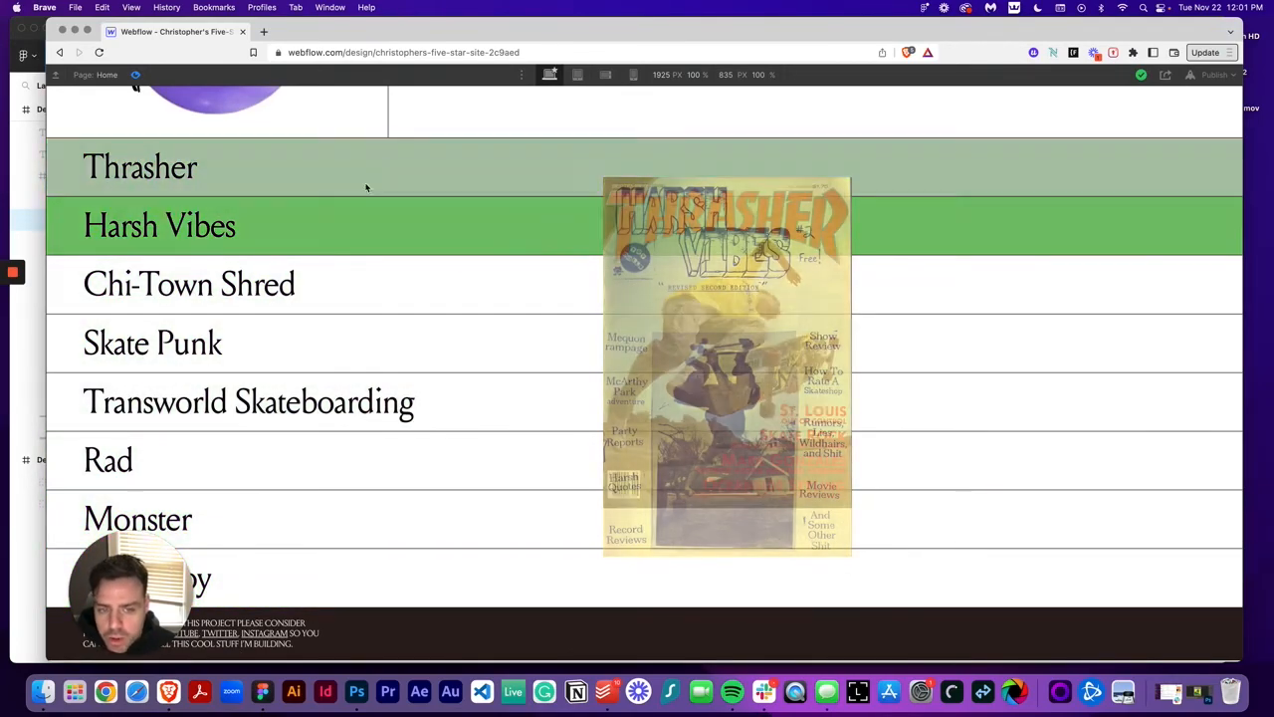
Step: Check the position of the zine covers on row hover across the whole index in page preview
{"action": "scroll", "coordinate": [350, 197], "scroll_direction": "up", "scroll_amount": 1}
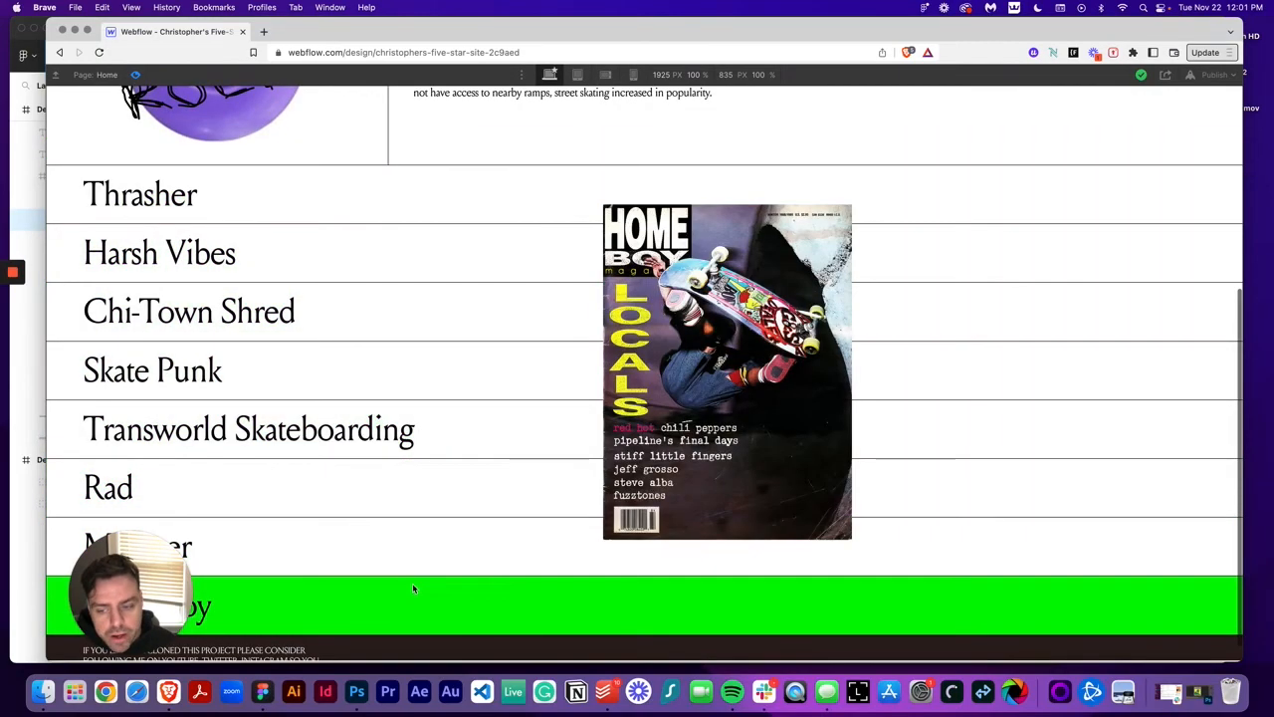
{"action": "scroll", "coordinate": [413, 576], "scroll_direction": "up", "scroll_amount": 2}
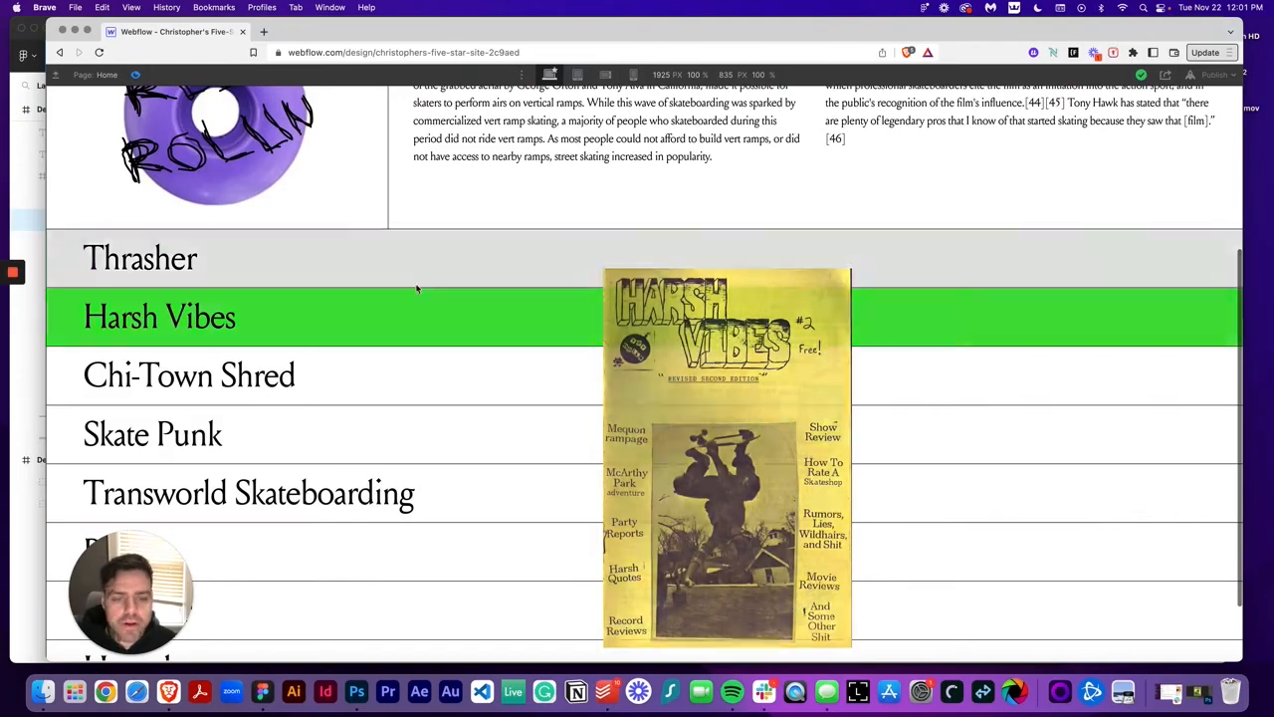
{"action": "scroll", "coordinate": [401, 276], "scroll_direction": "up", "scroll_amount": 5}
{"action": "scroll", "coordinate": [406, 303], "scroll_direction": "down", "scroll_amount": 8}
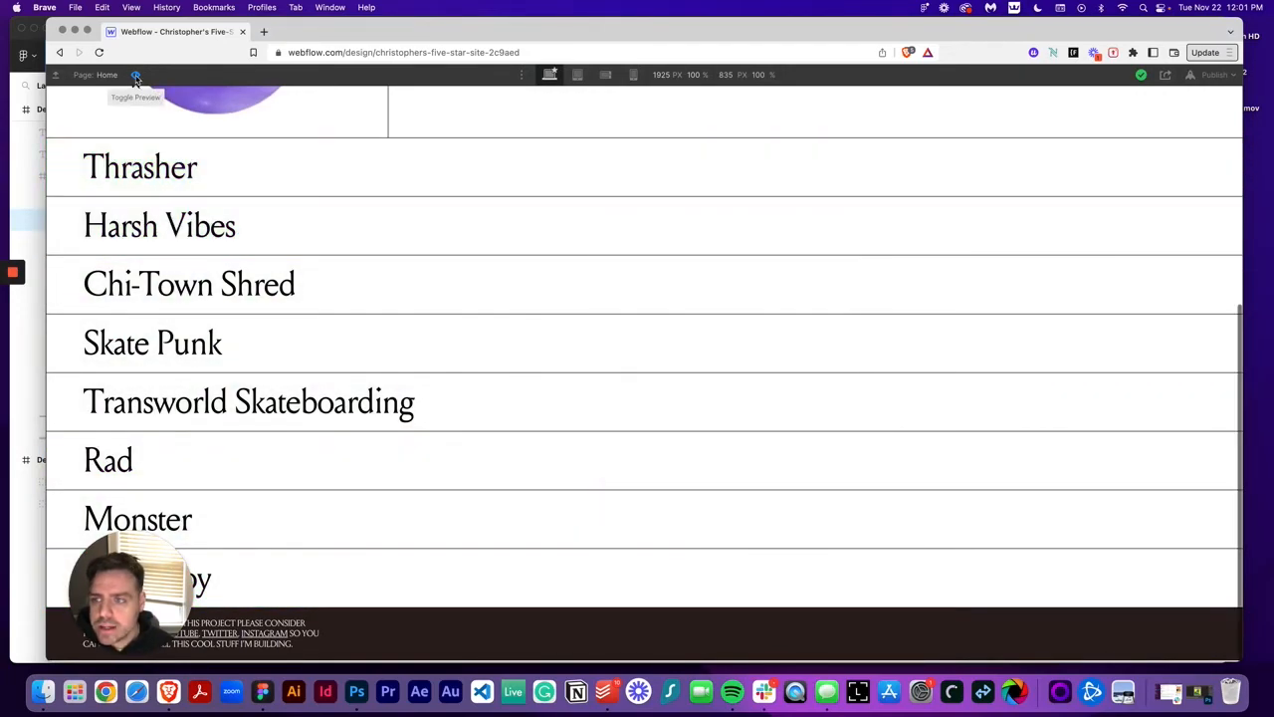
Step: Leave the preview, publish the site to its webflow.io domain, and open the live page
{"action": "left_click", "coordinate": [135, 76]}
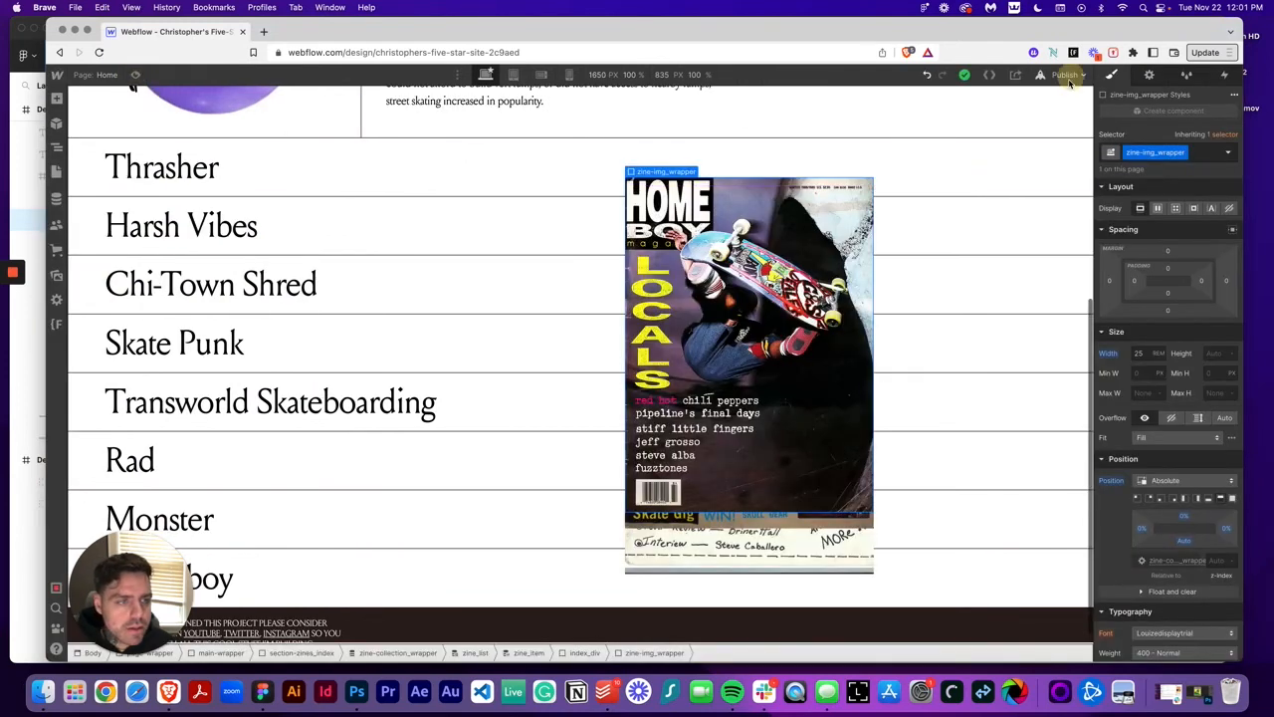
{"action": "left_click", "coordinate": [1063, 75]}
{"action": "left_click", "coordinate": [1036, 229]}
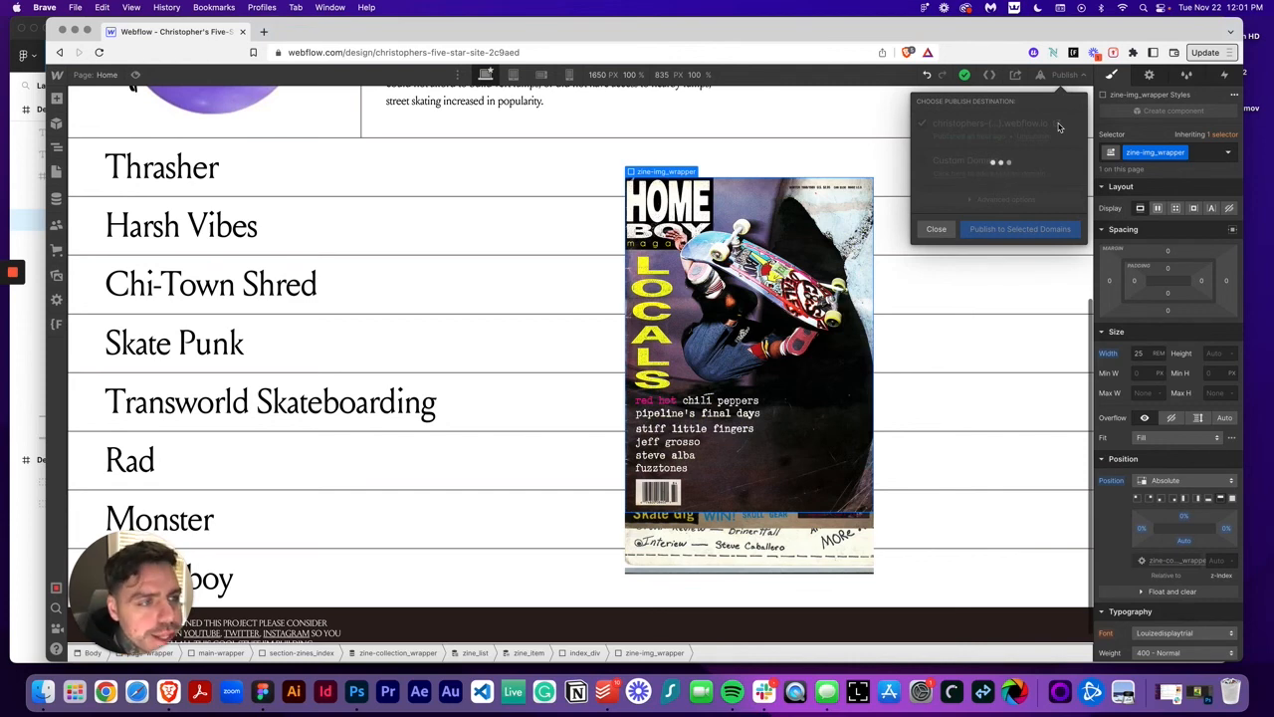
{"action": "left_click", "coordinate": [1057, 124]}
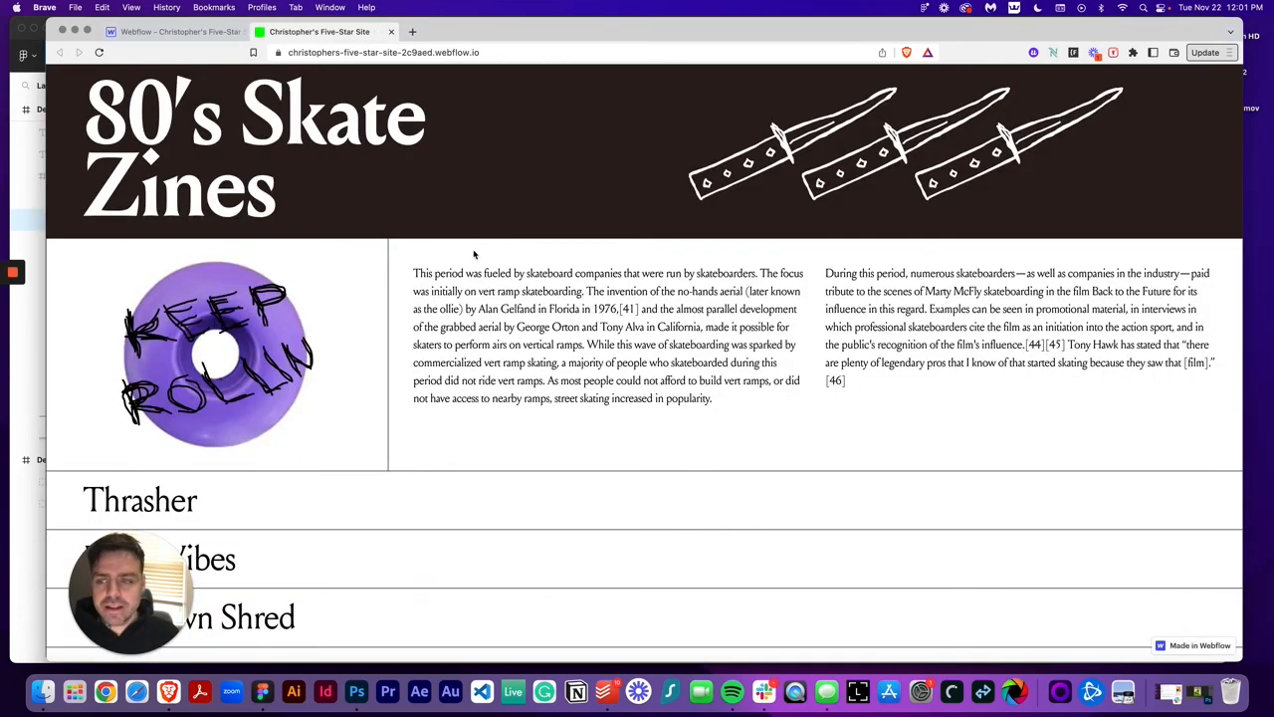
Step: Check the index row hover effects and cover placement on the live site, then return to the Designer and dismiss the publish dialog
{"action": "scroll", "coordinate": [474, 253], "scroll_direction": "down", "scroll_amount": 5}
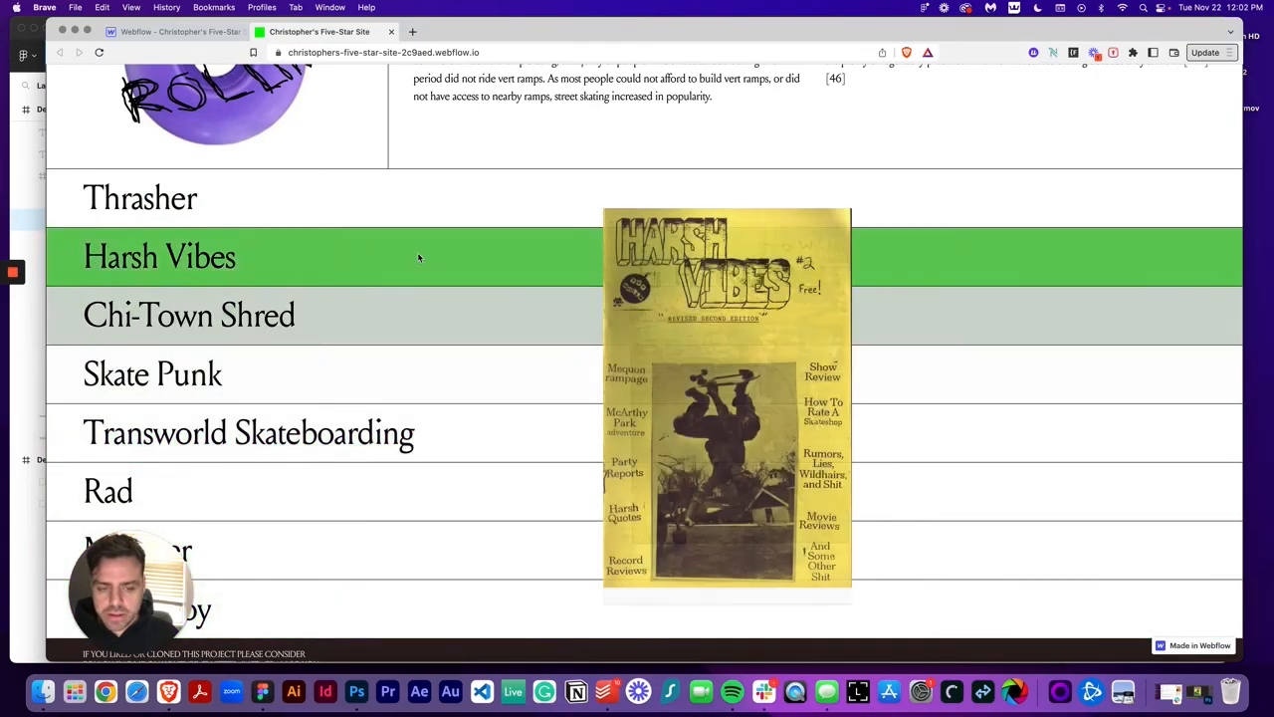
{"action": "scroll", "coordinate": [426, 378], "scroll_direction": "down", "scroll_amount": 1}
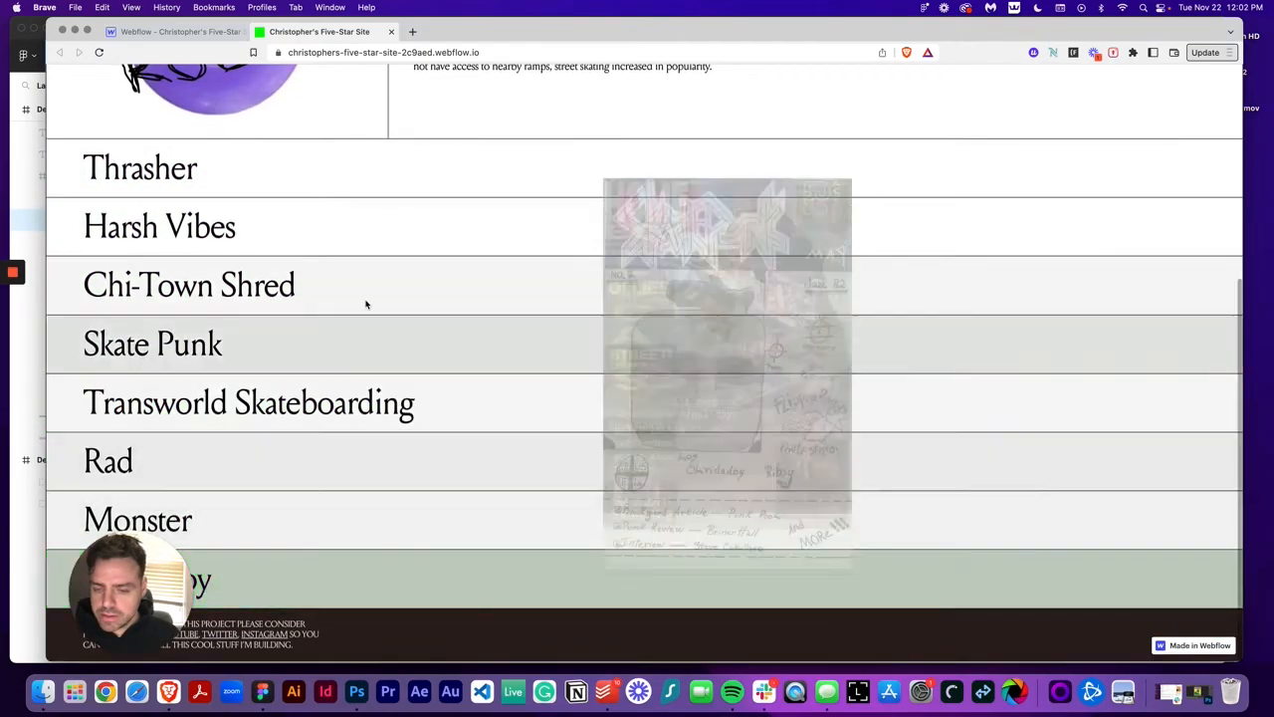
{"action": "scroll", "coordinate": [391, 406], "scroll_direction": "up", "scroll_amount": 5}
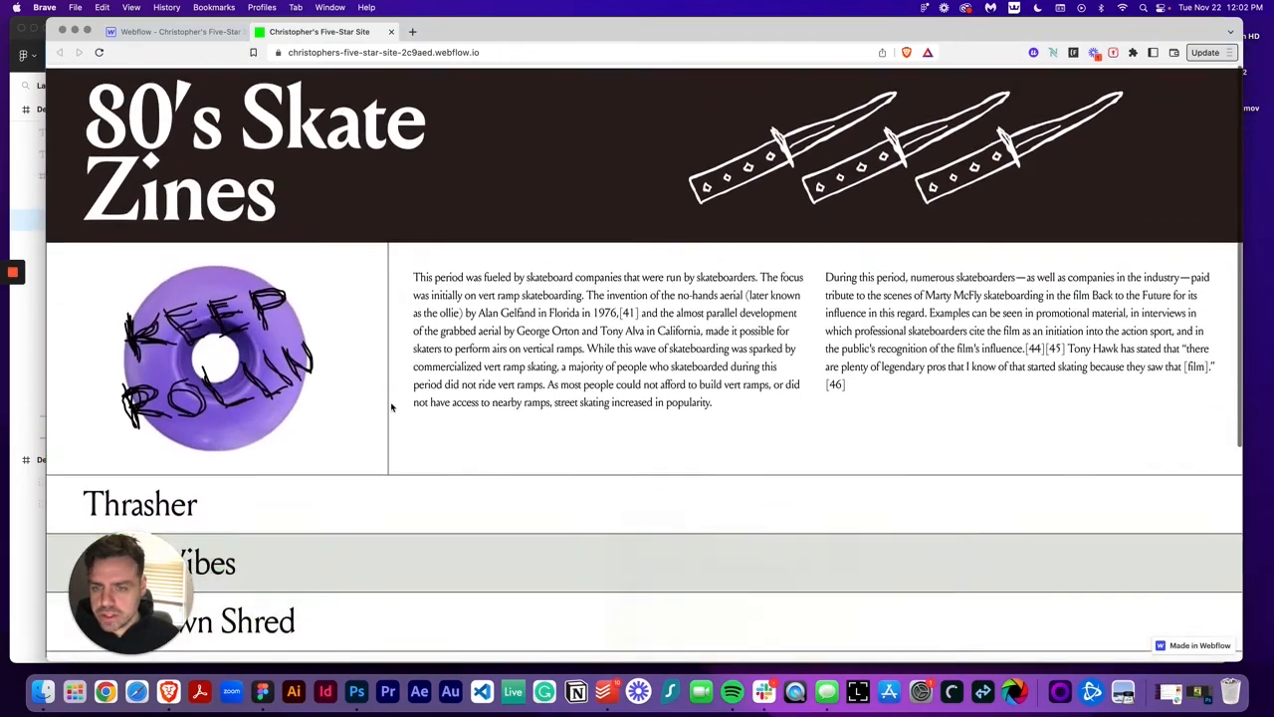
{"action": "left_click", "coordinate": [142, 32]}
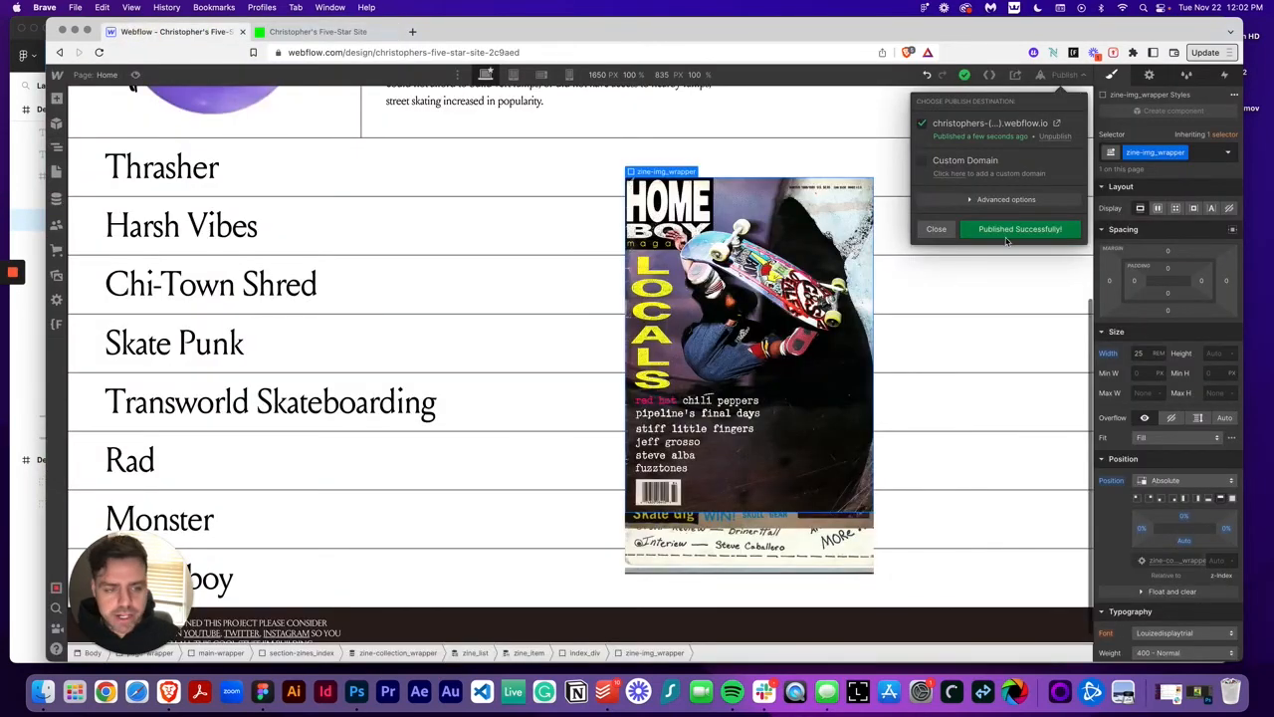
{"action": "left_click", "coordinate": [936, 229]}
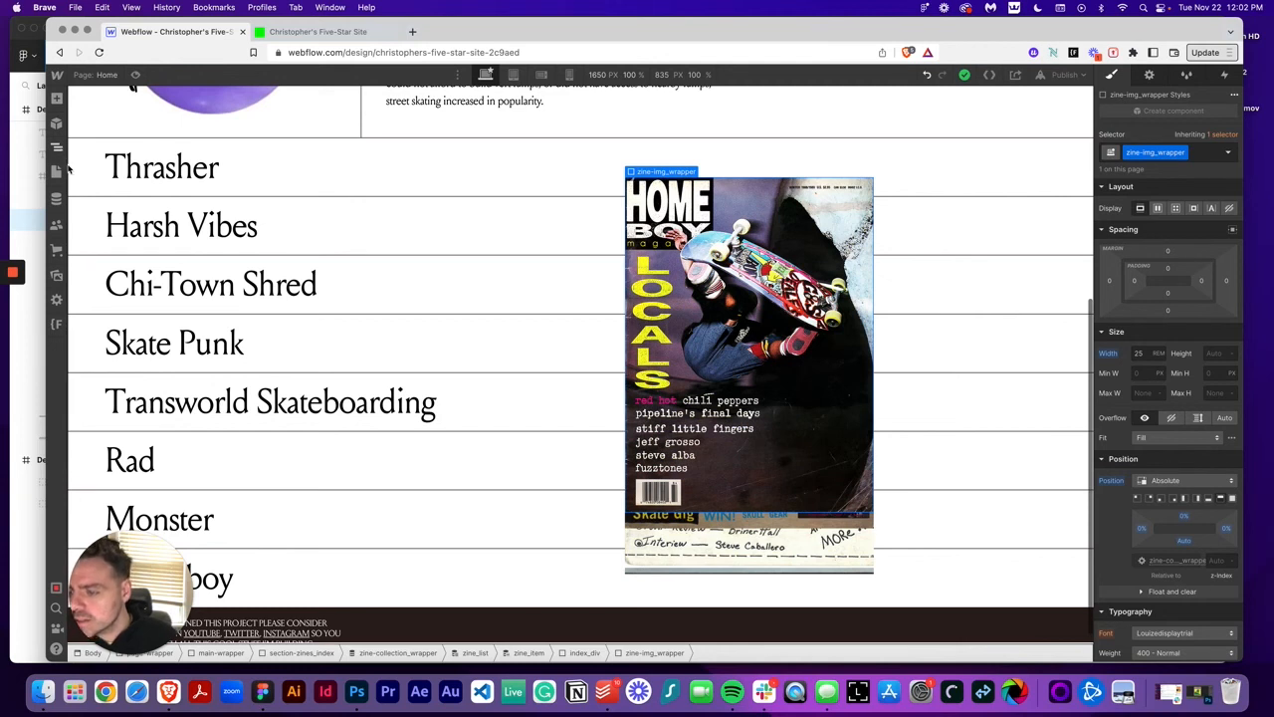
Step: In Finsweet's Fluid Design Generator, set the segments' starting root font sizes to 11, 12 and 14 px from narrowest to widest, and copy the code
{"action": "left_click", "coordinate": [56, 323]}
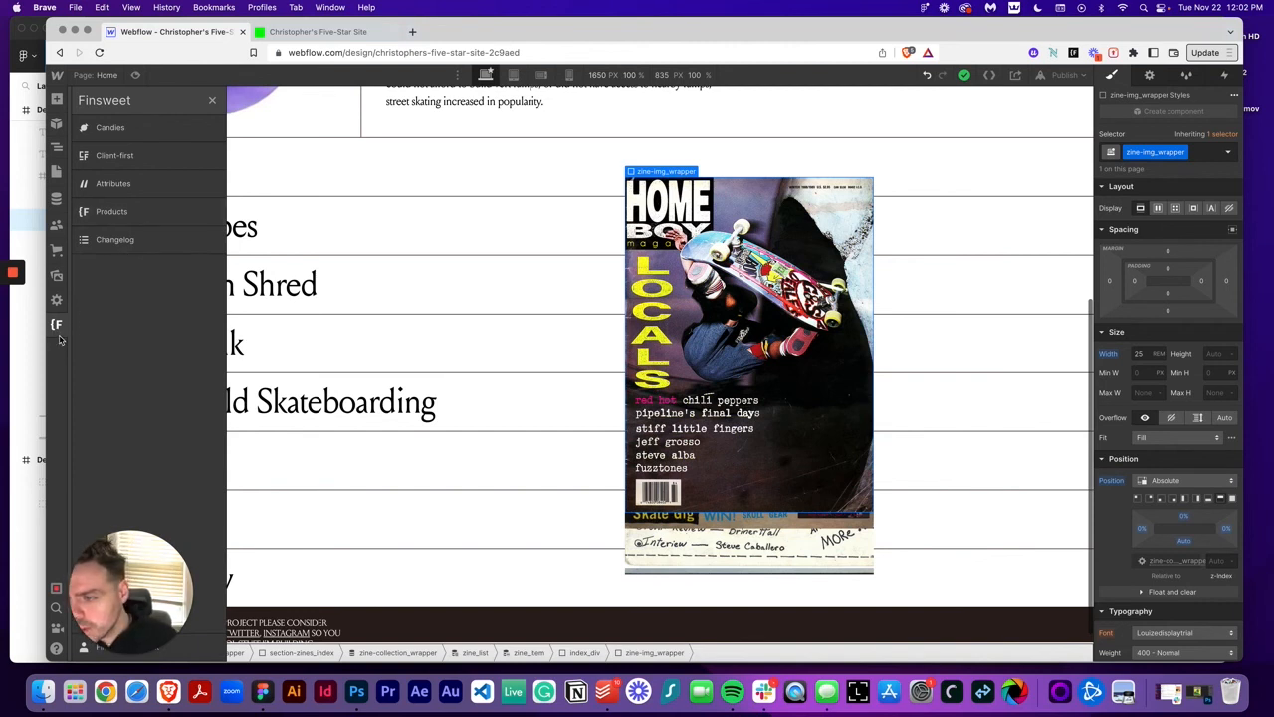
{"action": "left_click", "coordinate": [156, 151]}
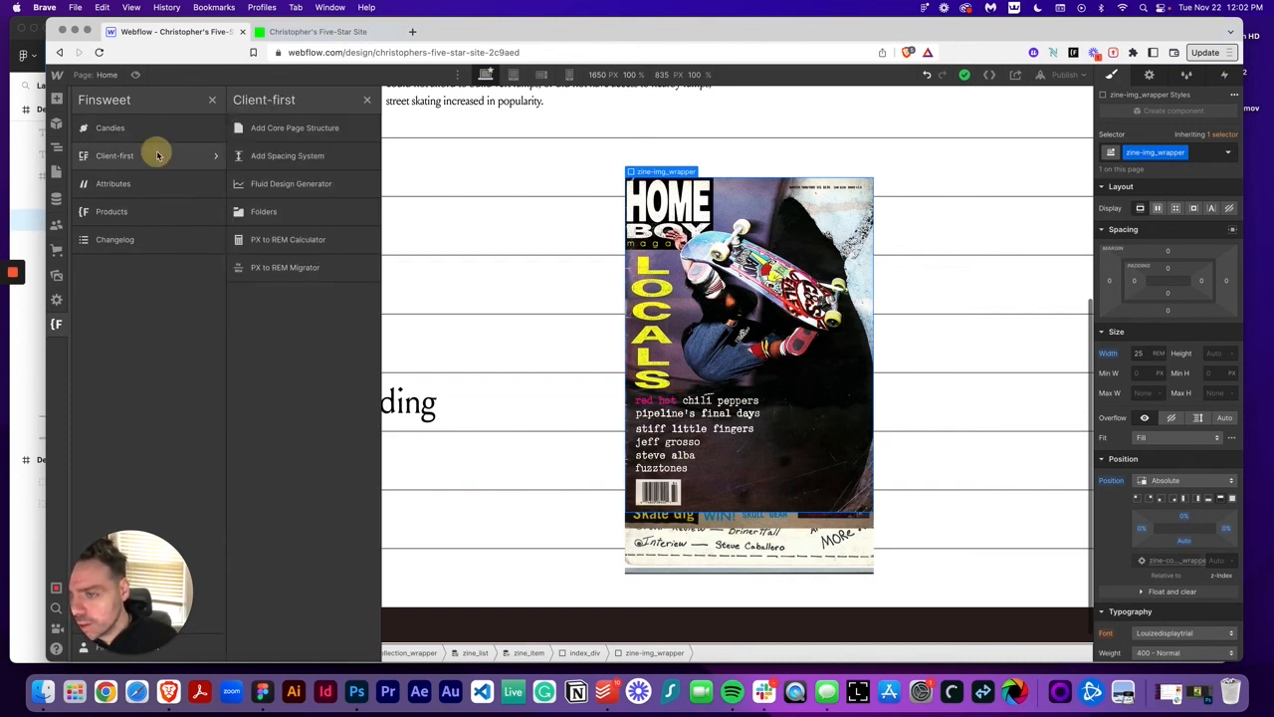
{"action": "left_click", "coordinate": [341, 186]}
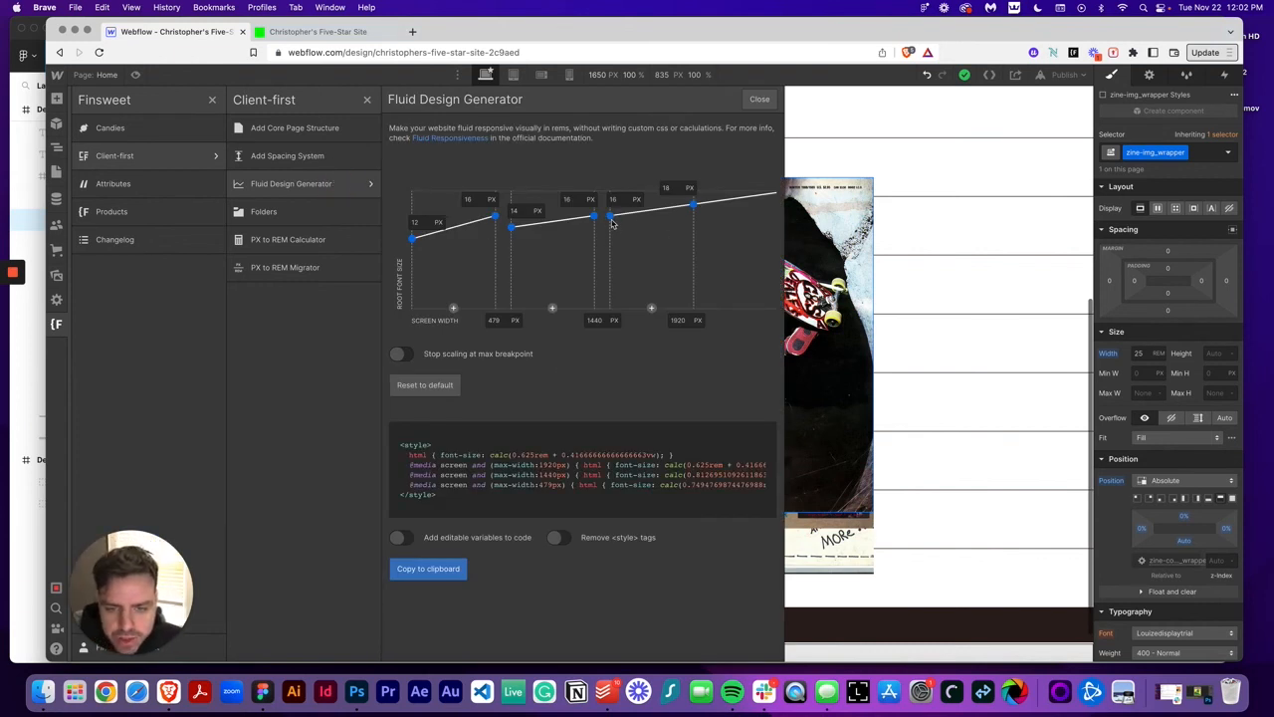
{"action": "left_click_drag", "start_coordinate": [612, 221], "coordinate": [611, 234]}
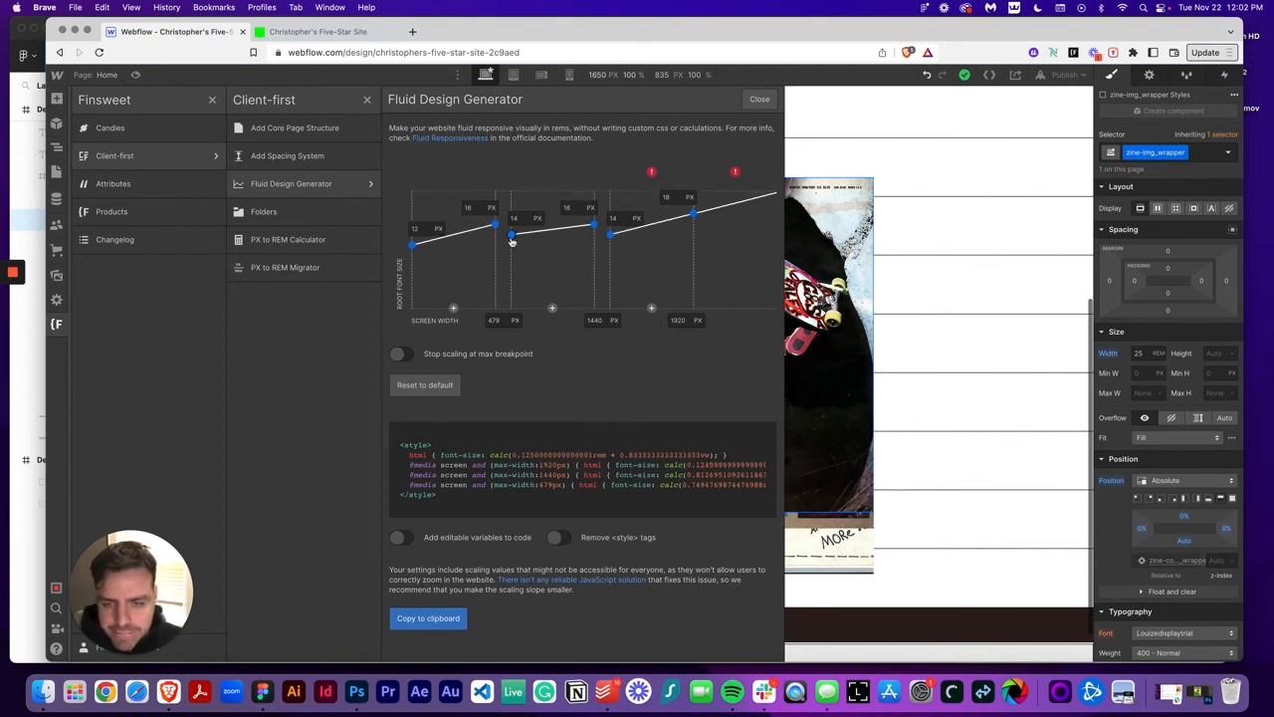
{"action": "left_click_drag", "start_coordinate": [513, 239], "coordinate": [514, 244]}
{"action": "left_click_drag", "start_coordinate": [413, 245], "coordinate": [415, 251]}
{"action": "left_click", "coordinate": [426, 618]}
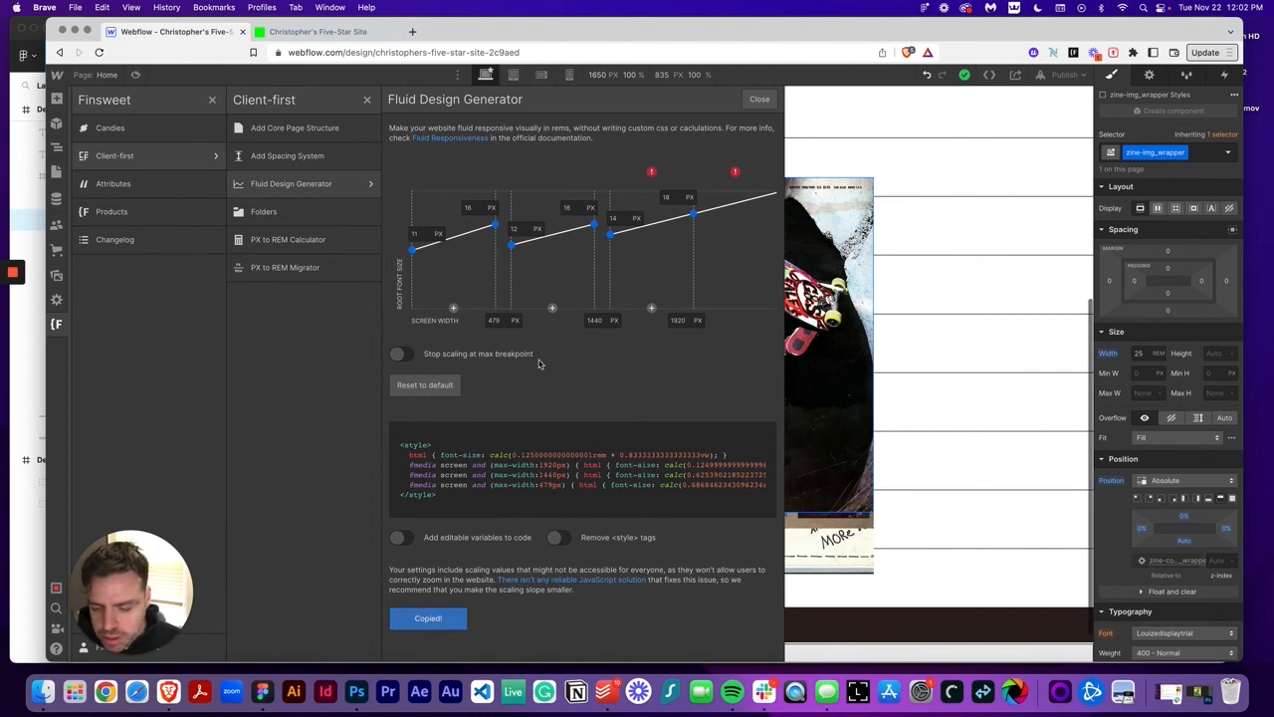
Step: Paste the copied fluid font-size code above the existing style block in the Global Styles component's embed code
{"action": "left_click", "coordinate": [56, 148]}
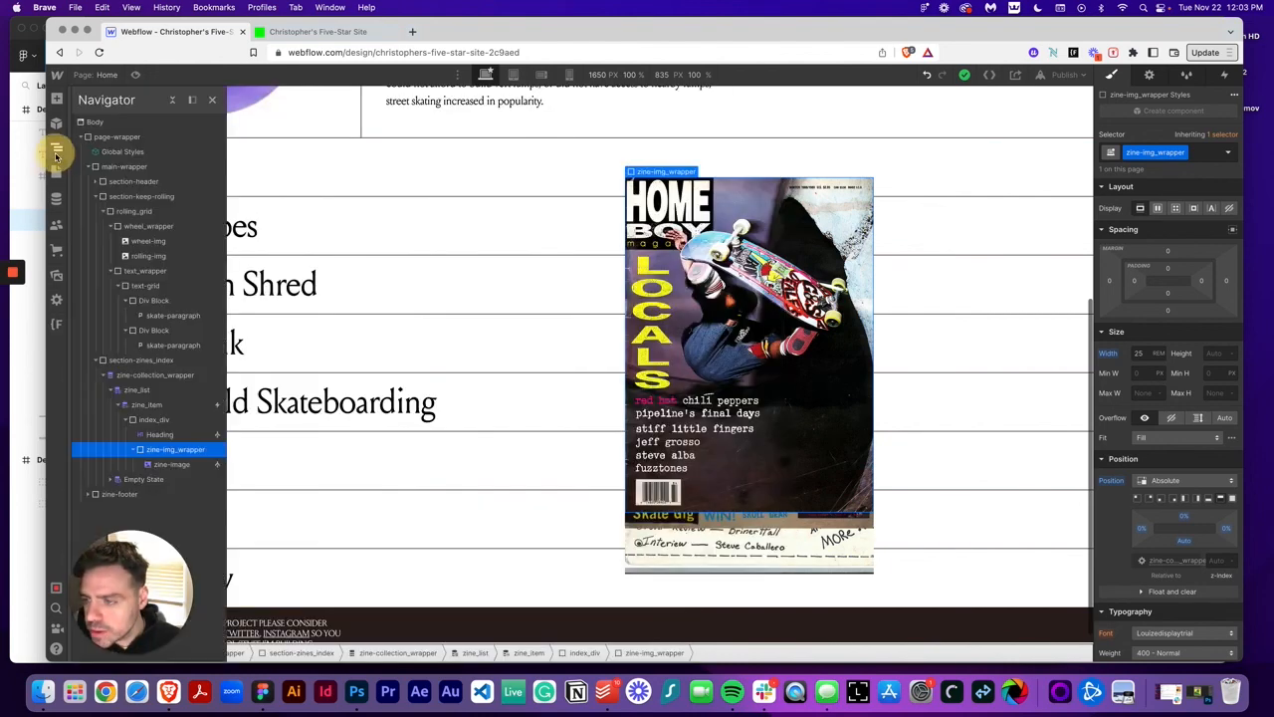
{"action": "left_click", "coordinate": [107, 152]}
{"action": "double_click", "coordinate": [107, 153]}
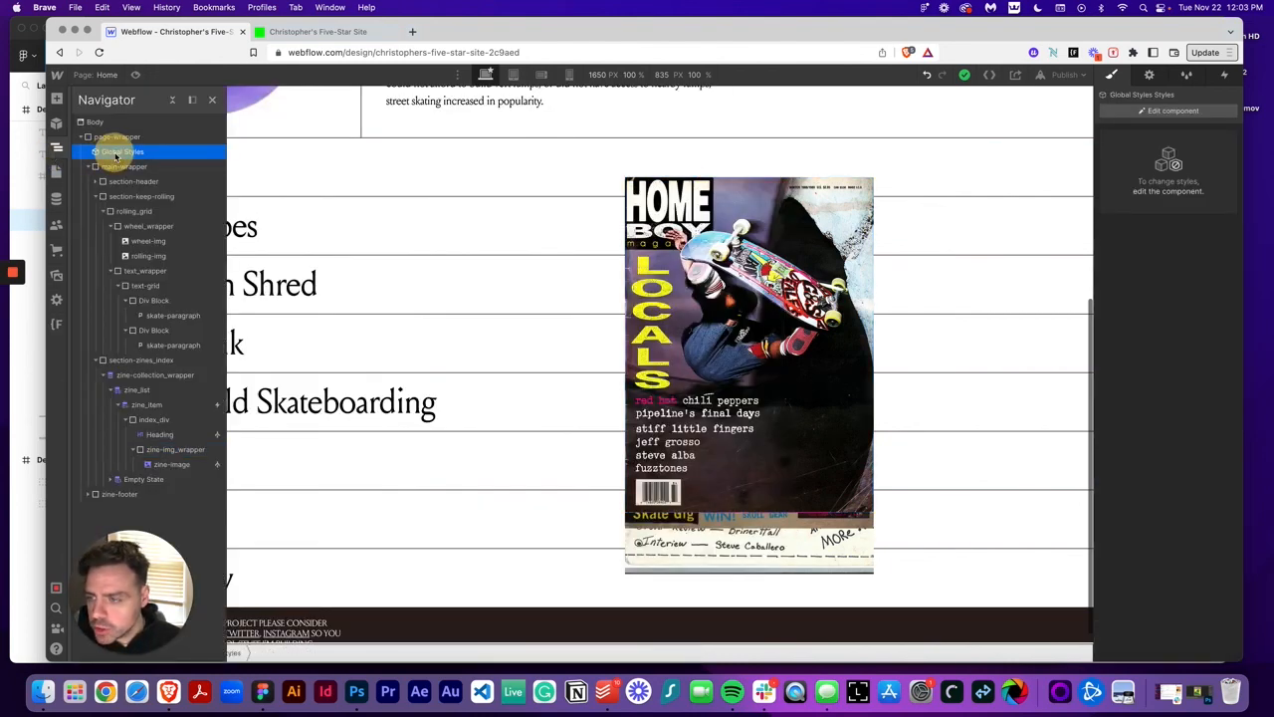
{"action": "left_click", "coordinate": [1148, 74]}
{"action": "left_click", "coordinate": [1151, 495]}
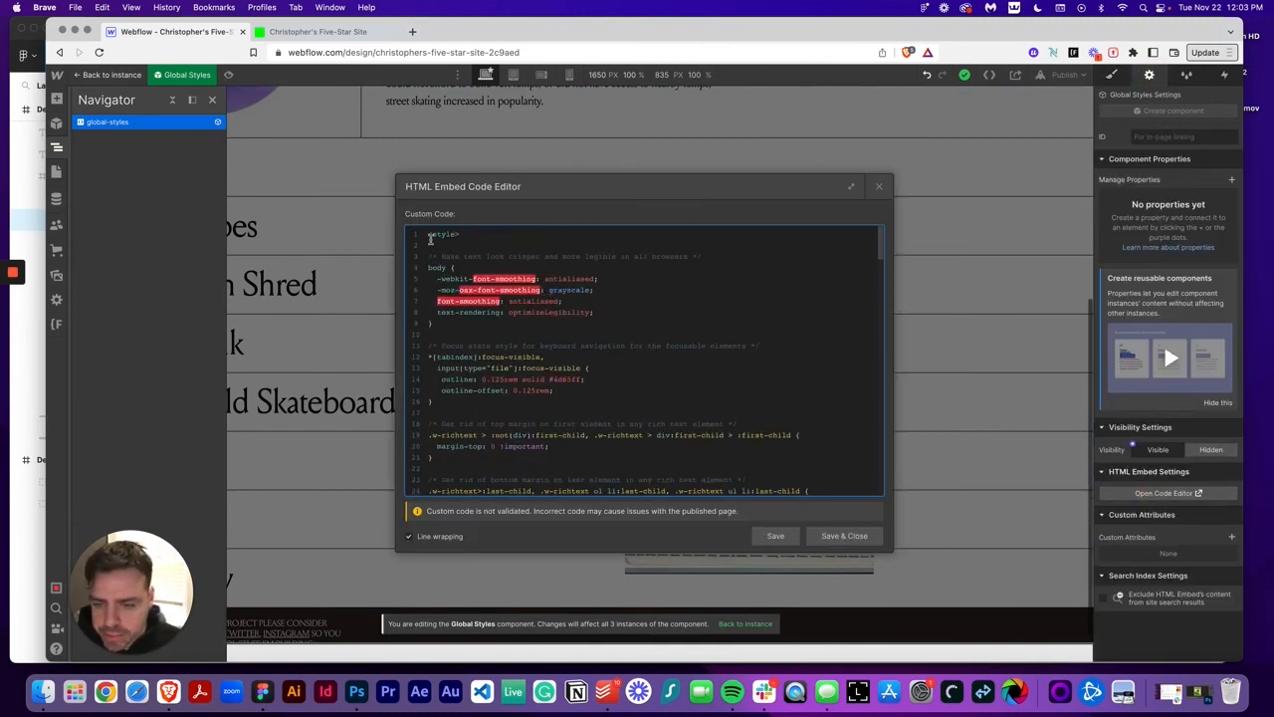
{"action": "left_click", "coordinate": [429, 237]}
{"action": "key", "text": "Return"}
{"action": "key", "text": "Return"}
{"action": "key", "text": "Return"}
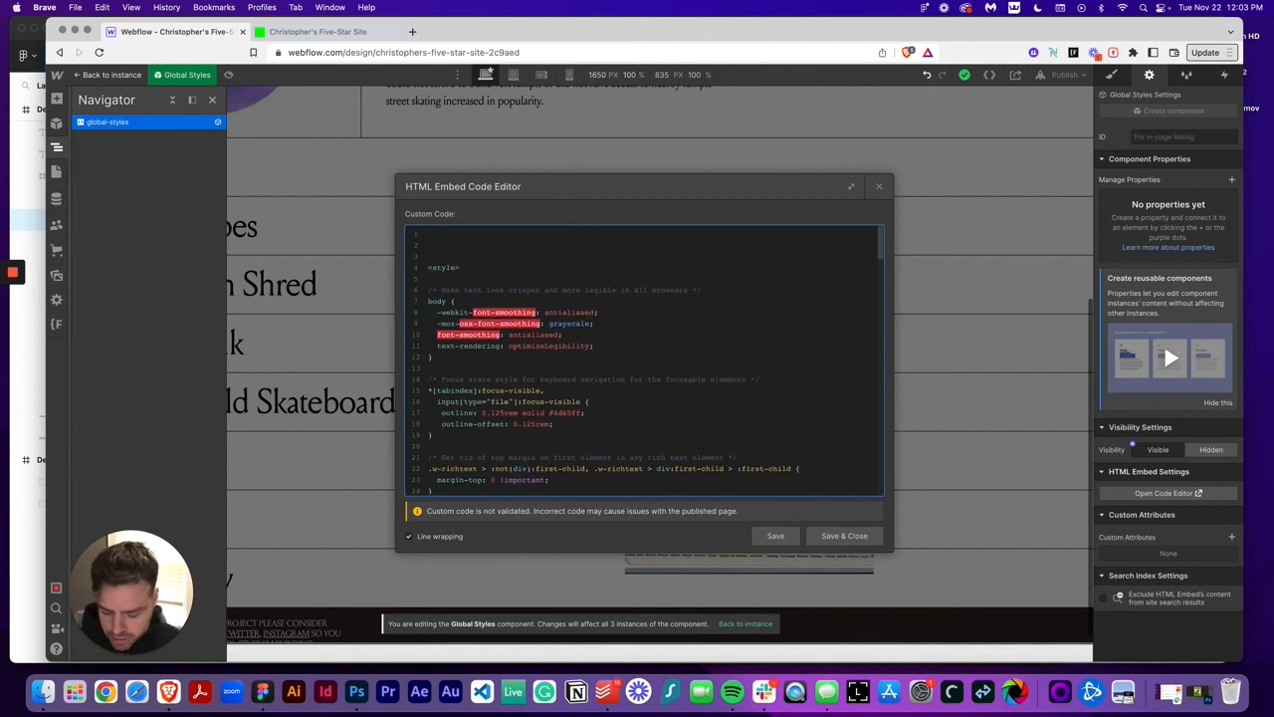
{"action": "key", "text": "super+v"}
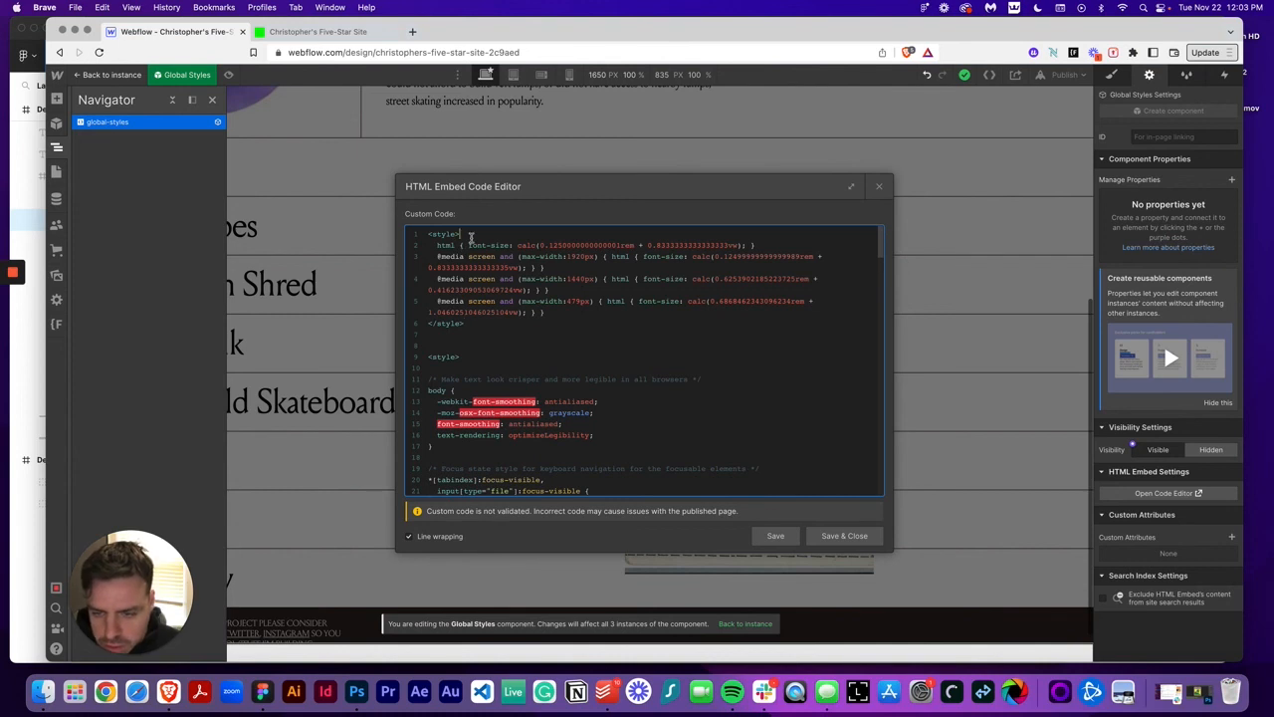
Step: Add the comment "/* Fluid Responsive */" under the pasted code's opening style tag, save the embed, and return to the page
{"action": "left_click", "coordinate": [471, 237]}
{"action": "key", "text": "Return"}
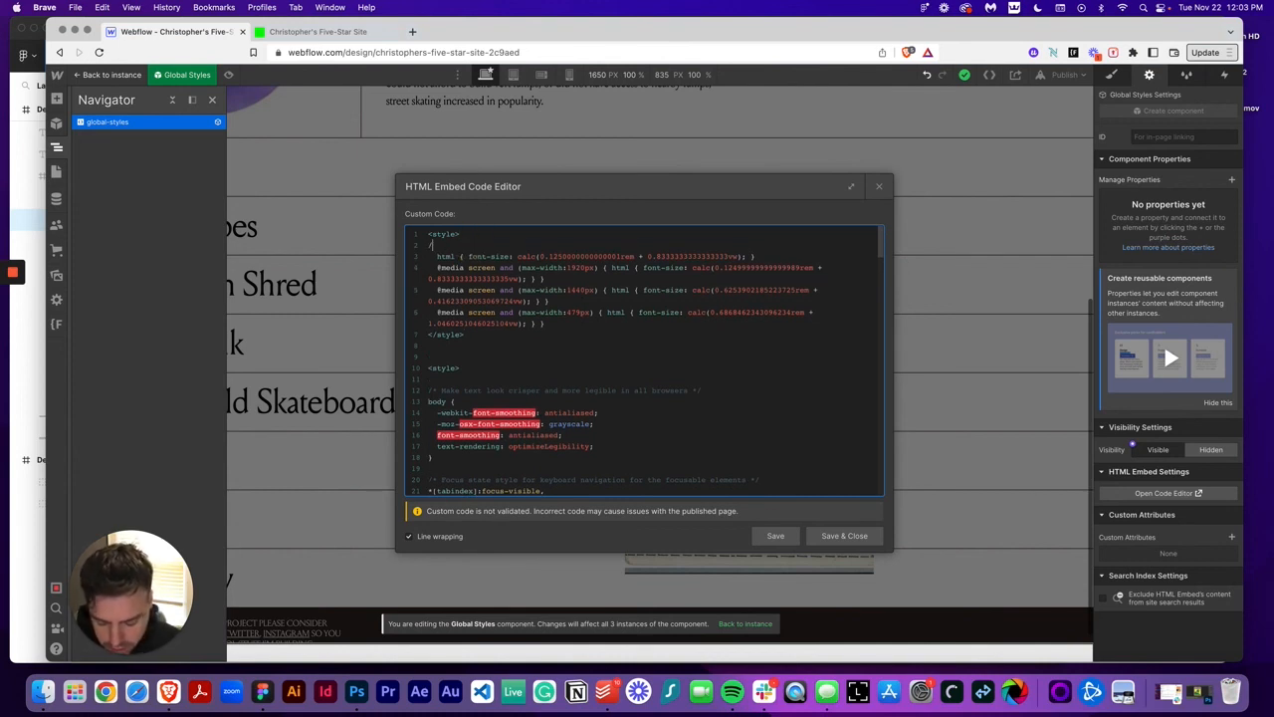
{"action": "type", "text": "/* Fluid Responsive */"}
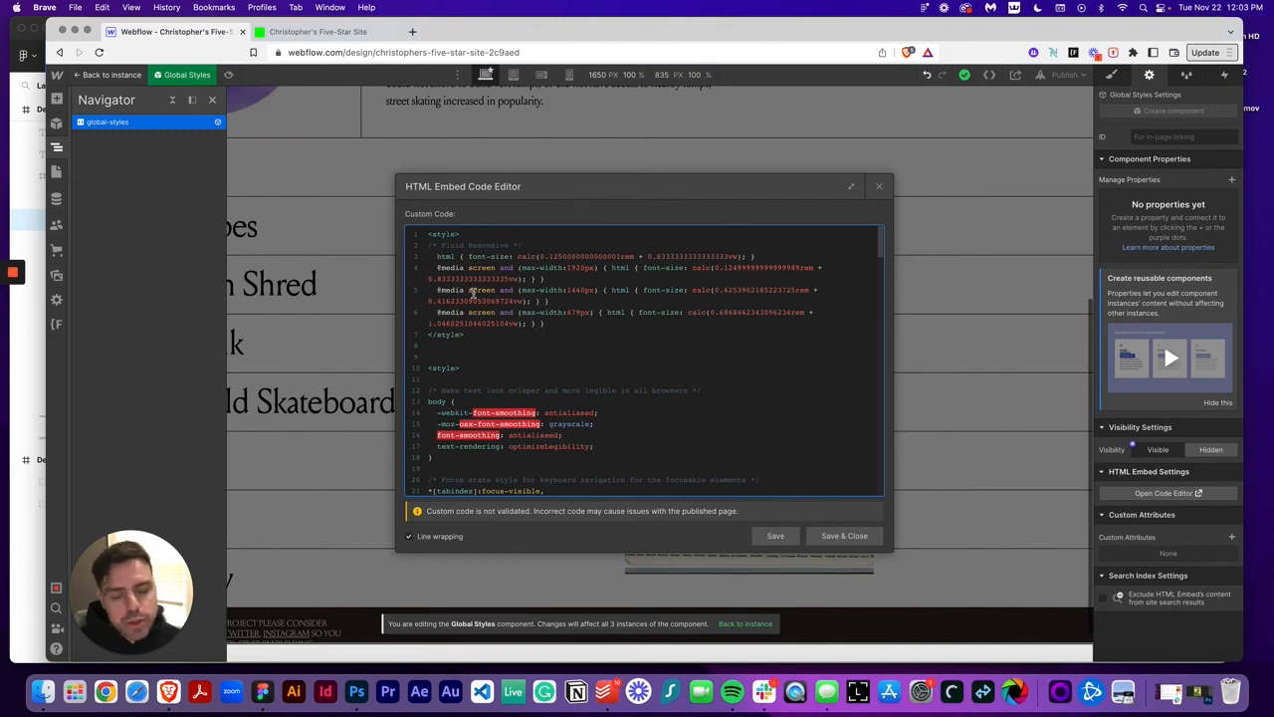
{"action": "scroll", "coordinate": [472, 295], "scroll_direction": "down", "scroll_amount": 1}
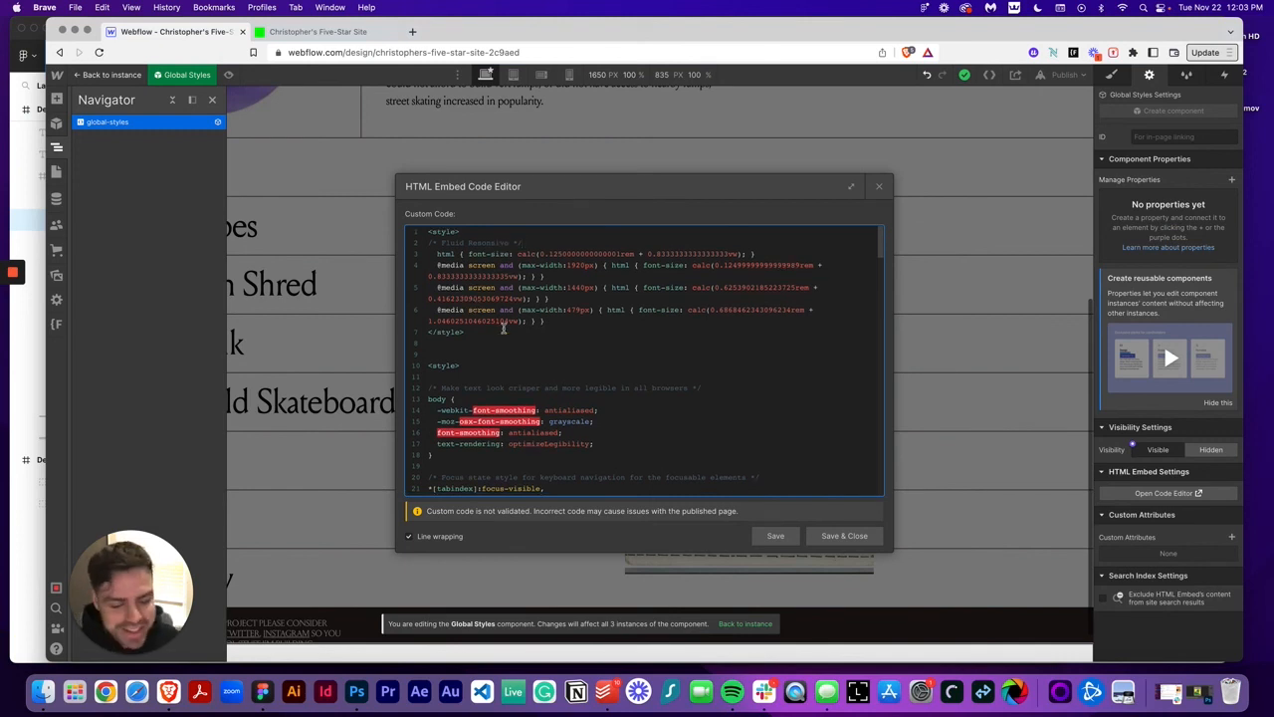
{"action": "left_click", "coordinate": [830, 537]}
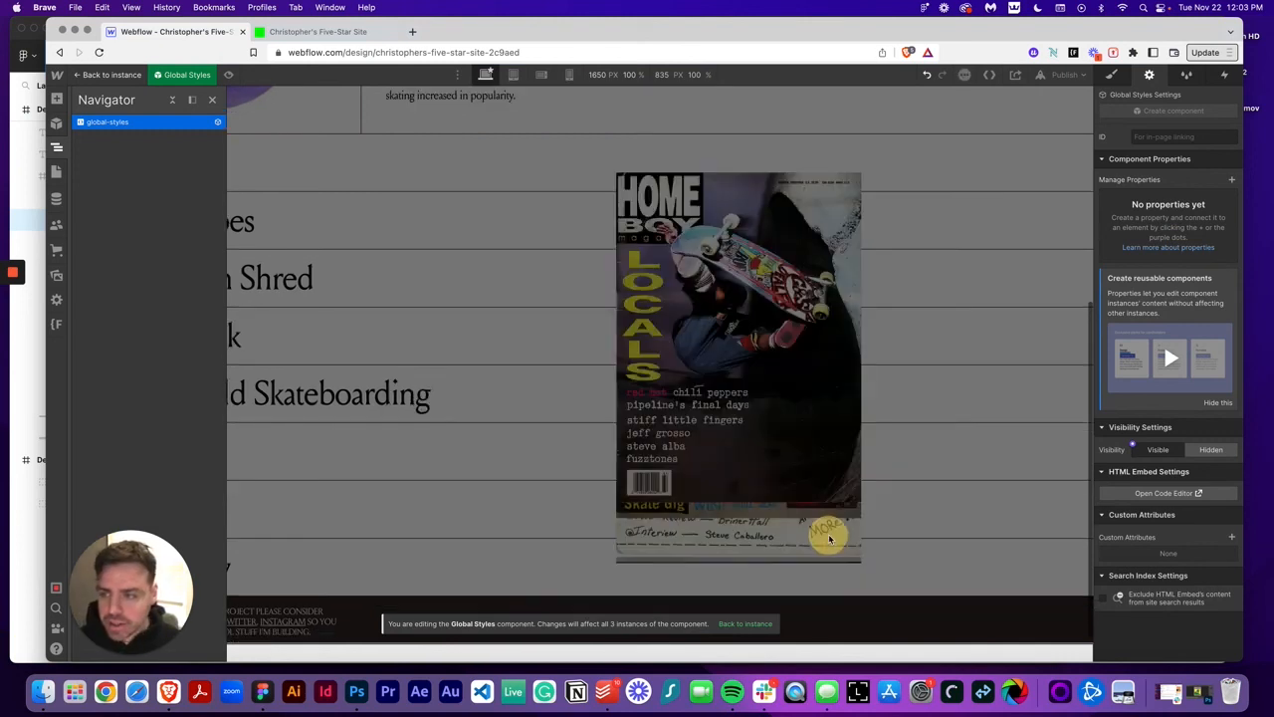
{"action": "left_click", "coordinate": [160, 78]}
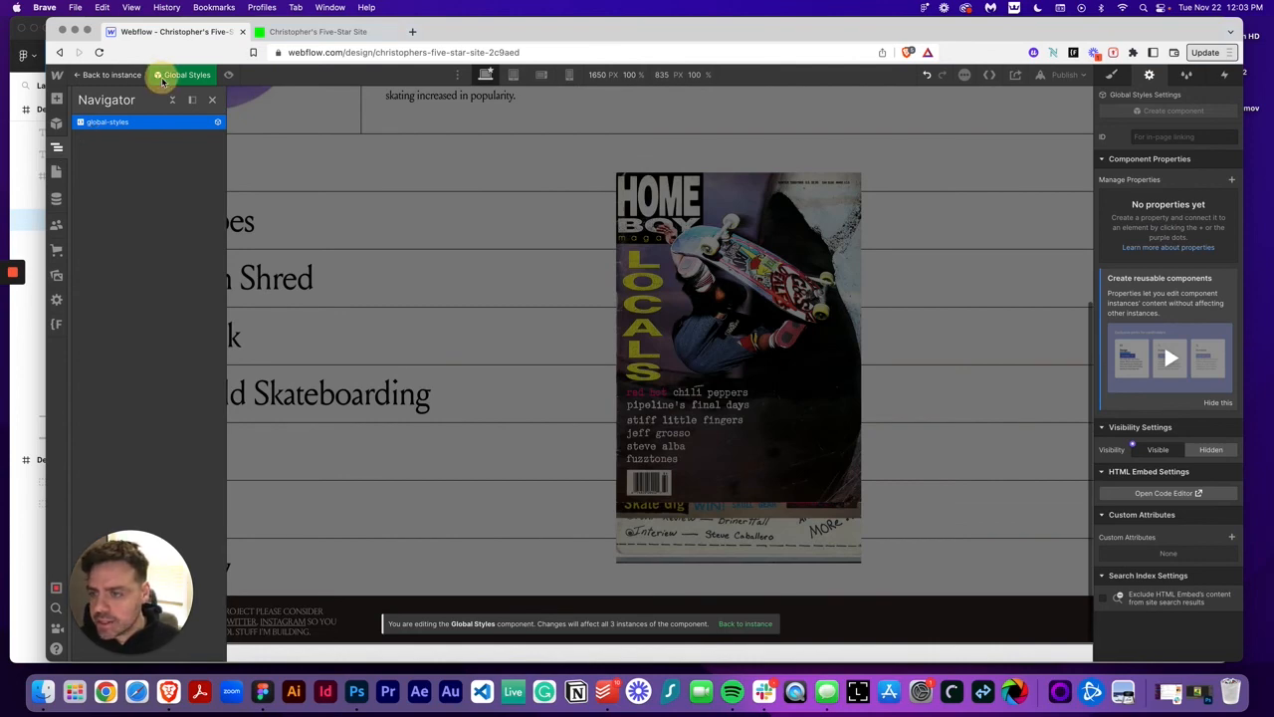
{"action": "left_click", "coordinate": [108, 75]}
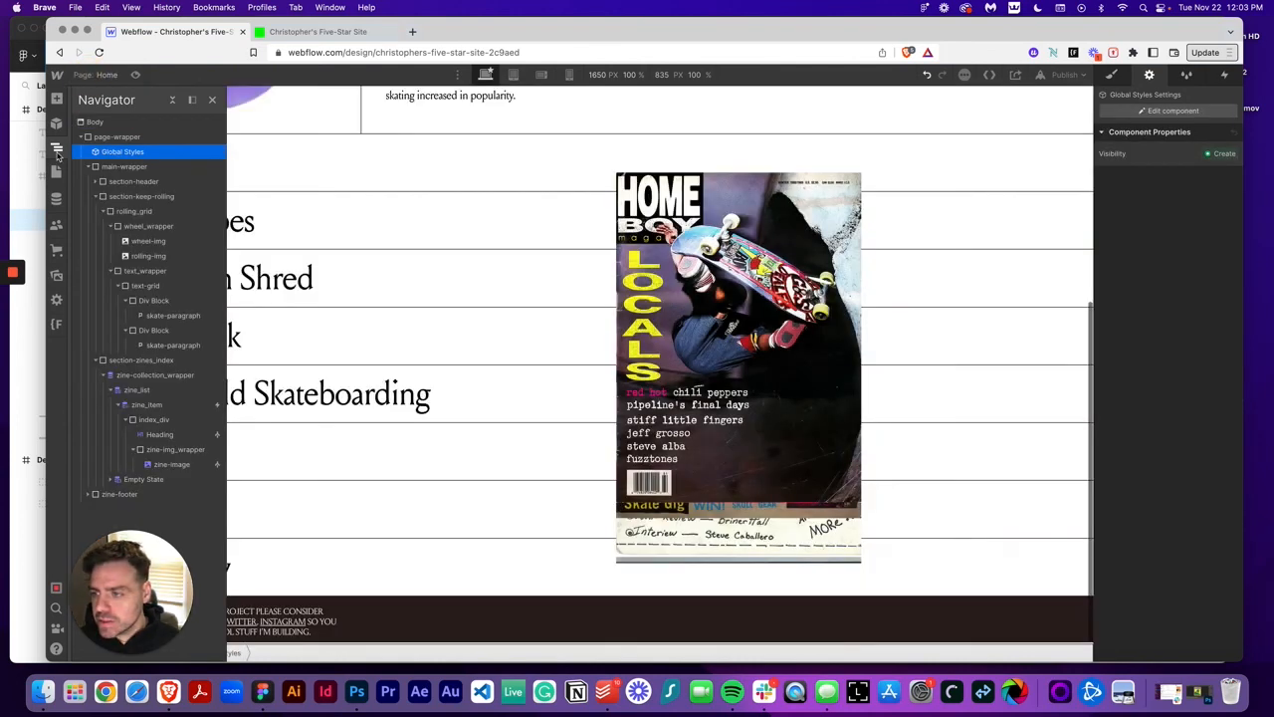
Step: Preview the home page and resize the canvas to about 1574 px wide to check the fluid scaling of the index and covers
{"action": "left_click", "coordinate": [1066, 333]}
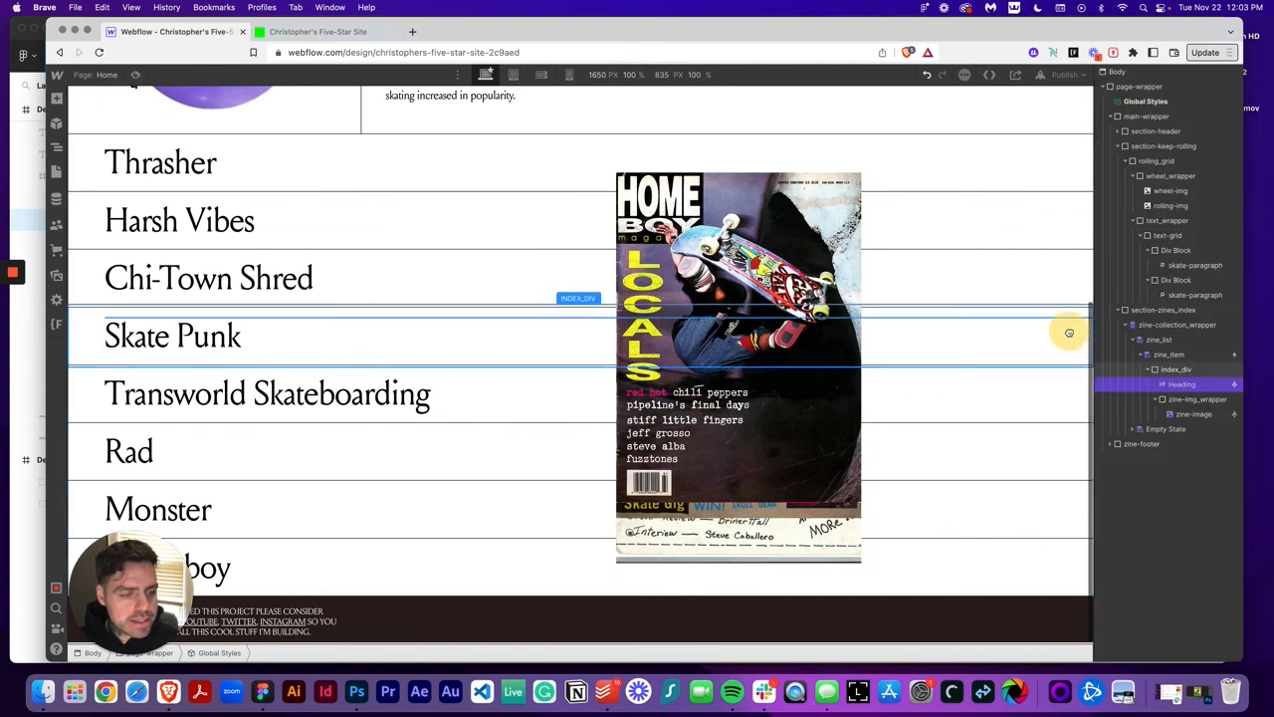
{"action": "left_click_drag", "start_coordinate": [1095, 316], "coordinate": [1058, 313]}
{"action": "left_click", "coordinate": [136, 74]}
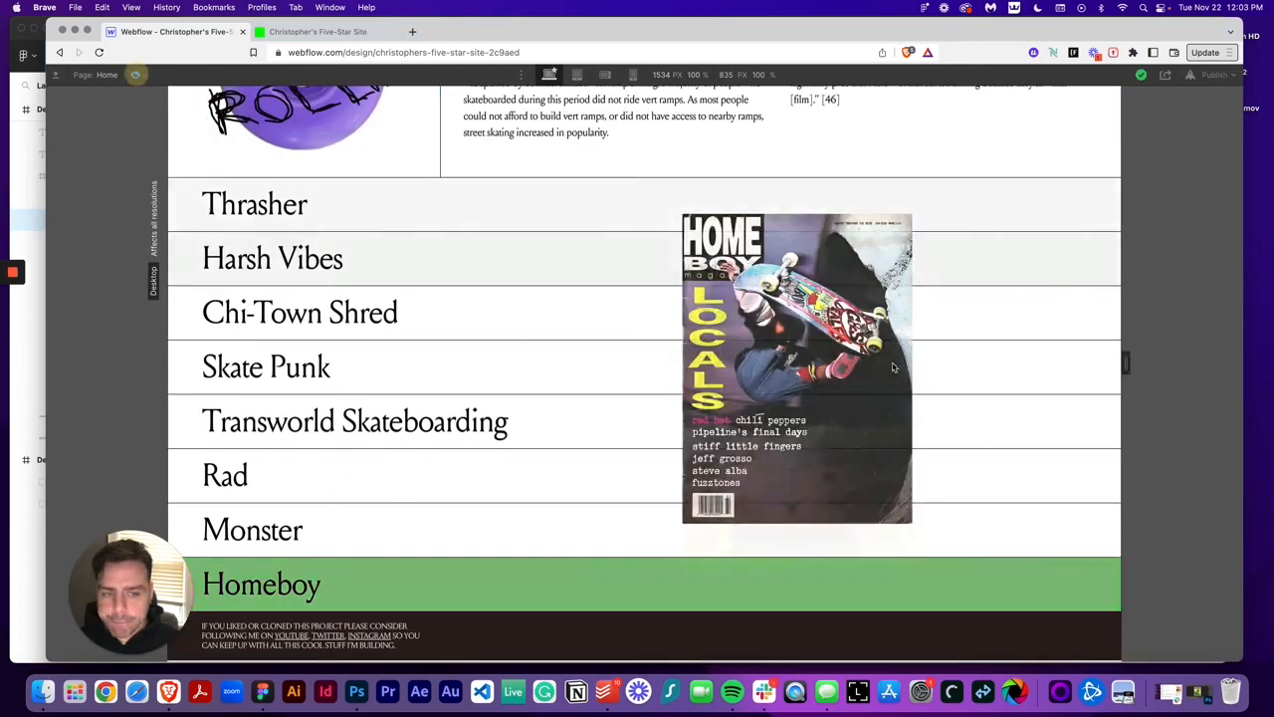
{"action": "left_click_drag", "start_coordinate": [1032, 352], "coordinate": [1136, 366]}
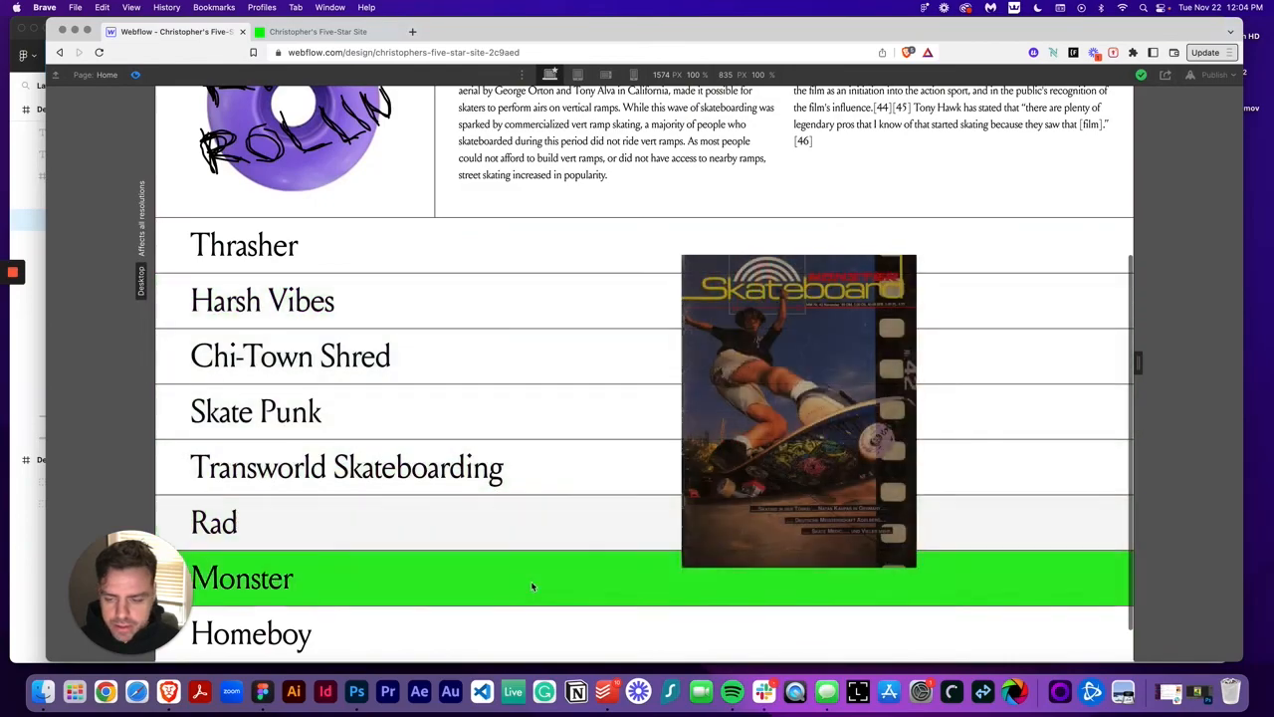